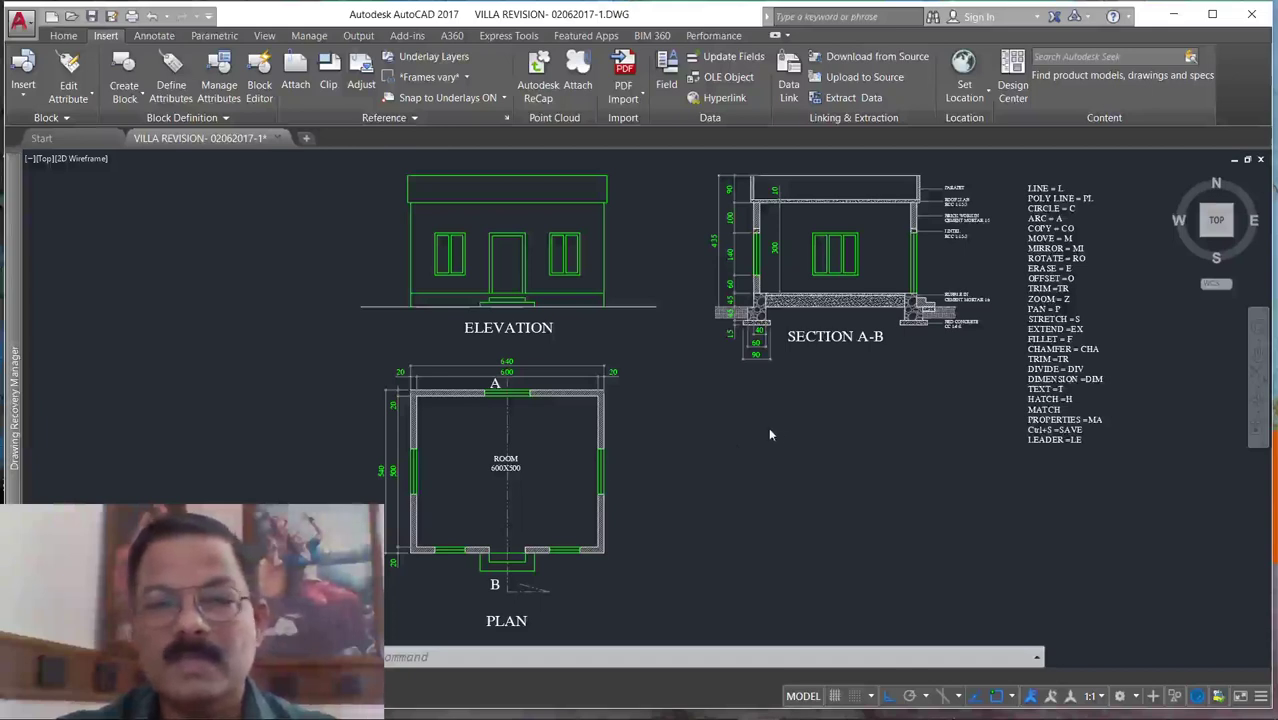
Zoom out, then zoom in on the hand-drawn 660 × 660 floor plan sketch beside the drawings.
scroll(736, 451, down, 5)
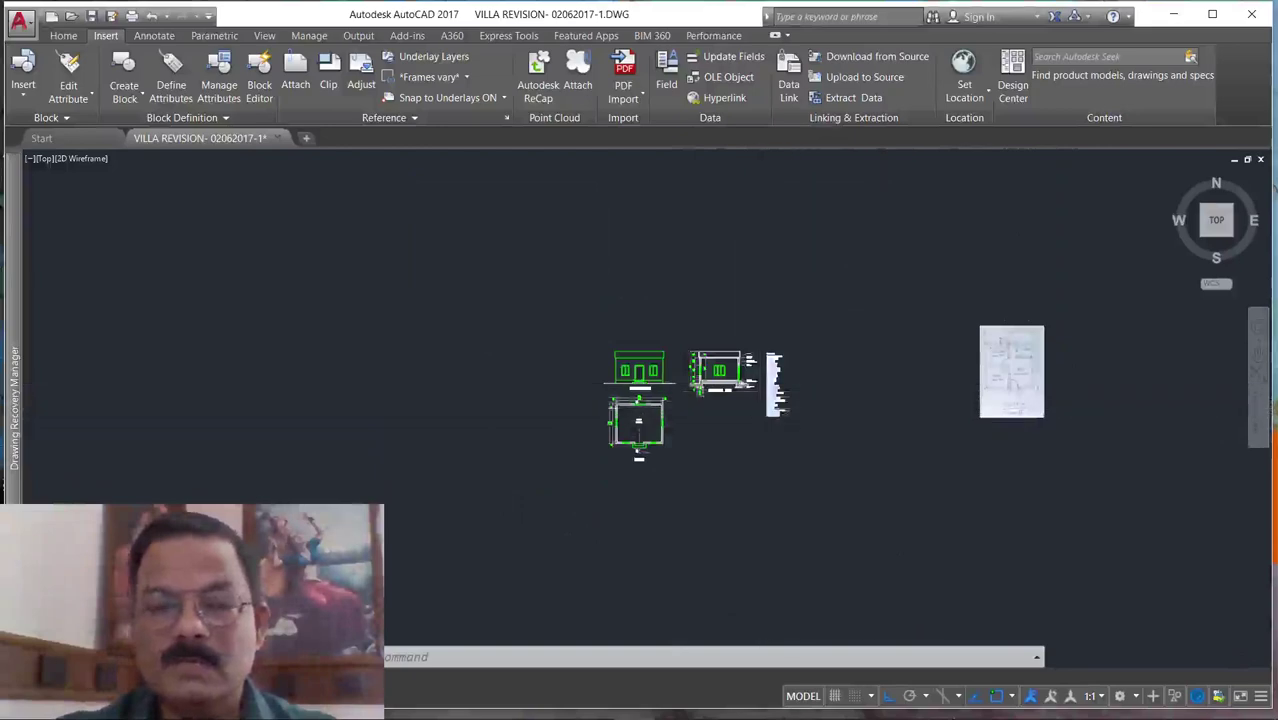
scroll(746, 404, up, 4)
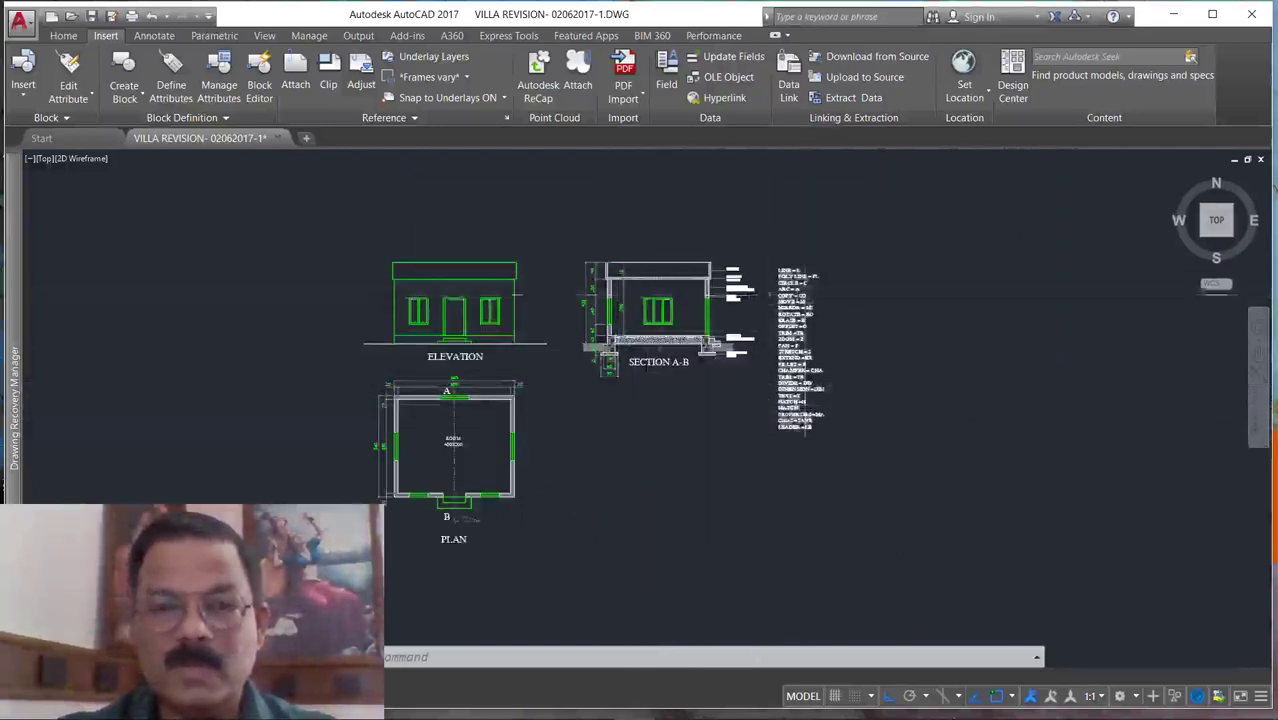
scroll(808, 293, up, 2)
scroll(544, 377, down, 2)
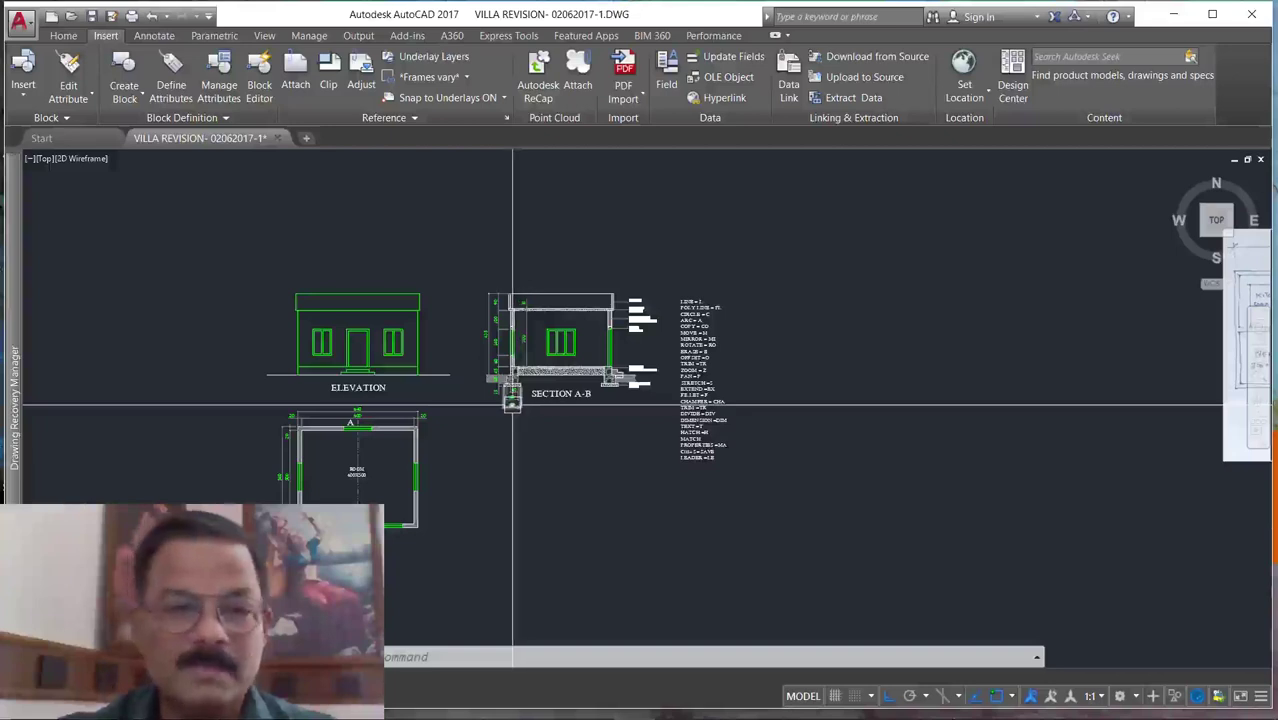
scroll(512, 405, down, 3)
scroll(650, 388, up, 2)
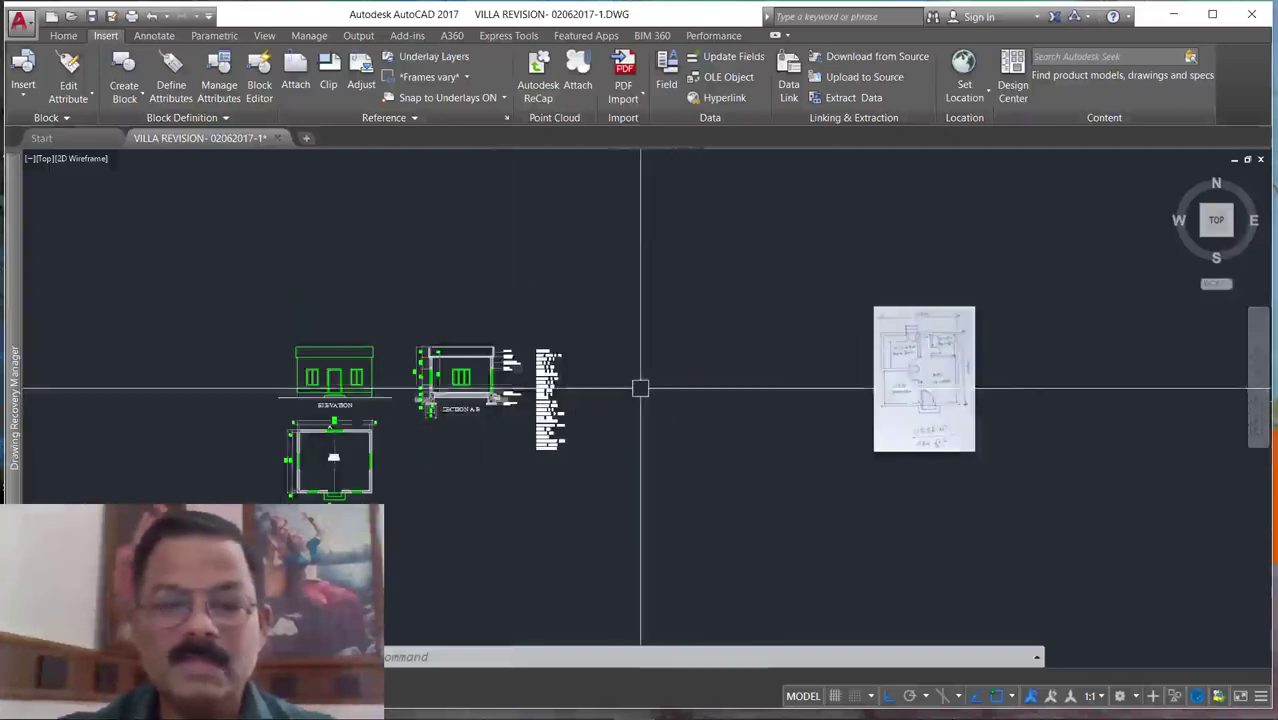
scroll(998, 444, up, 2)
scroll(964, 328, up, 3)
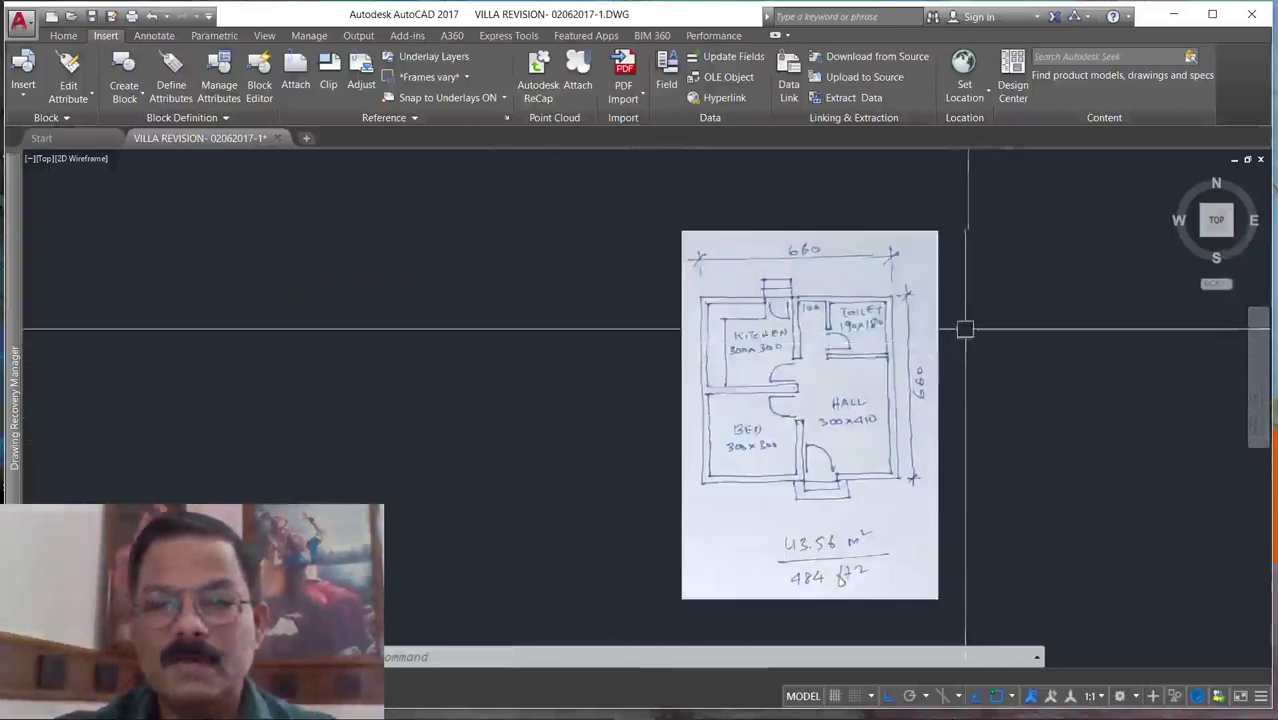
scroll(800, 275, up, 2)
scroll(798, 270, down, 2)
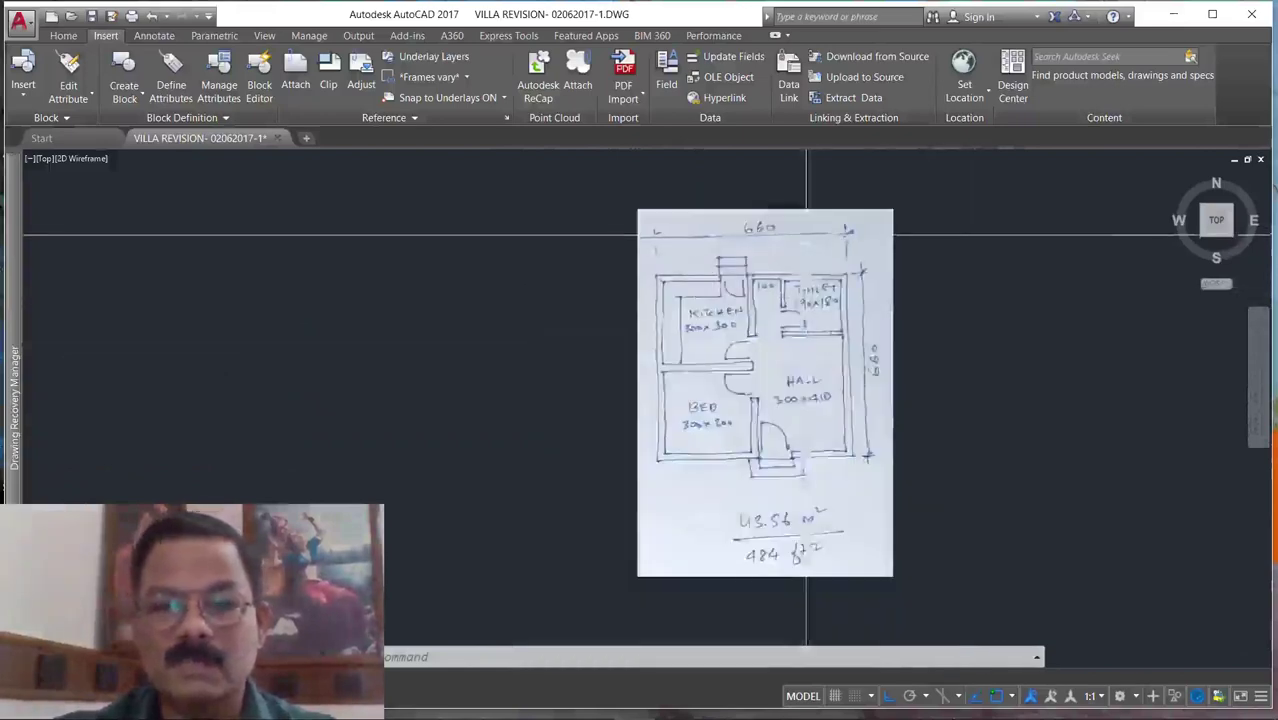
scroll(796, 279, up, 2)
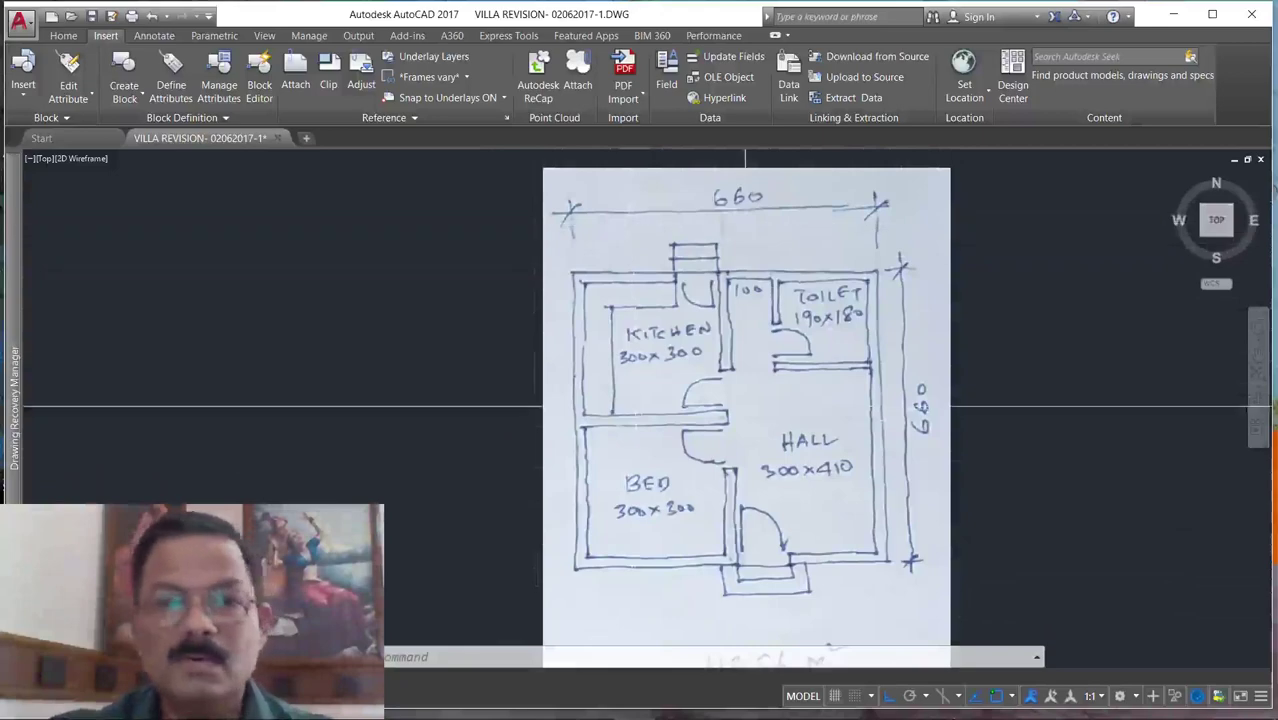
scroll(737, 312, down, 3)
scroll(740, 336, up, 3)
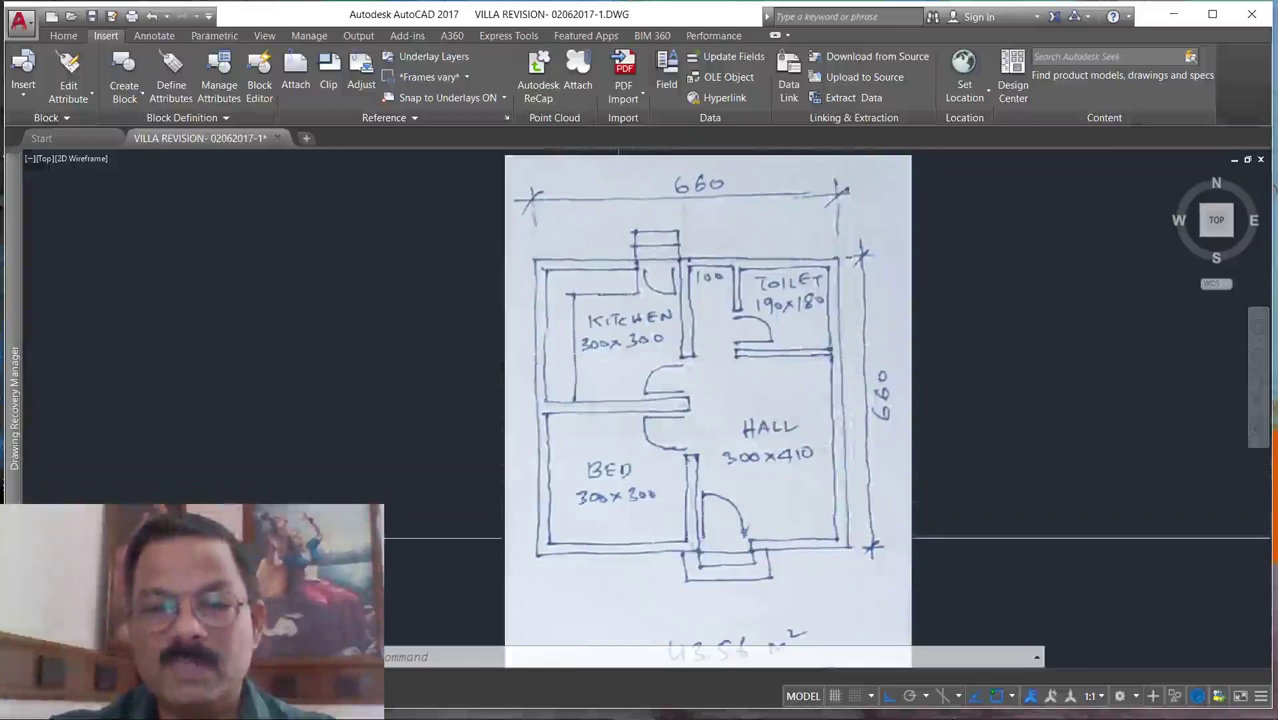
scroll(614, 517, up, 2)
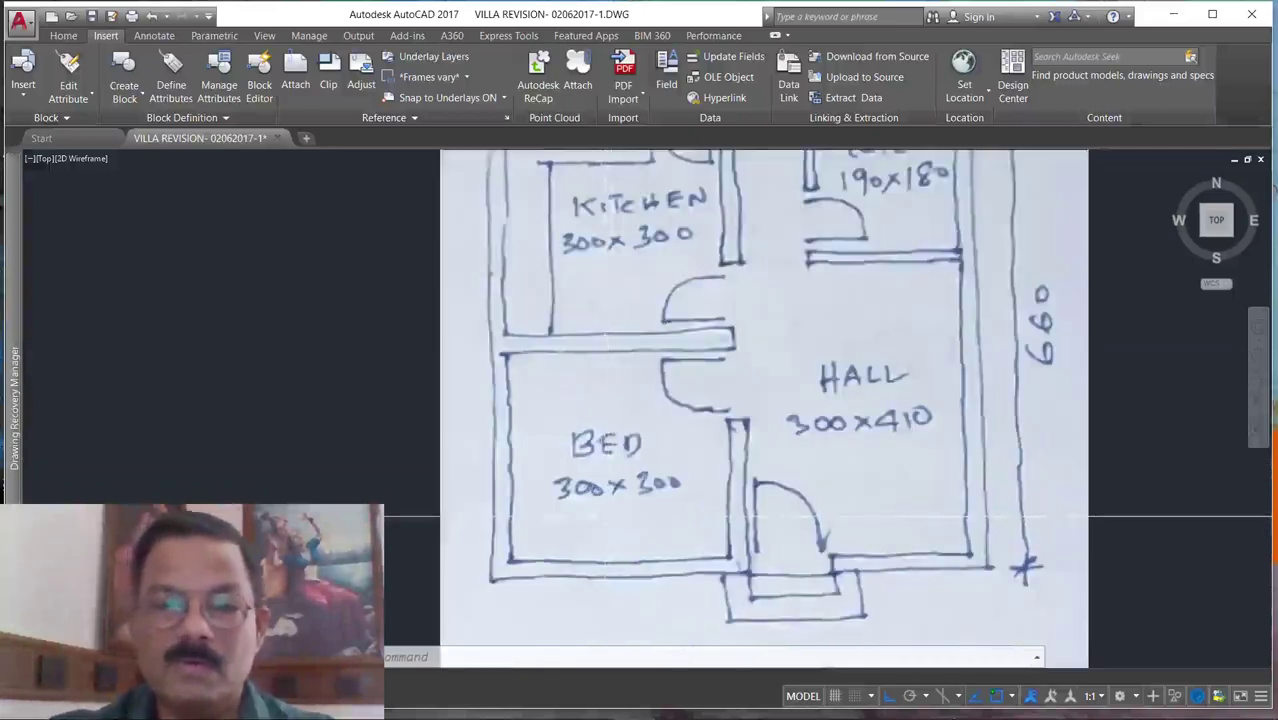
text(p)
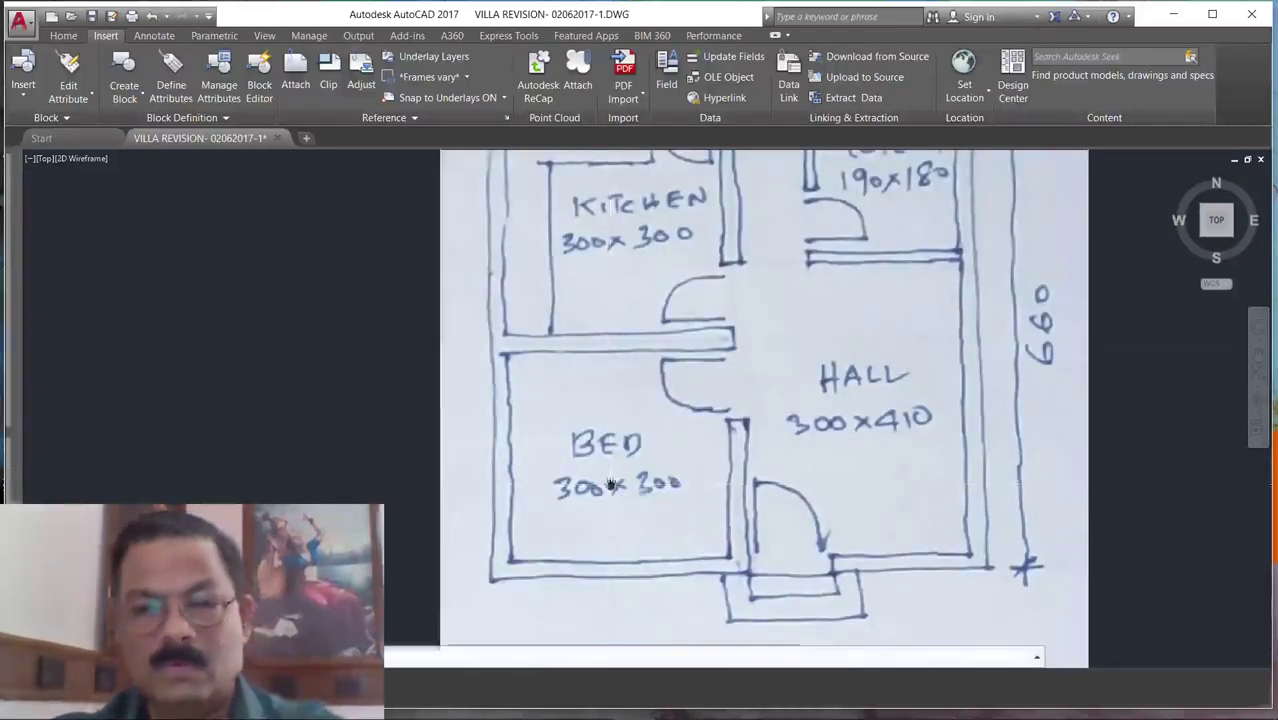
key(Return)
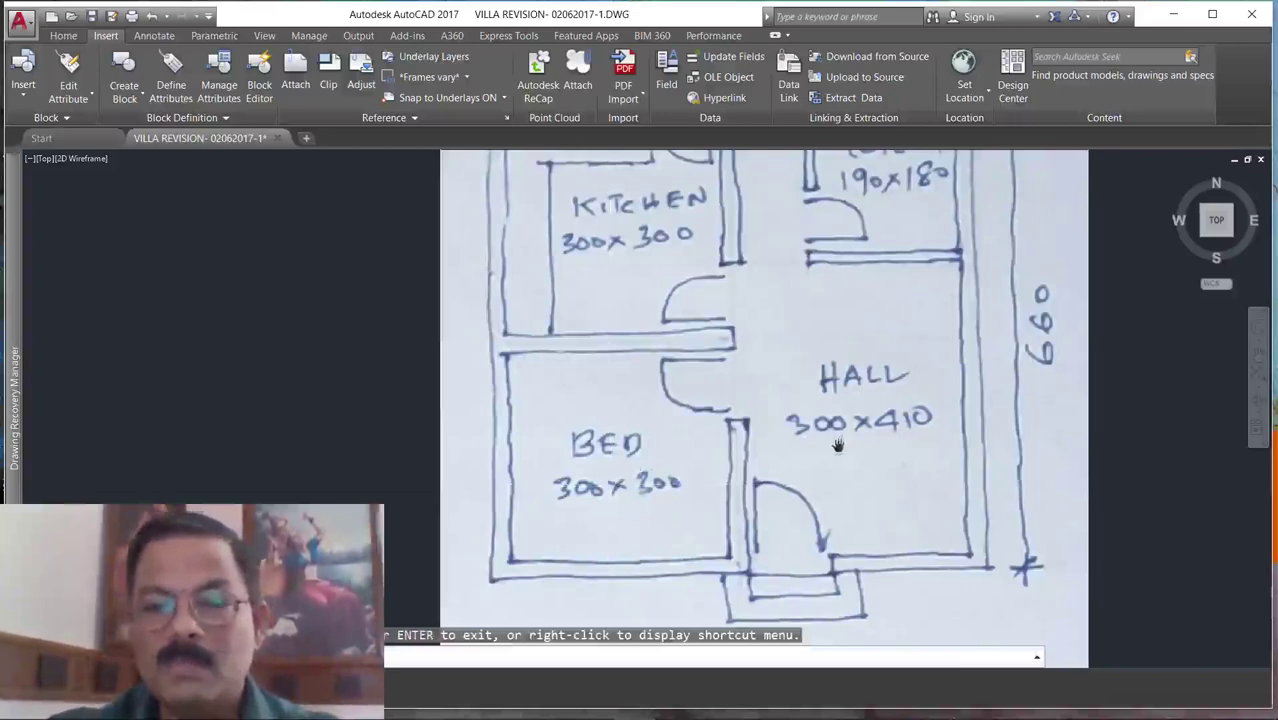
mouse_move(838, 445)
mouse_down()
mouse_move(819, 462)
mouse_move(765, 468)
mouse_up()
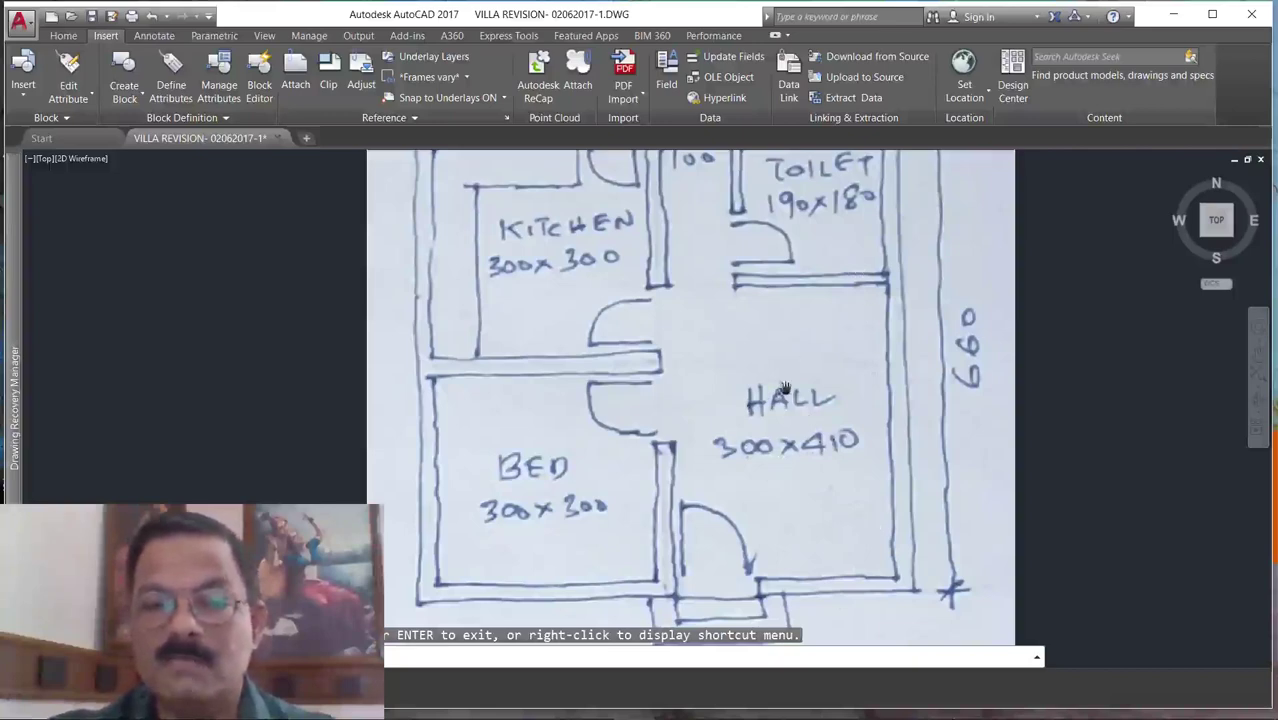
mouse_move(731, 323)
mouse_down()
mouse_move(733, 400)
mouse_move(715, 427)
mouse_up()
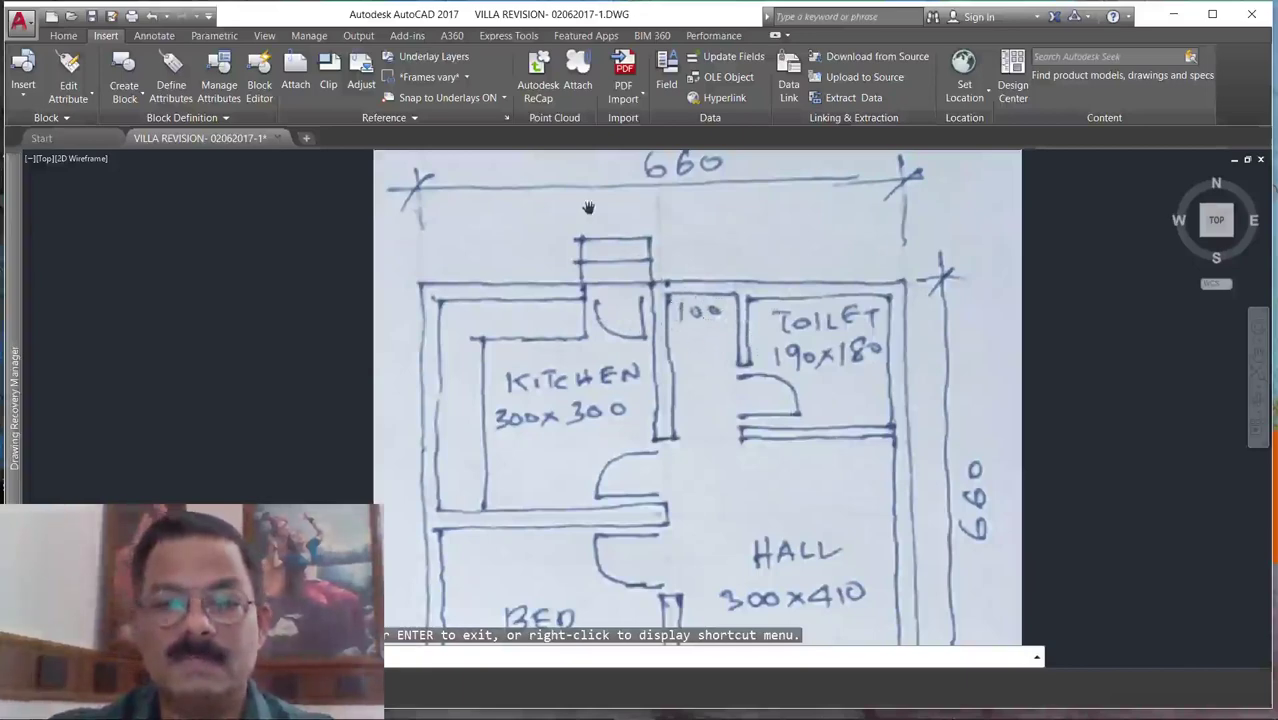
scroll(614, 246, down, 5)
scroll(624, 272, up, 3)
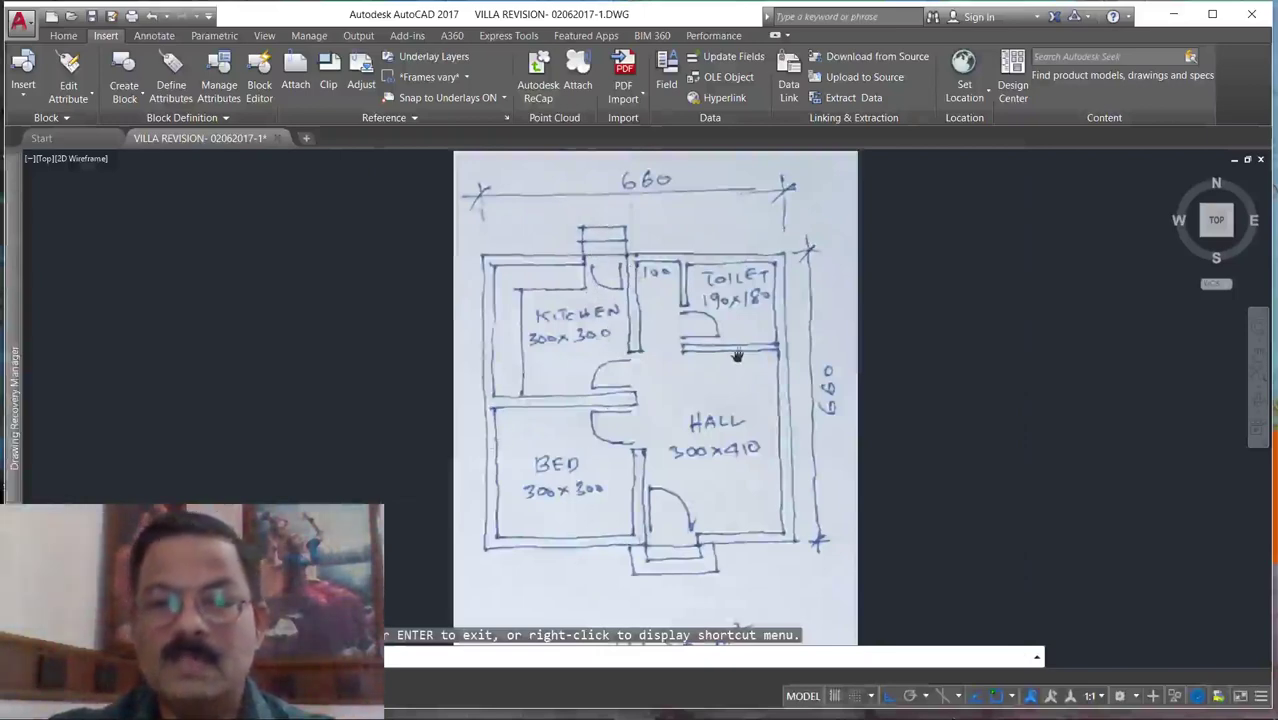
Draw one vertical wall line in the empty area left of the sketch.
scroll(791, 270, down, 6)
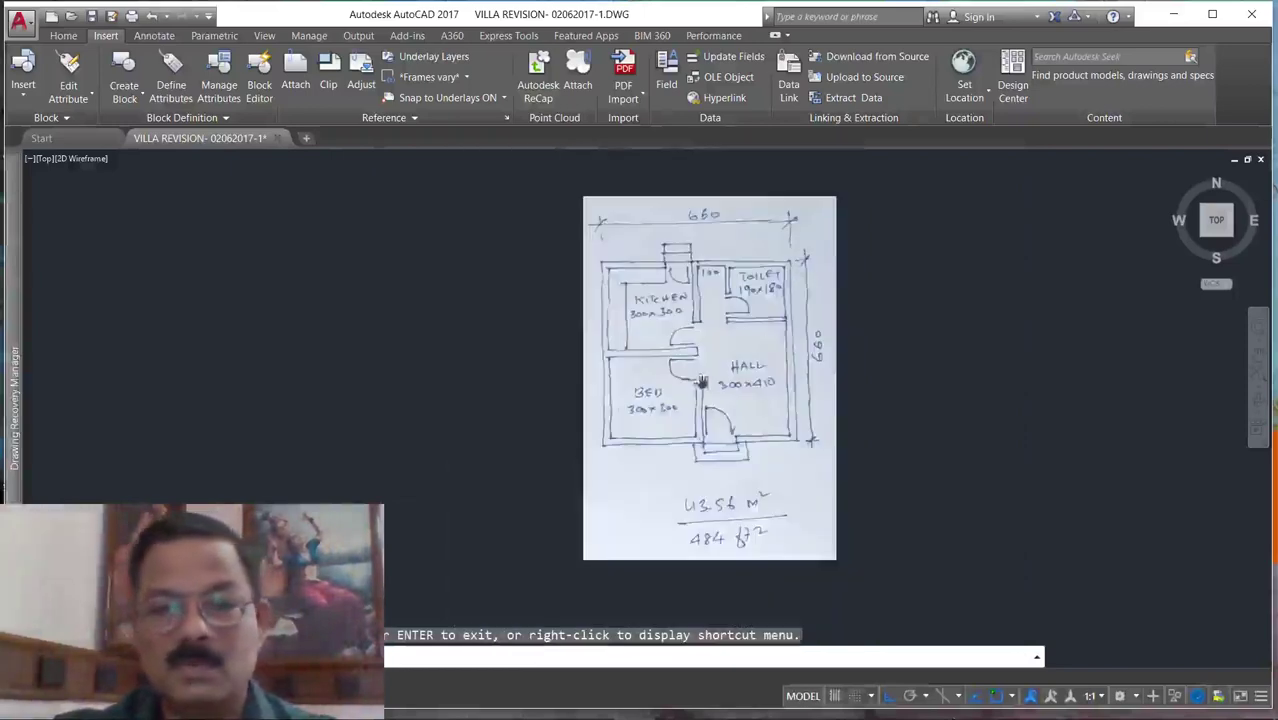
scroll(488, 393, up, 2)
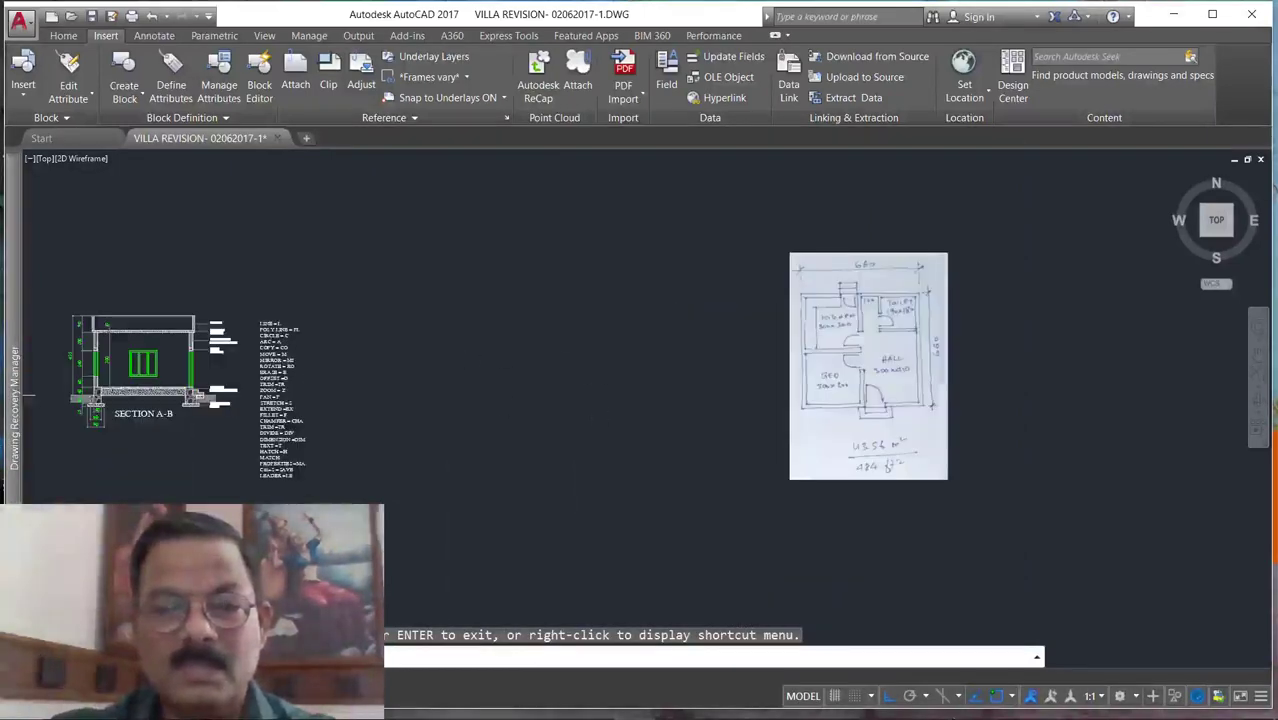
scroll(539, 399, down, 4)
scroll(479, 431, up, 2)
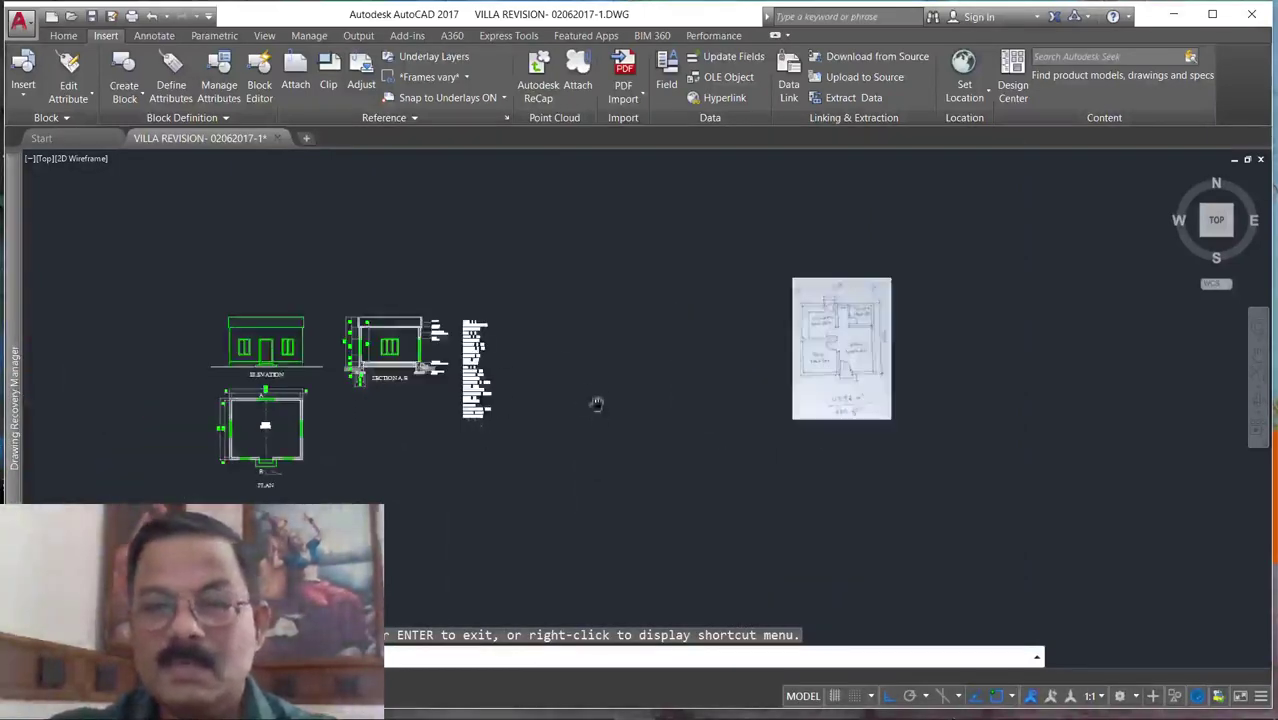
scroll(596, 403, up, 2)
scroll(571, 389, down, 2)
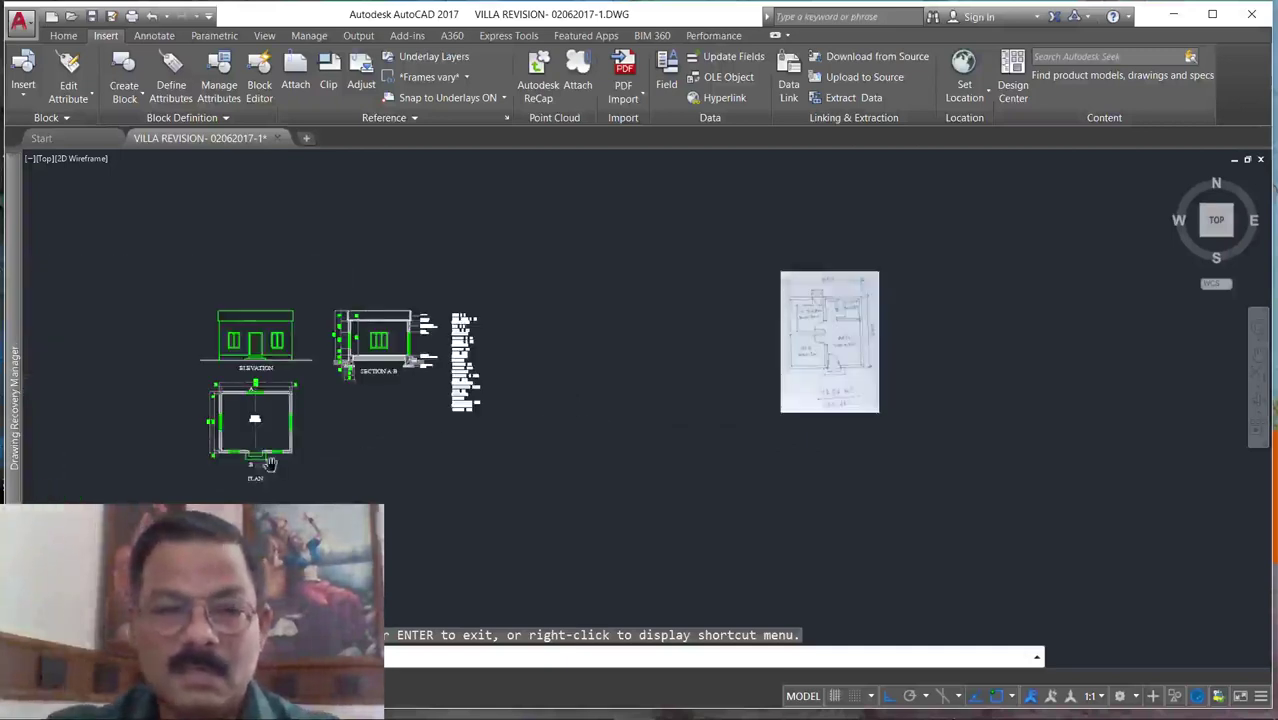
scroll(696, 399, up, 2)
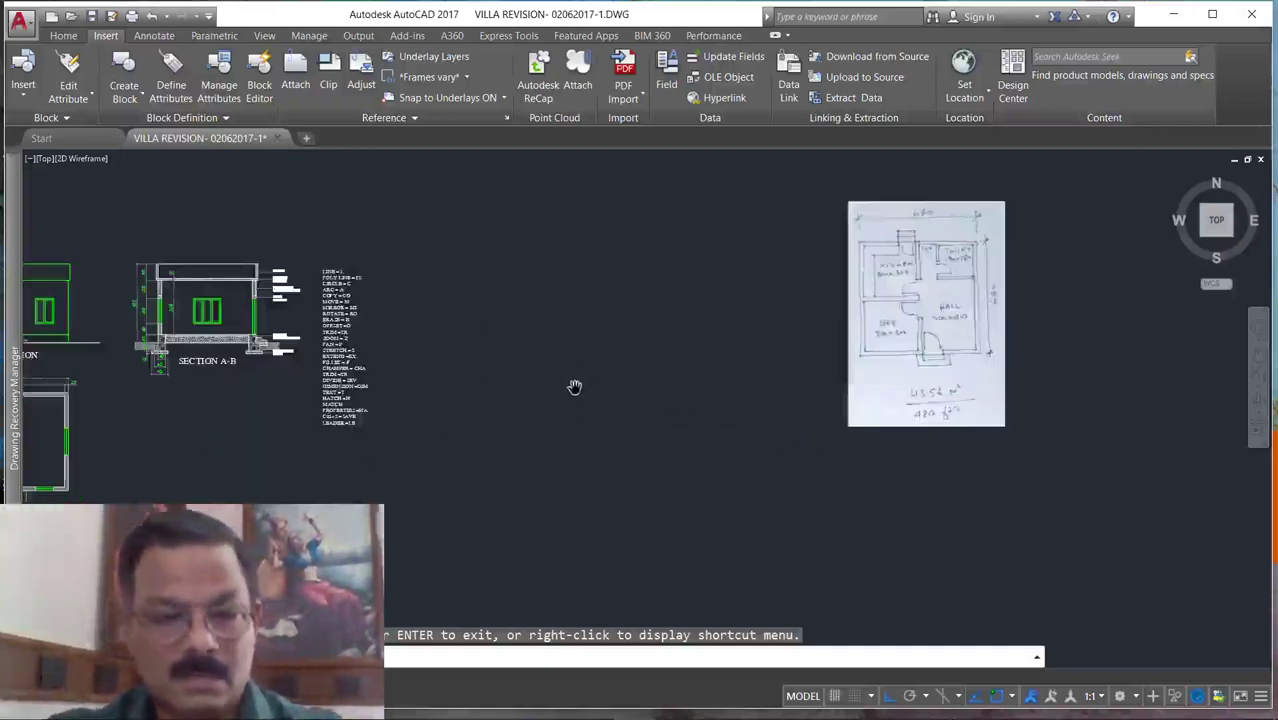
key(Escape)
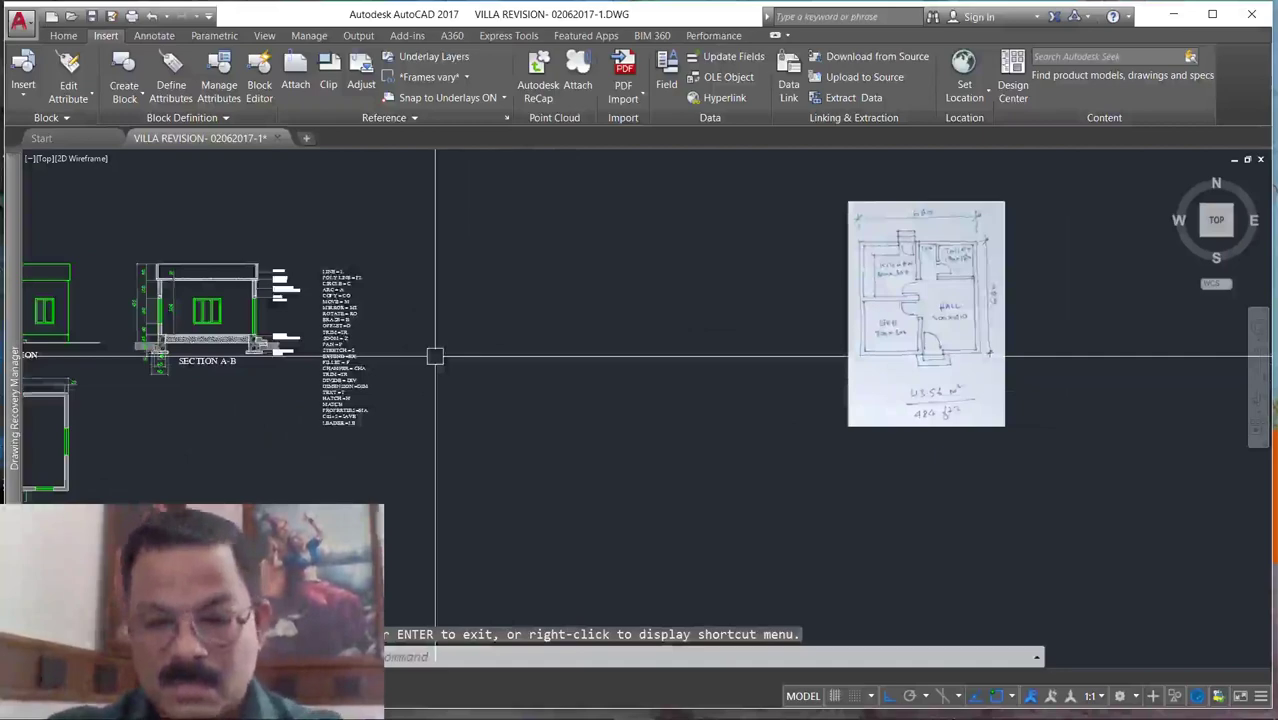
text(l)
key(Return)
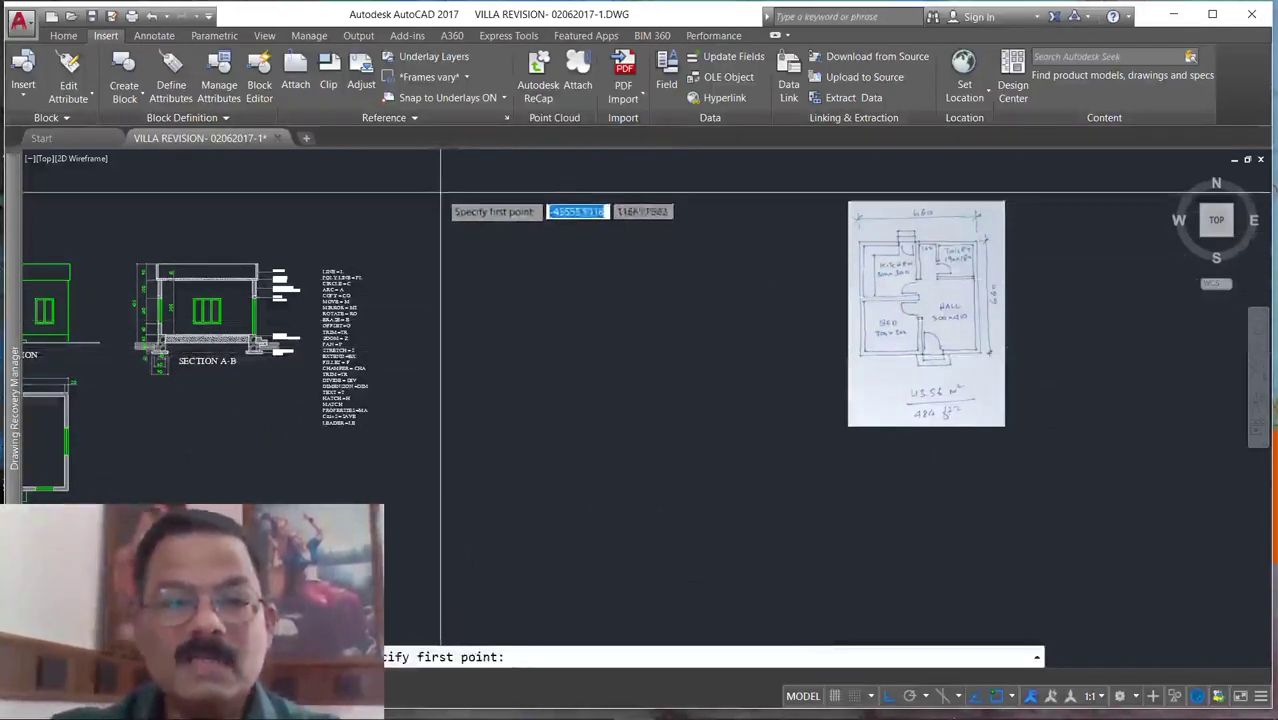
click(436, 182)
click(464, 573)
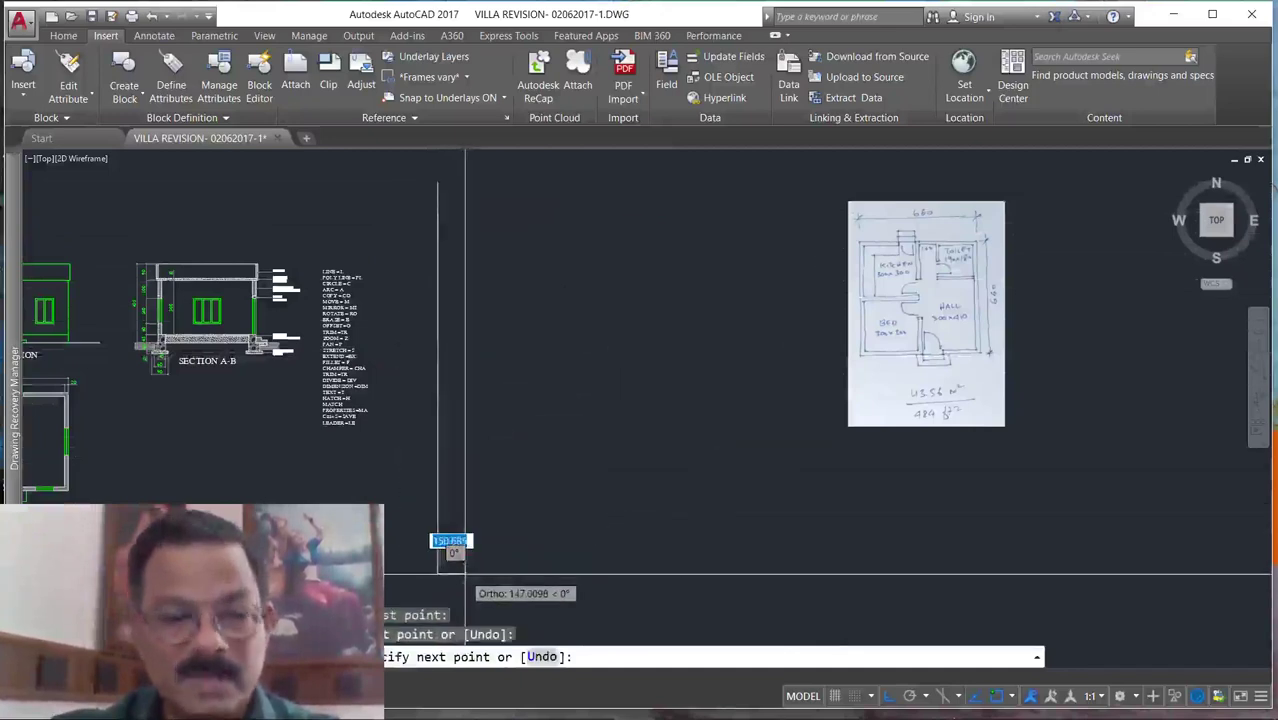
key(Escape)
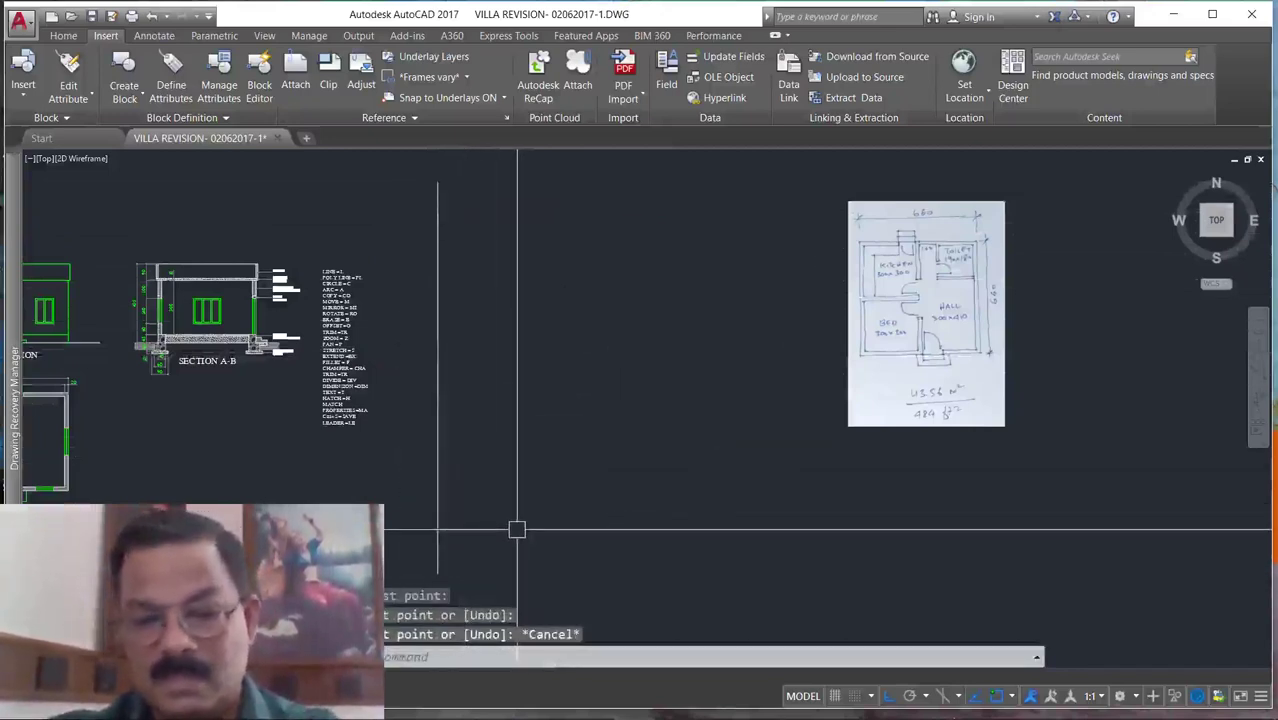
Offset the vertical wall line 20 units to the right for wall thickness.
text(O)
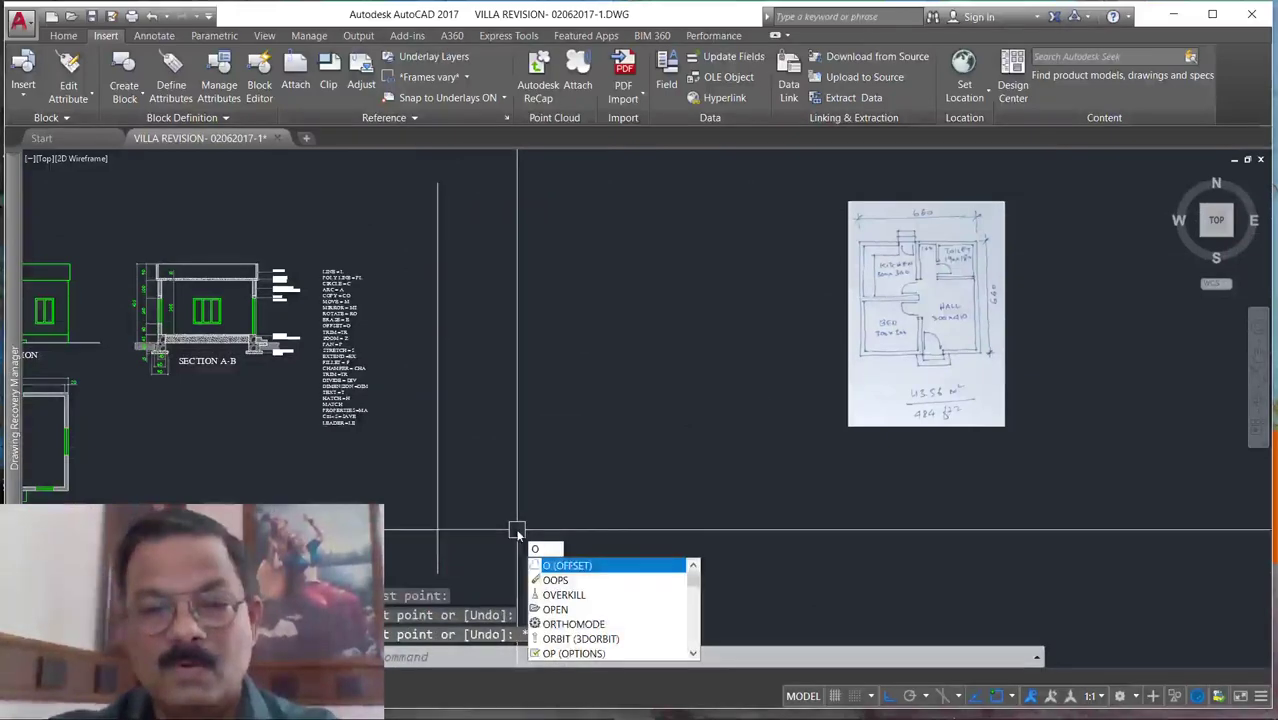
key(Return)
text(20)
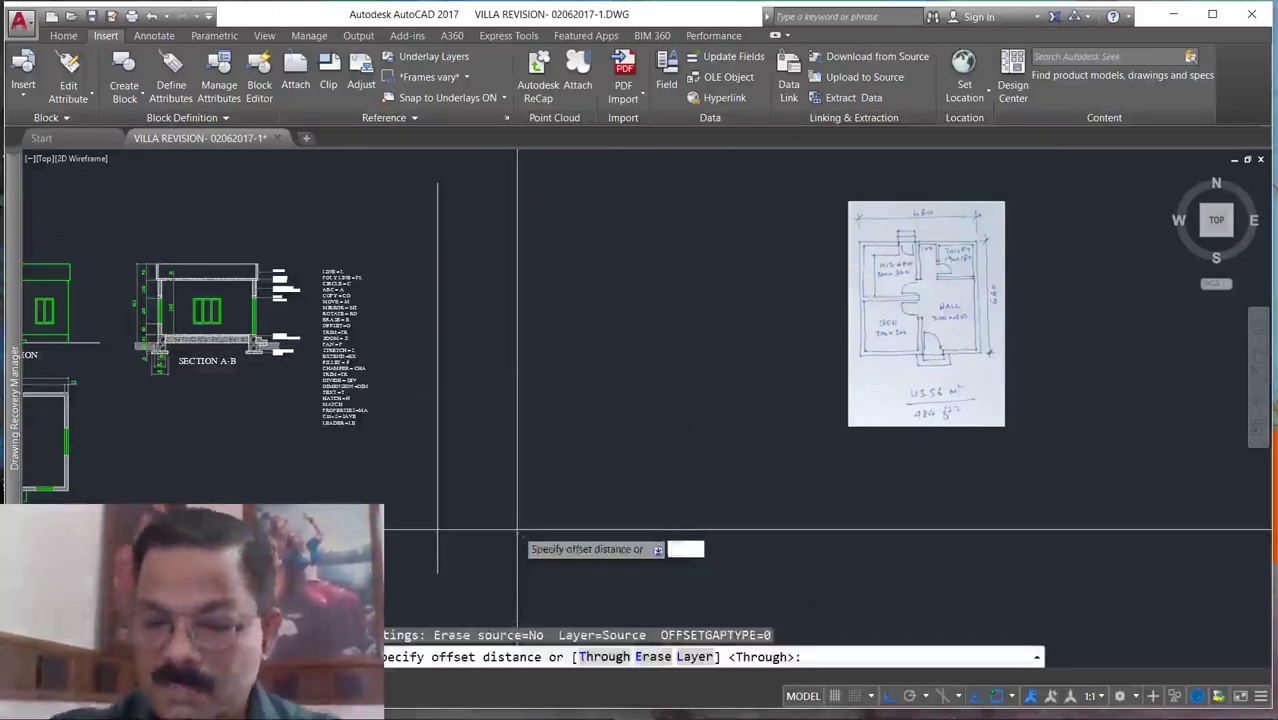
key(Return)
click(437, 474)
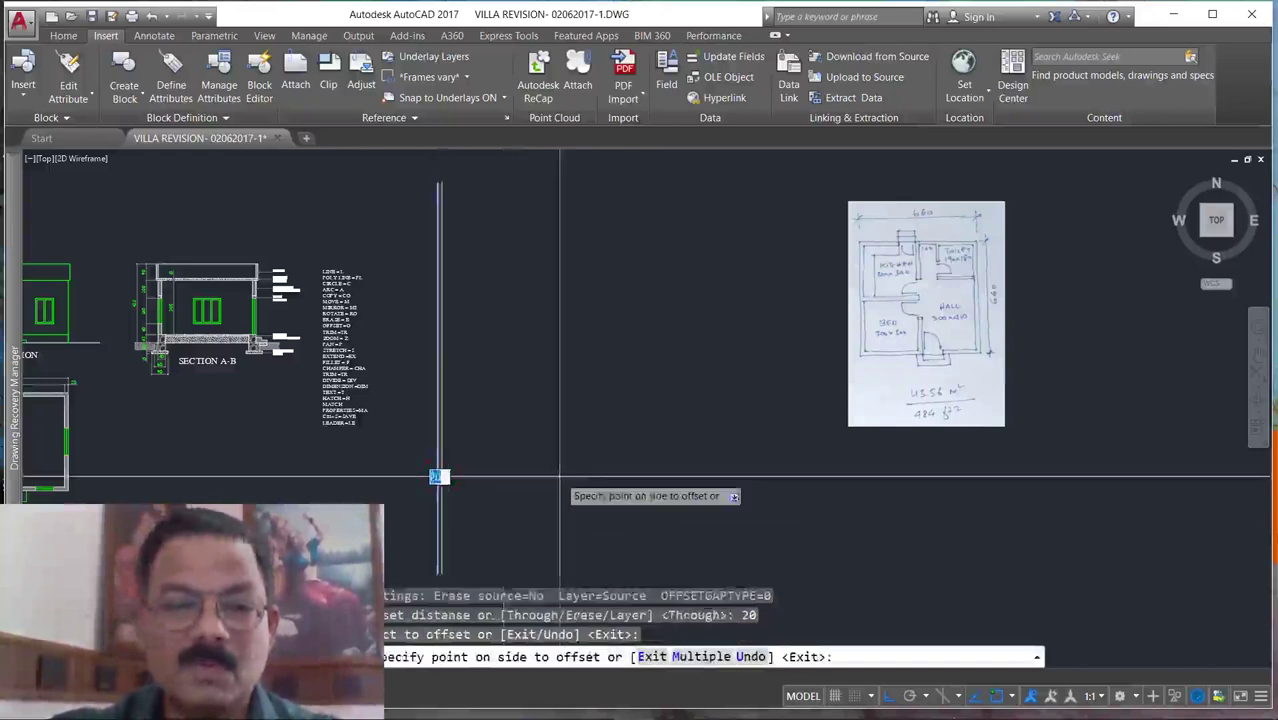
click(550, 474)
key(Escape)
Draw a horizontal bottom wall line from the vertical line's base to the right.
text(l)
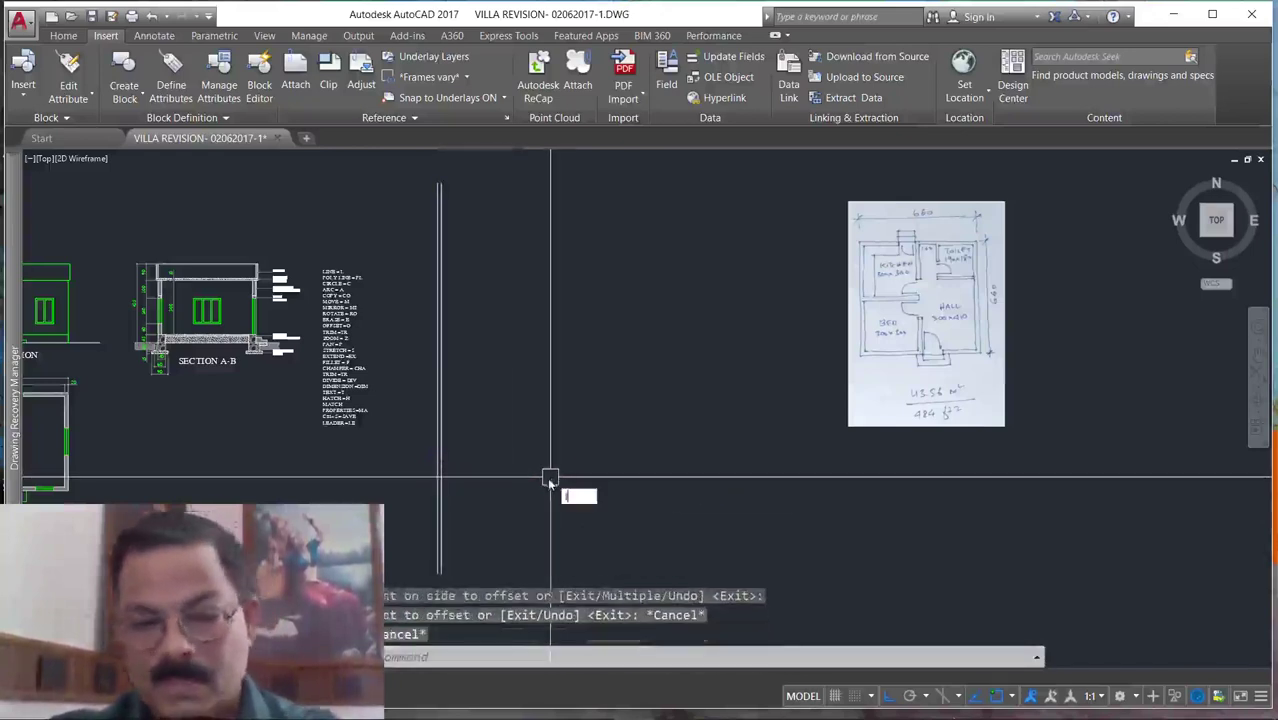
key(Return)
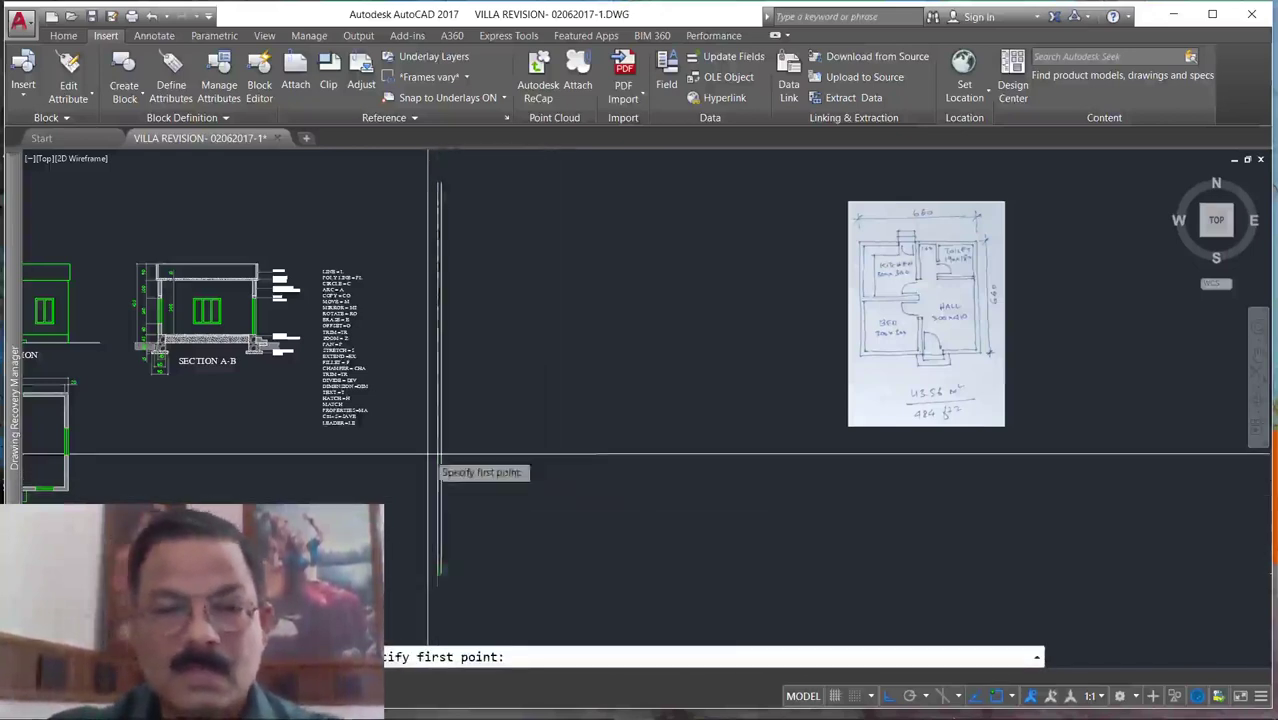
click(438, 573)
click(714, 573)
key(Escape)
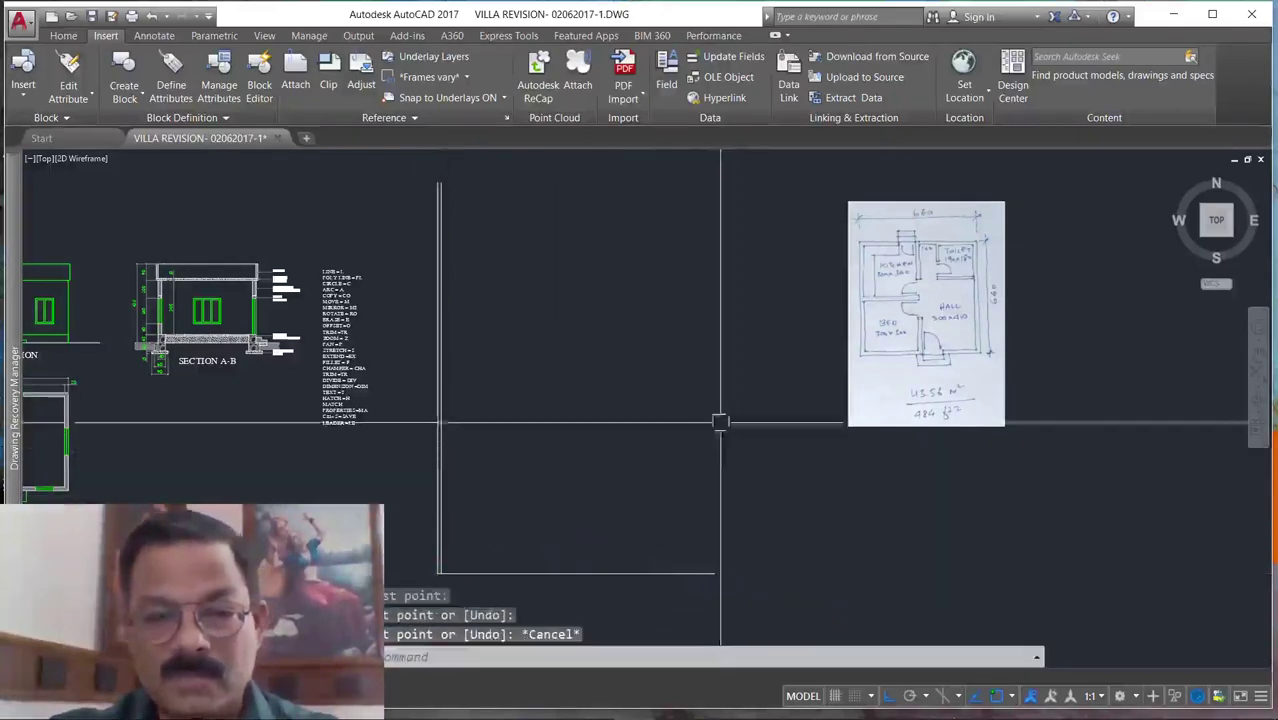
Offset the bottom wall line 20 units upward.
text(o)
key(Return)
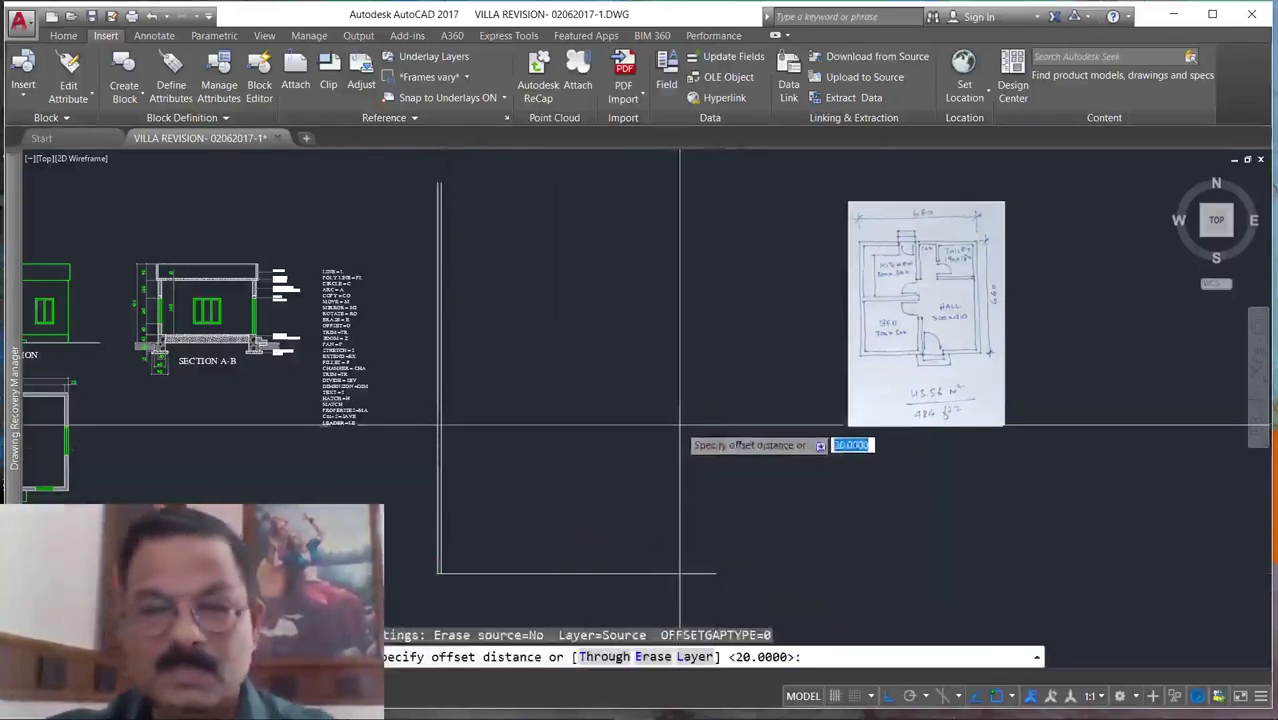
key(Return)
click(570, 572)
click(571, 460)
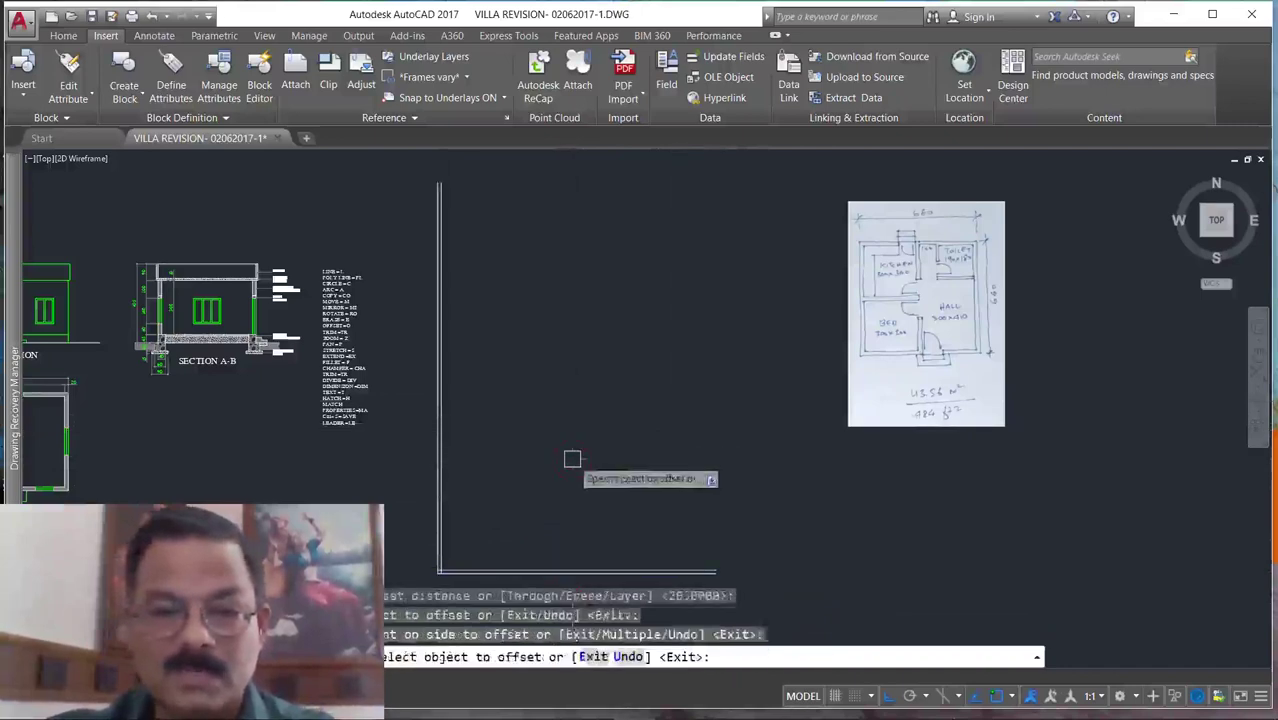
key(Escape)
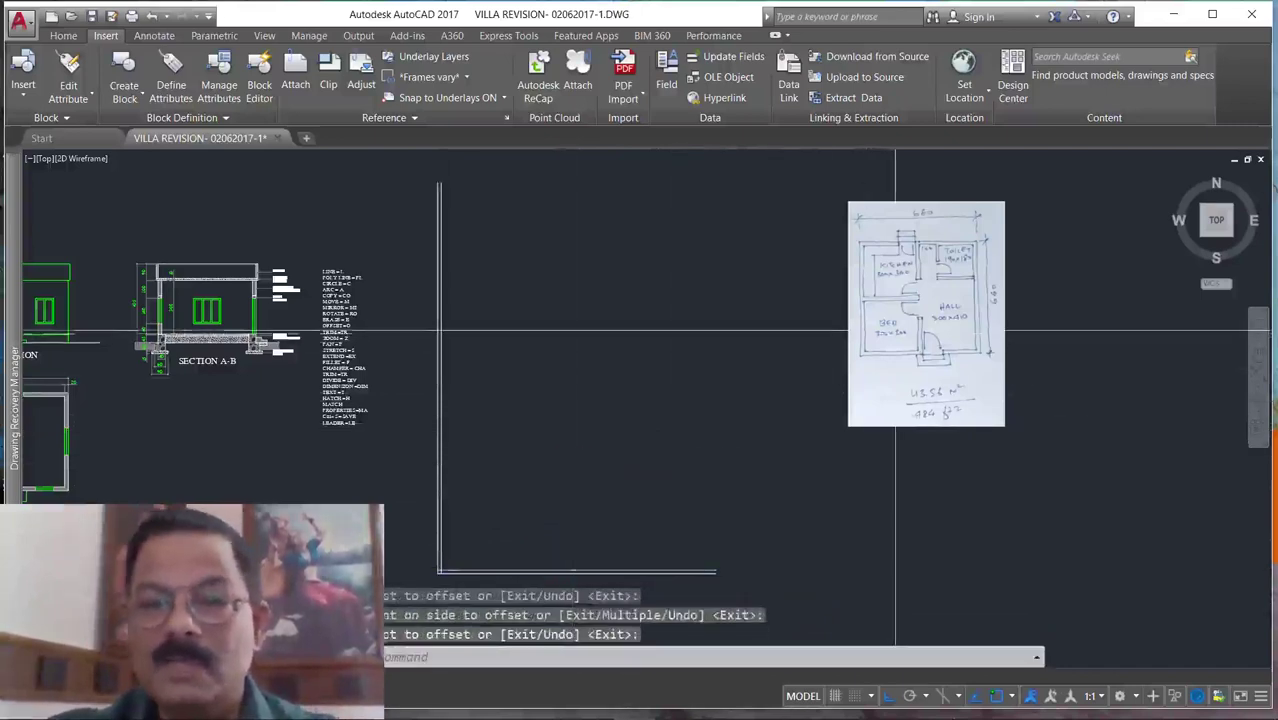
scroll(837, 393, up, 4)
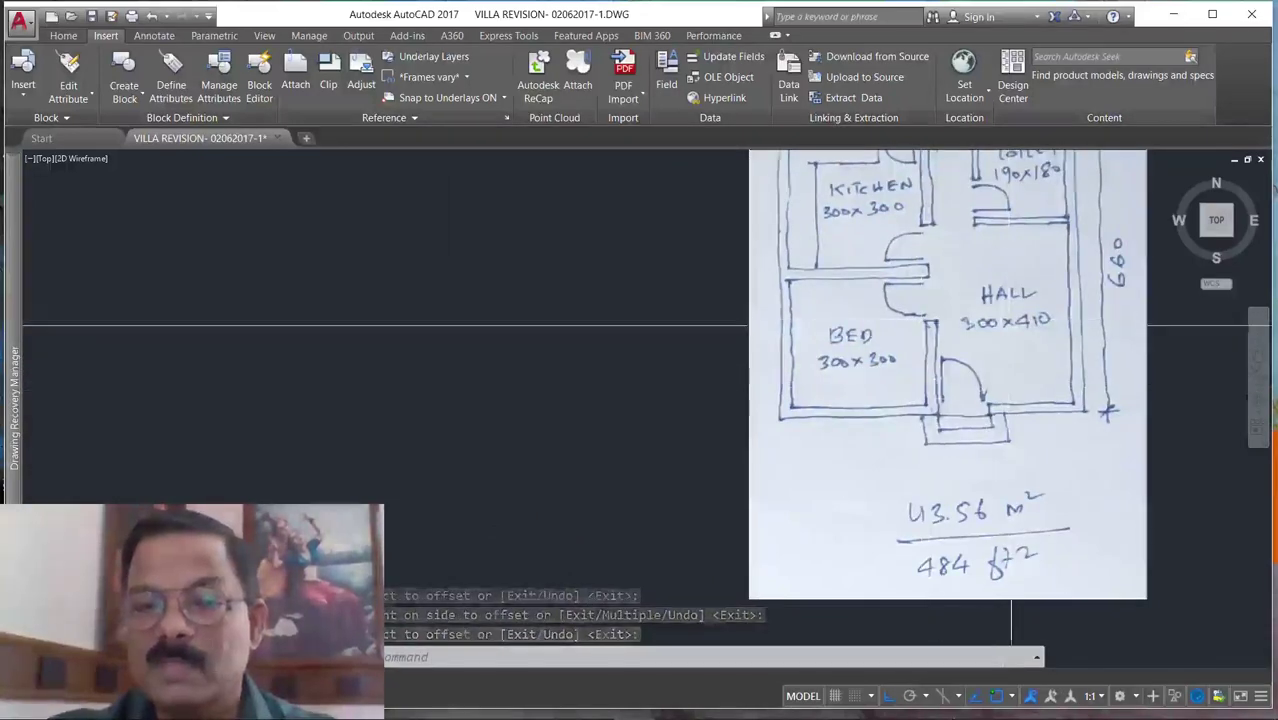
scroll(1000, 360, down, 4)
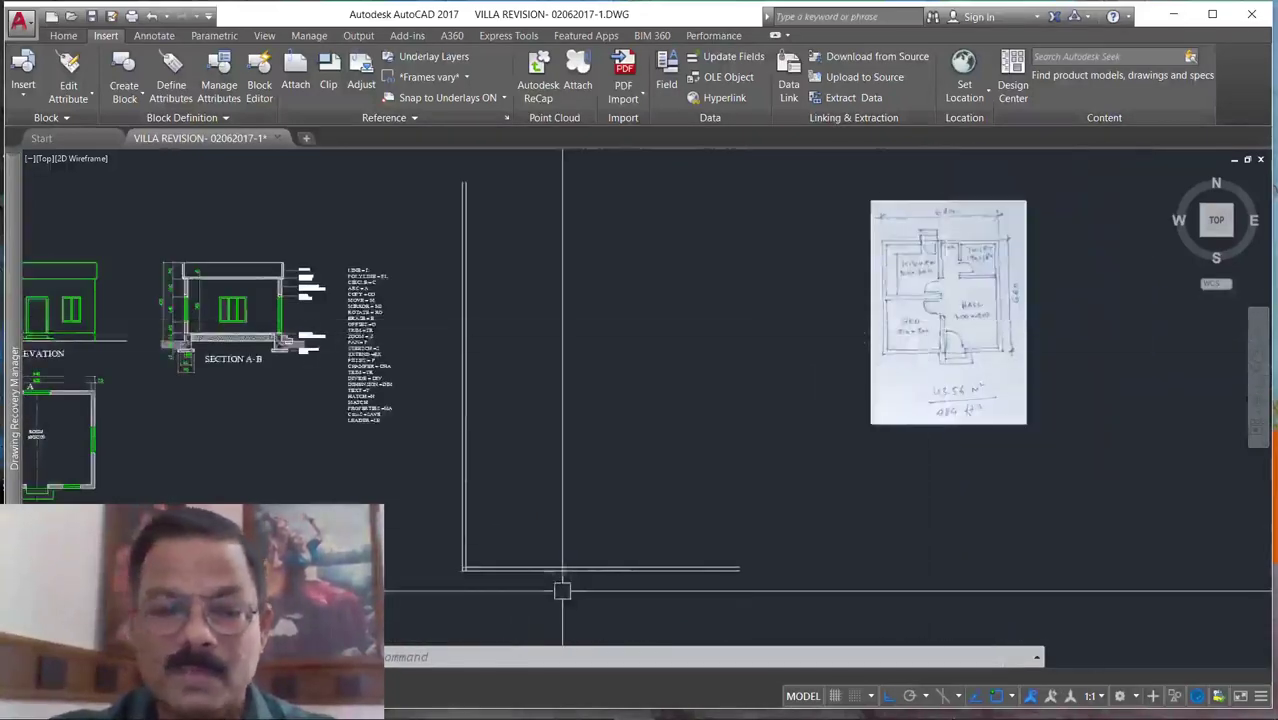
scroll(562, 590, up, 5)
Offset the left wall line 300 to the right, then that new line 20 further for a partition.
key(Return)
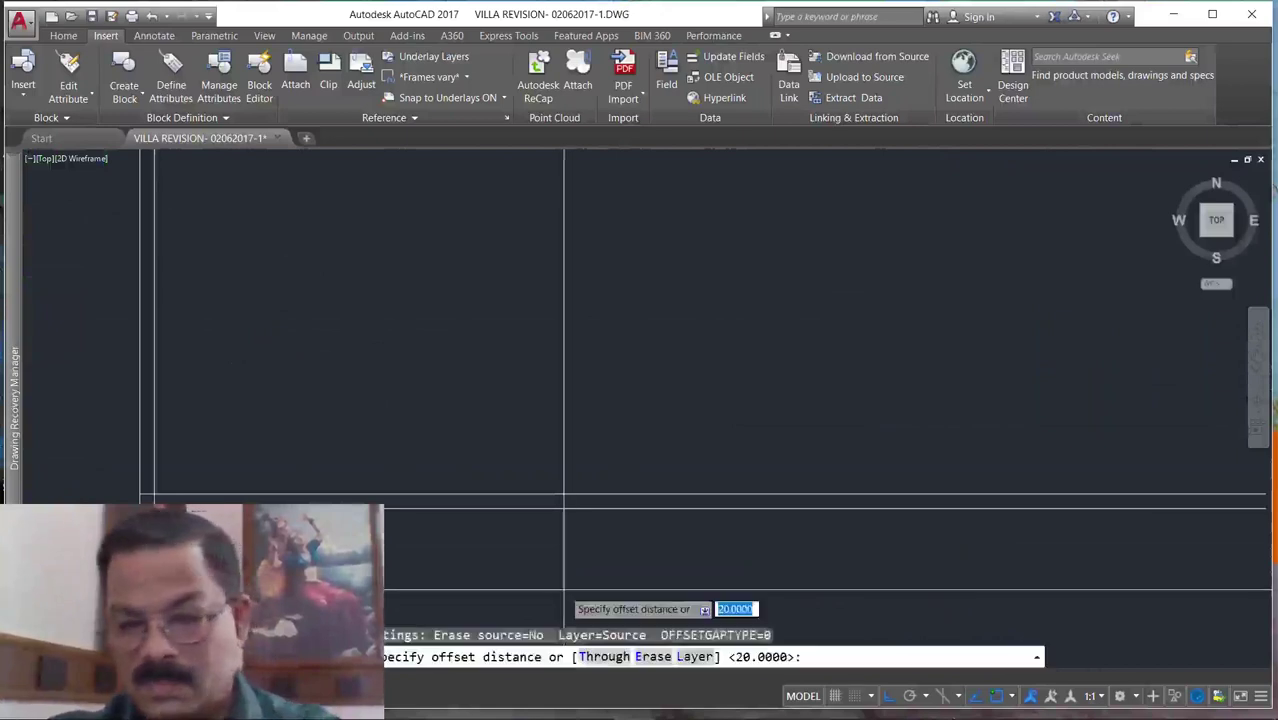
text(300)
key(Return)
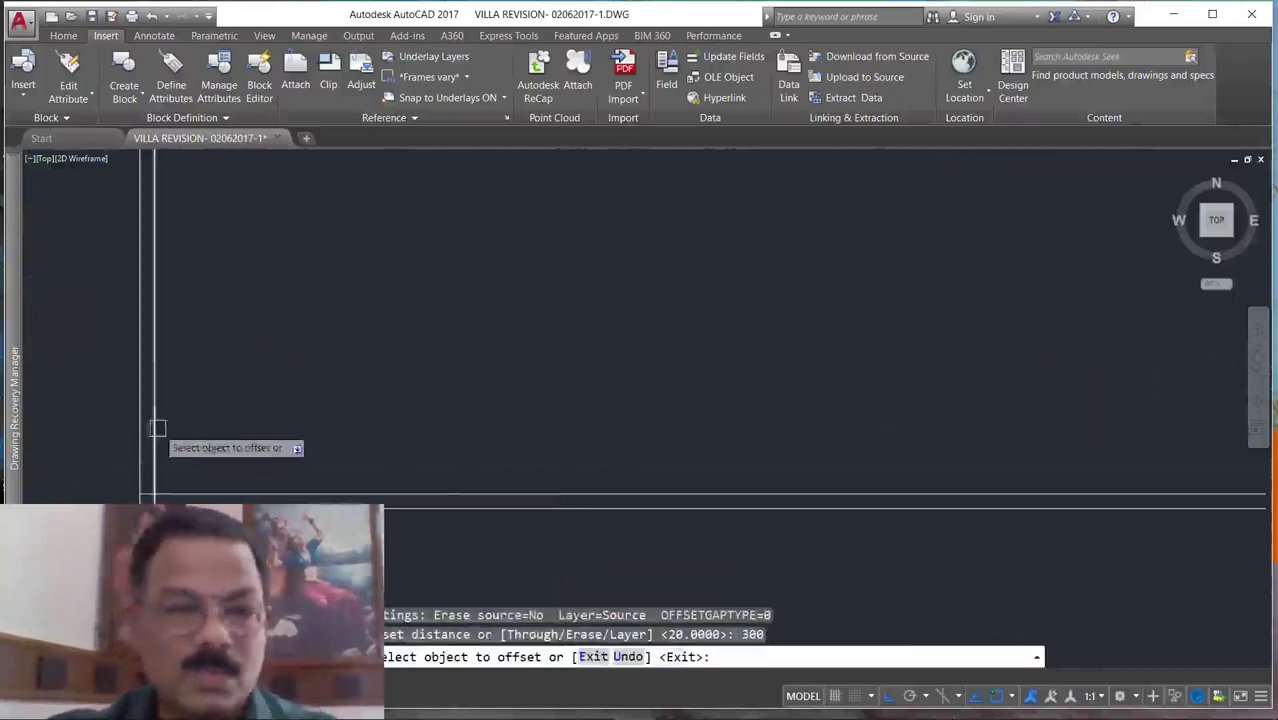
click(157, 428)
click(330, 428)
key(Return)
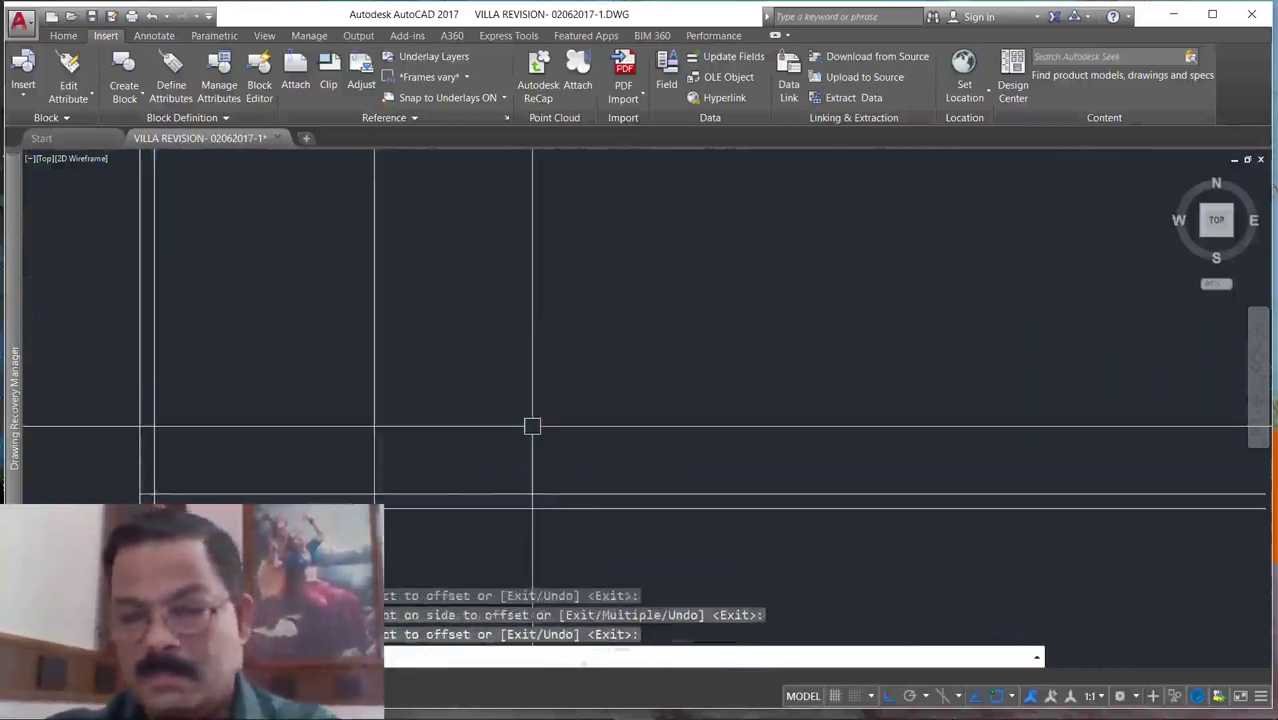
key(Return)
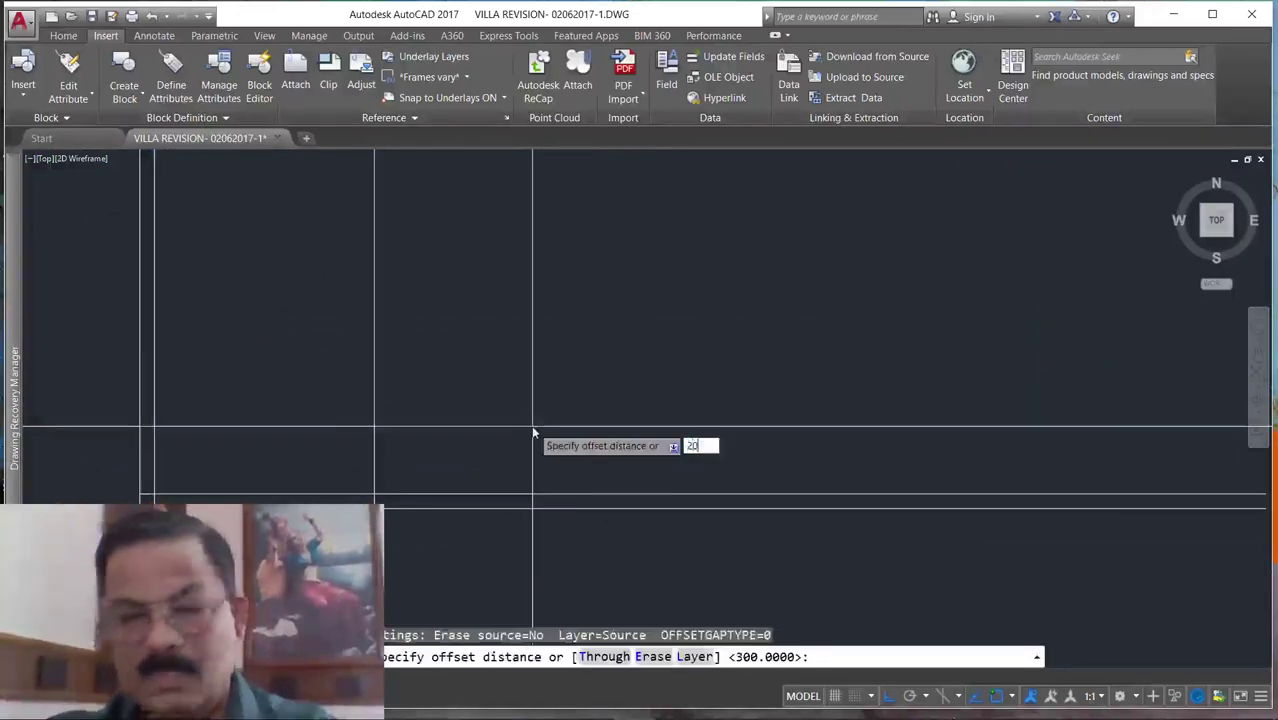
text(20)
key(Return)
click(380, 425)
click(568, 415)
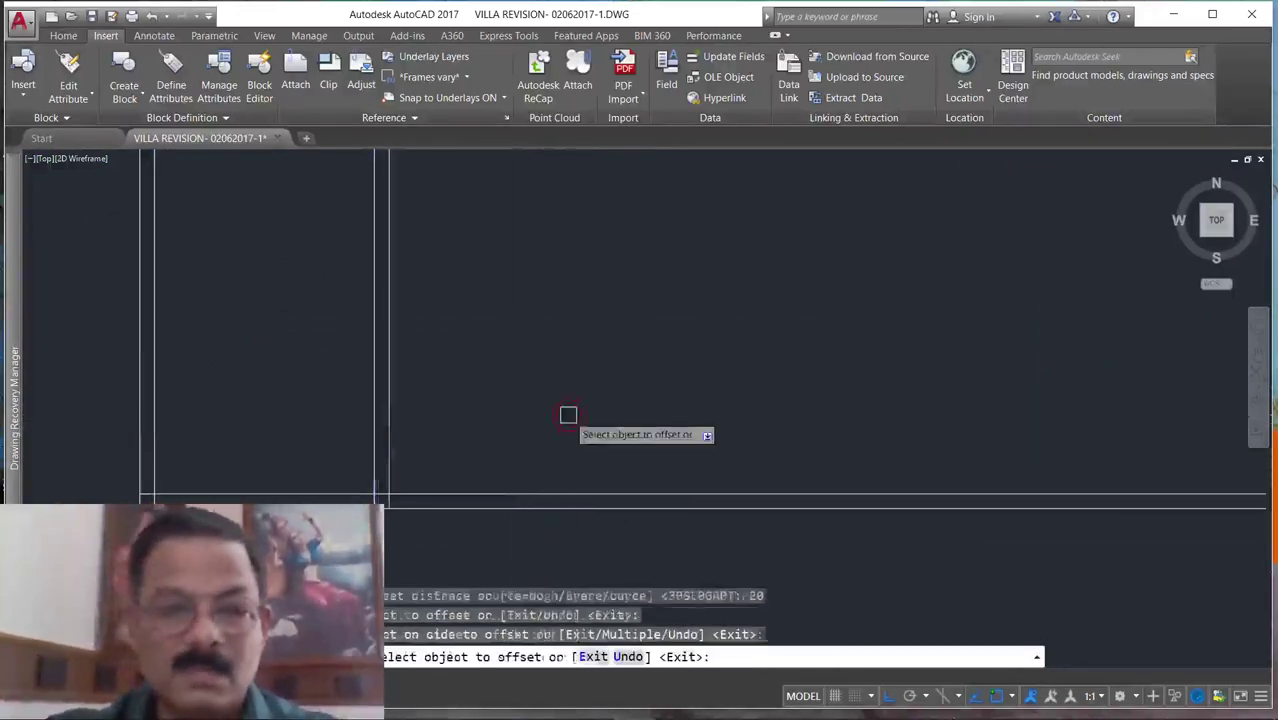
Offset the partition's right line 300 further, then offset the newest line another 20.
key(Return)
key(Return)
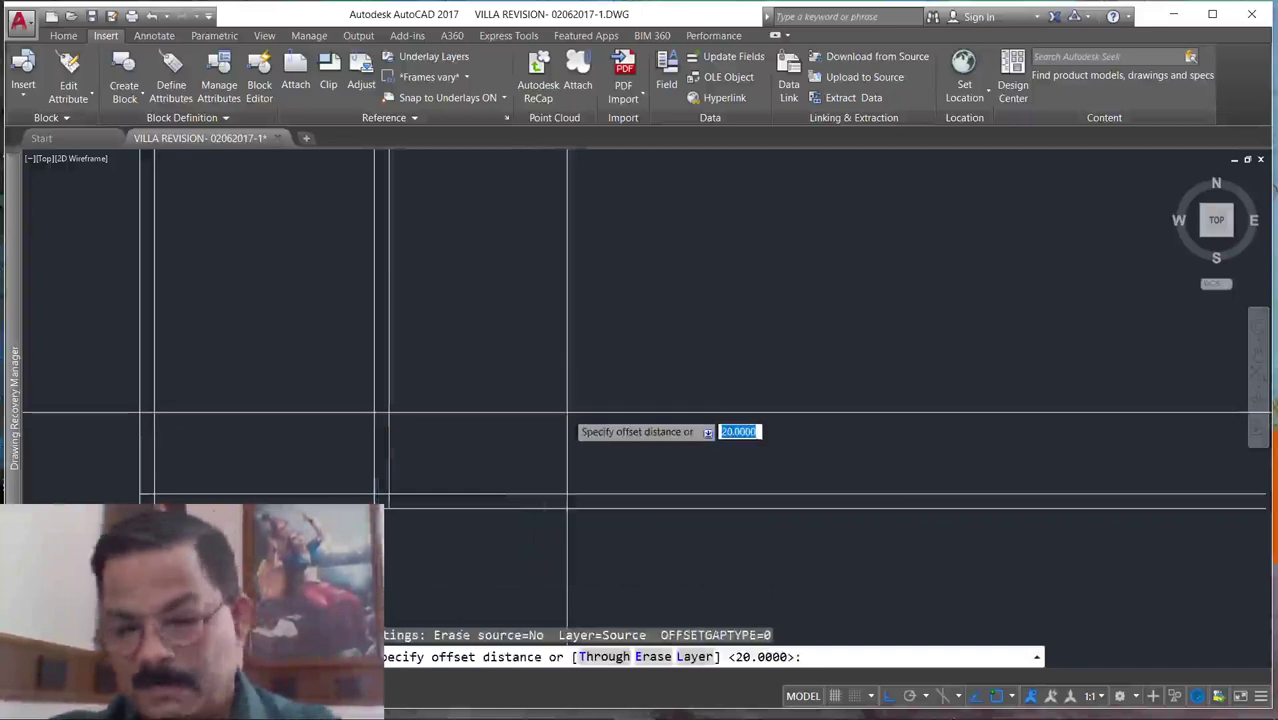
text(300)
key(Return)
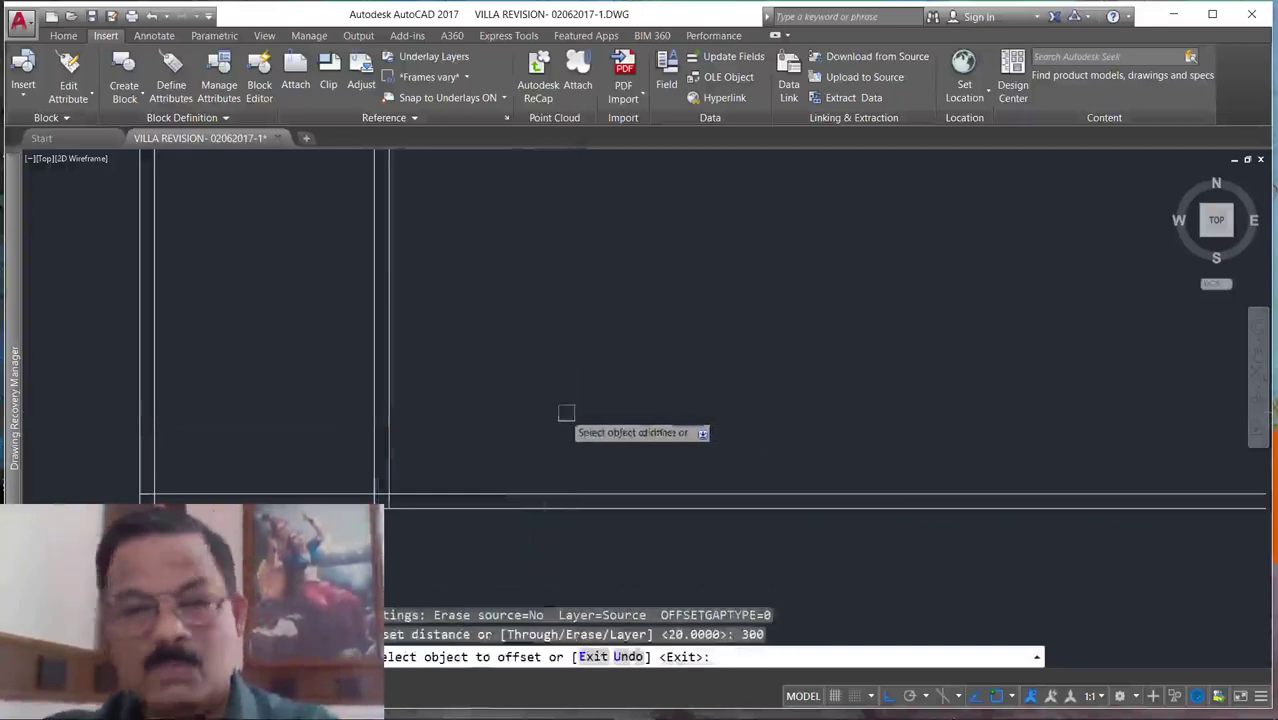
click(389, 420)
click(520, 425)
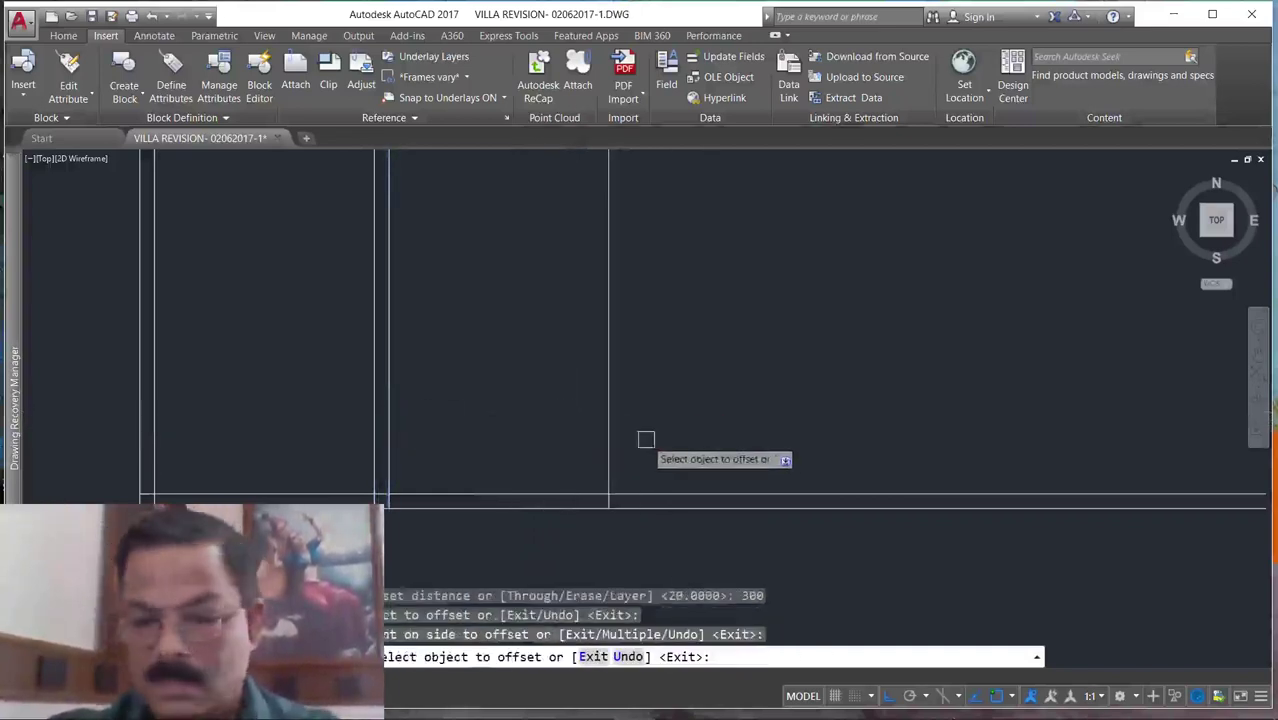
key(Return)
key(Return)
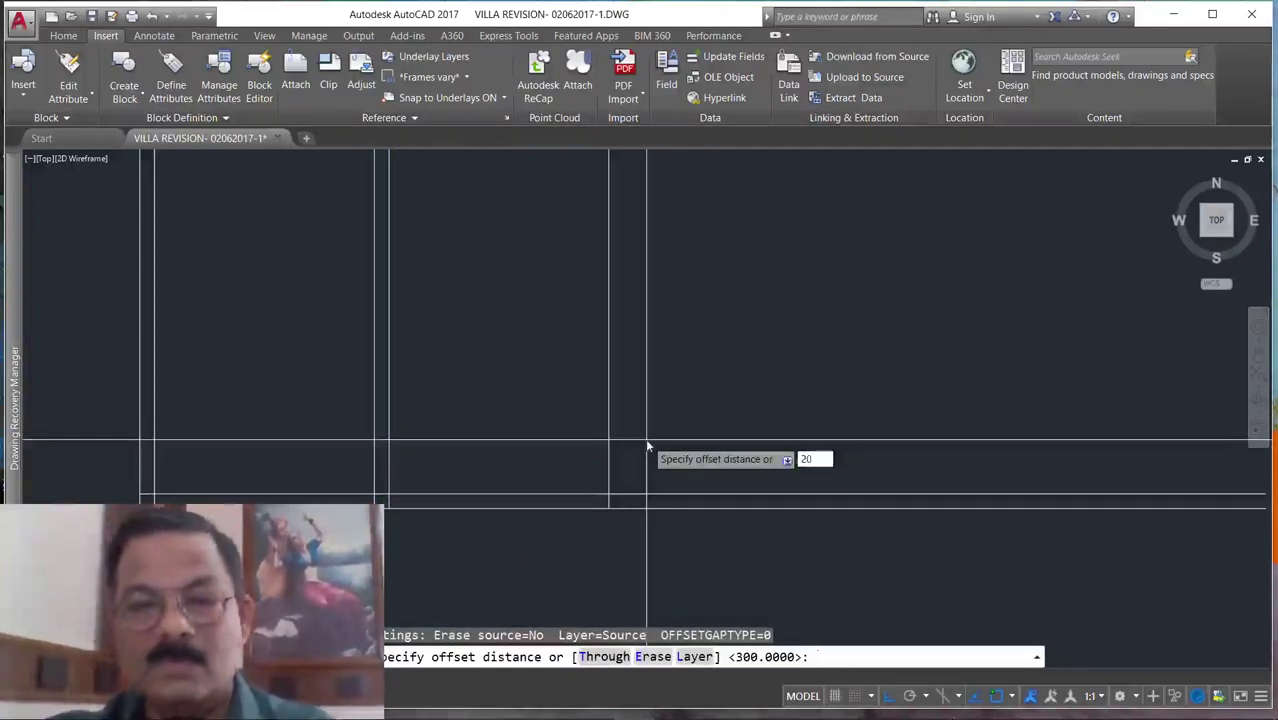
key(Return)
key(Return)
key(Return)
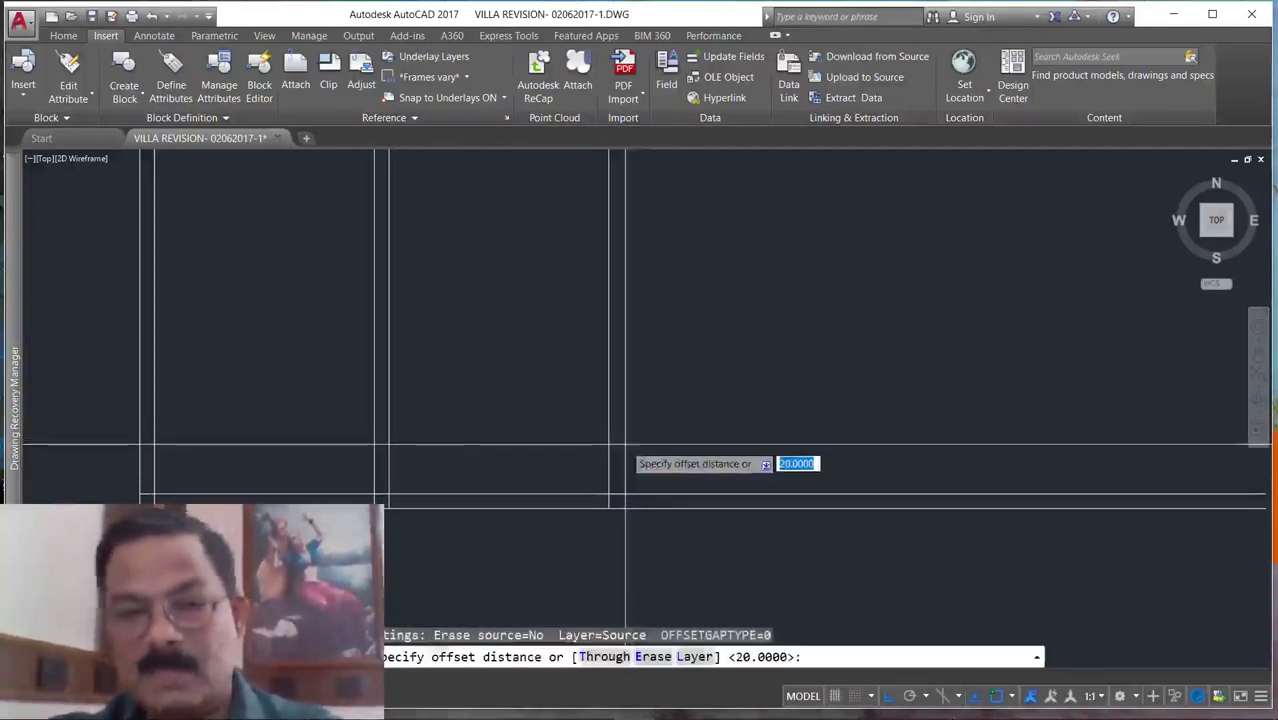
key(Return)
click(613, 462)
click(864, 434)
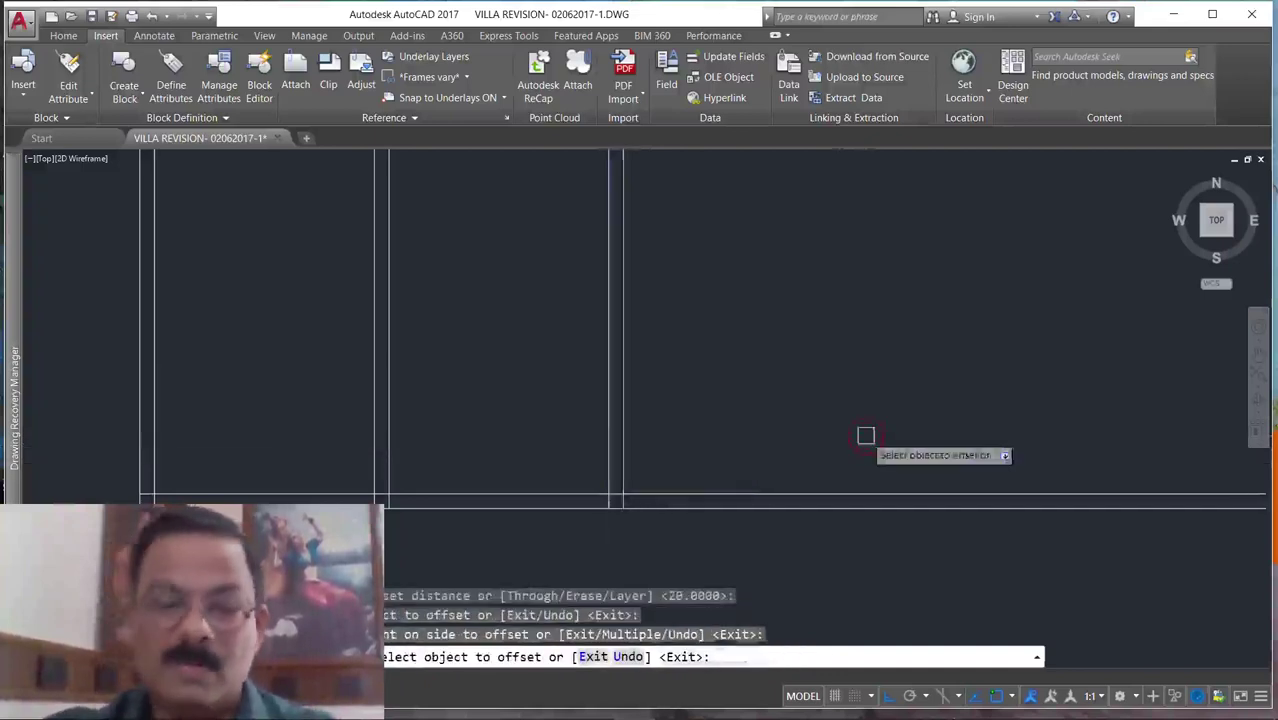
scroll(783, 437, down, 2)
key(Escape)
scroll(665, 451, up, 4)
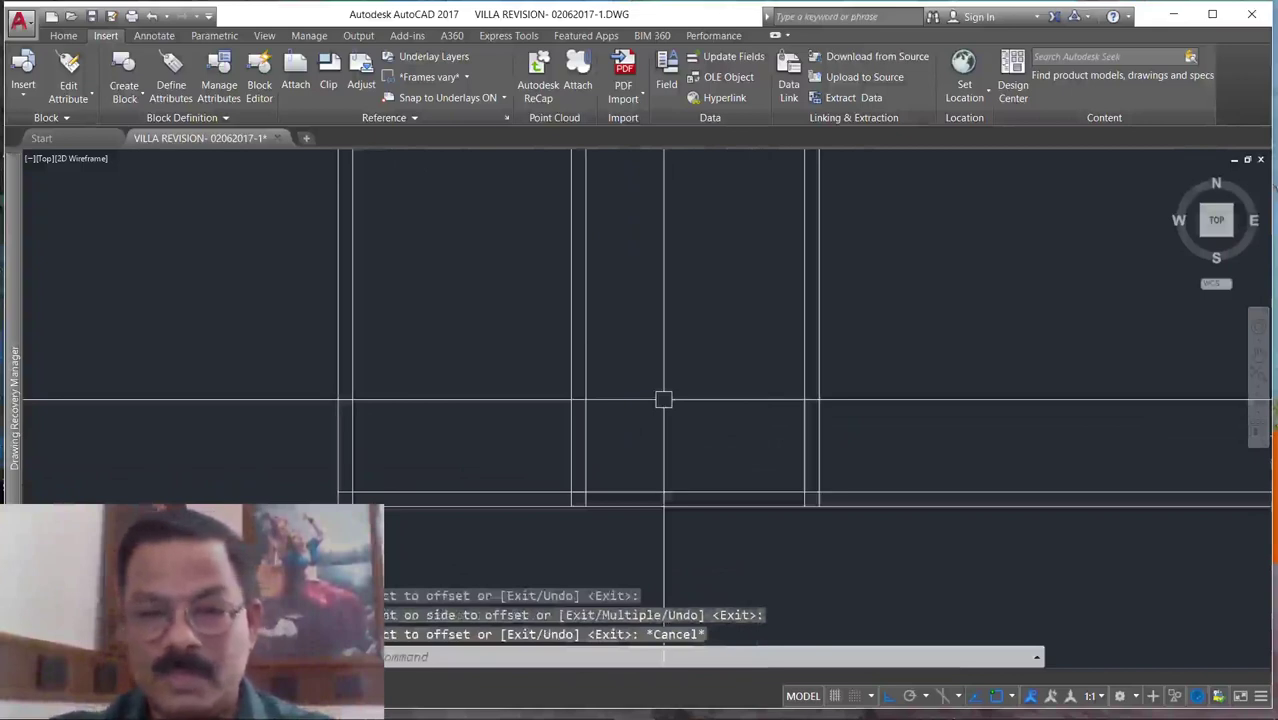
scroll(705, 428, down, 1)
scroll(815, 476, up, 1)
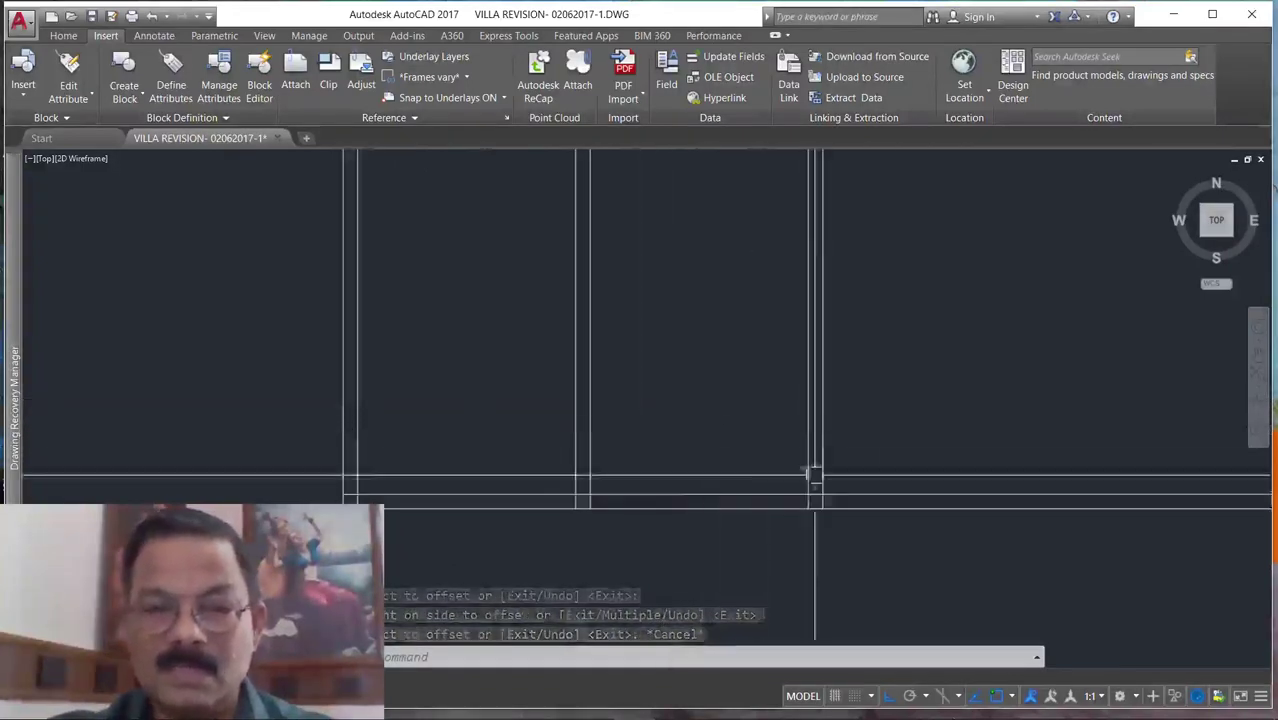
scroll(860, 465, up, 2)
key(Escape)
key(Escape)
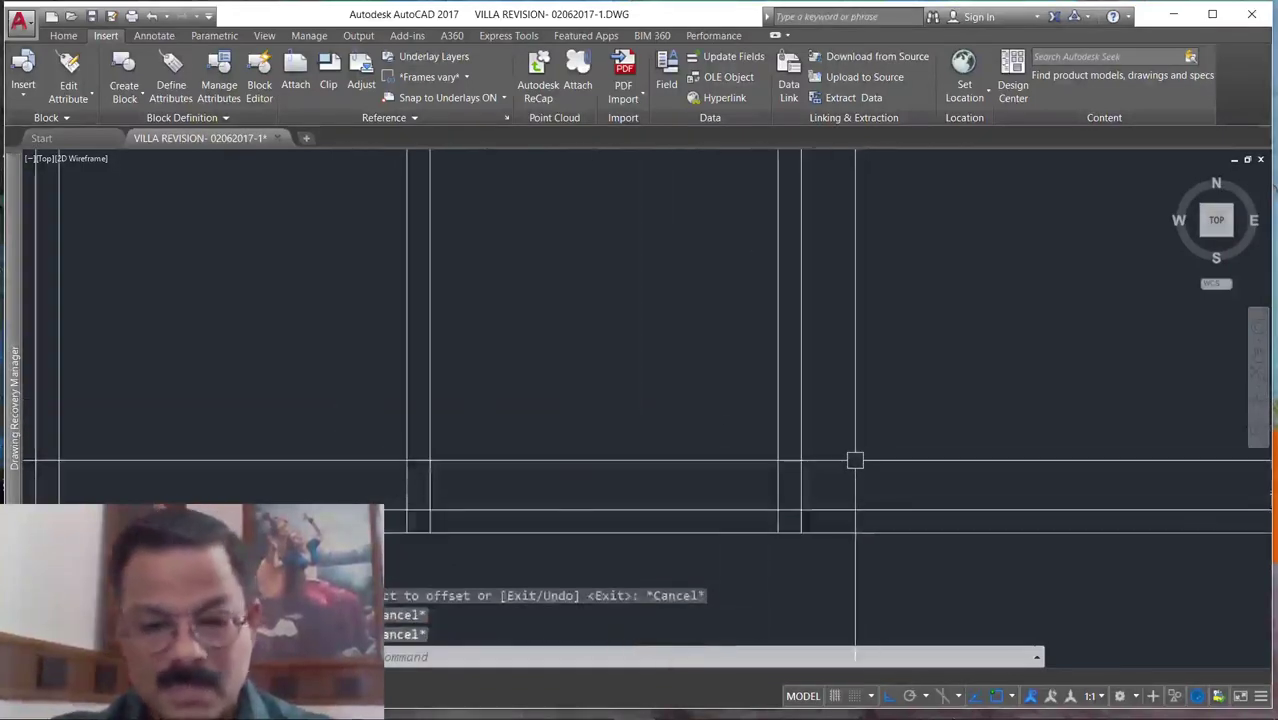
Fillet two bottom wall corners into sharp zero-radius junctions.
text(f)
key(Return)
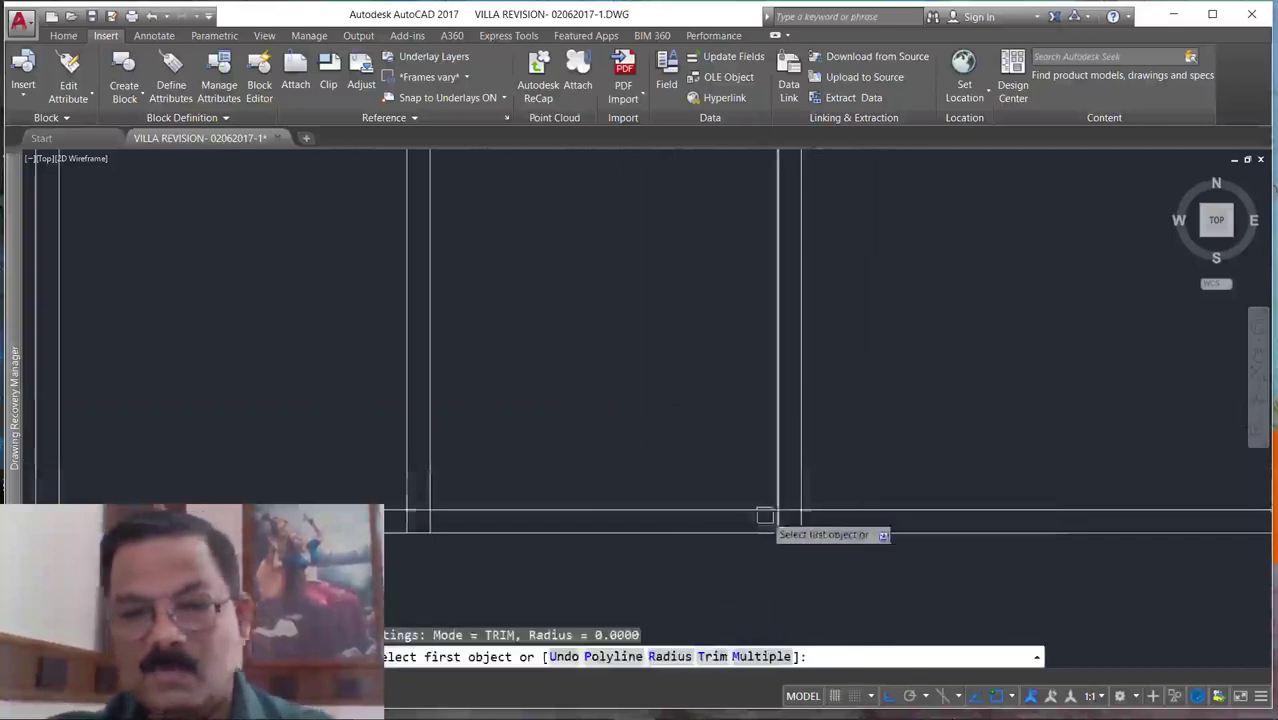
click(765, 511)
click(780, 492)
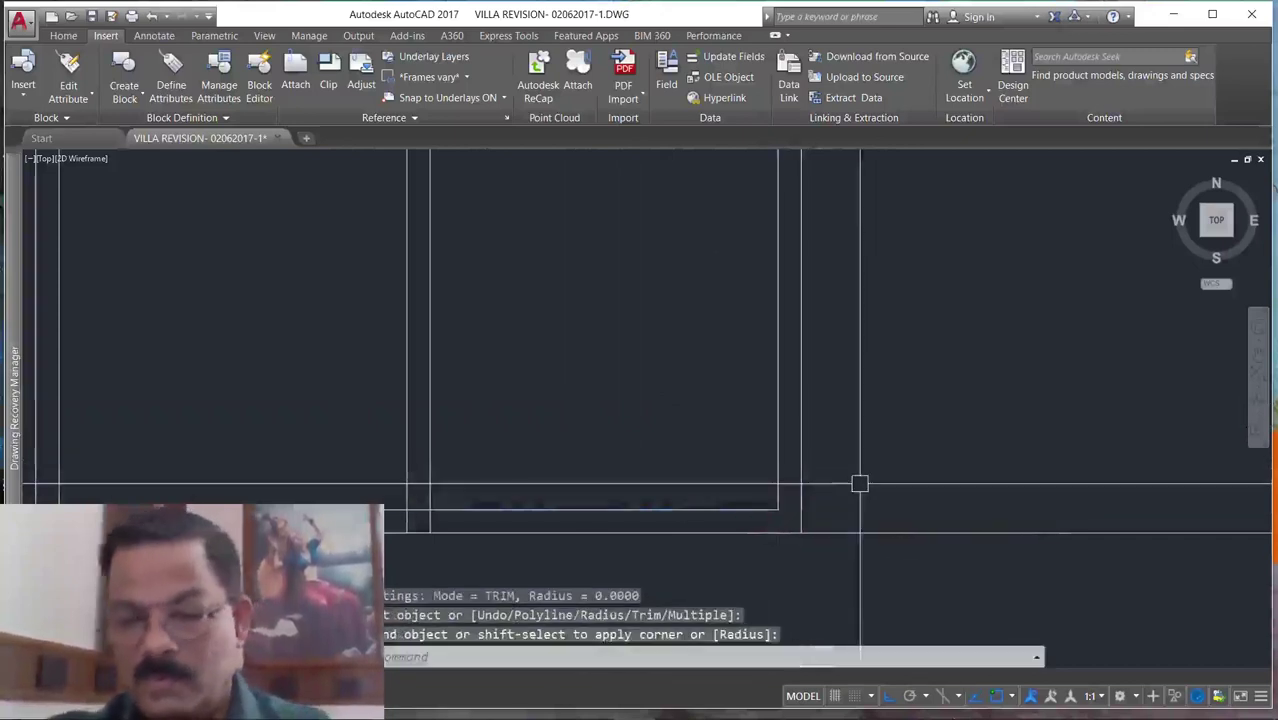
key(Return)
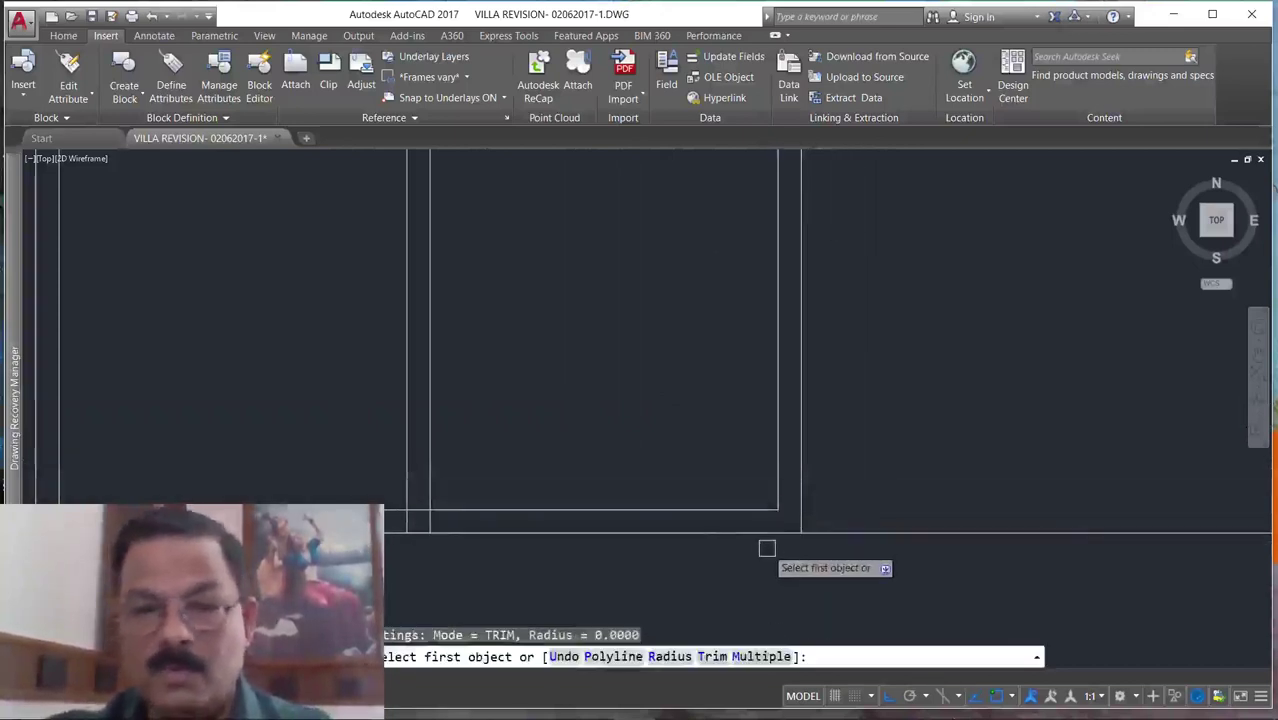
click(770, 533)
click(802, 494)
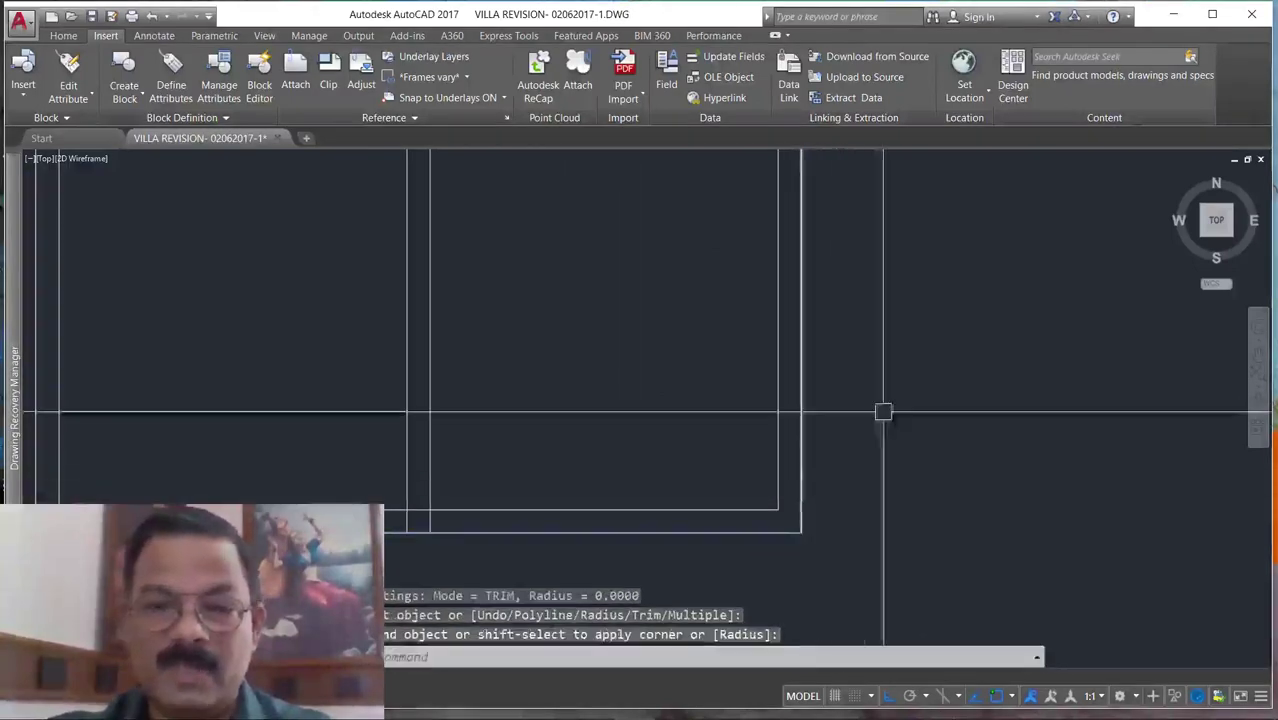
scroll(883, 412, down, 2)
scroll(420, 484, up, 2)
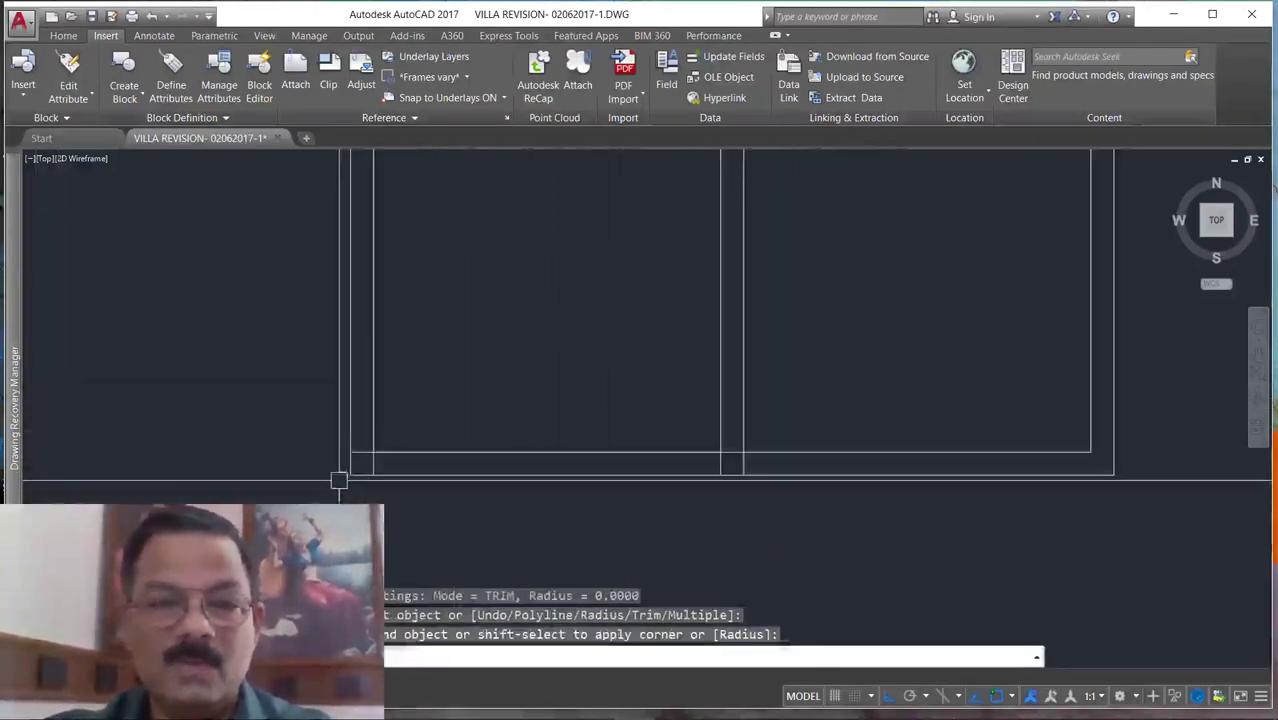
Fillet the remaining corner between the bottom horizontal wall line and its vertical line.
key(Return)
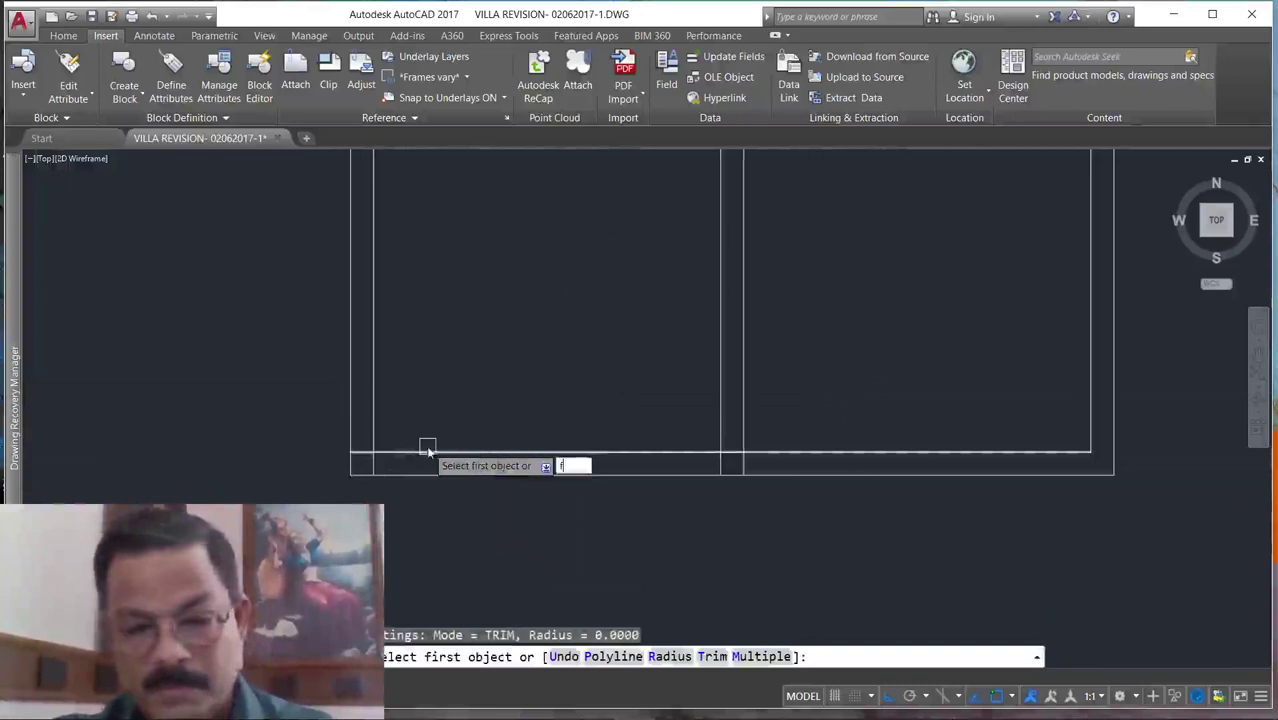
text(f)
key(Return)
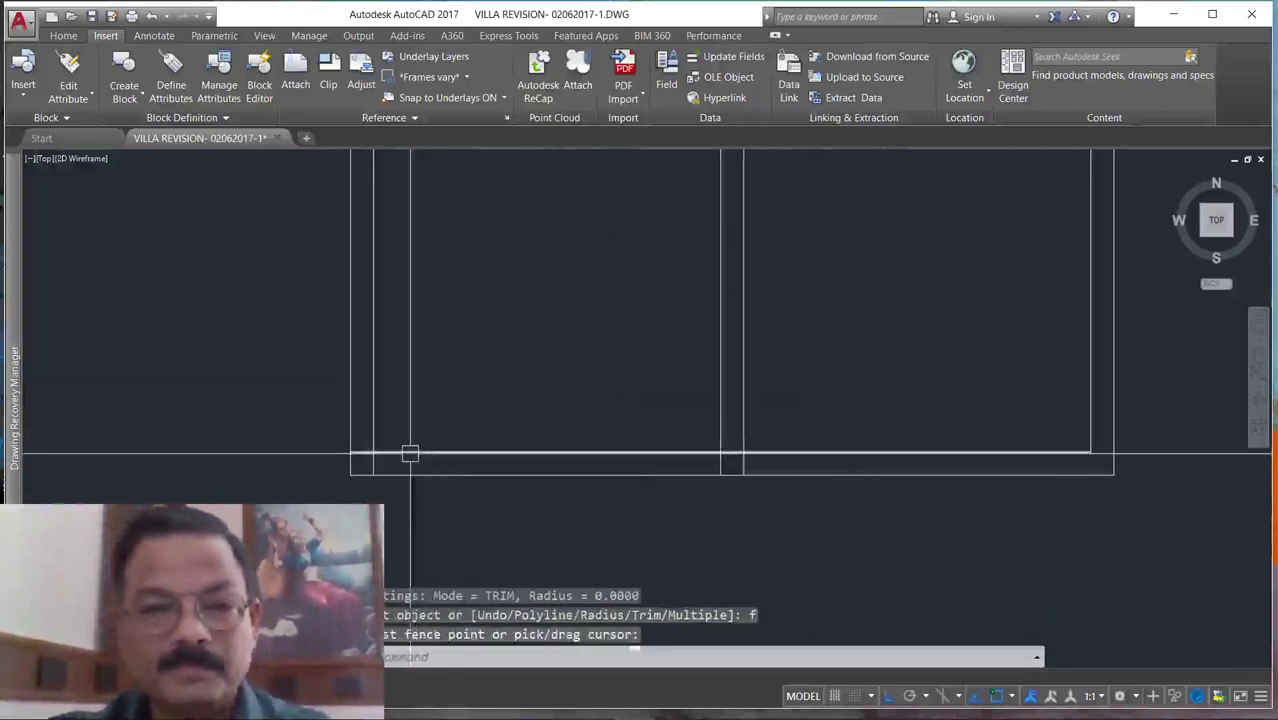
key(Escape)
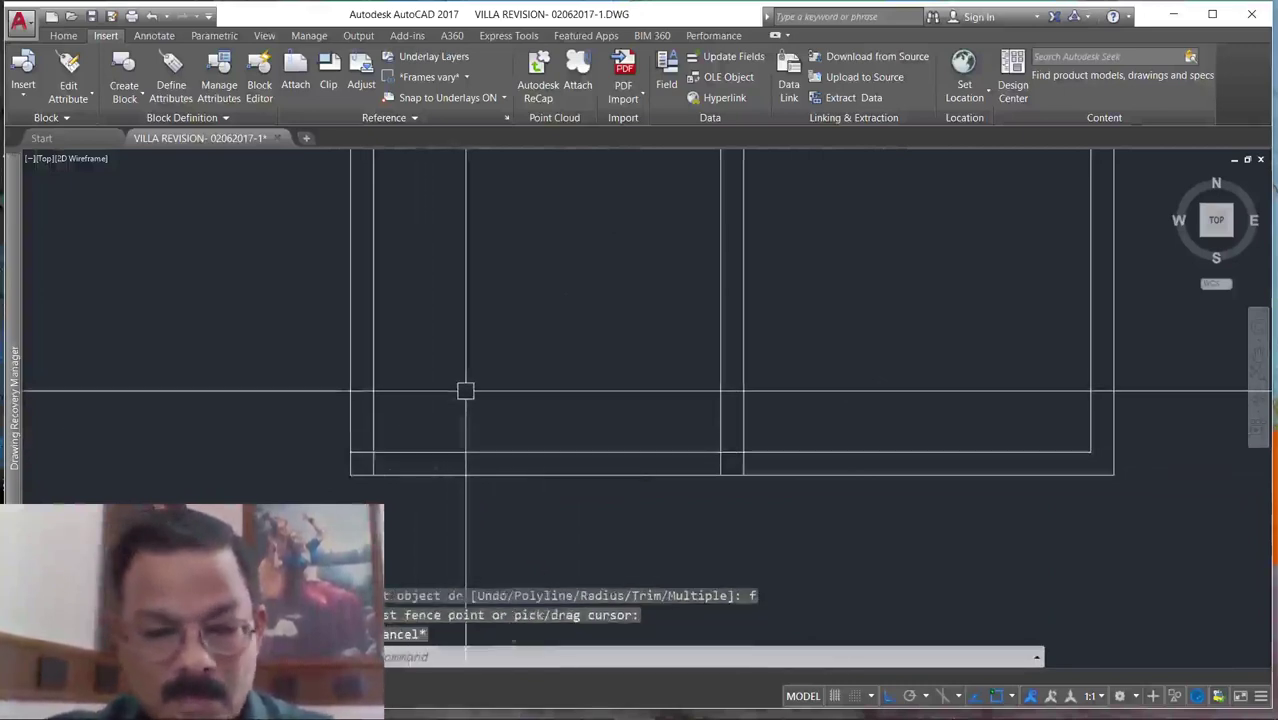
key(Return)
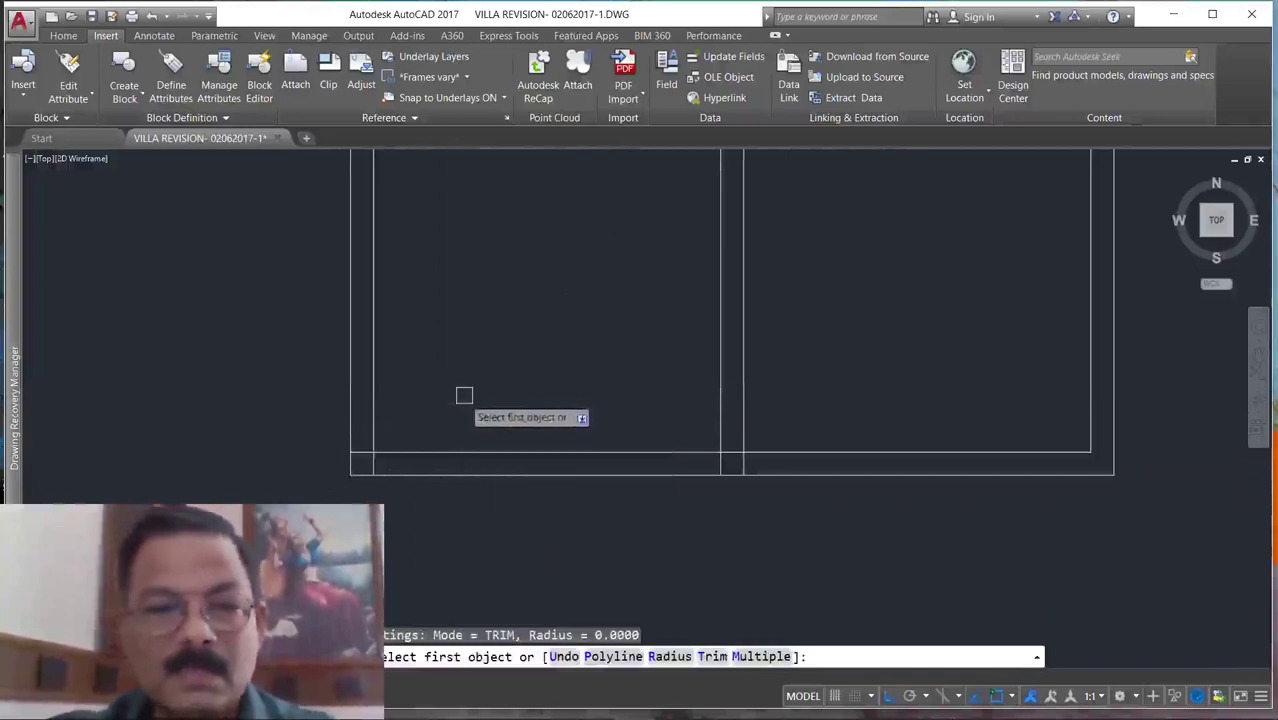
click(428, 452)
click(390, 430)
scroll(613, 508, down, 4)
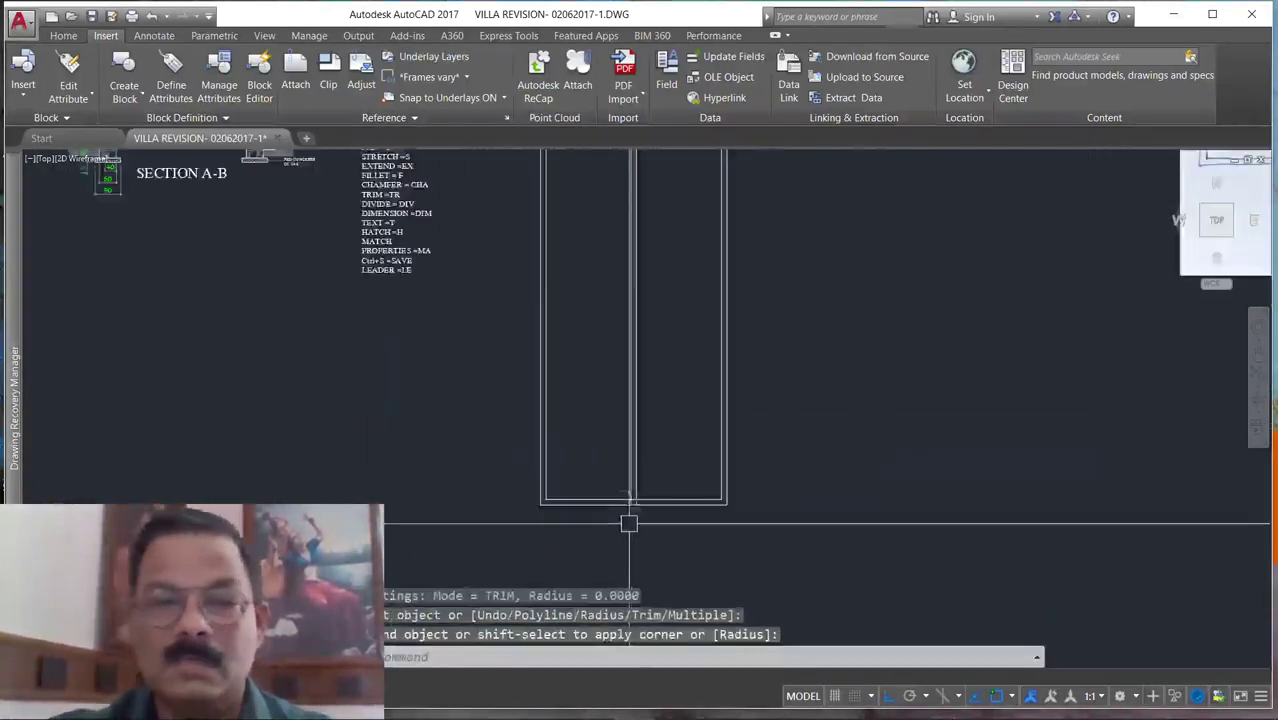
scroll(673, 531, up, 3)
scroll(473, 410, up, 2)
scroll(644, 453, down, 2)
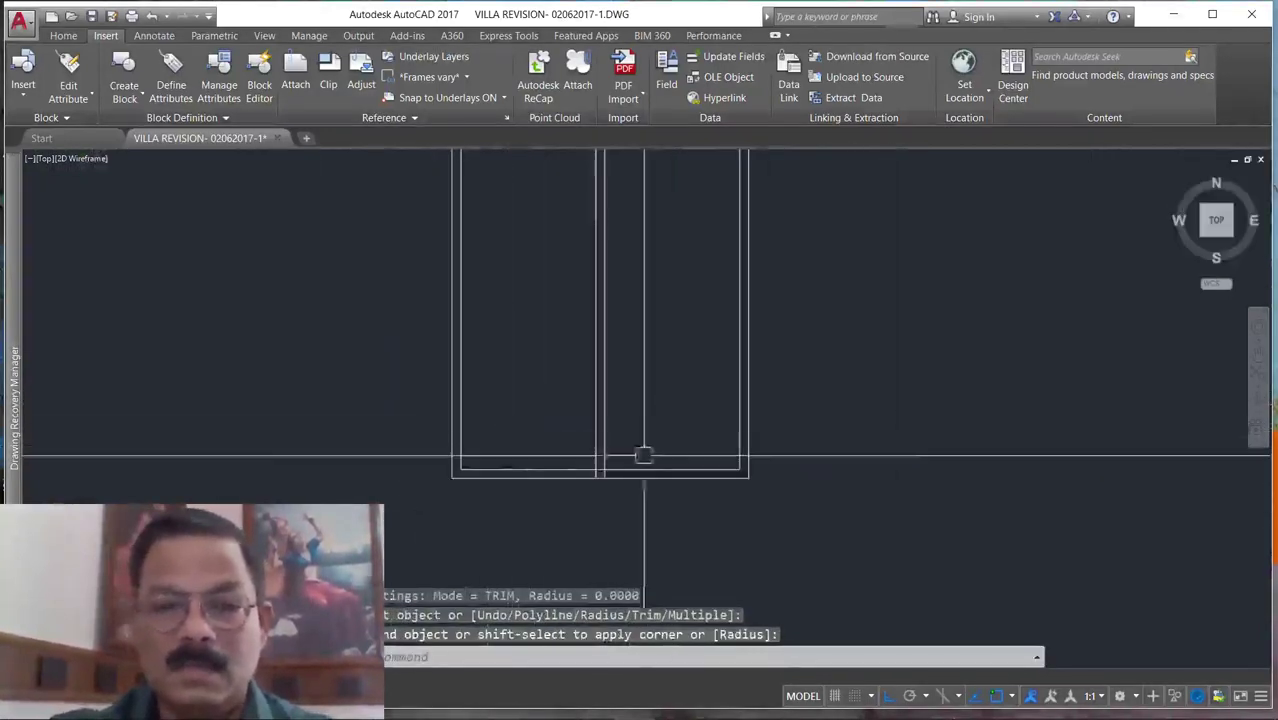
scroll(642, 436, up, 2)
key(Escape)
scroll(630, 436, up, 2)
scroll(556, 522, down, 1)
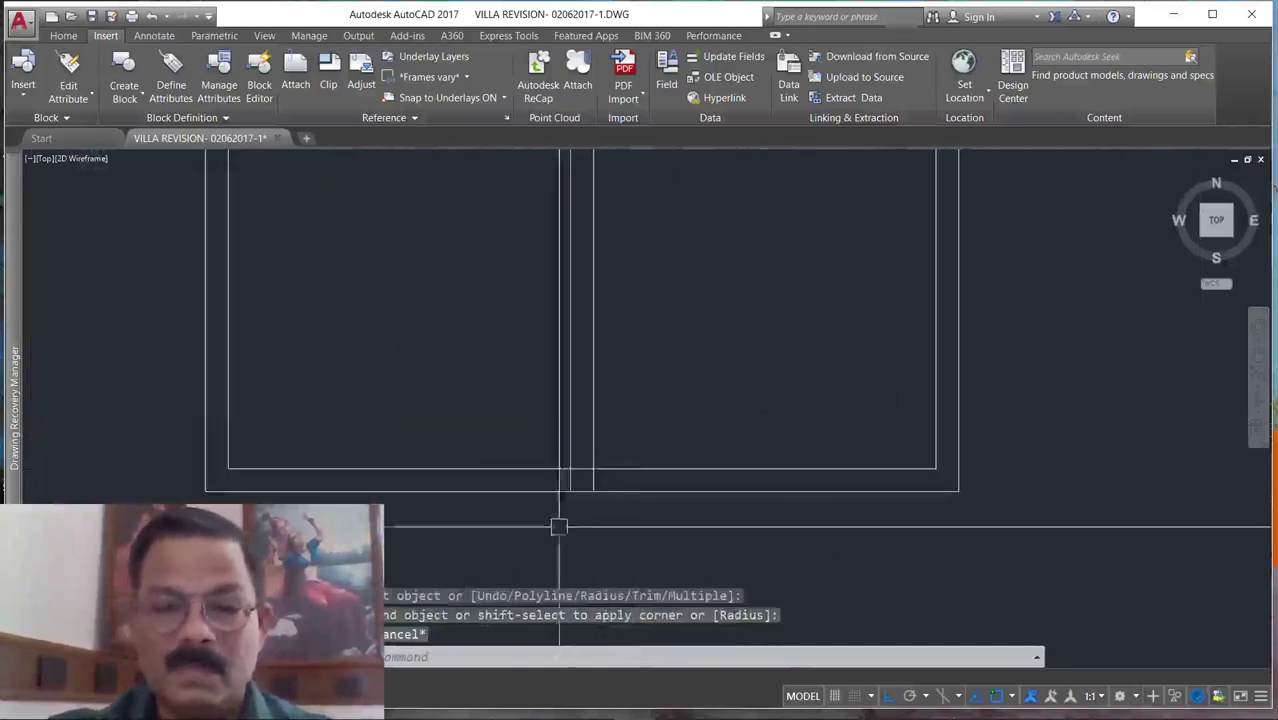
scroll(655, 426, down, 3)
scroll(685, 435, up, 2)
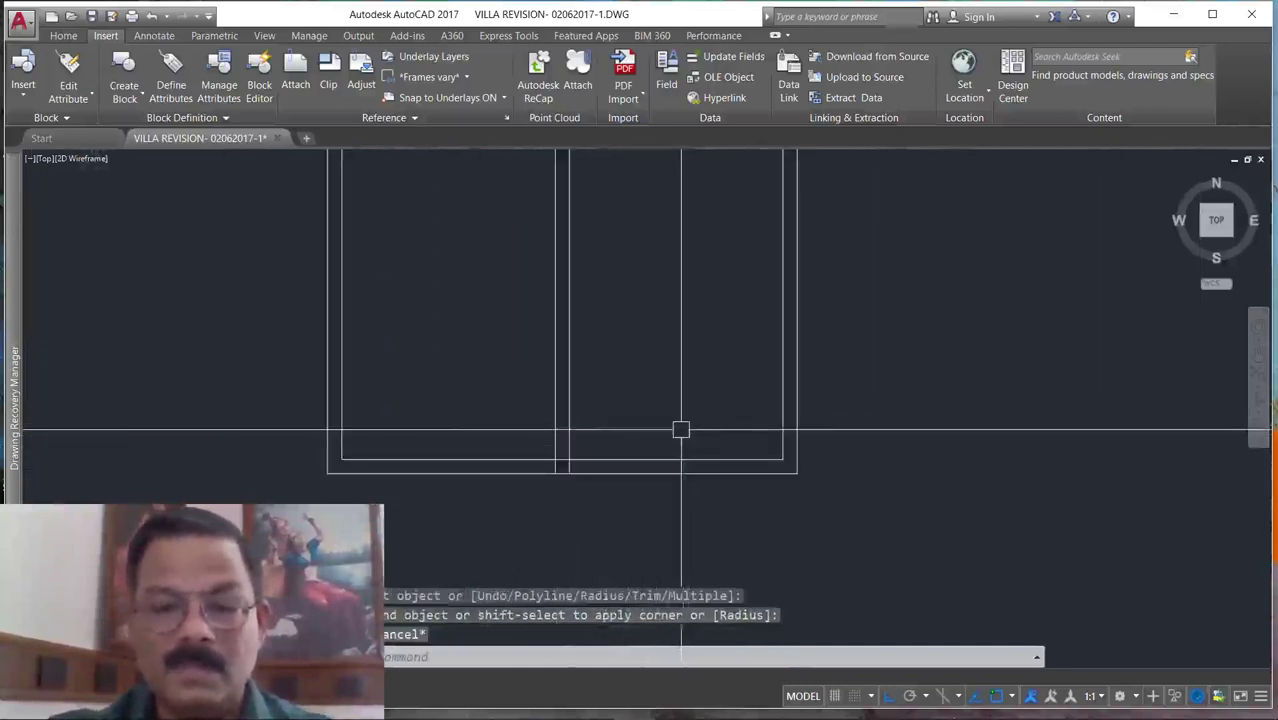
scroll(681, 430, down, 3)
scroll(827, 394, up, 3)
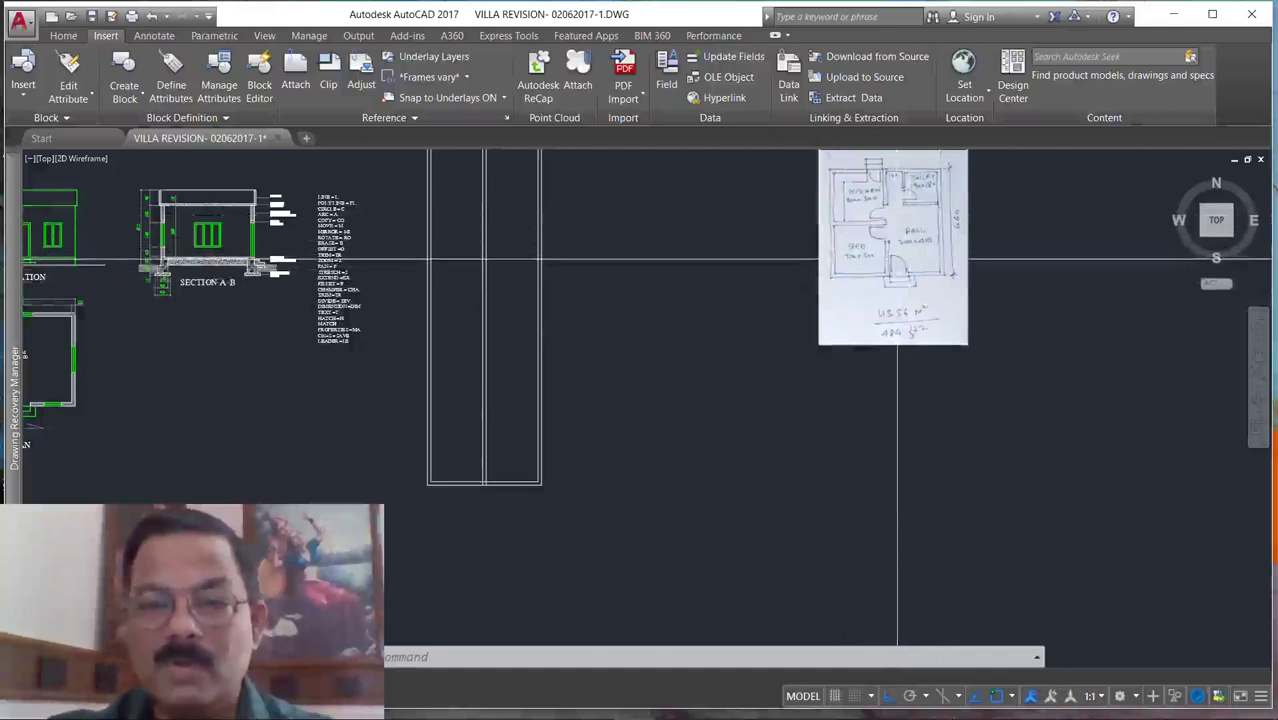
Offset an inner partition wall line 90 units to the right.
scroll(485, 440, up, 8)
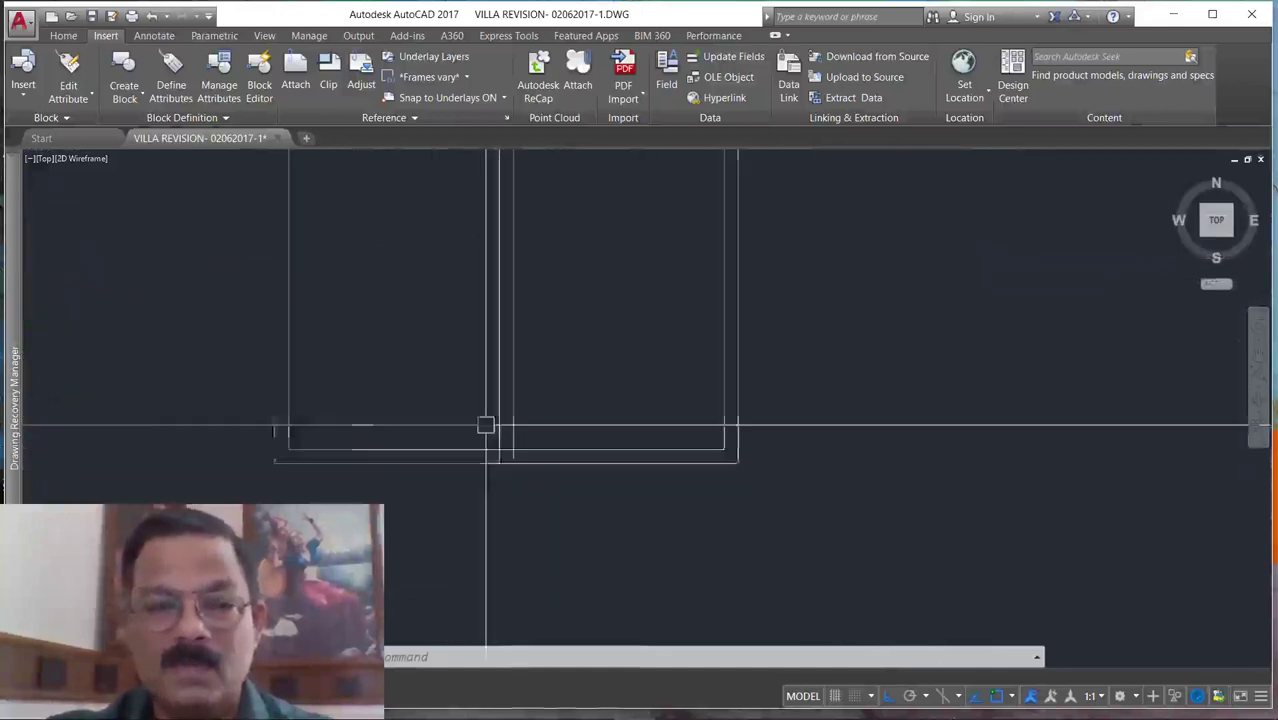
text(o)
key(Return)
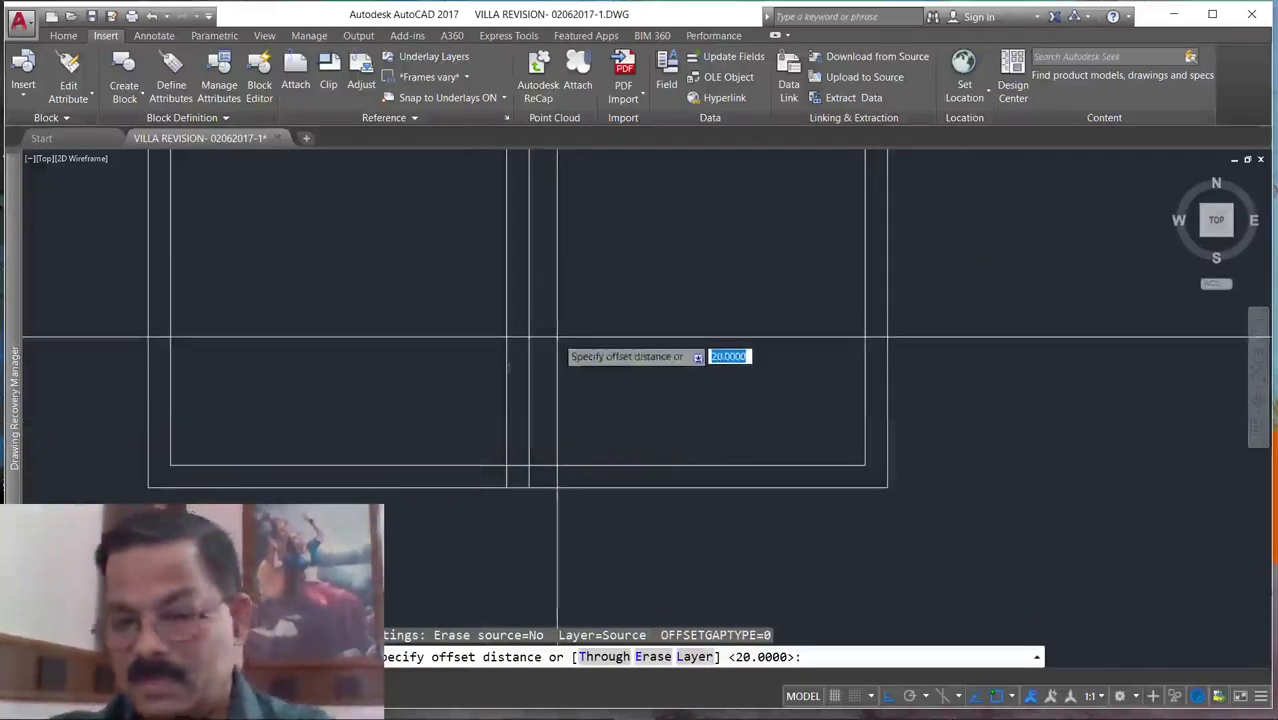
text(90)
key(Return)
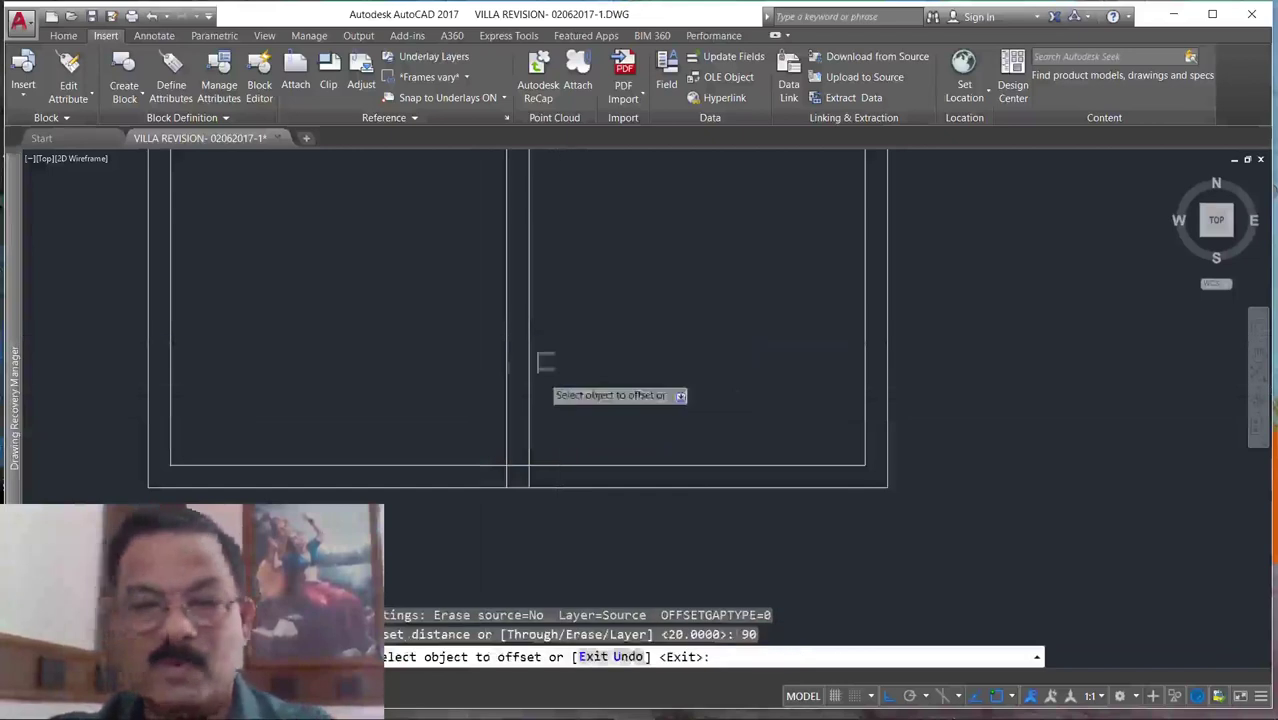
click(750, 408)
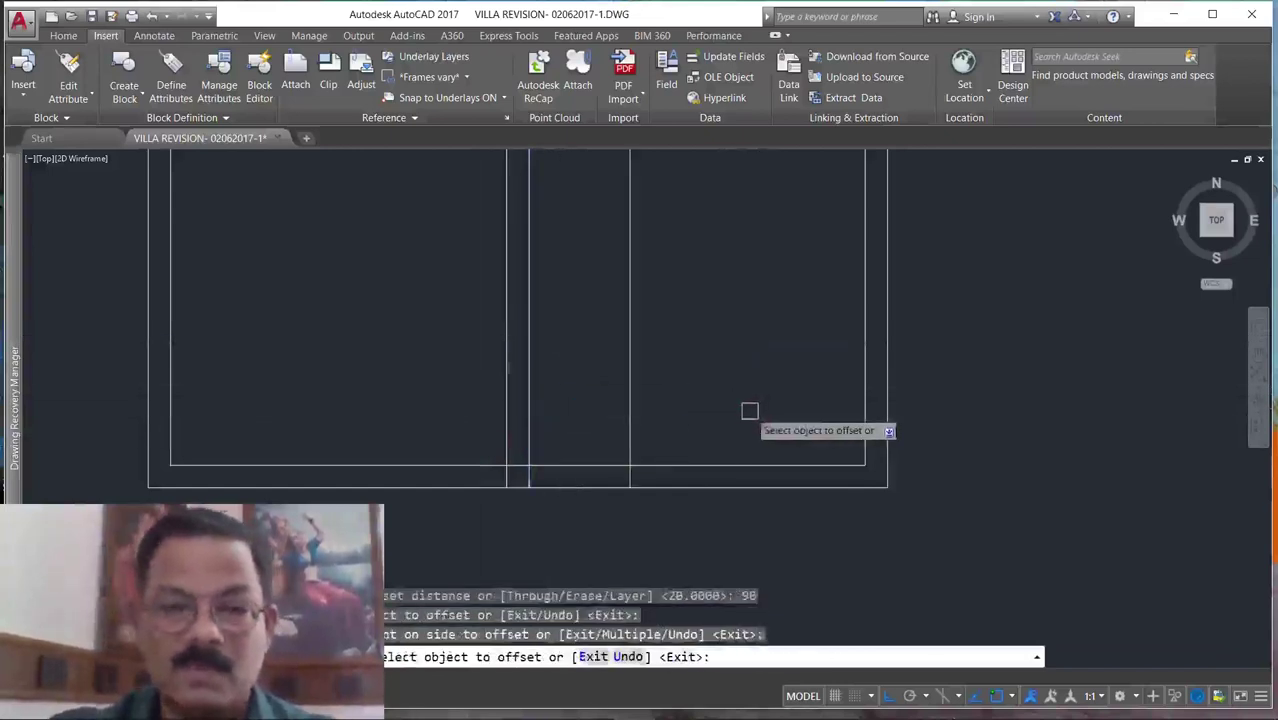
key(Escape)
scroll(536, 516, up, 2)
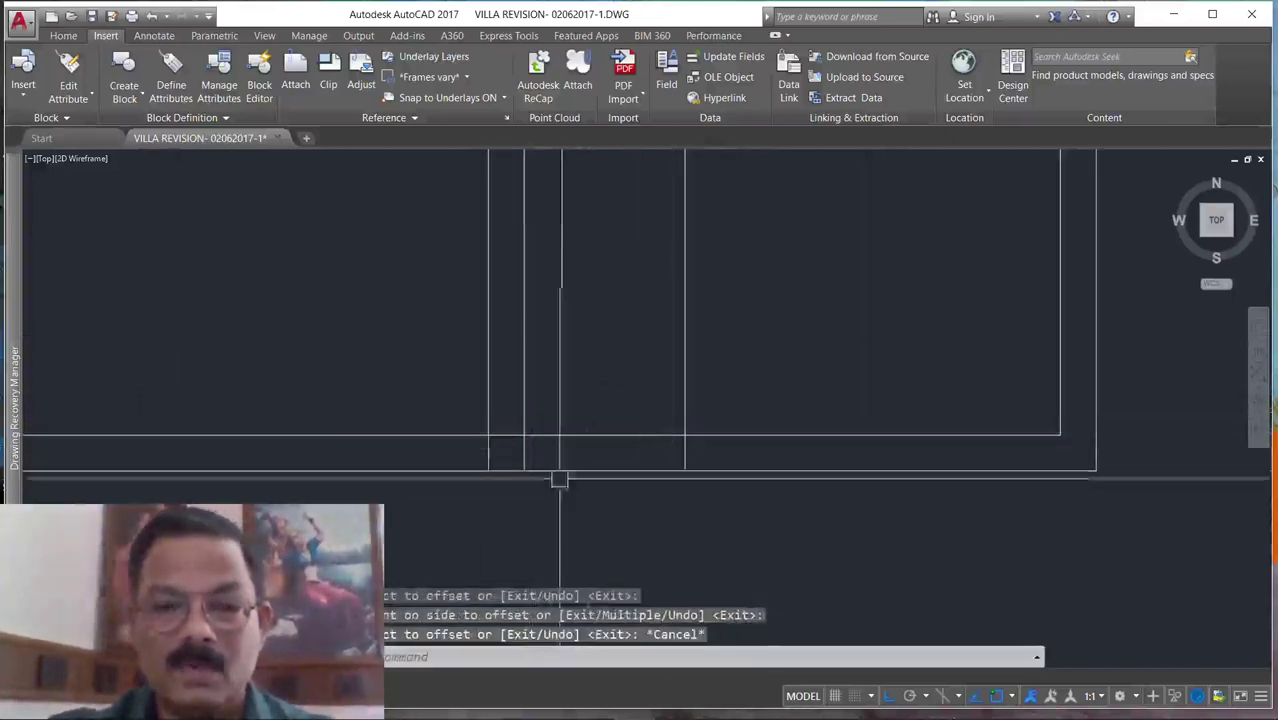
Trim the partition line ends crossing the bottom wall, using the bottom wall lines as cutting edges.
text(tr)
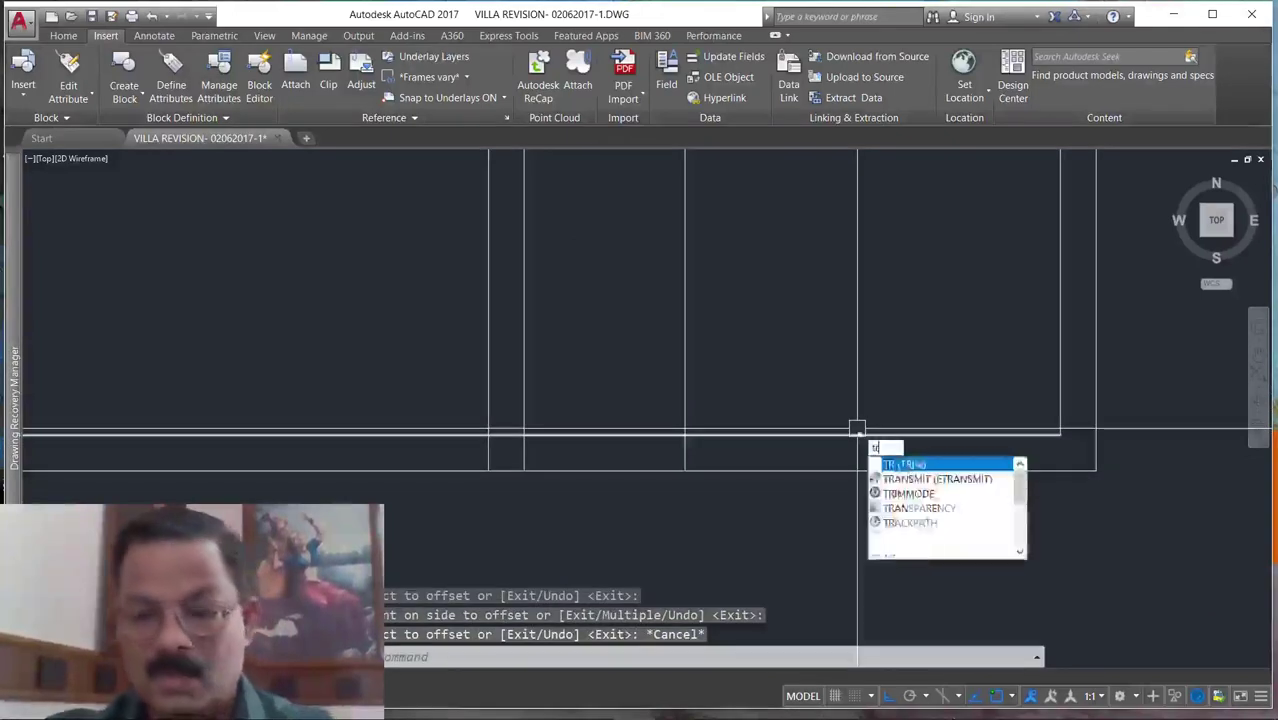
key(Return)
click(770, 428)
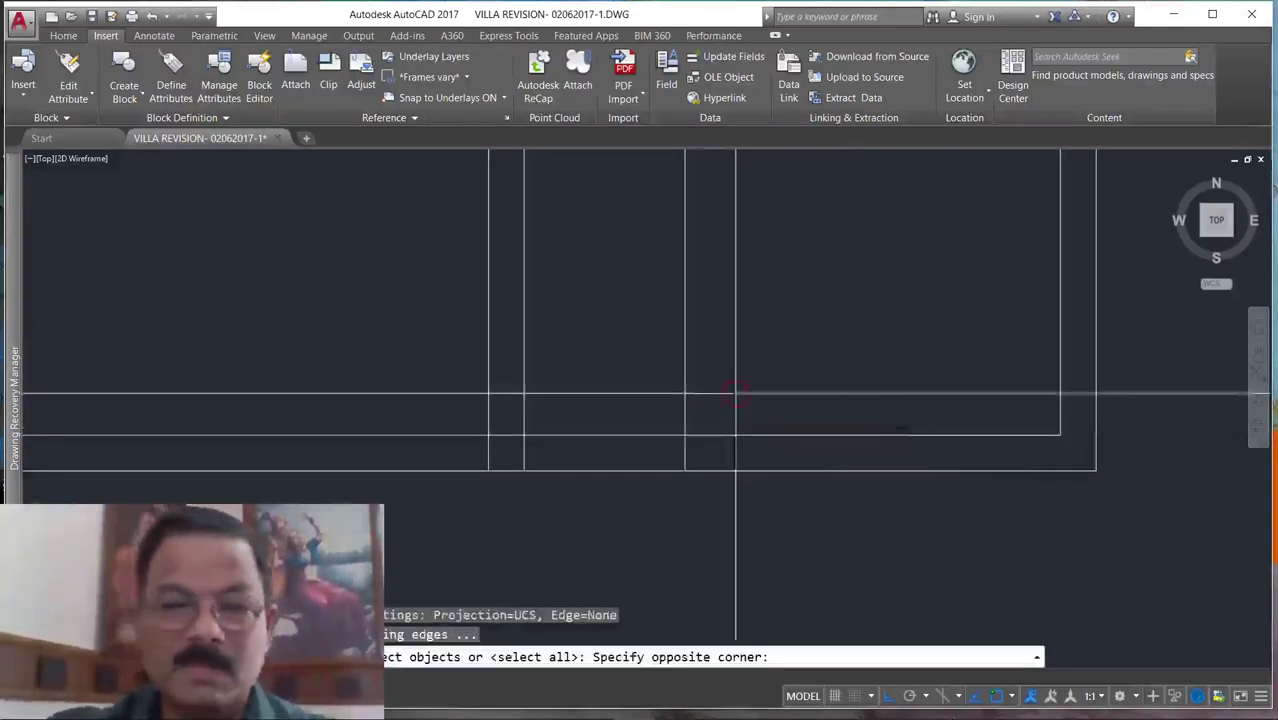
click(458, 508)
key(Return)
click(682, 410)
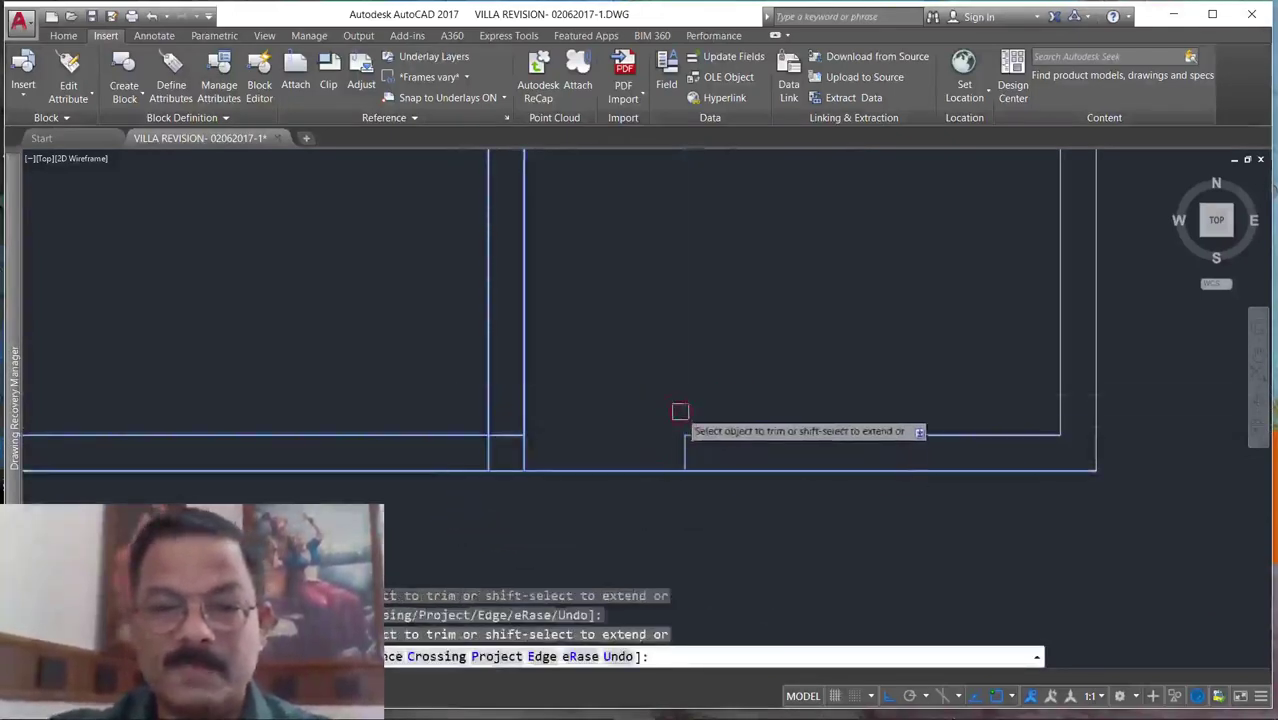
click(494, 448)
scroll(620, 480, down, 5)
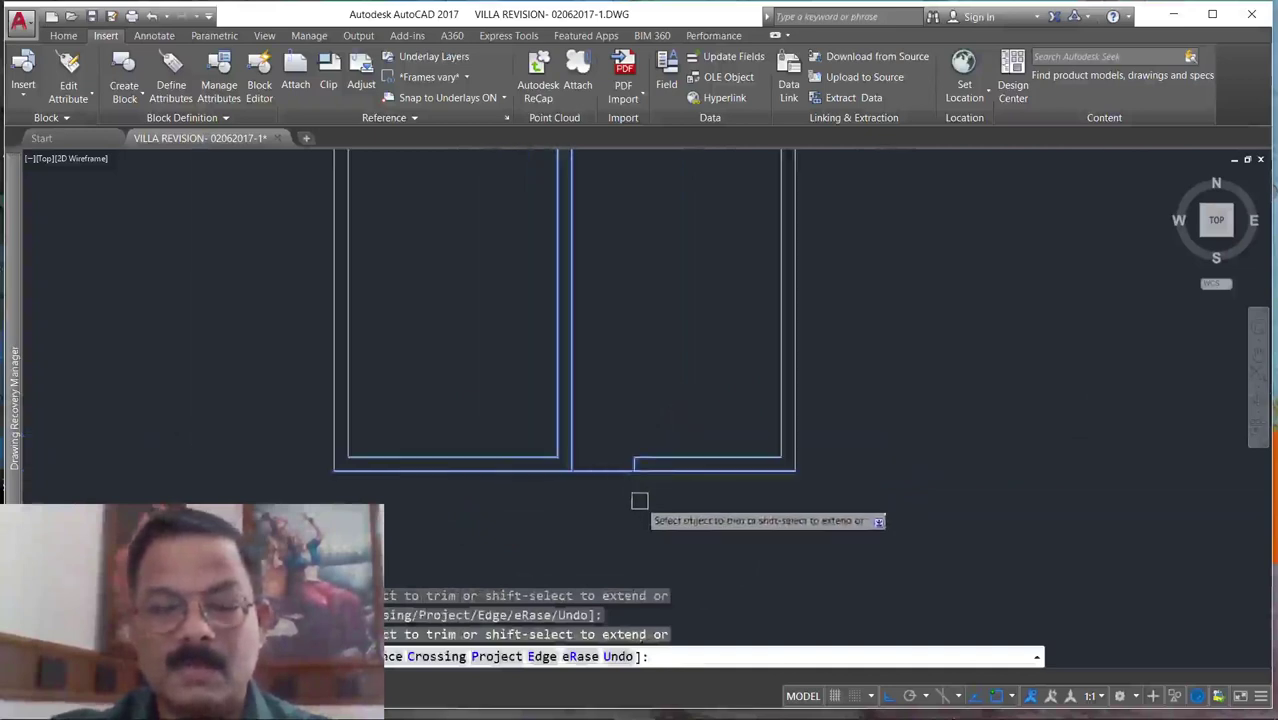
key(Escape)
scroll(472, 503, down, 3)
scroll(616, 484, up, 2)
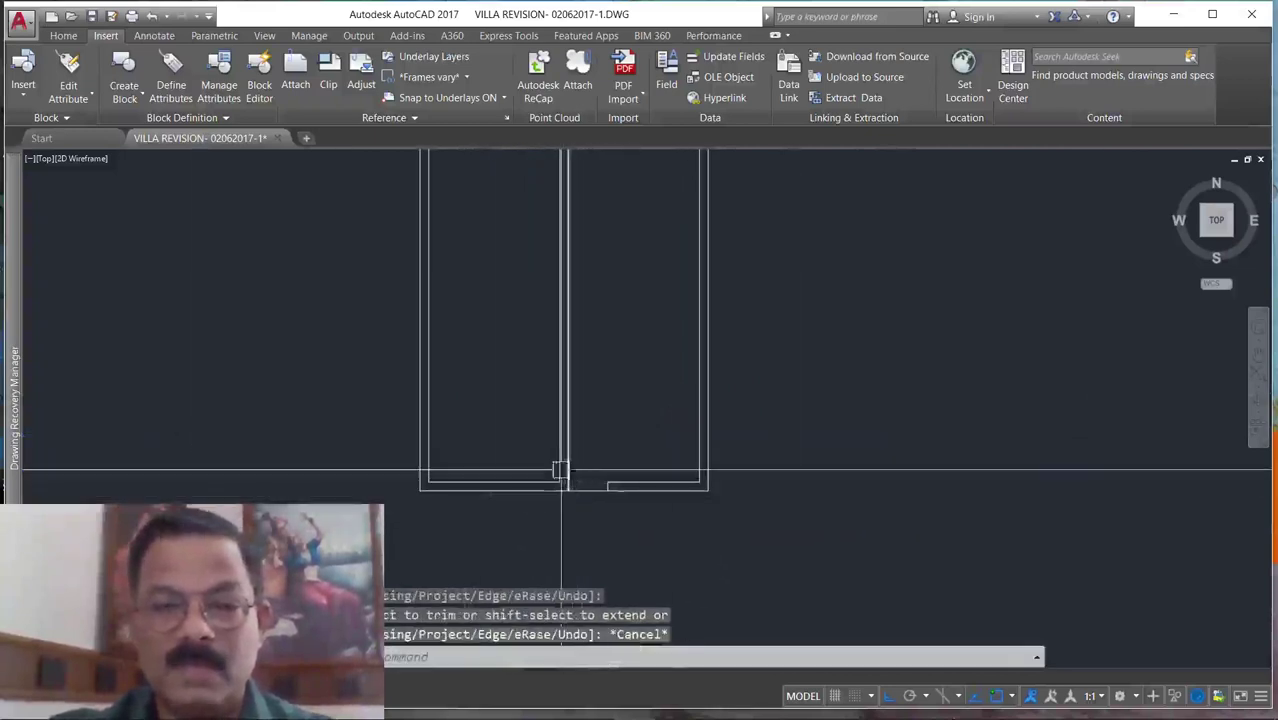
scroll(454, 479, up, 2)
scroll(445, 505, down, 2)
scroll(650, 433, up, 2)
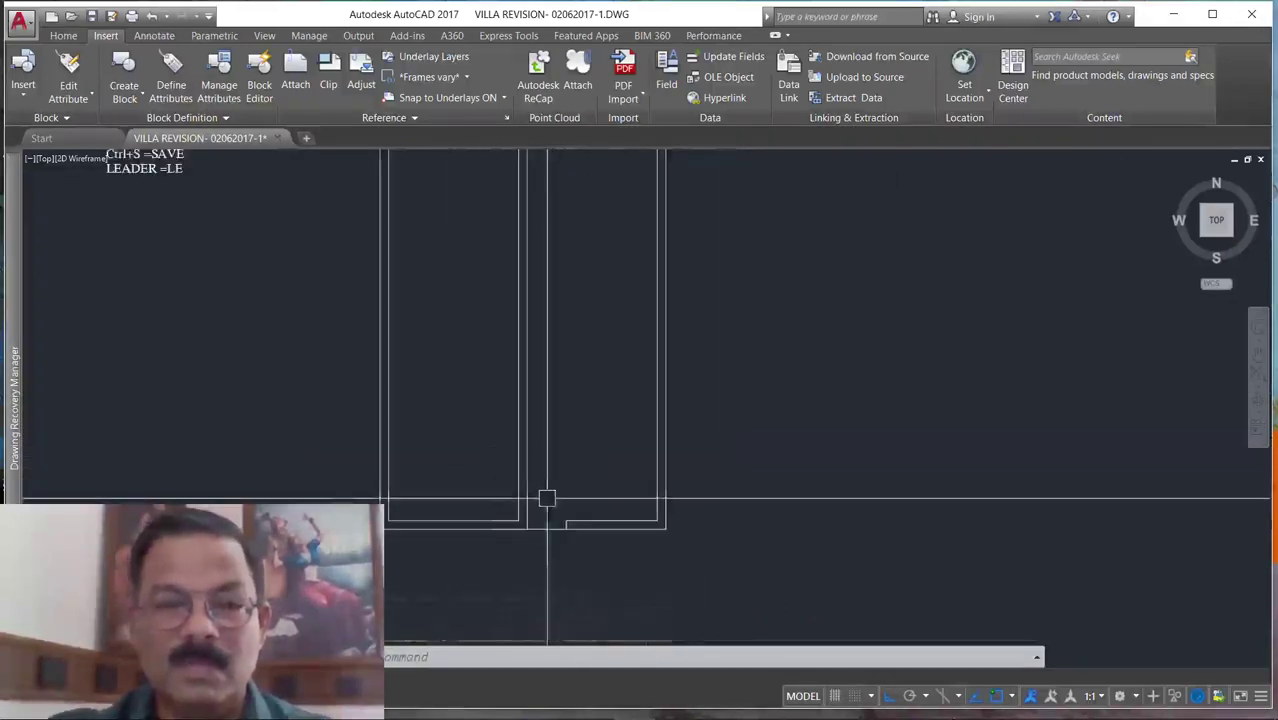
Offset the left room's bottom wall line 300 units upward.
key(Escape)
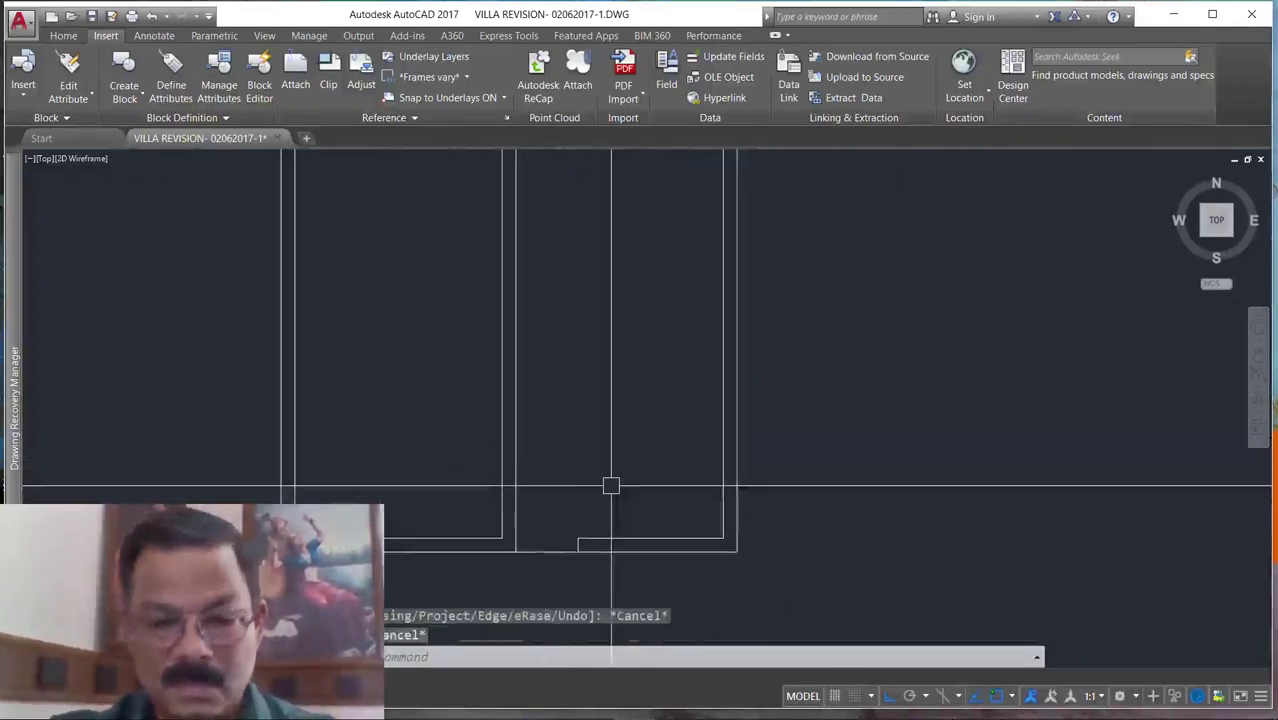
key(Return)
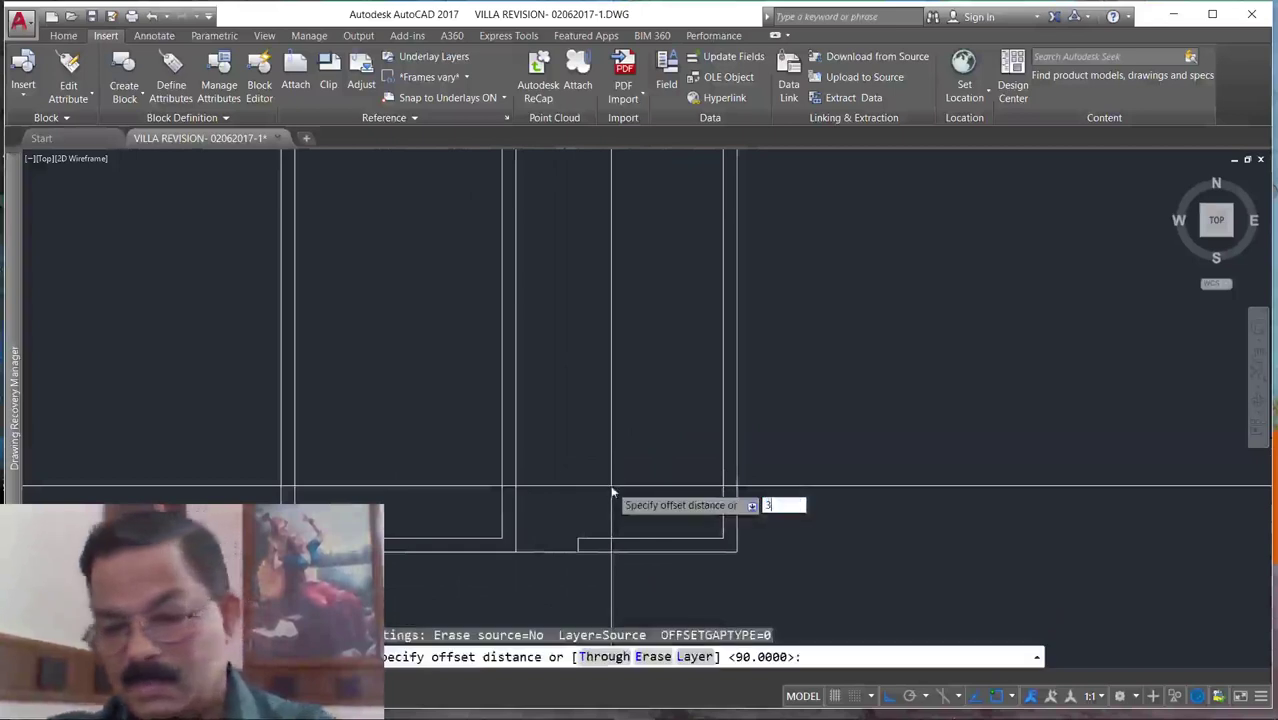
key(Return)
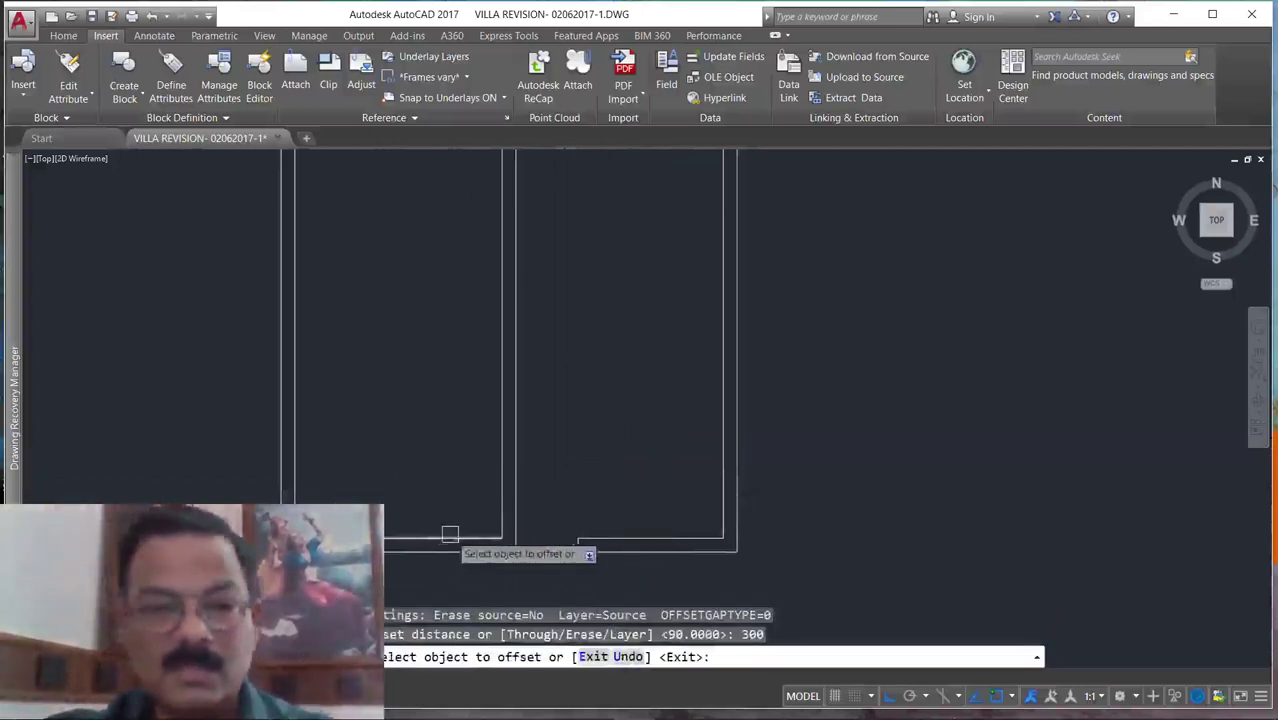
click(450, 535)
click(447, 362)
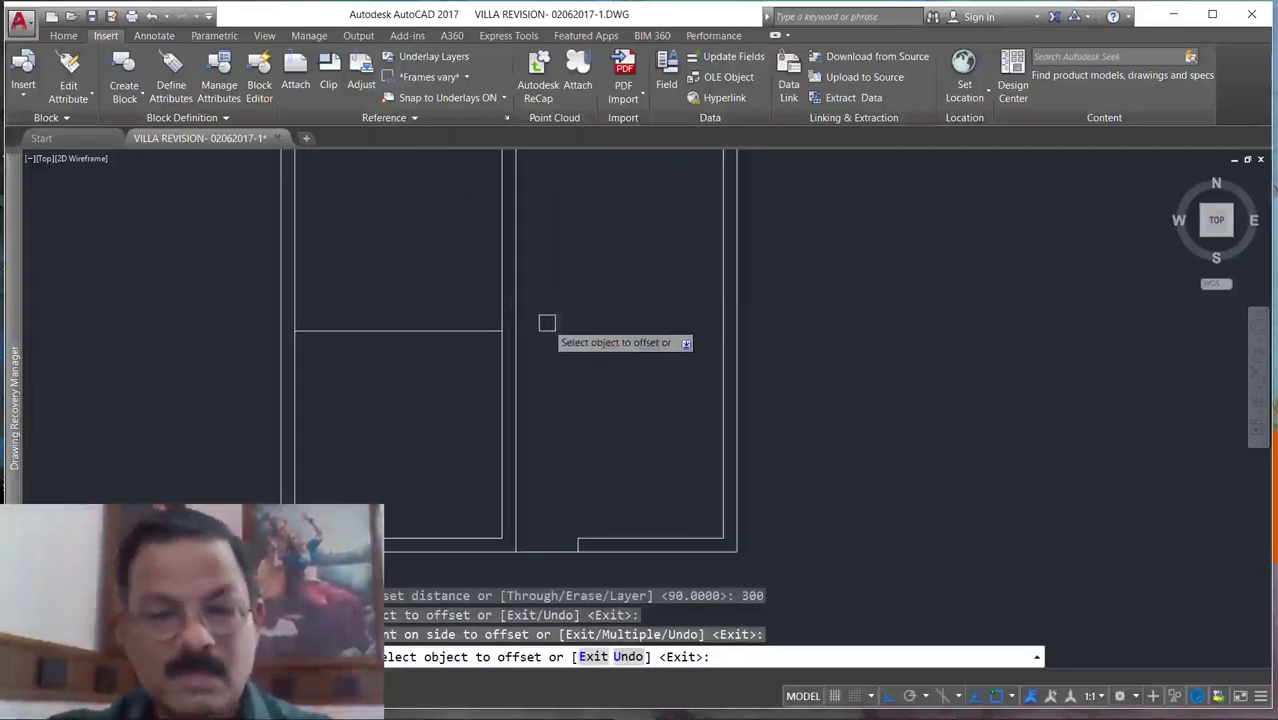
key(Escape)
Offset a horizontal line by a 20-unit distance.
key(Return)
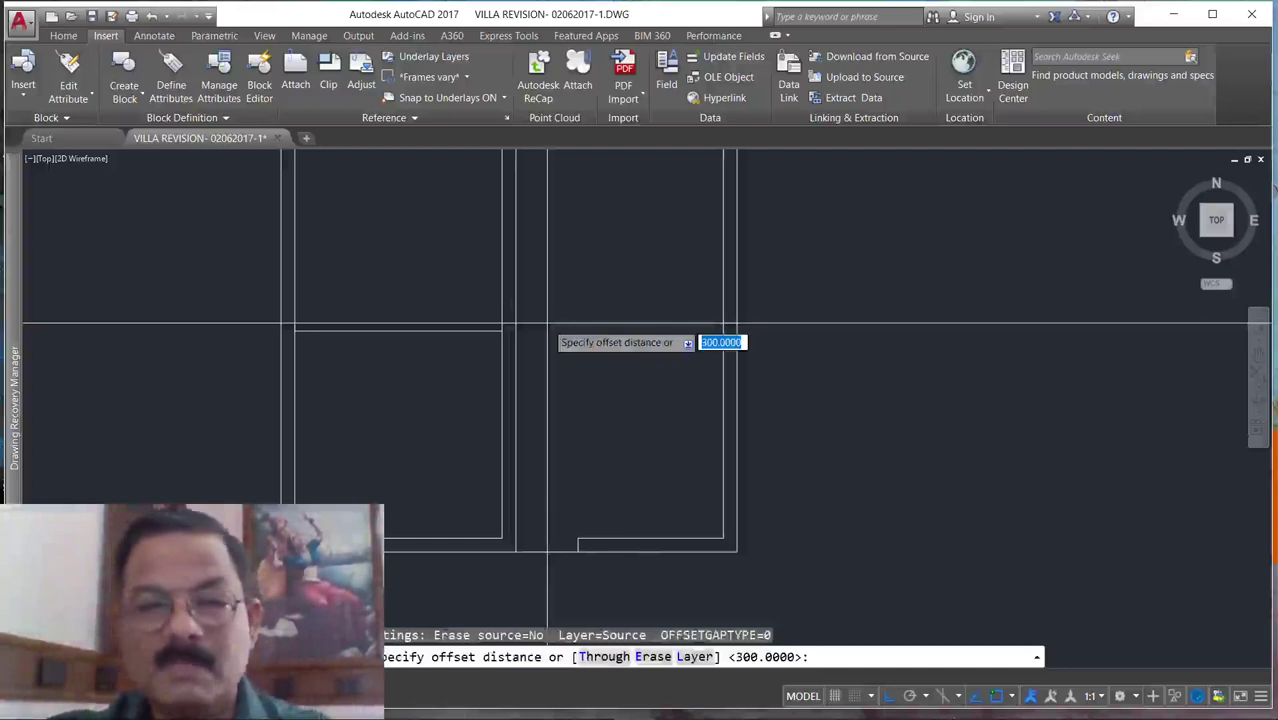
key(Return)
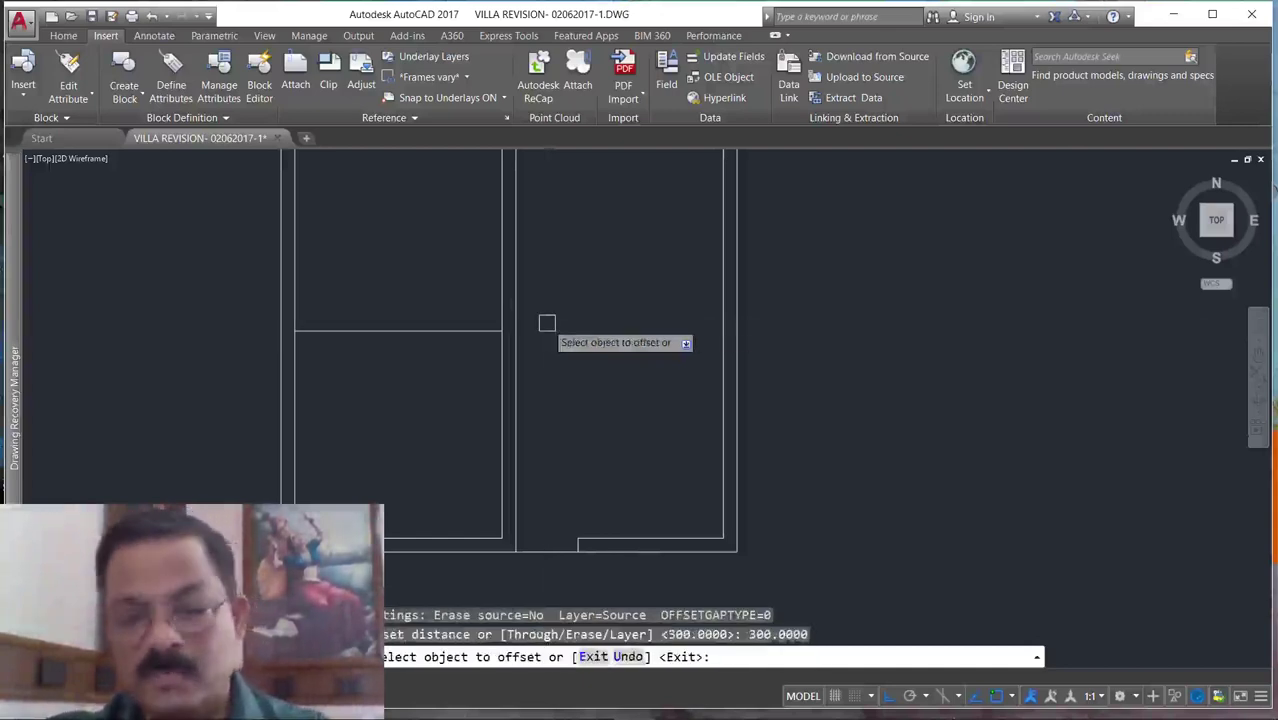
text(20)
key(Return)
click(451, 330)
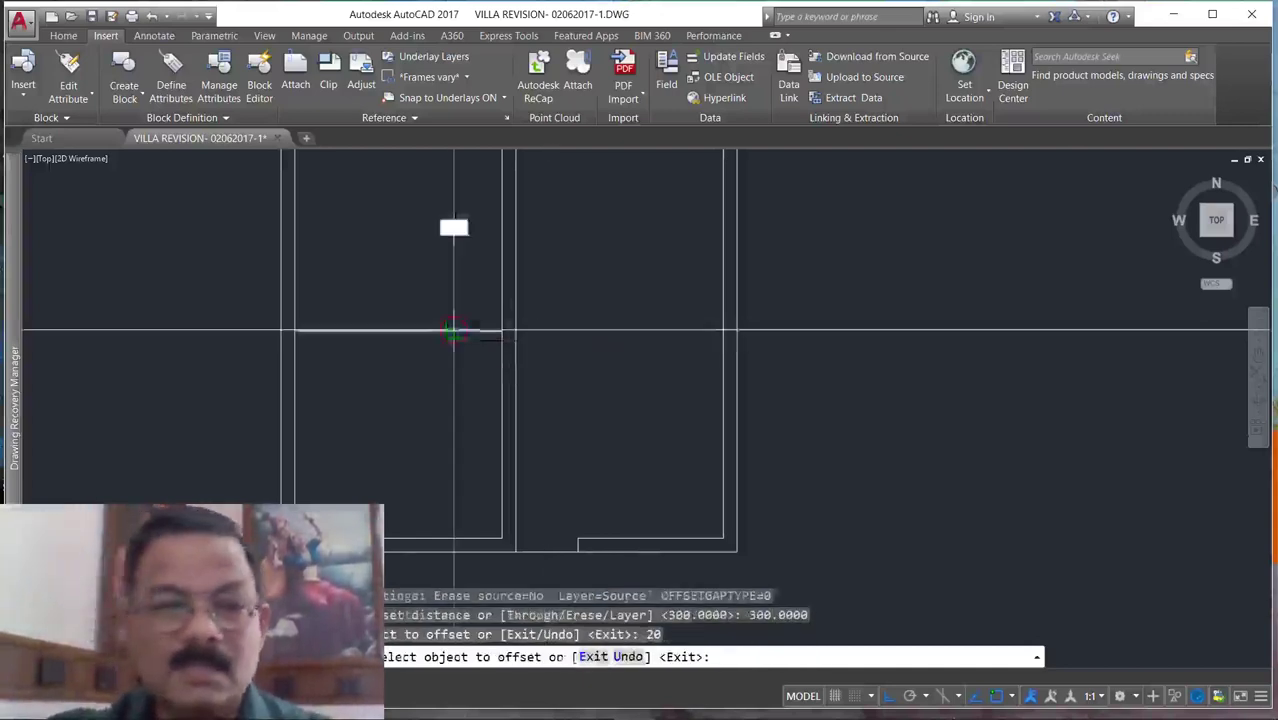
click(457, 260)
scroll(487, 364, down, 4)
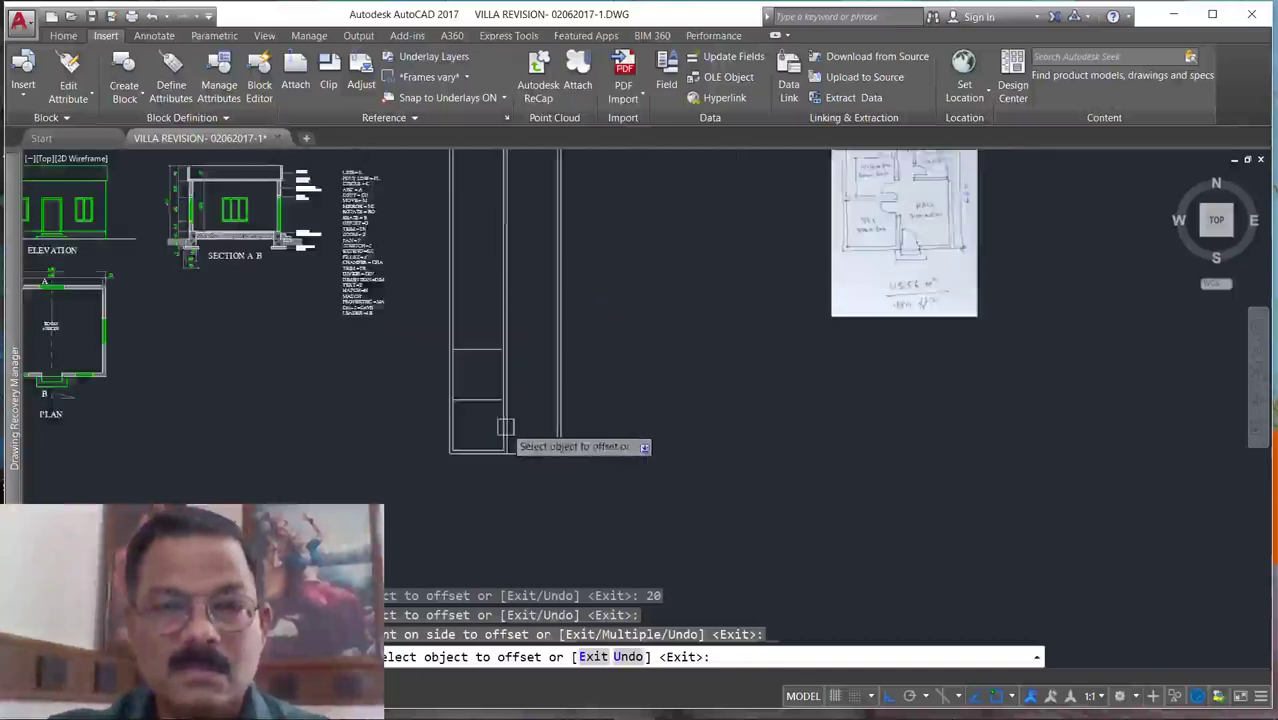
scroll(489, 363, up, 3)
Select the new horizontal cross line with the Move command.
key(Escape)
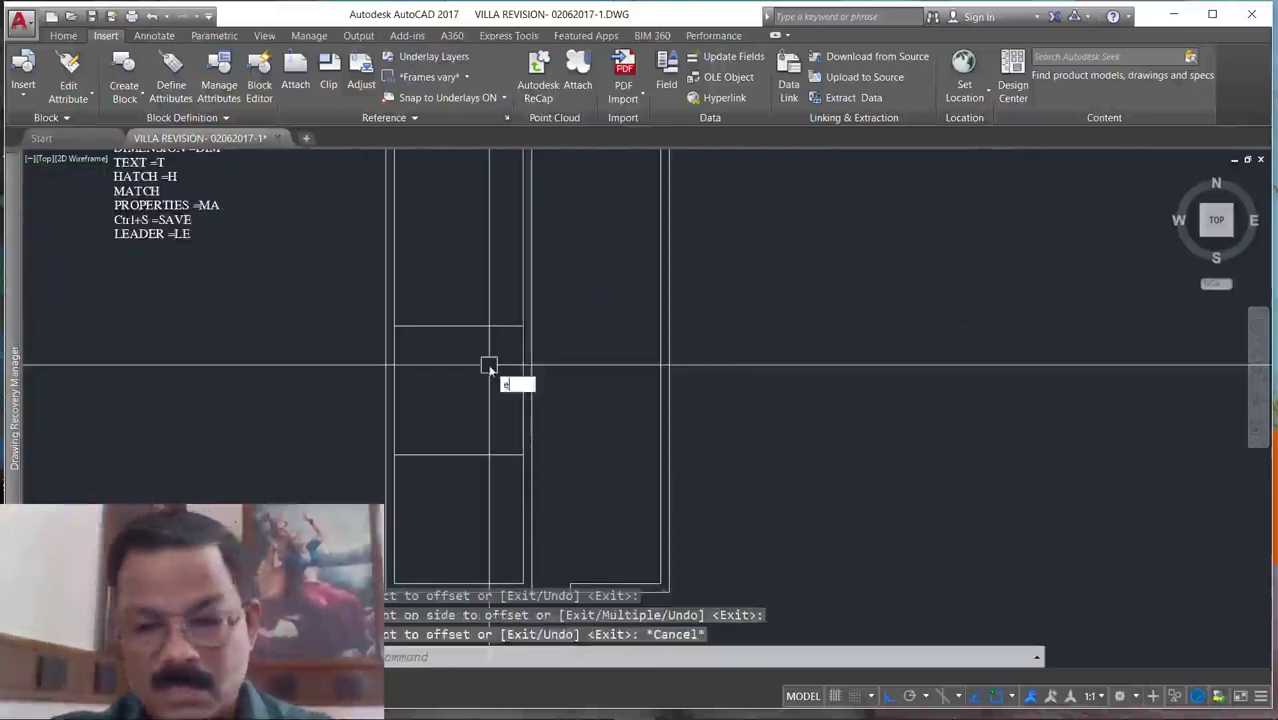
text(m)
key(Return)
click(501, 327)
scroll(505, 420, up, 2)
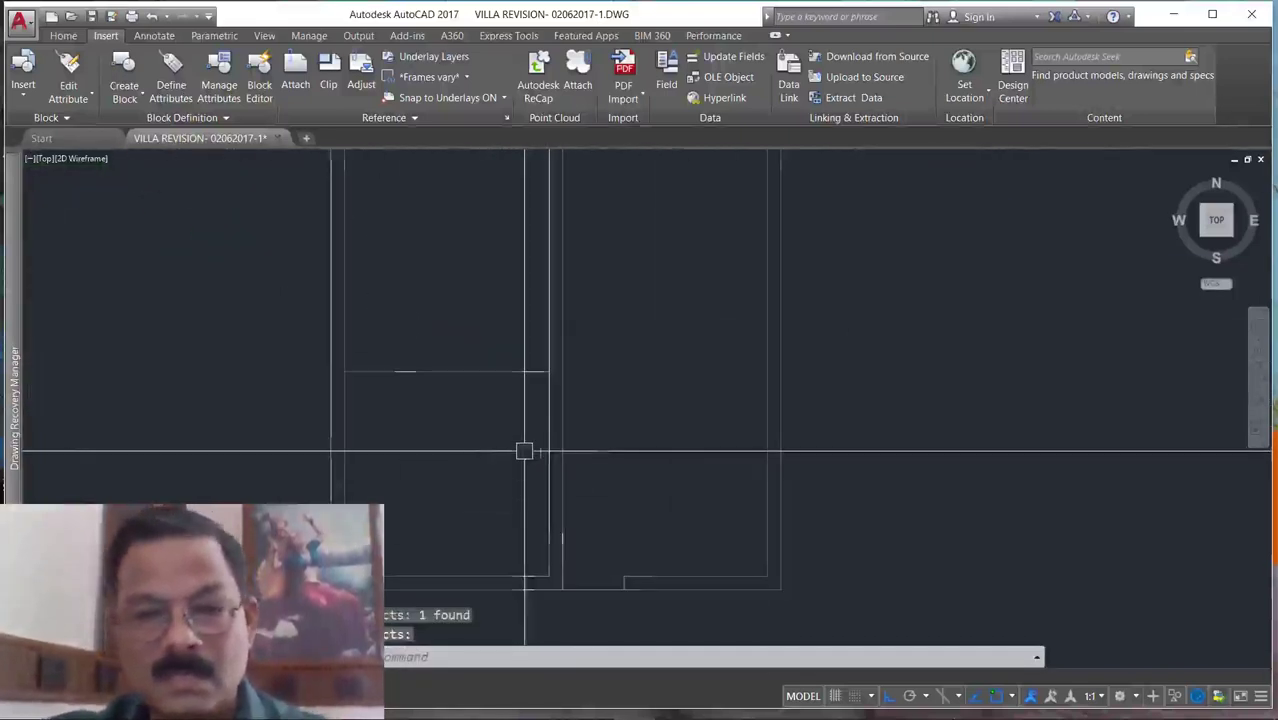
Offset the cross line 20 units upward to form the wall's second line.
text(o)
key(Return)
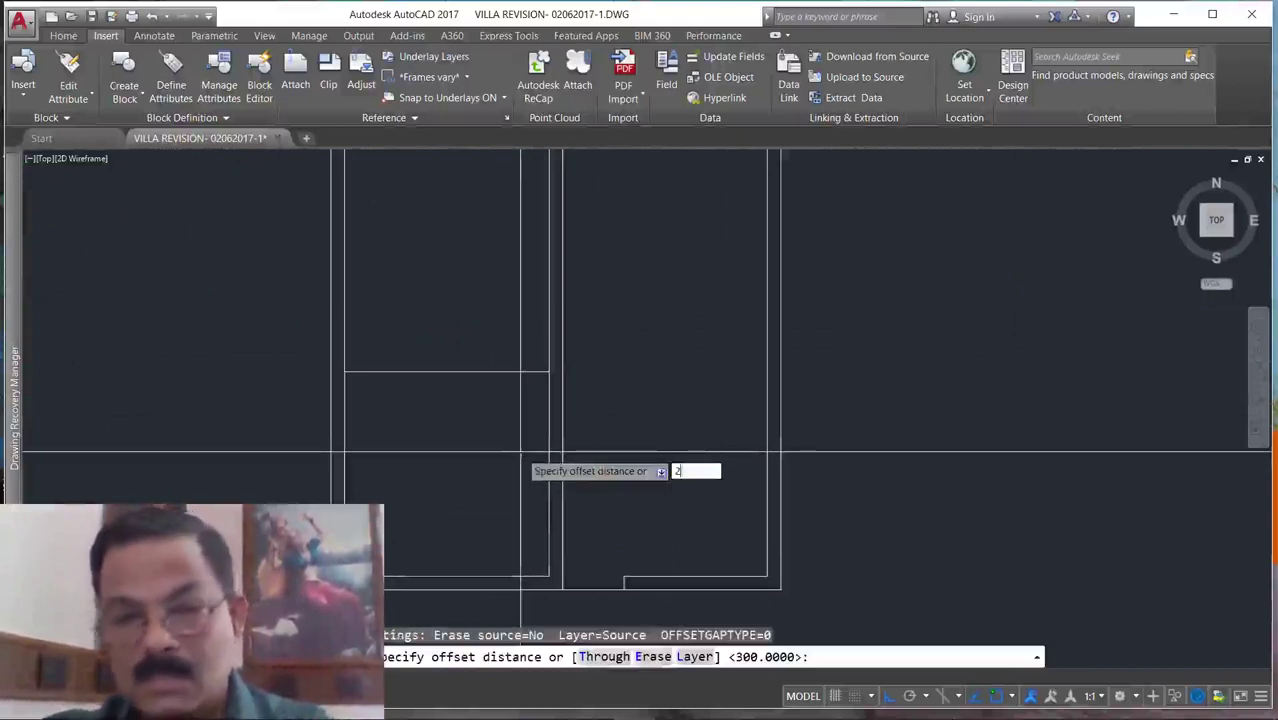
key(Return)
click(516, 371)
click(494, 312)
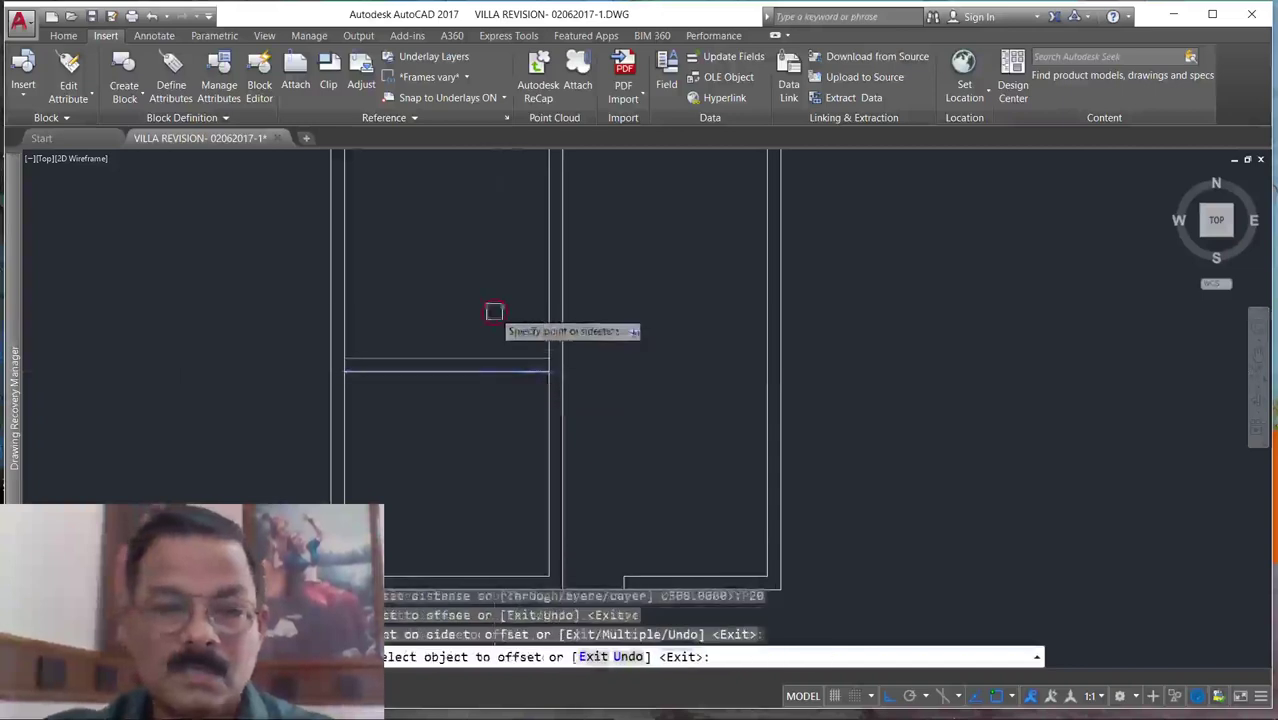
scroll(592, 346, down, 2)
key(Escape)
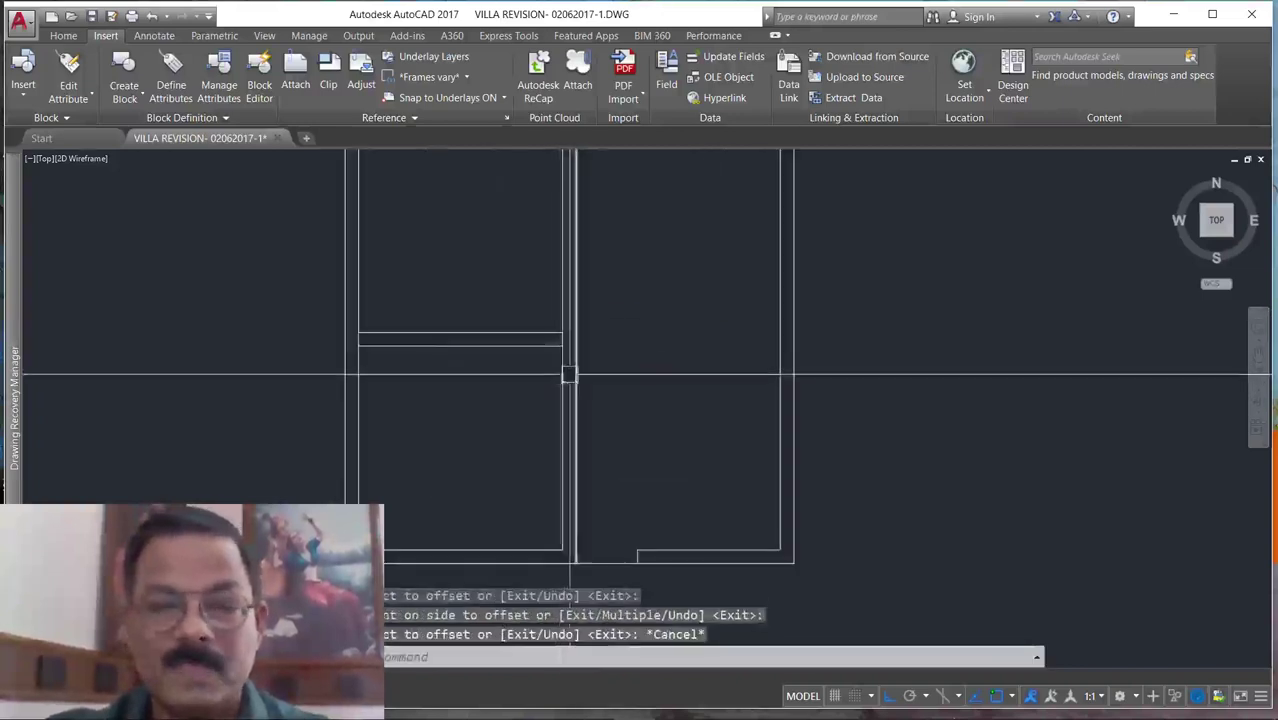
scroll(422, 370, down, 2)
scroll(422, 370, down, 2)
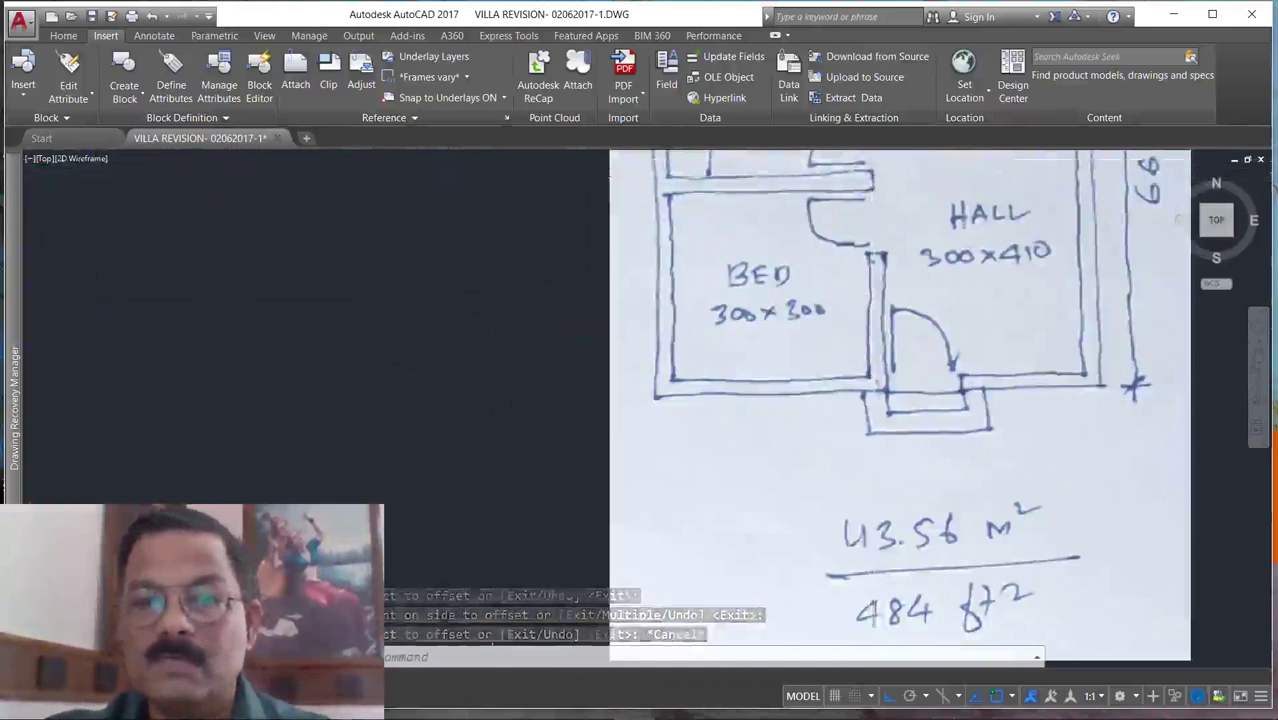
scroll(459, 510, down, 3)
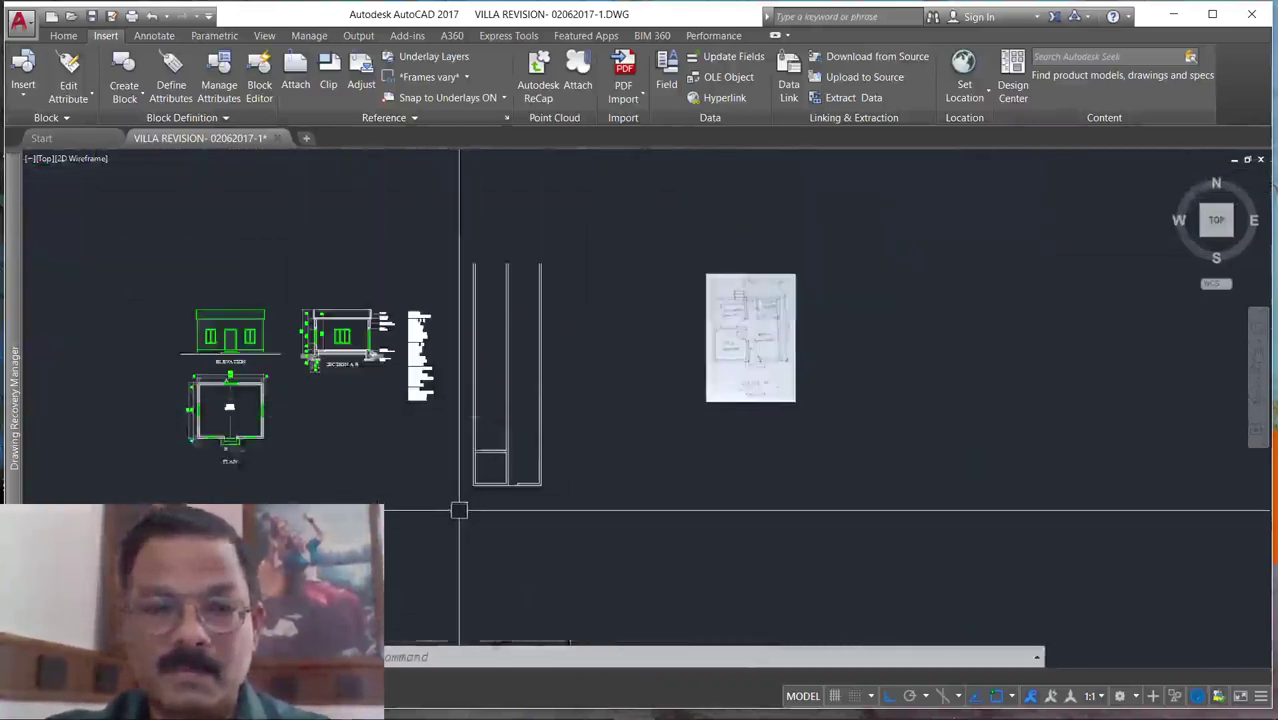
scroll(500, 460, up, 4)
text(e)
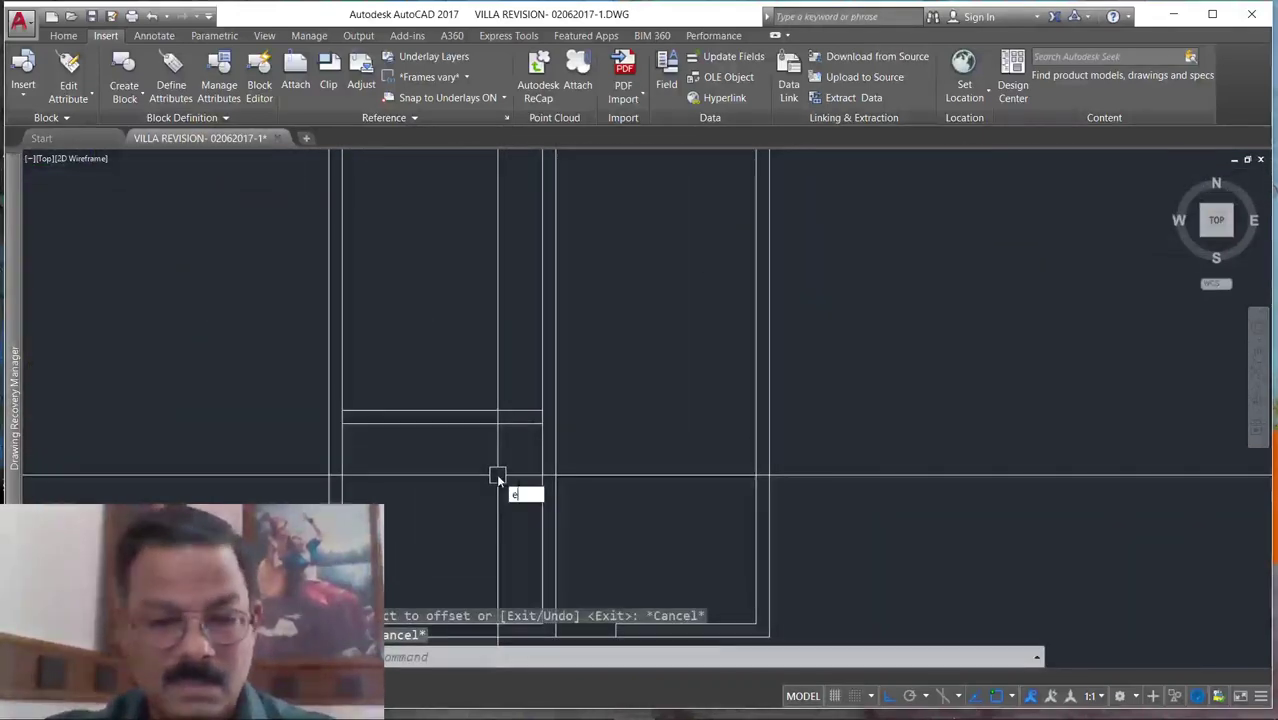
text(x)
key(Return)
click(557, 437)
key(Return)
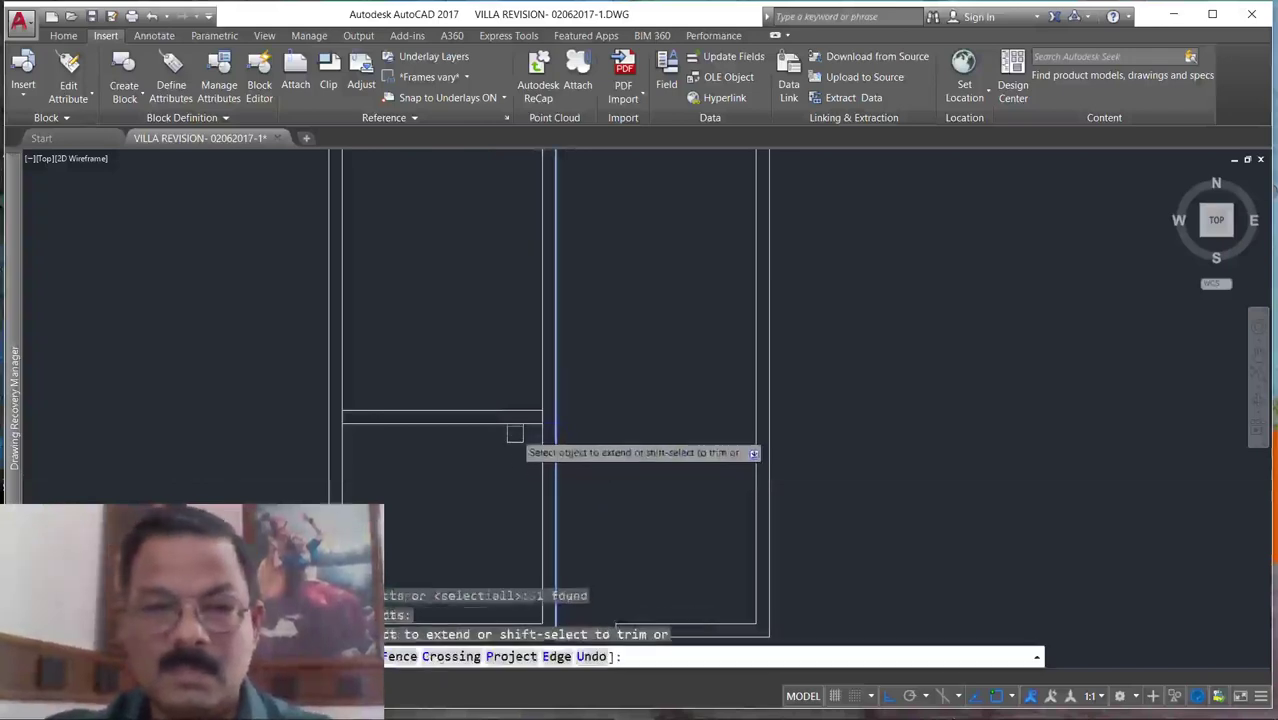
scroll(560, 430, down, 6)
key(Escape)
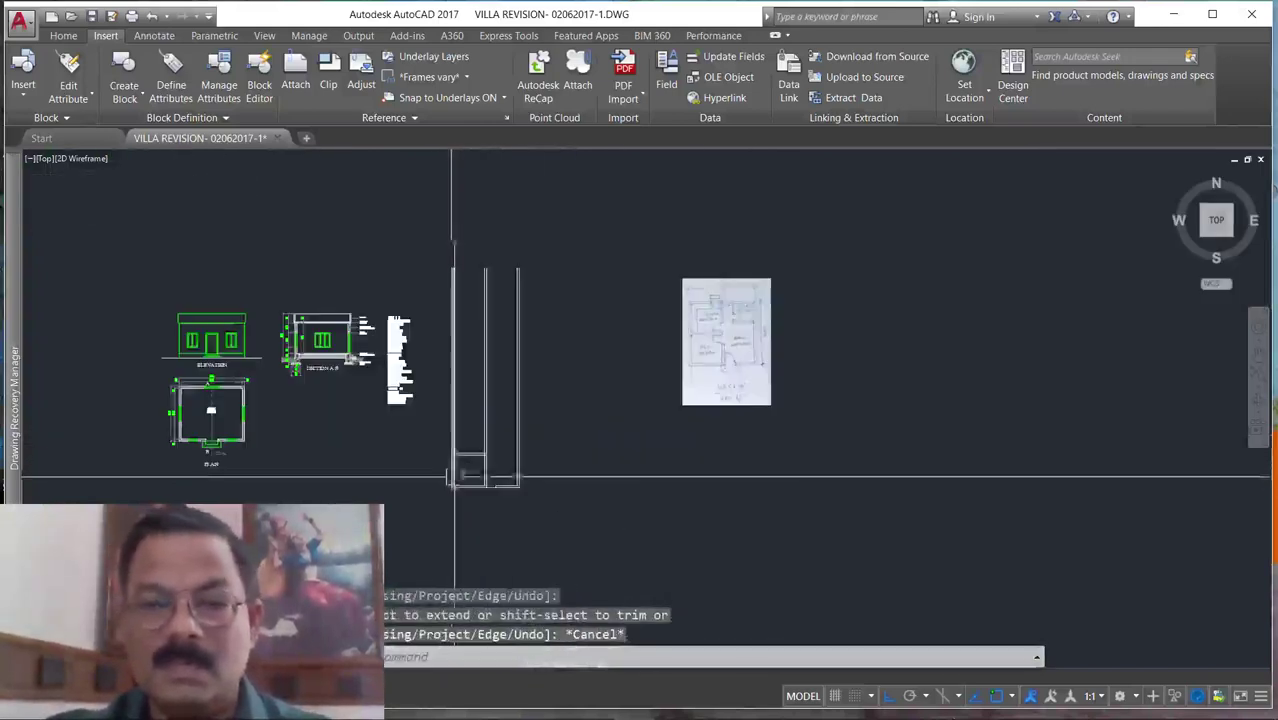
scroll(740, 343, up, 4)
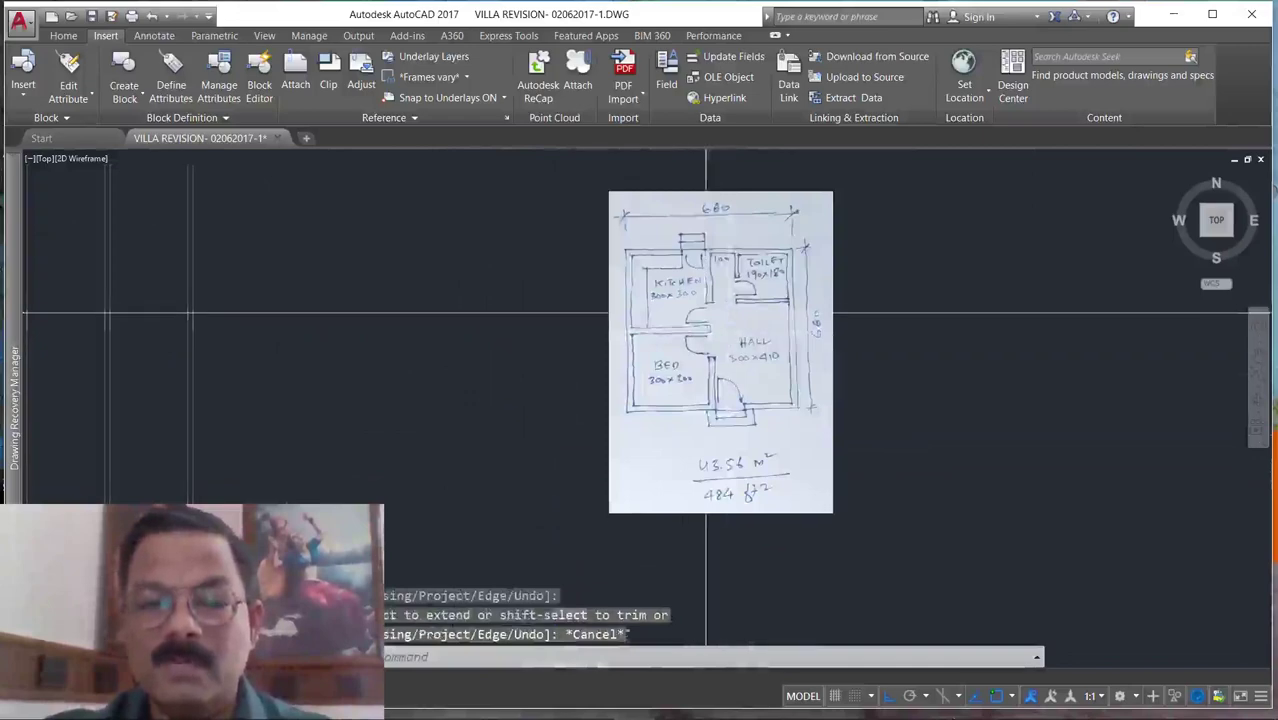
scroll(719, 306, up, 2)
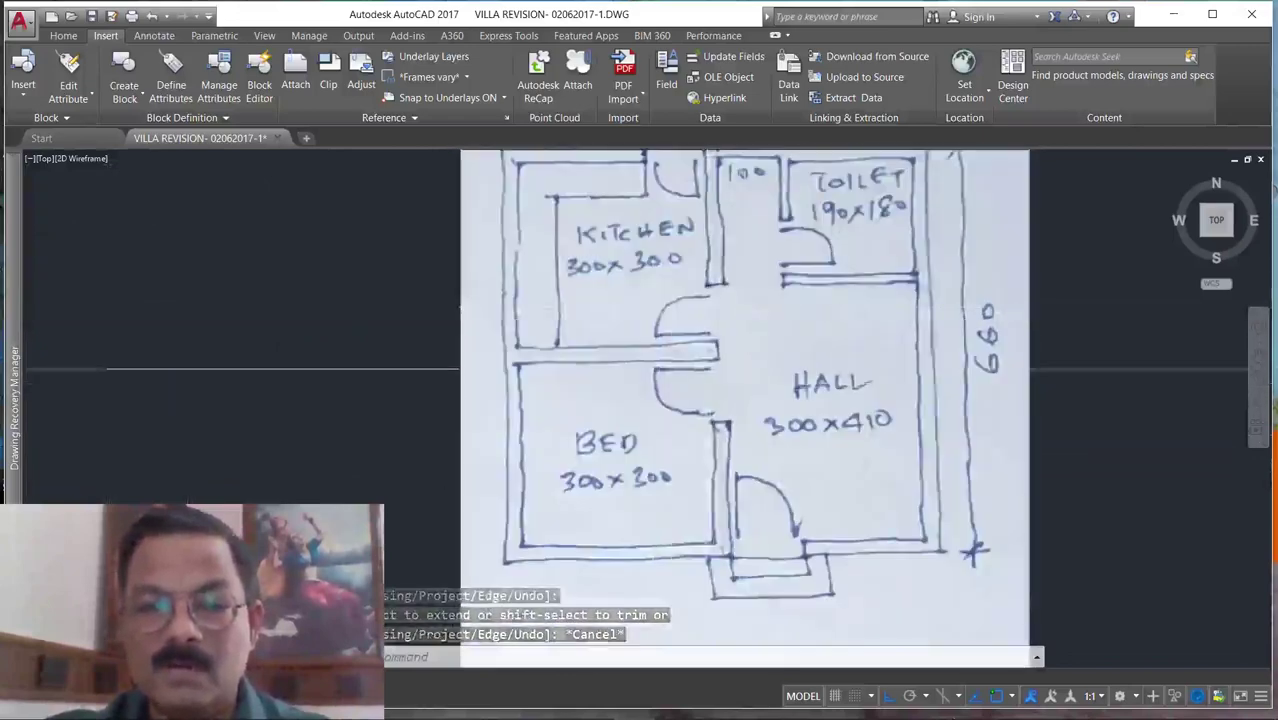
scroll(760, 368, down, 5)
scroll(580, 495, up, 6)
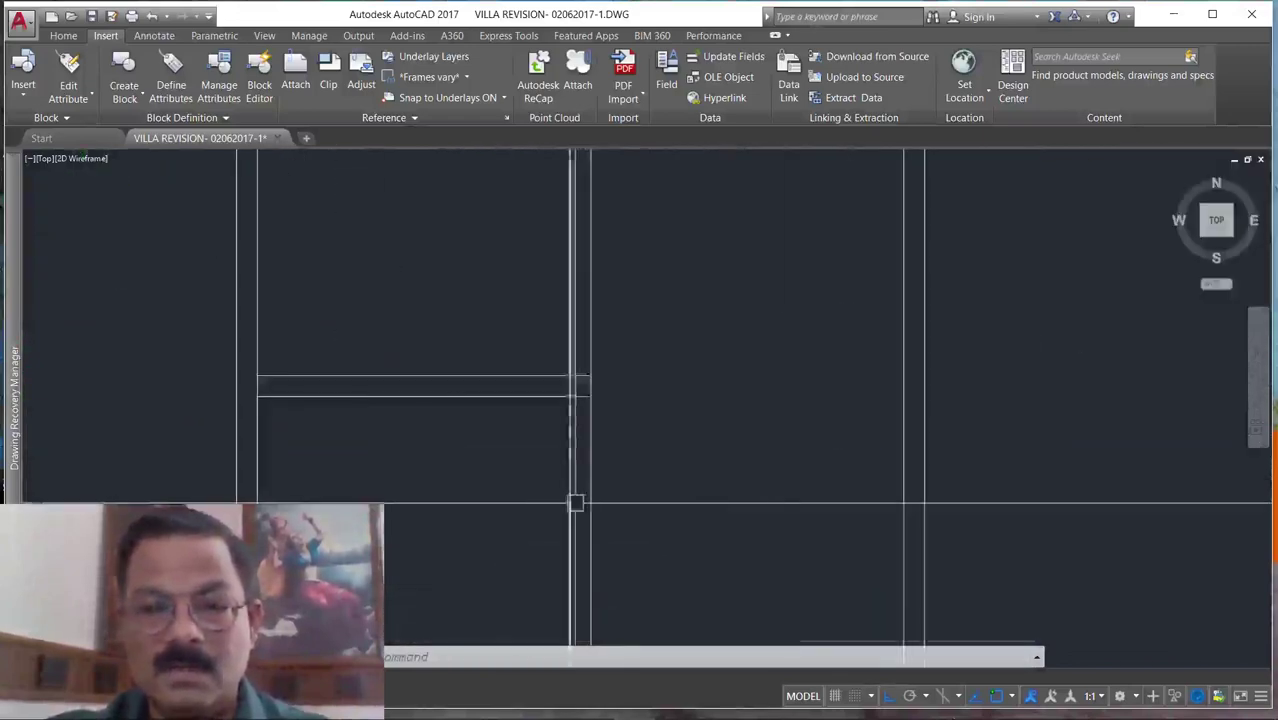
Offset the cross wall's upper line 90 units above and its lower line 90 units below.
key(Escape)
key(Escape)
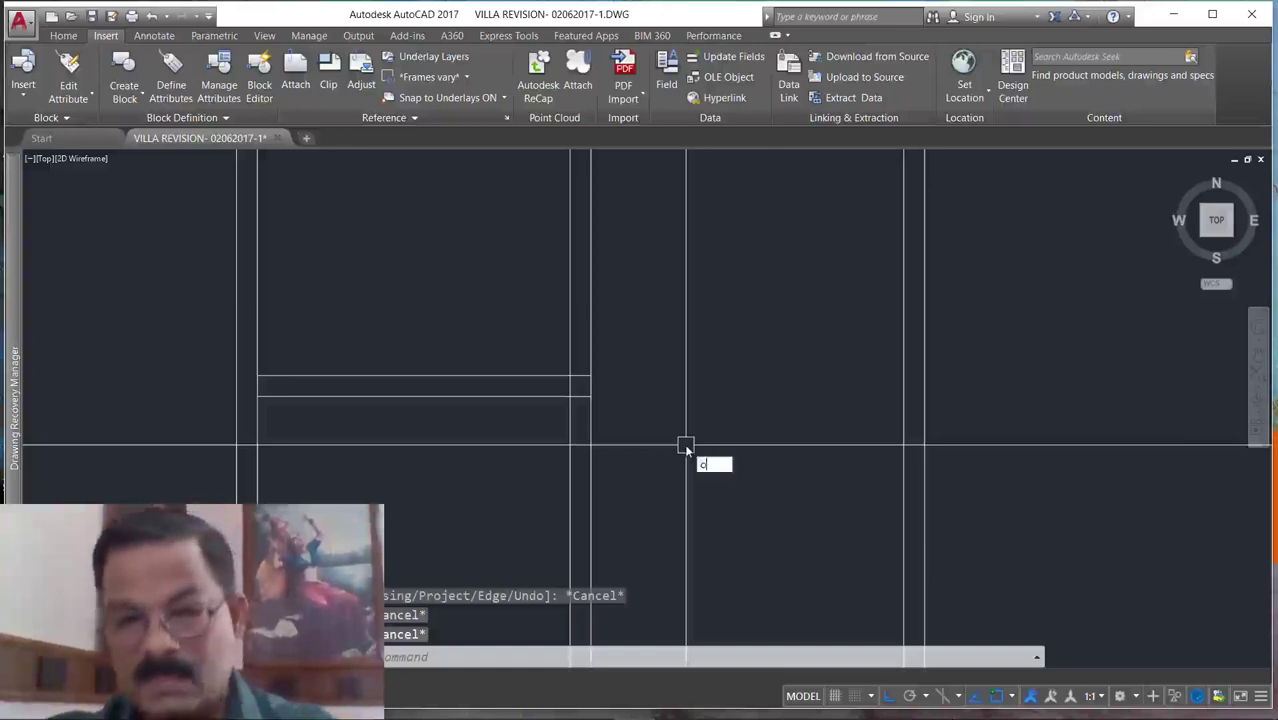
text(o)
key(Return)
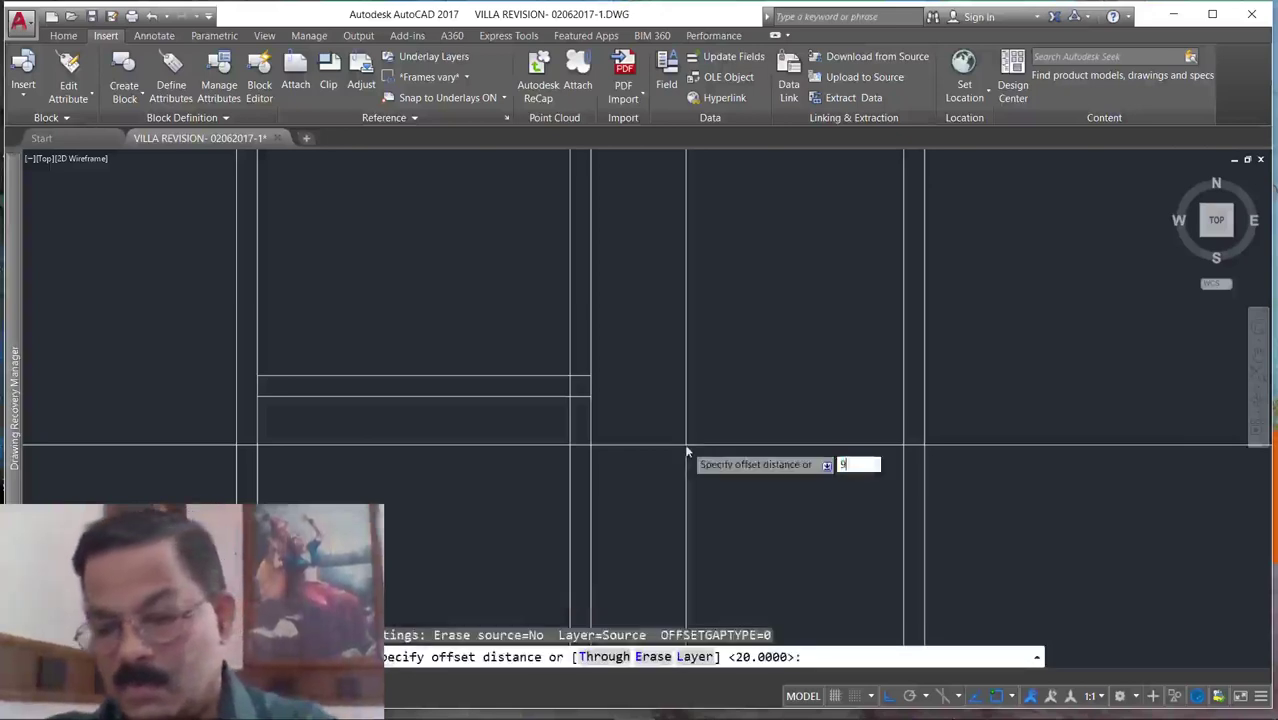
key(Return)
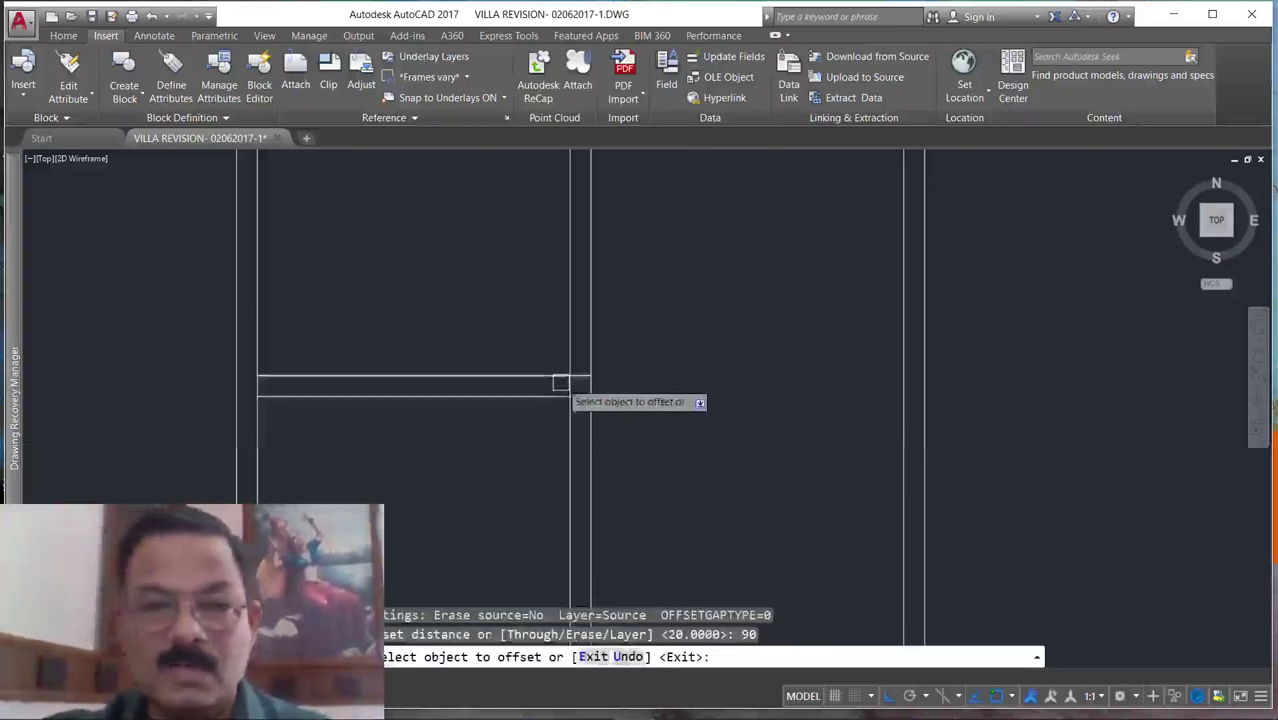
click(557, 377)
click(565, 330)
click(551, 397)
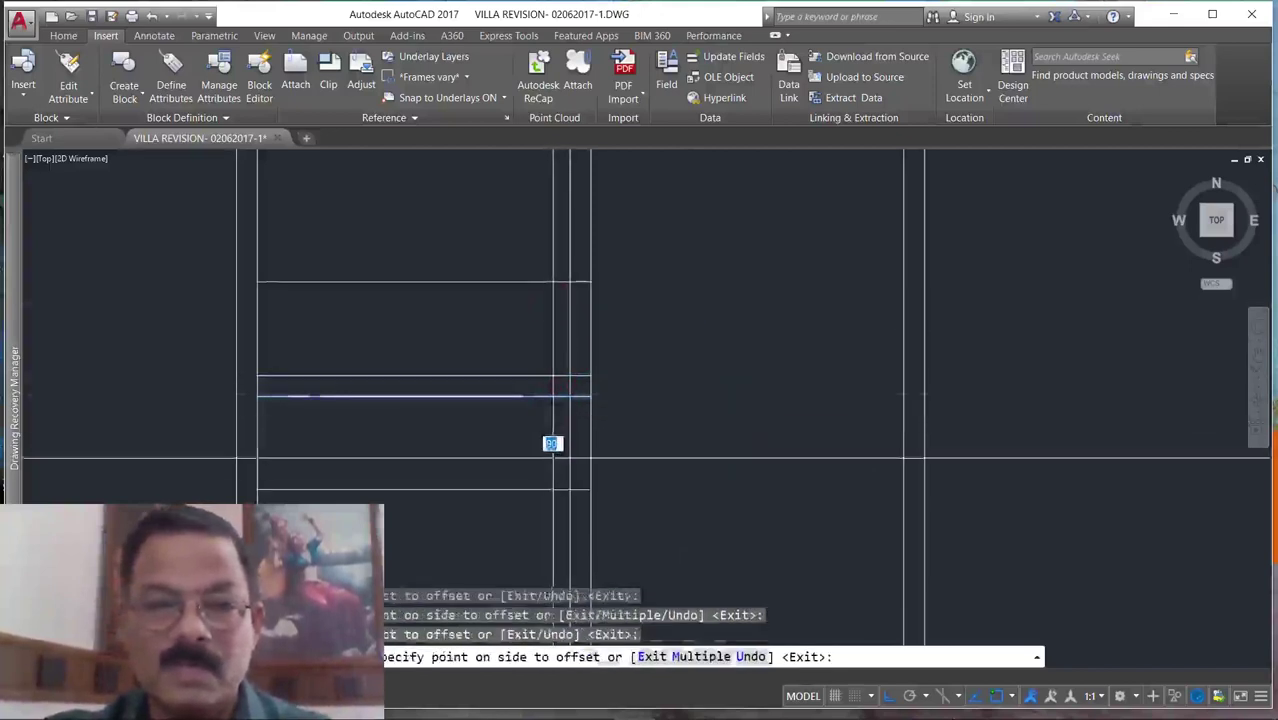
click(551, 455)
key(Escape)
key(Escape)
key(Escape)
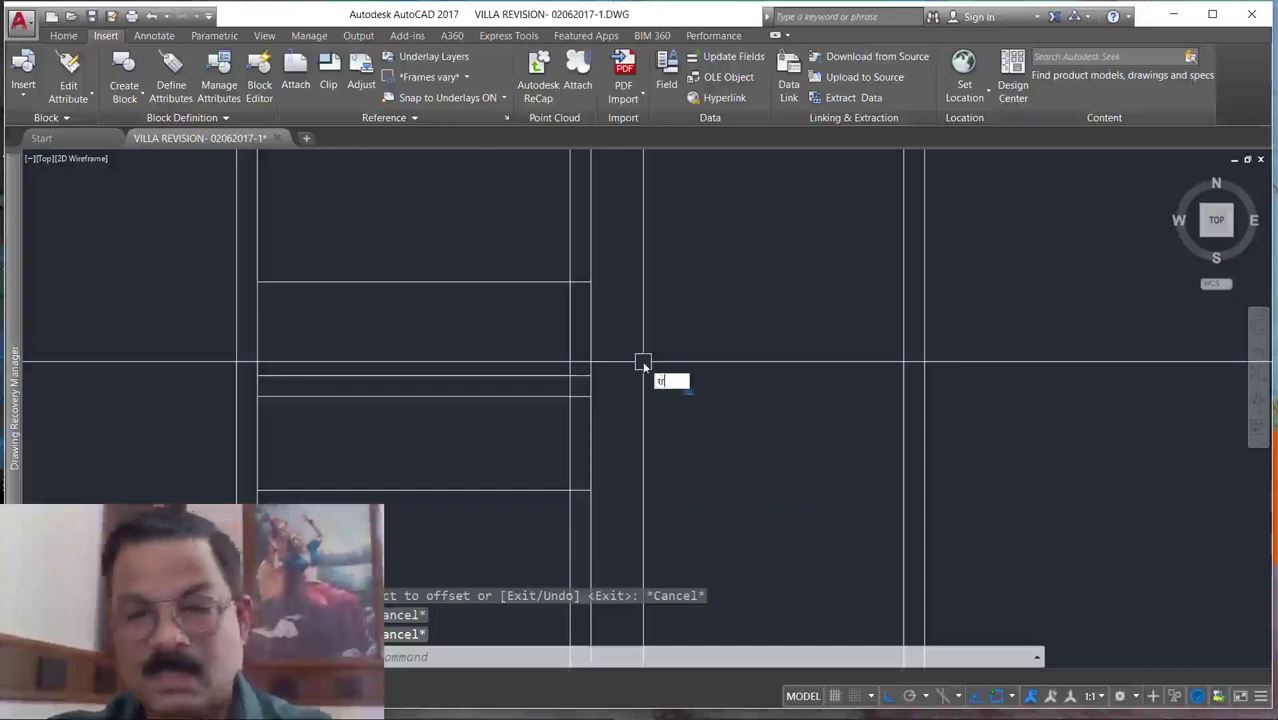
Trim the vertical wall lines to open doorways above and below the cross wall.
key(Return)
click(633, 242)
click(553, 537)
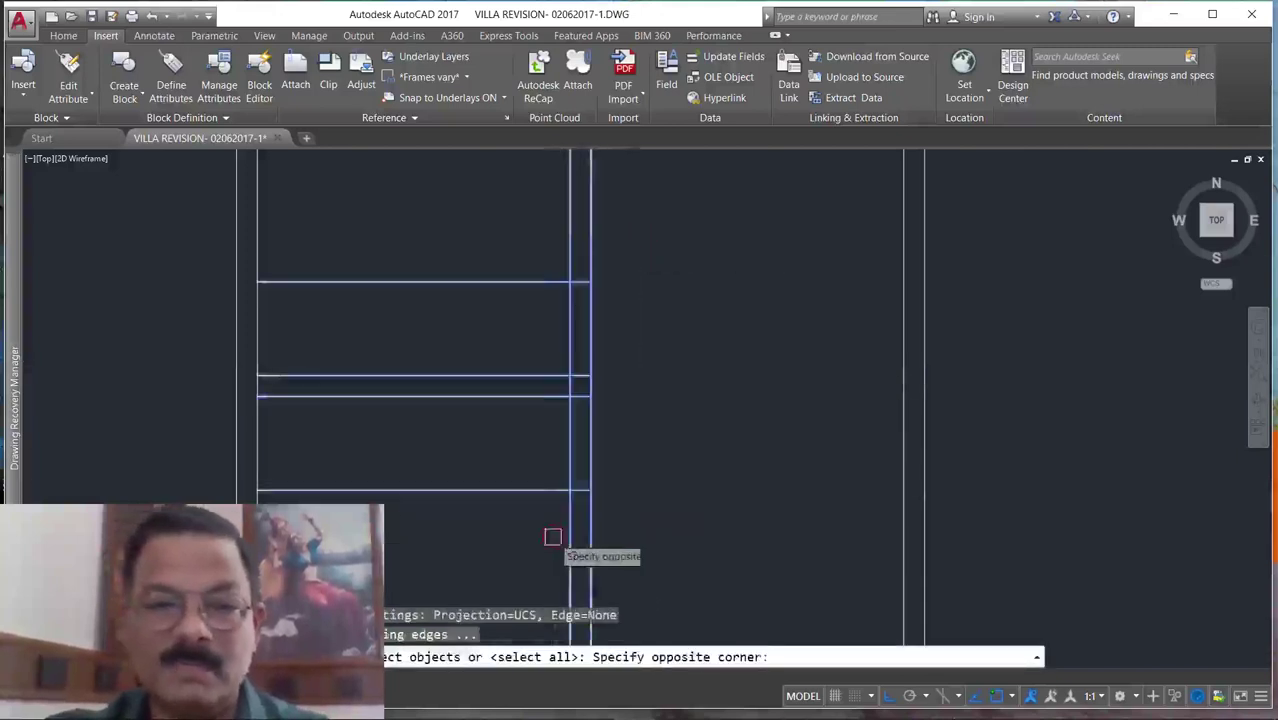
key(Return)
click(554, 490)
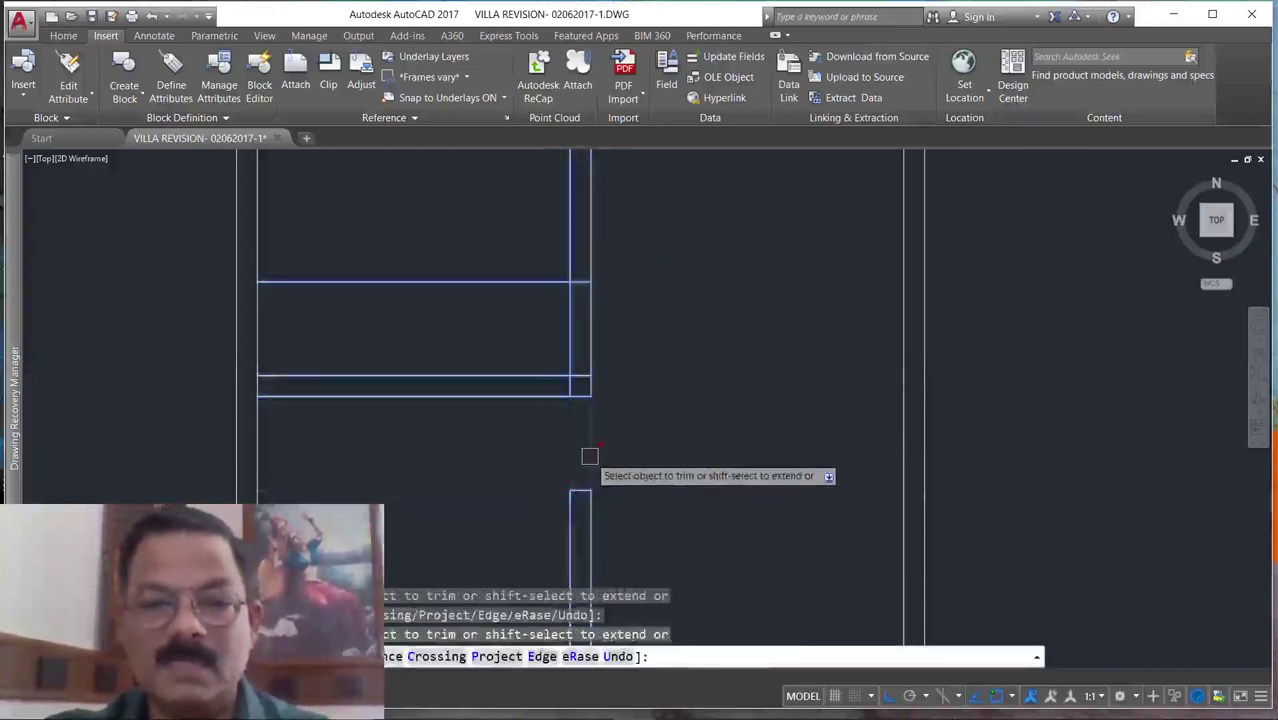
click(589, 451)
click(590, 345)
click(570, 334)
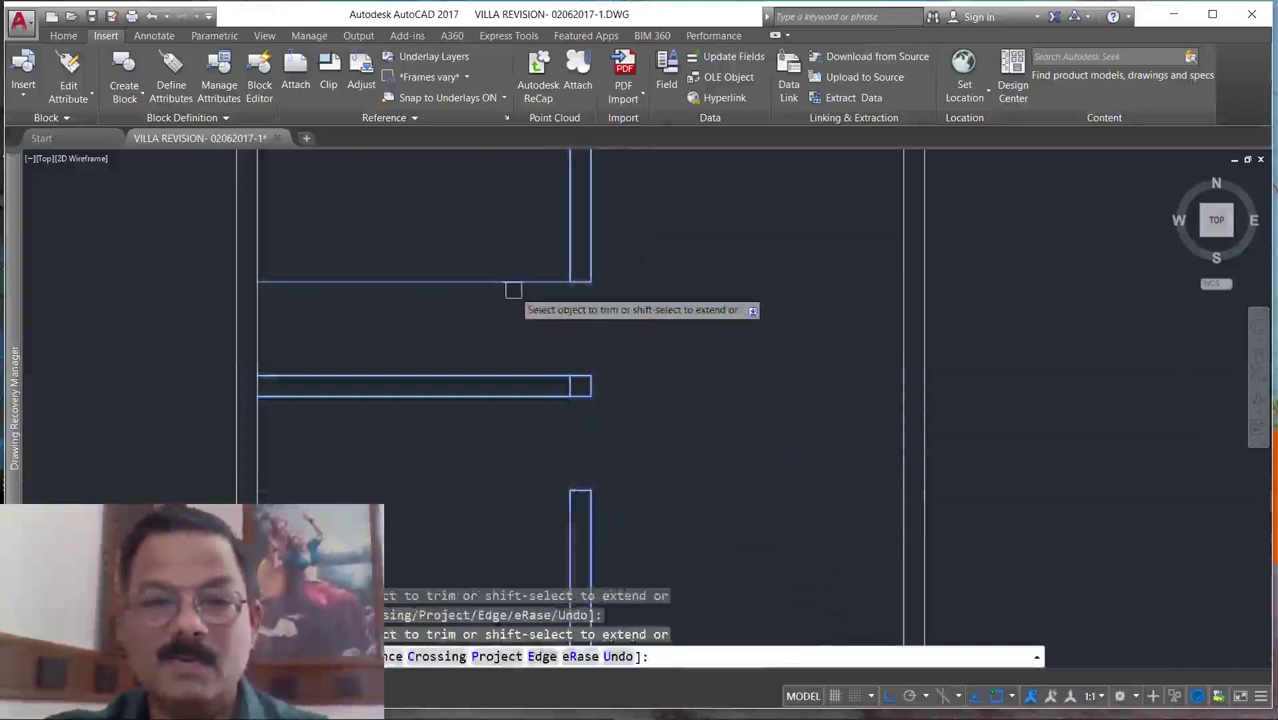
scroll(576, 376, up, 2)
scroll(590, 368, up, 3)
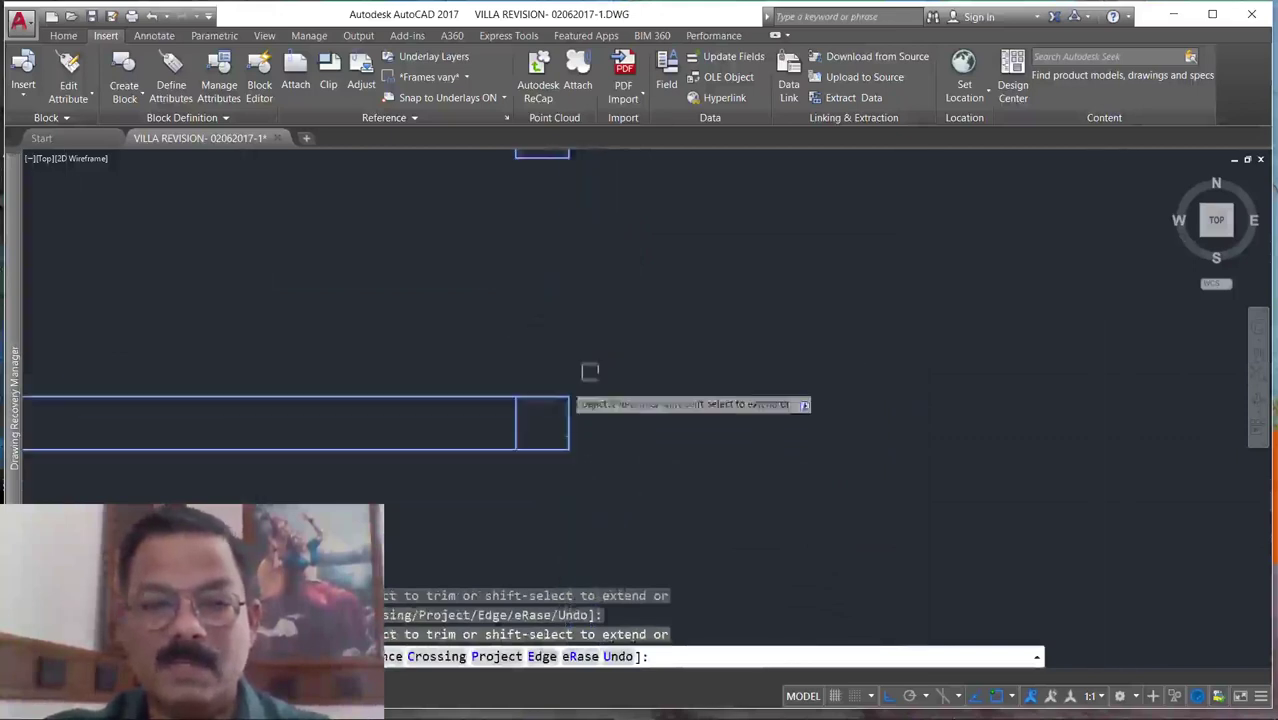
key(Escape)
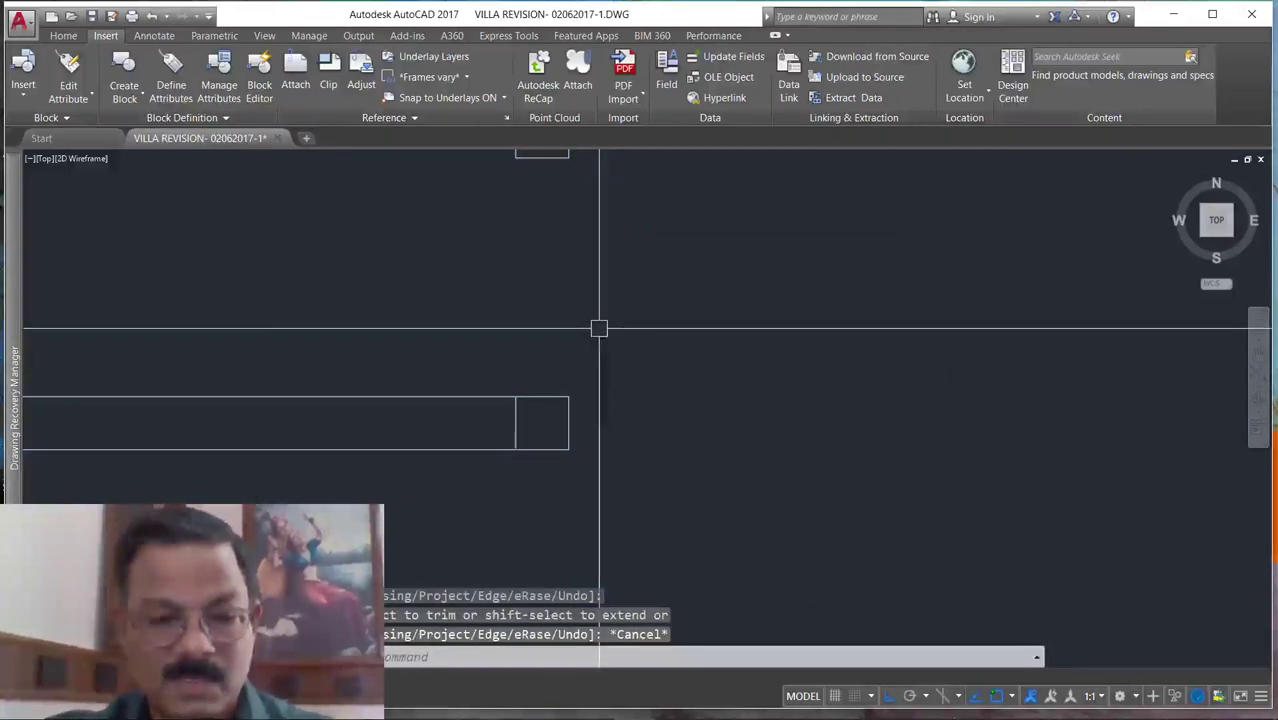
Erase the stray line at the end of the wall.
key(Return)
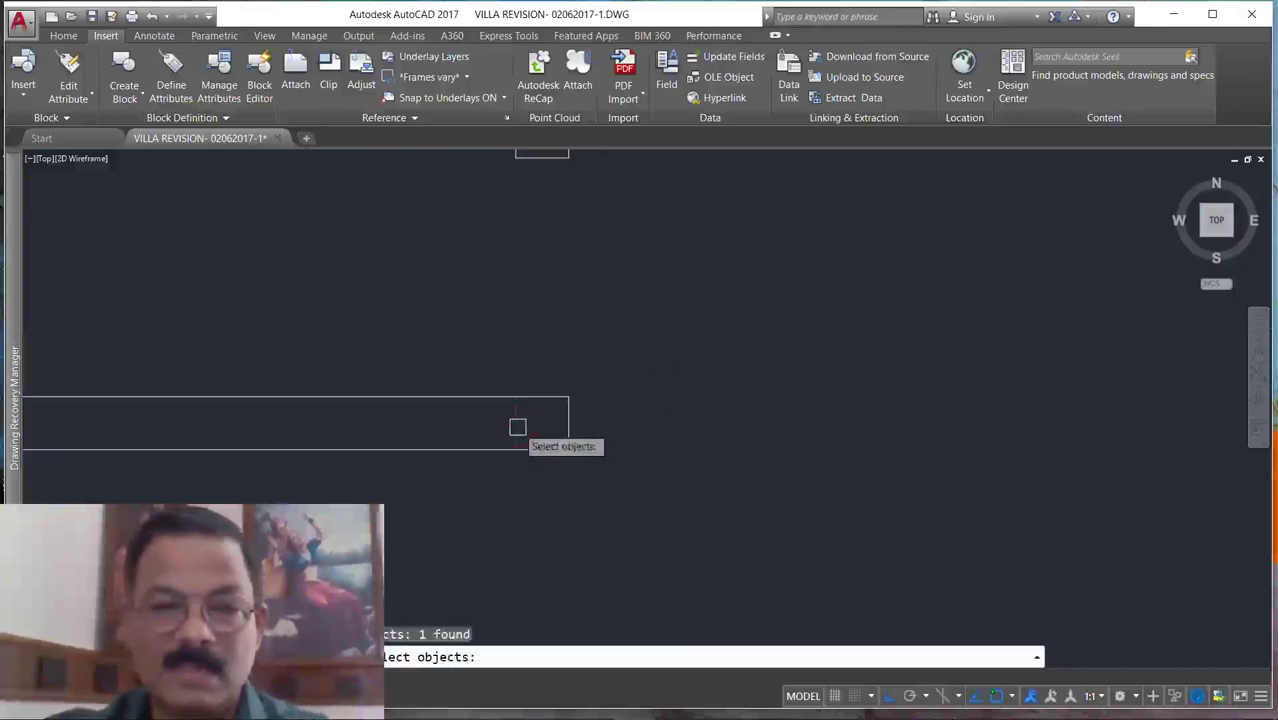
key(Return)
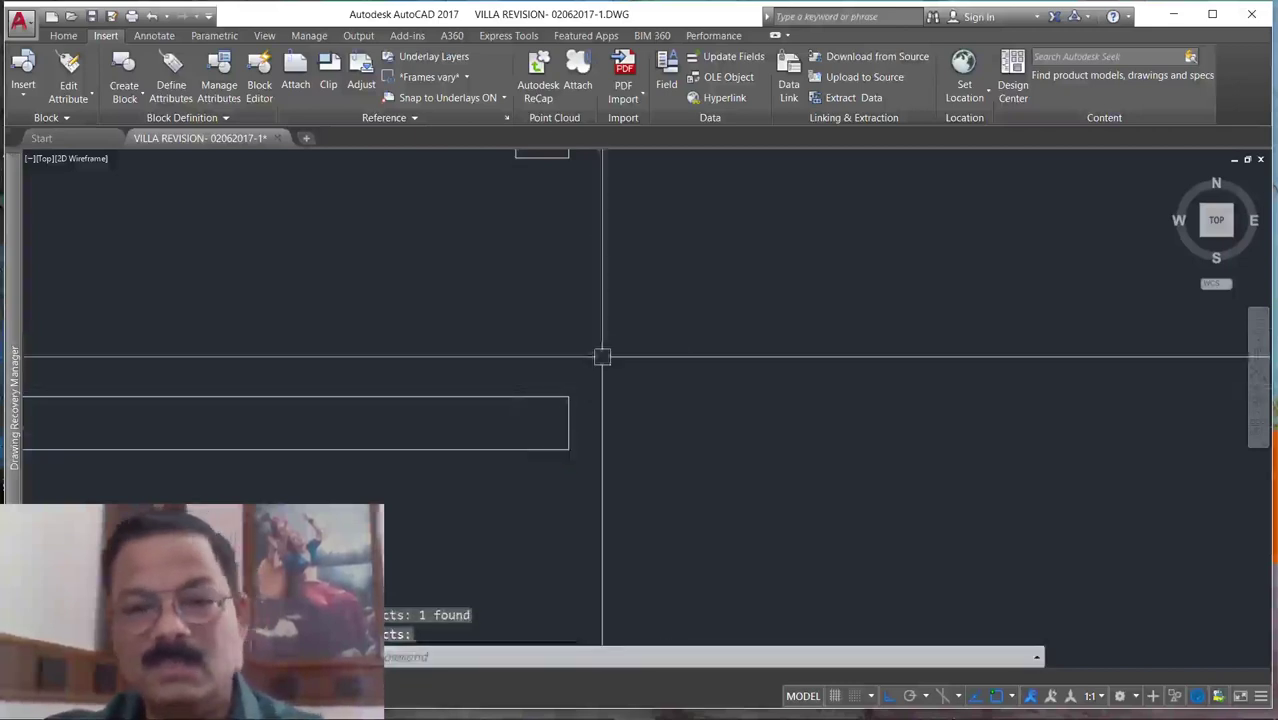
scroll(602, 354, down, 3)
key(Escape)
scroll(317, 389, up, 2)
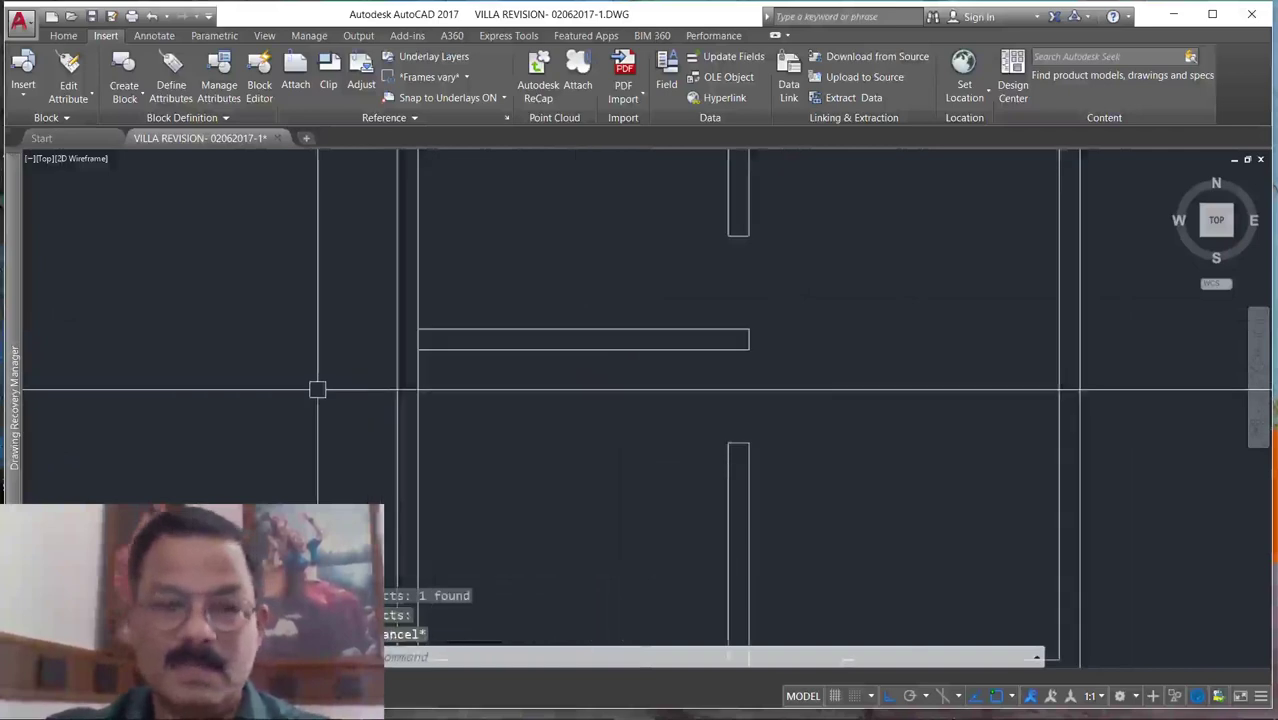
Attempt another trim at the wall junction with TR, then cancel it.
text(tr)
key(Return)
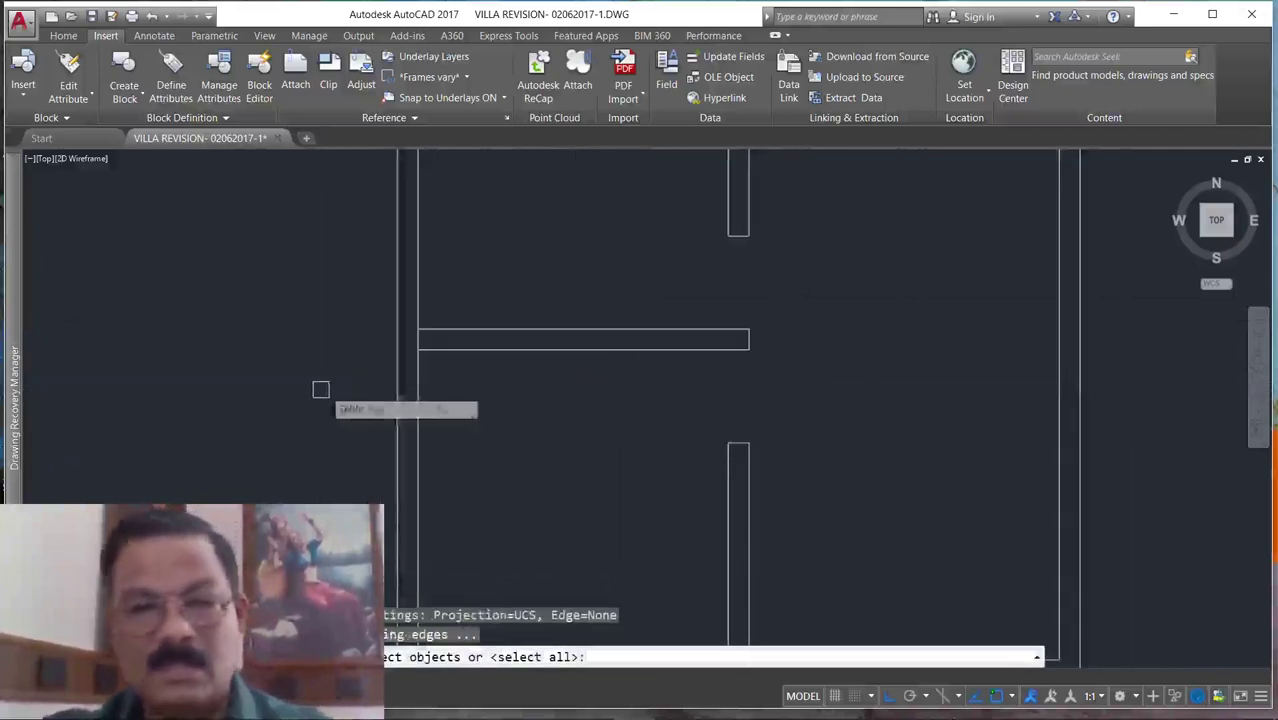
click(465, 285)
click(380, 391)
key(Return)
scroll(410, 366, up, 3)
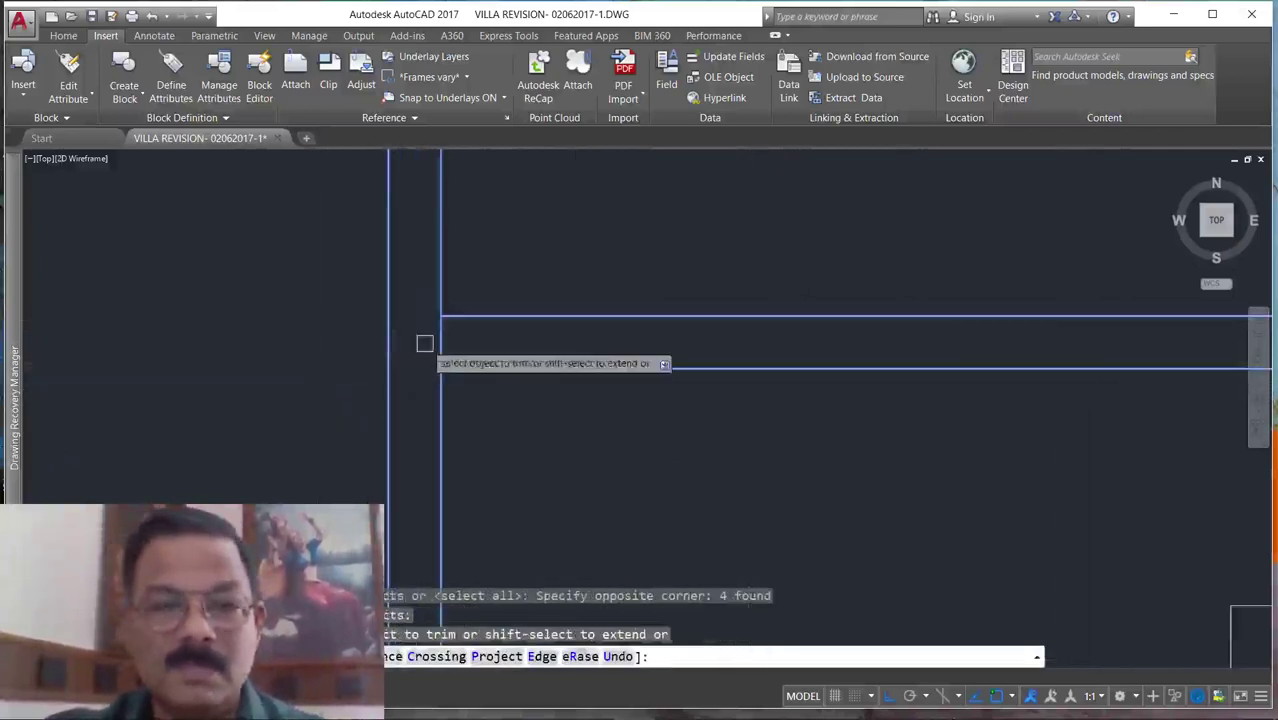
click(428, 344)
scroll(428, 340, up, 2)
scroll(440, 350, down, 2)
click(402, 354)
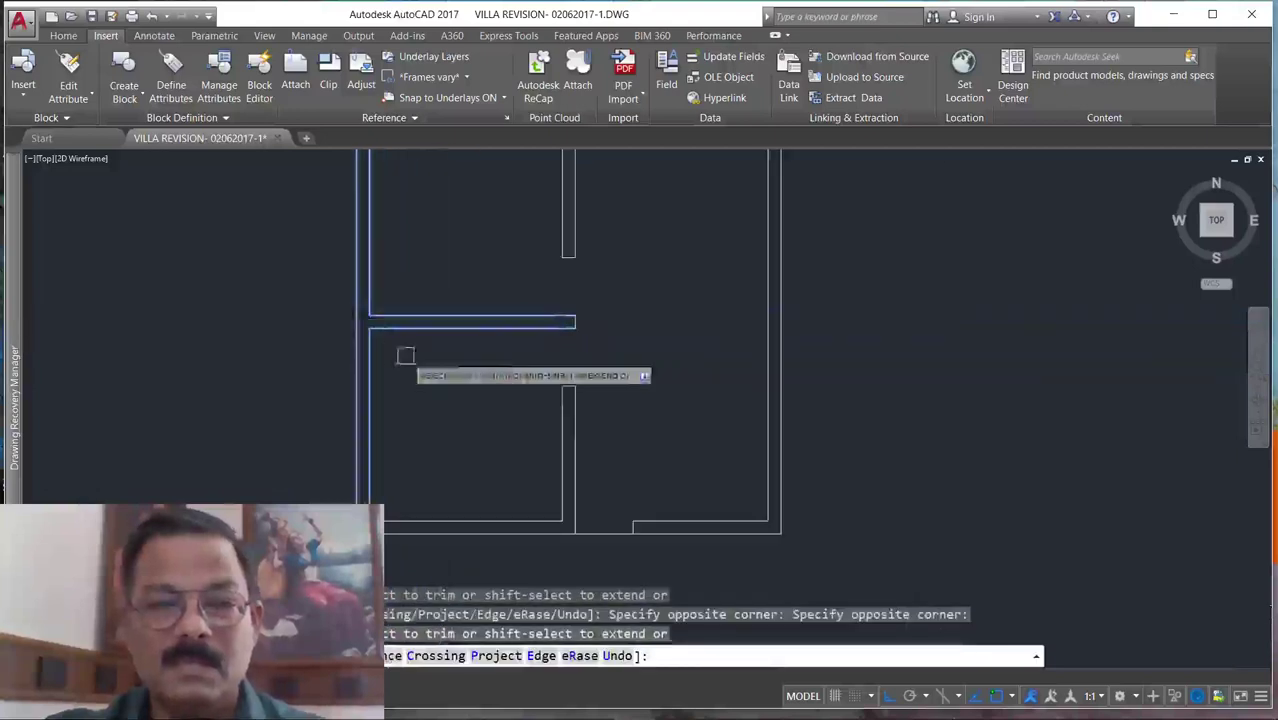
key(Escape)
scroll(400, 450, down, 5)
scroll(450, 440, up, 2)
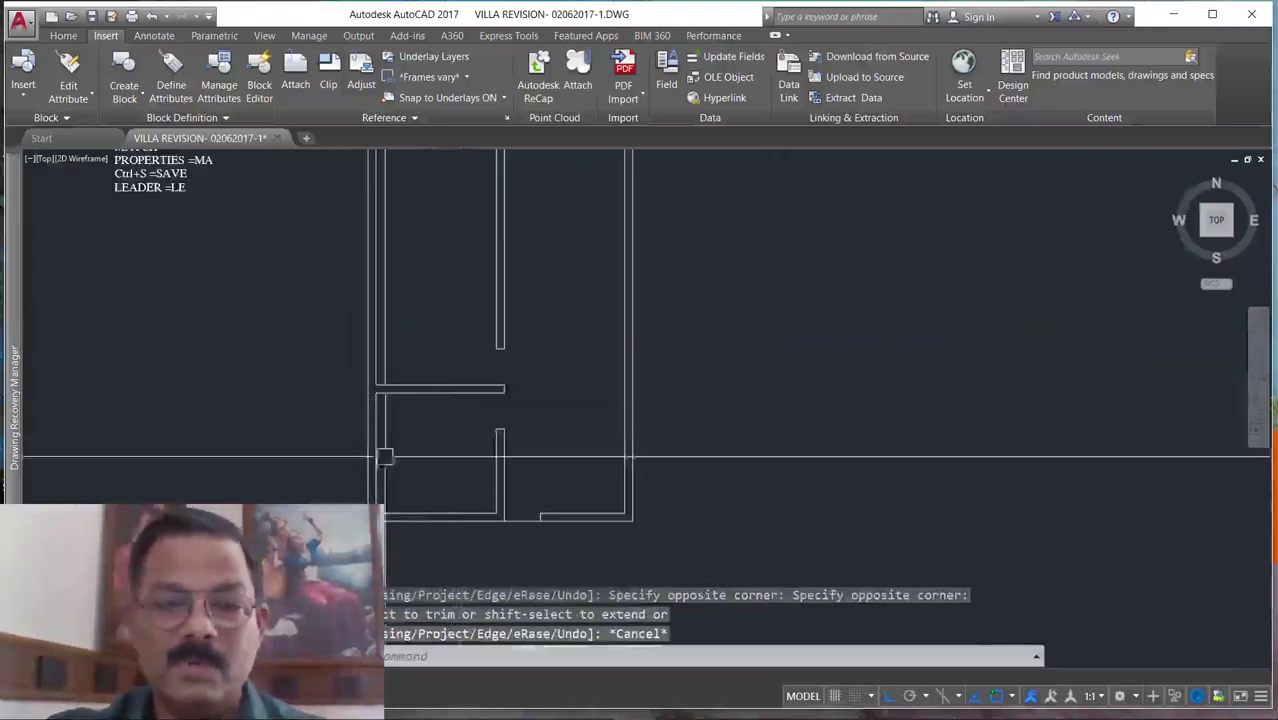
scroll(425, 415, down, 3)
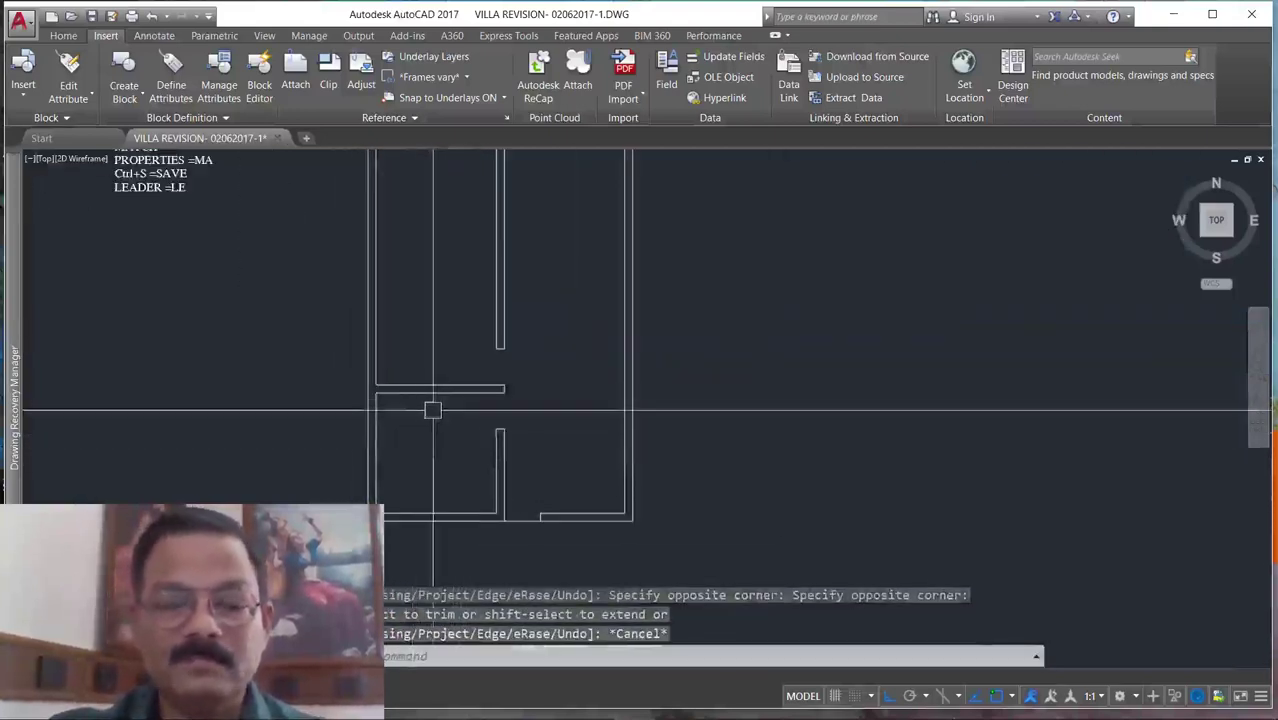
scroll(428, 405, up, 3)
scroll(424, 412, up, 2)
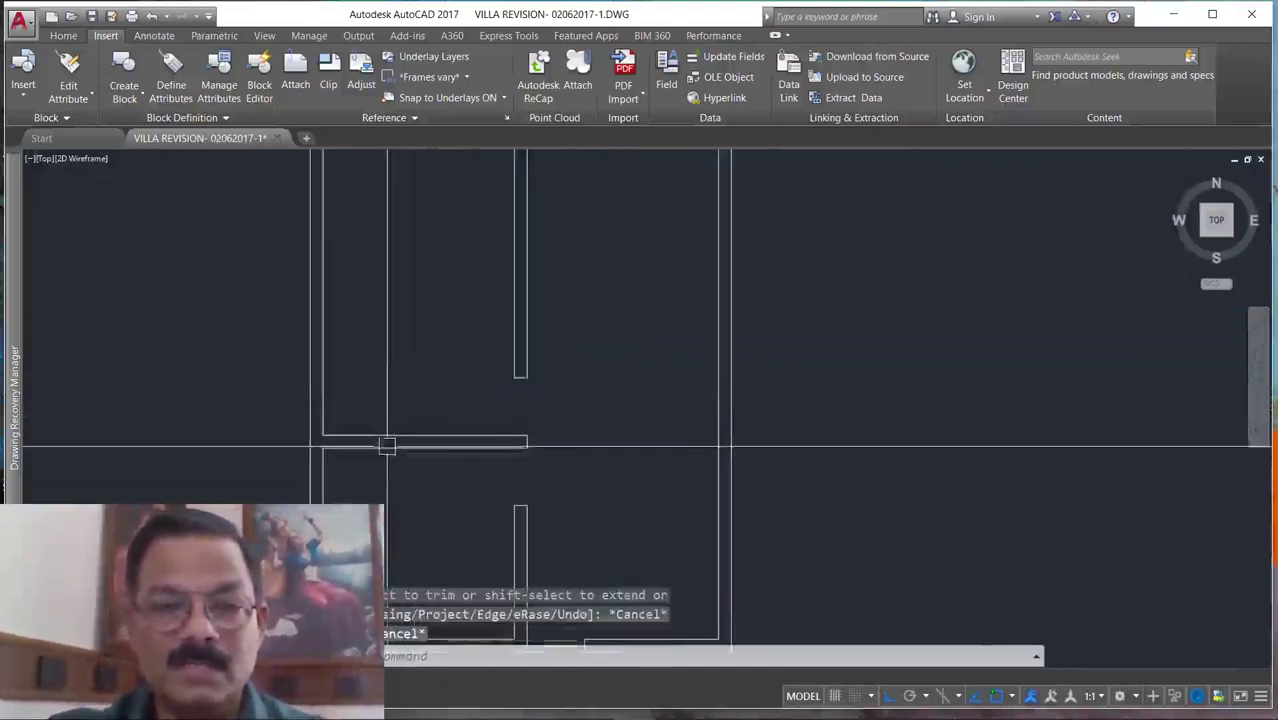
scroll(398, 425, down, 2)
scroll(404, 433, up, 2)
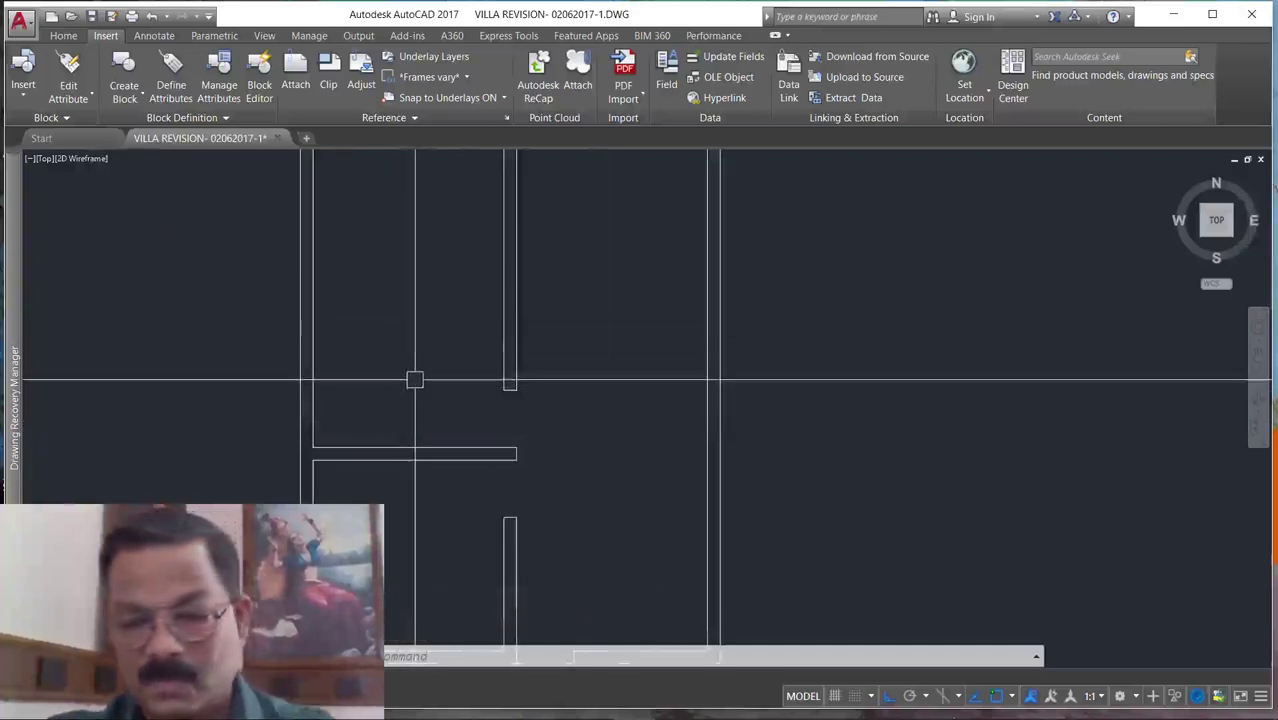
Offset a horizontal wall line 300 units upward.
key(Return)
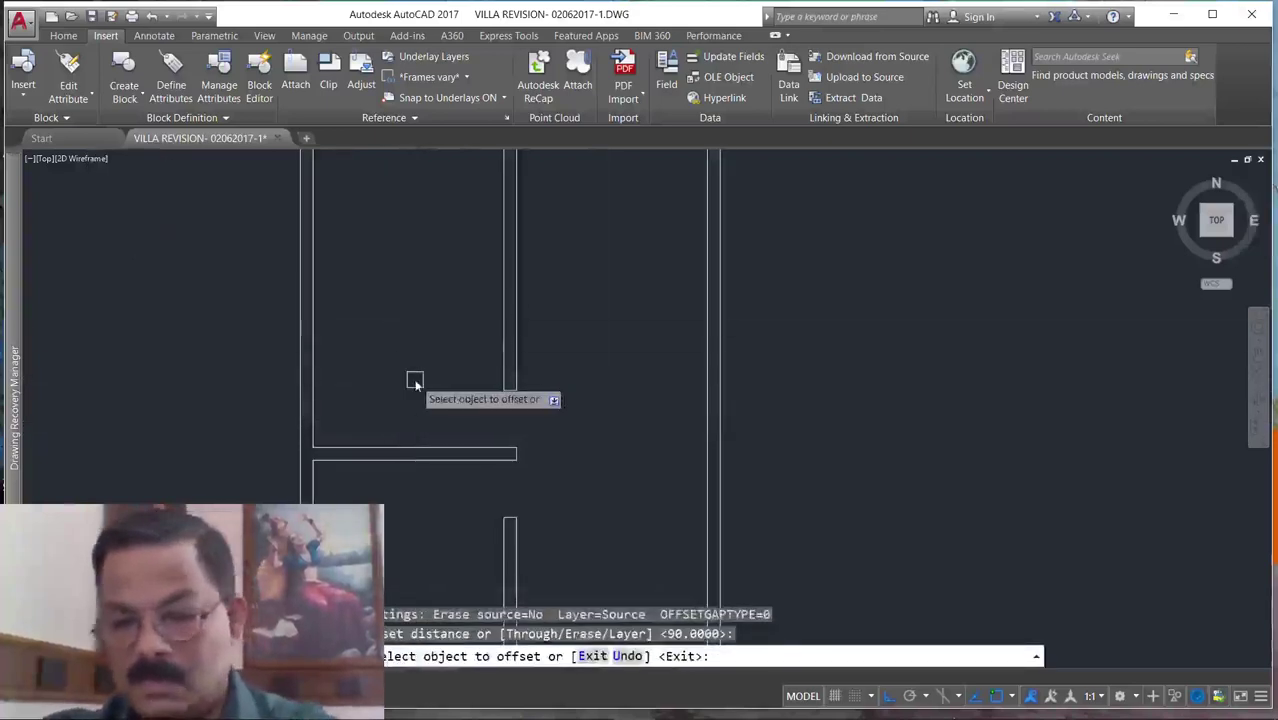
key(Return)
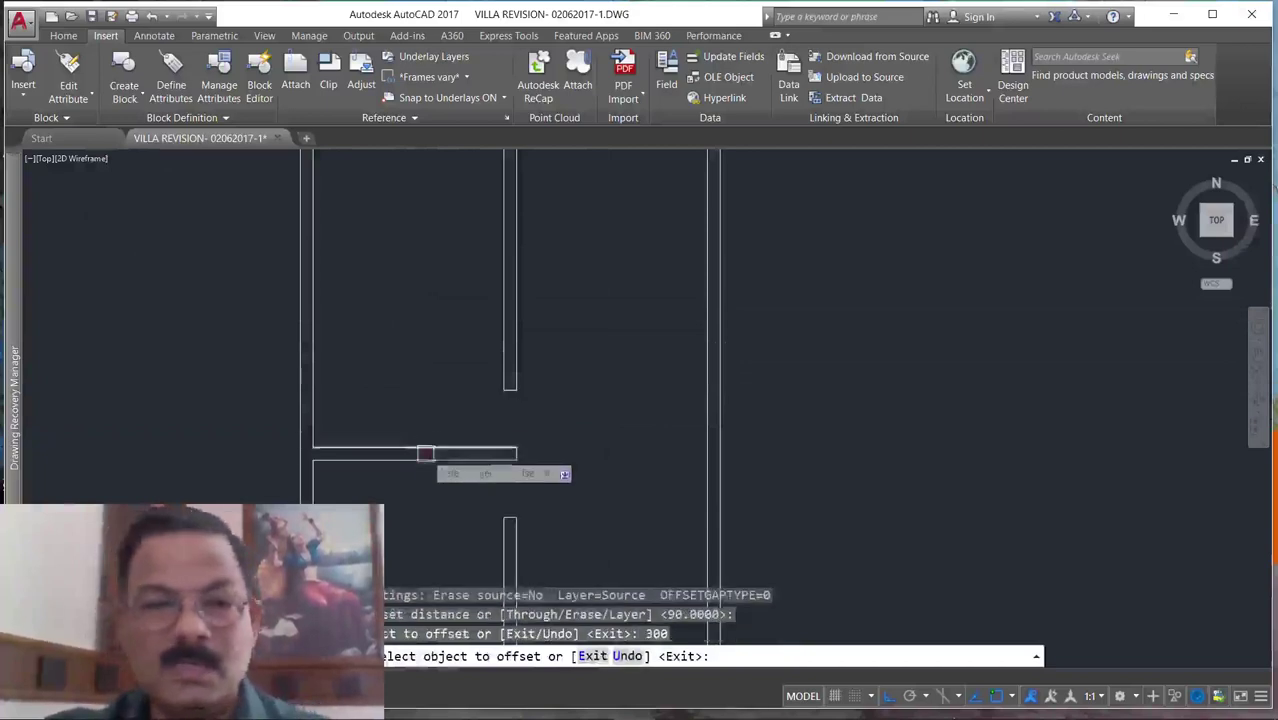
click(425, 453)
key(Escape)
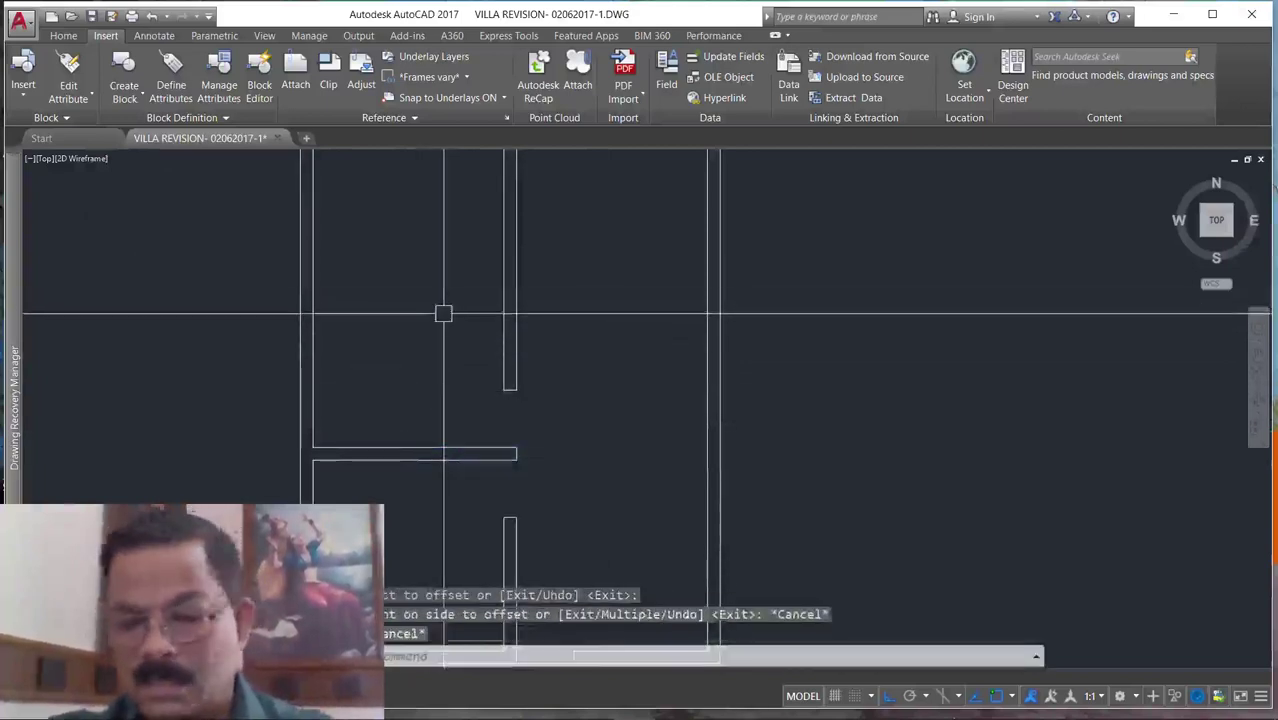
key(Return)
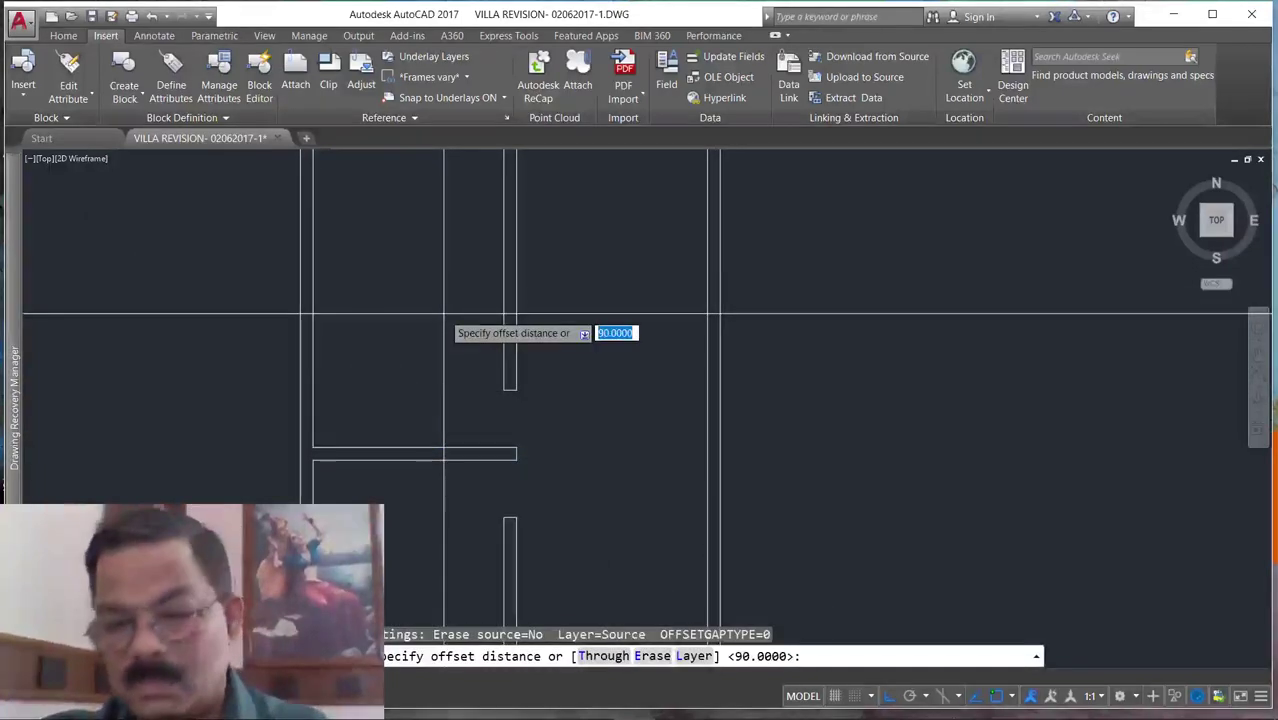
key(Return)
click(420, 447)
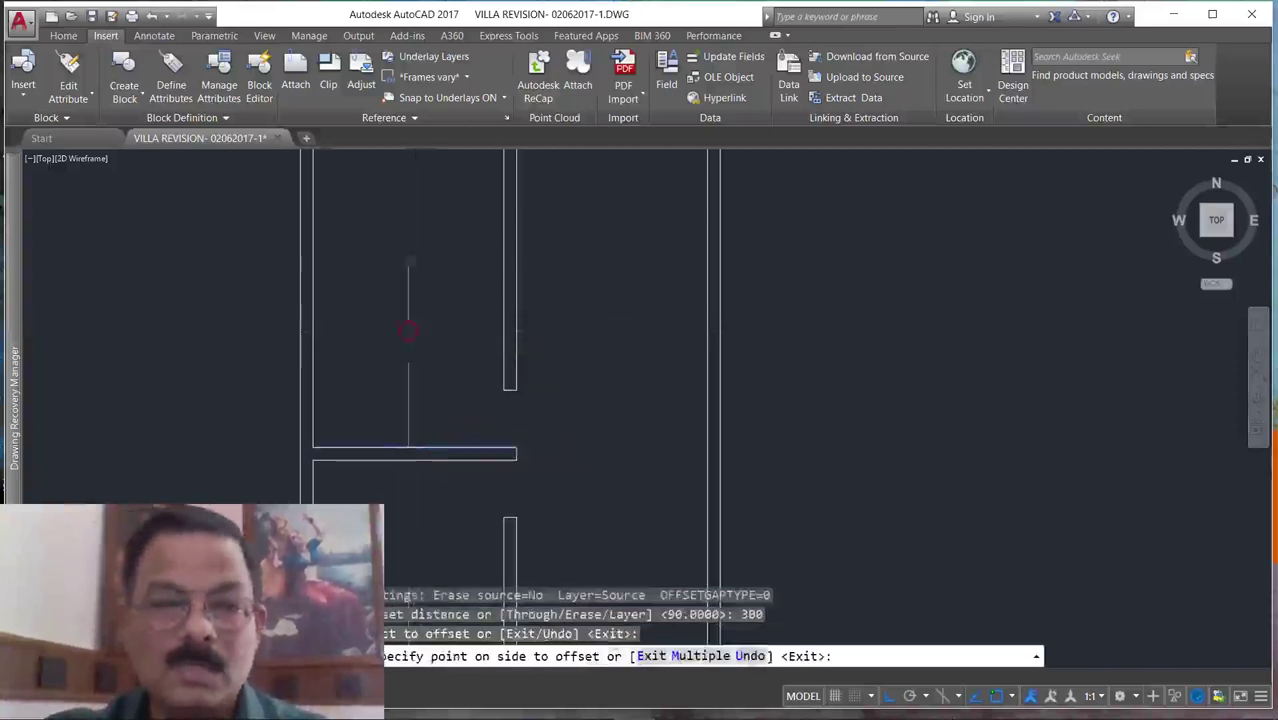
click(414, 330)
Offset the new line 20 units upward to give the wall its thickness.
key(Return)
key(Return)
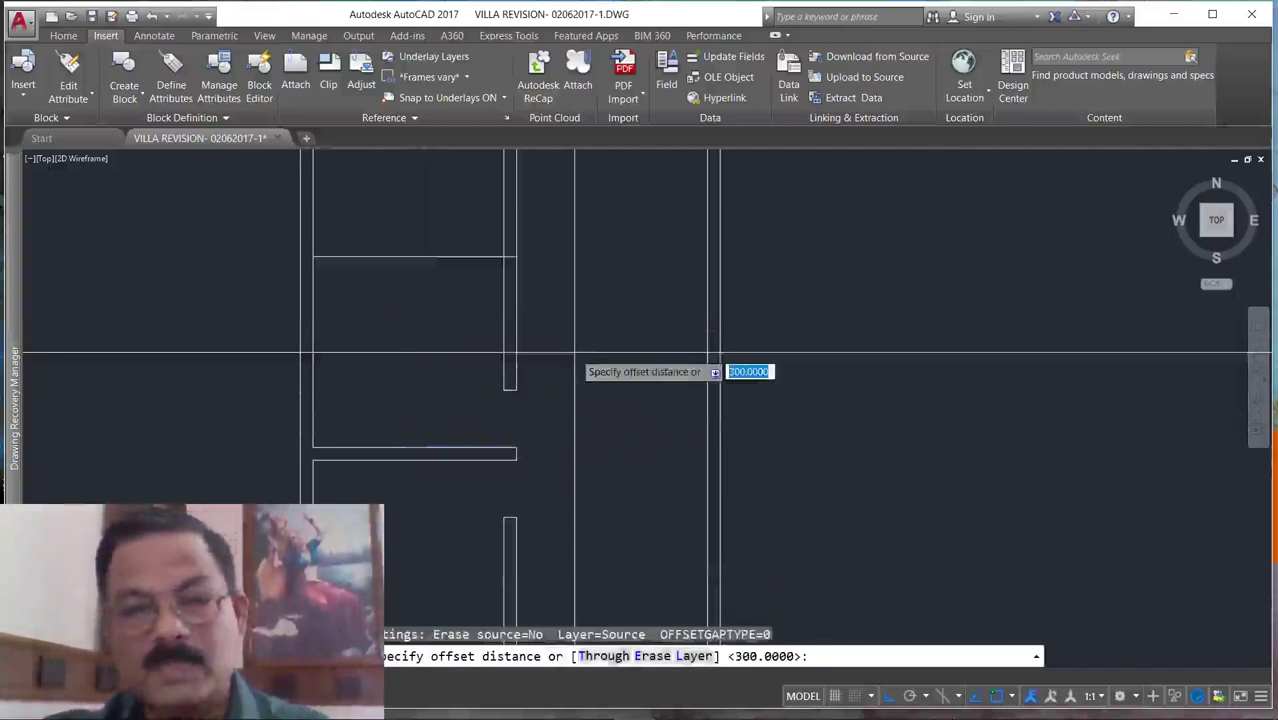
text(20)
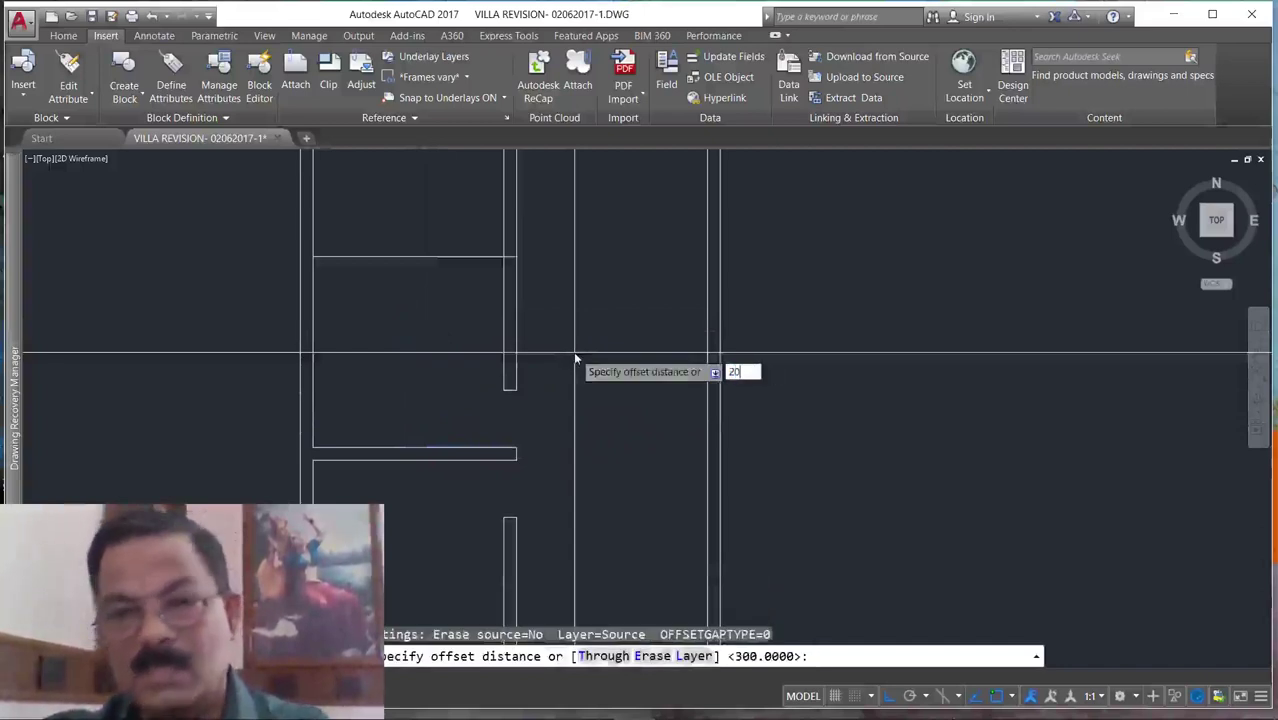
key(Return)
click(444, 251)
click(491, 200)
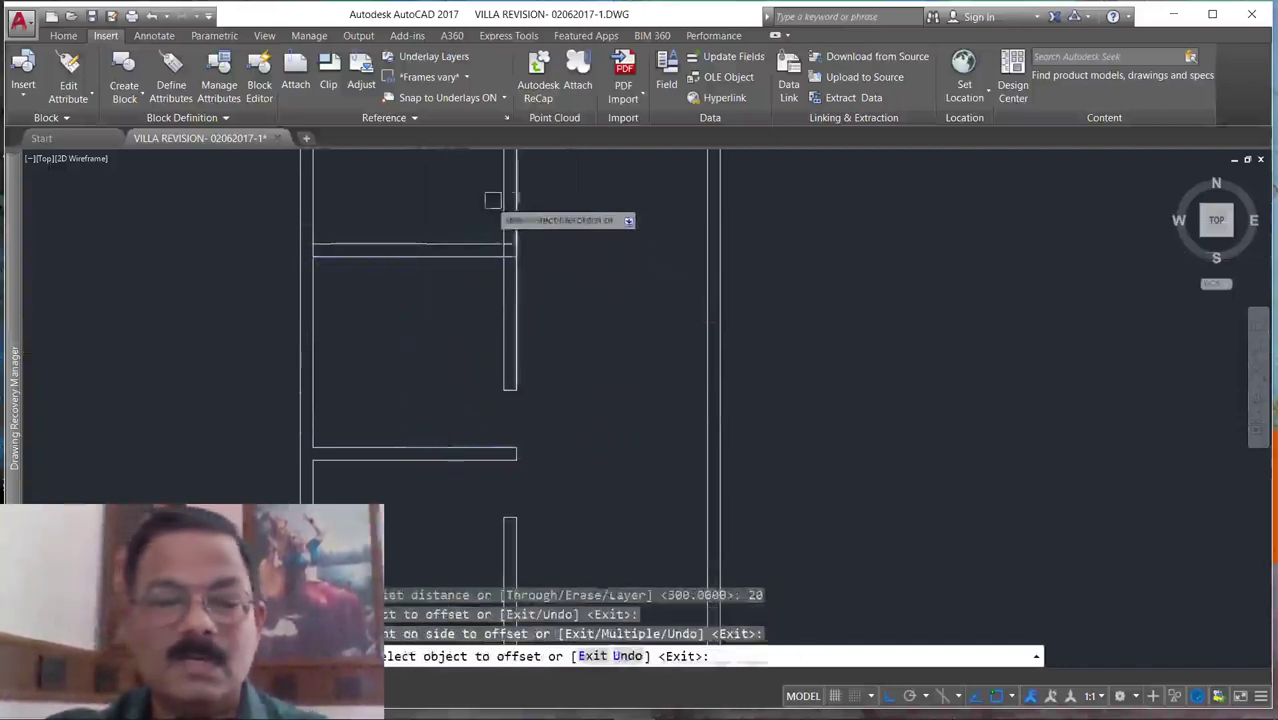
key(Escape)
Clear pending commands and zoom in on the wall junctions.
scroll(448, 286, down, 2)
scroll(369, 234, up, 2)
scroll(369, 234, up, 1)
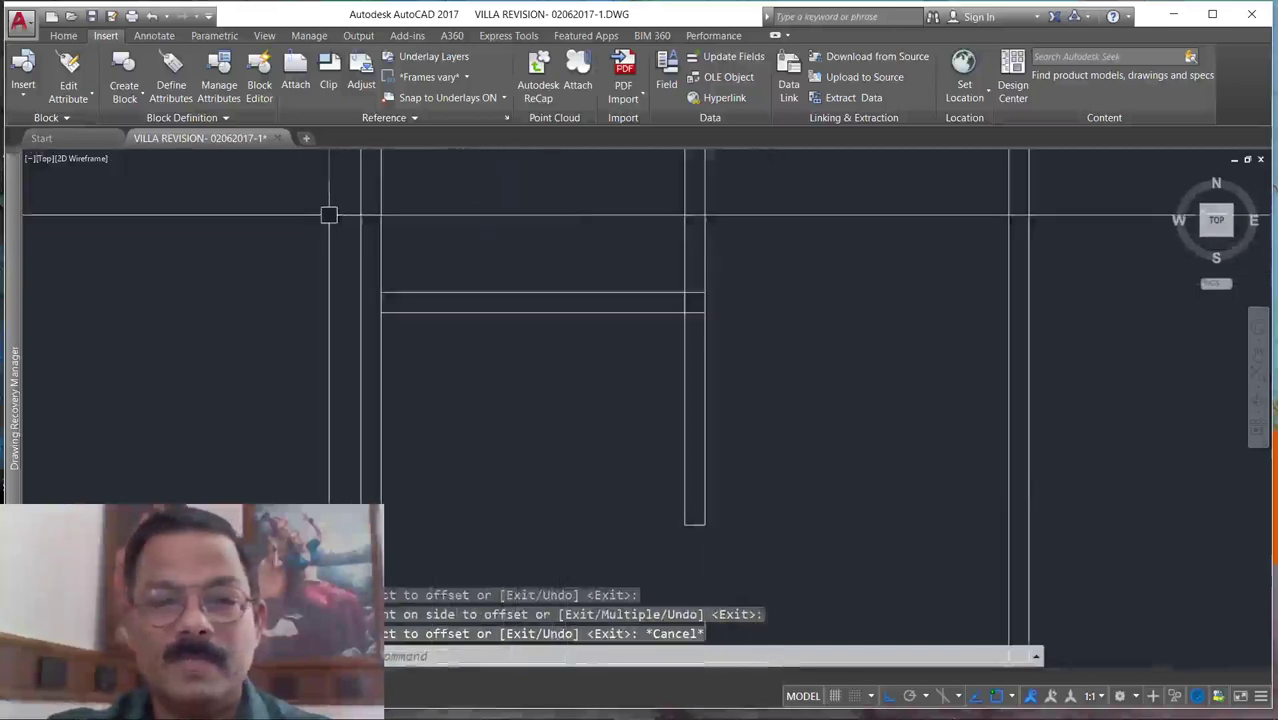
scroll(607, 313, down, 3)
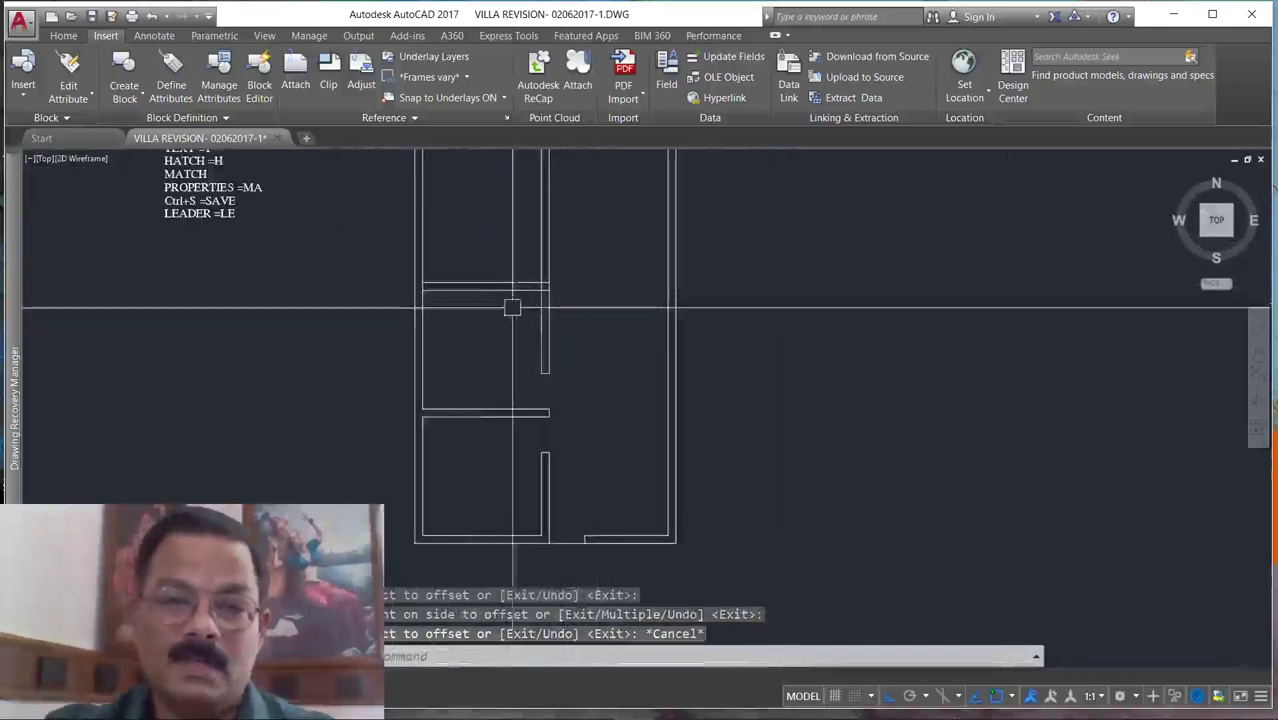
key(Escape)
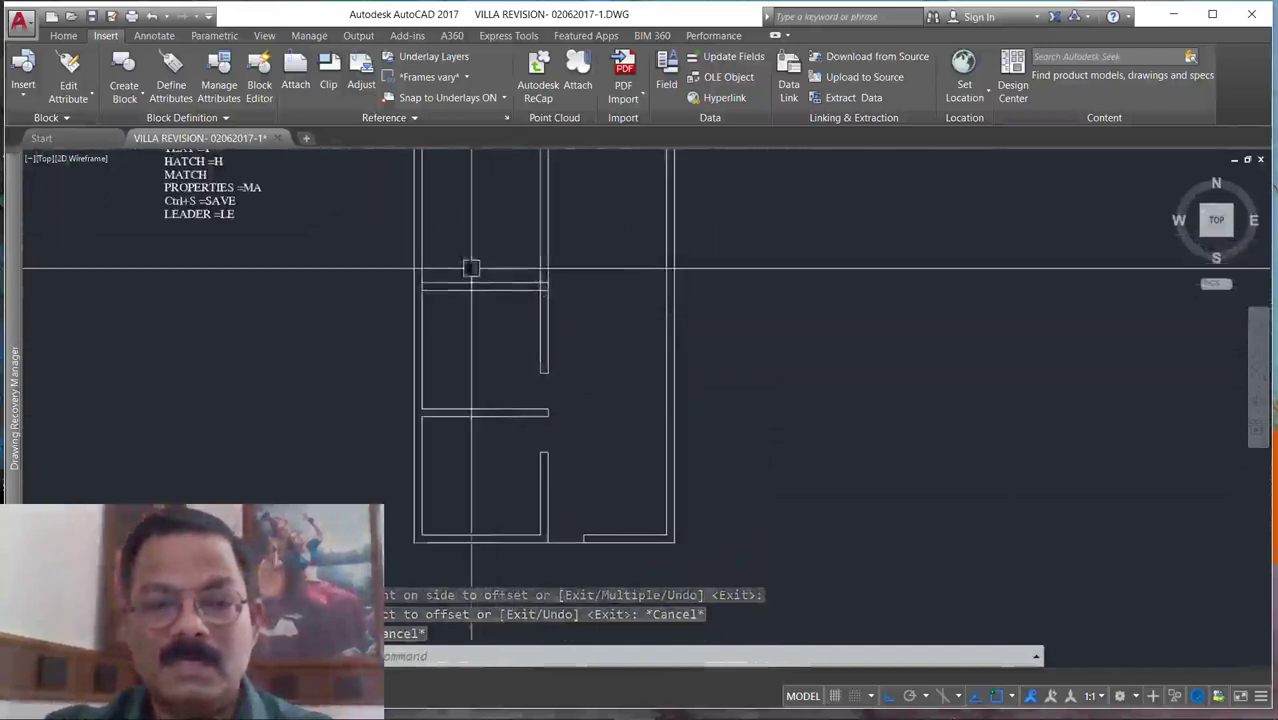
scroll(507, 273, up, 4)
key(Escape)
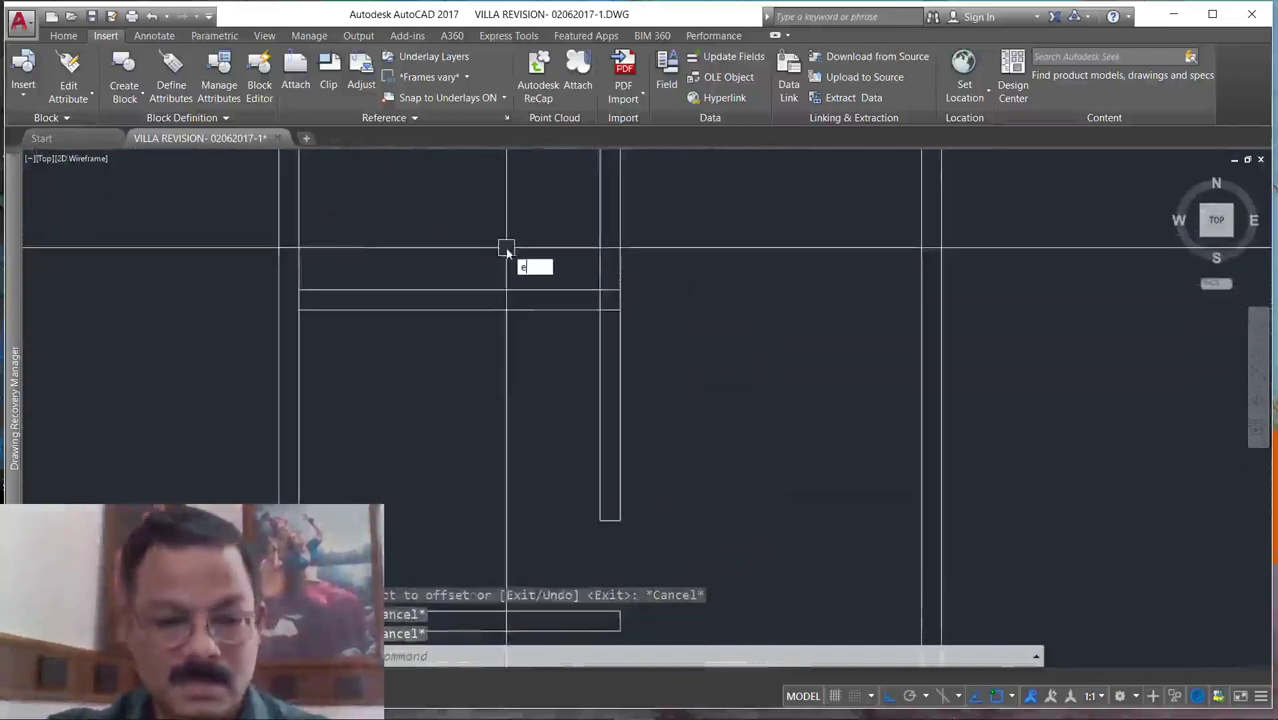
text(z)
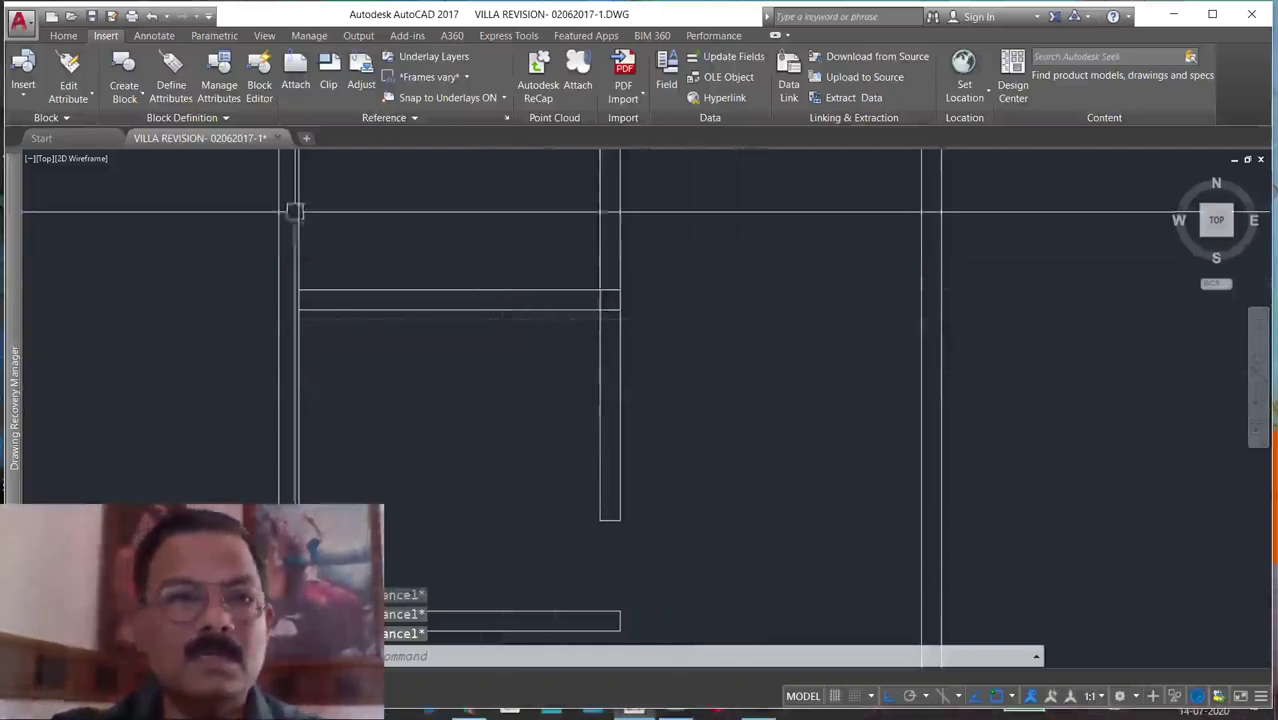
Save the drawing and fillet the left top corners of the inner and outer wall lines.
click(91, 17)
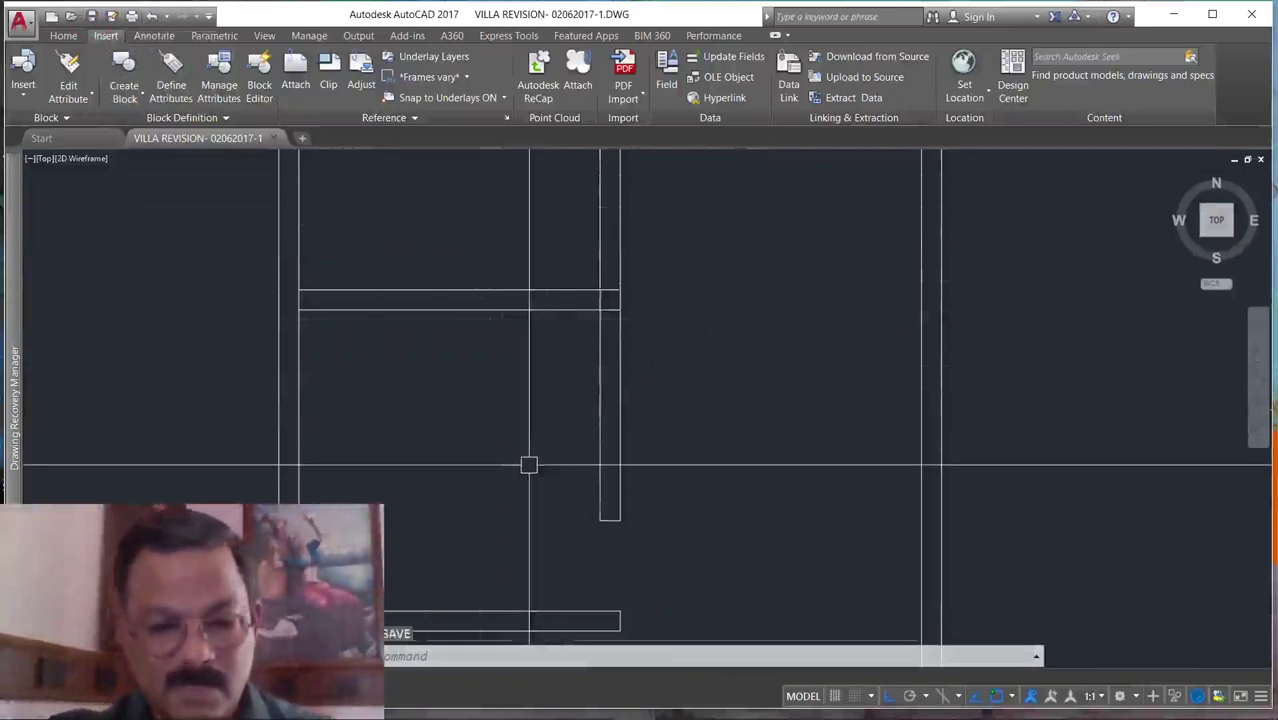
key(Return)
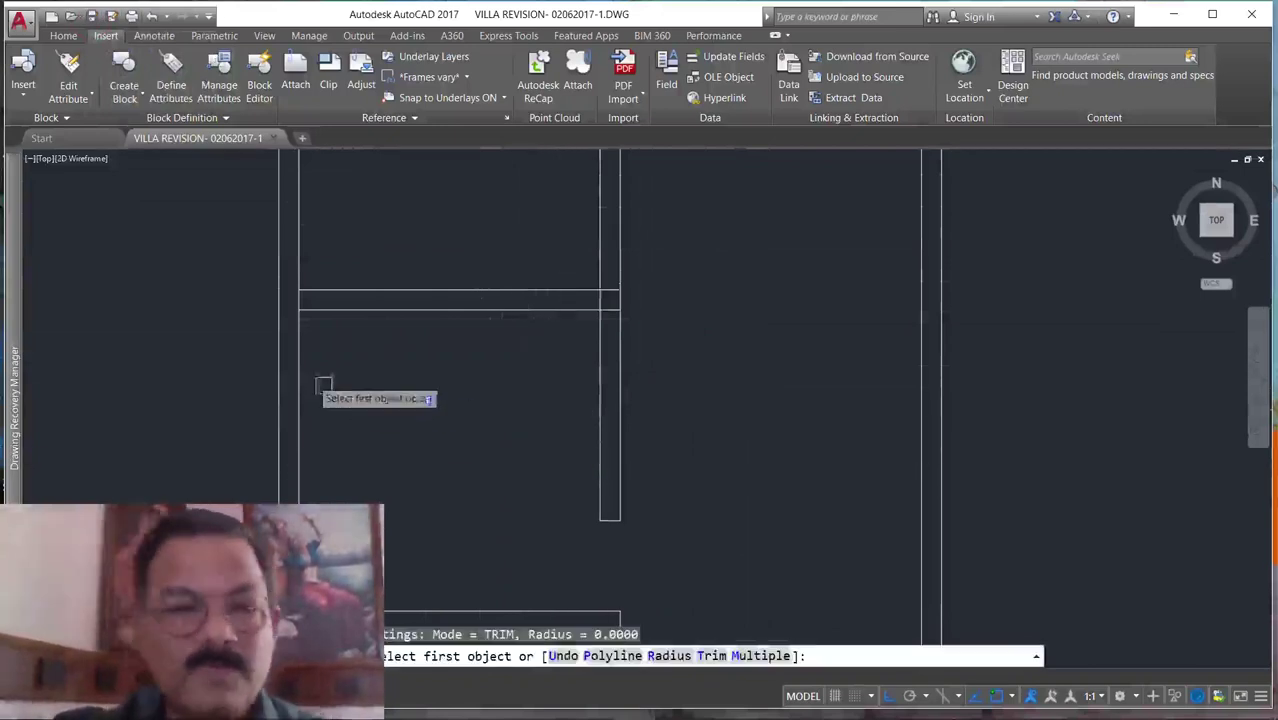
click(297, 353)
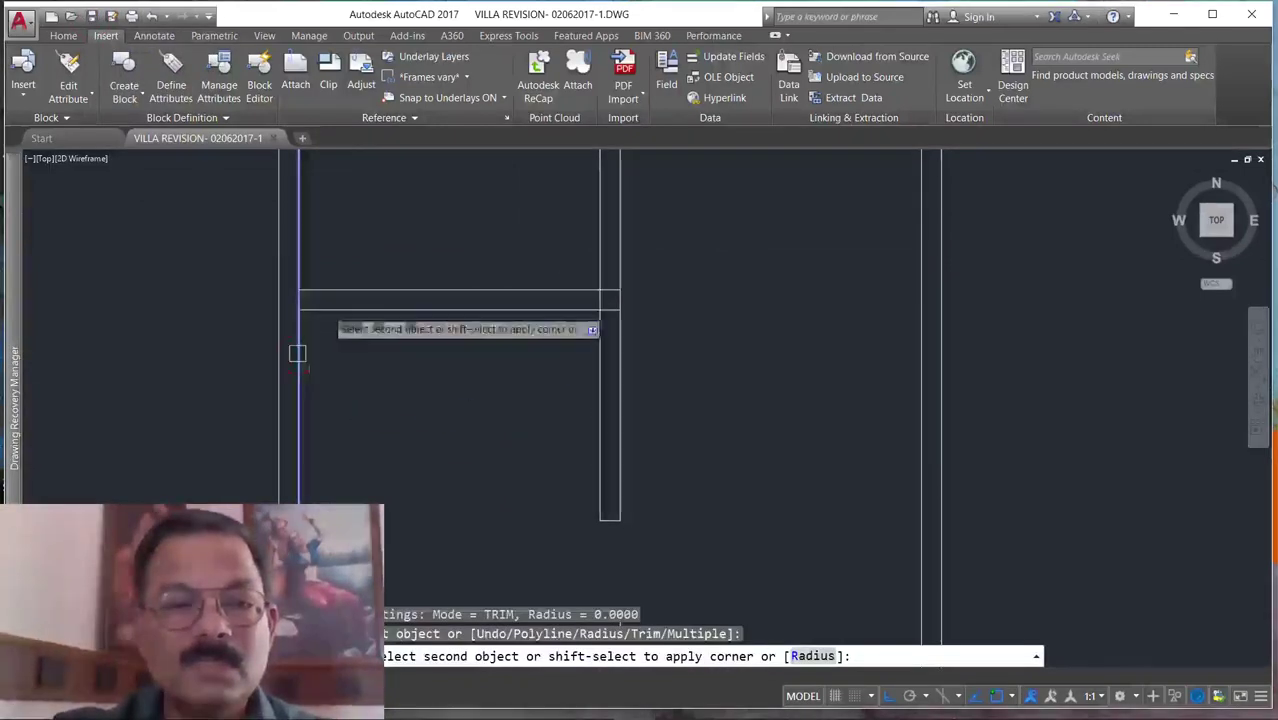
click(336, 308)
key(Return)
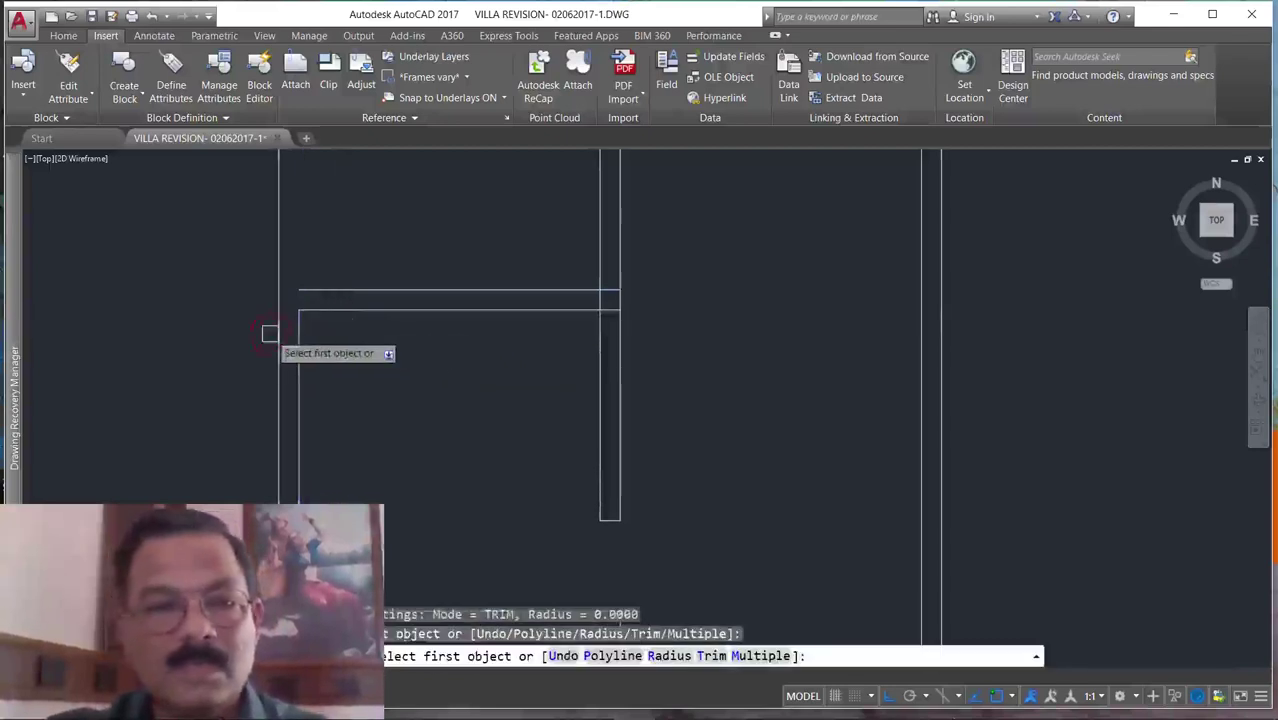
click(279, 336)
click(314, 289)
Fillet the top outer wall line to the right outer wall line.
key(Return)
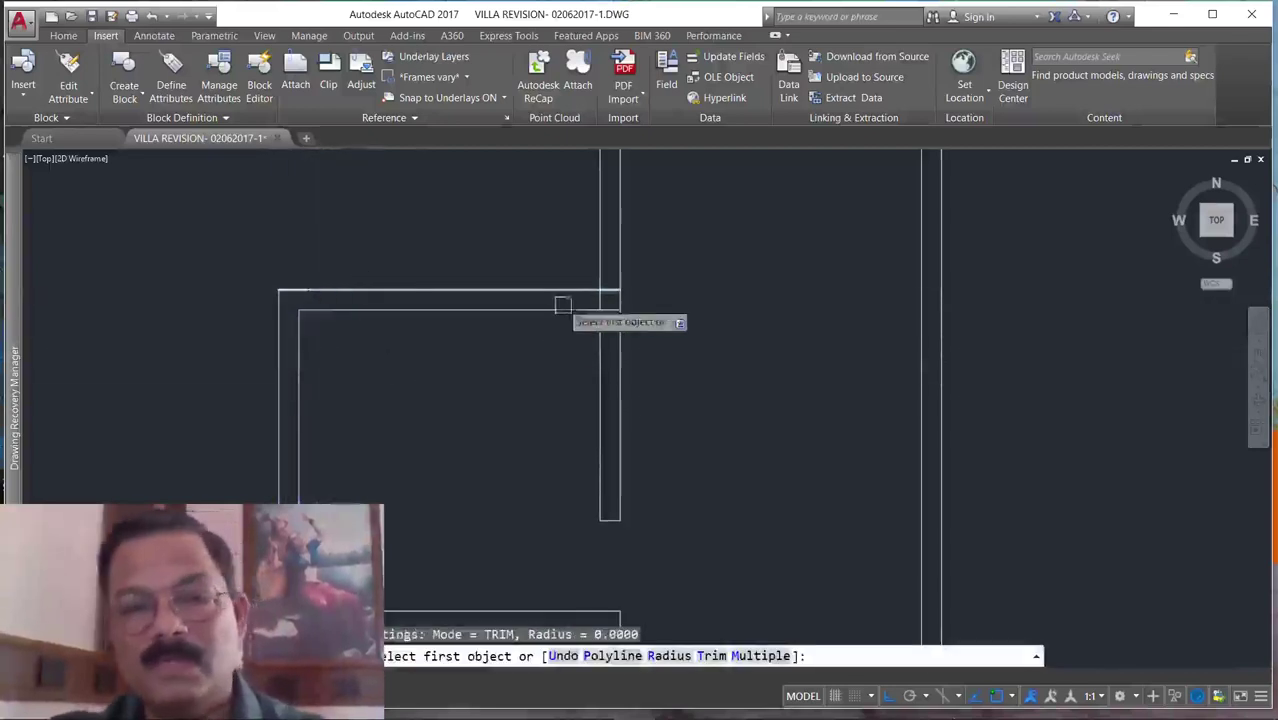
click(571, 292)
click(940, 378)
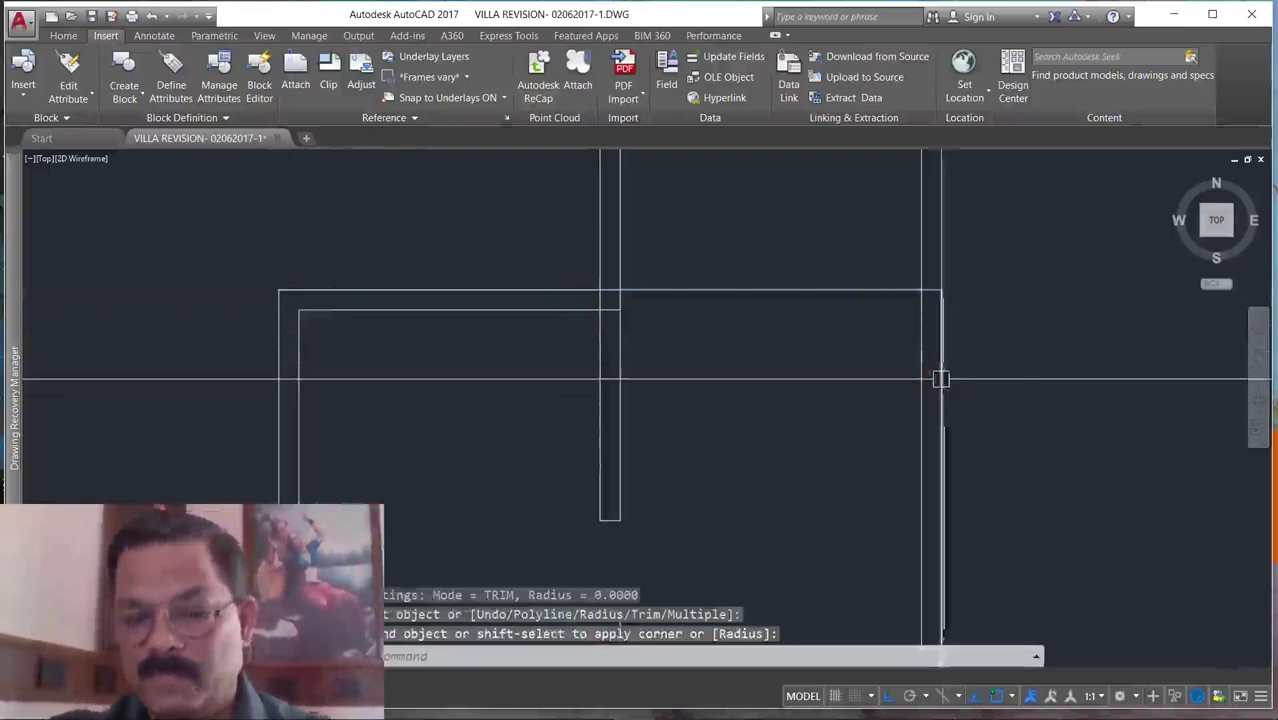
key(Return)
click(920, 414)
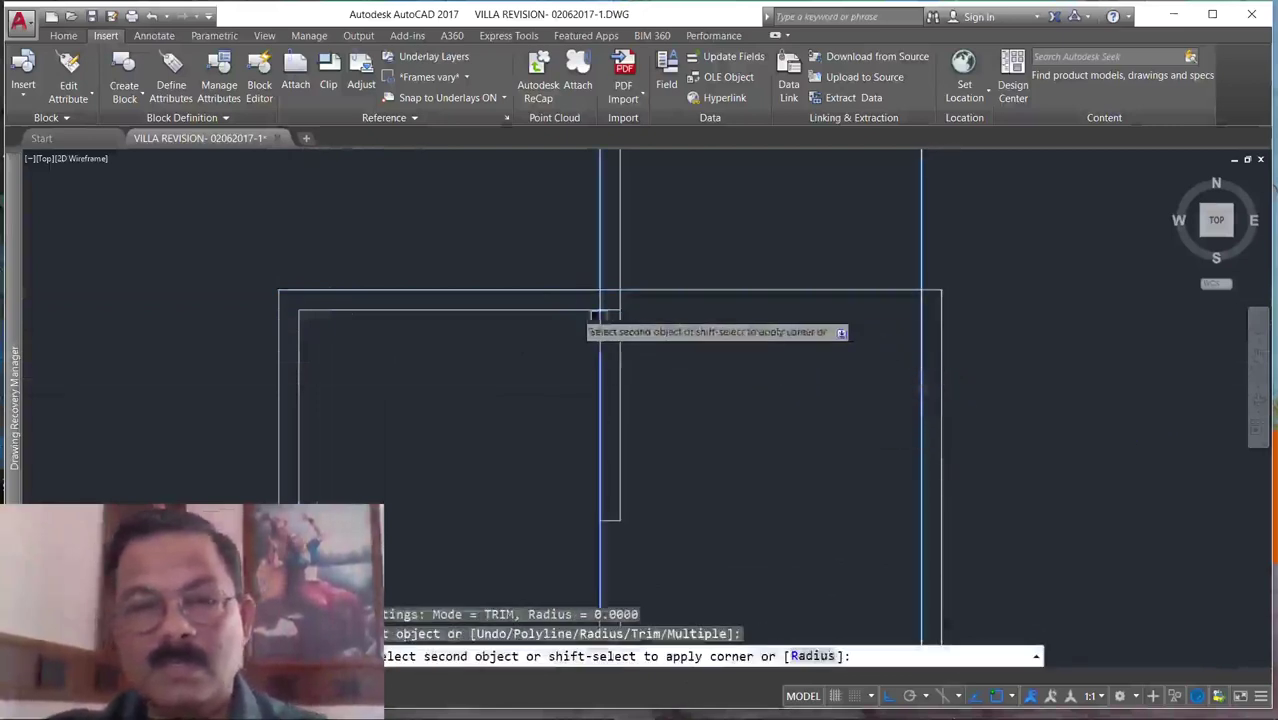
key(Escape)
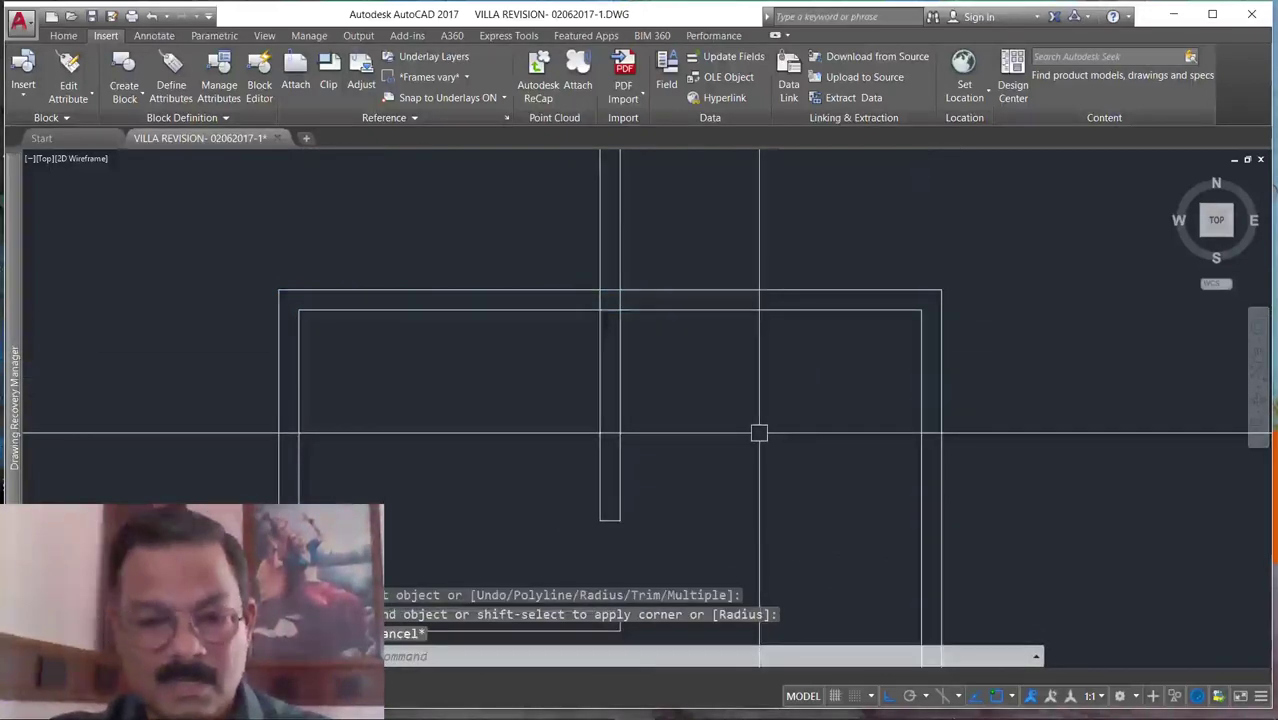
Start and cancel the Trim and Offset commands while adjusting the view.
text(tr)
key(Return)
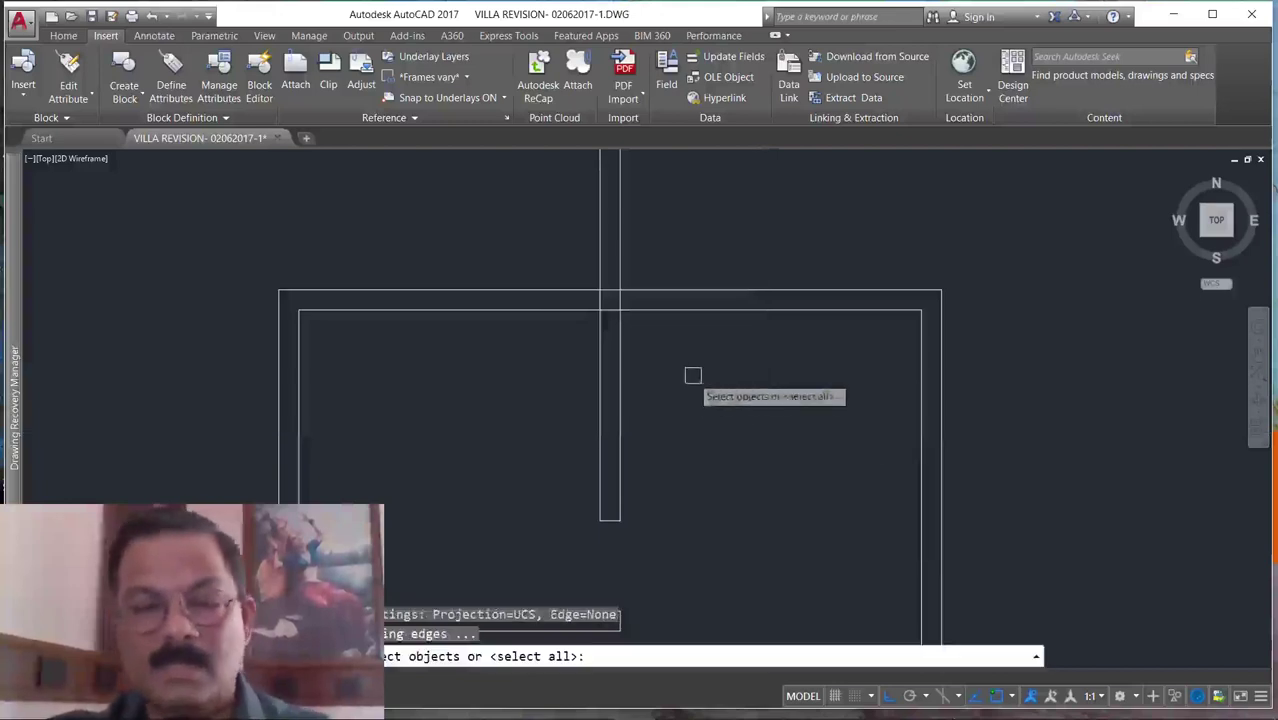
key(Escape)
scroll(713, 308, down, 4)
scroll(713, 308, up, 5)
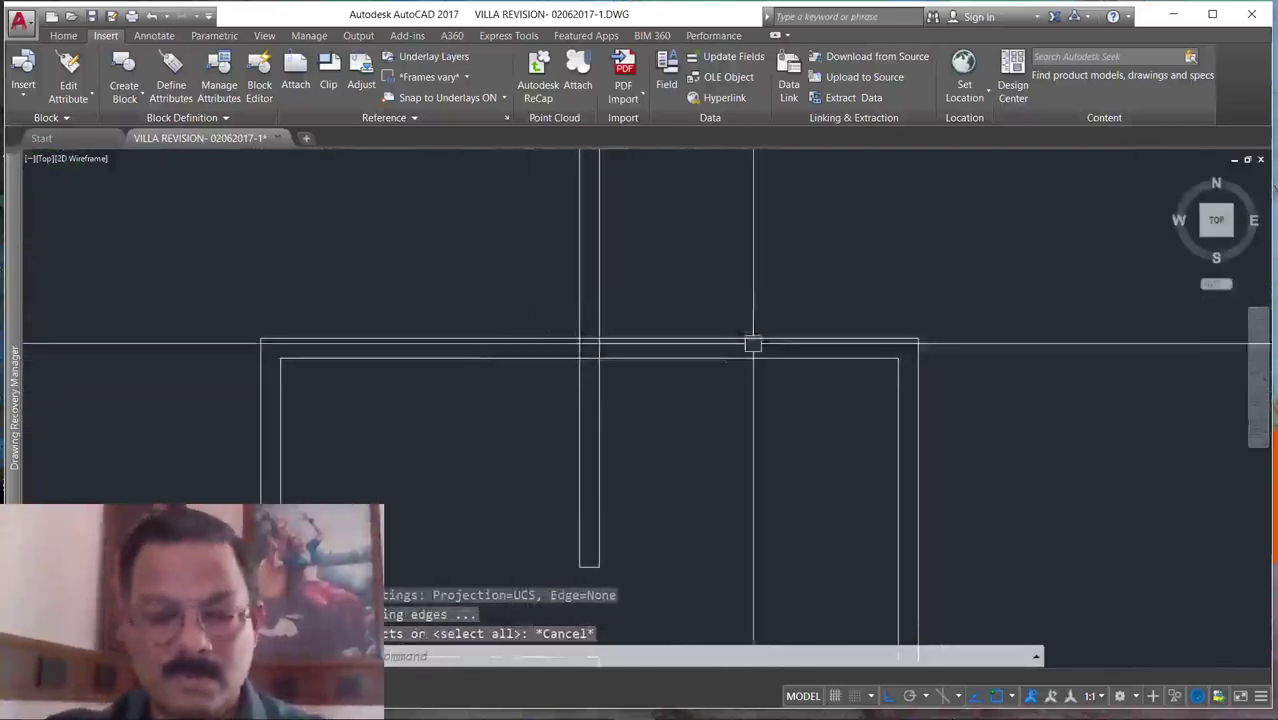
text(o)
key(Return)
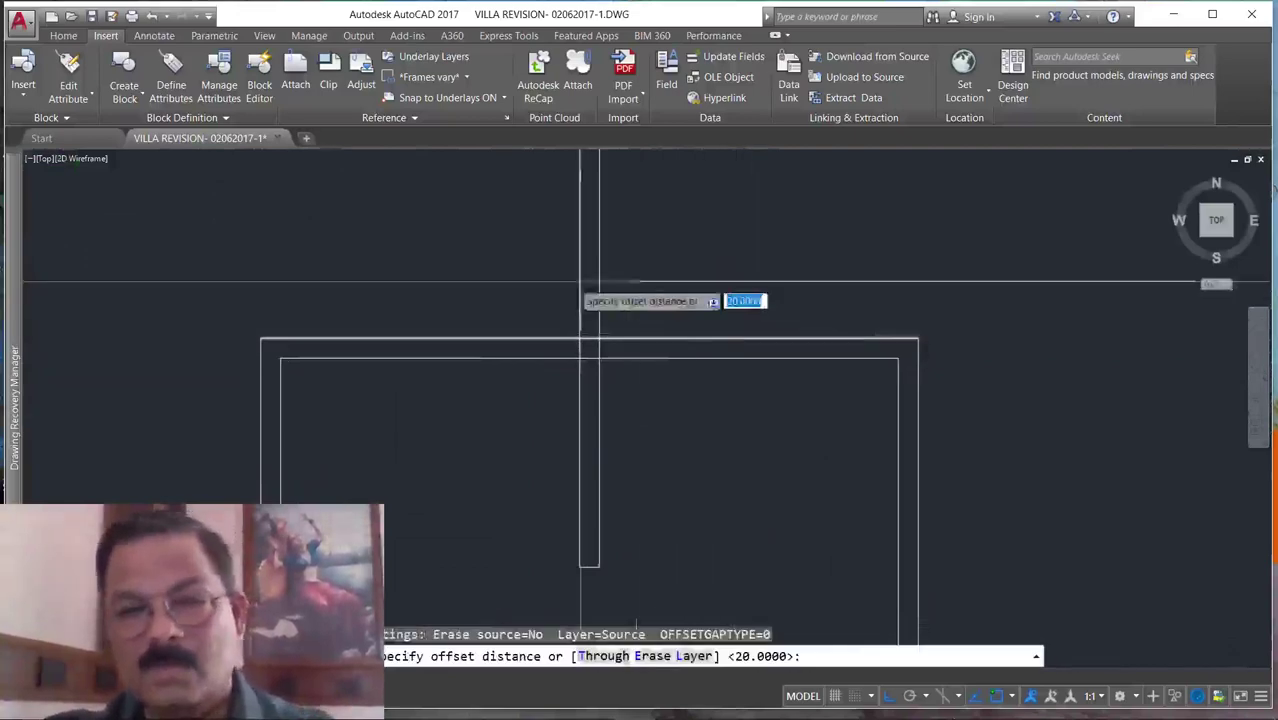
key(Escape)
scroll(556, 349, down, 5)
scroll(684, 311, up, 6)
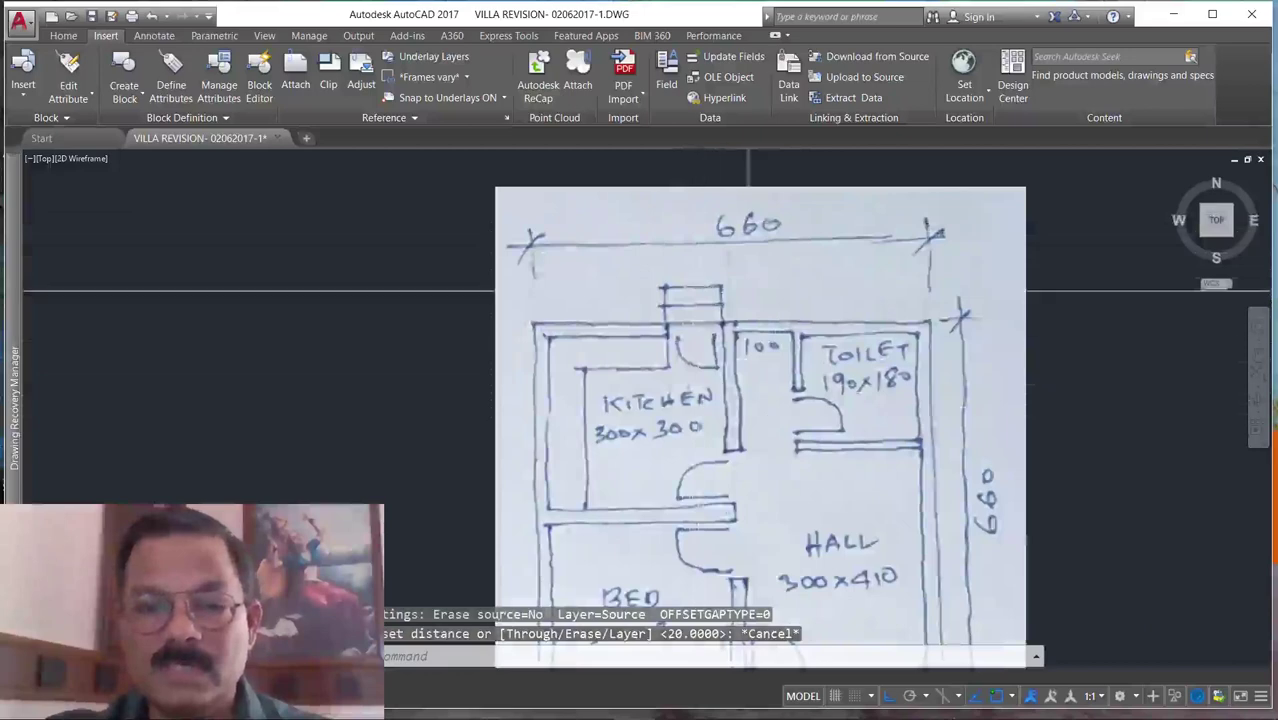
scroll(748, 292, down, 5)
scroll(665, 415, up, 8)
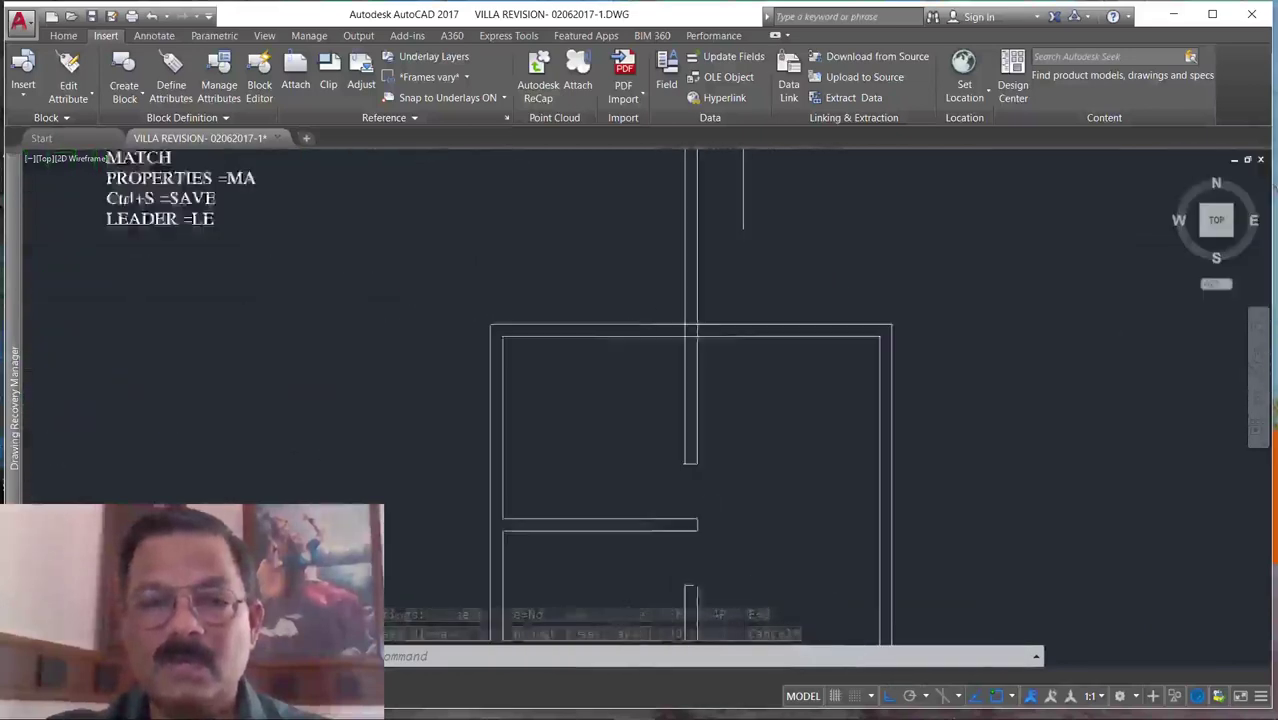
scroll(740, 345, up, 2)
Offset the vertical wall line 90 units to its left.
key(Return)
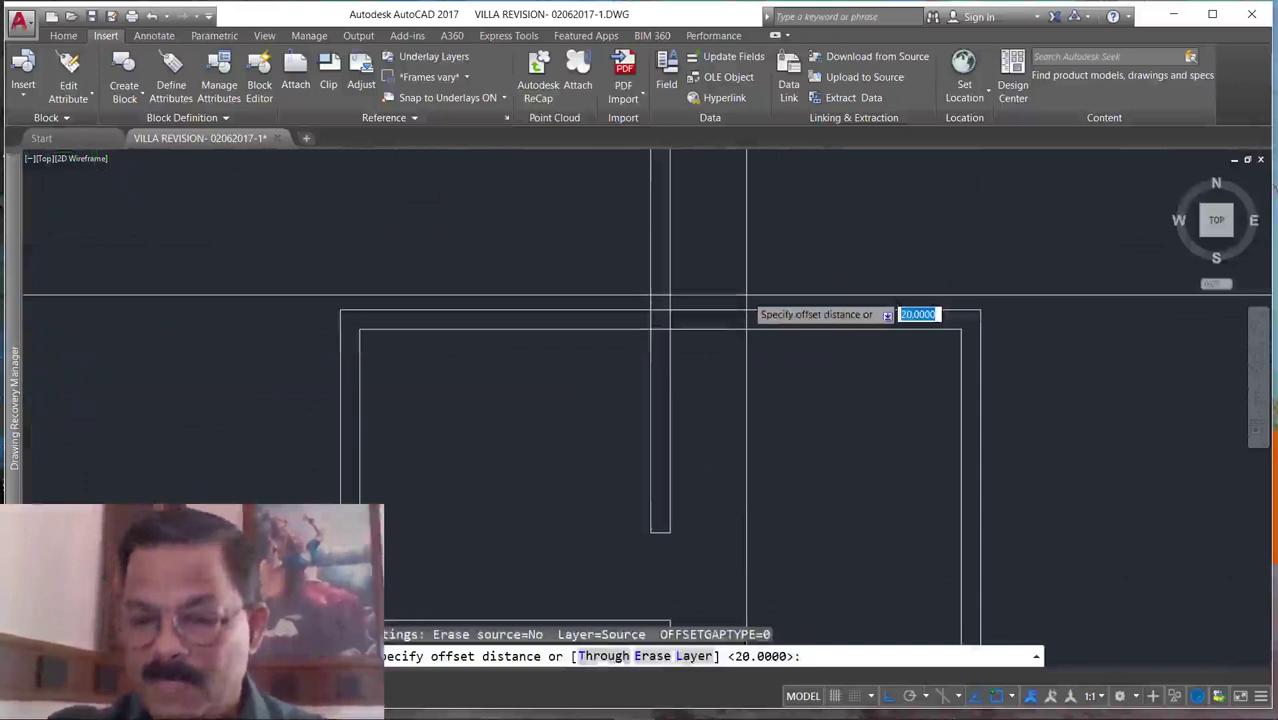
text(90)
key(Return)
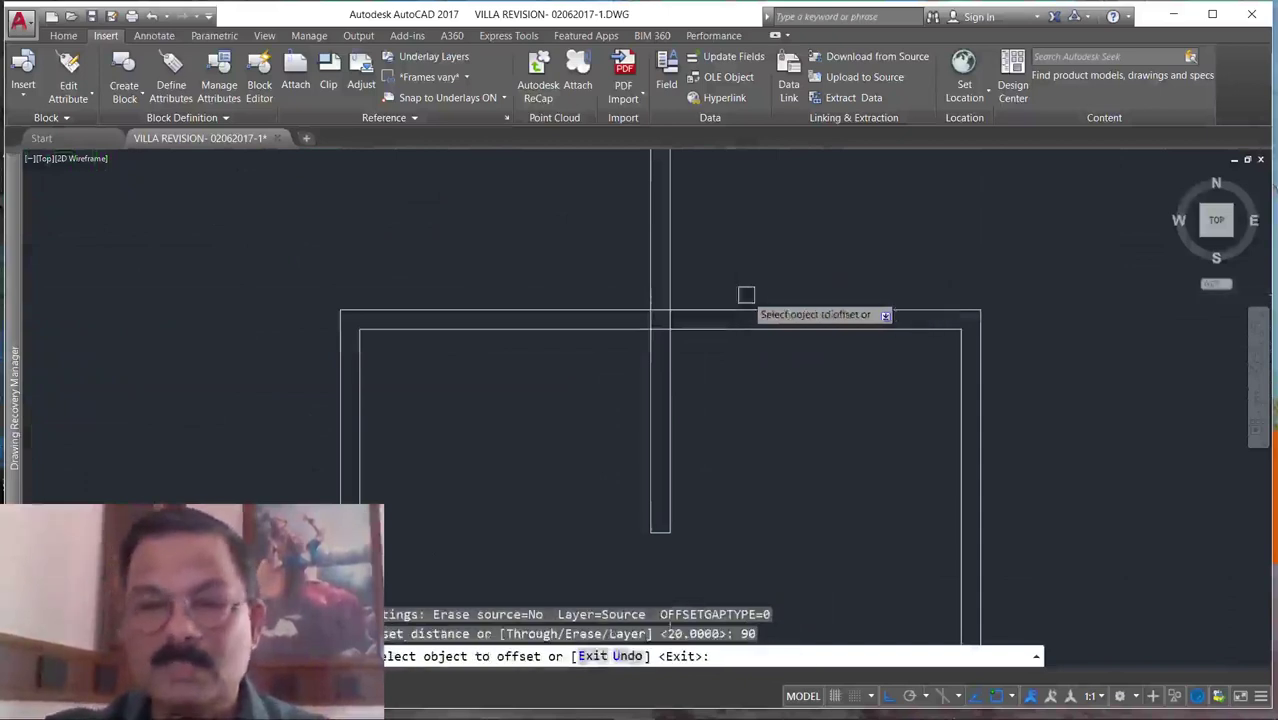
click(651, 378)
click(474, 405)
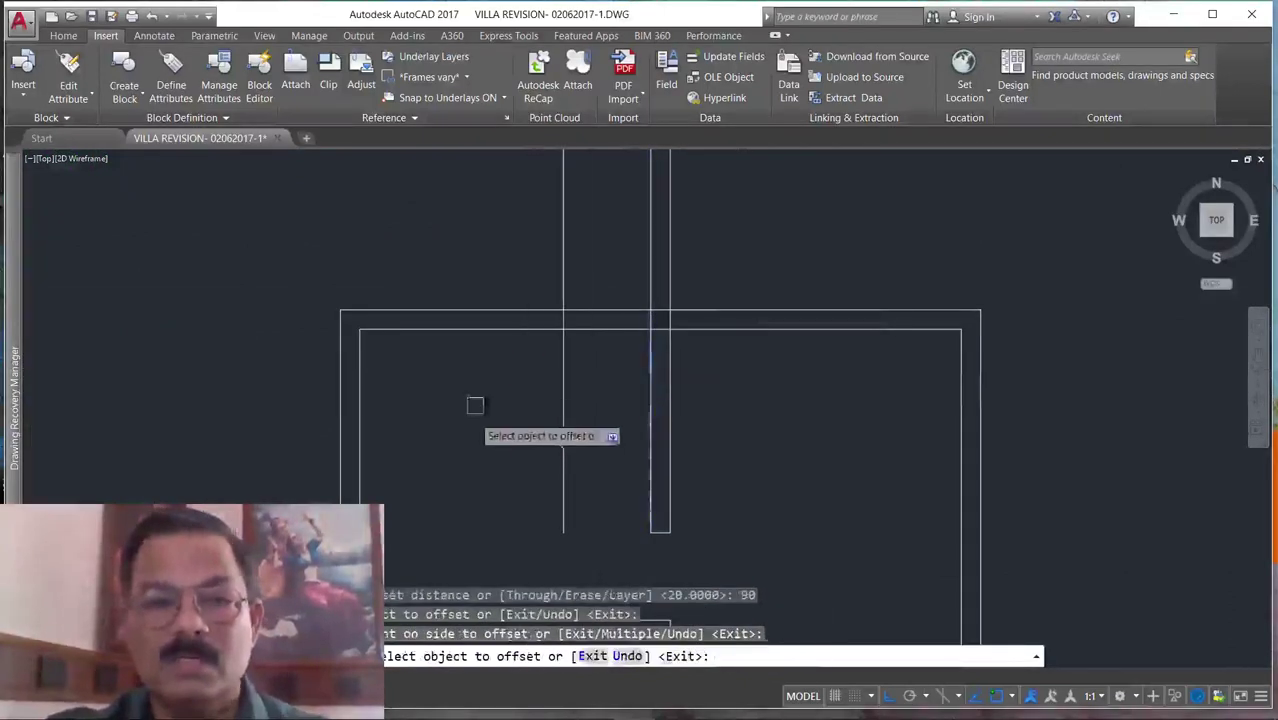
key(Escape)
scroll(615, 345, up, 2)
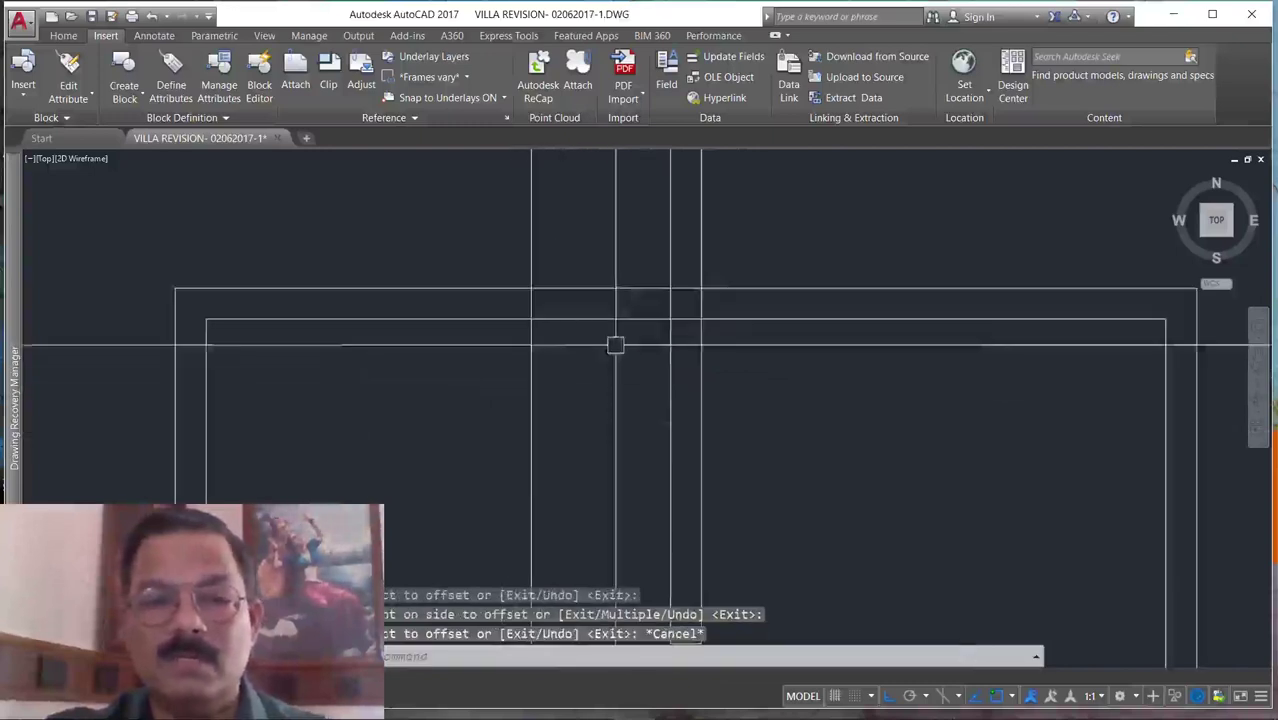
Trim the top wall between the new line and the vertical wall, removing leftover line ends.
text(tr)
key(Return)
click(762, 243)
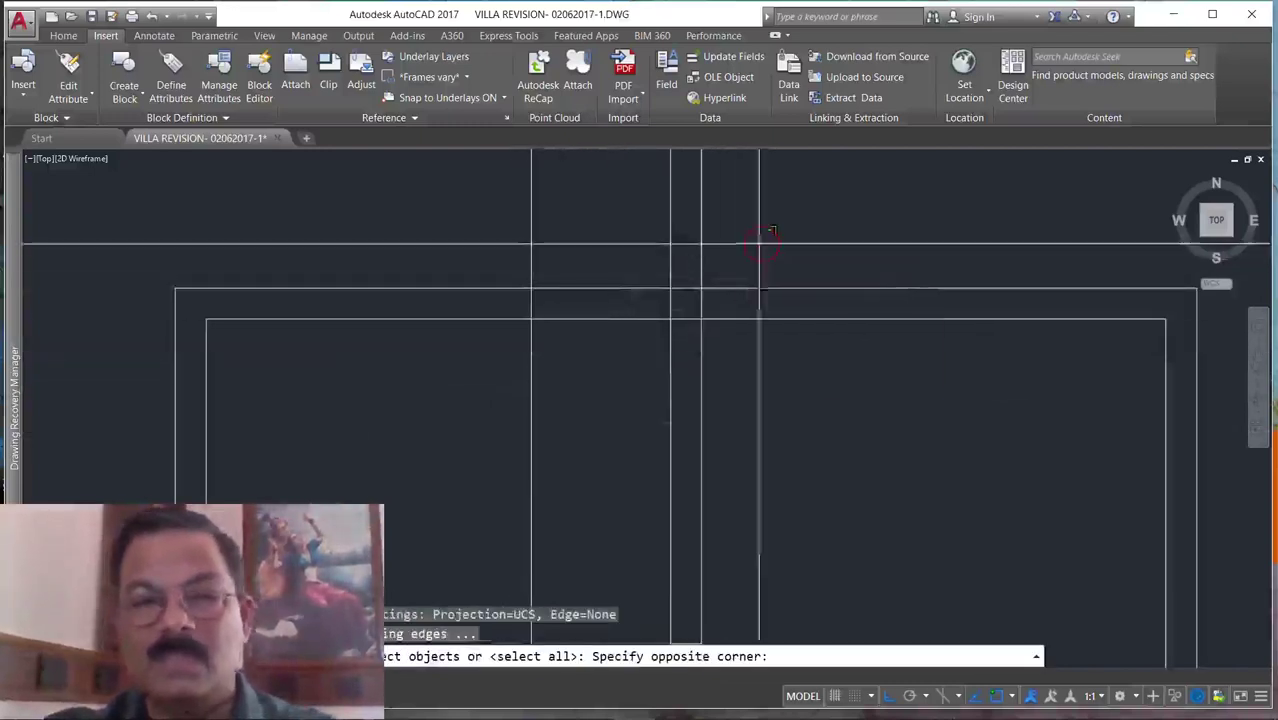
click(477, 388)
key(Return)
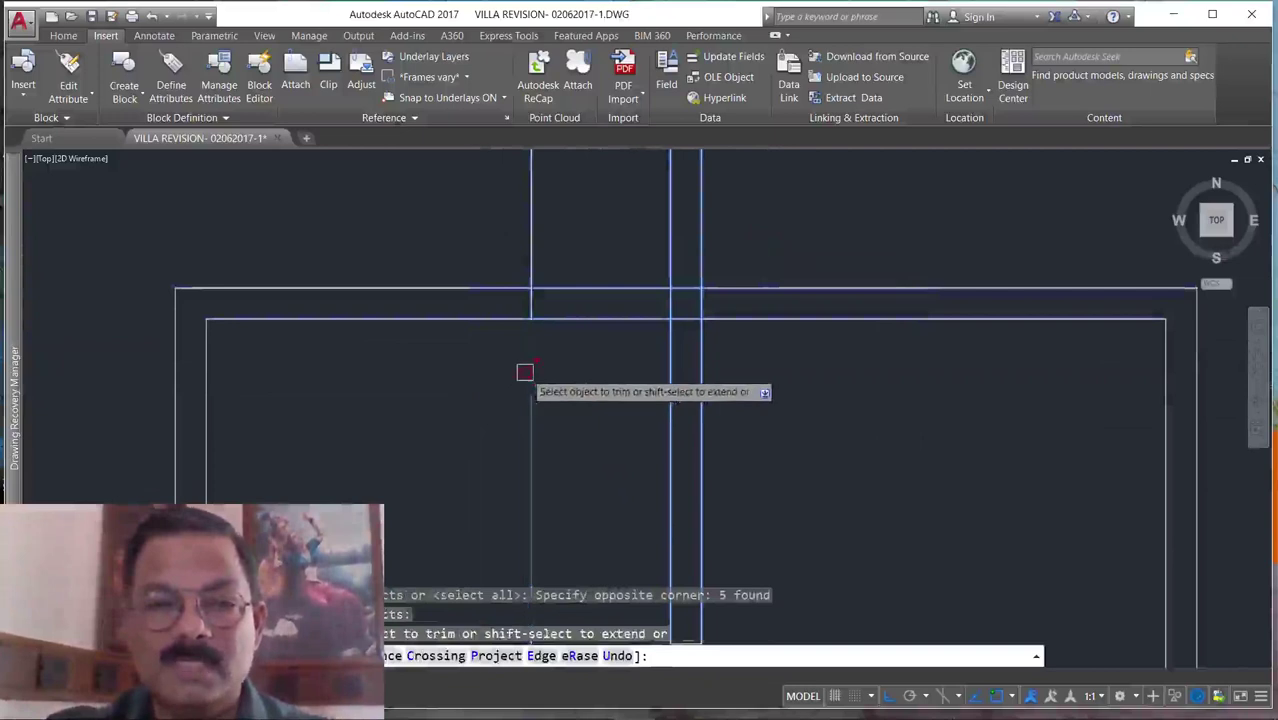
click(525, 372)
click(531, 272)
click(586, 292)
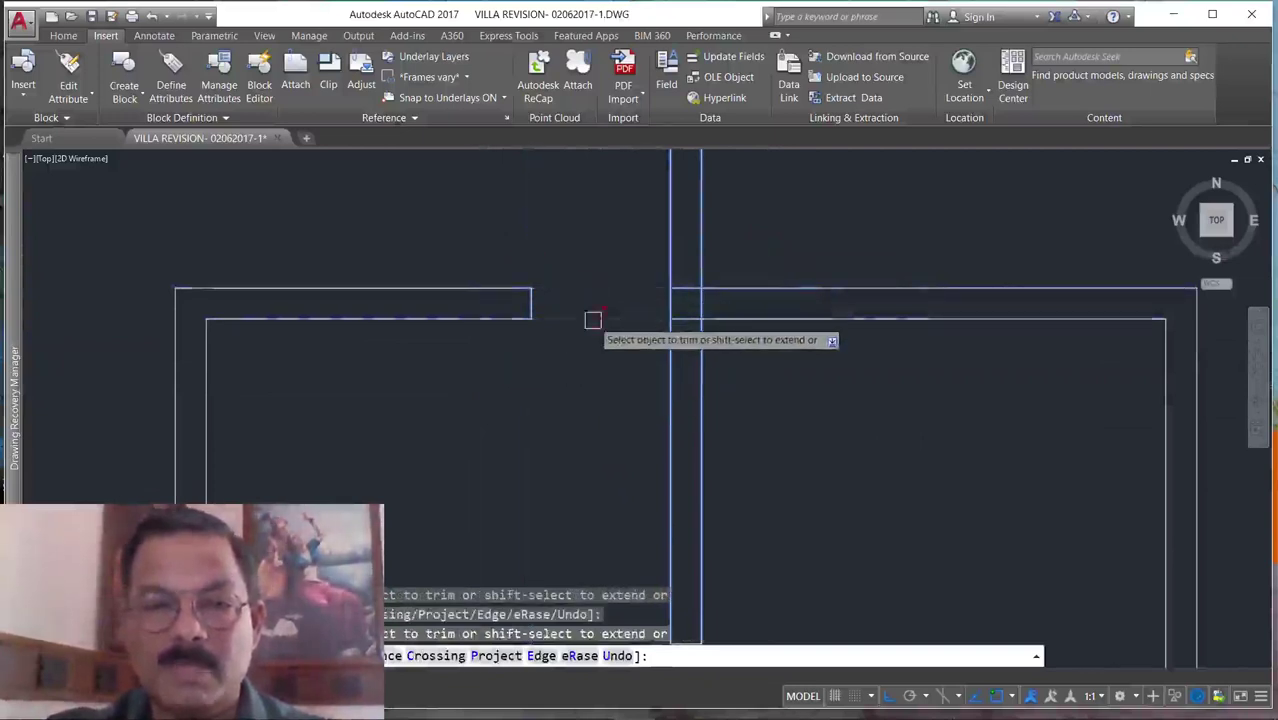
click(670, 264)
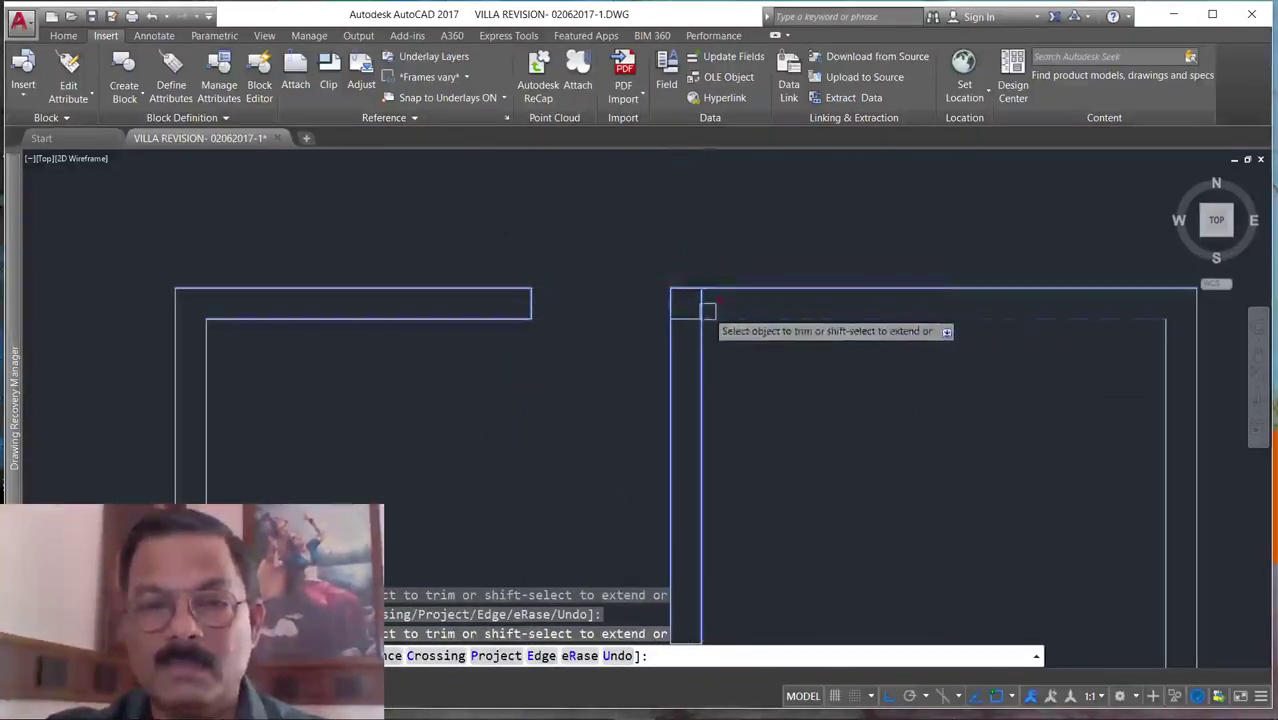
scroll(680, 280, down, 5)
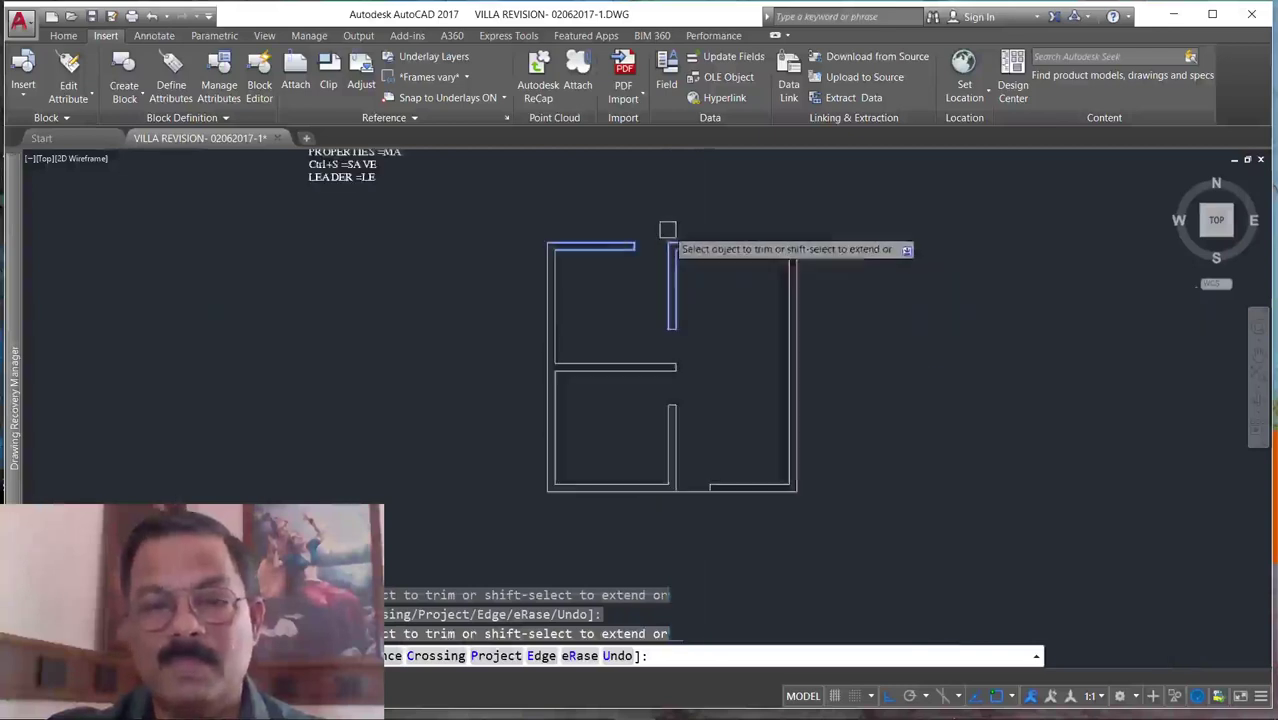
key(Escape)
Zoom in and out around the double-line wall outline to inspect the trimmed door gaps.
scroll(676, 391, down, 3)
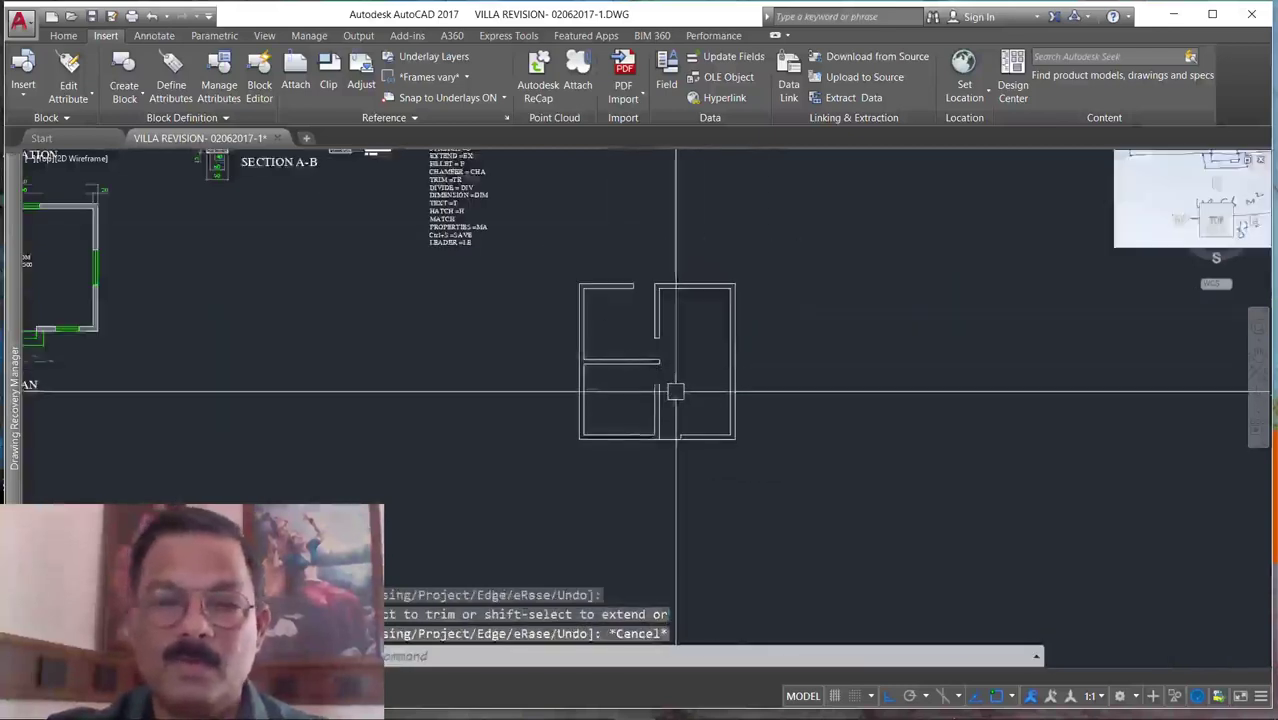
scroll(652, 375, up, 5)
scroll(588, 467, down, 2)
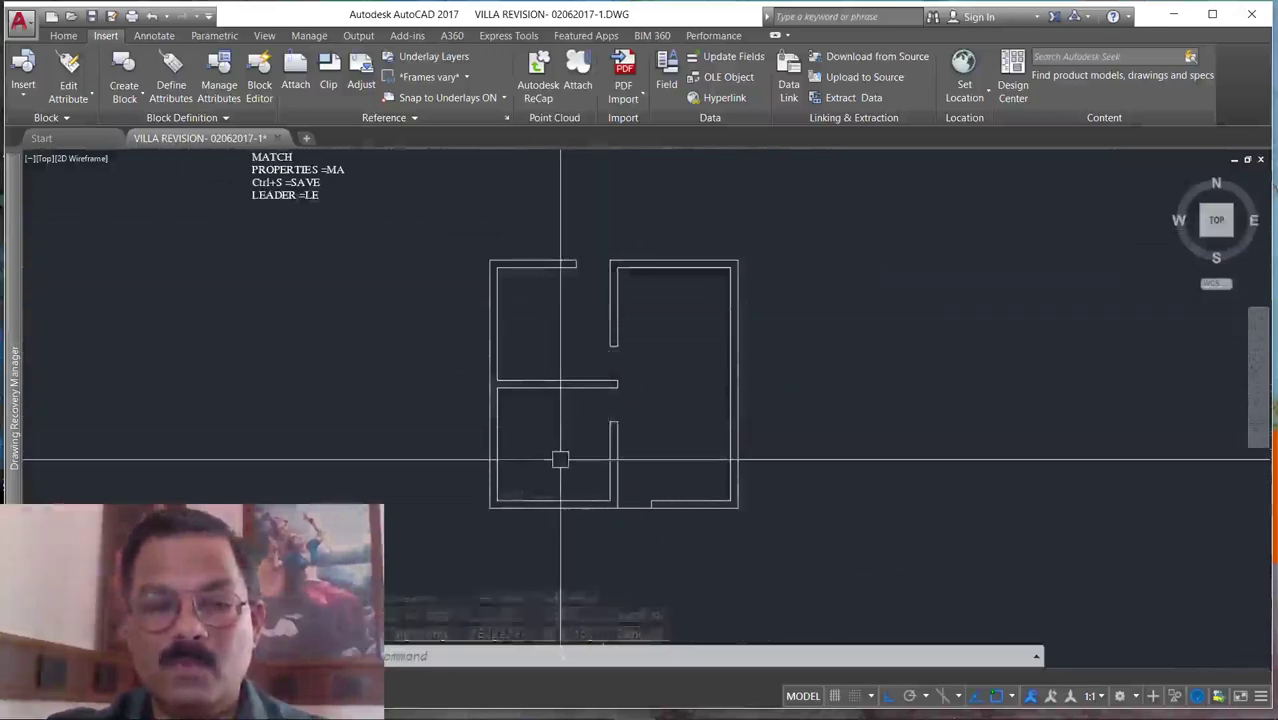
scroll(465, 320, down, 1)
scroll(605, 419, down, 3)
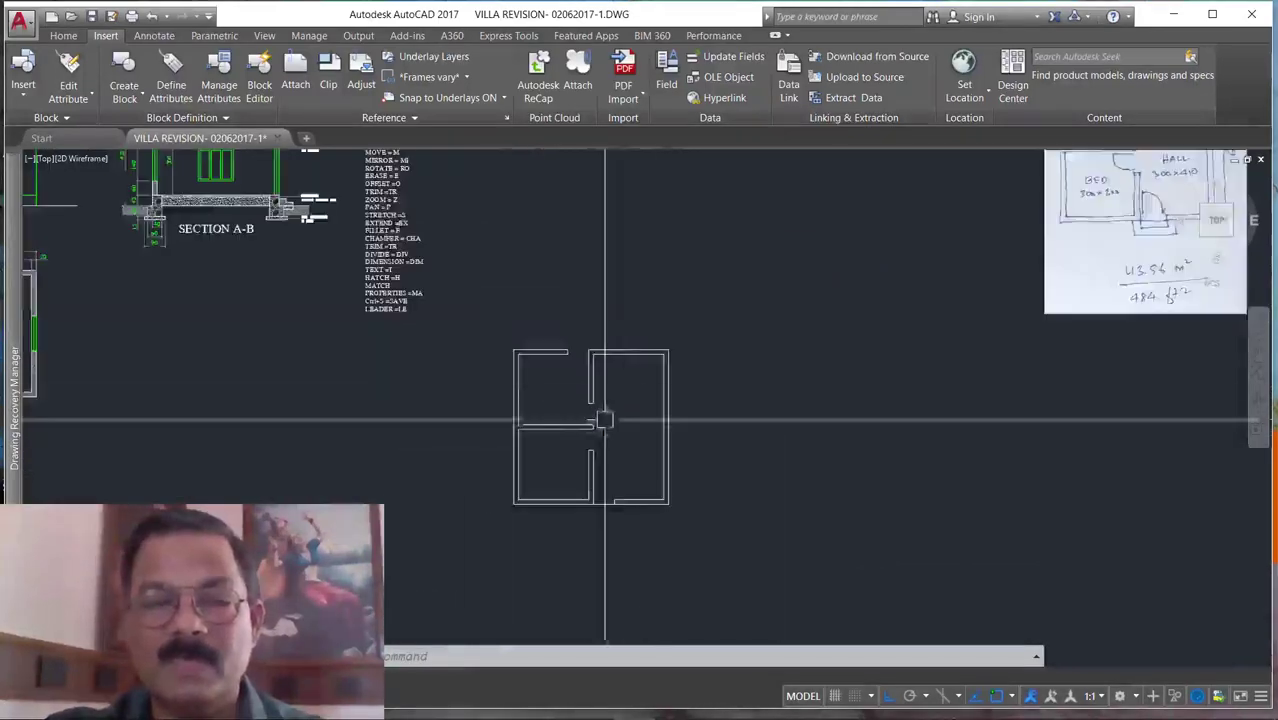
scroll(808, 331, up, 2)
scroll(808, 331, down, 2)
scroll(1000, 240, up, 6)
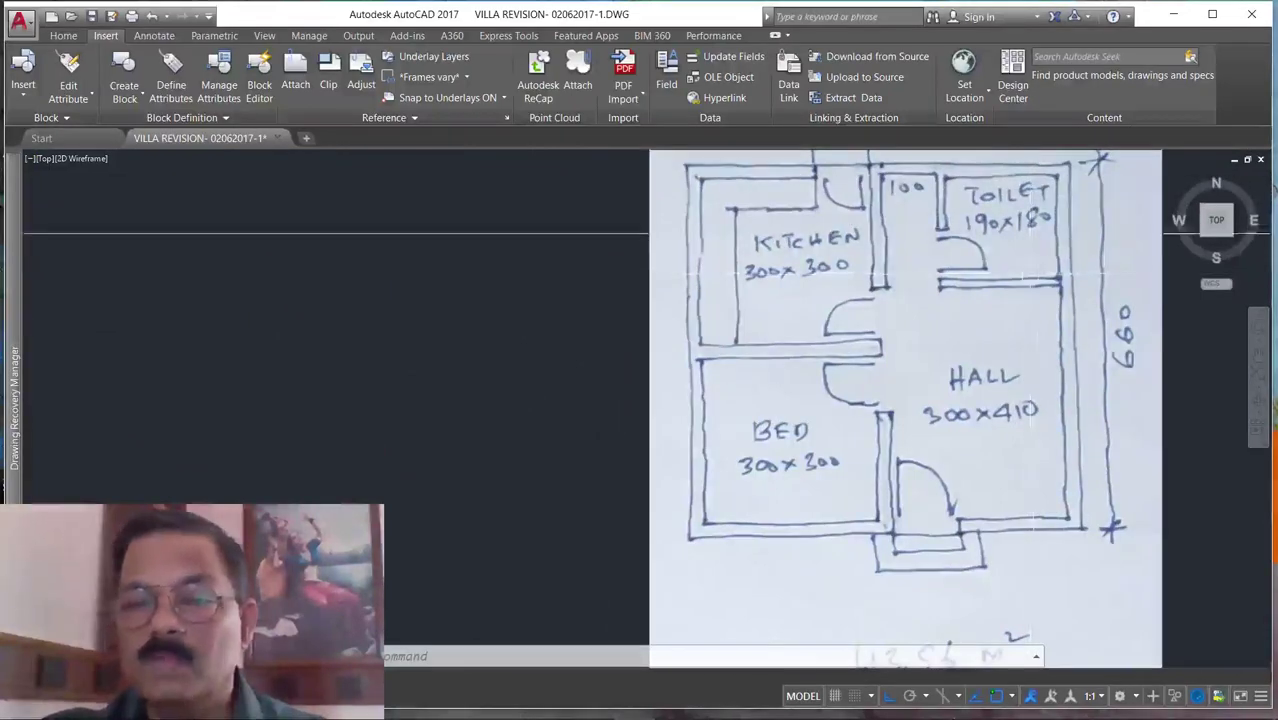
scroll(1058, 234, down, 6)
scroll(610, 440, up, 5)
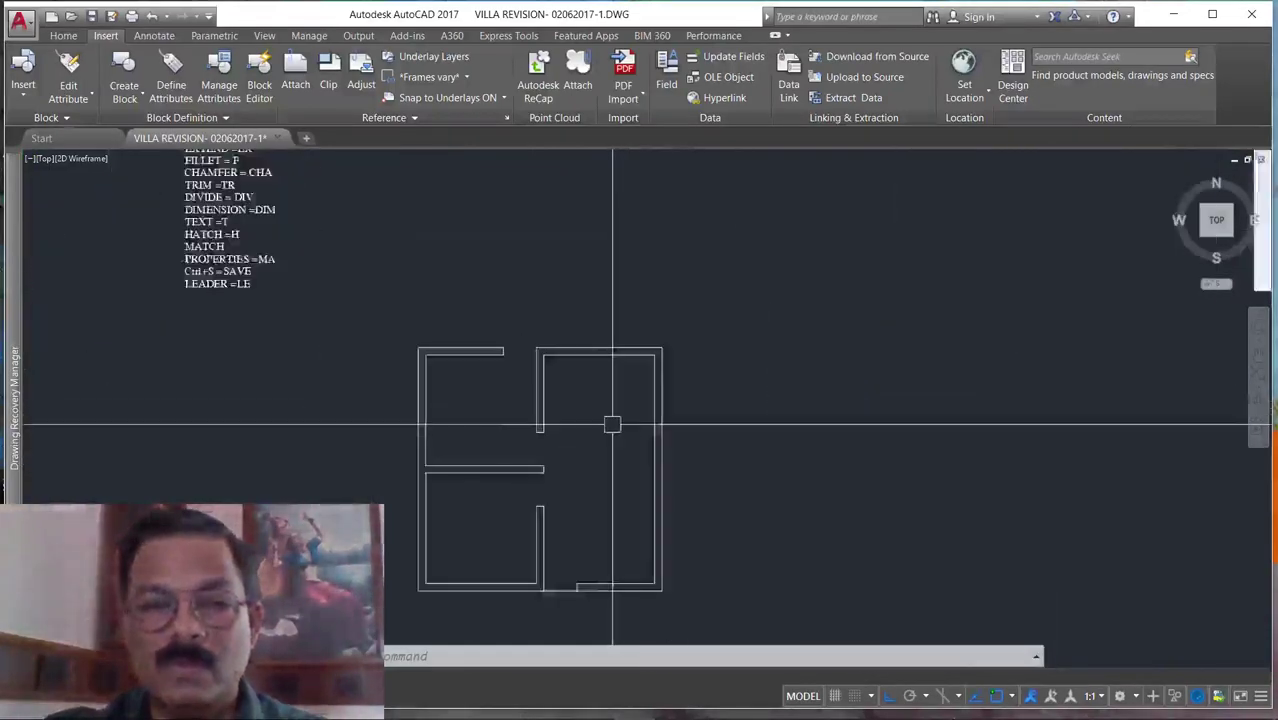
scroll(612, 425, up, 2)
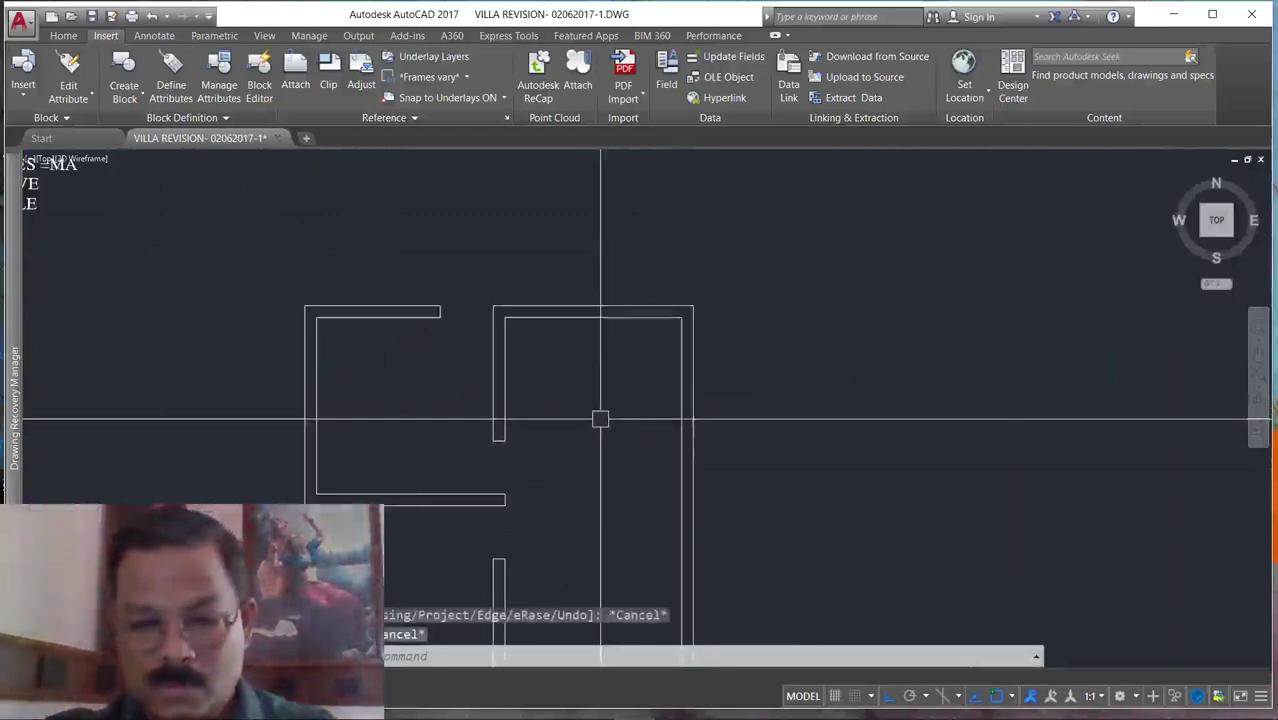
Offset the right room's inner top wall line 180 downward.
text(o)
key(Return)
scroll(598, 418, up, 2)
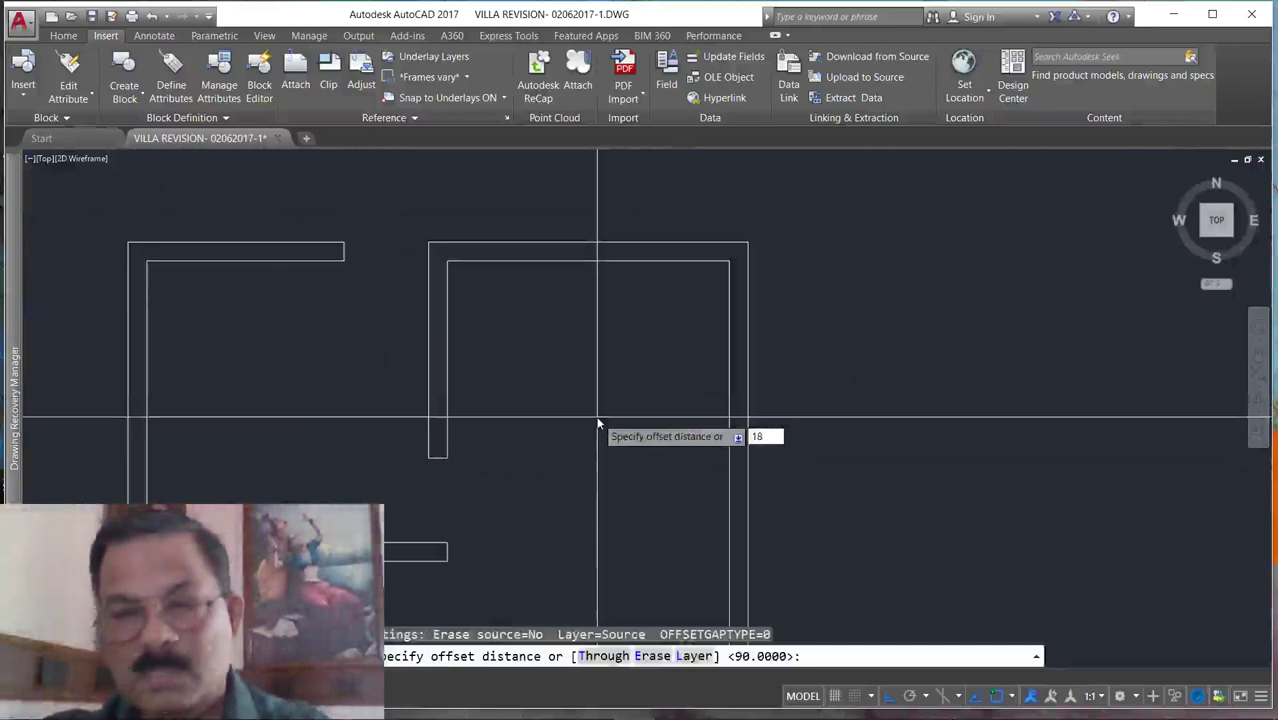
text(180)
key(Return)
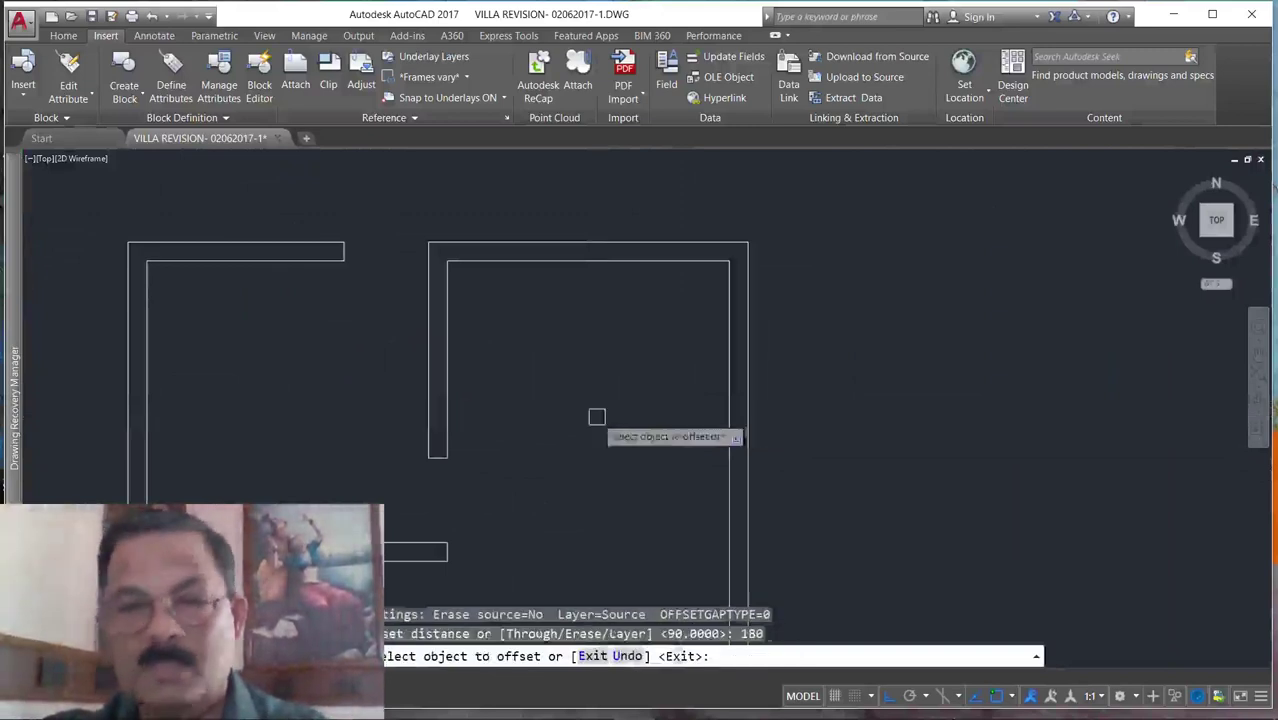
click(653, 261)
click(652, 462)
scroll(600, 478, down, 2)
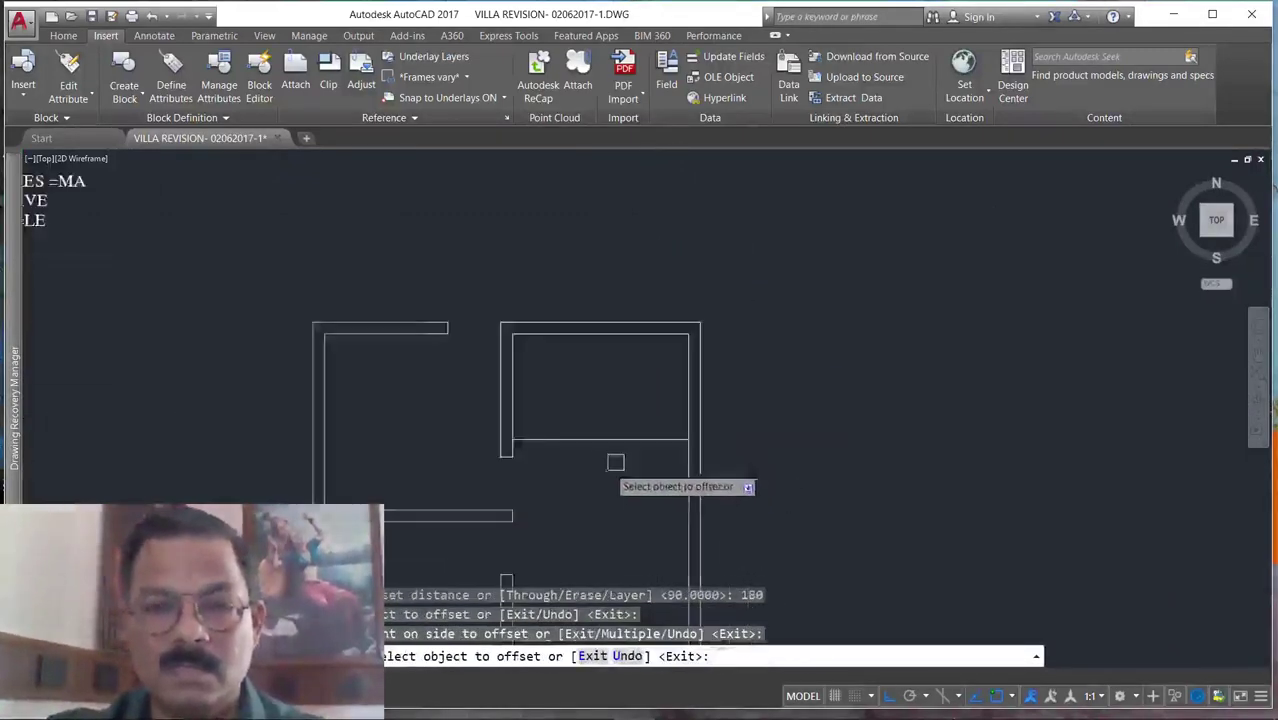
scroll(594, 479, up, 3)
scroll(618, 481, down, 1)
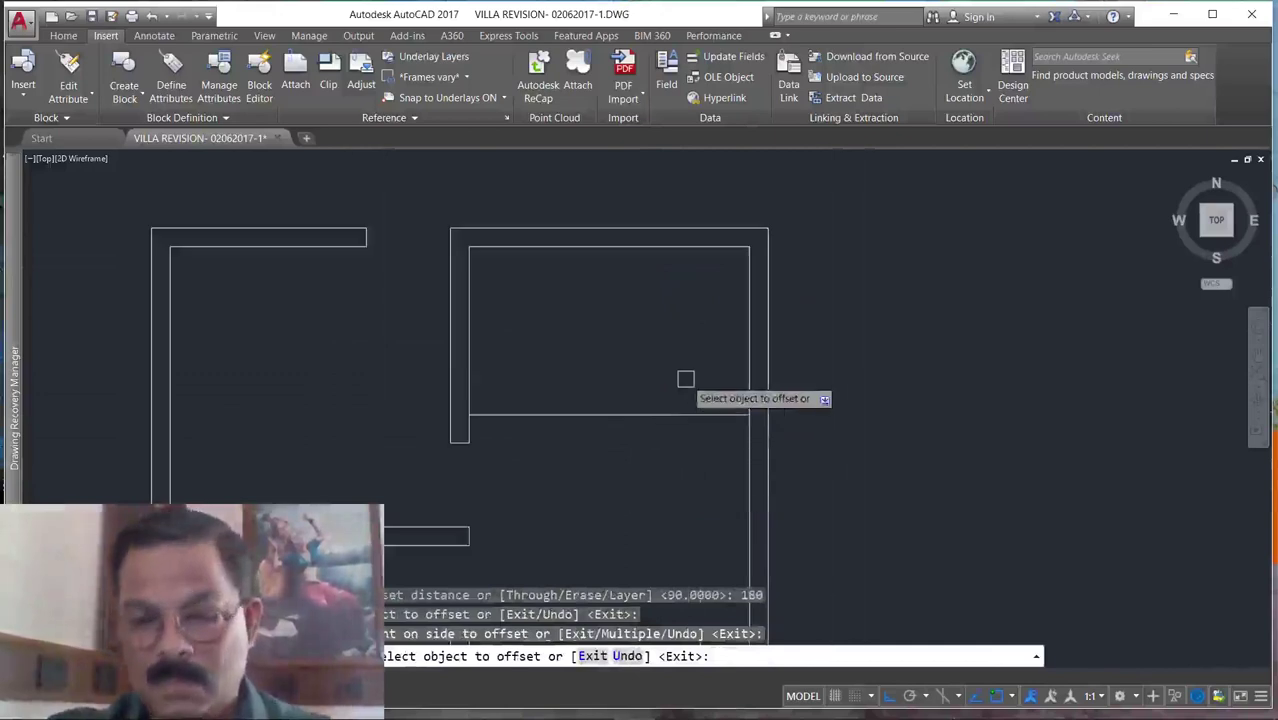
key(Return)
key(Return)
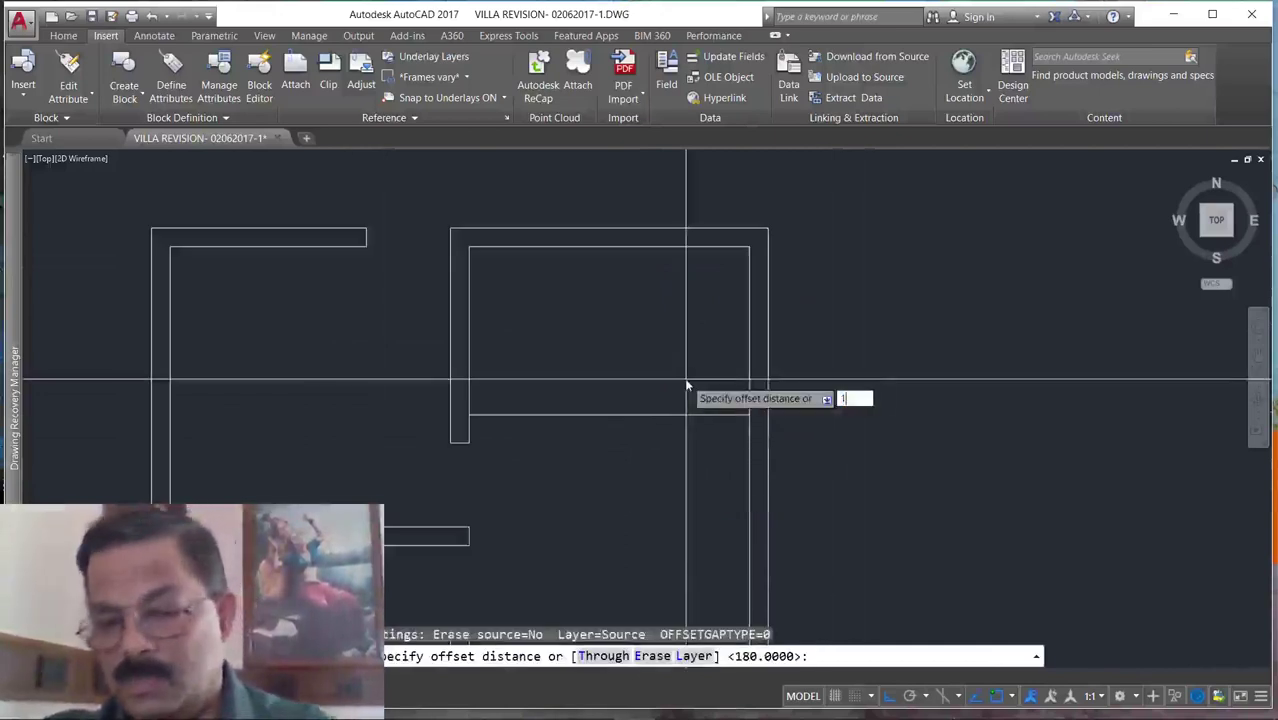
Offset the inner right wall line 190 to the left.
key(Return)
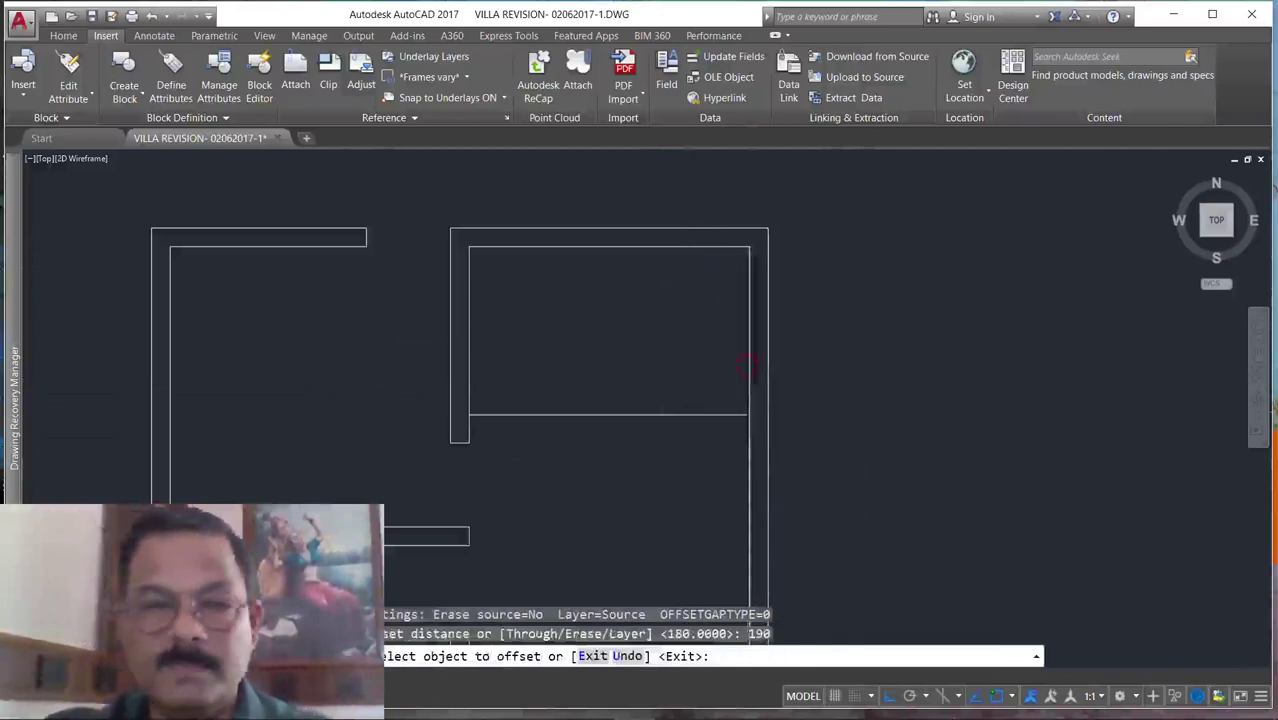
click(748, 368)
click(619, 381)
scroll(606, 380, up, 2)
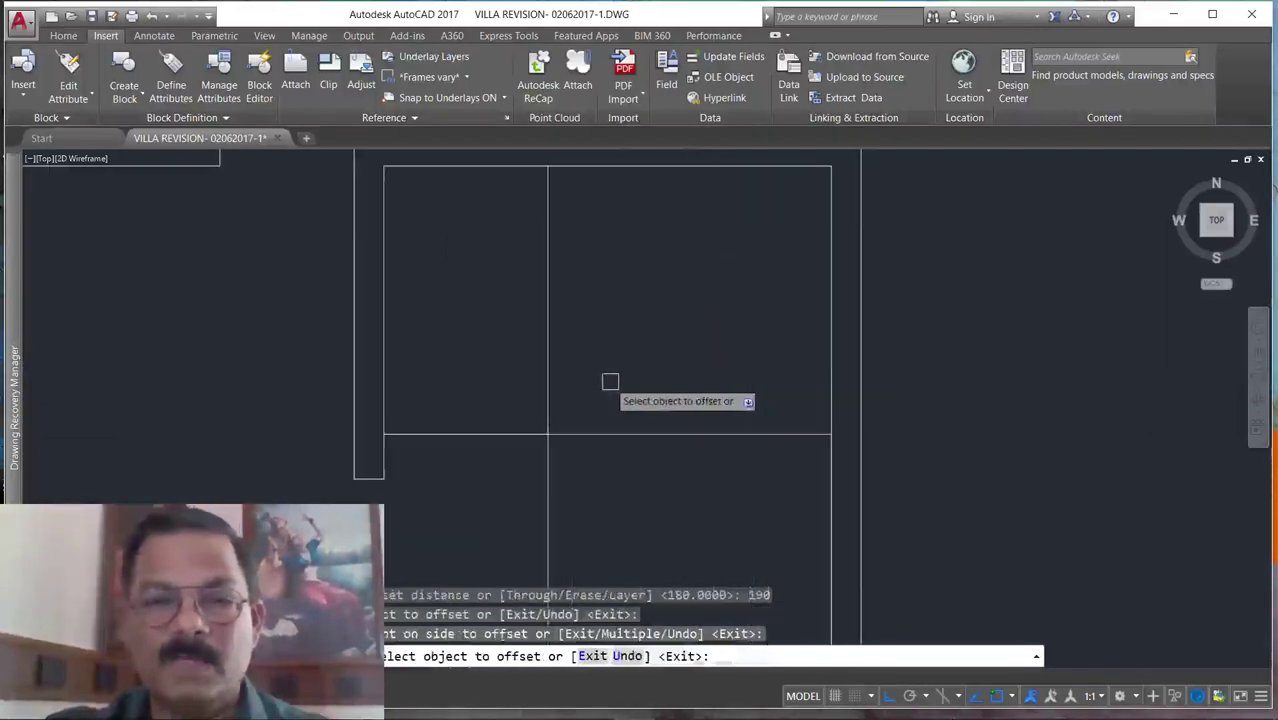
key(Escape)
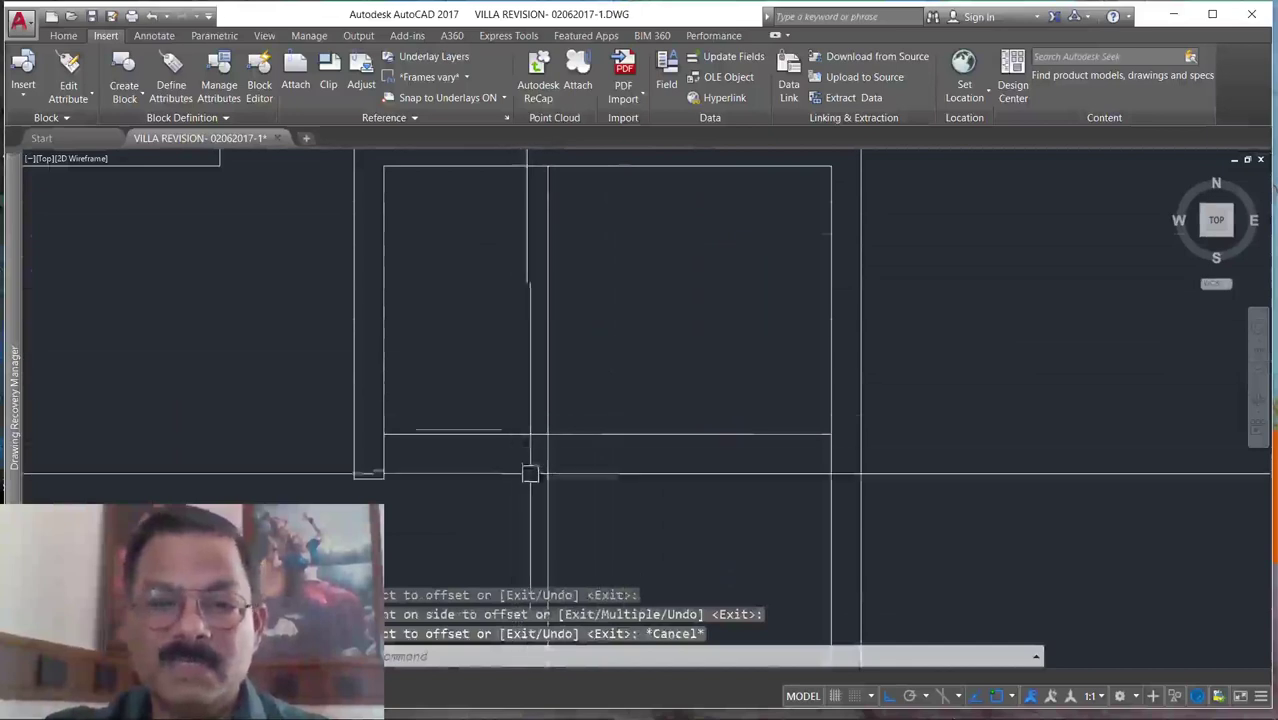
key(Escape)
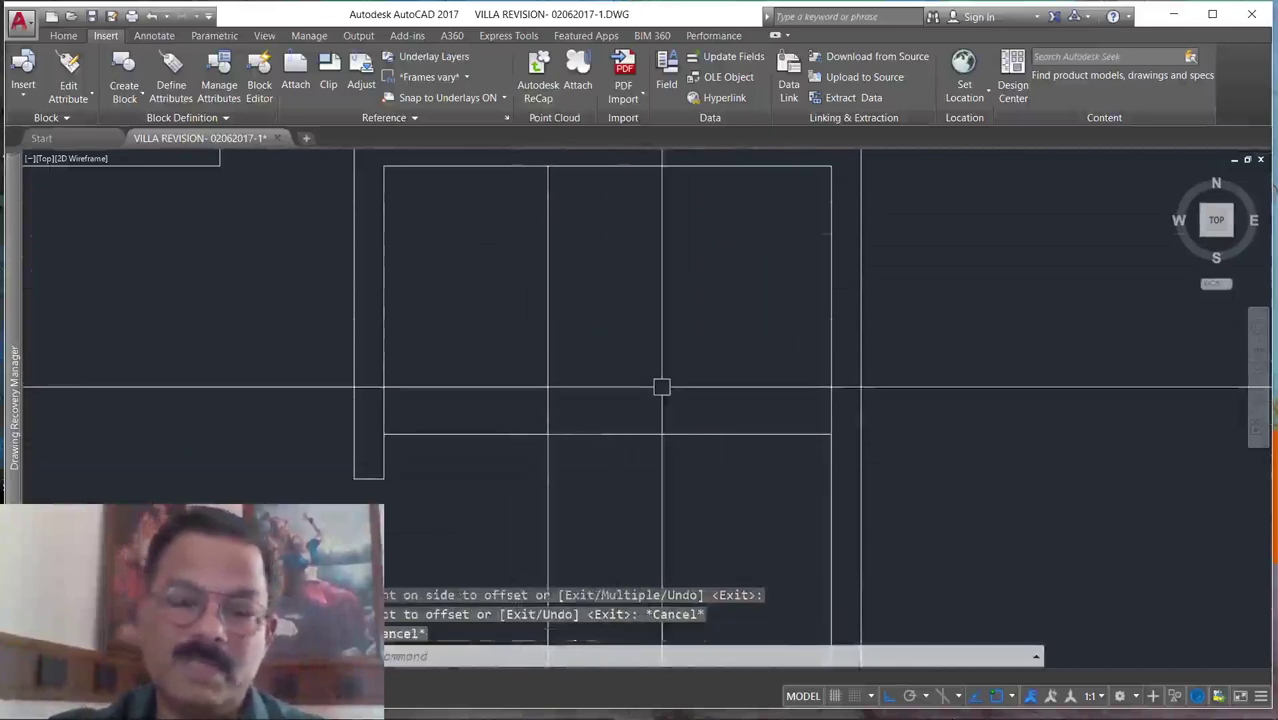
scroll(660, 383, down, 2)
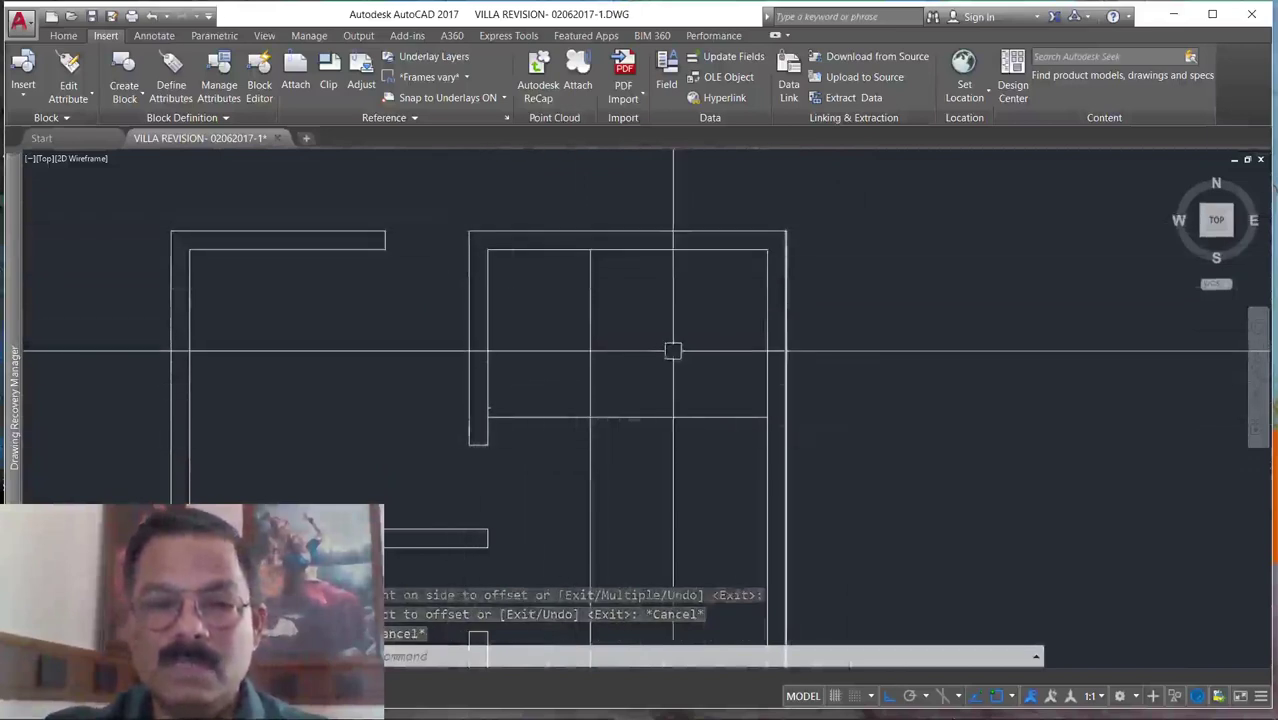
scroll(668, 347, up, 2)
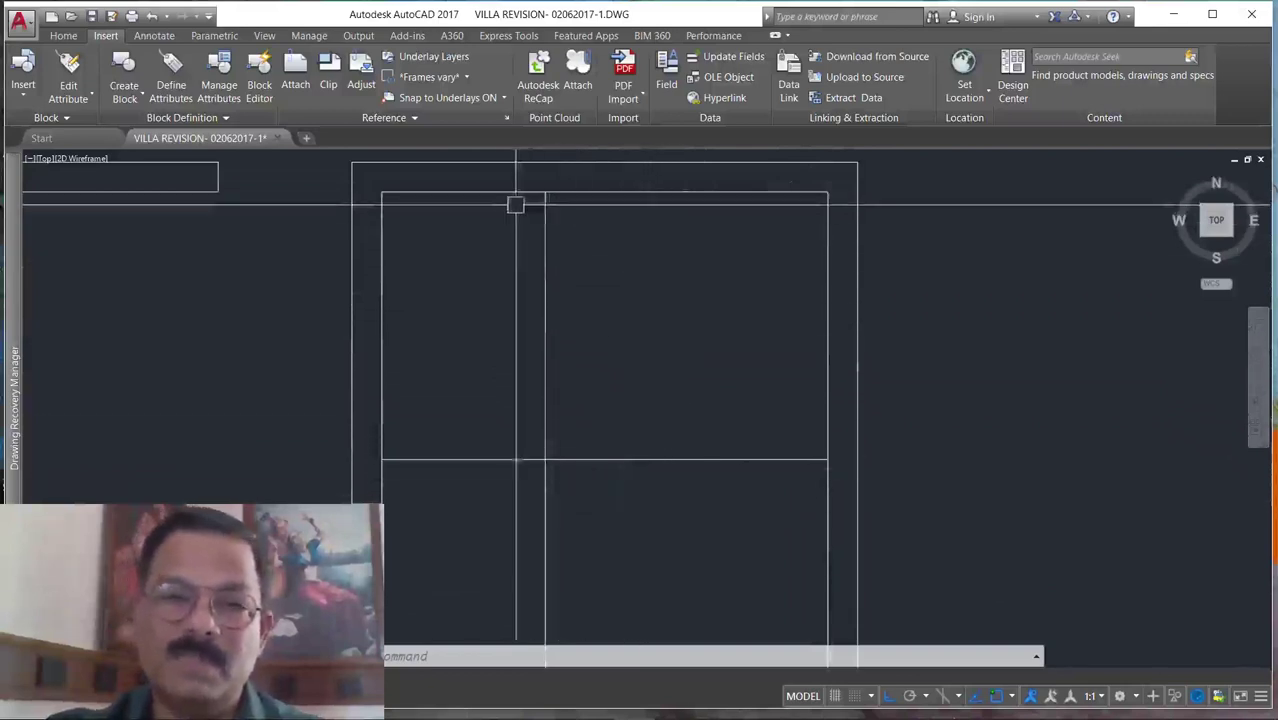
Offset the new horizontal partition line 10 downward and the vertical one 10 to the right.
key(Escape)
key(Escape)
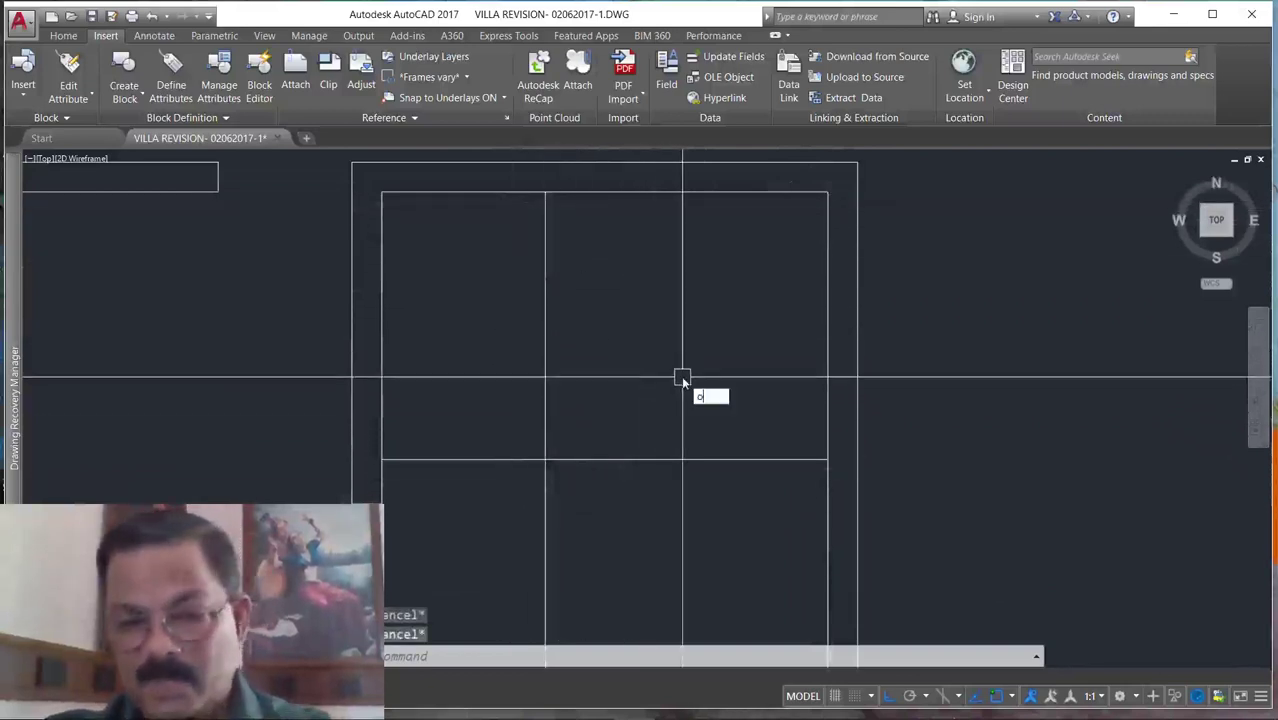
key(Return)
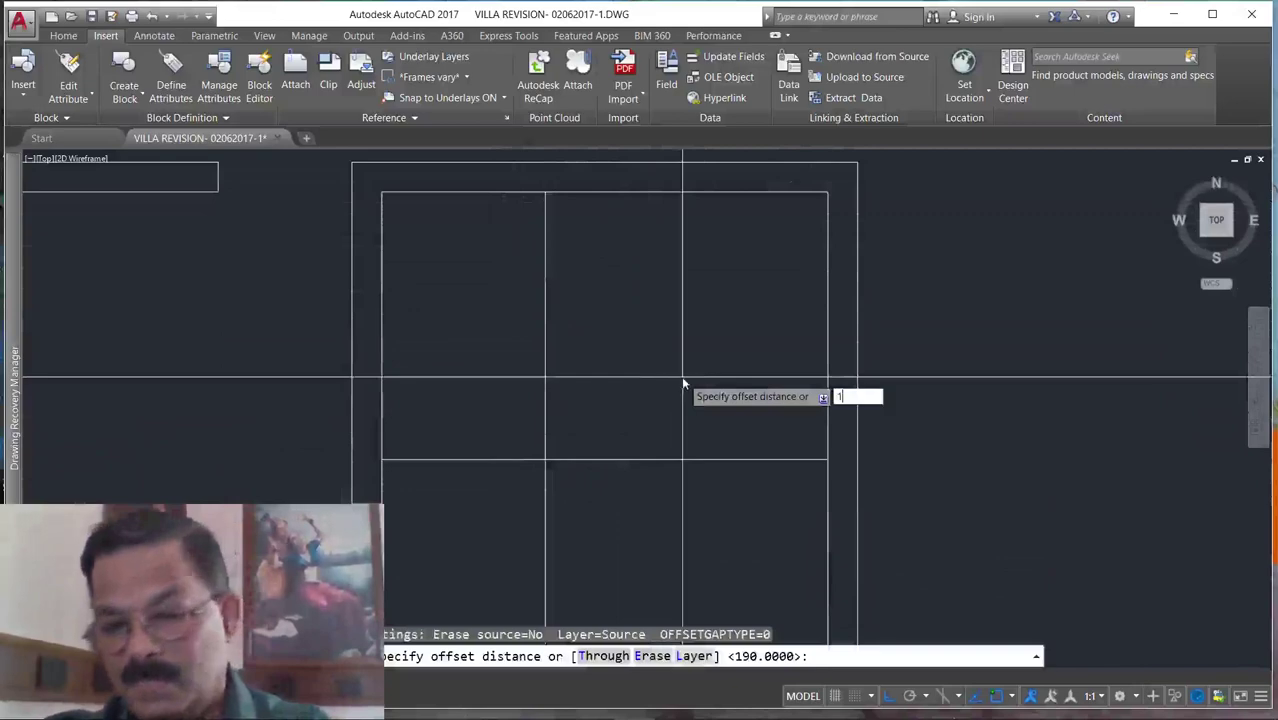
key(Return)
click(684, 460)
click(686, 466)
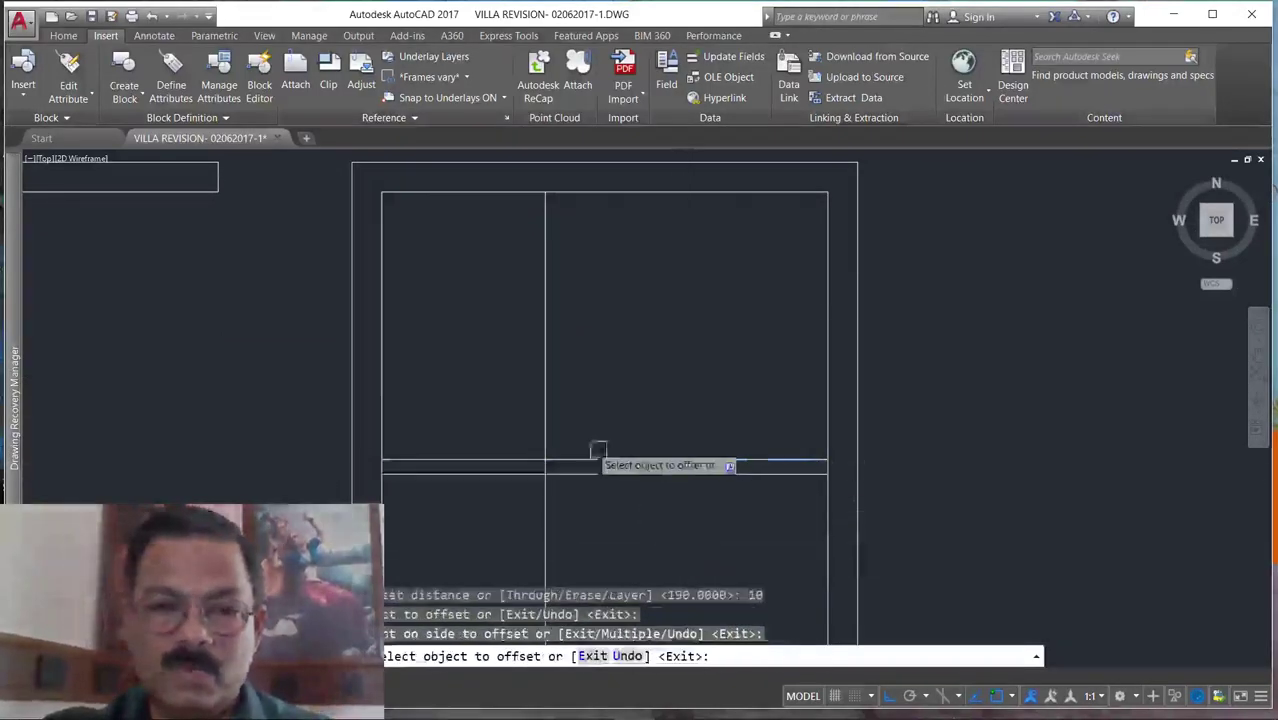
click(550, 404)
click(590, 505)
scroll(582, 500, up, 3)
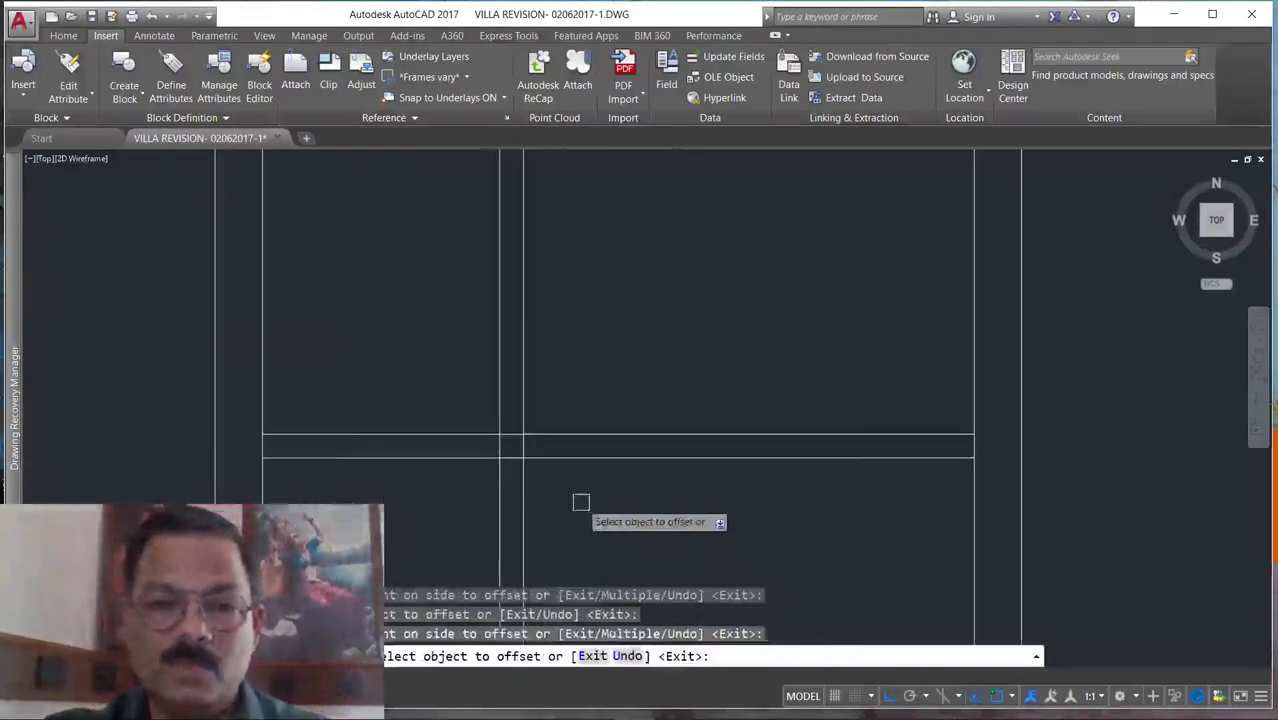
key(Escape)
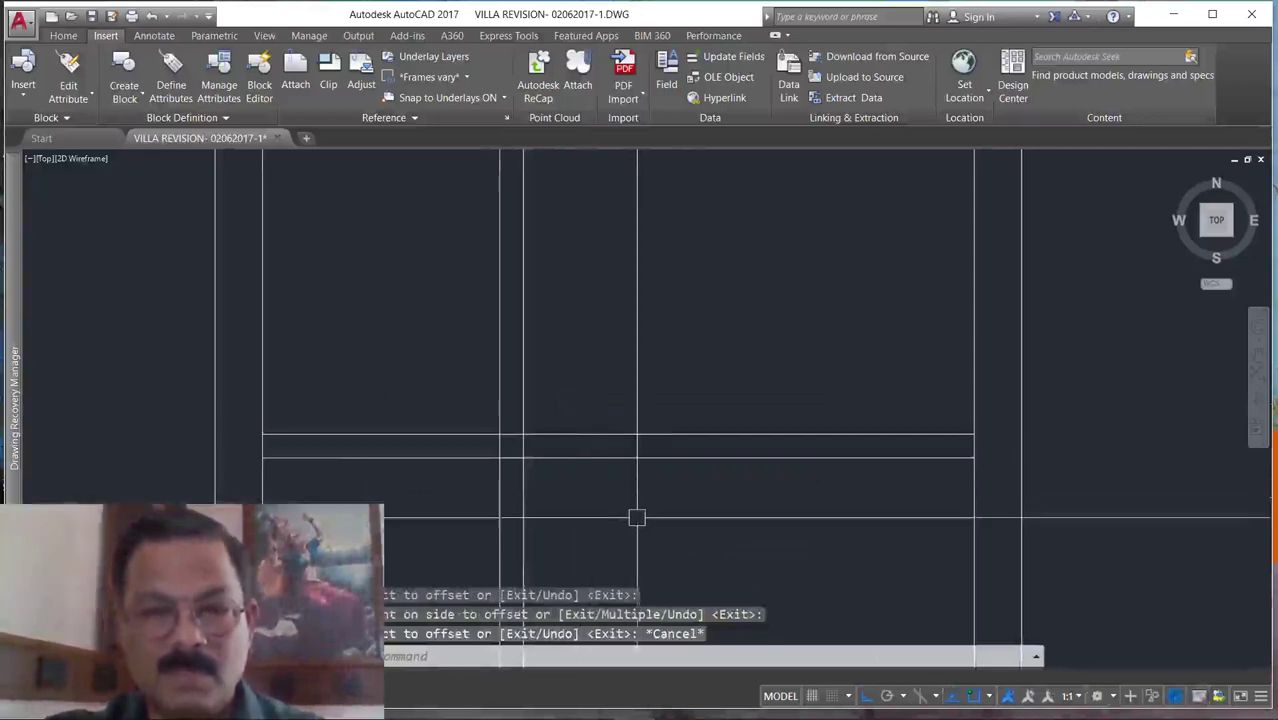
scroll(637, 517, down, 3)
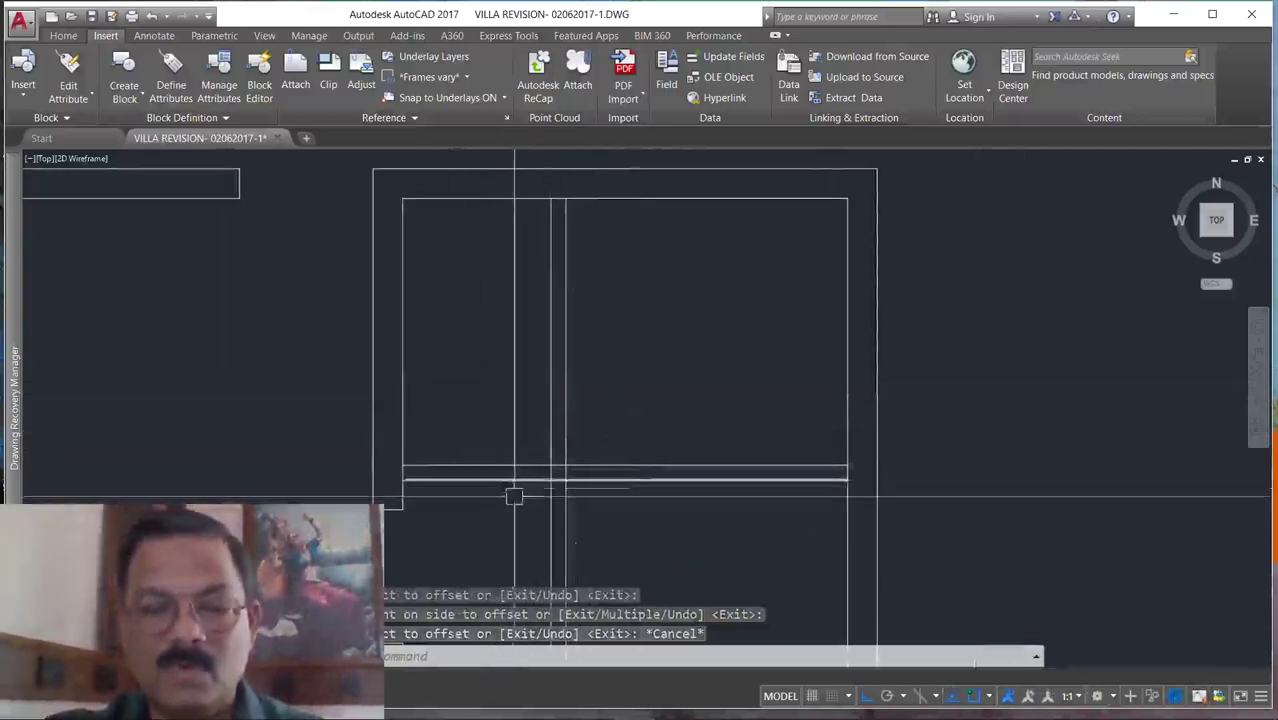
scroll(540, 494, up, 1)
scroll(600, 445, down, 4)
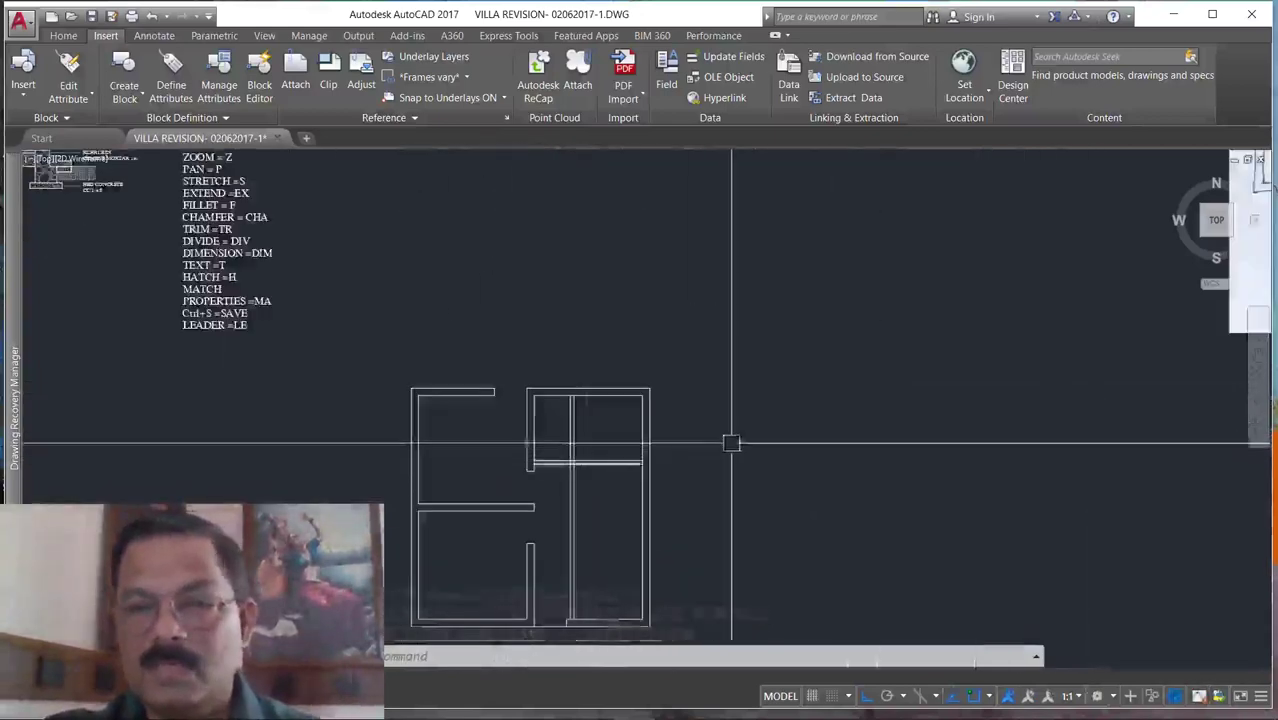
Zoom out to check the hand-drawn sketch, then zoom back to the plan.
scroll(609, 430, down, 3)
scroll(1018, 354, up, 5)
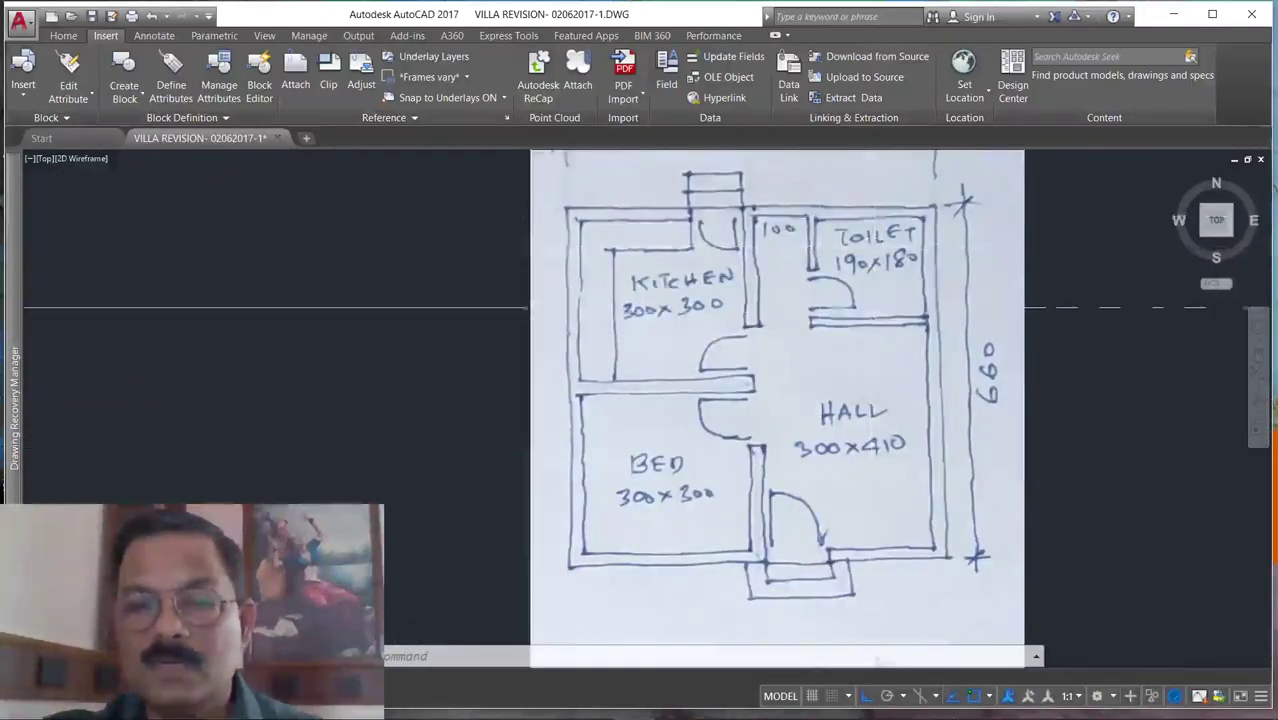
scroll(870, 285, down, 4)
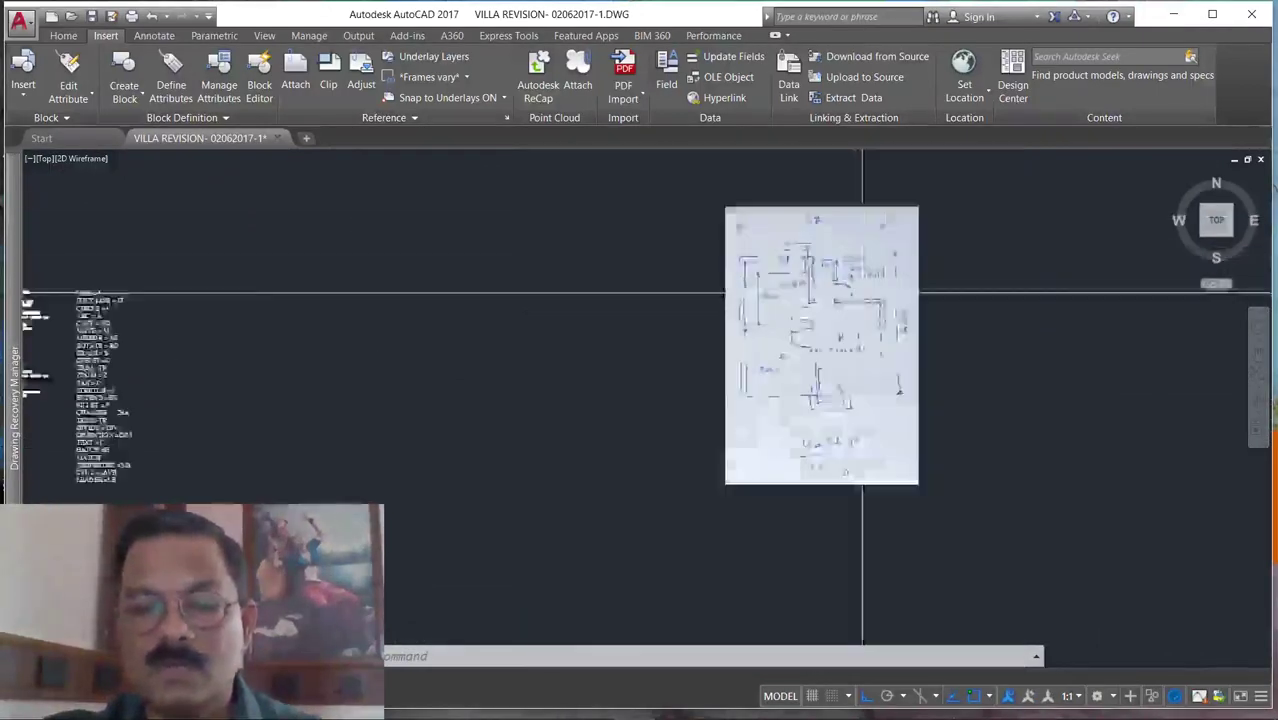
scroll(662, 388, up, 4)
scroll(694, 380, up, 4)
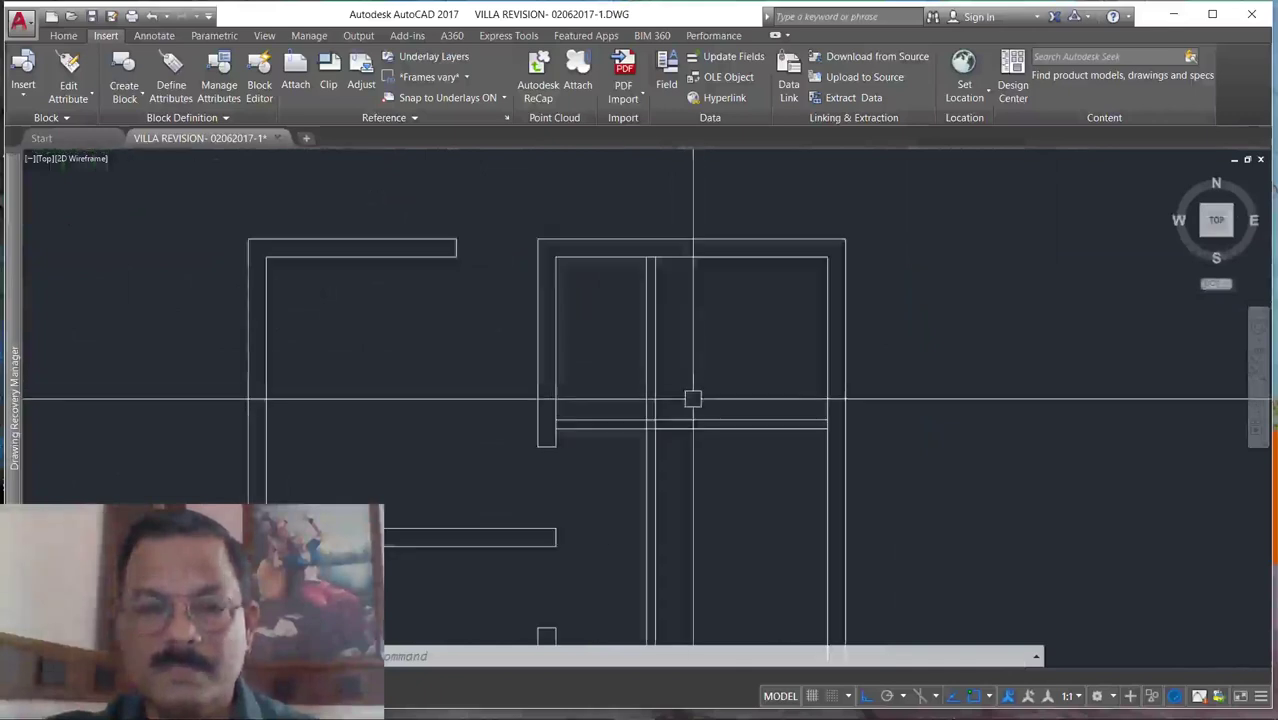
Offset the right room's partition wall line 80 upward.
key(Return)
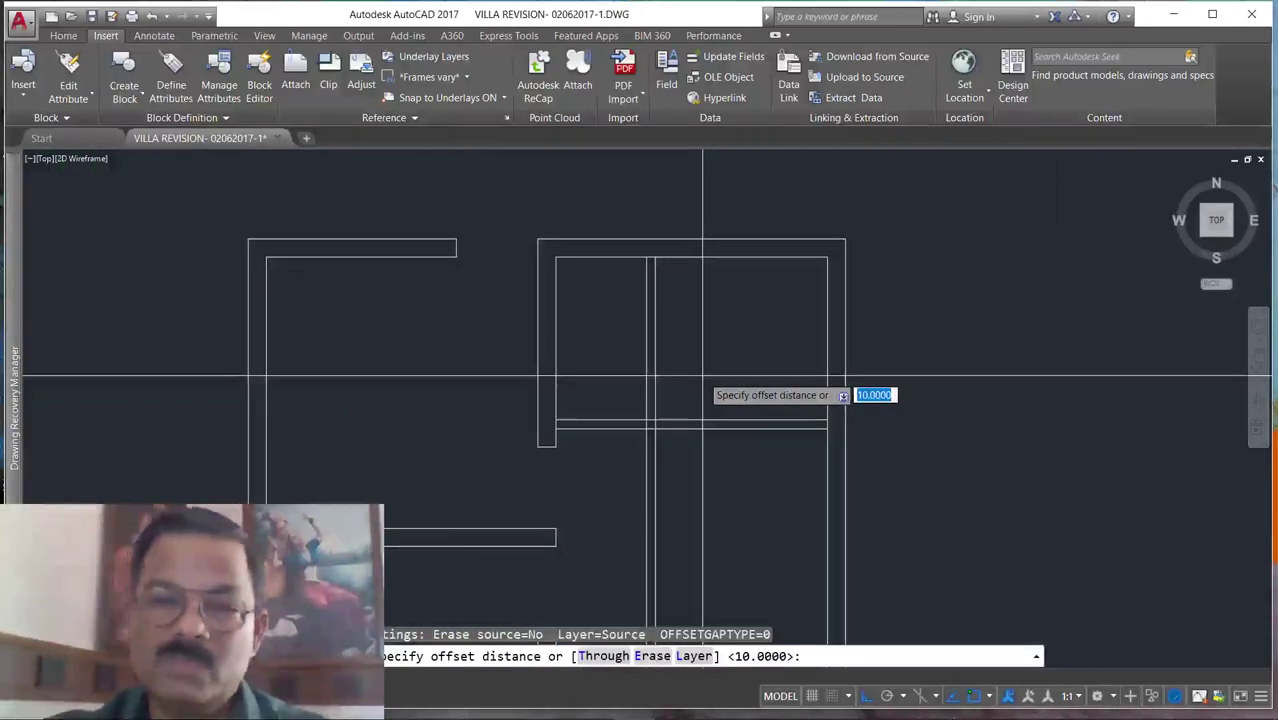
text(8)
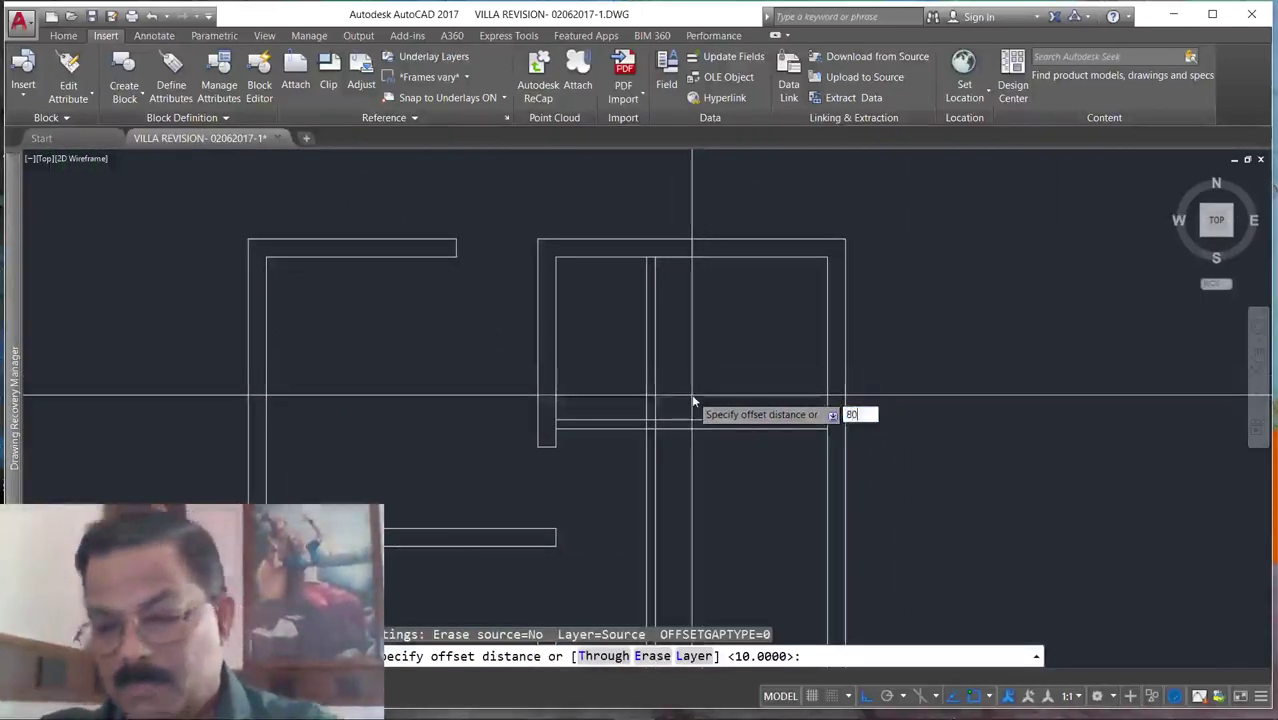
text(0)
key(Return)
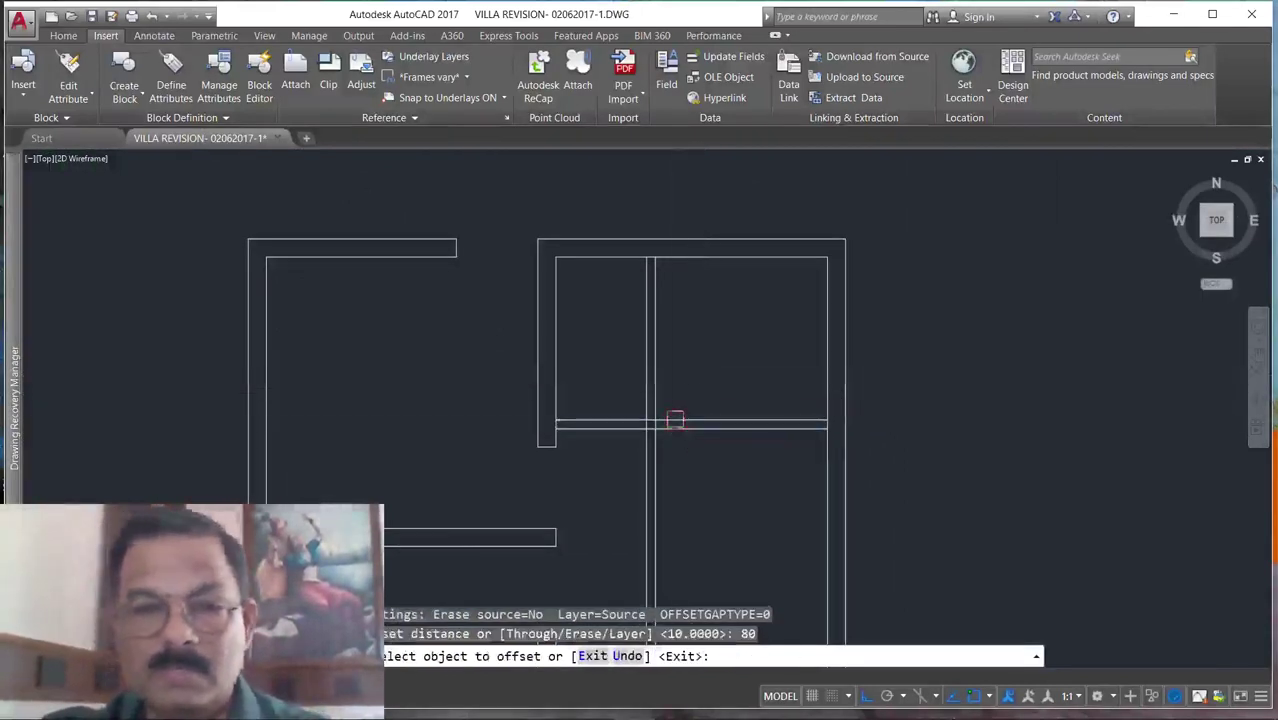
click(675, 422)
scroll(676, 390, up, 2)
click(677, 400)
key(Escape)
key(Escape)
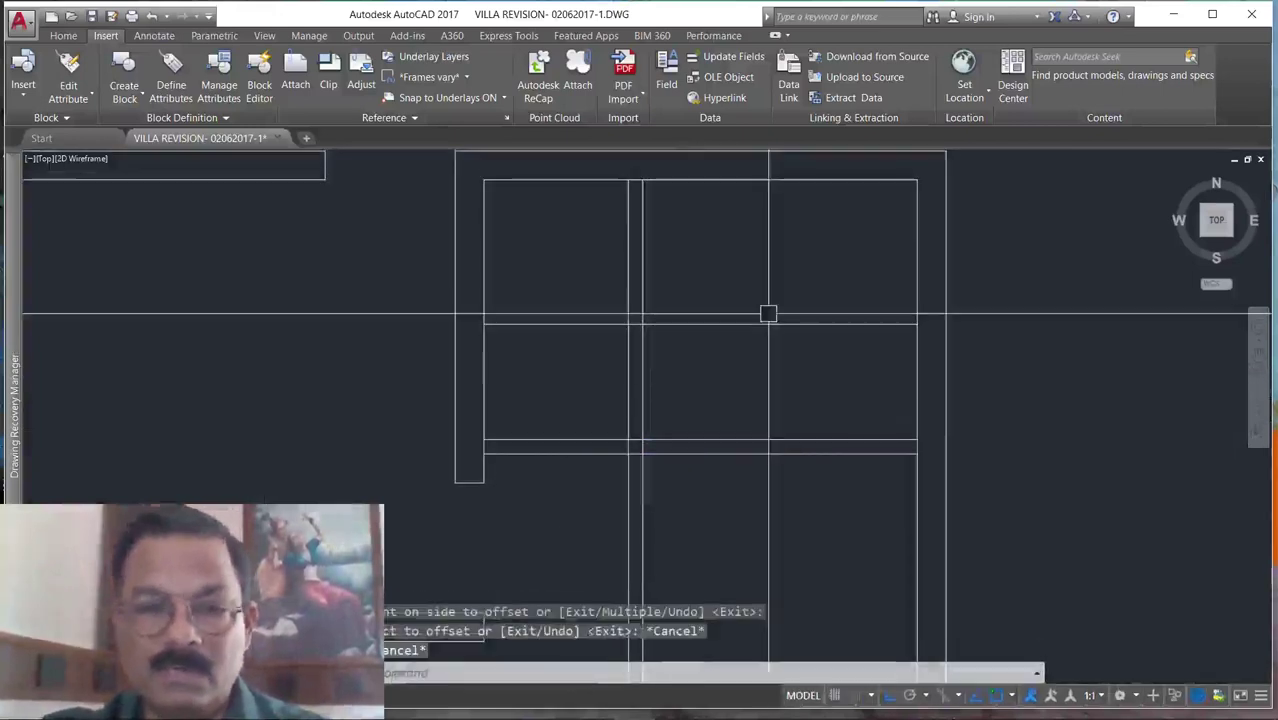
Trim the vertical and lower lines below the partition against five cutting edges.
text(TR)
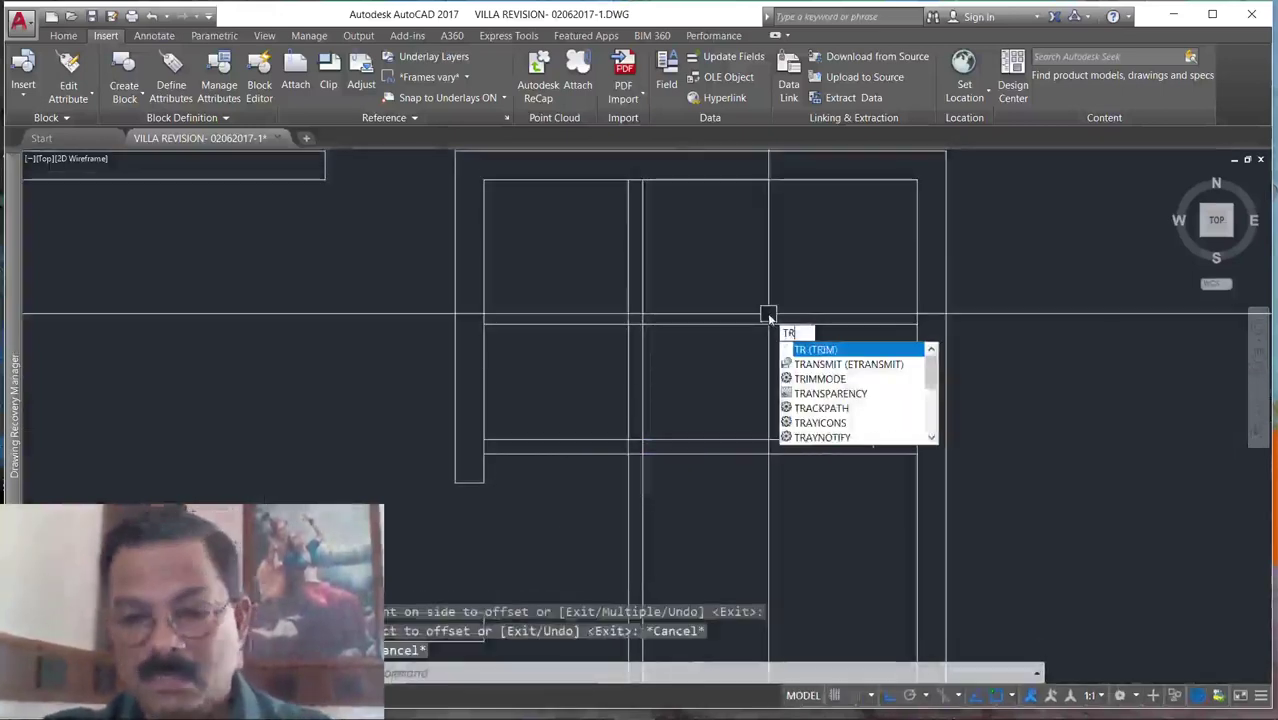
key(Return)
click(681, 292)
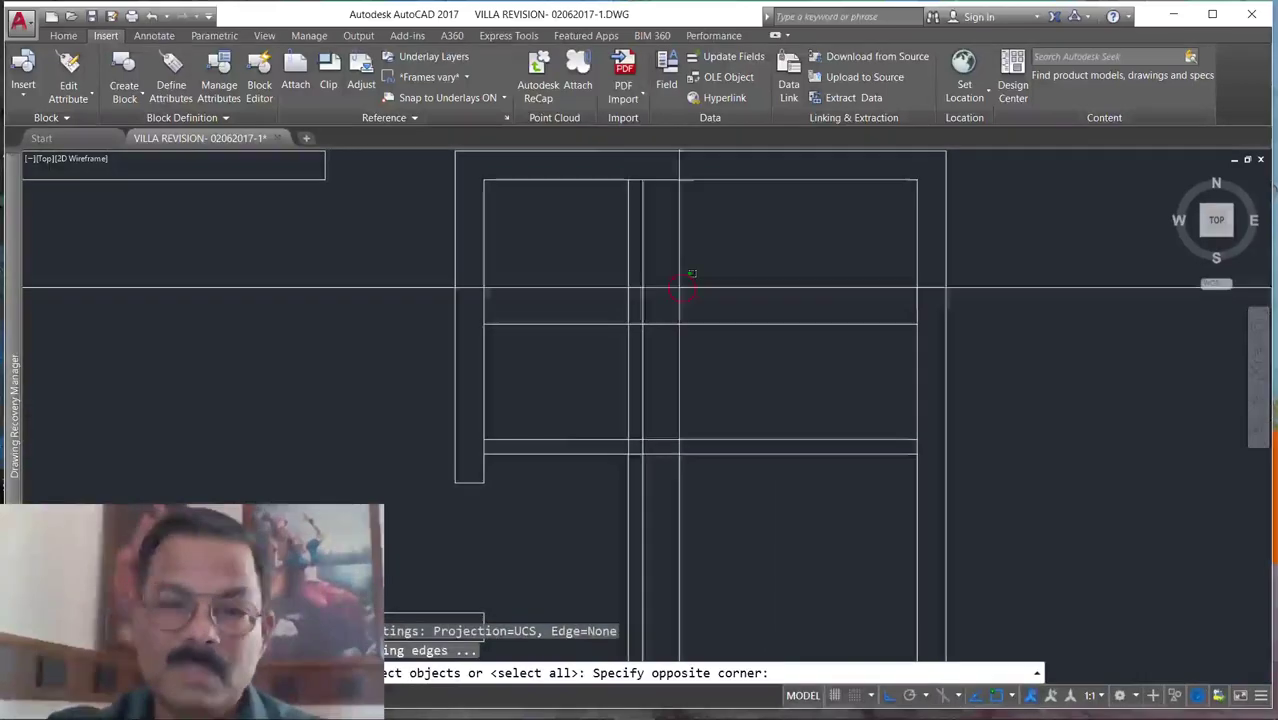
click(593, 456)
key(Return)
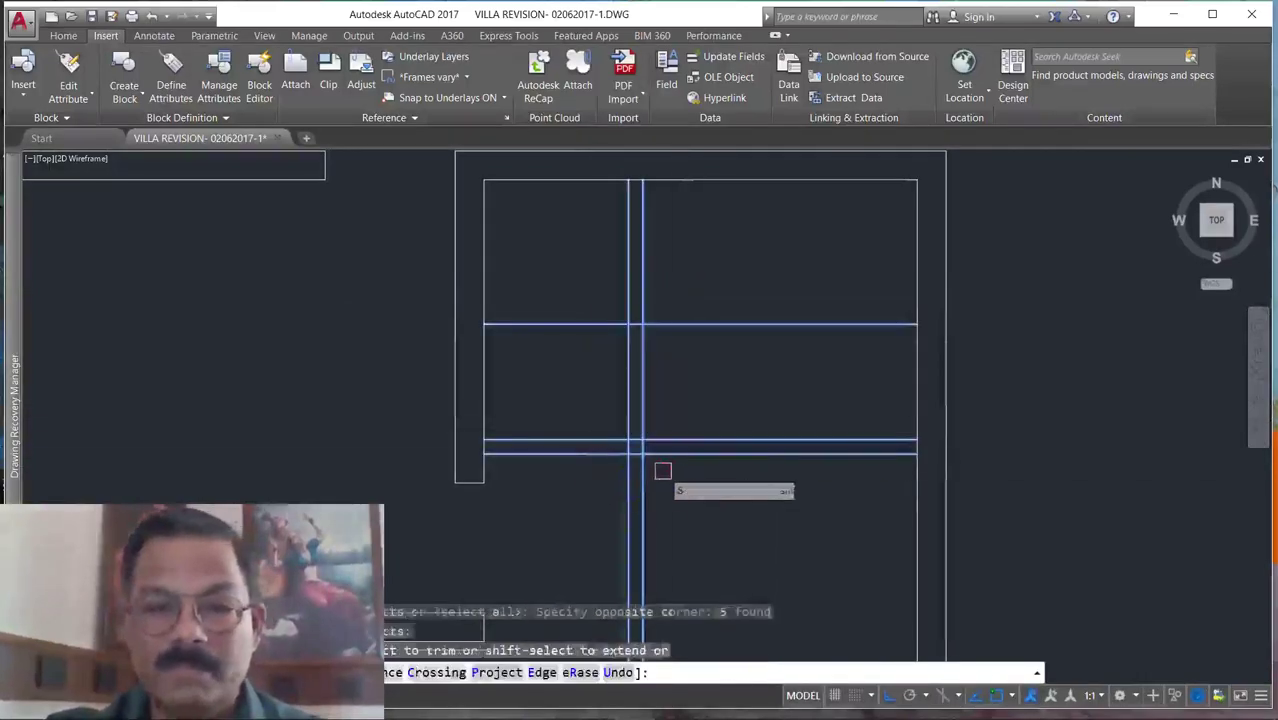
click(662, 466)
click(593, 508)
click(579, 457)
click(564, 425)
Trim the horizontal lines beside the wall, the segment between partitions, and the protruding wall end.
click(585, 337)
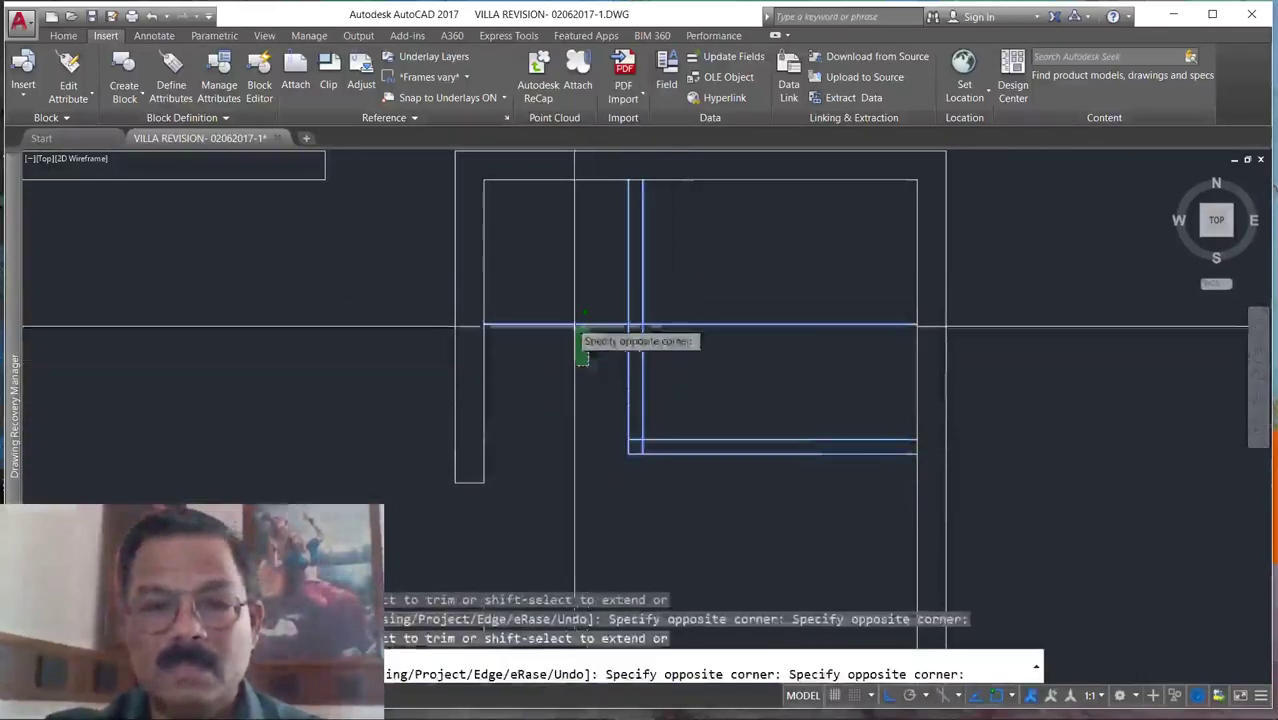
click(608, 311)
click(688, 317)
click(673, 375)
click(585, 385)
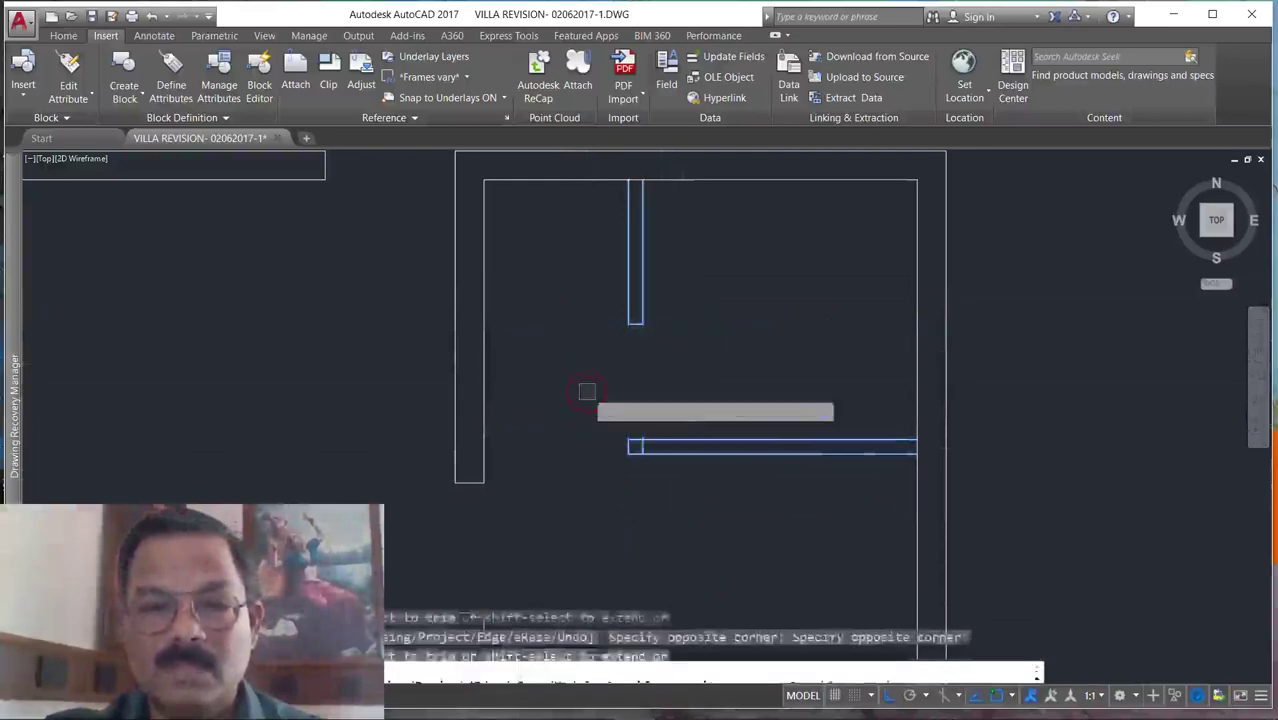
scroll(642, 407, up, 2)
scroll(645, 412, down, 2)
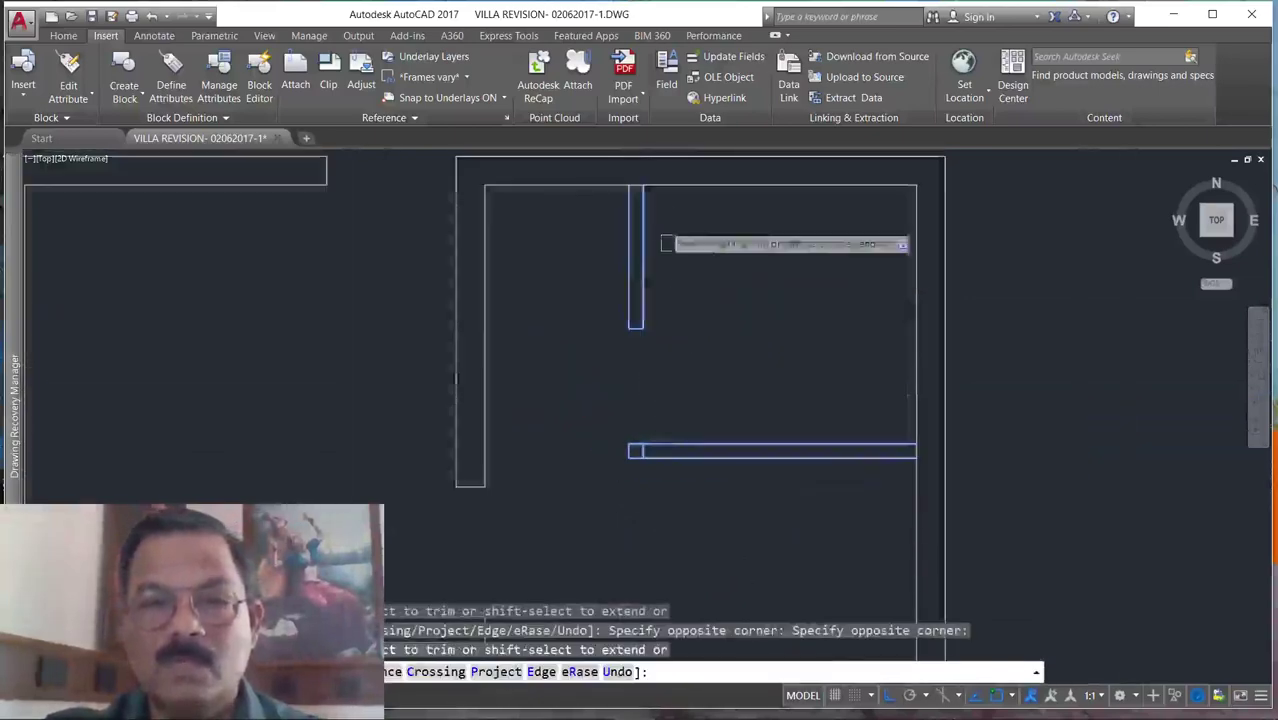
scroll(639, 175, up, 3)
click(652, 234)
scroll(656, 237, down, 3)
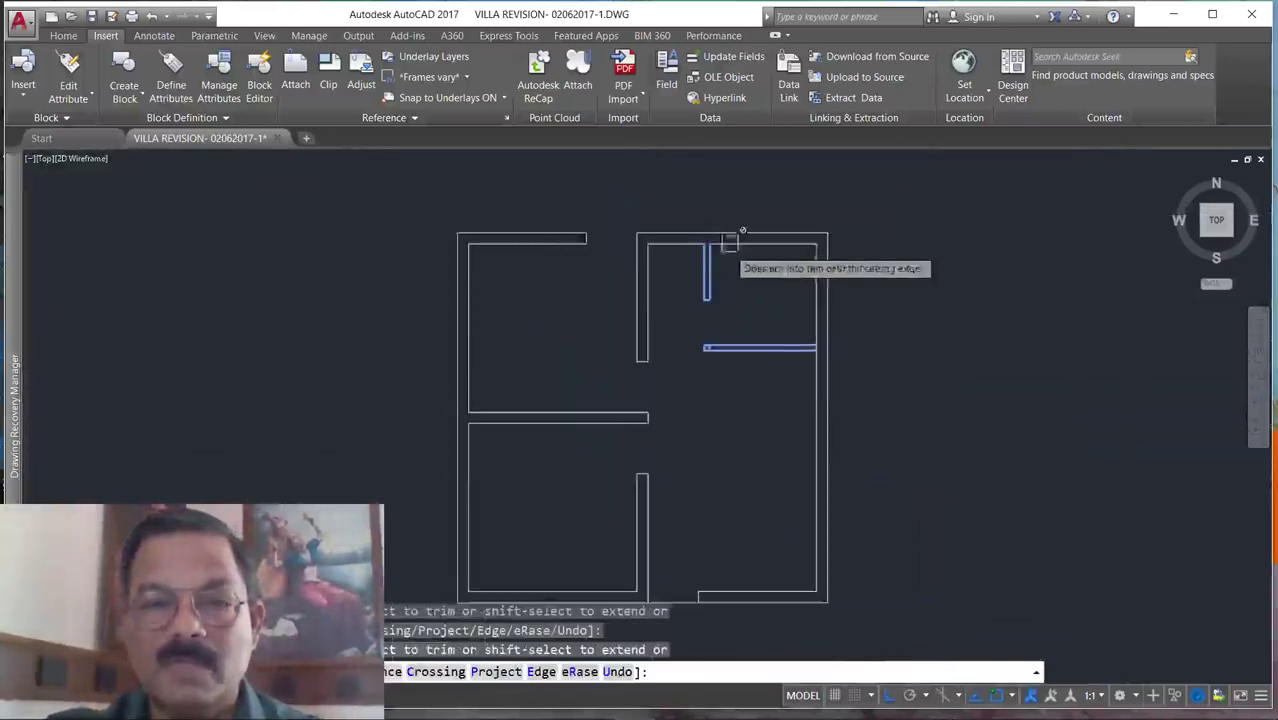
scroll(712, 305, up, 4)
key(Escape)
scroll(645, 300, up, 2)
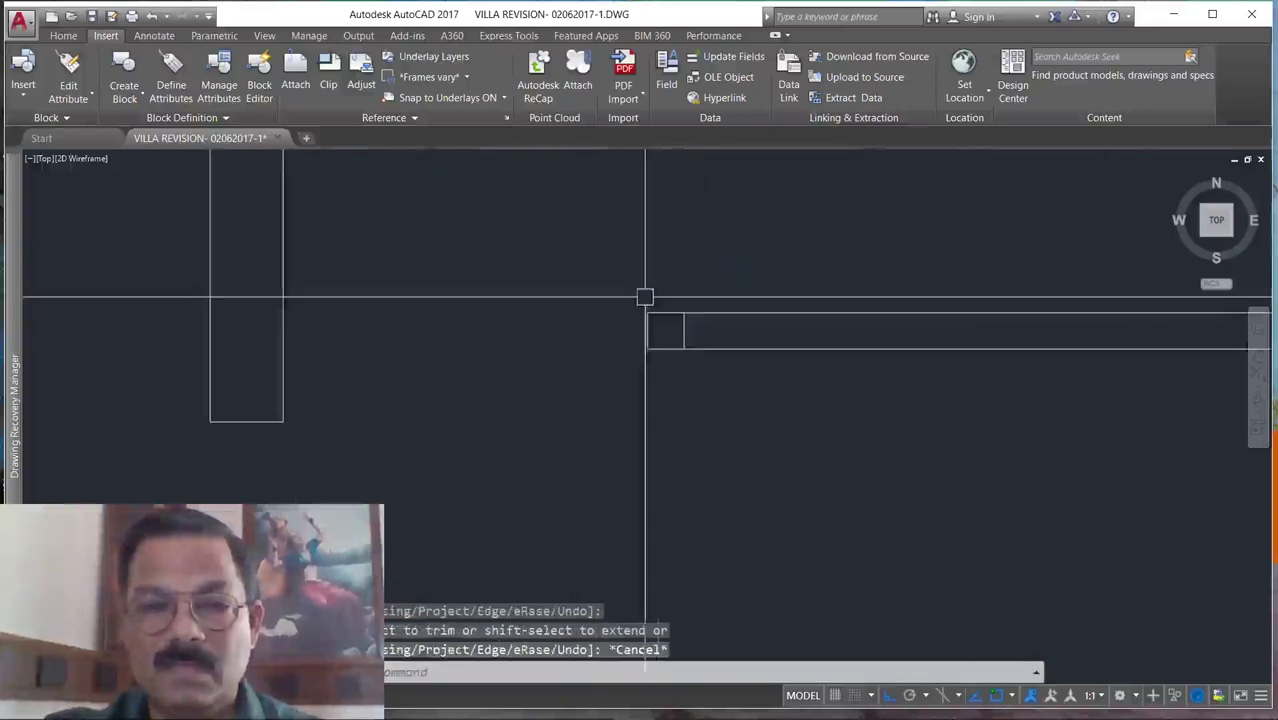
Erase the leftover stray line with a selection window.
click(669, 288)
key(Escape)
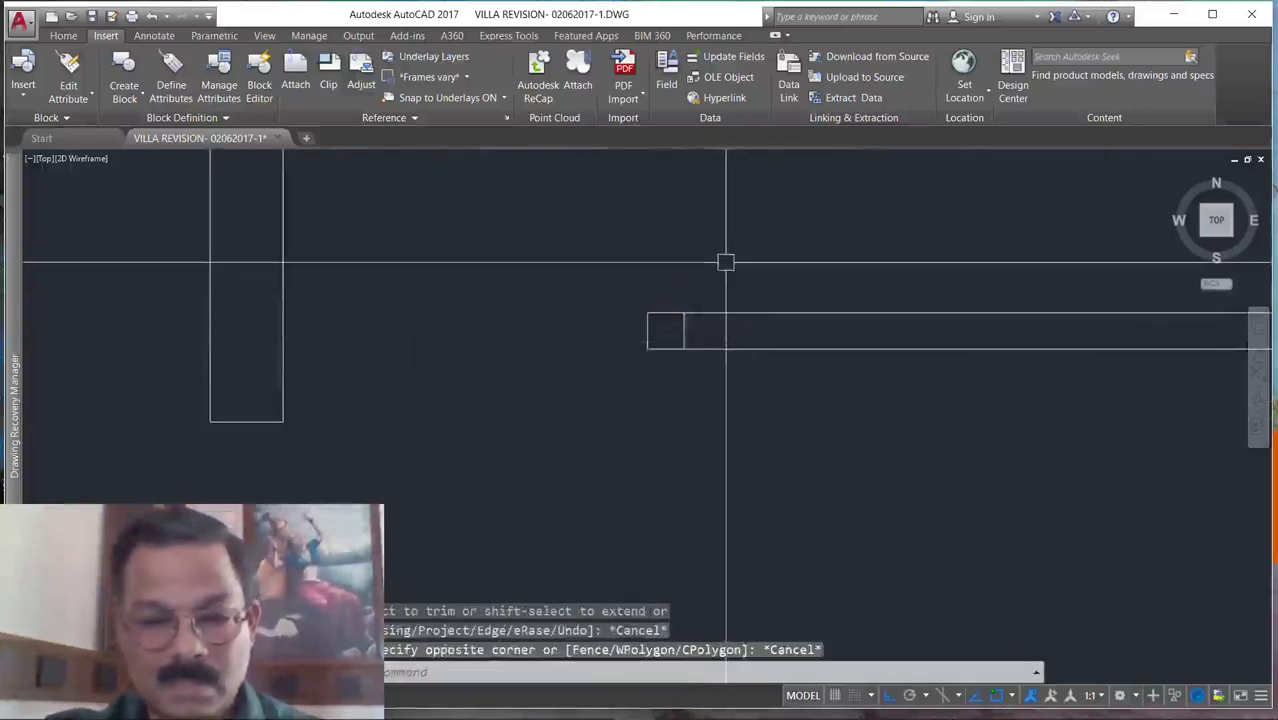
text(e)
key(Return)
click(752, 410)
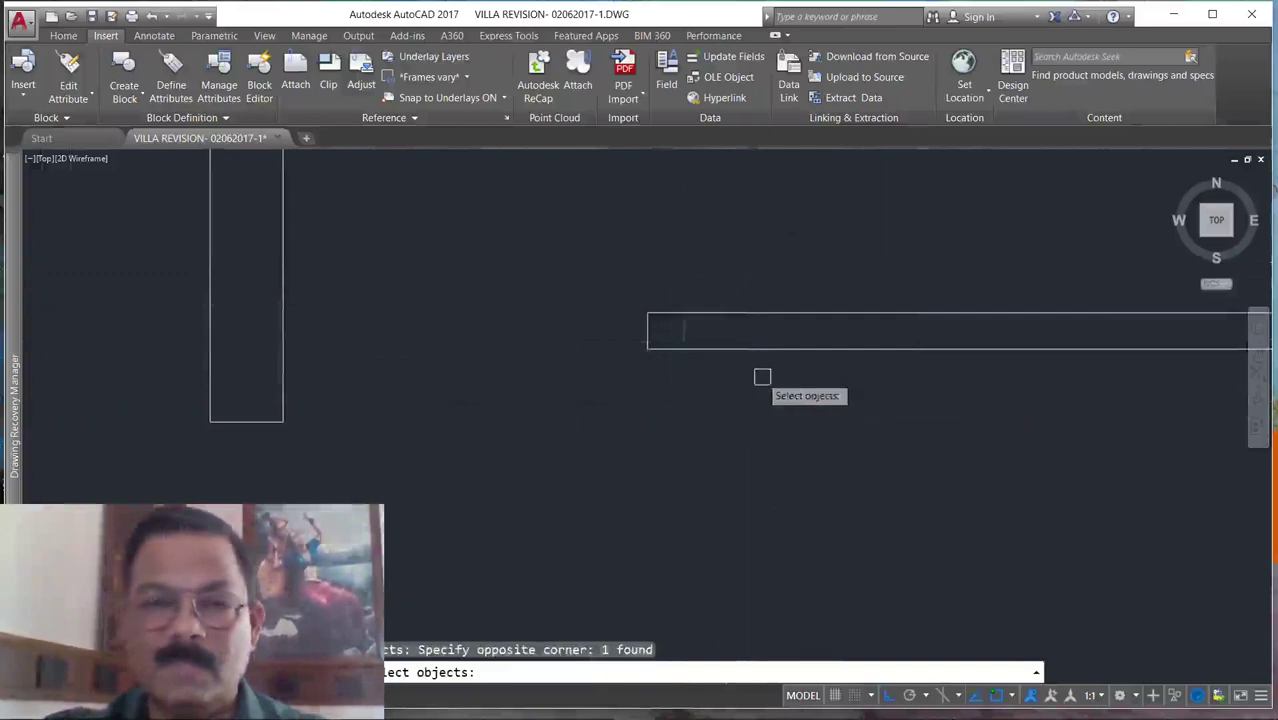
scroll(739, 343, down, 5)
scroll(742, 371, up, 3)
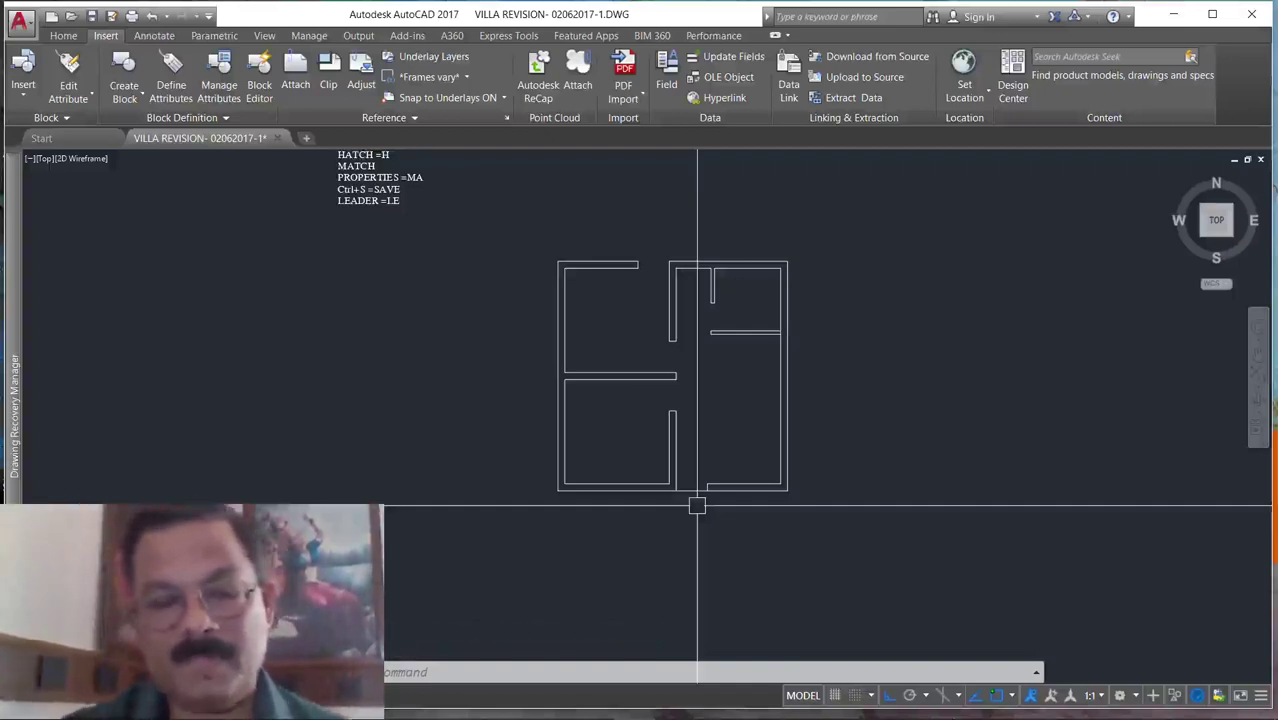
Save the VILLA REVISION drawing with its new toilet enclosure.
scroll(697, 506, down, 3)
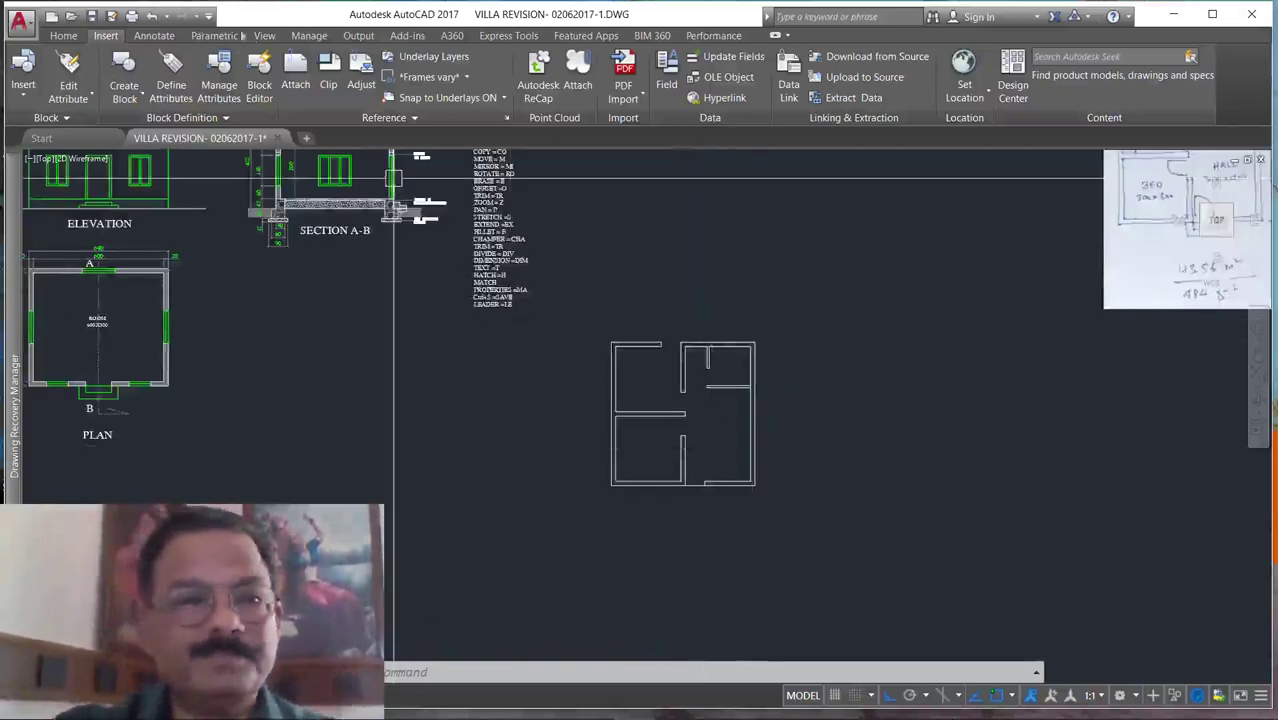
click(92, 17)
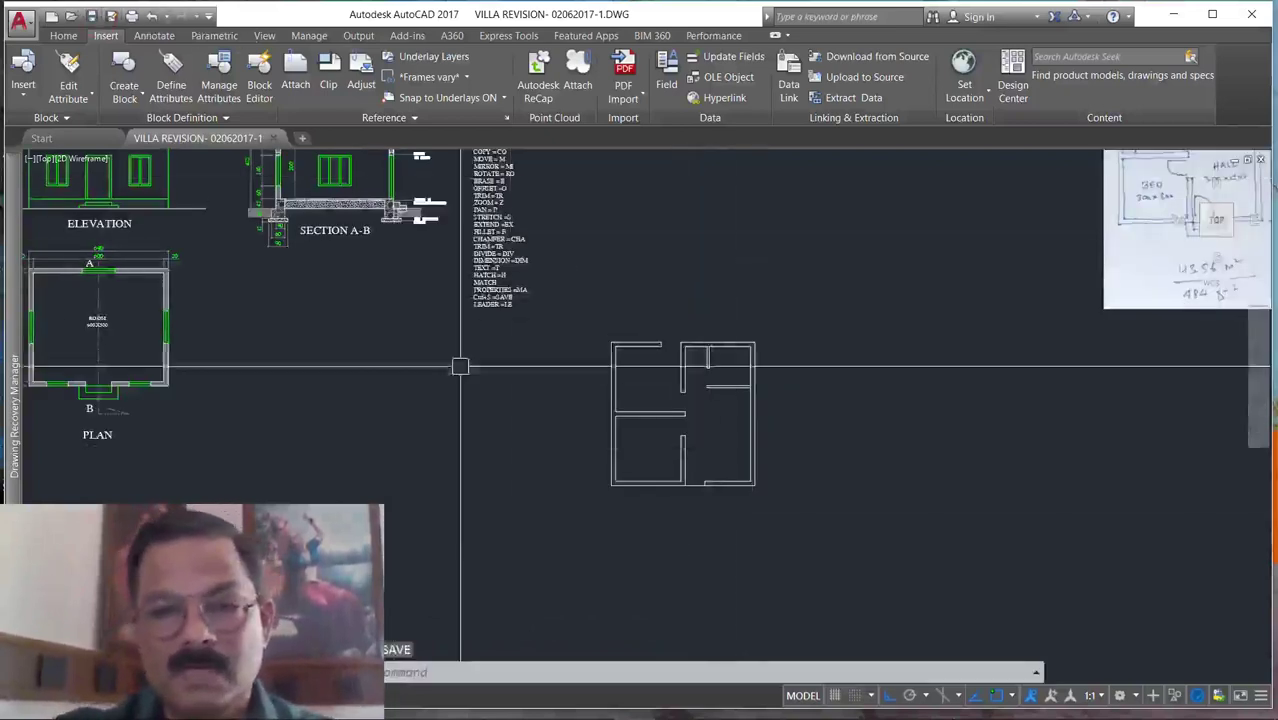
scroll(785, 422, down, 3)
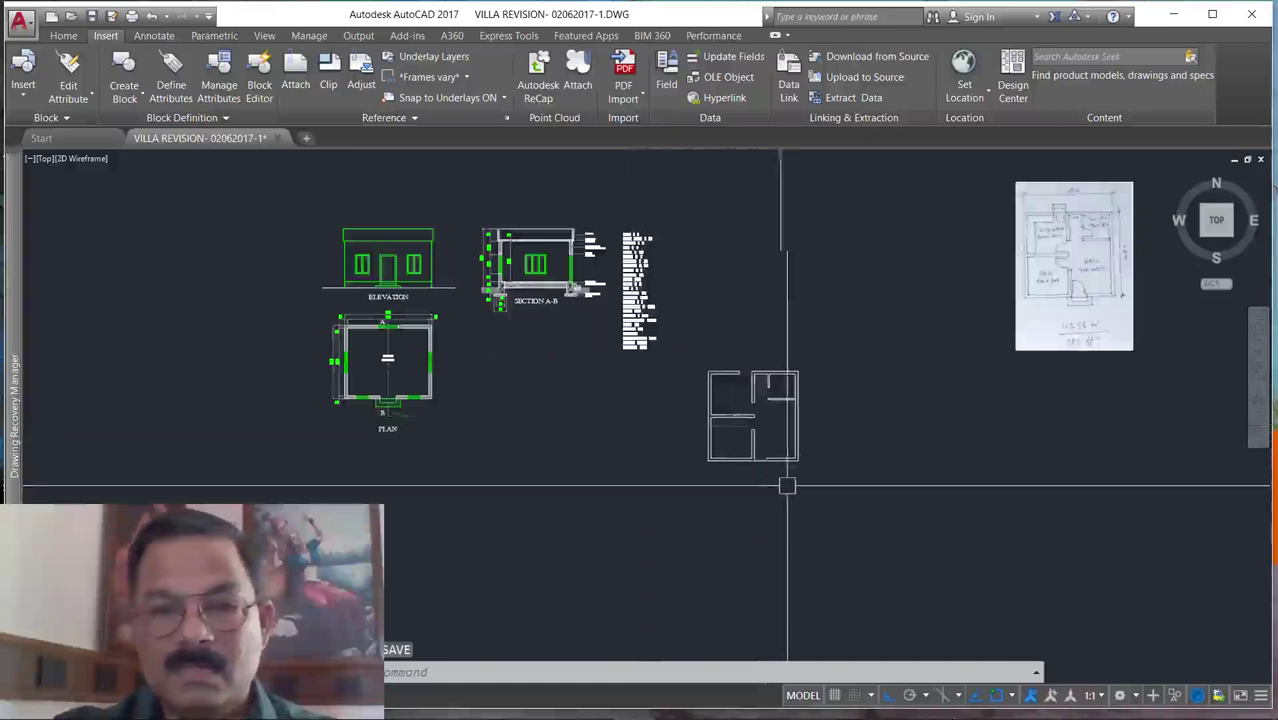
scroll(785, 475, up, 4)
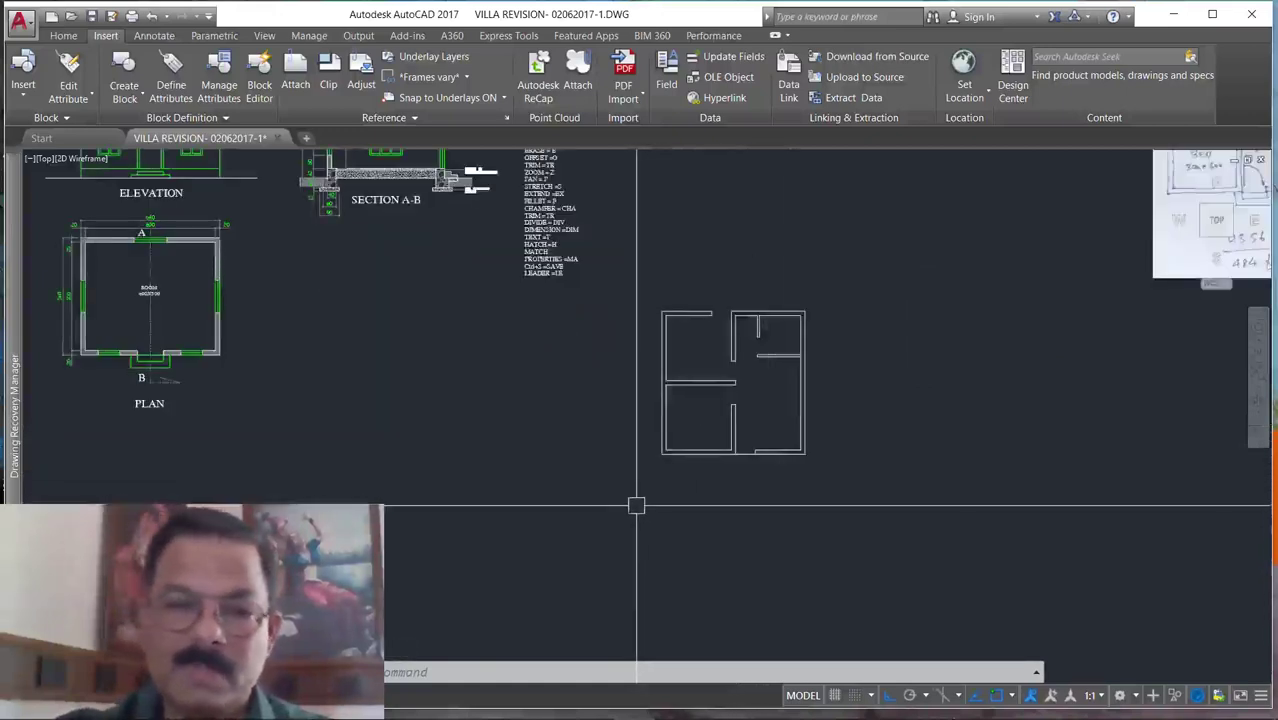
scroll(843, 382, up, 5)
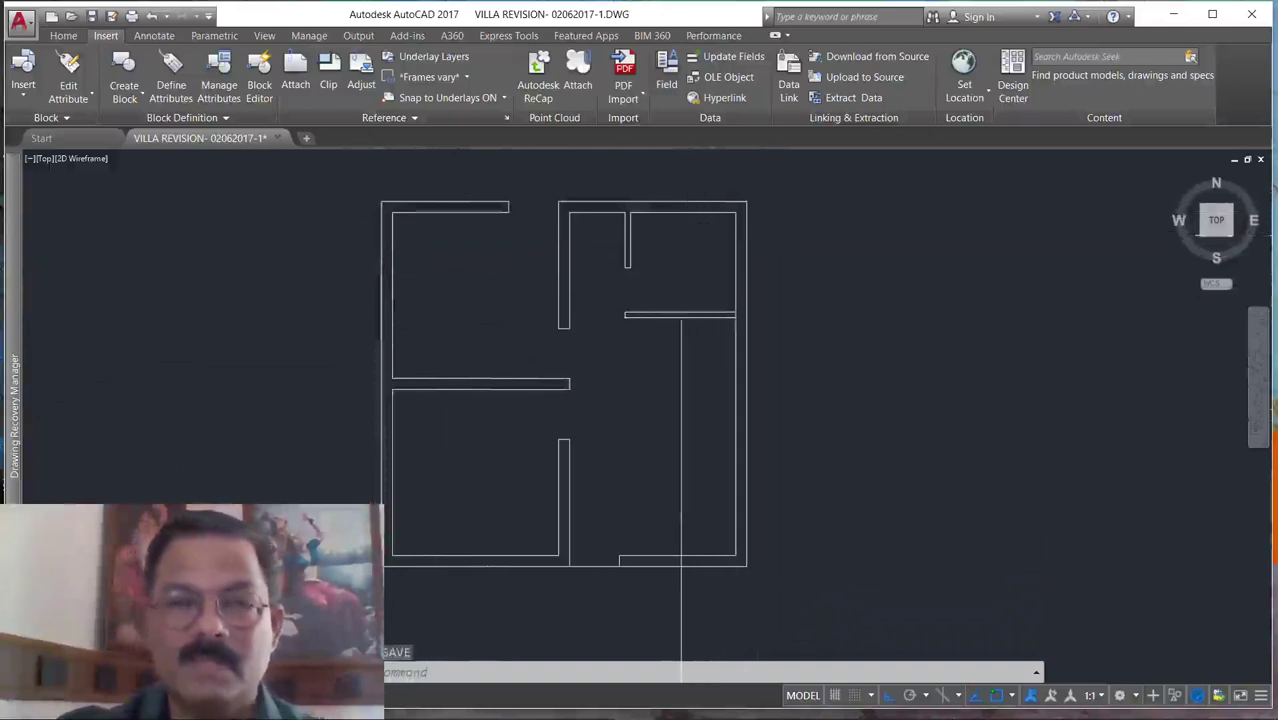
key(Escape)
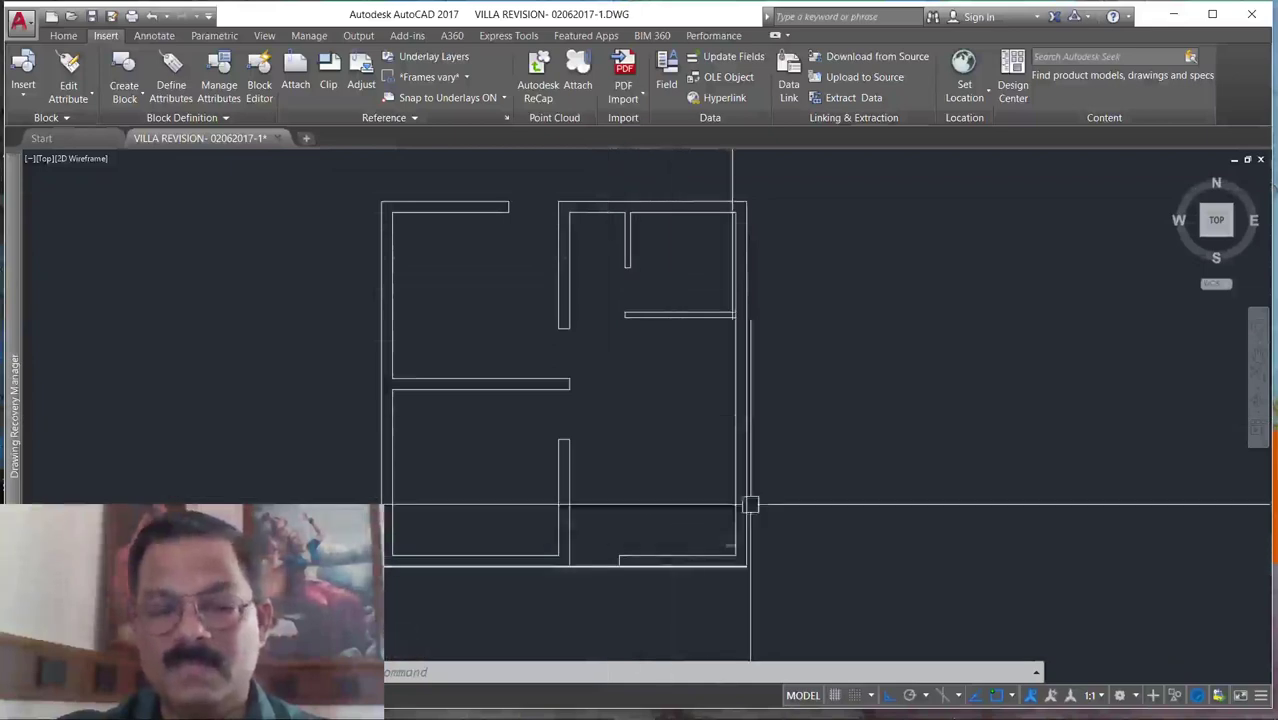
key(Escape)
key(Escape)
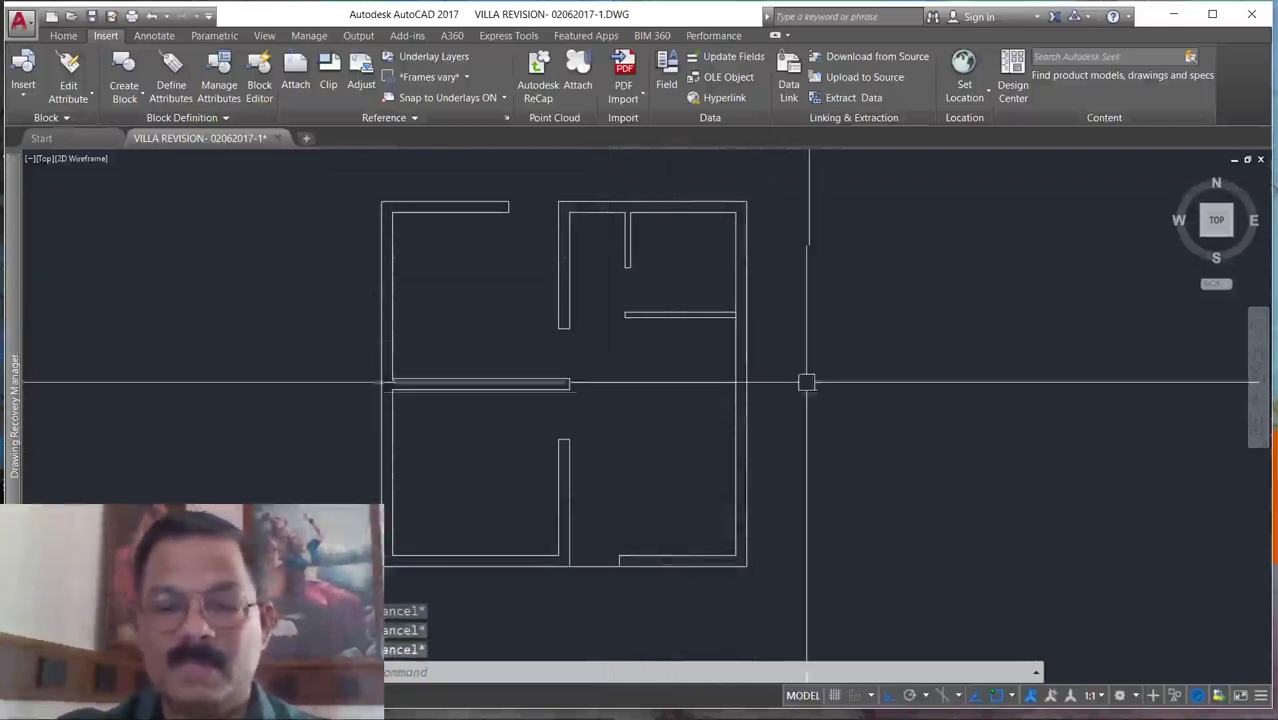
scroll(733, 314, up, 4)
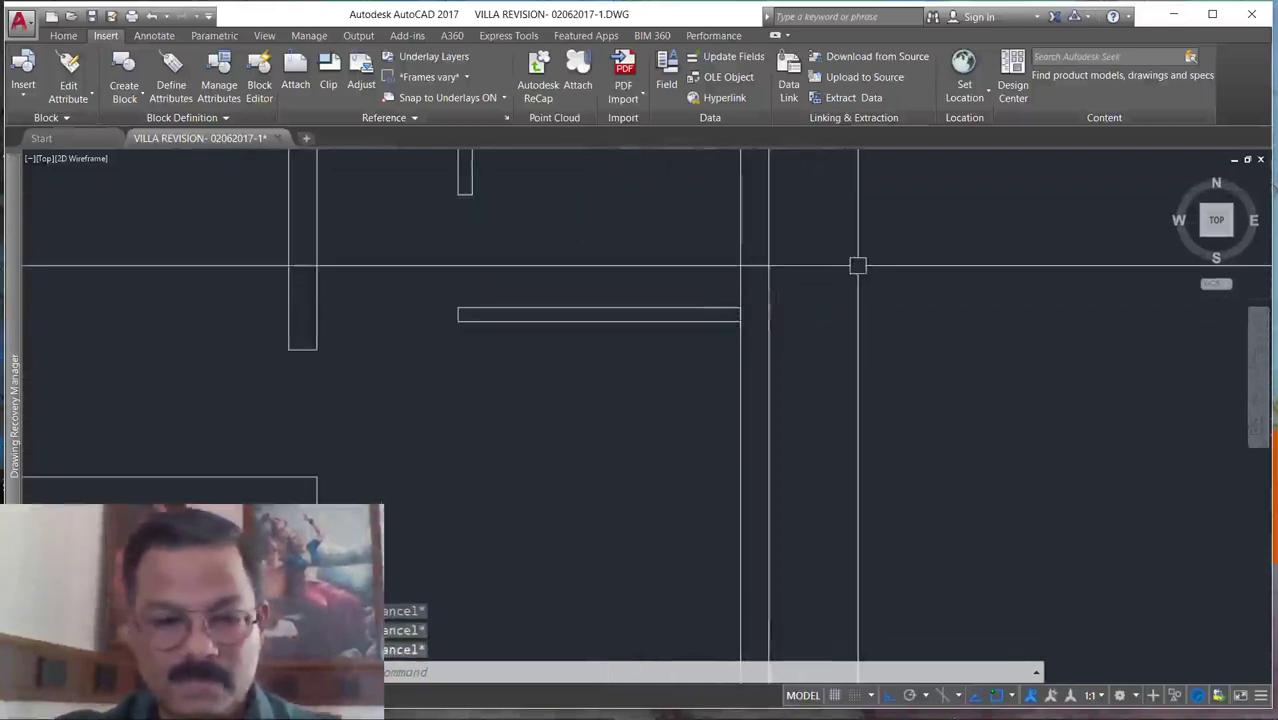
text(tr)
key(Return)
click(752, 292)
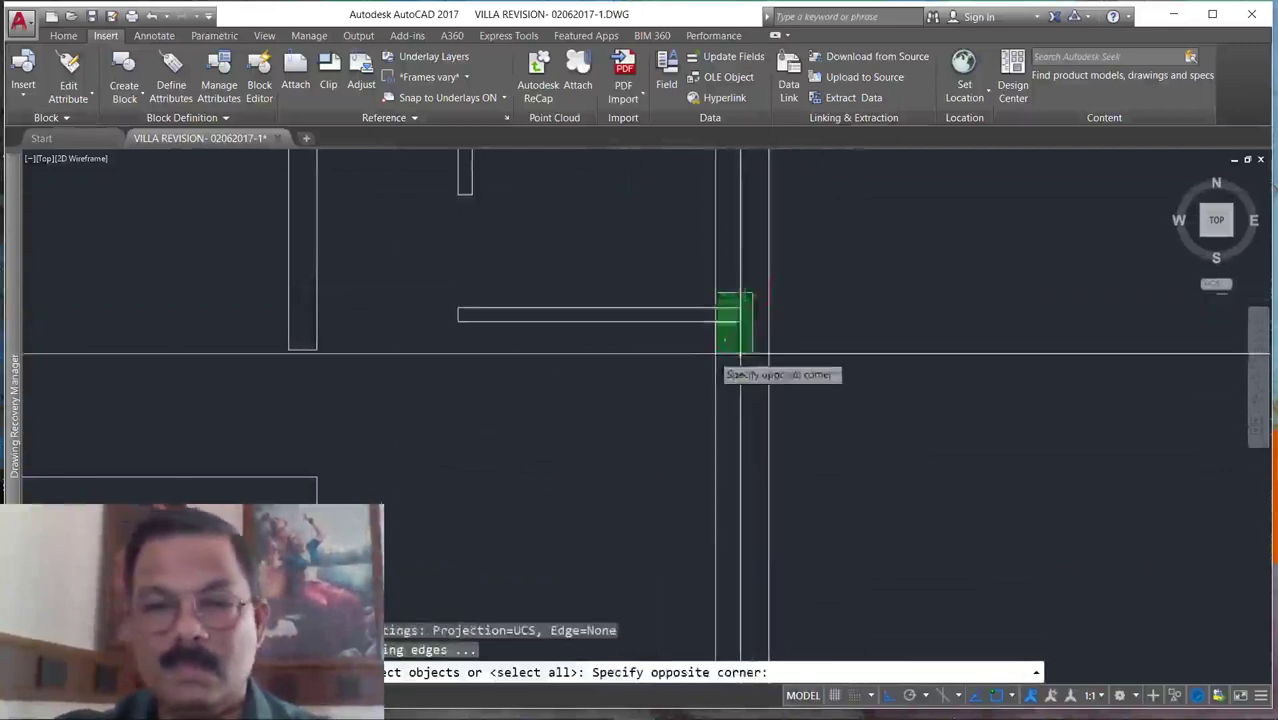
click(716, 358)
scroll(733, 322, up, 4)
key(Return)
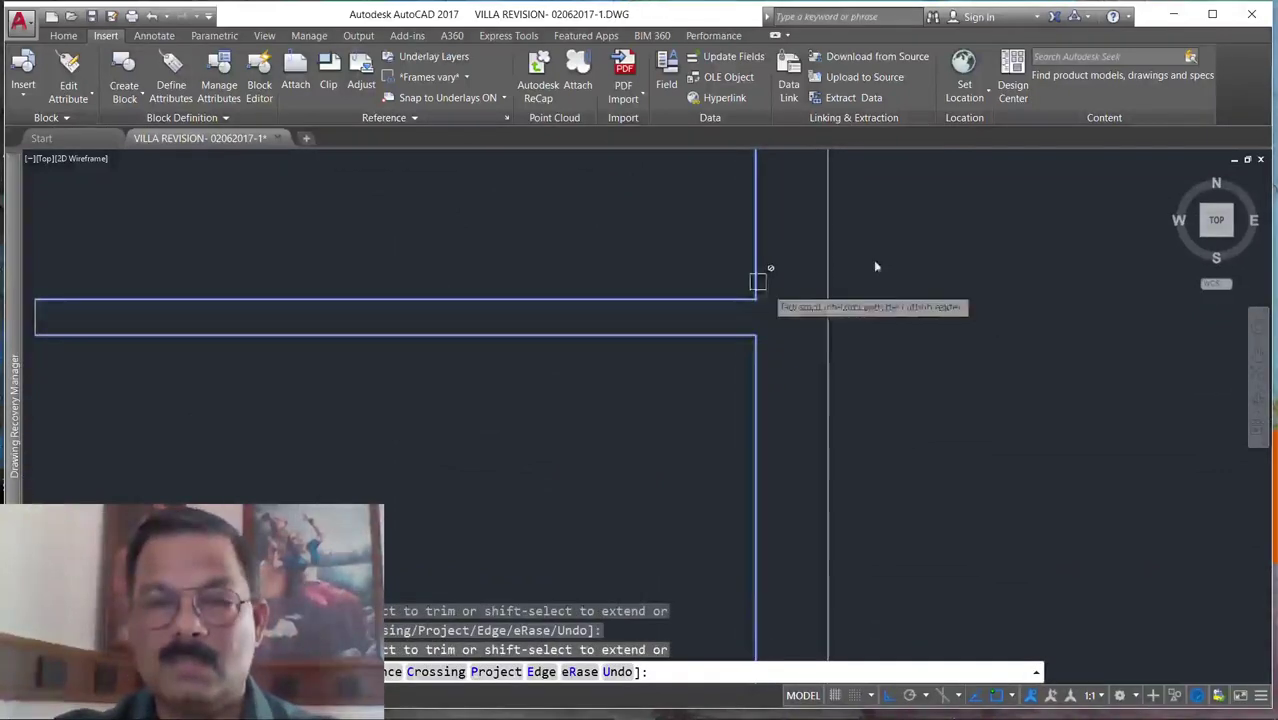
scroll(770, 320, down, 5)
key(Escape)
key(Escape)
scroll(775, 338, down, 4)
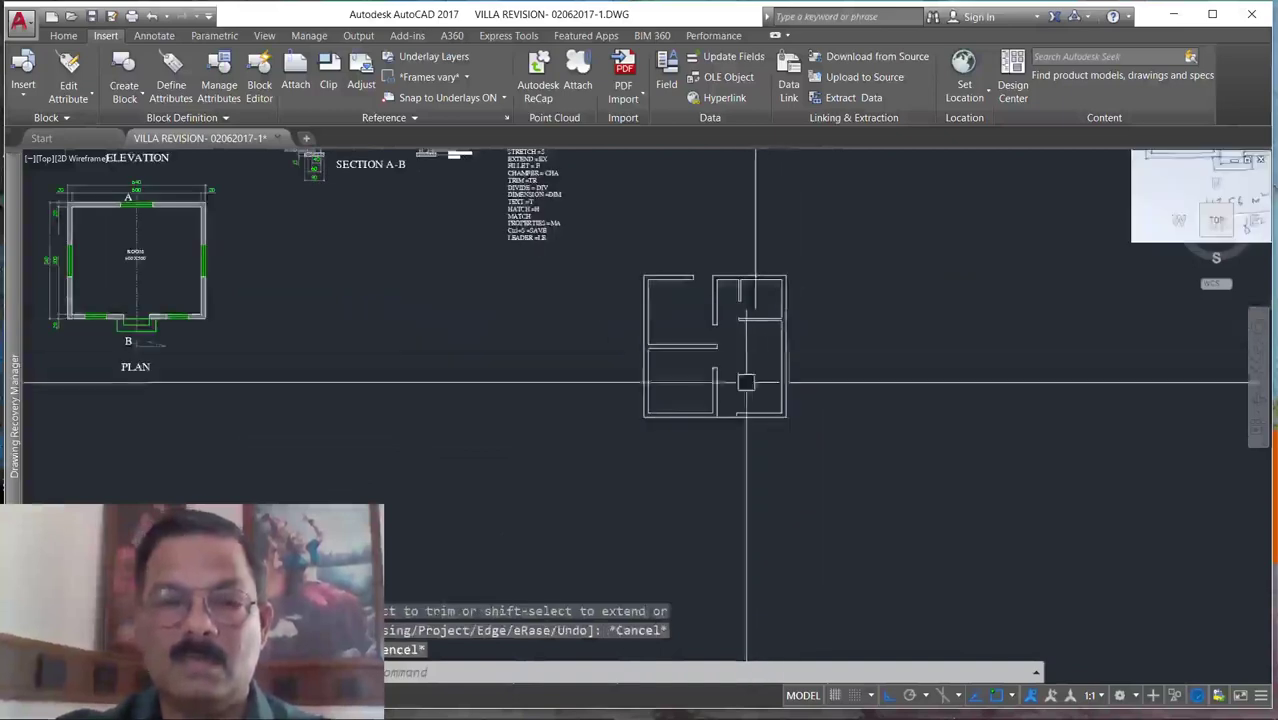
scroll(725, 415, up, 6)
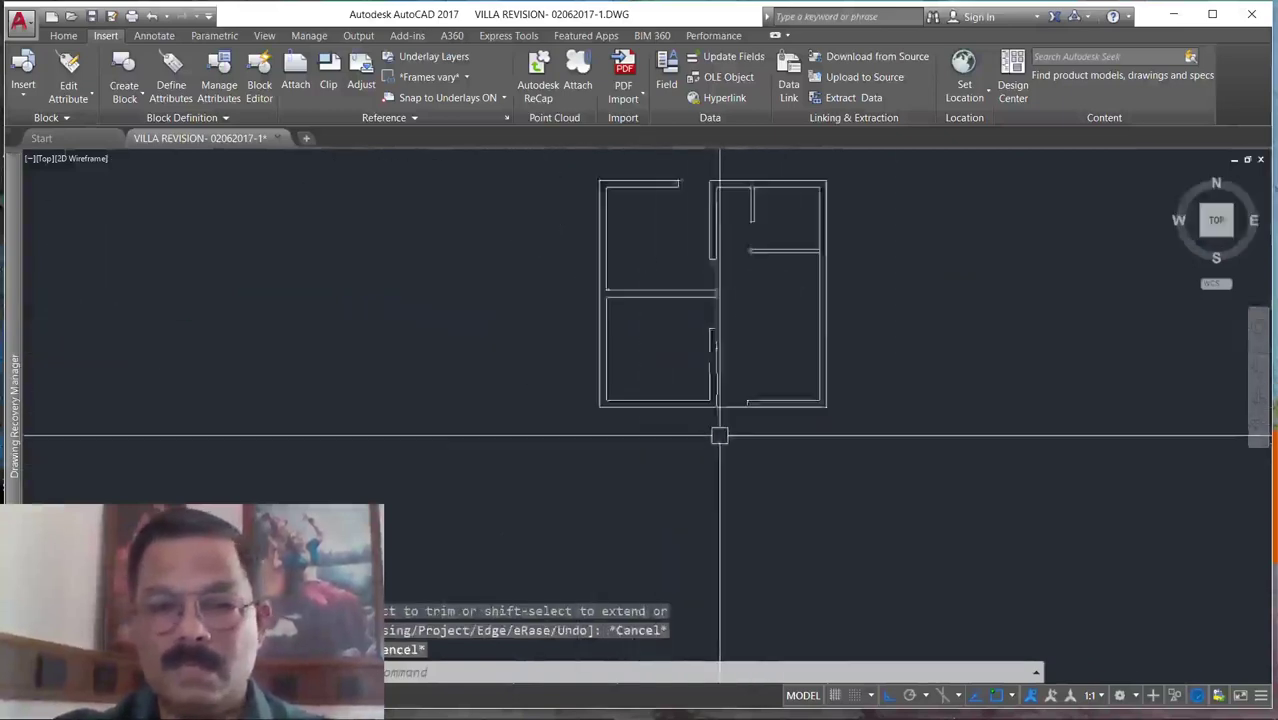
scroll(760, 410, down, 5)
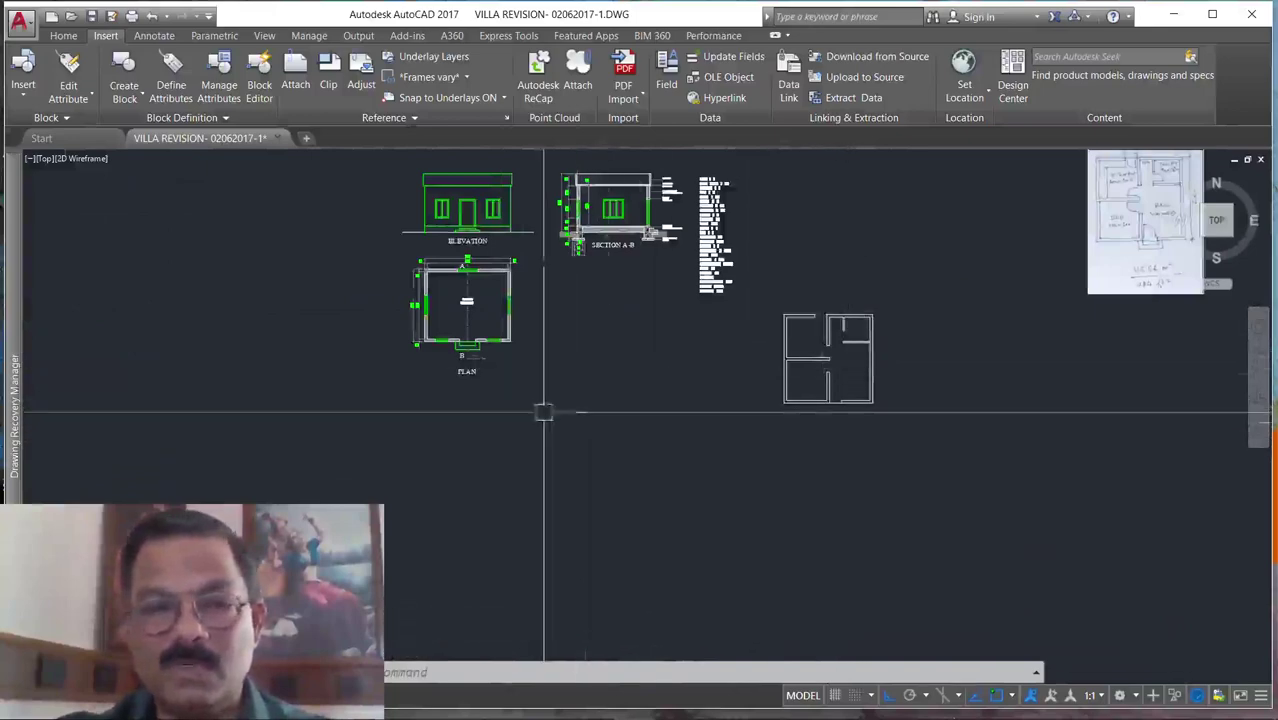
scroll(437, 354, up, 6)
scroll(620, 340, up, 2)
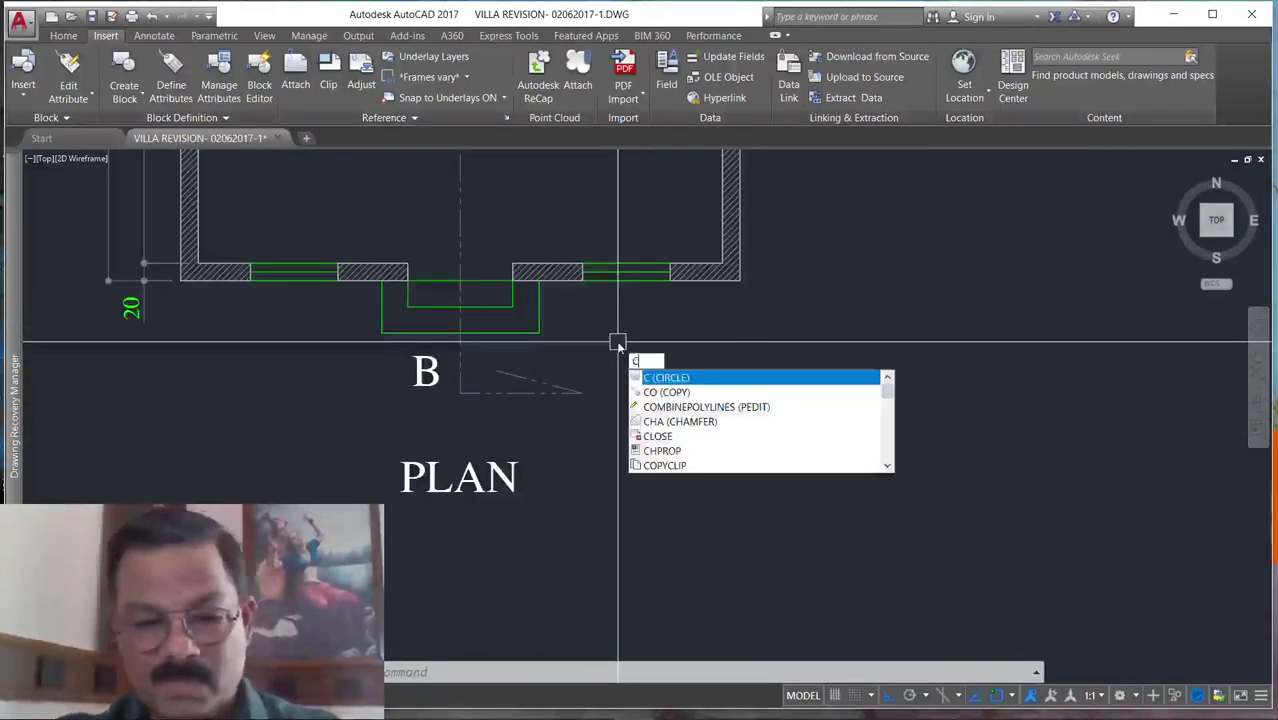
Copy the green entrance steps from the reference PLAN to the new plan's entrance corner.
text(o)
key(Return)
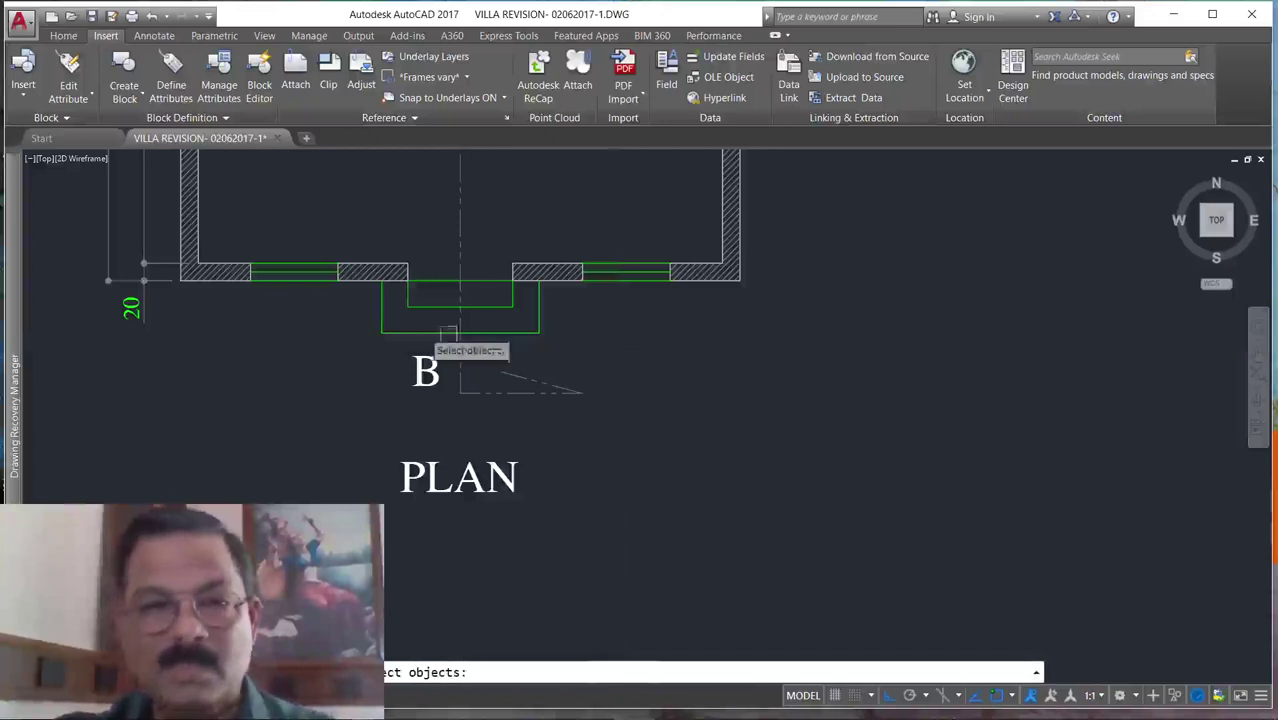
click(366, 344)
click(564, 261)
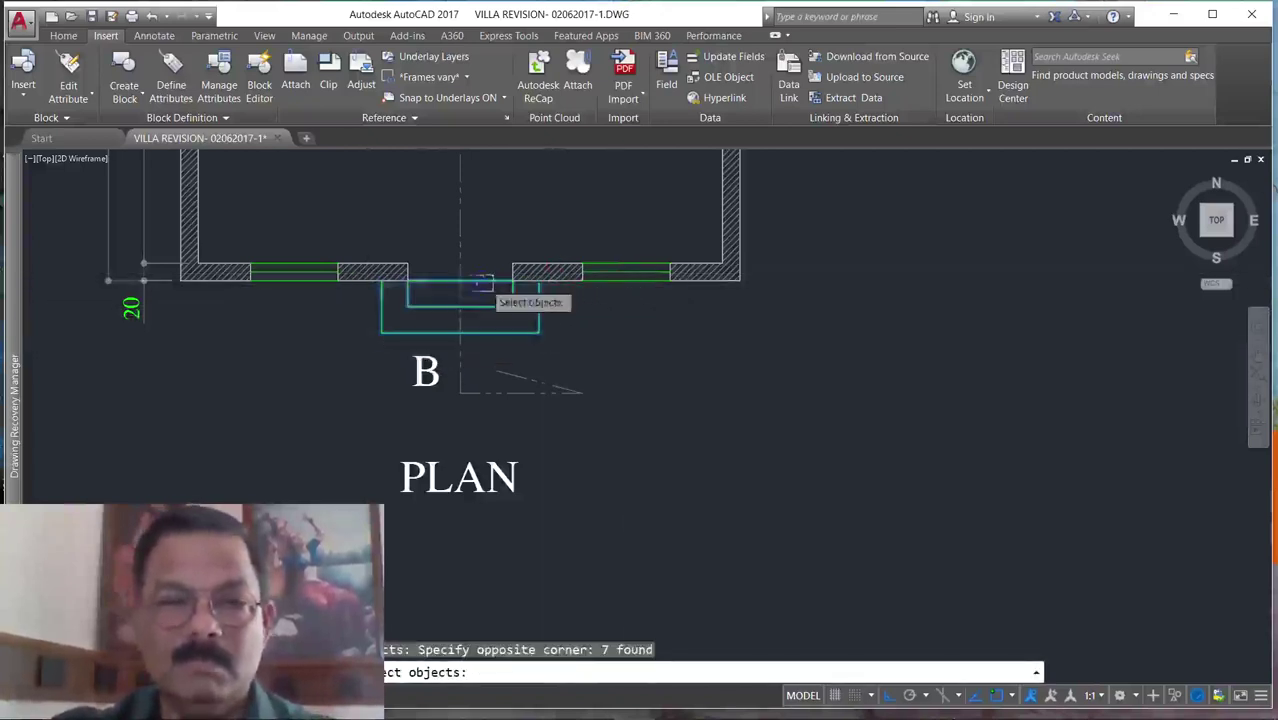
key(Return)
click(420, 282)
scroll(438, 364, down, 2)
scroll(570, 369, down, 2)
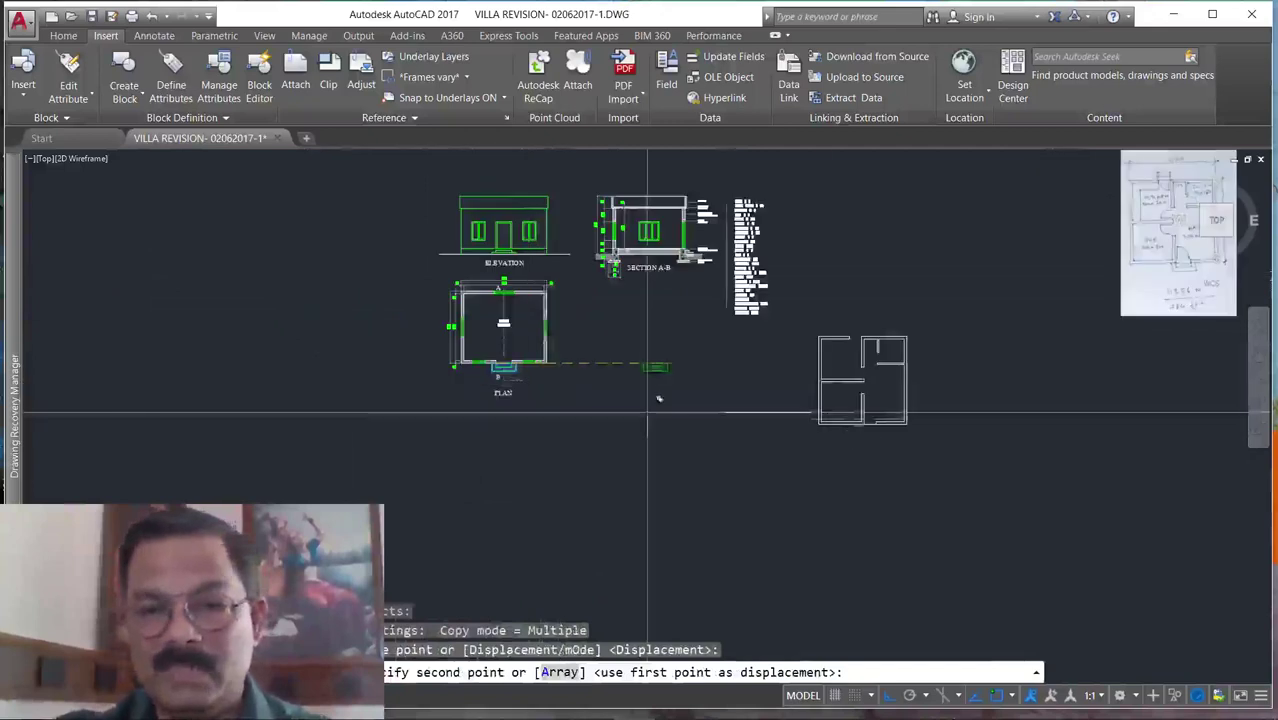
scroll(880, 425, up, 4)
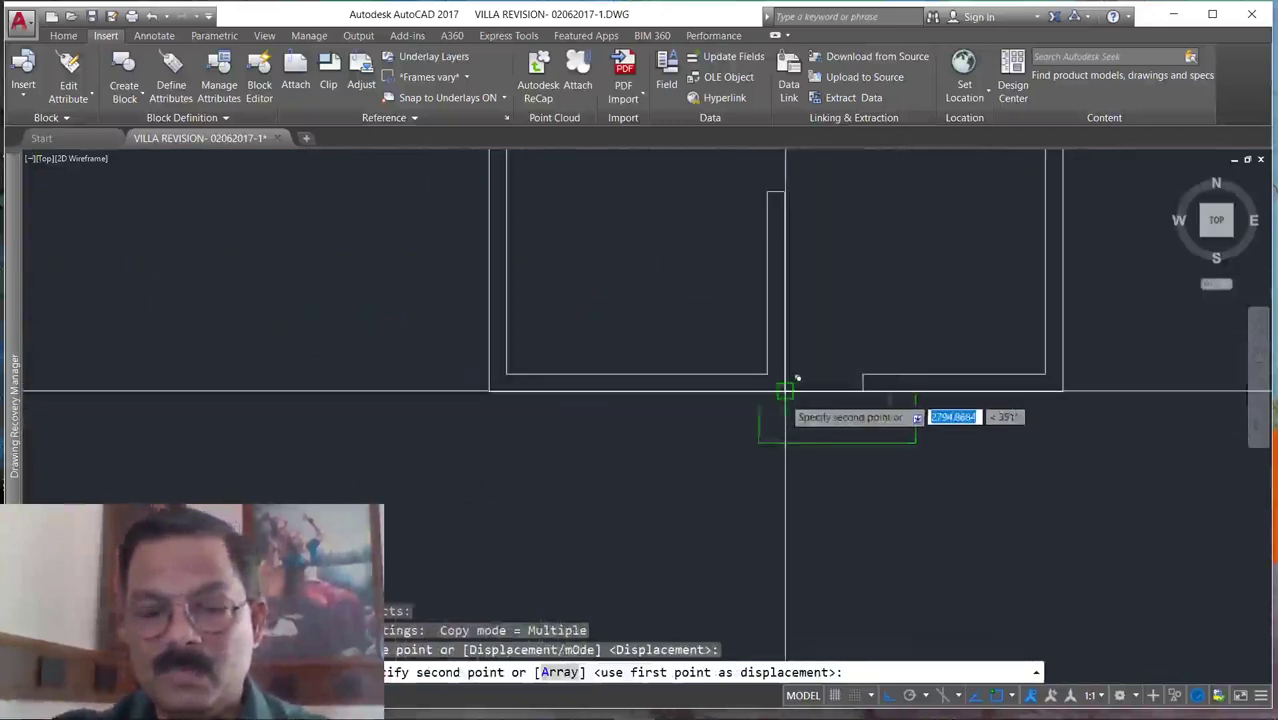
click(785, 389)
key(Escape)
scroll(847, 463, up, 5)
key(Escape)
key(Escape)
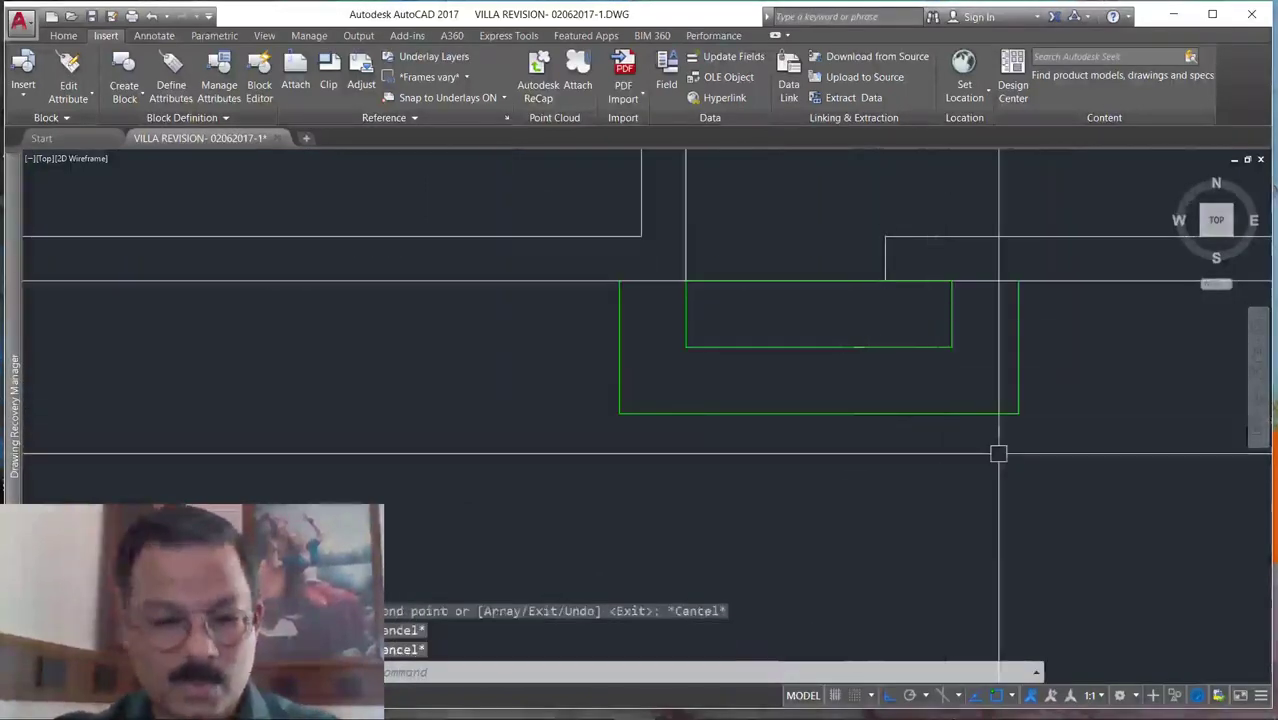
Stretch the right side of the copied steps to narrow them to the wall corner.
text(s)
key(Return)
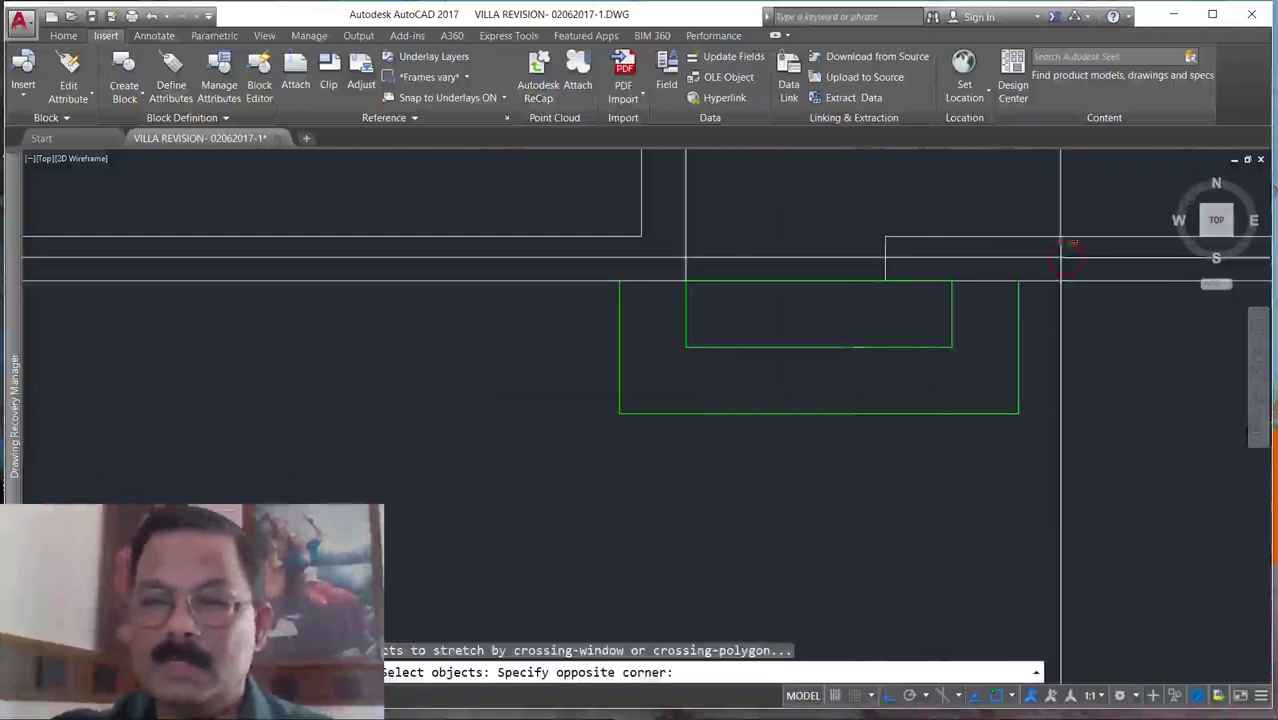
click(921, 465)
key(Return)
click(952, 281)
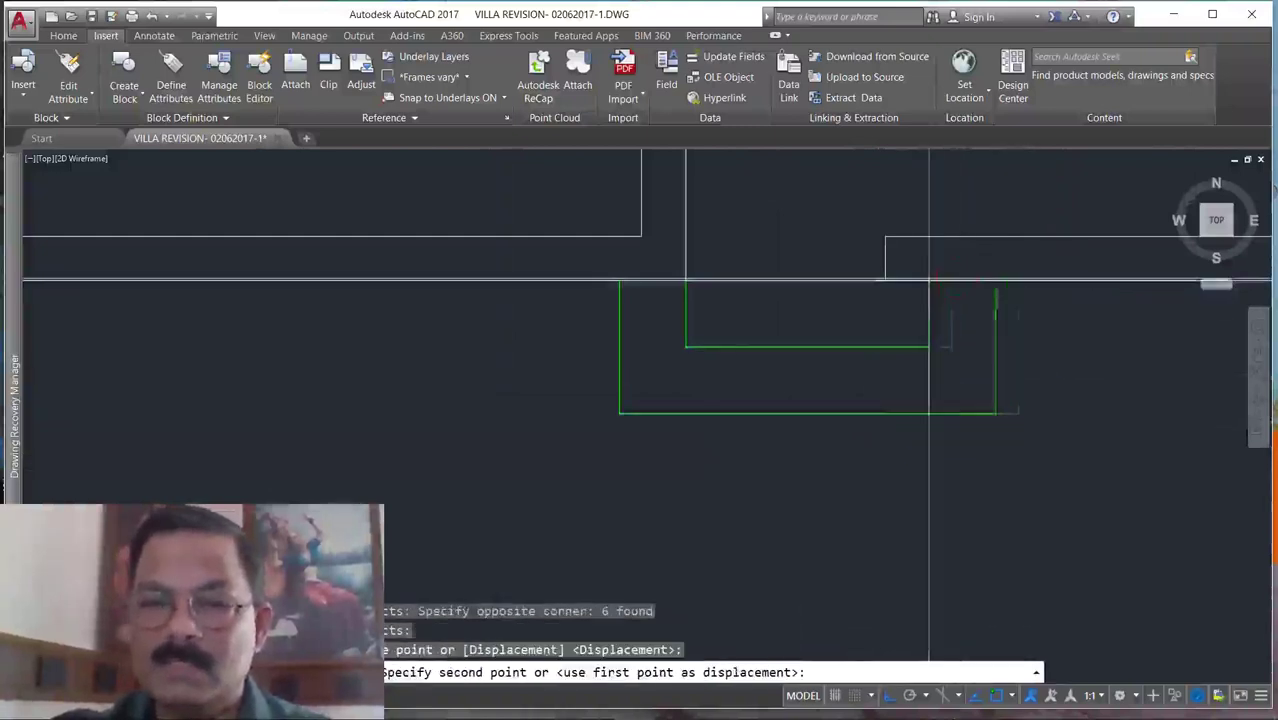
click(884, 279)
scroll(716, 505, down, 5)
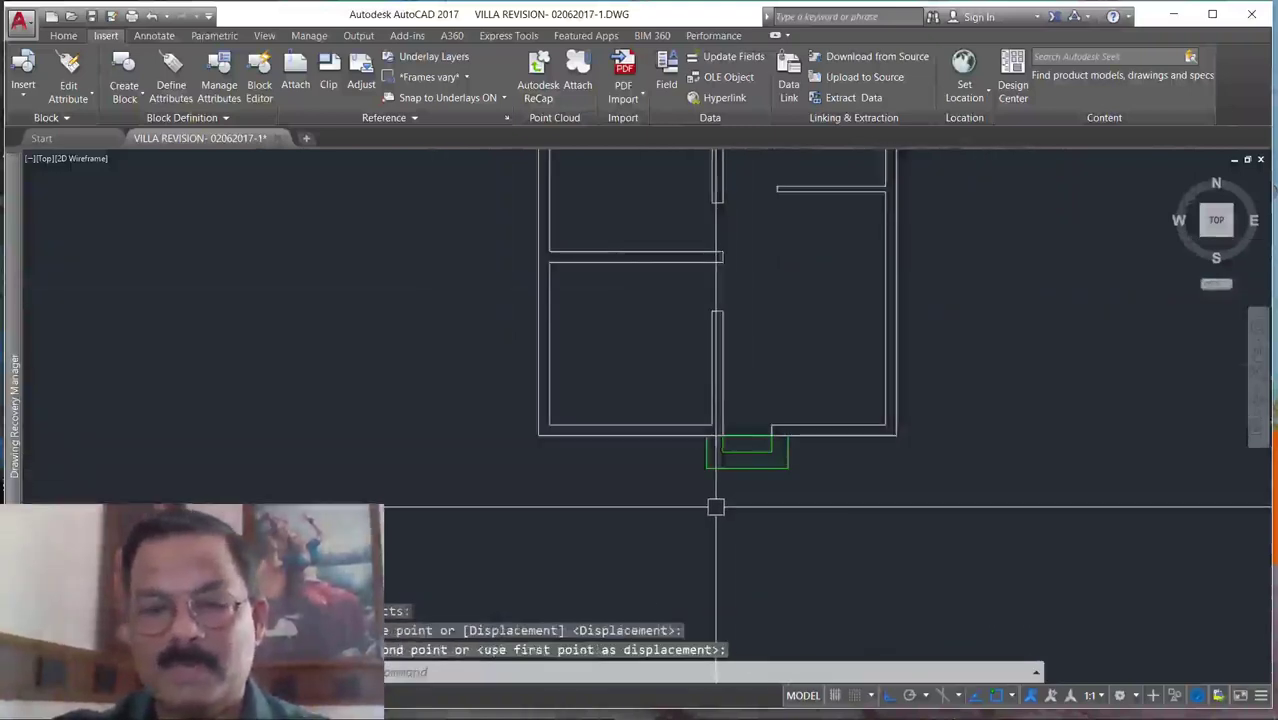
scroll(716, 505, down, 5)
key(Escape)
scroll(799, 420, up, 2)
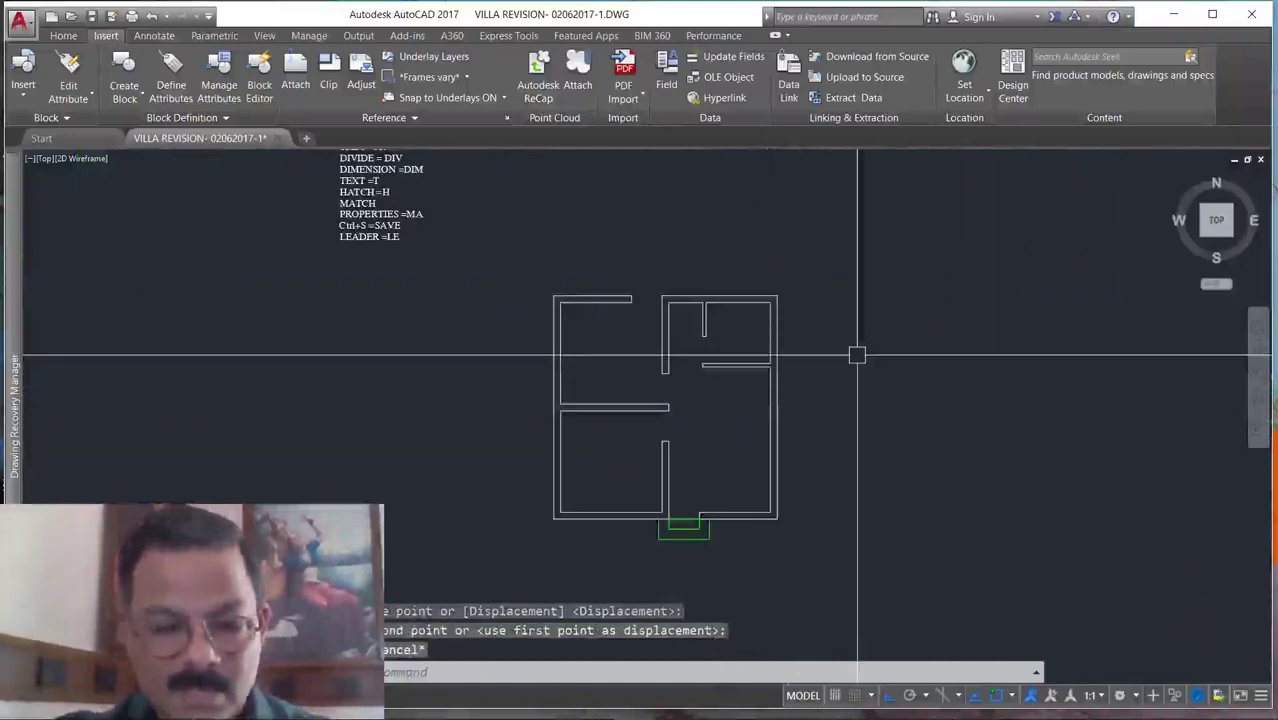
Begin window-selecting the copied steps for the next edit.
text(mi)
key(Return)
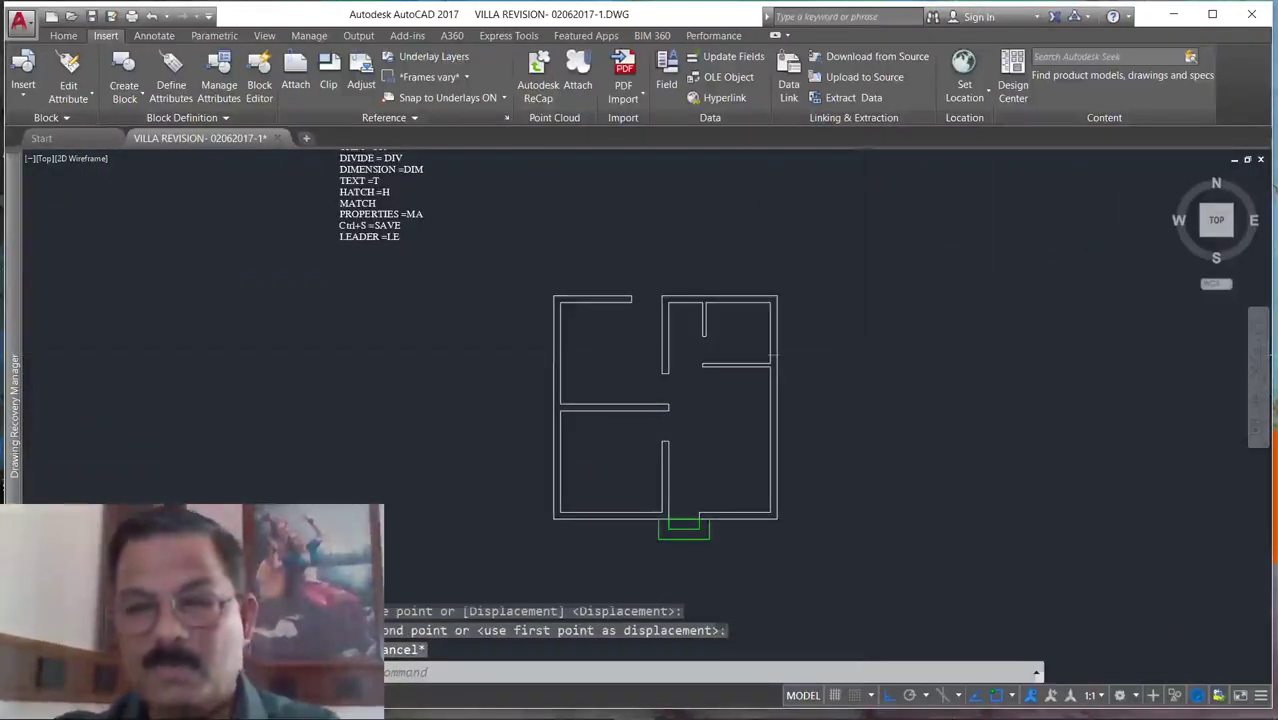
click(761, 571)
Mirror the bottom entrance steps across a horizontal line onto the top wall, keeping the originals.
click(645, 540)
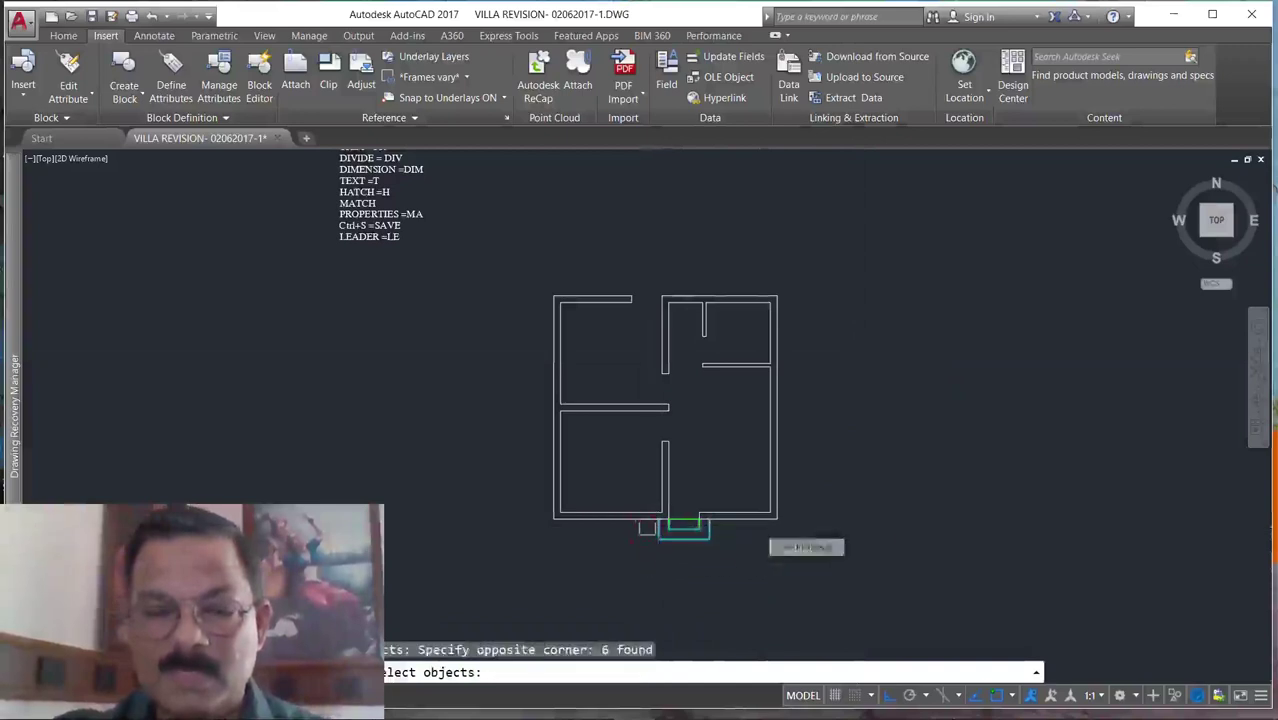
key(Return)
click(777, 410)
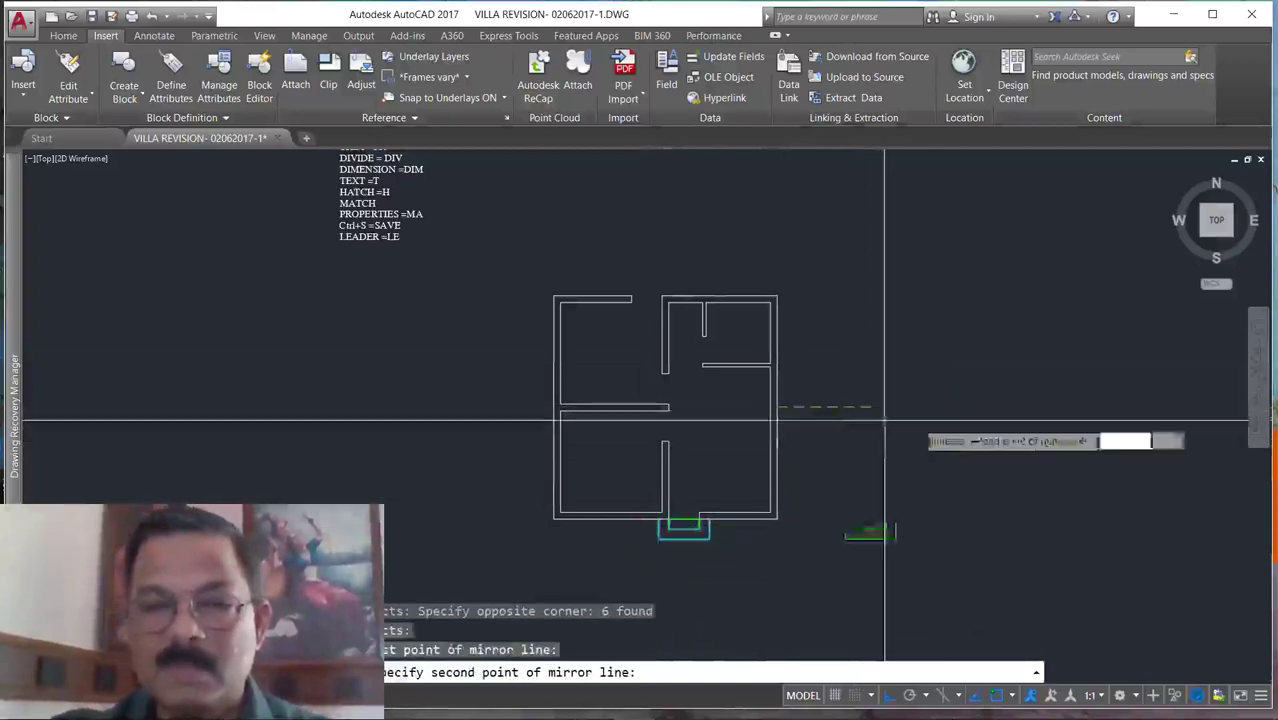
click(942, 428)
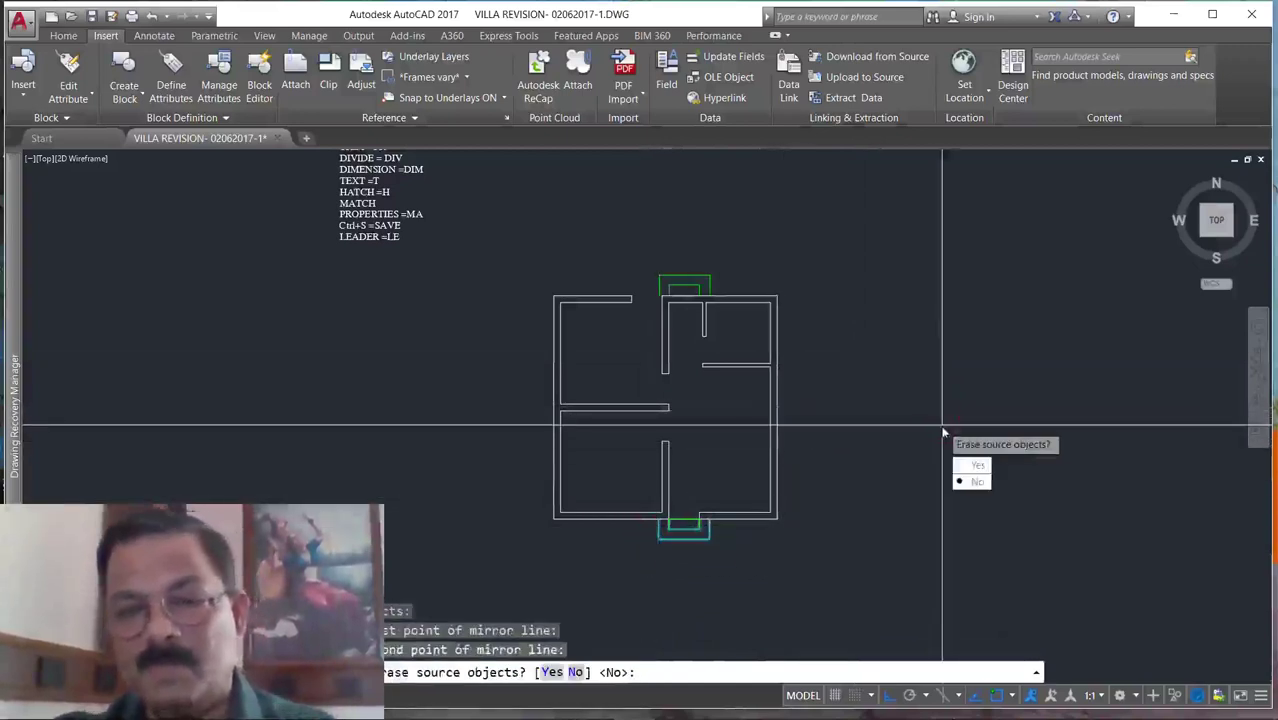
key(Return)
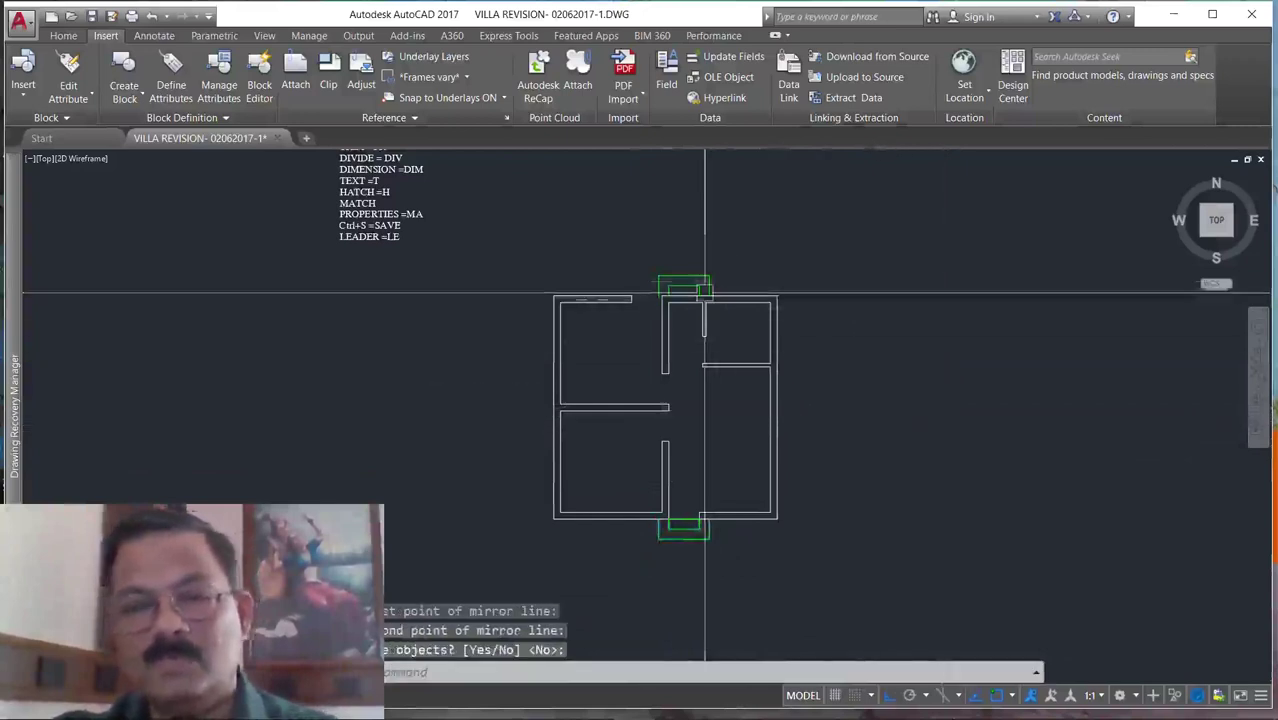
scroll(593, 256, up, 4)
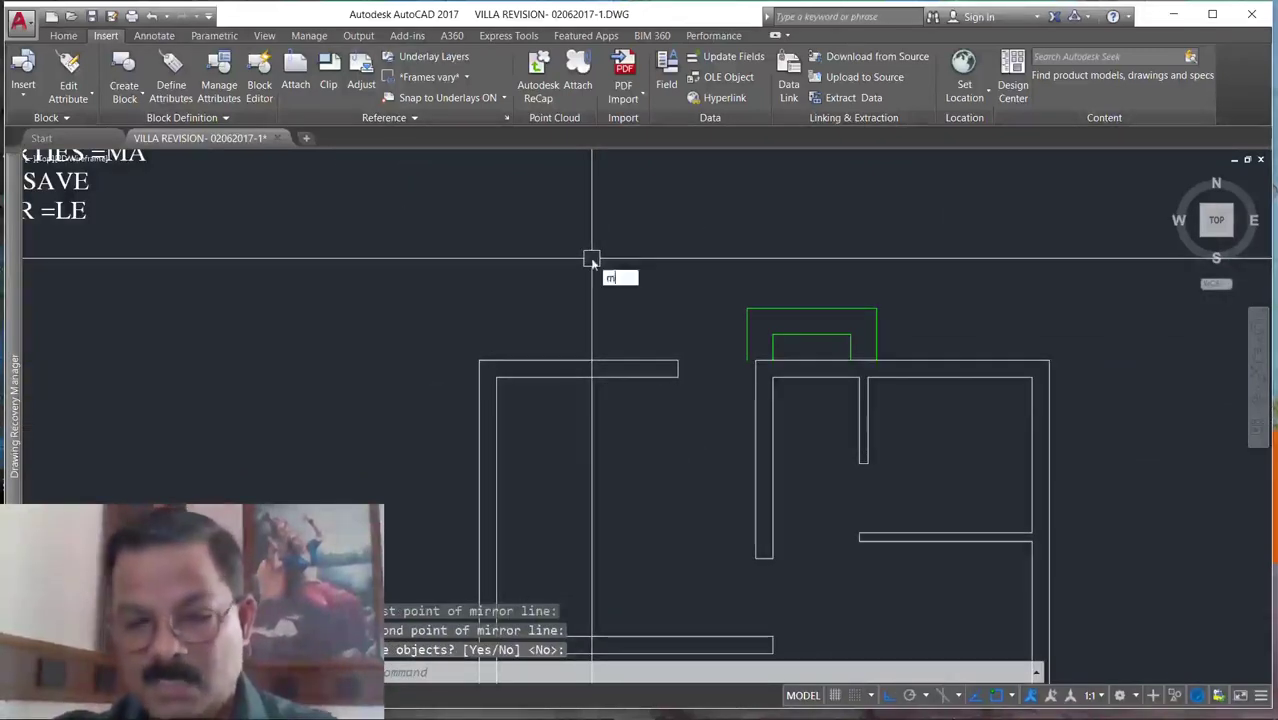
Start moving the mirrored top steps from their corner, then cancel, leaving them in place.
text(m)
key(Return)
click(700, 344)
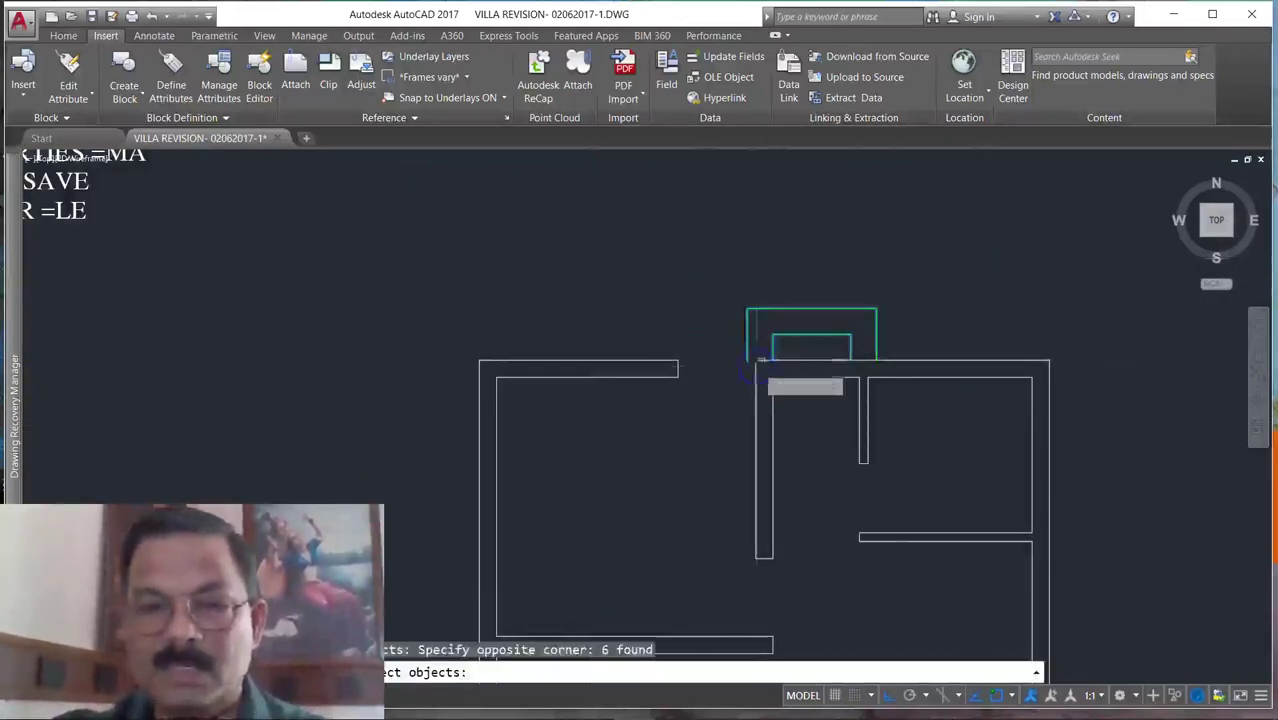
key(Return)
scroll(831, 378, up, 4)
click(881, 333)
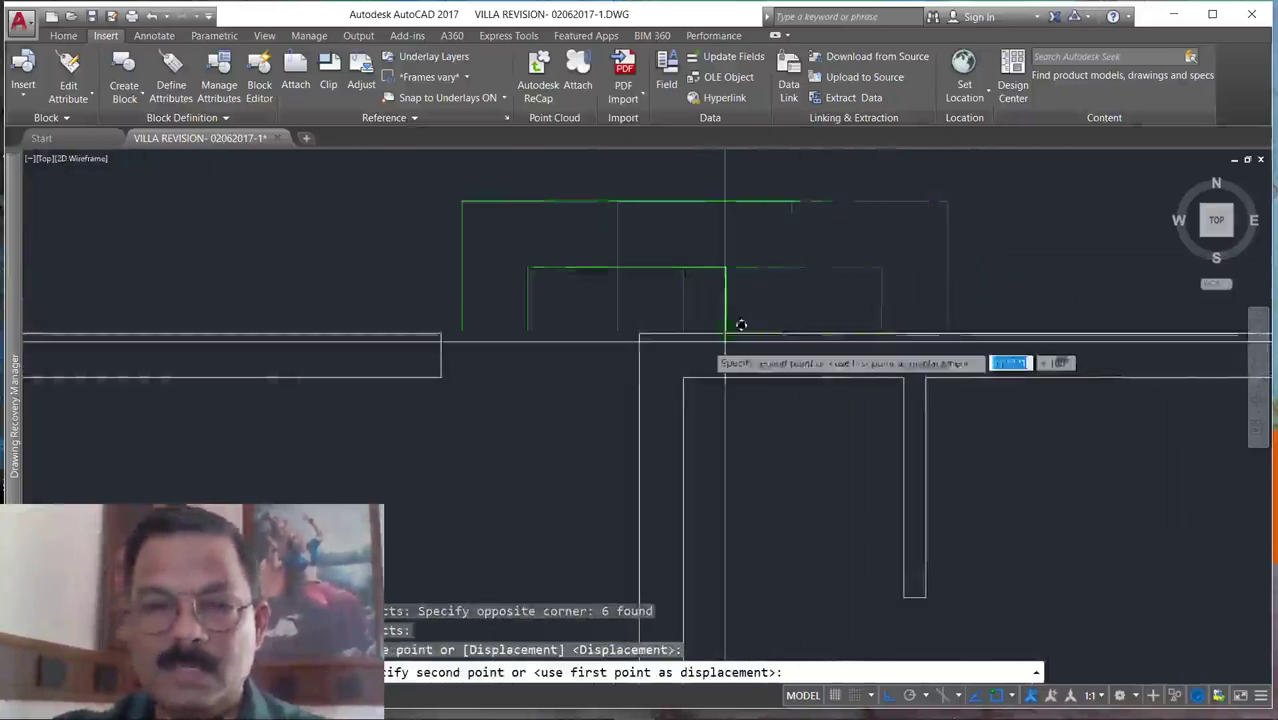
key(Escape)
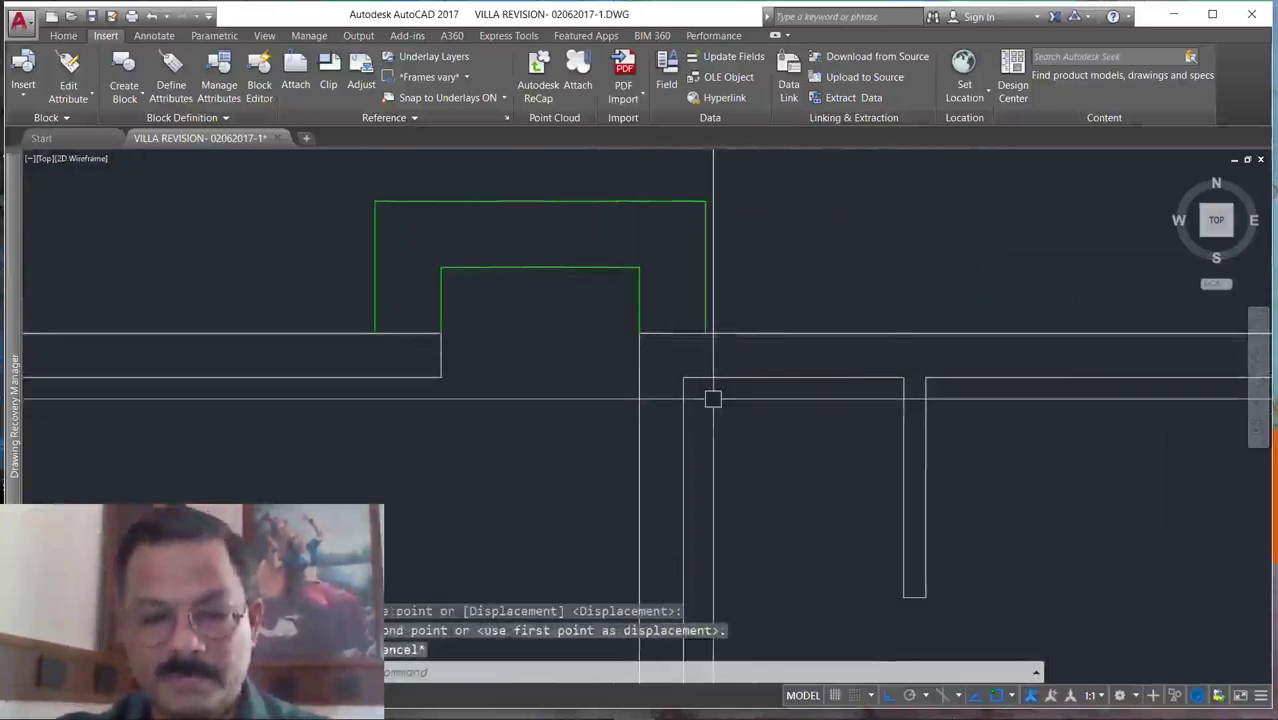
text(l)
key(Return)
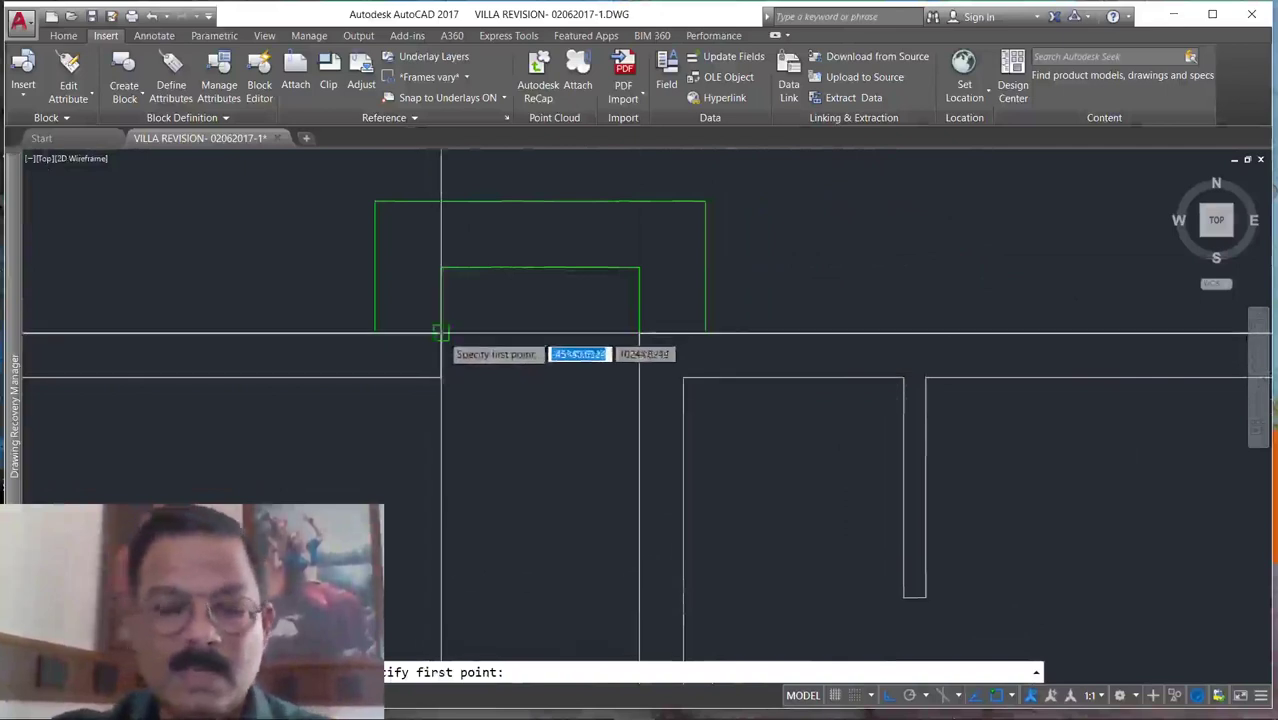
click(441, 300)
key(Escape)
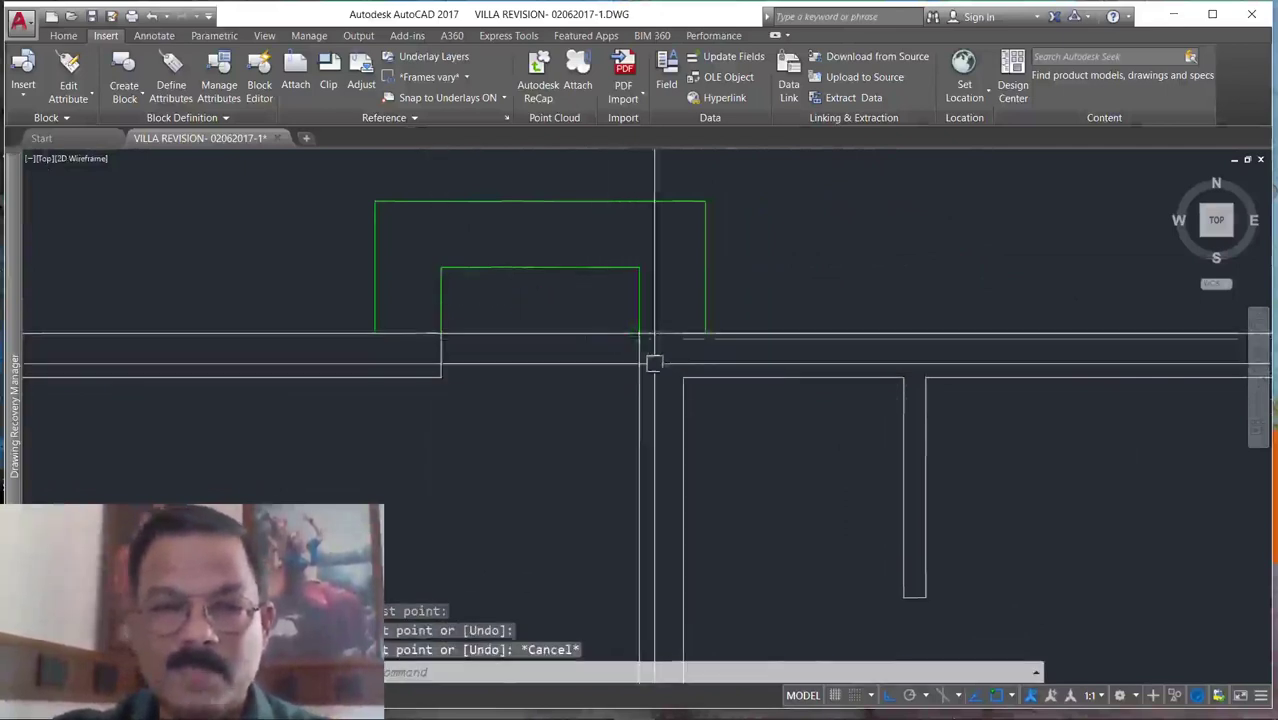
click(549, 333)
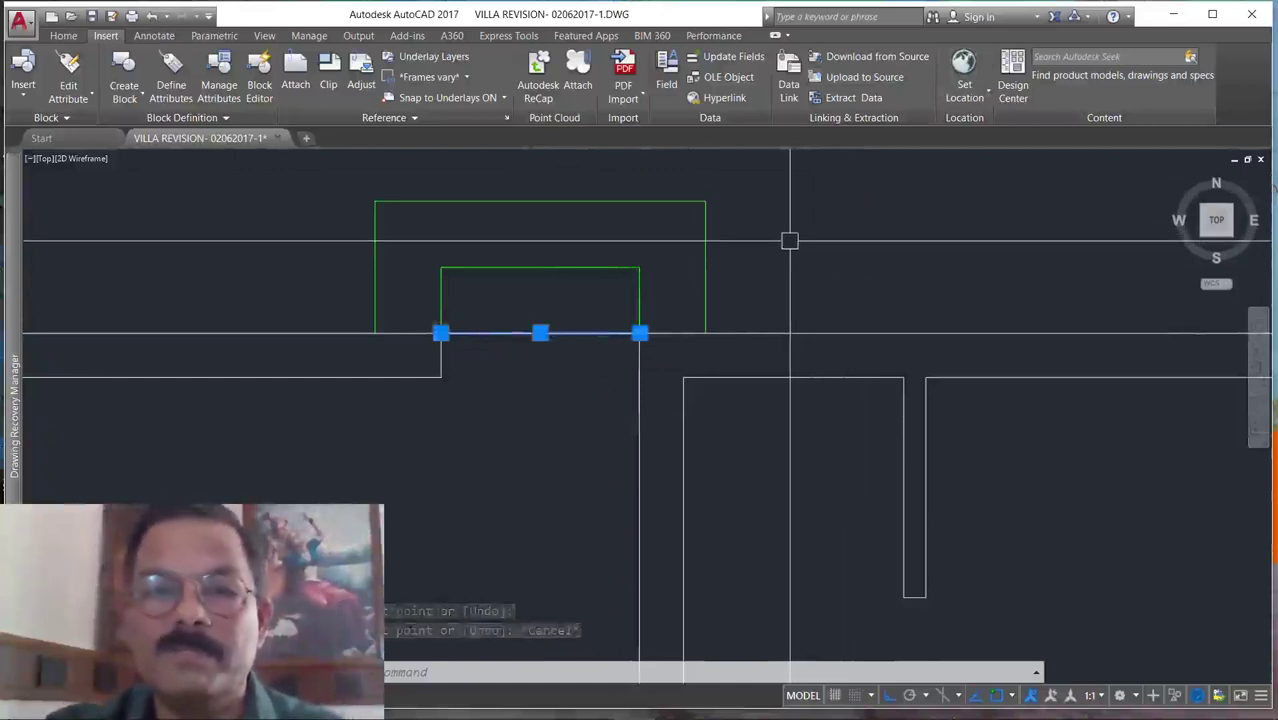
key(Escape)
scroll(790, 240, down, 6)
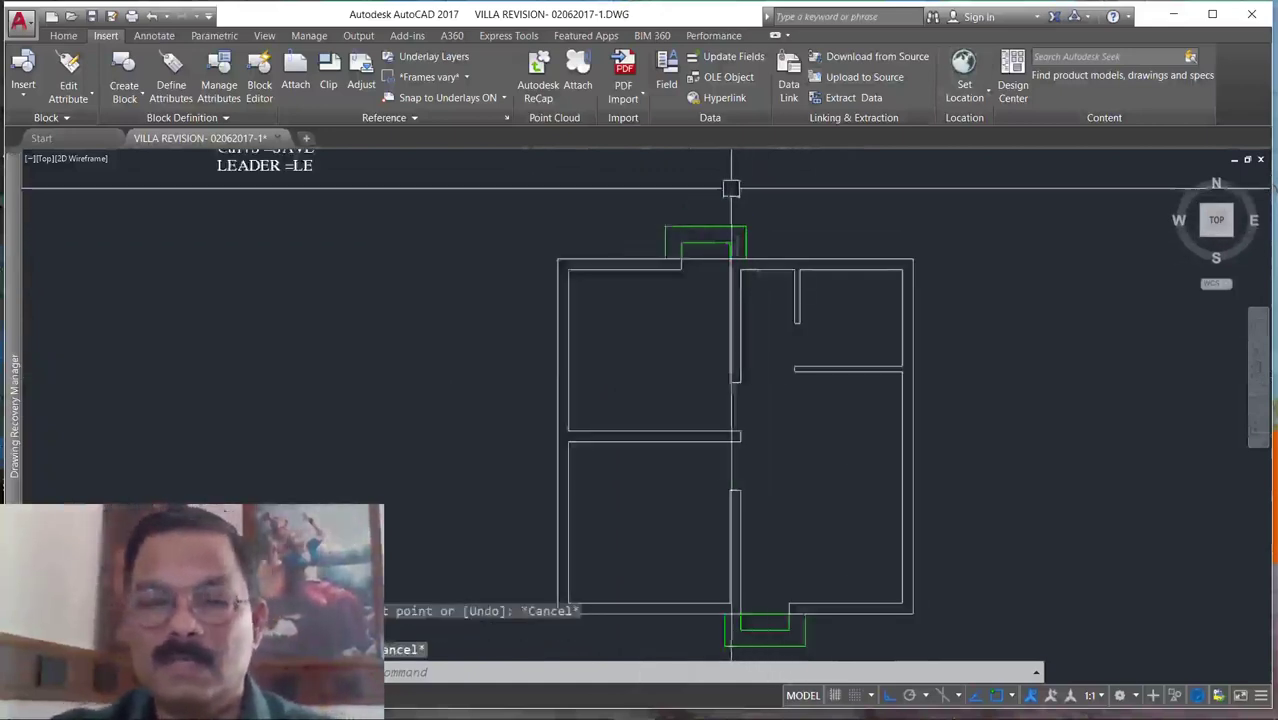
scroll(778, 283, up, 8)
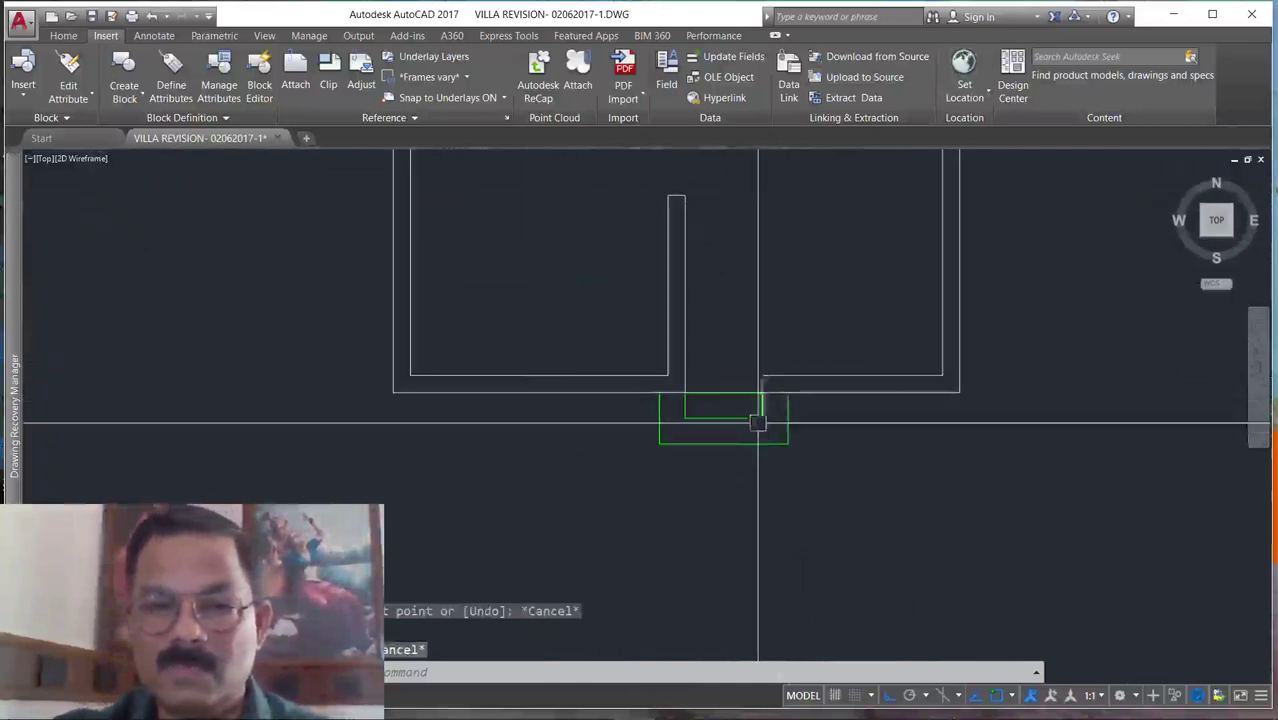
click(733, 372)
key(Escape)
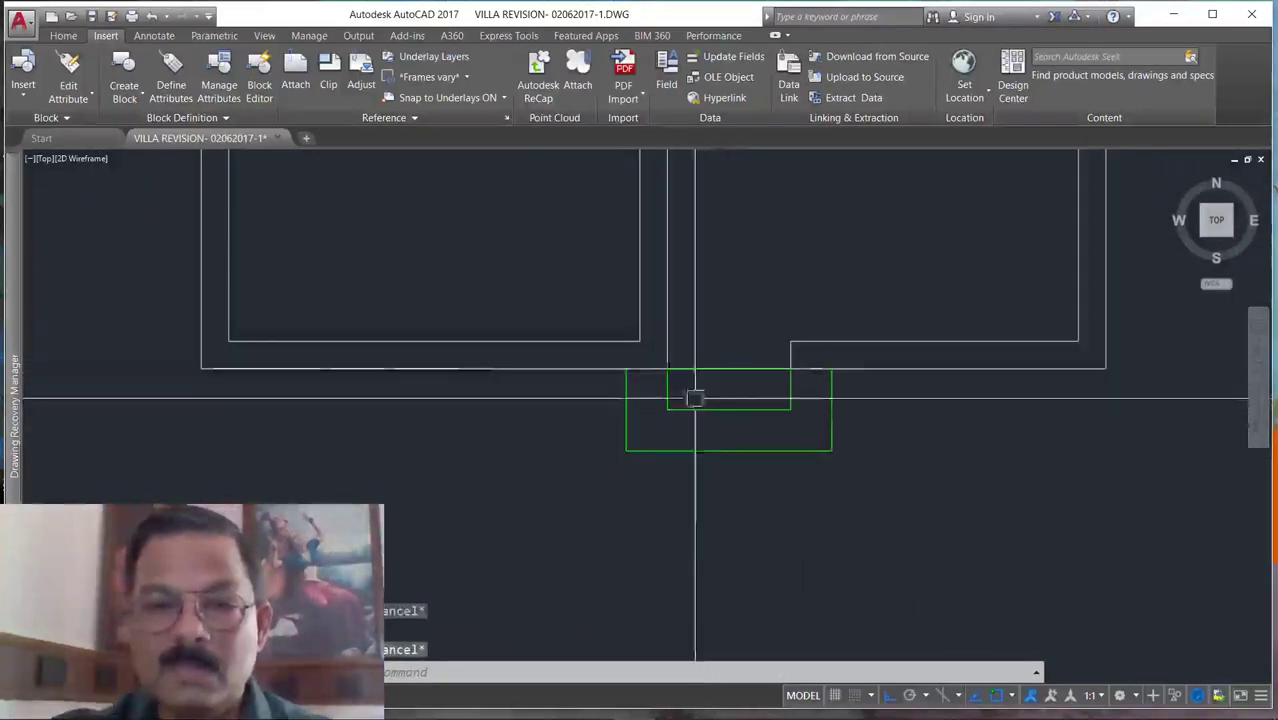
click(632, 358)
click(829, 379)
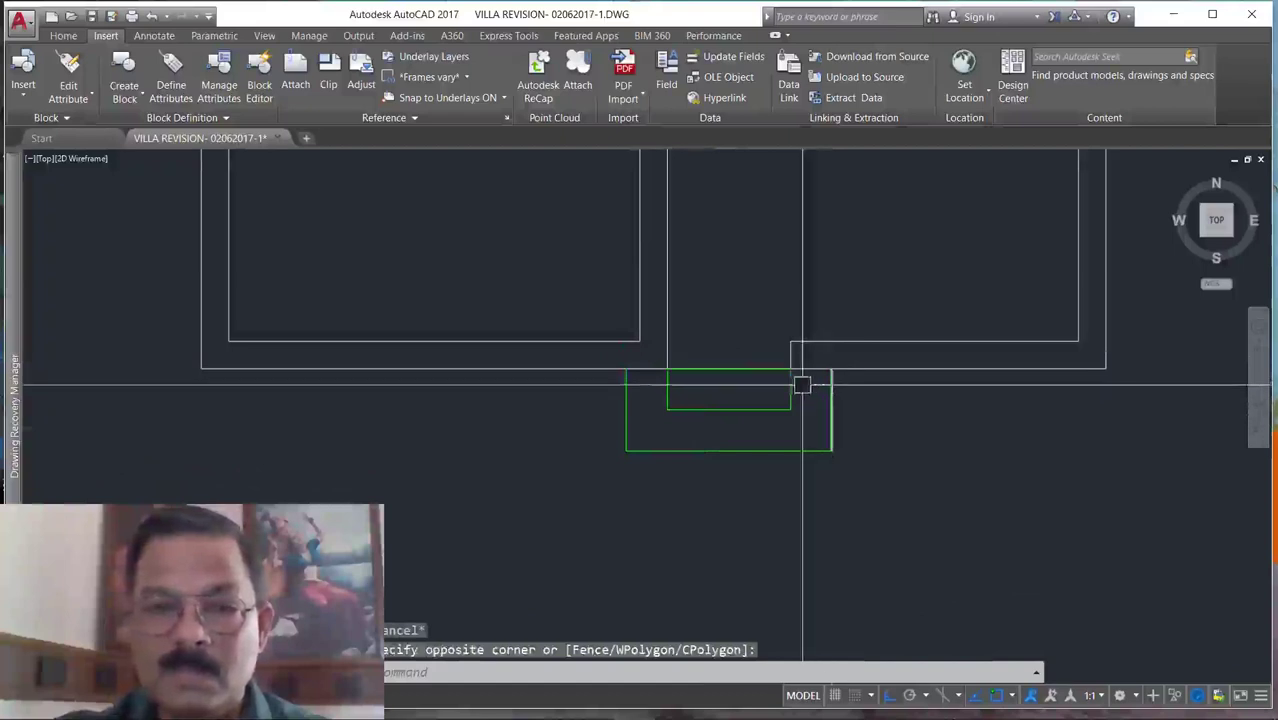
click(841, 394)
key(Escape)
scroll(862, 407, up, 2)
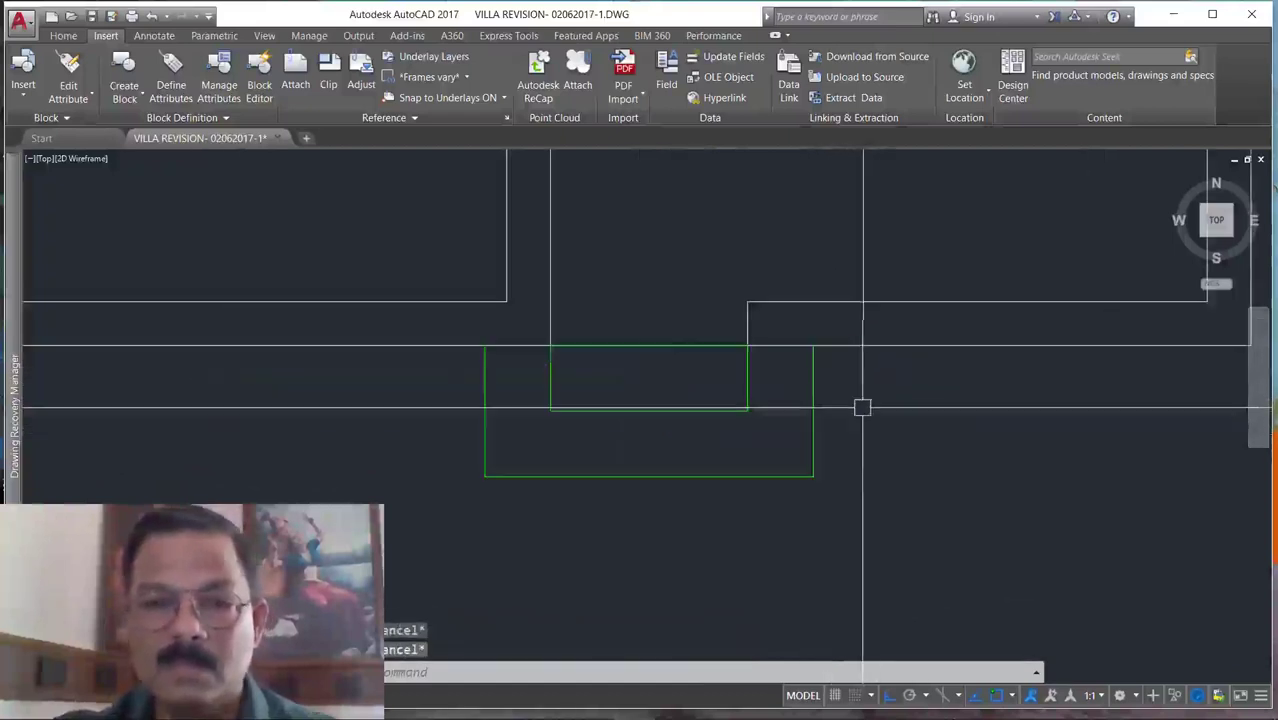
key(Return)
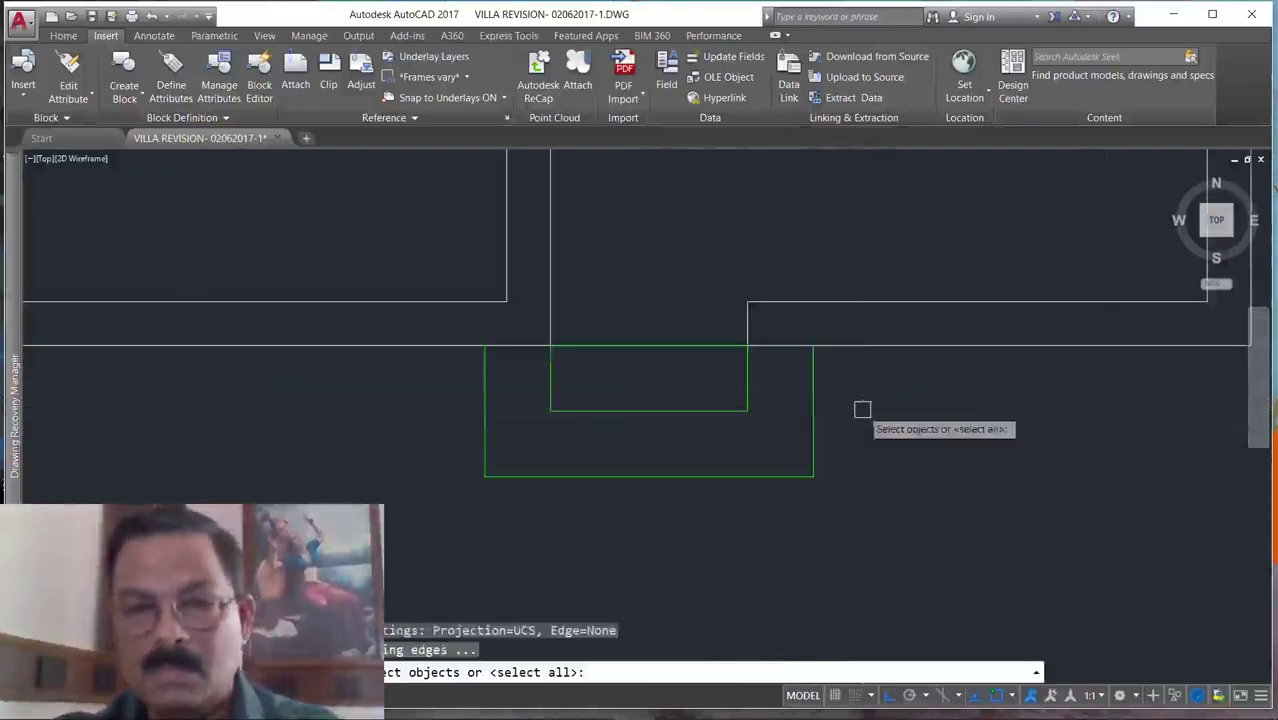
click(704, 322)
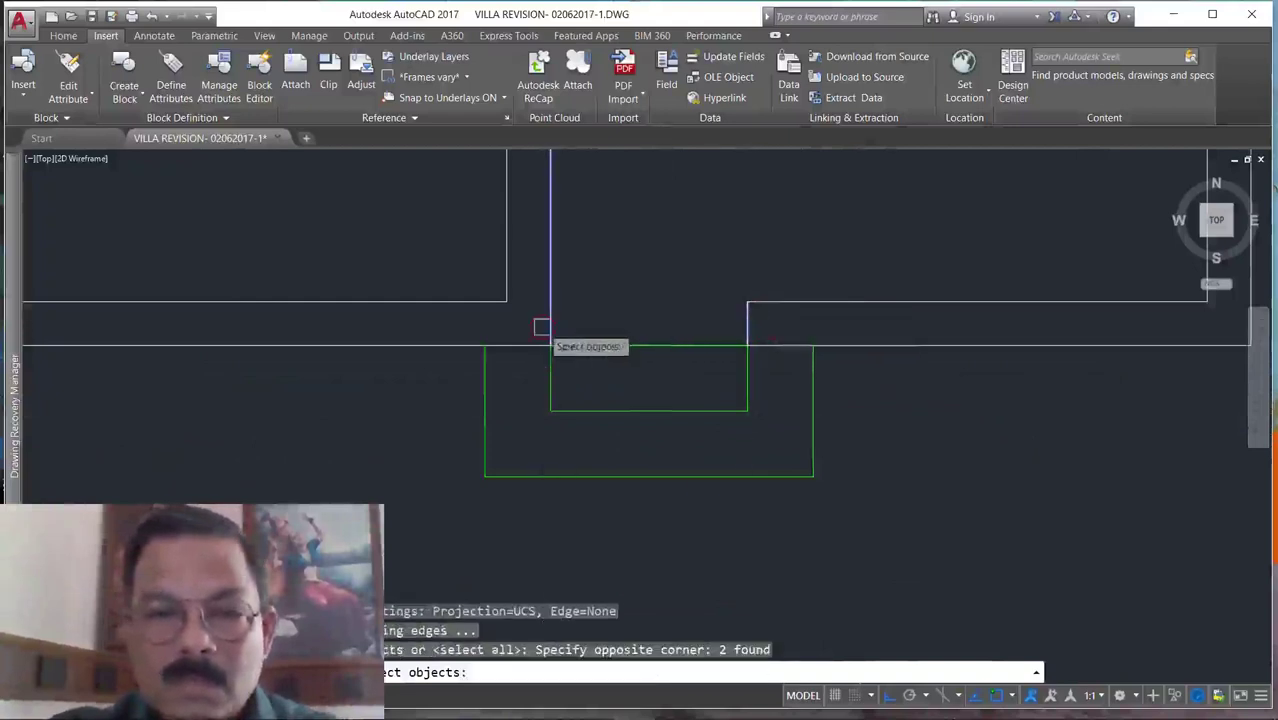
key(Return)
click(640, 310)
key(Escape)
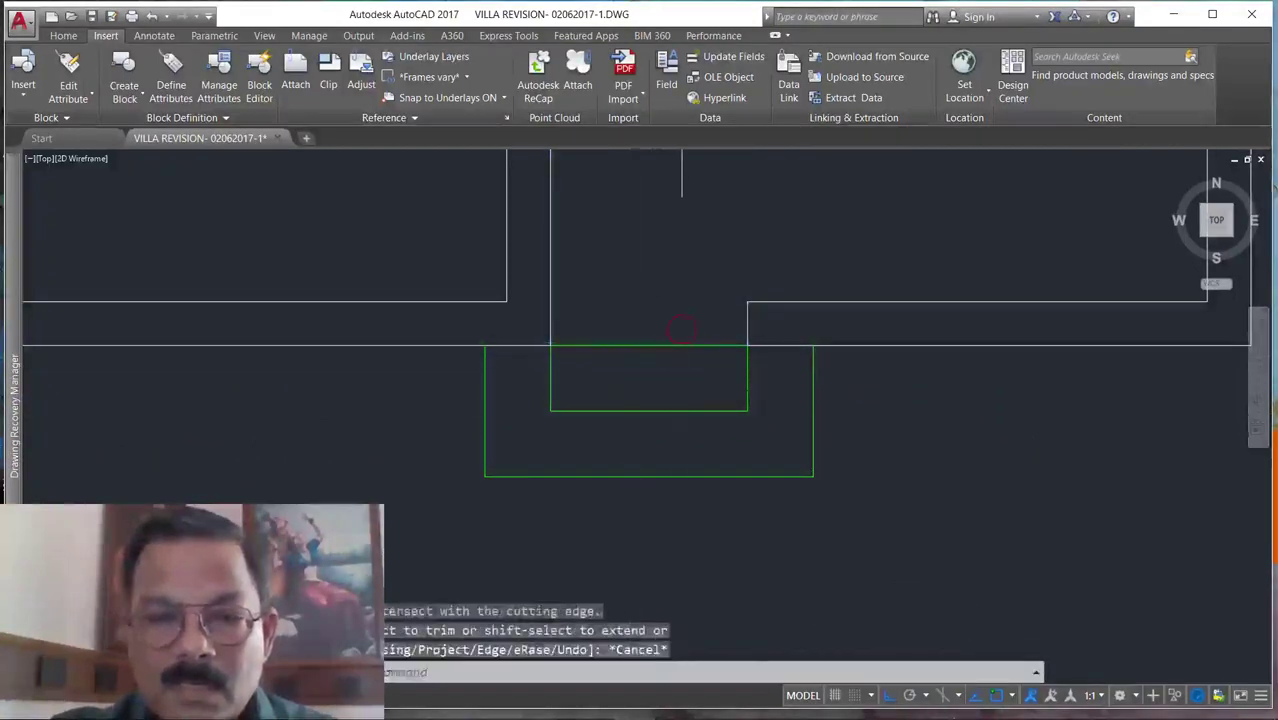
click(650, 345)
key(Escape)
scroll(705, 400, down, 6)
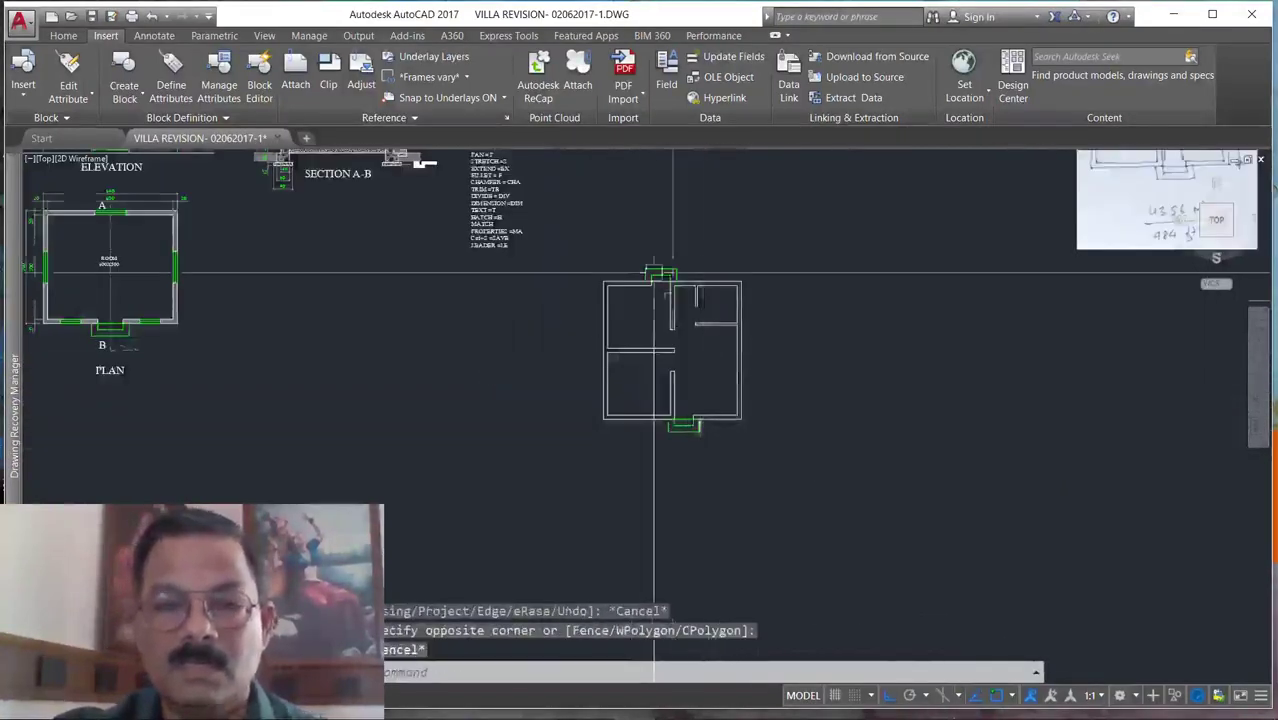
scroll(655, 271, up, 8)
click(689, 287)
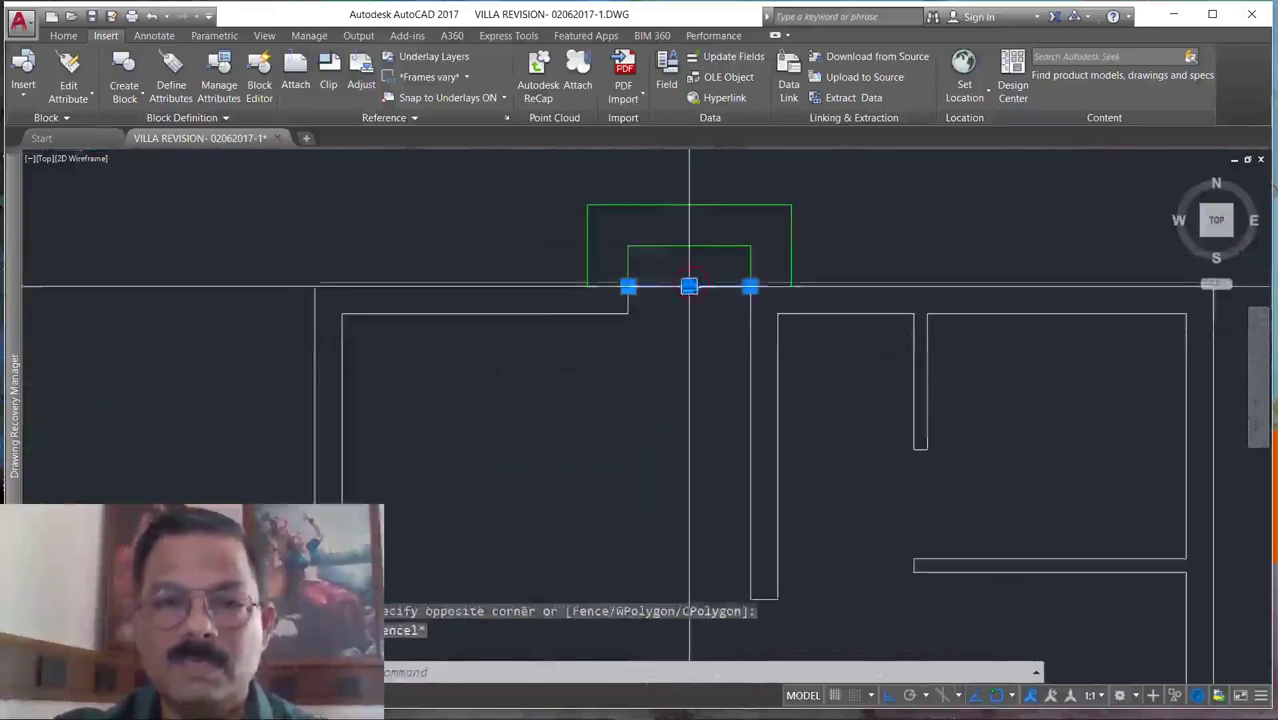
scroll(690, 300, down, 5)
key(Escape)
scroll(622, 368, down, 2)
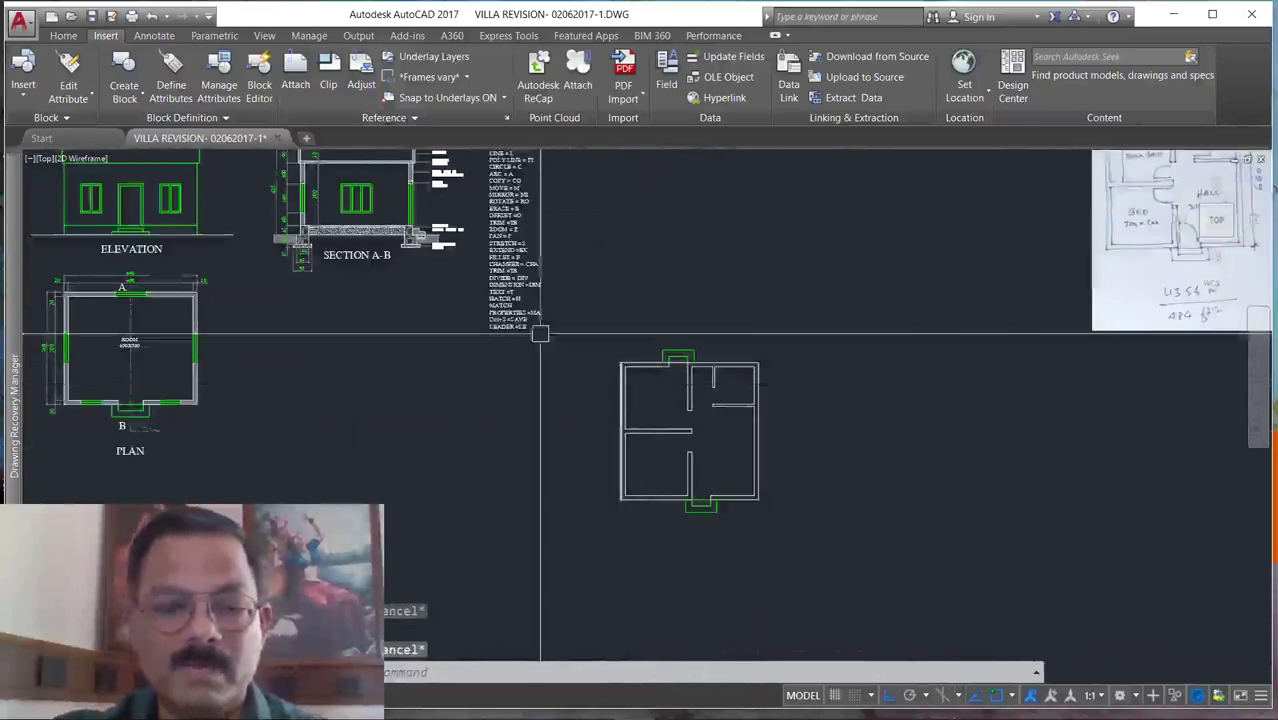
scroll(530, 320, up, 10)
scroll(500, 291, down, 5)
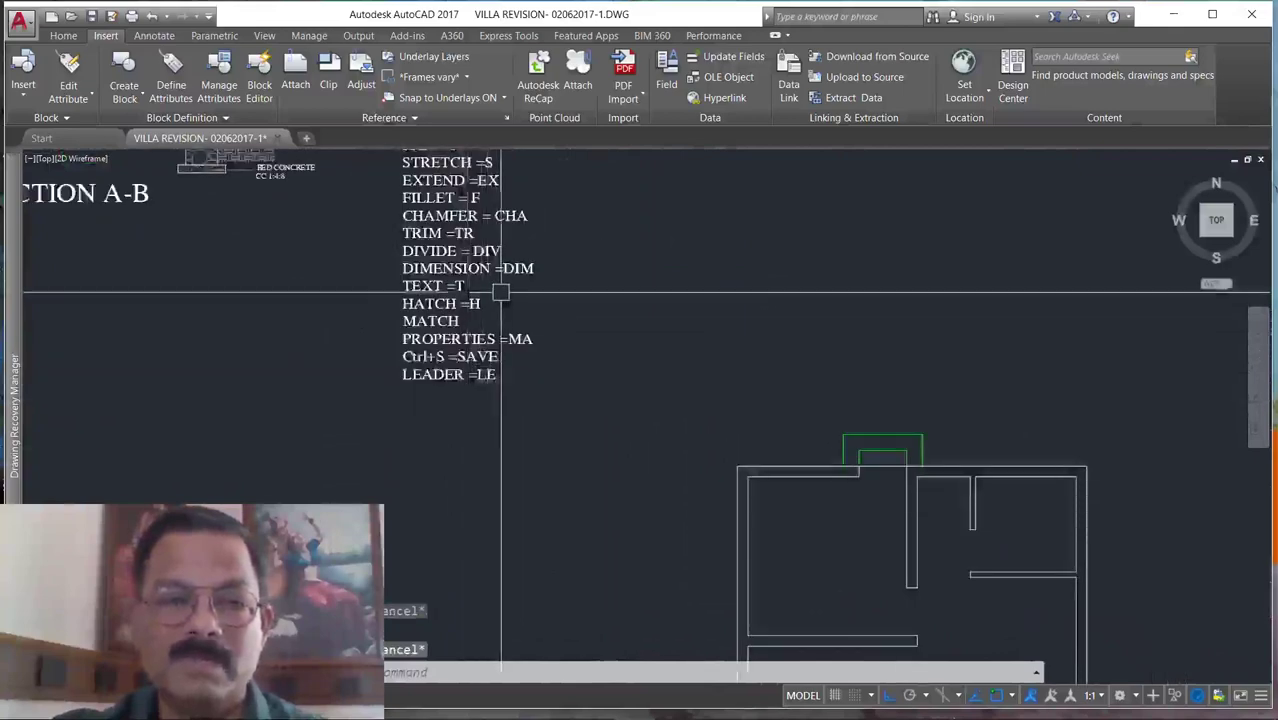
scroll(500, 291, up, 2)
scroll(476, 297, up, 2)
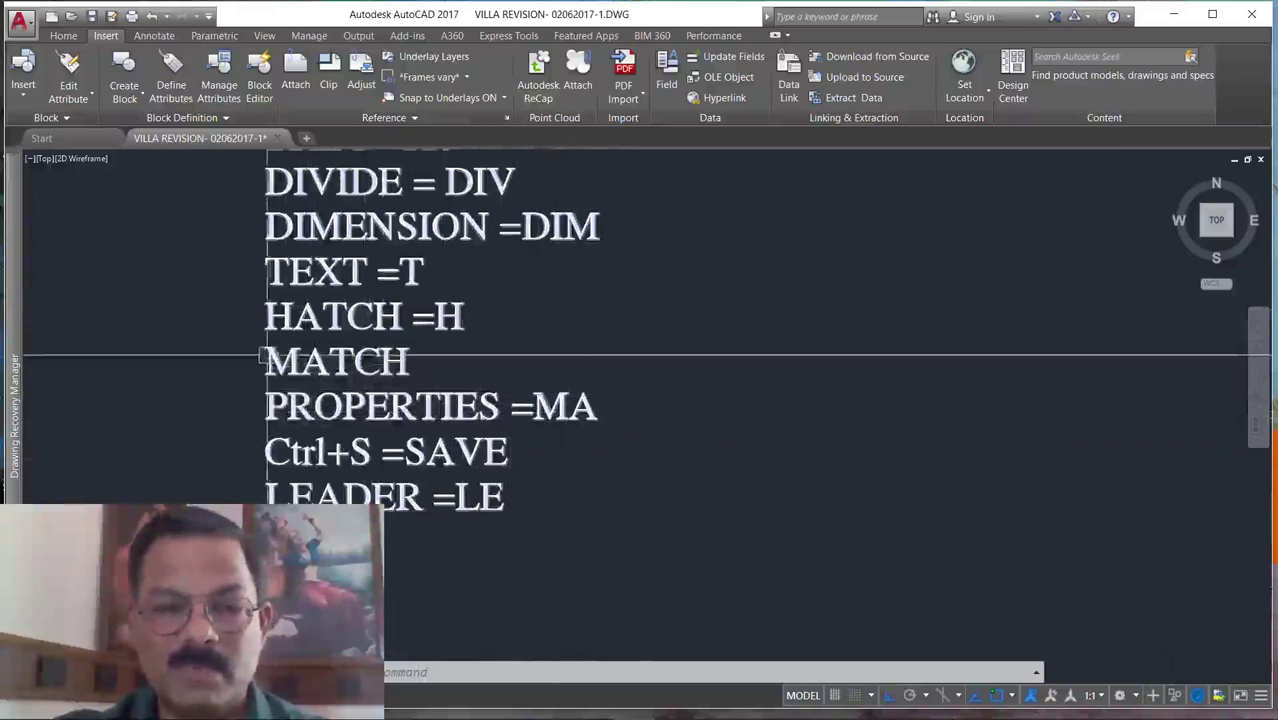
scroll(573, 420, down, 6)
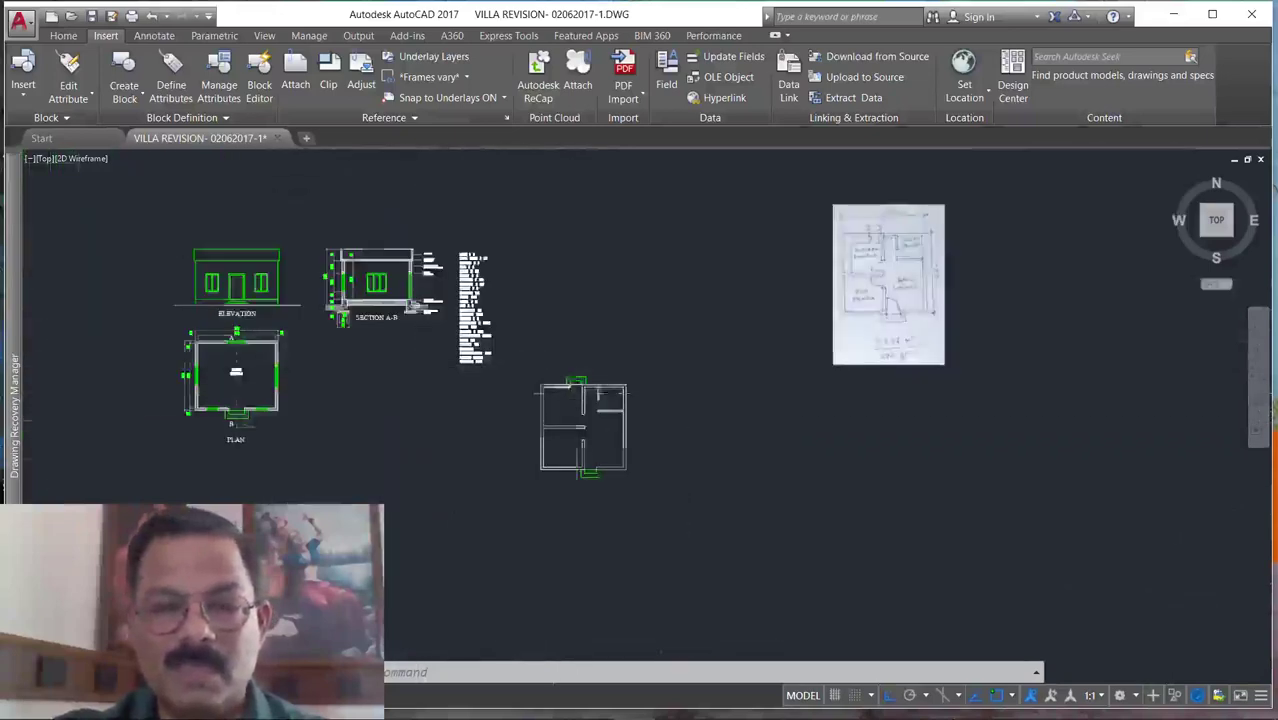
scroll(549, 369, up, 4)
scroll(535, 335, up, 3)
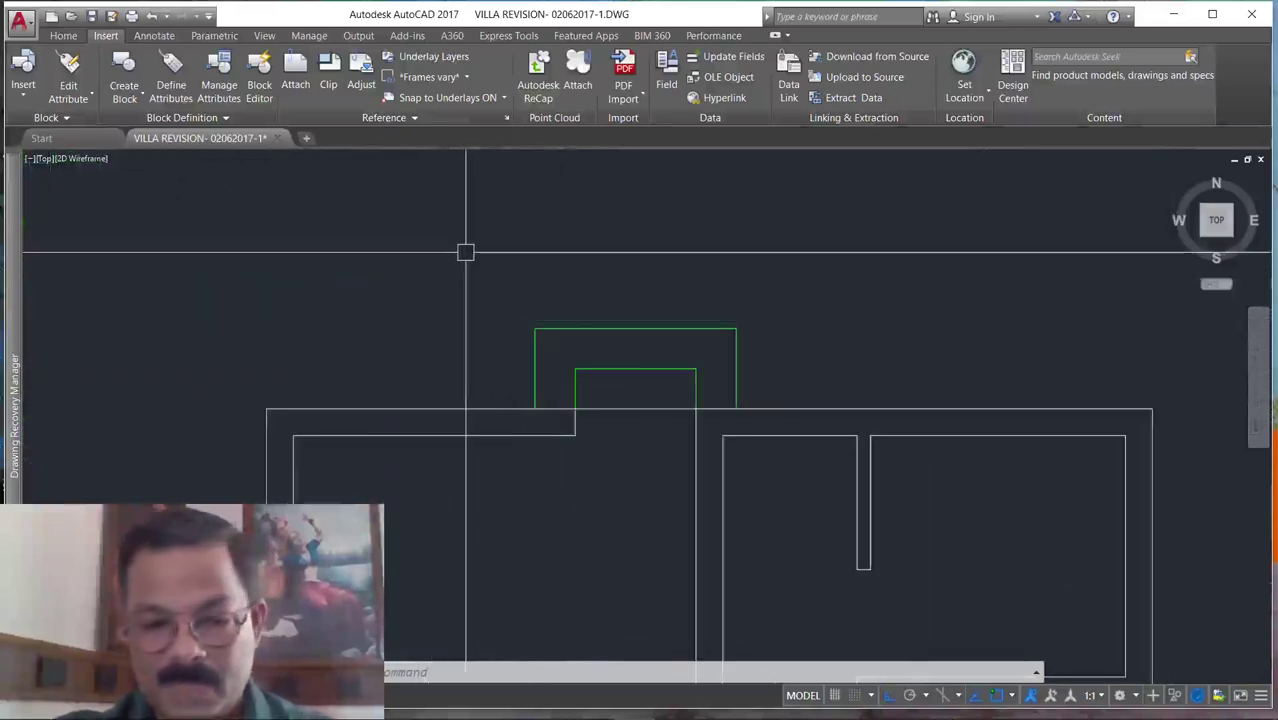
Match the line across the top doorway to the green step outline's properties.
text(a)
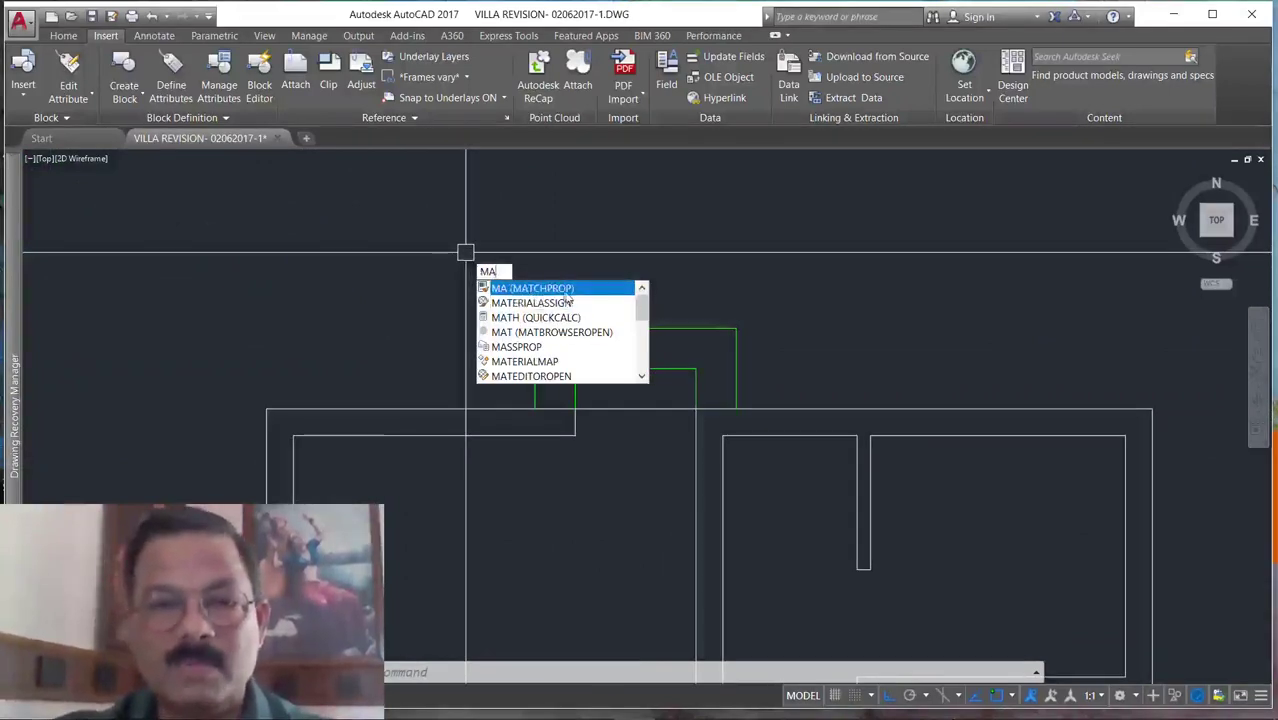
key(Return)
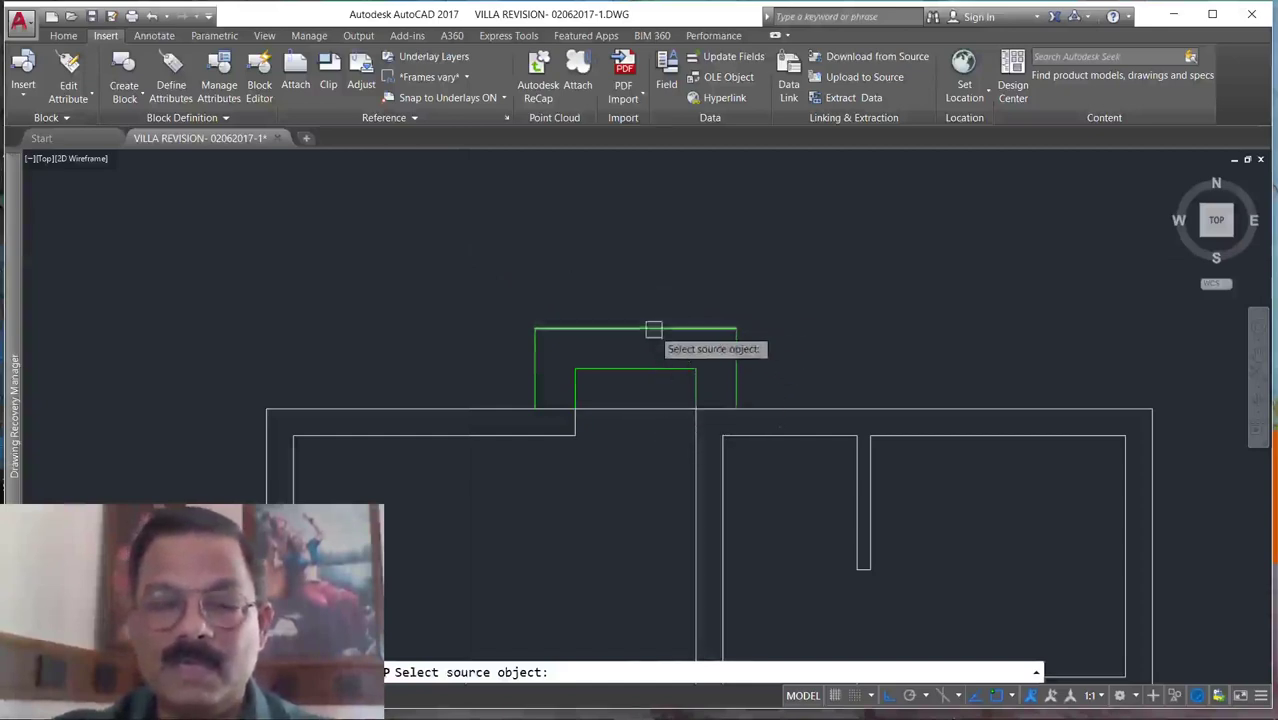
click(652, 329)
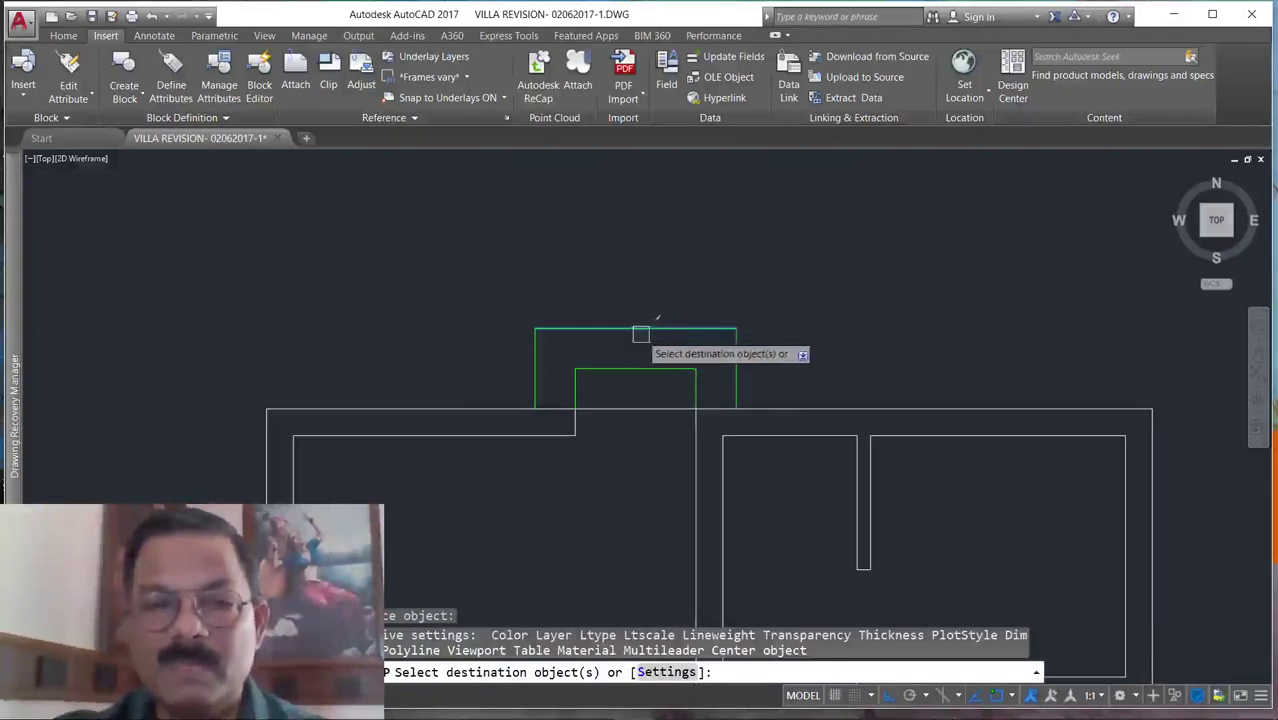
click(638, 409)
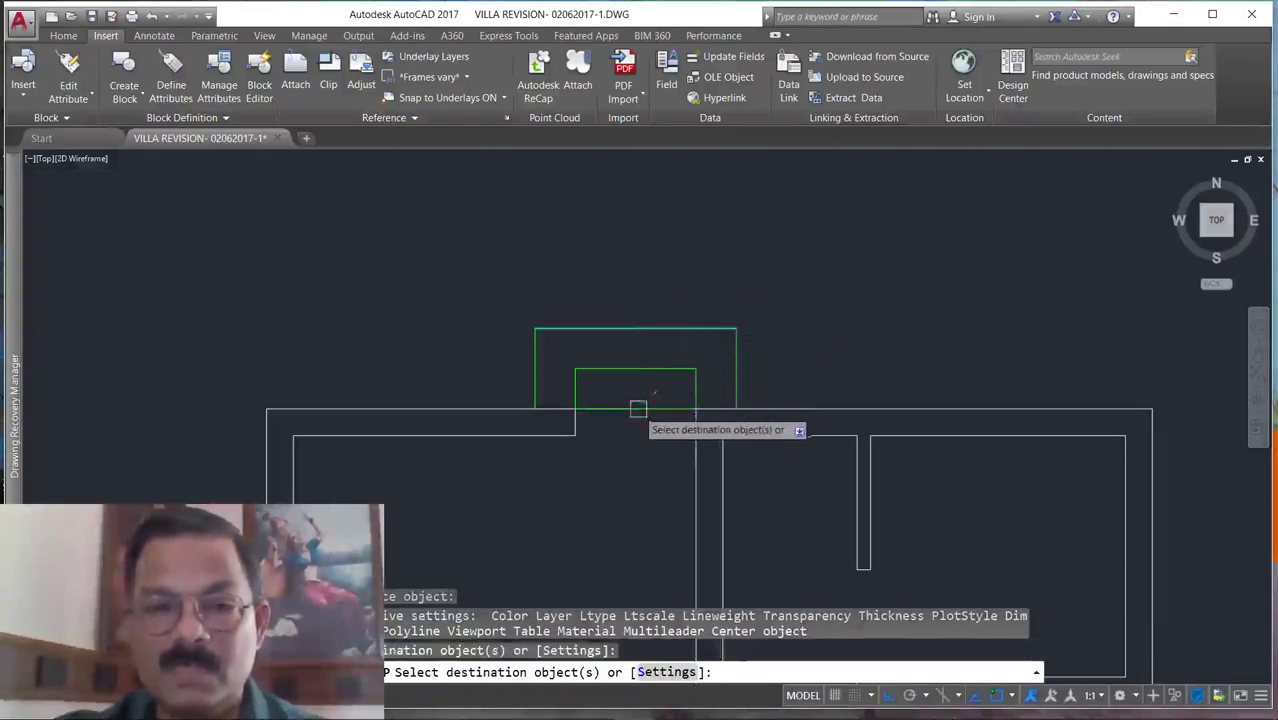
key(Escape)
Save the villa drawing with Ctrl+S.
scroll(630, 490, down, 3)
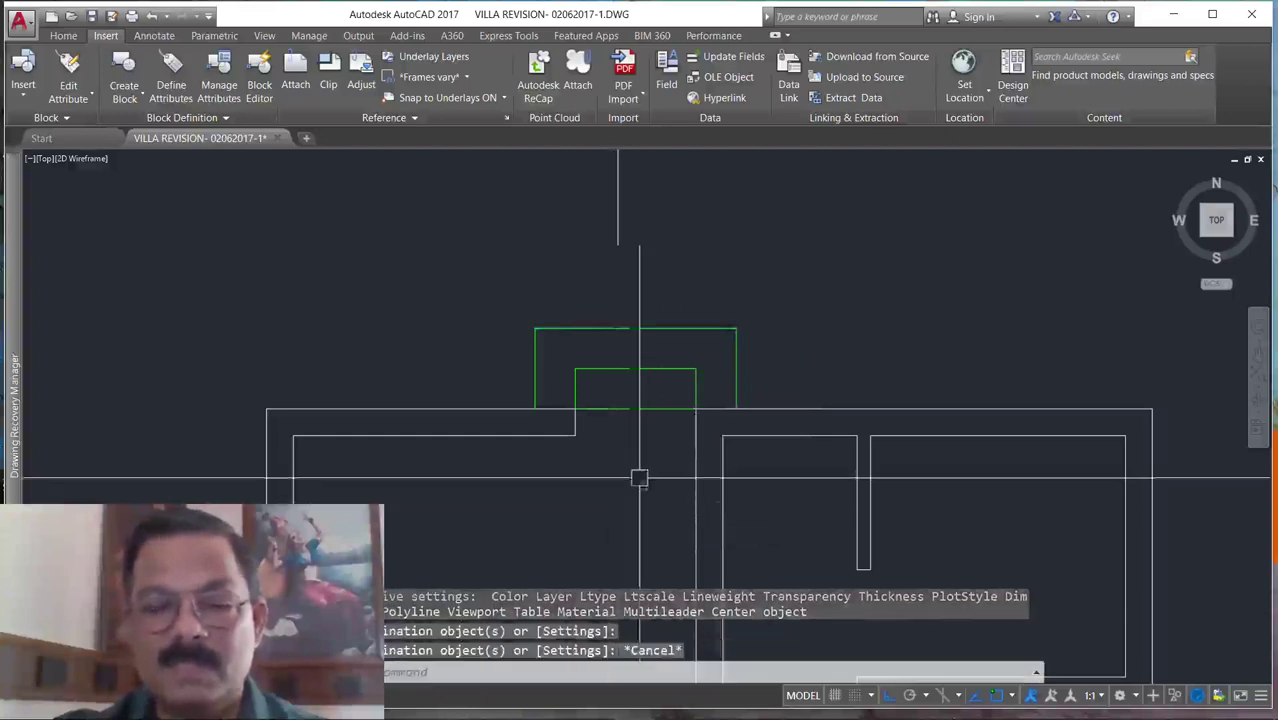
scroll(781, 263, up, 1)
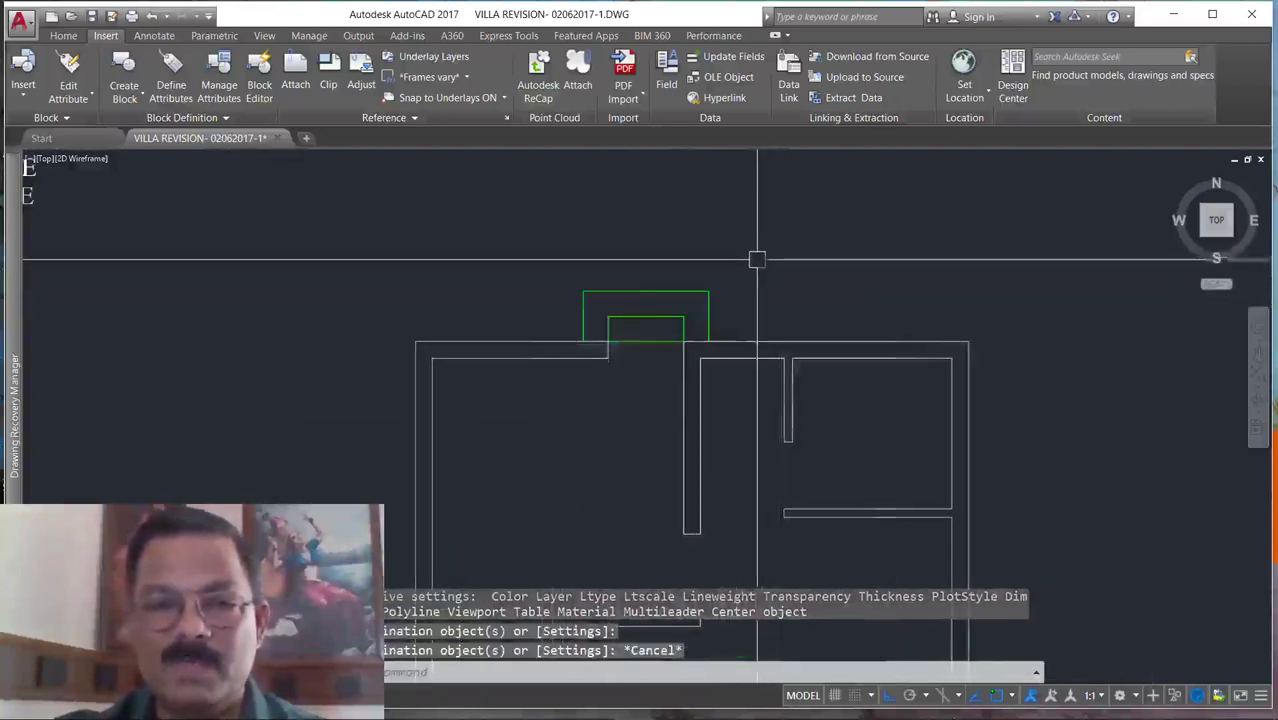
scroll(781, 263, down, 2)
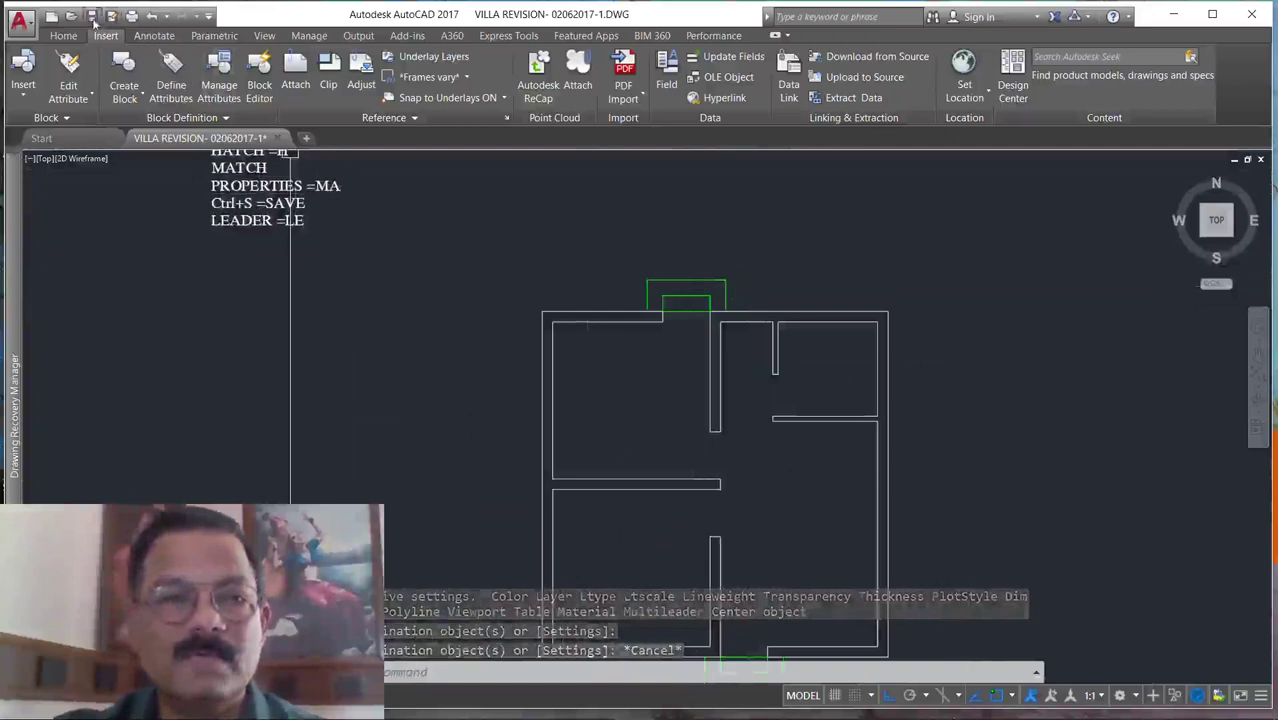
key(ctrl+s)
scroll(614, 334, down, 5)
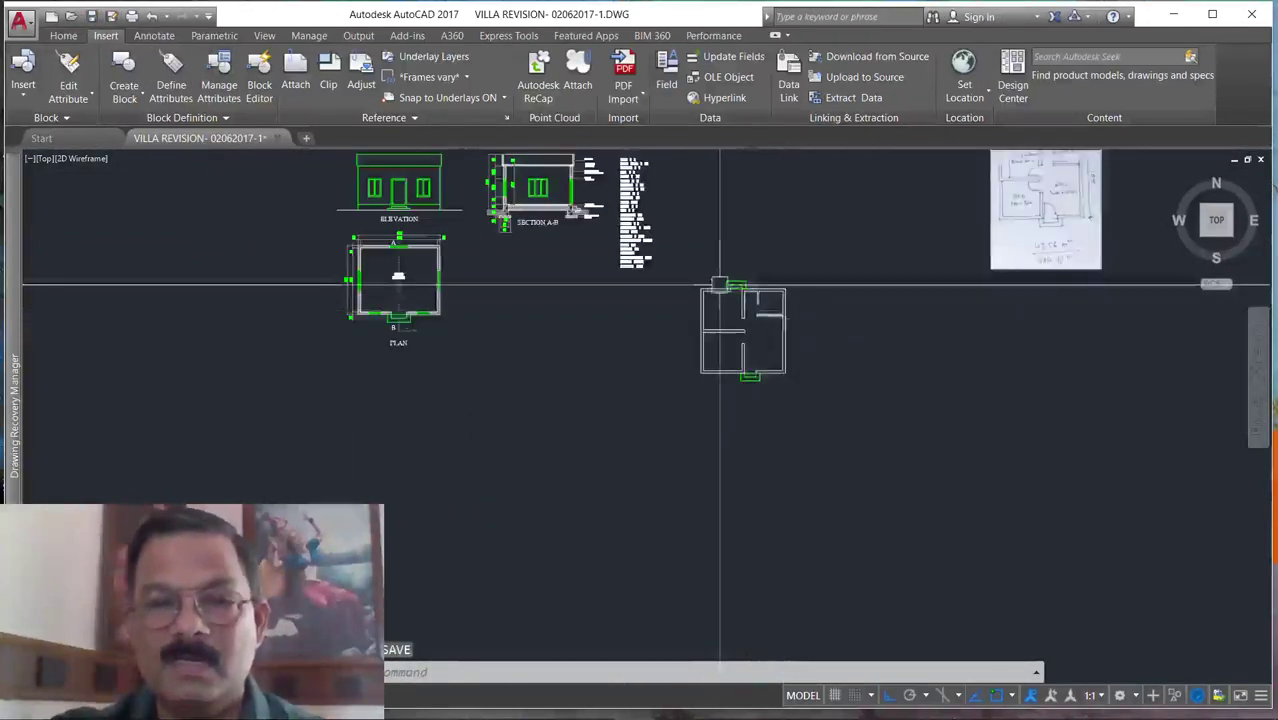
Copy the reference plan's bottom window by its midpoint onto the new bottom wall, right of the steps.
scroll(735, 355, up, 2)
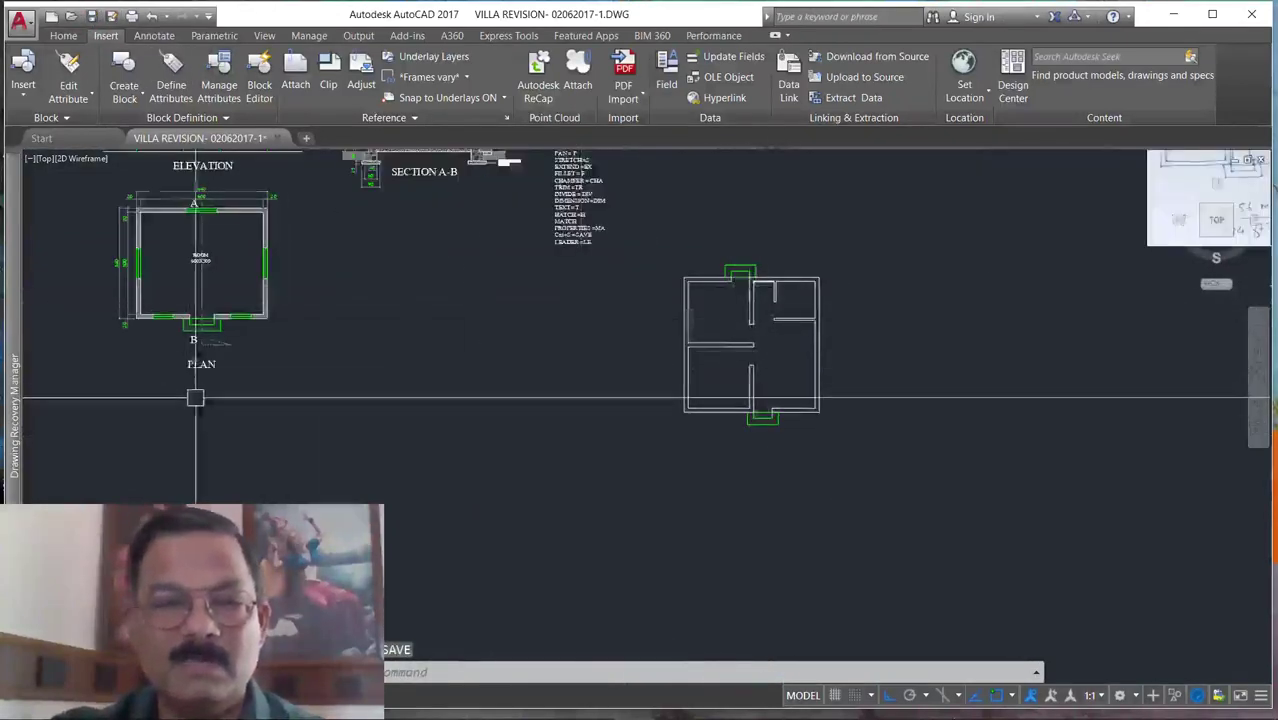
scroll(181, 353, up, 5)
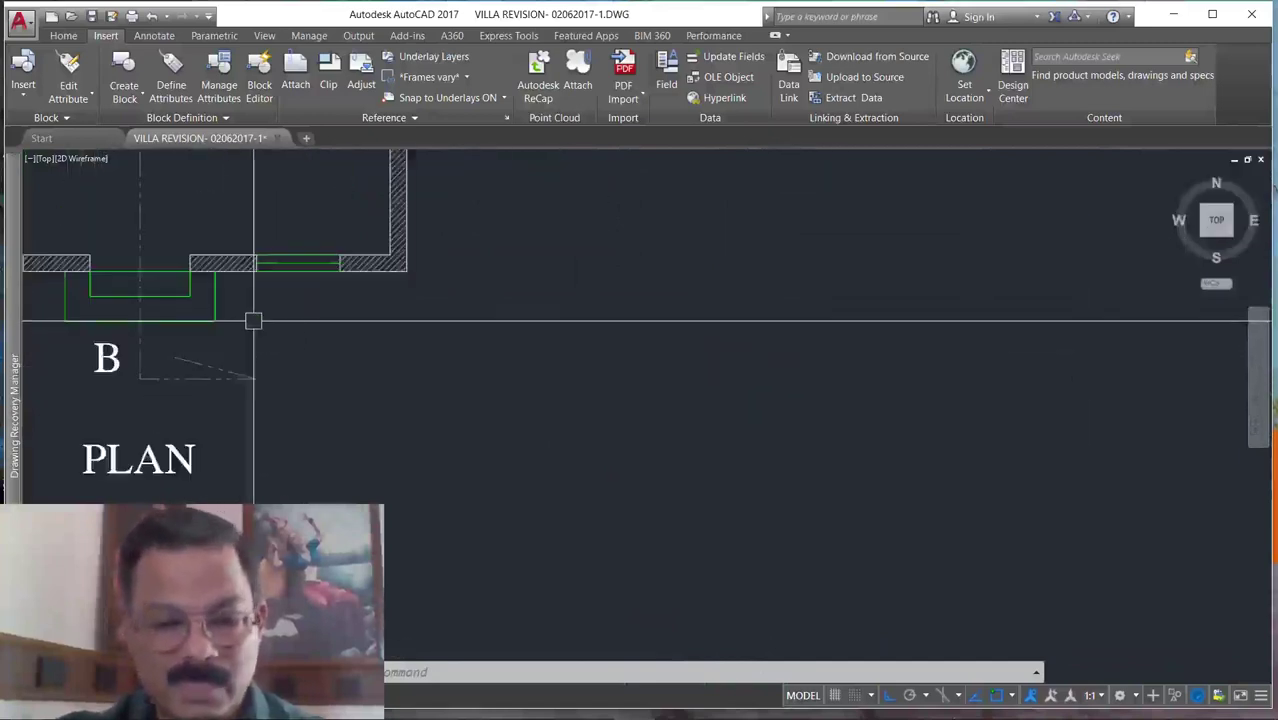
key(Return)
click(233, 231)
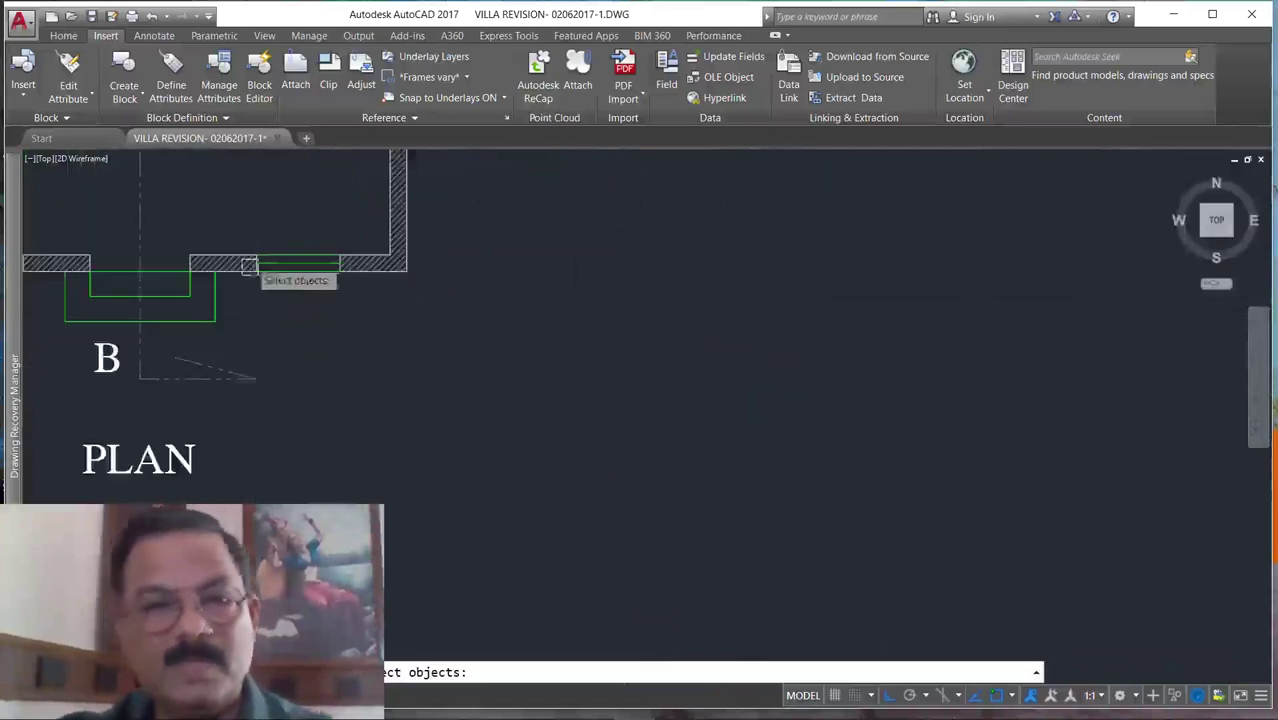
click(354, 305)
key(Return)
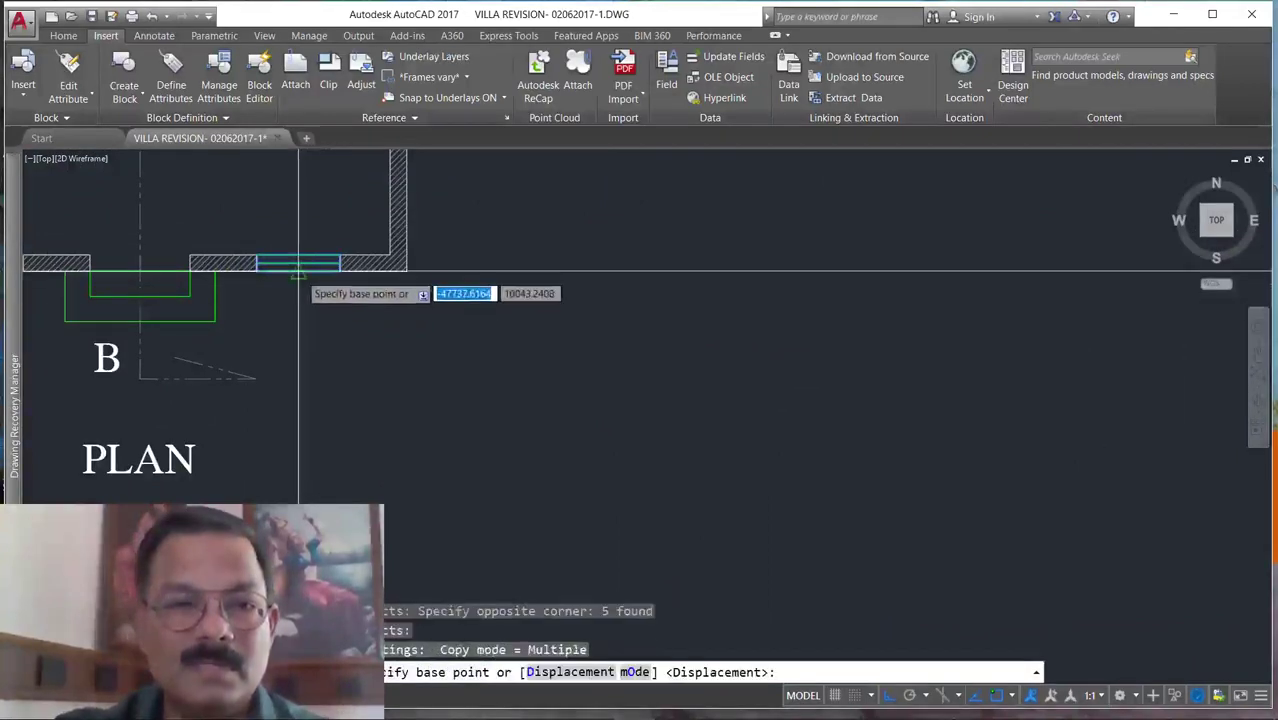
click(298, 270)
scroll(760, 350, down, 5)
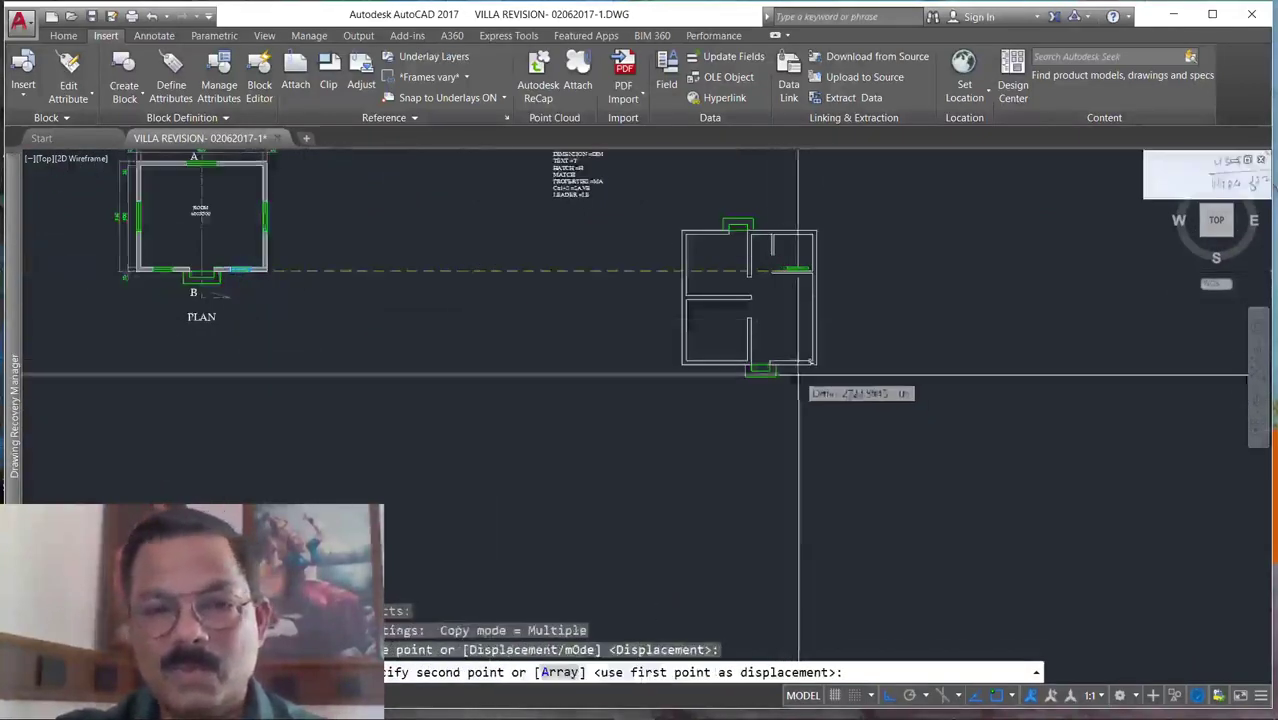
scroll(795, 375, up, 5)
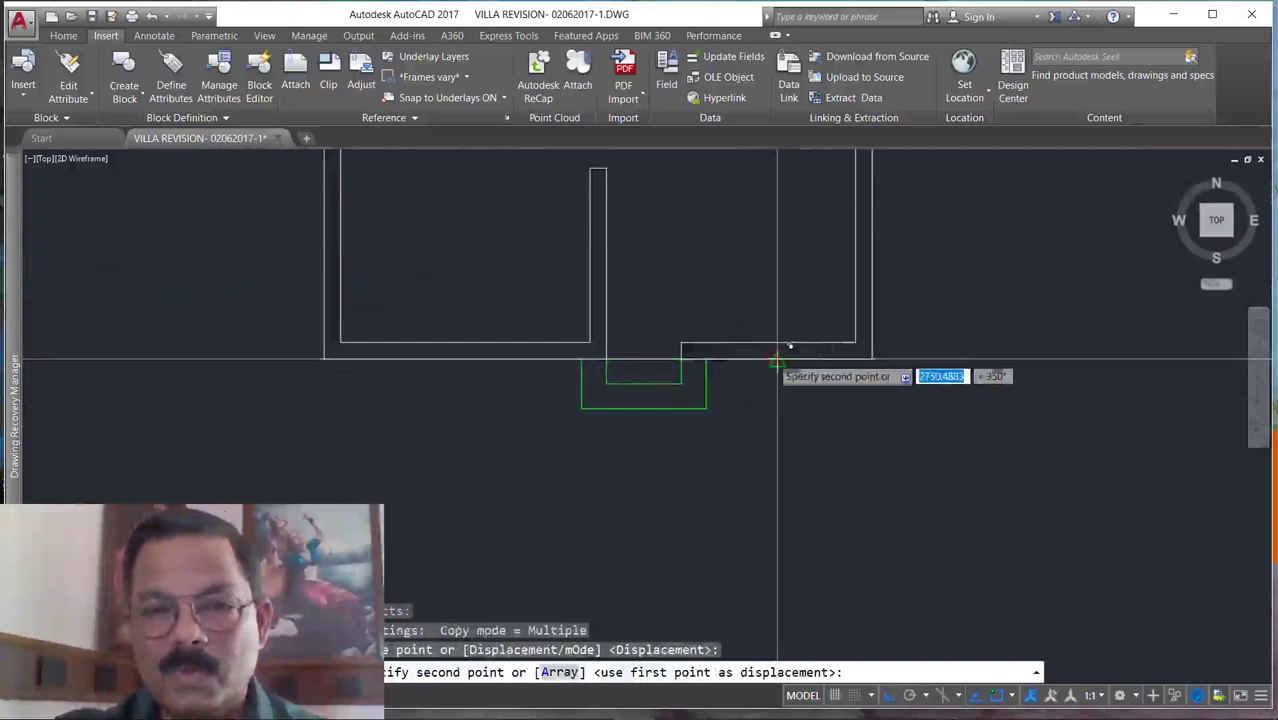
click(790, 347)
key(Escape)
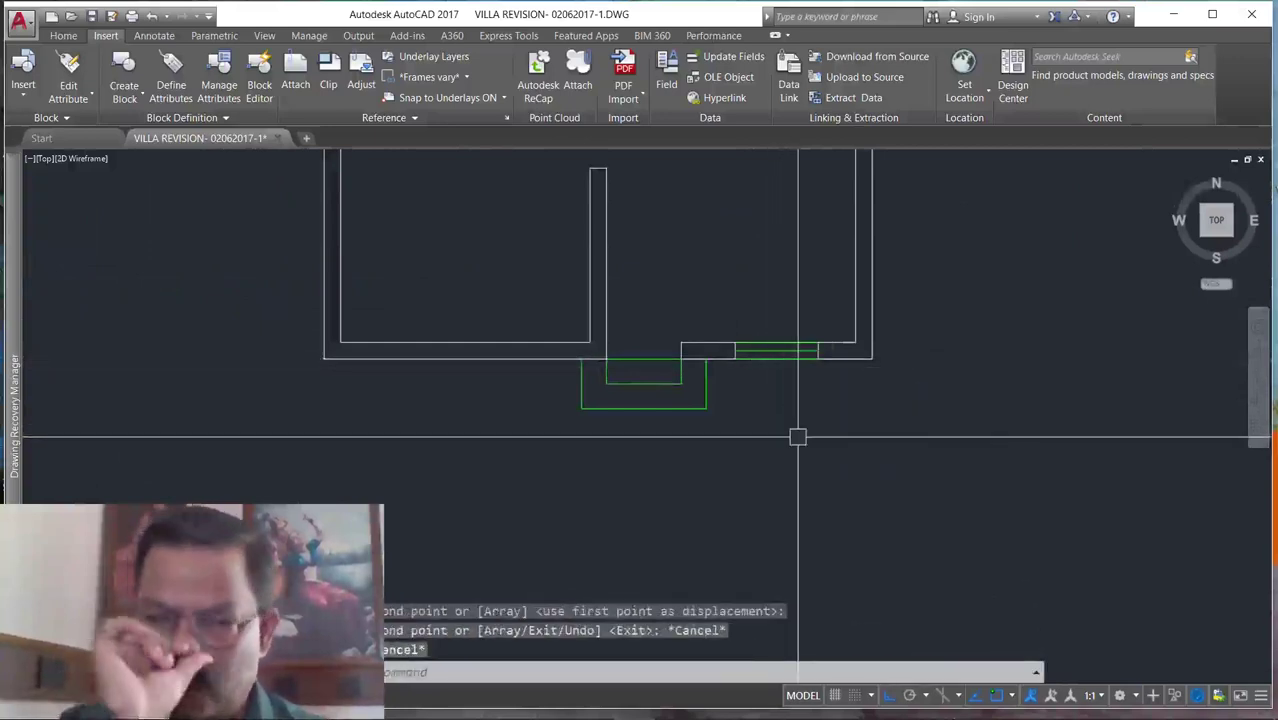
Use CO to copy the reference plan's right-wall window into the new plan's left wall.
scroll(850, 420, down, 4)
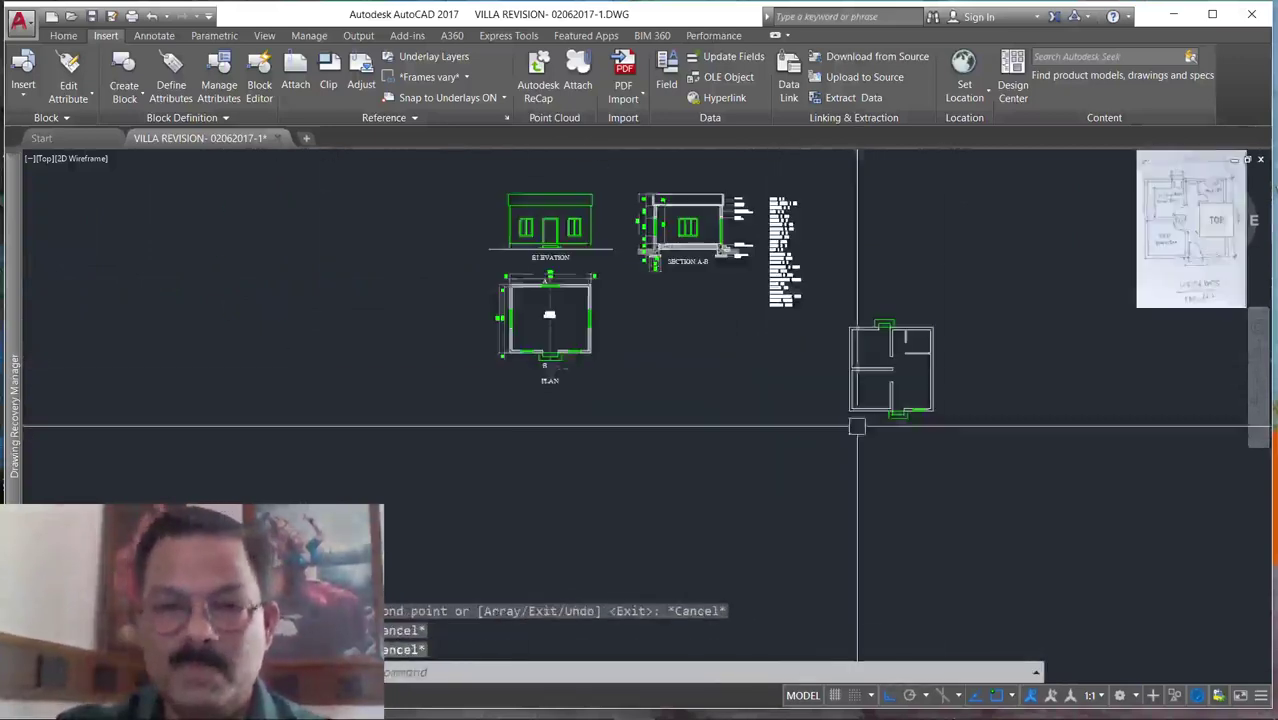
scroll(497, 330, up, 1)
scroll(497, 330, up, 4)
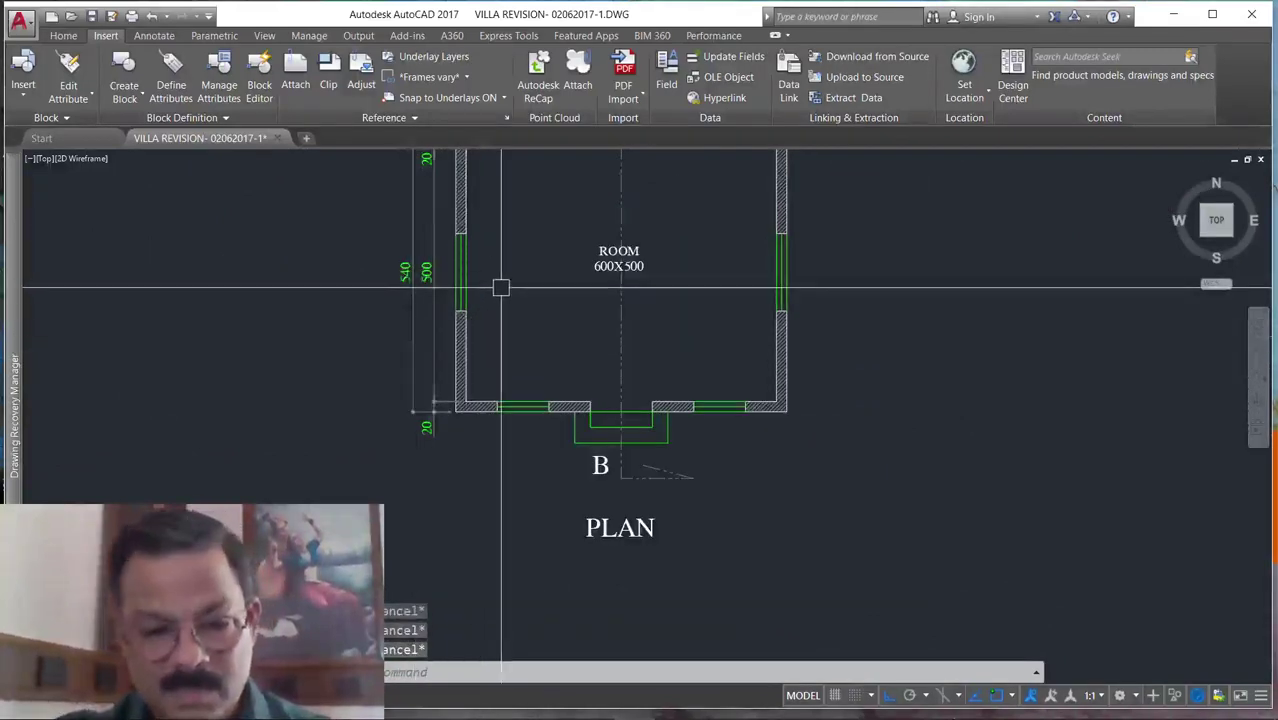
text(co)
key(Return)
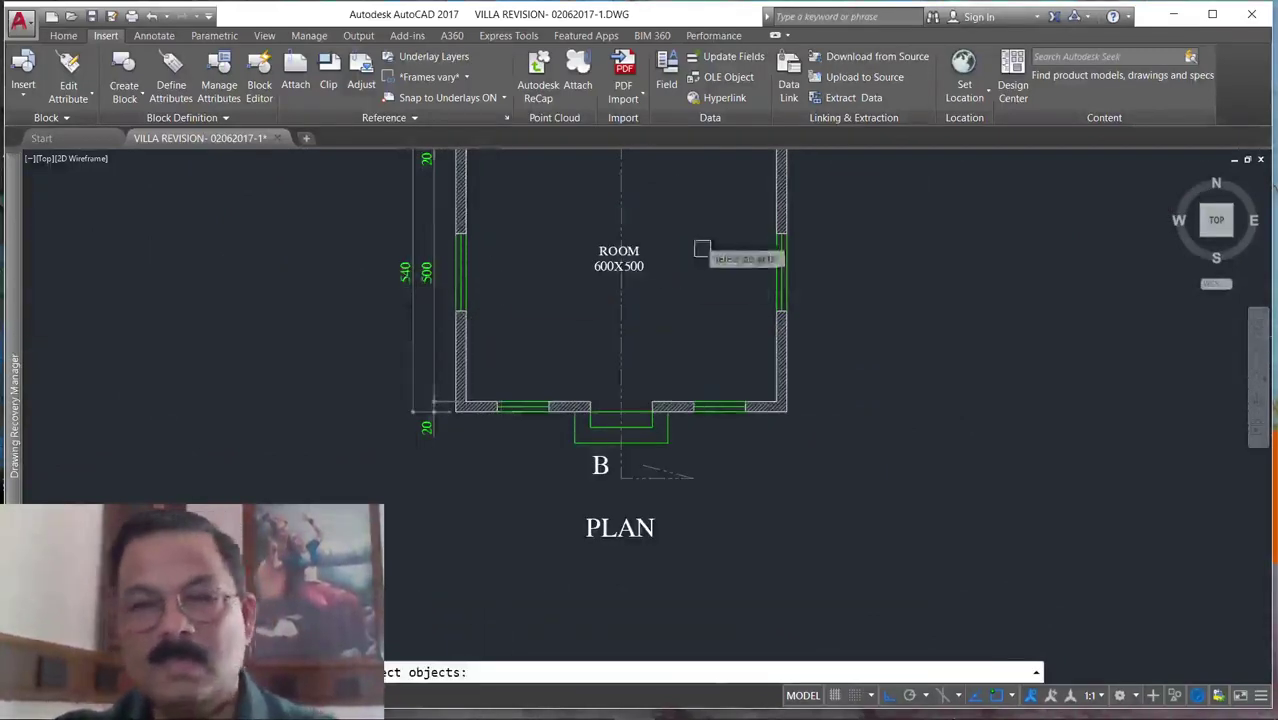
click(713, 203)
click(856, 317)
key(Return)
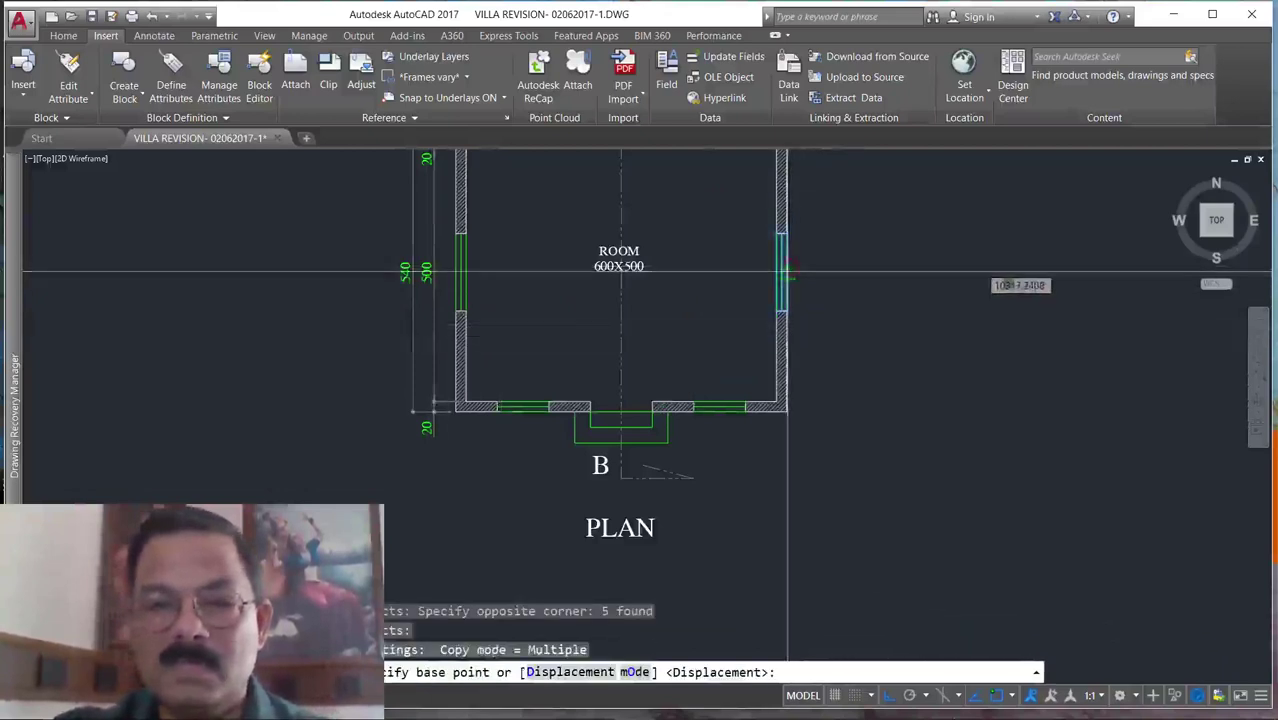
click(787, 271)
scroll(521, 250, down, 2)
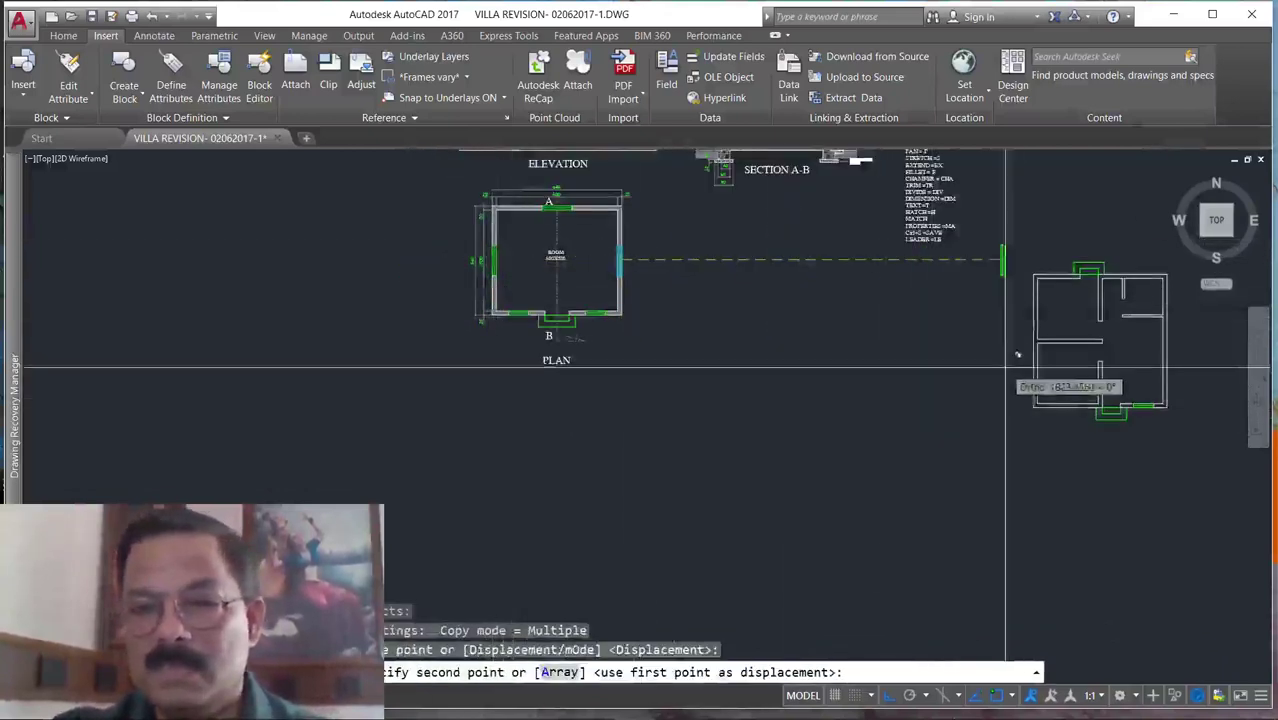
scroll(1050, 445, up, 4)
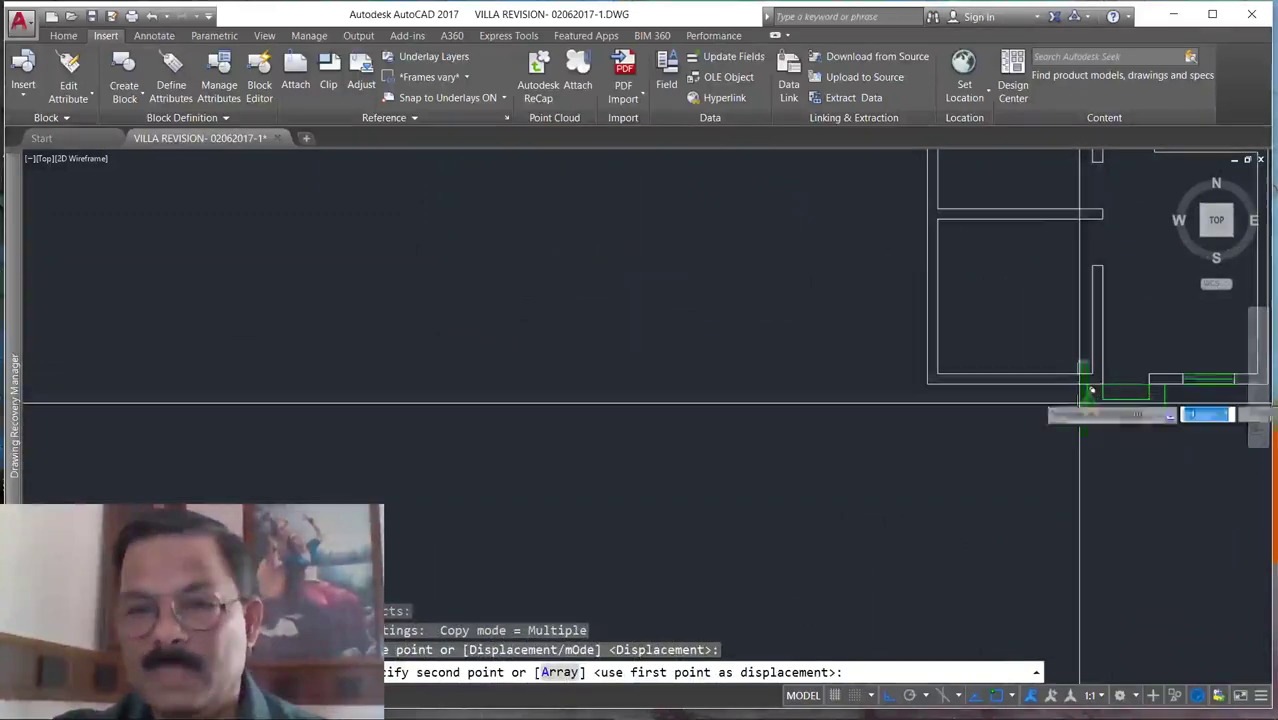
click(937, 296)
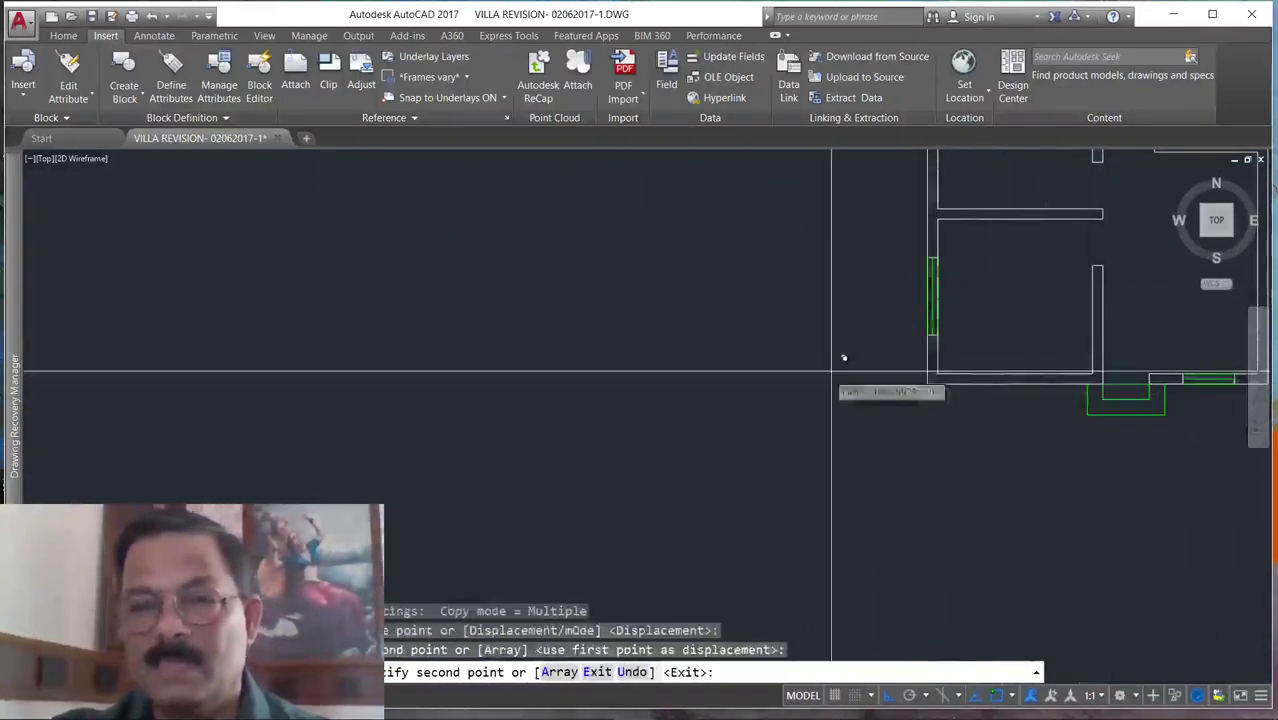
key(Escape)
scroll(955, 337, down, 3)
scroll(960, 317, up, 5)
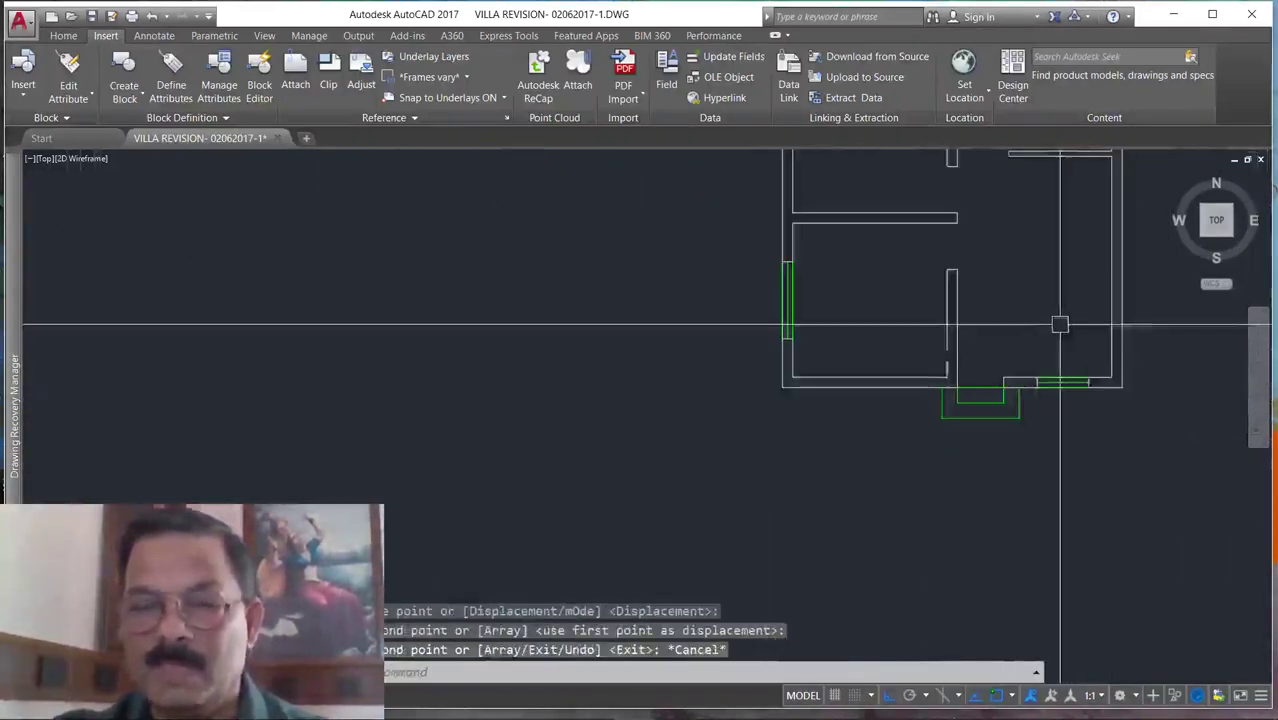
key(Escape)
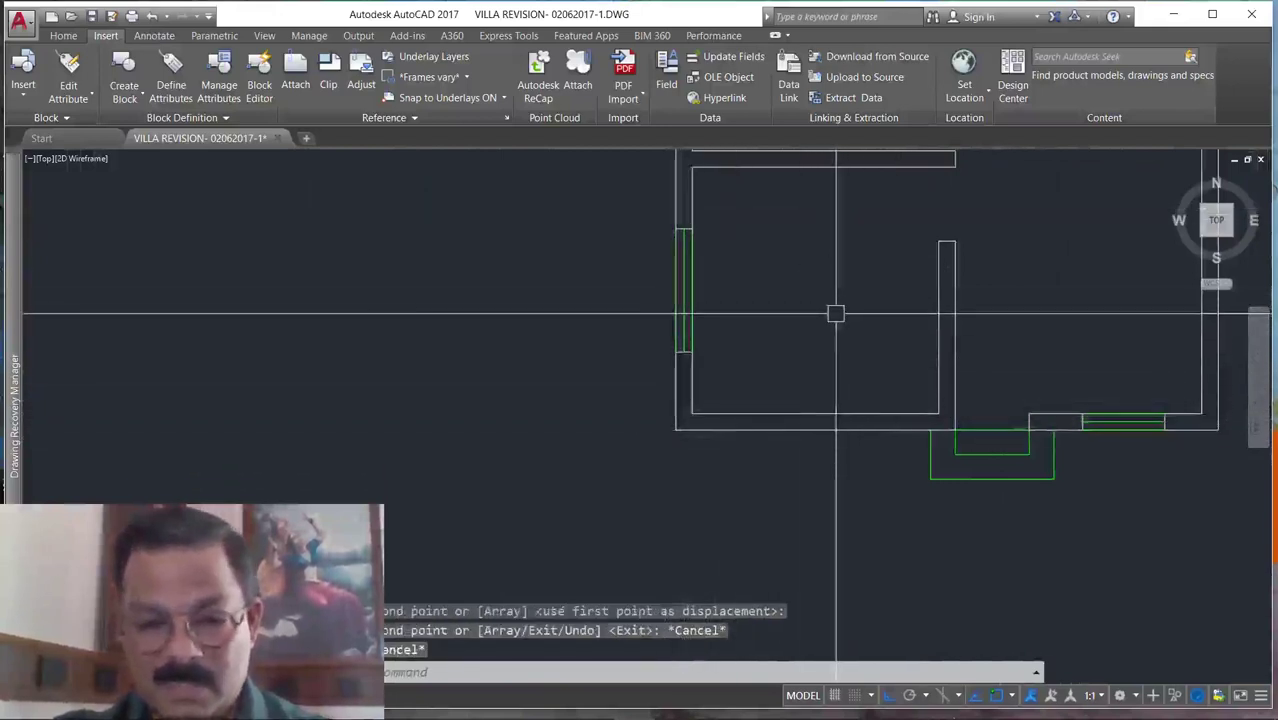
Mirror the left-wall window across a diagonal at the bottom-left corner, keeping the original.
text(m)
key(Return)
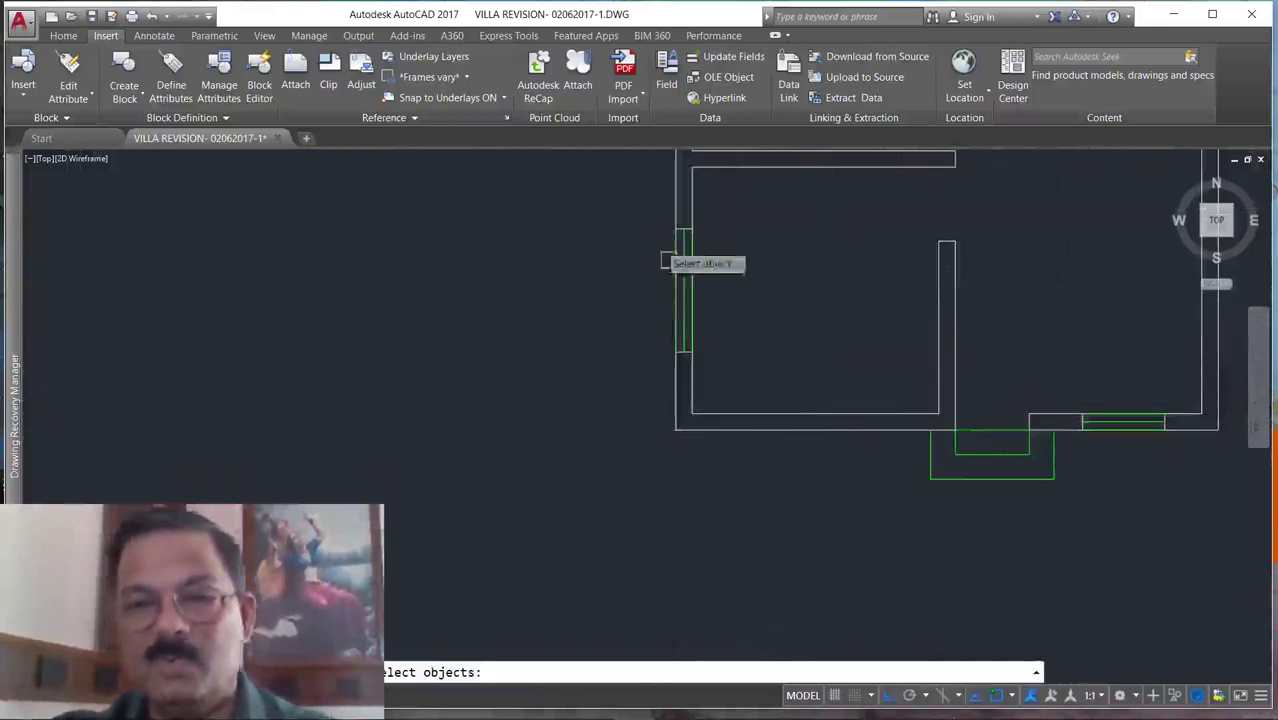
click(632, 209)
click(745, 369)
key(Return)
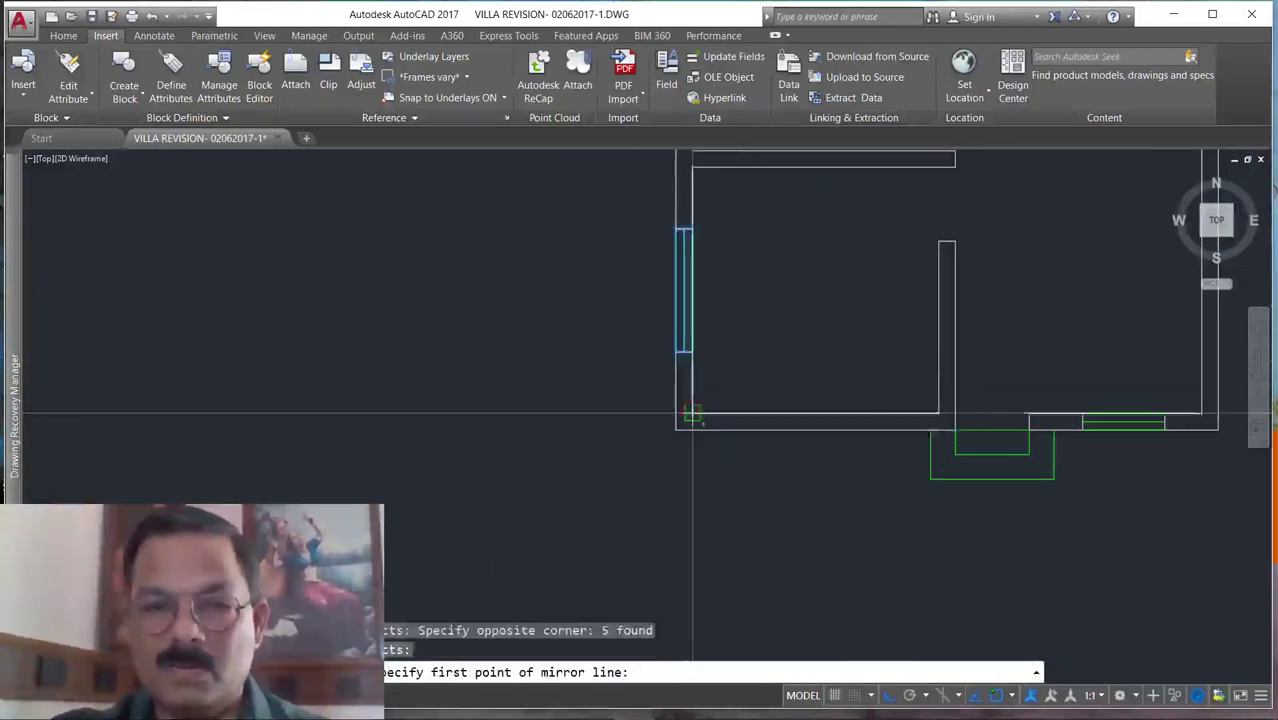
click(676, 430)
click(680, 424)
key(Return)
scroll(665, 452, down, 5)
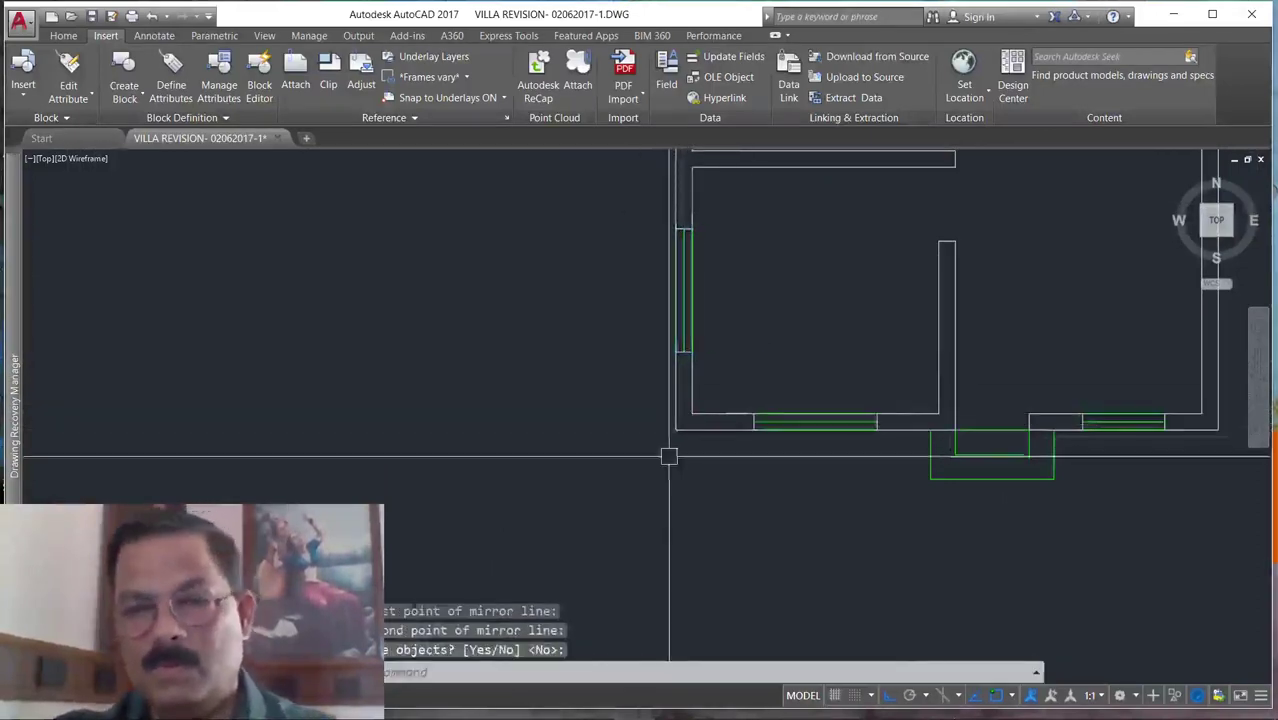
scroll(665, 452, up, 4)
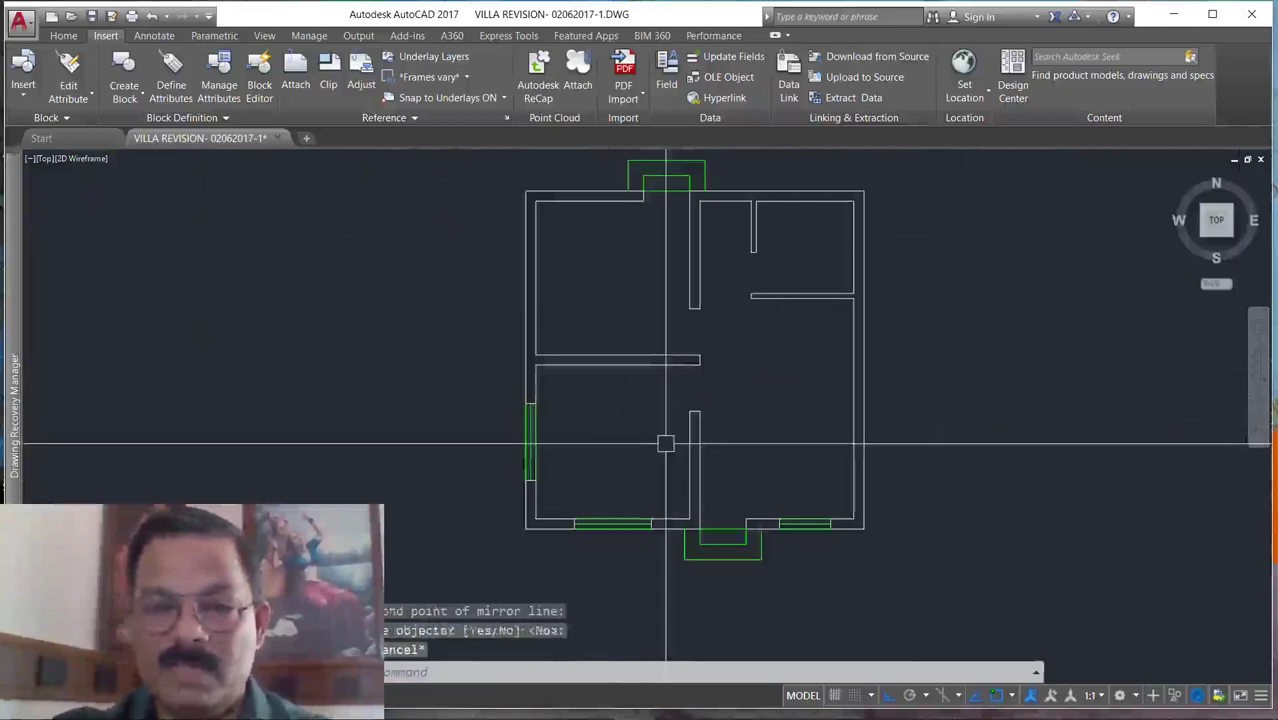
key(Escape)
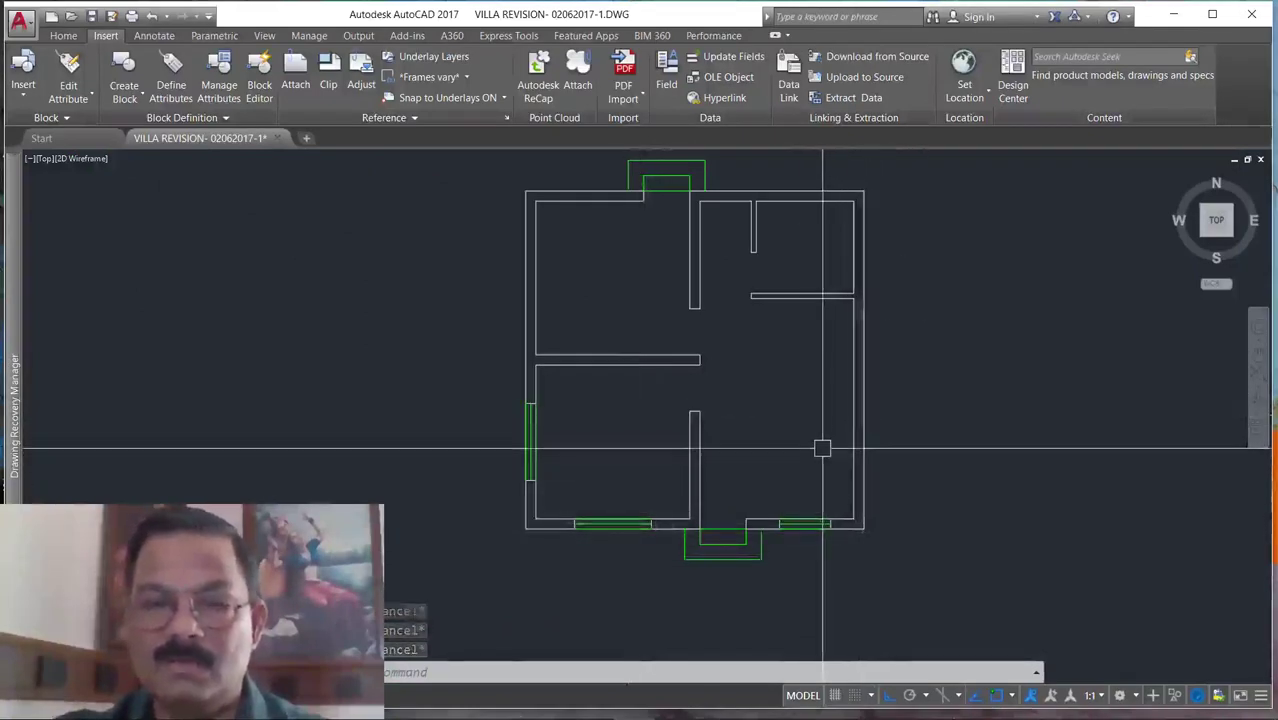
key(Escape)
key(Escape)
key(Escape)
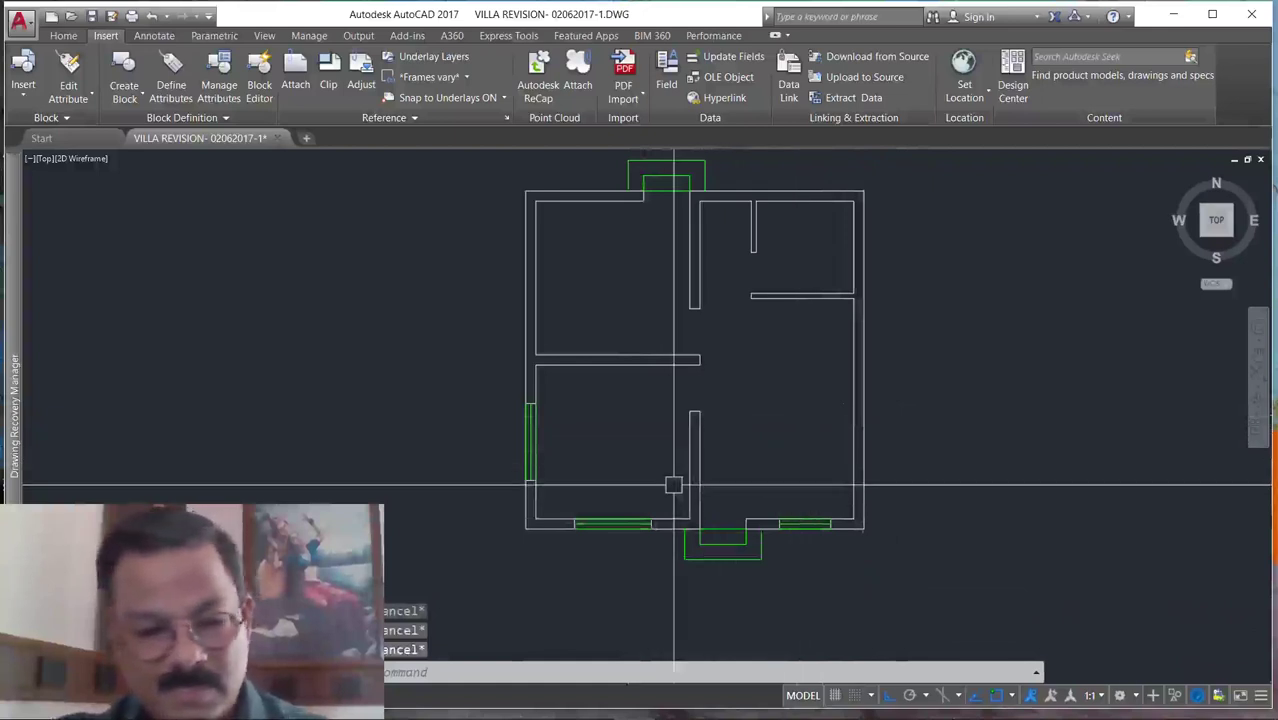
Use CO to duplicate the left-wall window onto the new plan's right wall.
text(co)
key(Return)
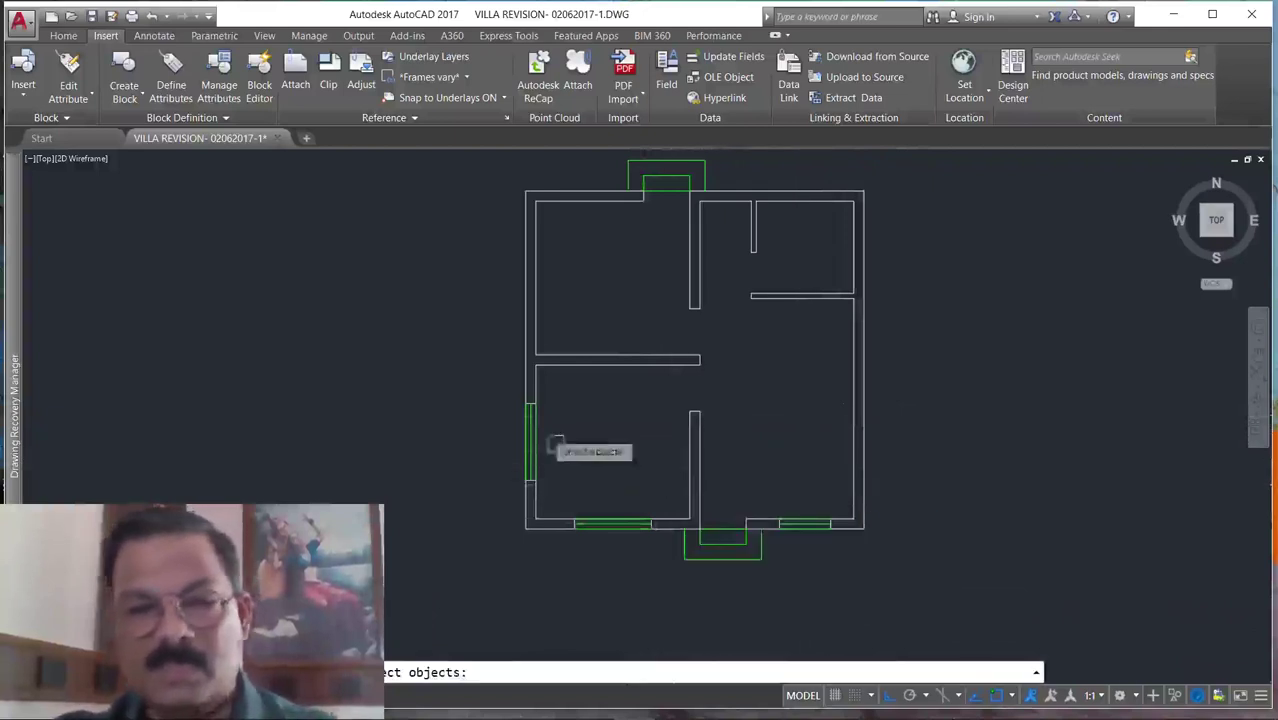
click(598, 490)
key(Return)
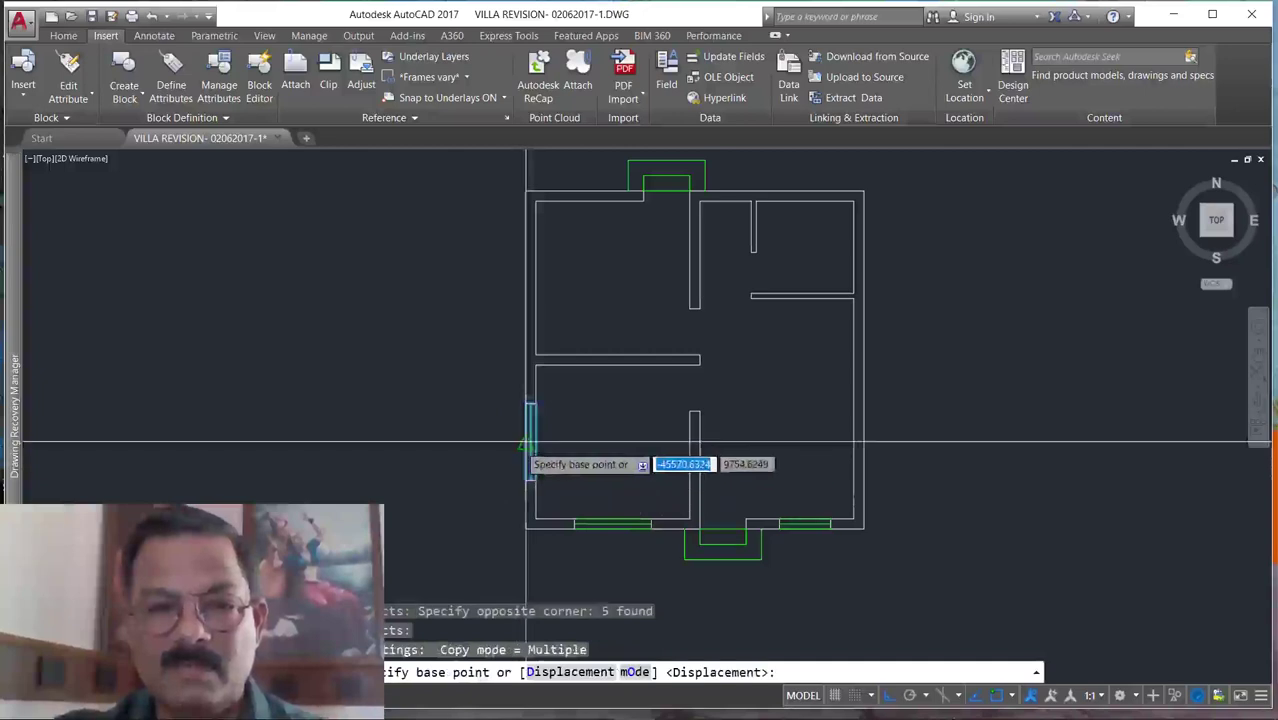
click(528, 441)
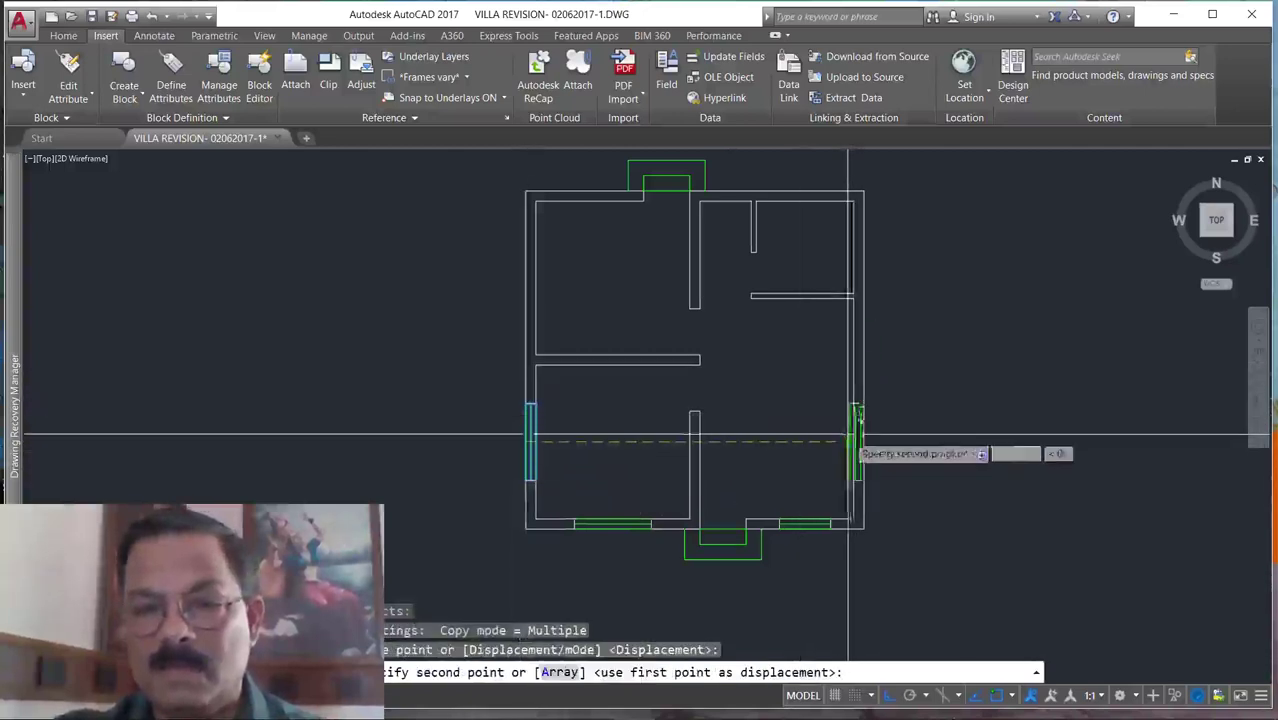
click(860, 407)
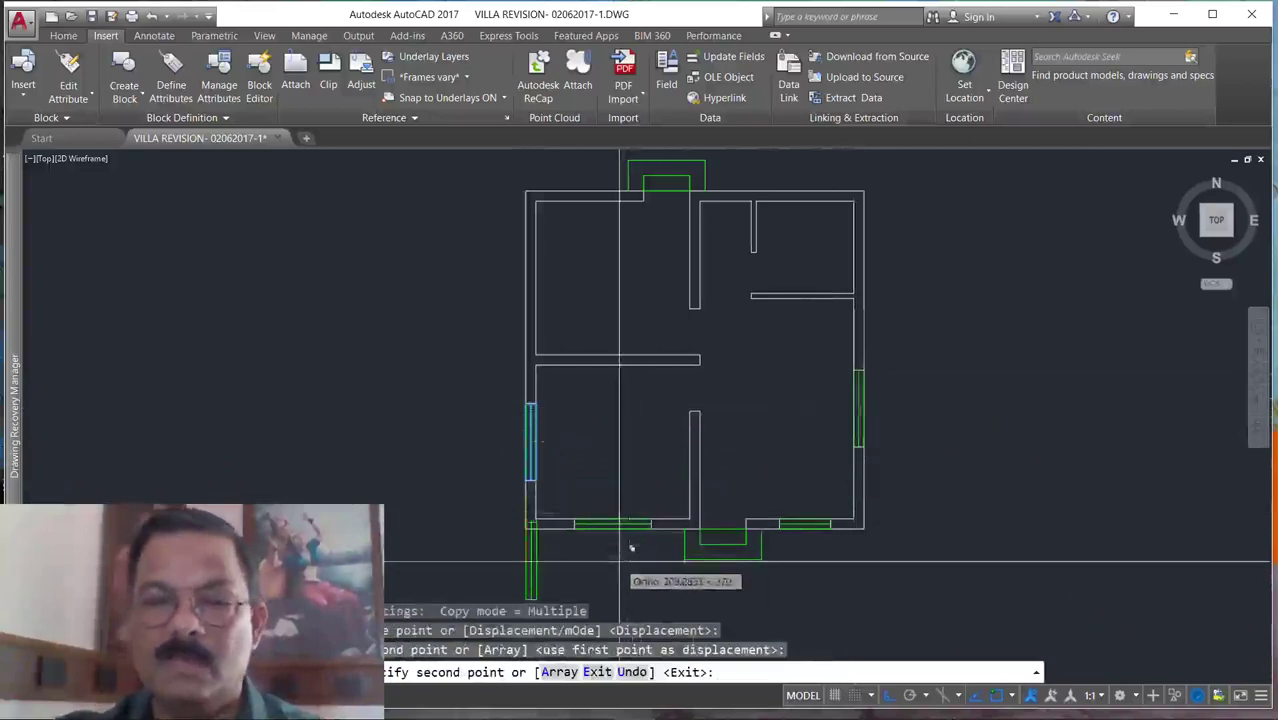
key(Escape)
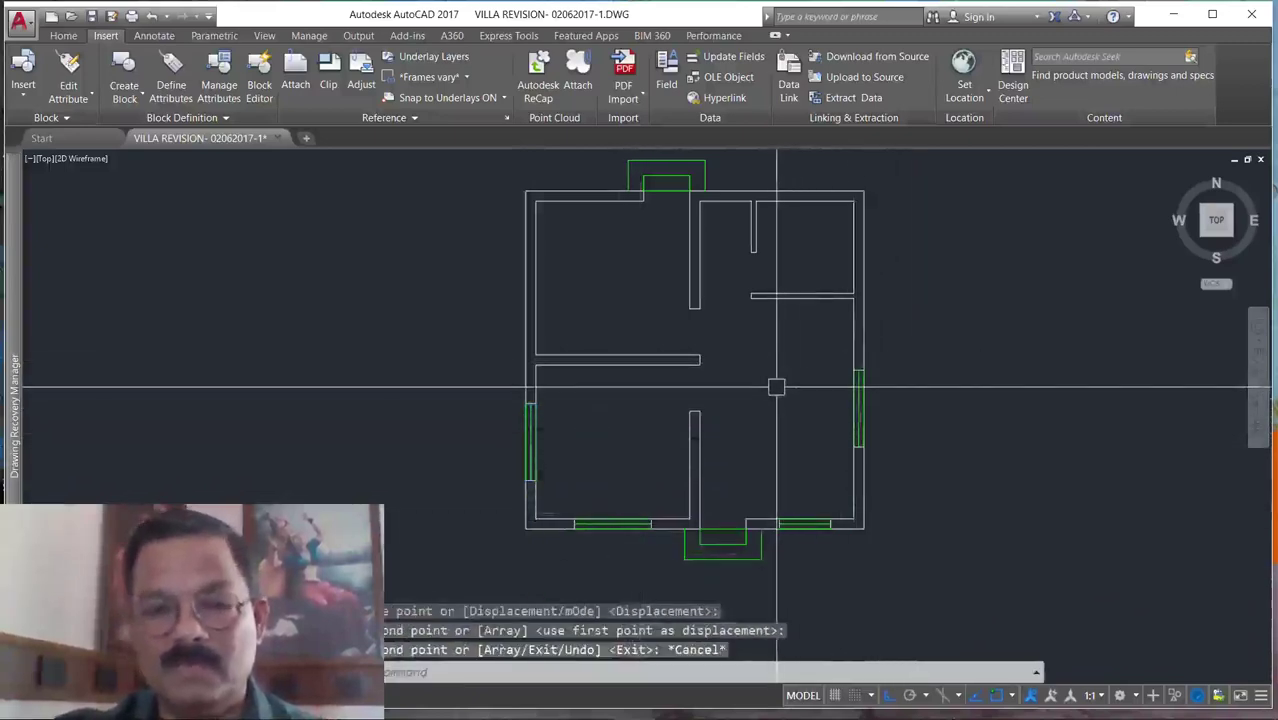
scroll(762, 398, down, 4)
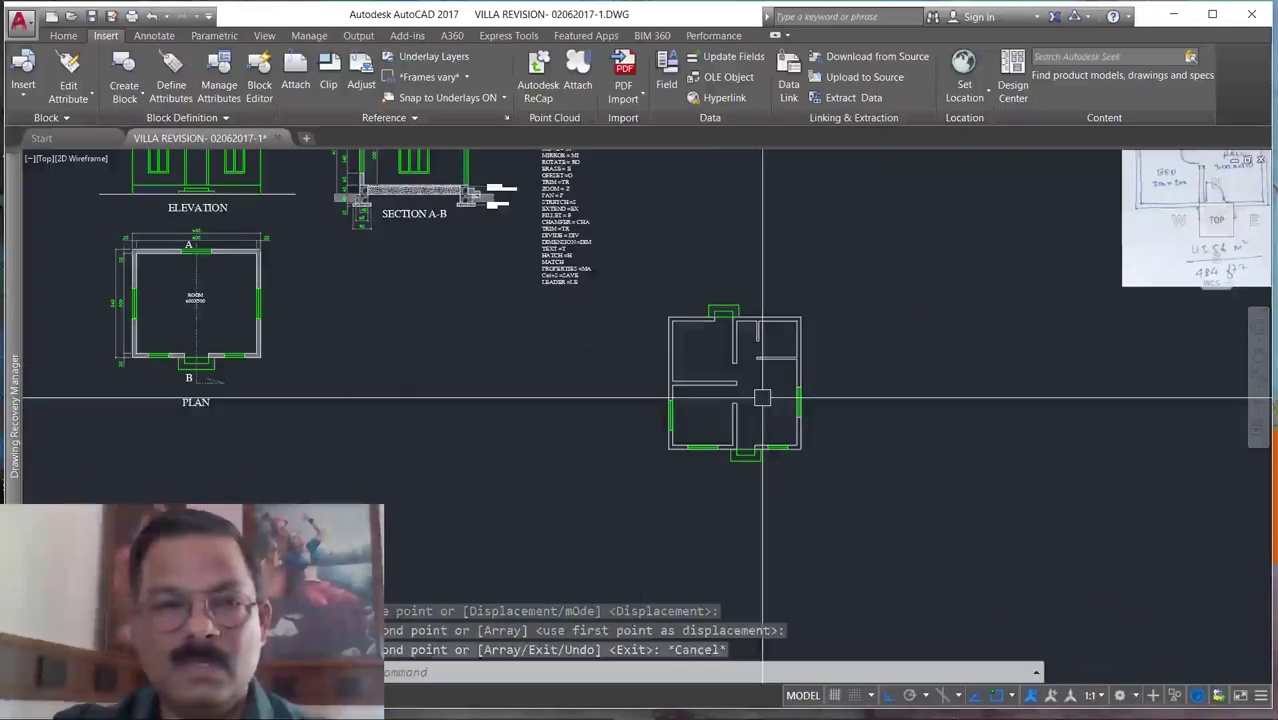
scroll(762, 398, up, 2)
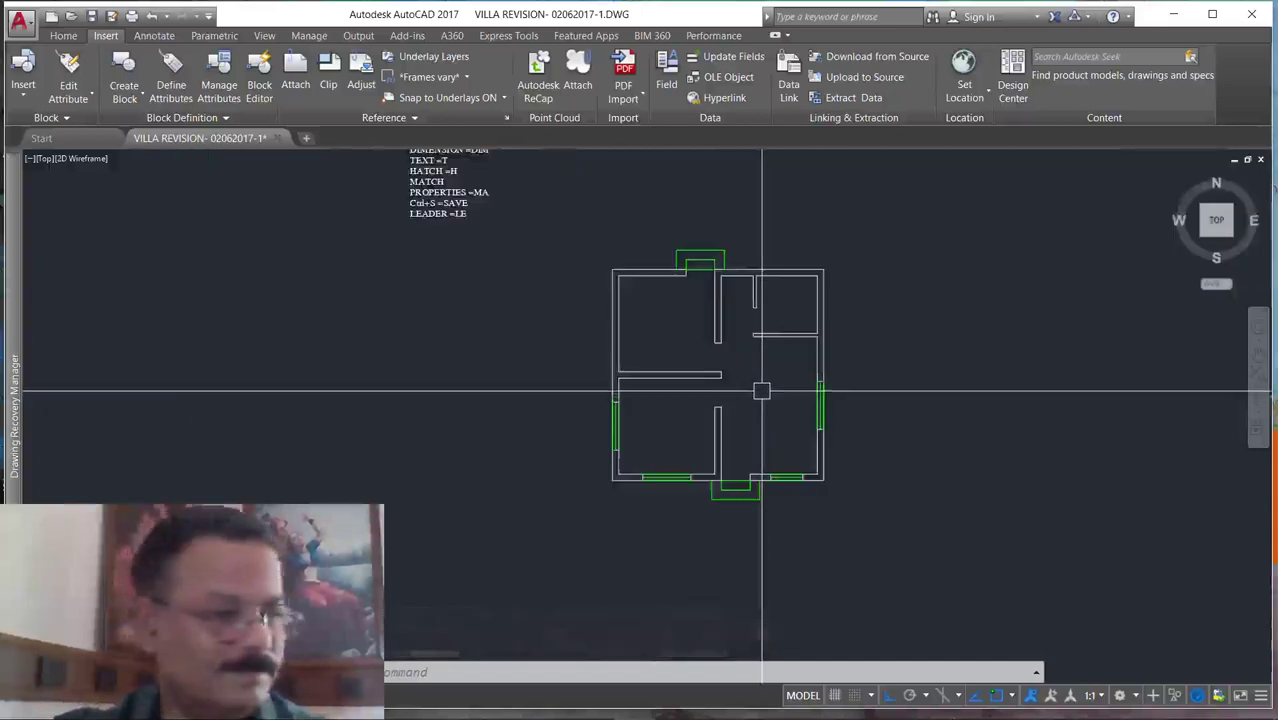
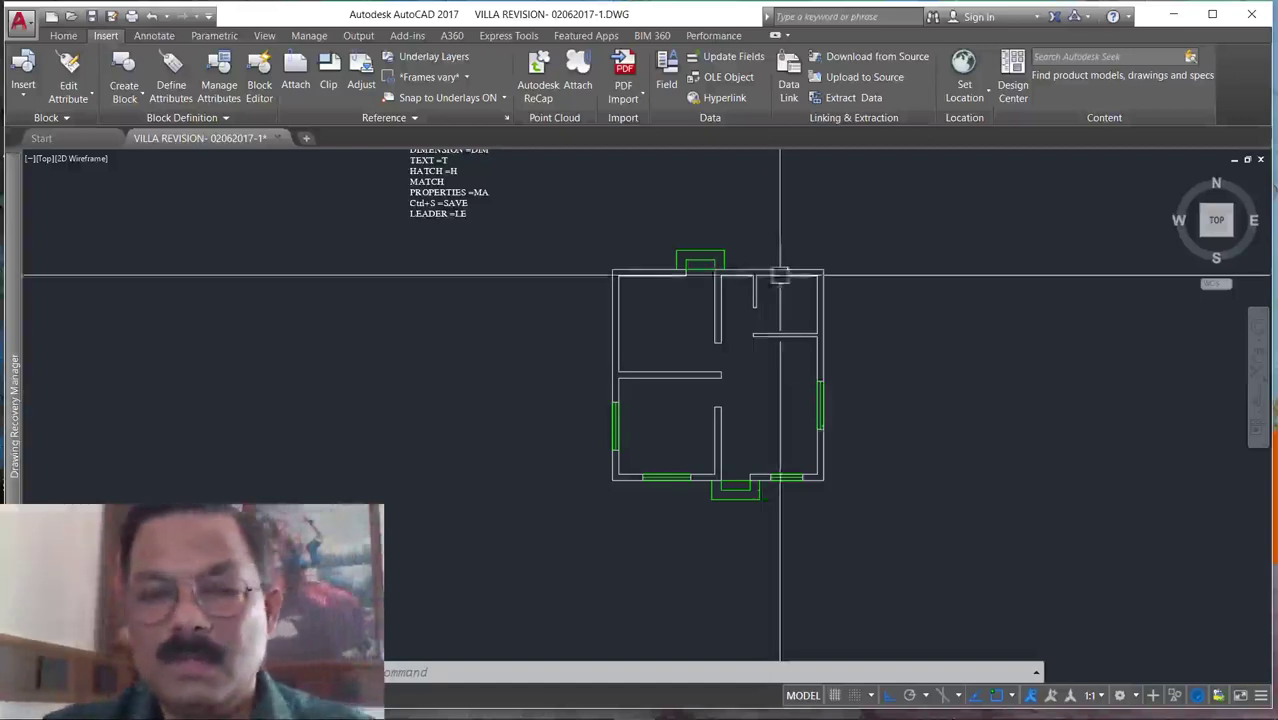
Start a copy of the plan's bottom-right window, selecting its lines.
scroll(745, 260, up, 2)
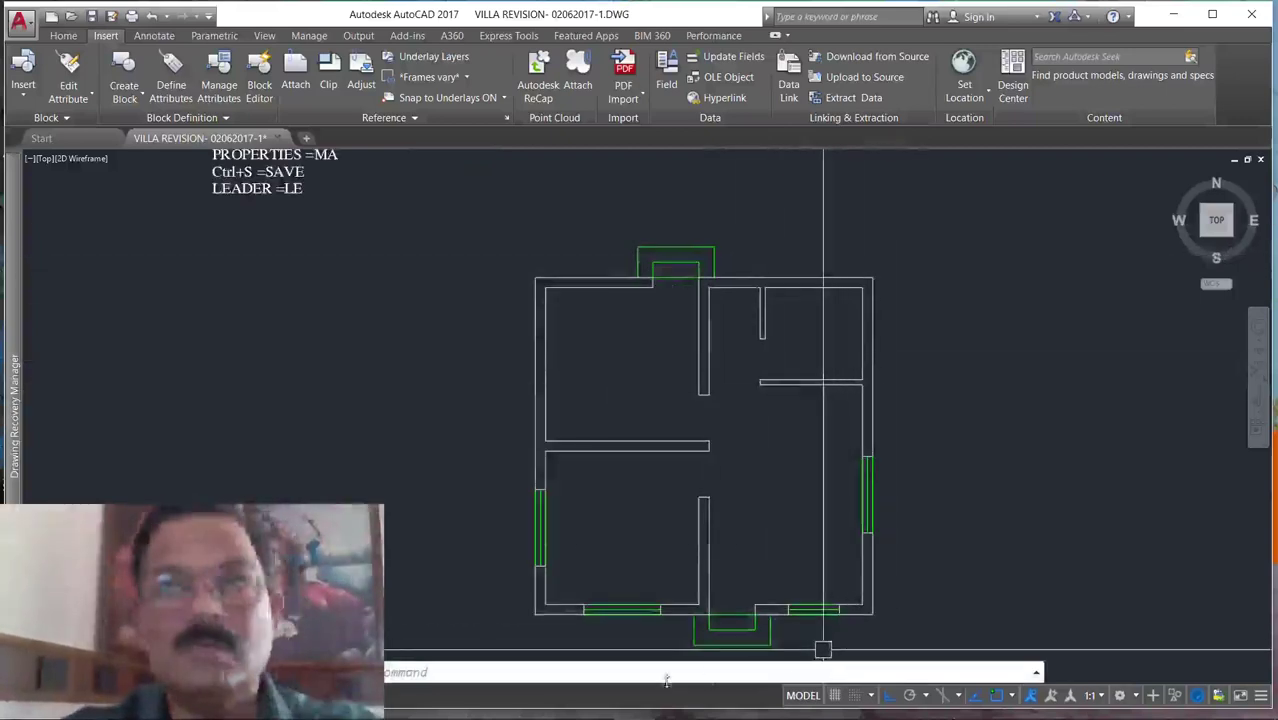
scroll(790, 540, down, 2)
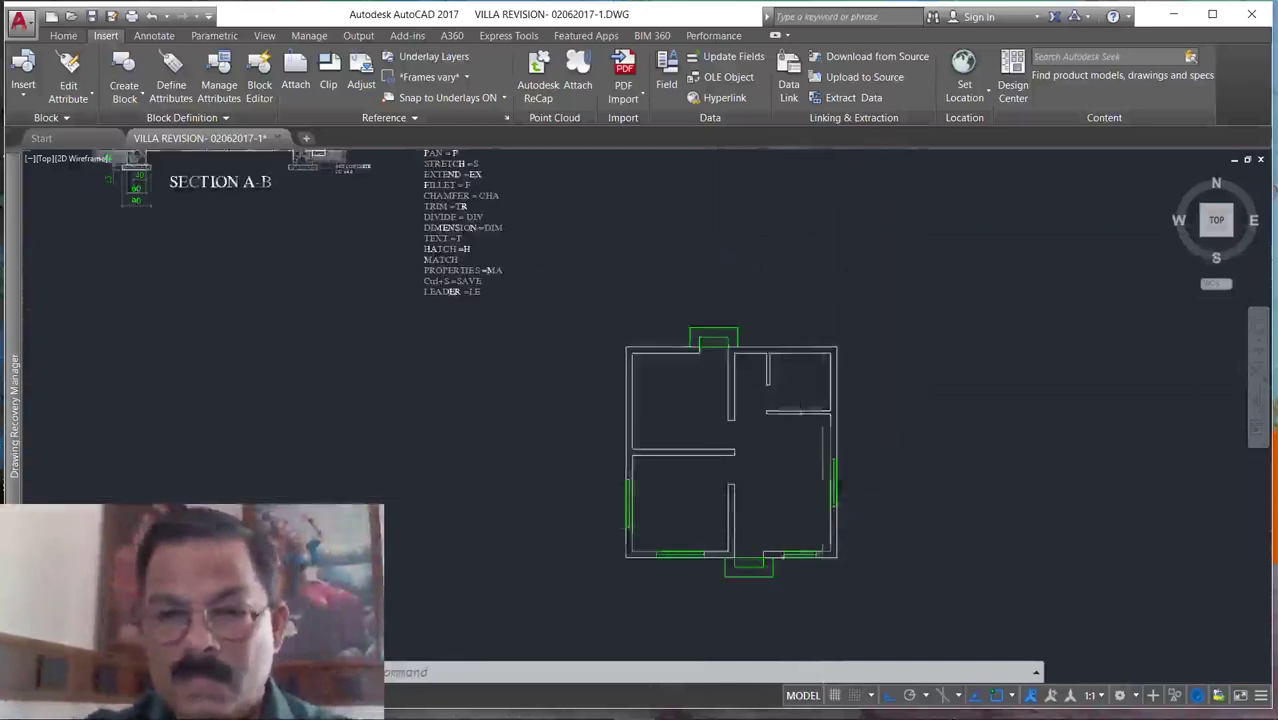
scroll(820, 531, up, 2)
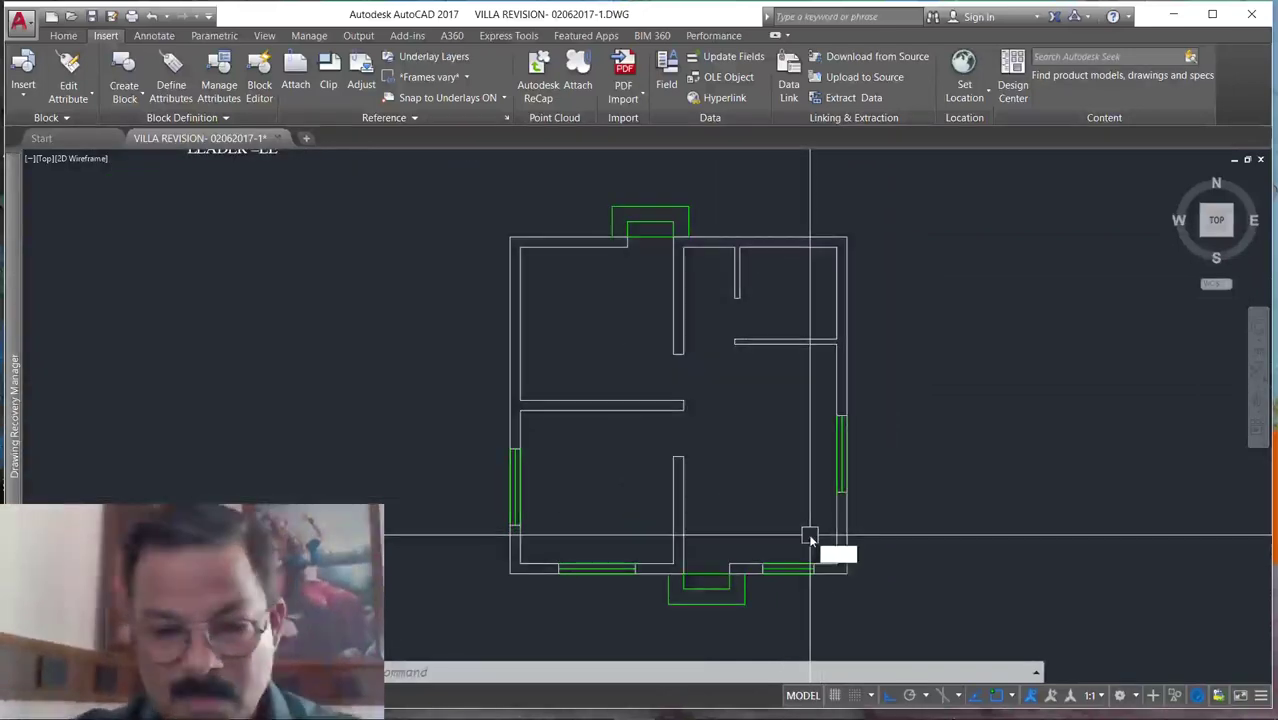
text(co)
key(Return)
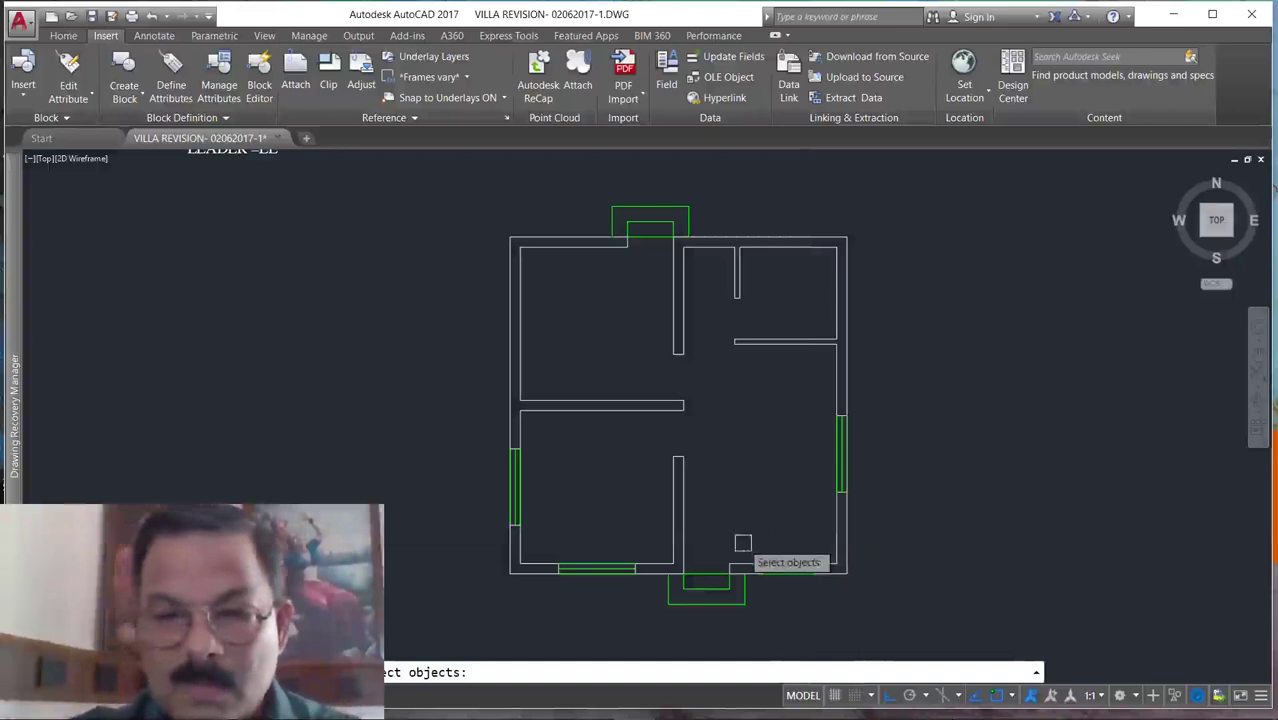
click(751, 546)
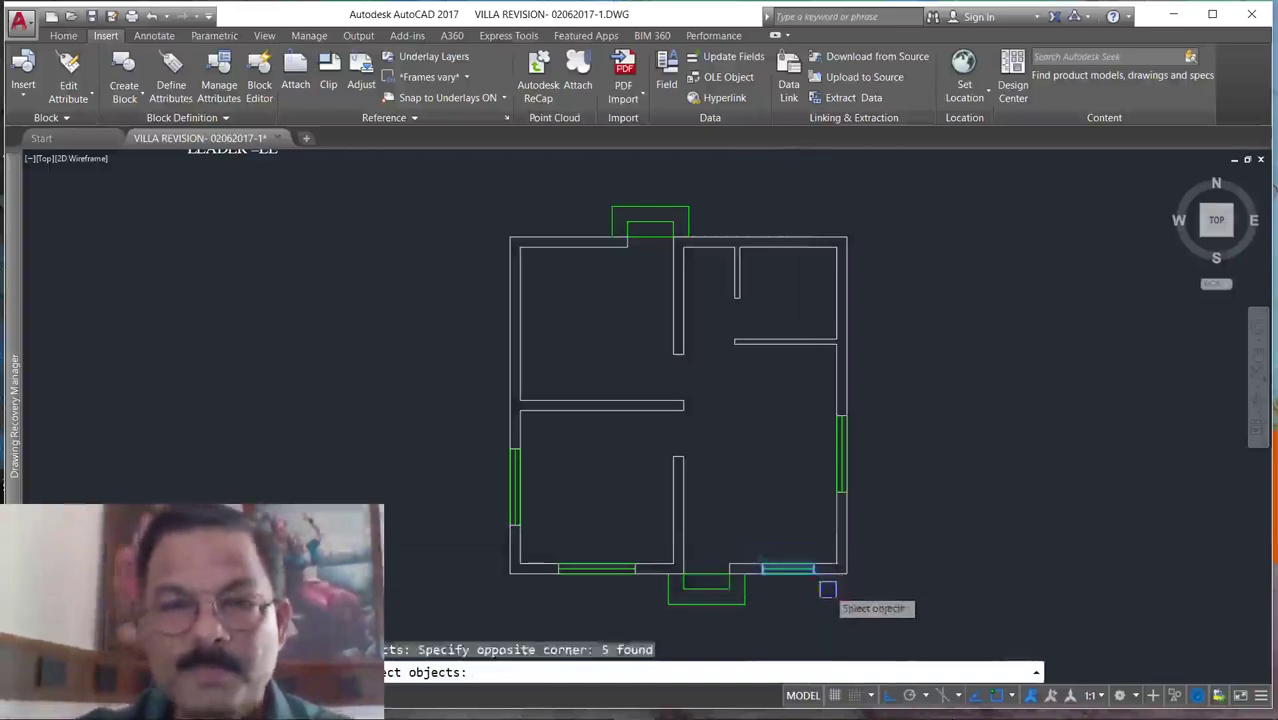
key(Return)
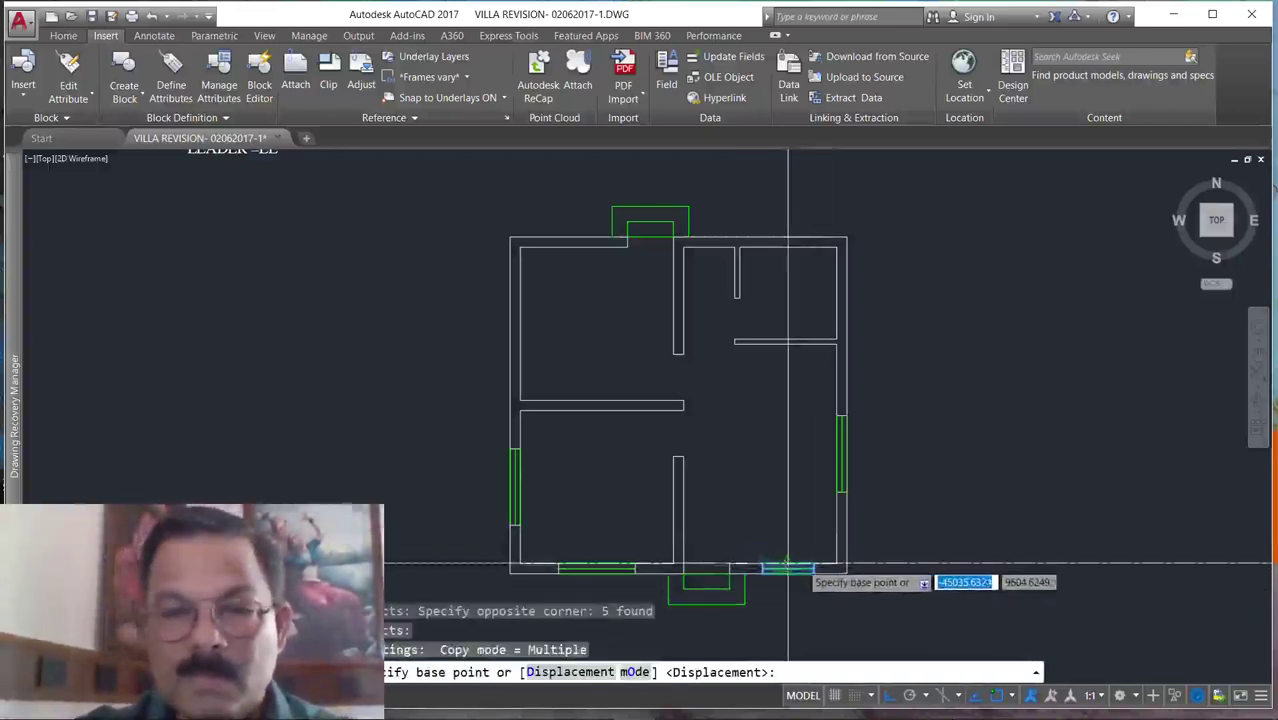
Place the window copy from its midpoint onto the top wall, left of the entrance.
scroll(789, 582, up, 5)
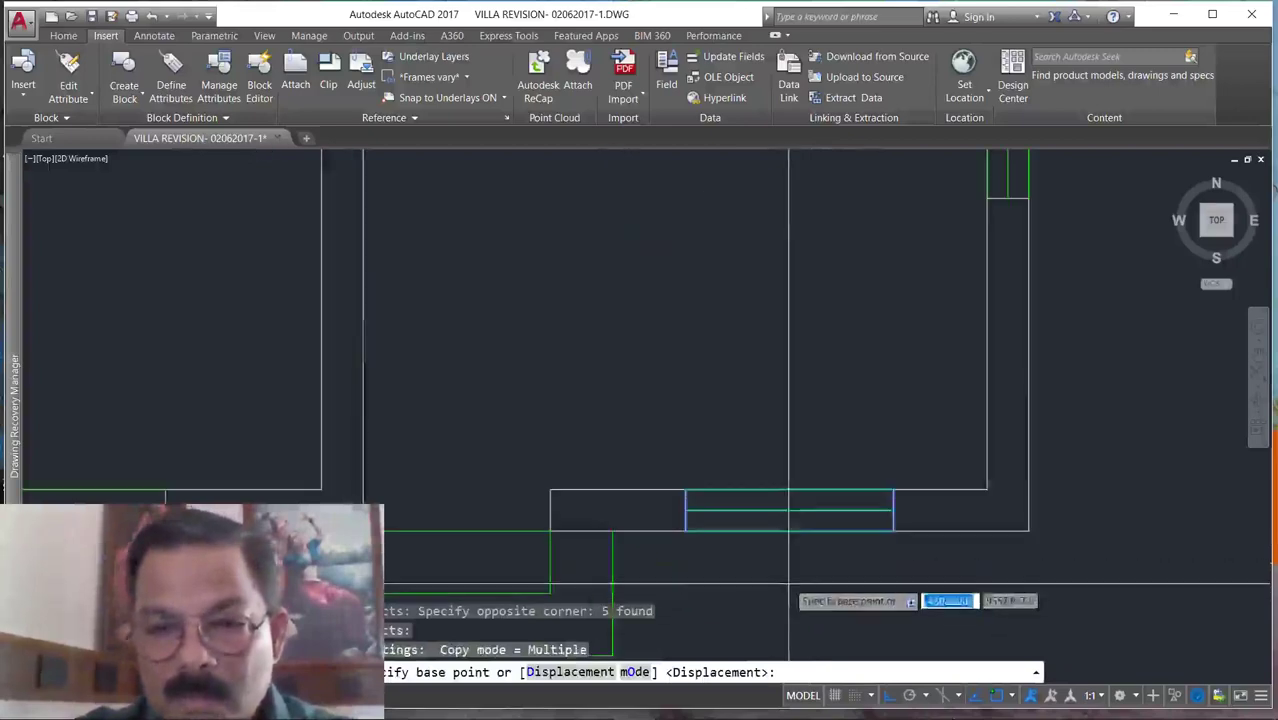
click(789, 490)
scroll(856, 543, down, 8)
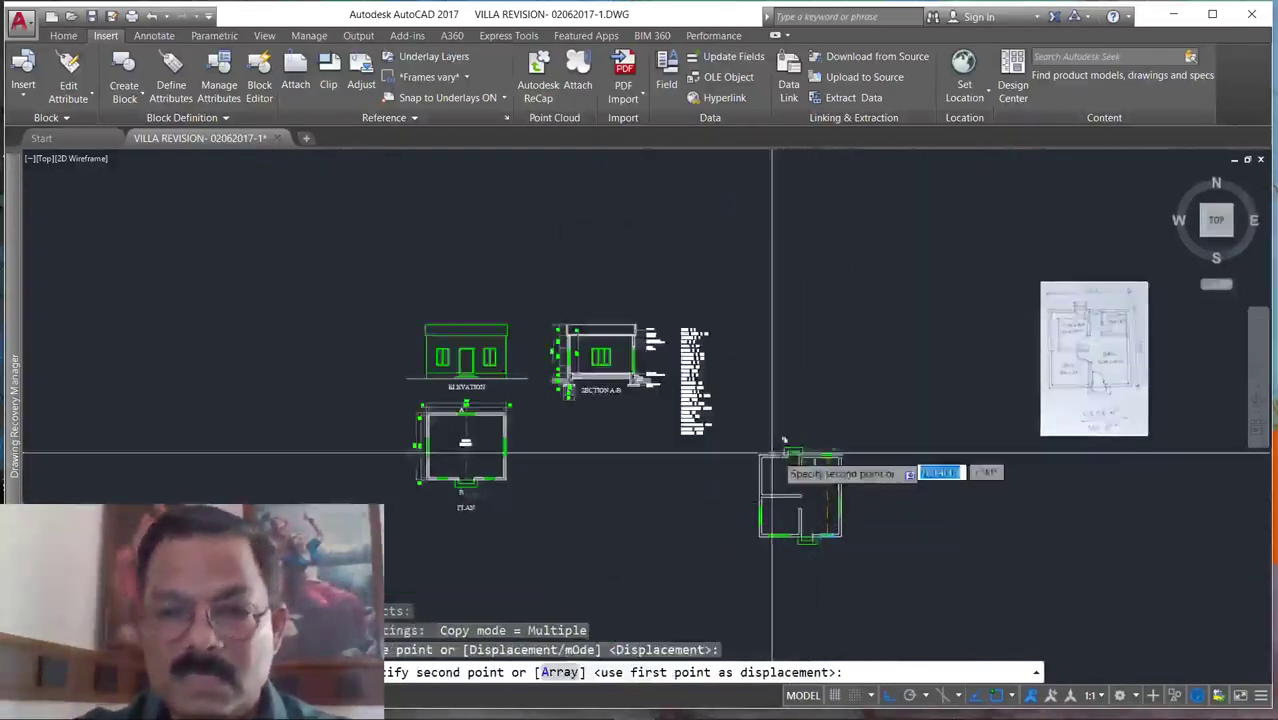
scroll(1110, 360, up, 6)
scroll(787, 475, up, 2)
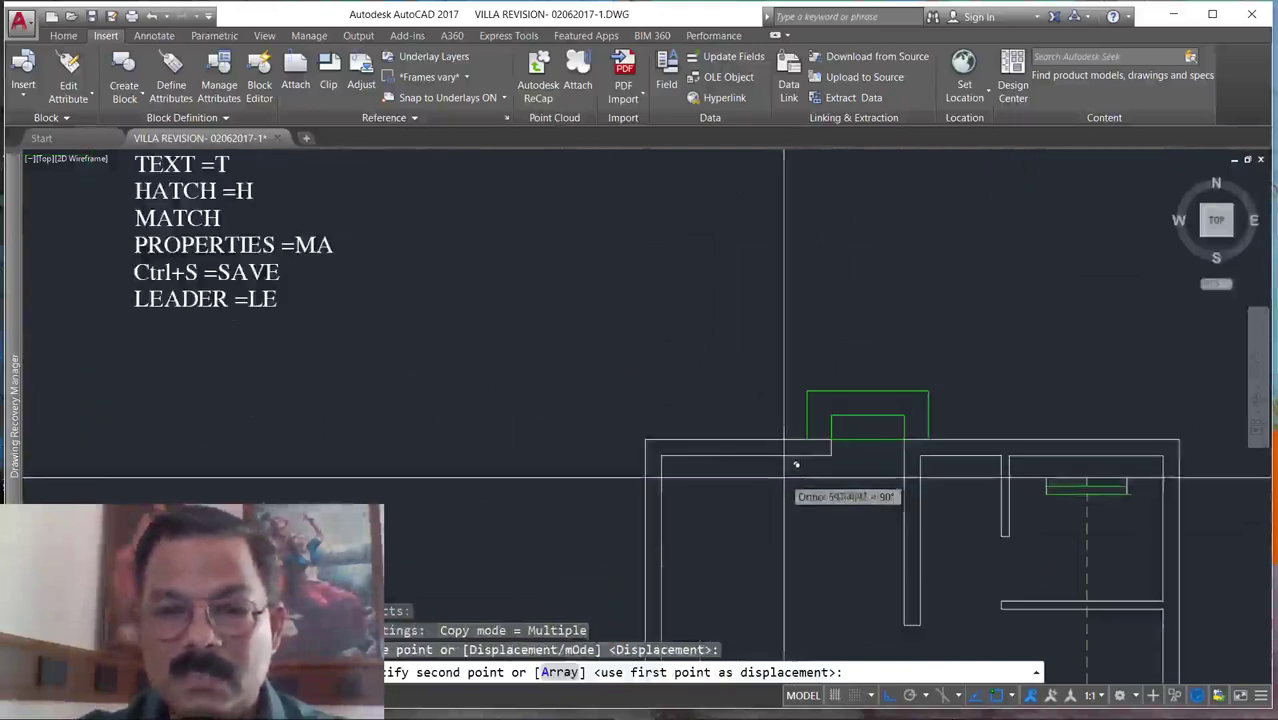
click(739, 439)
key(Escape)
scroll(684, 380, down, 6)
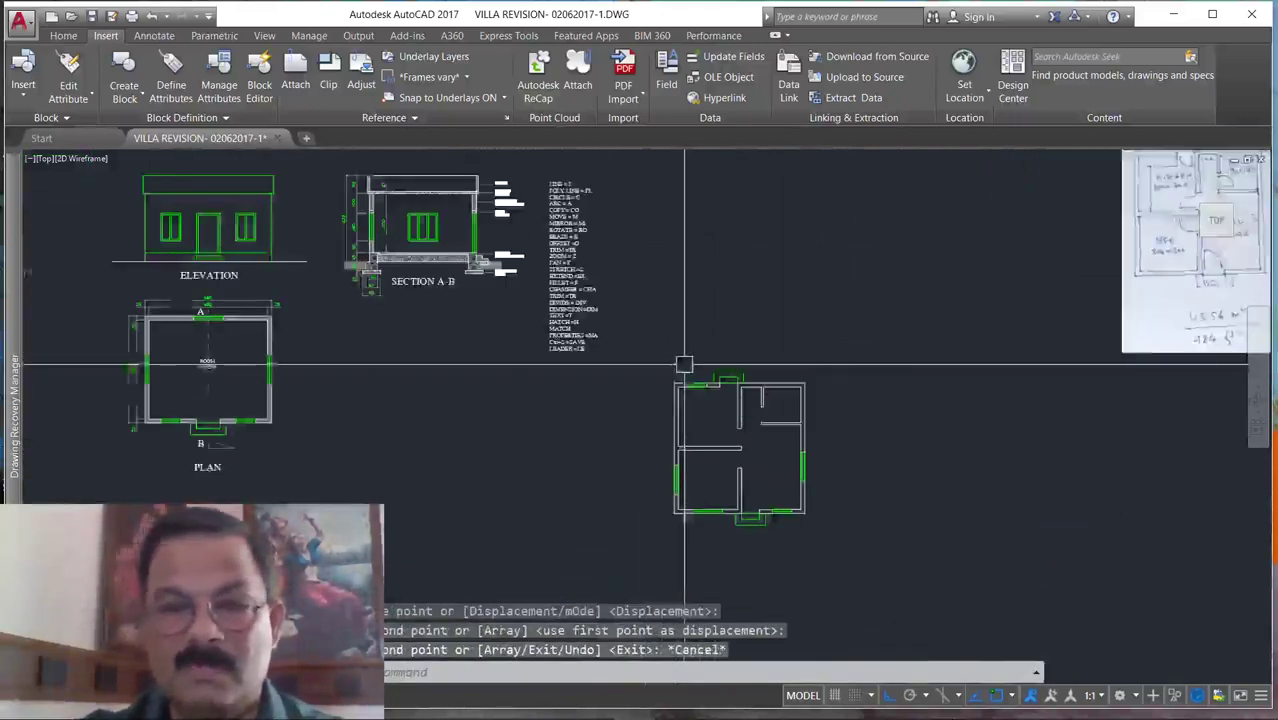
scroll(684, 365, up, 6)
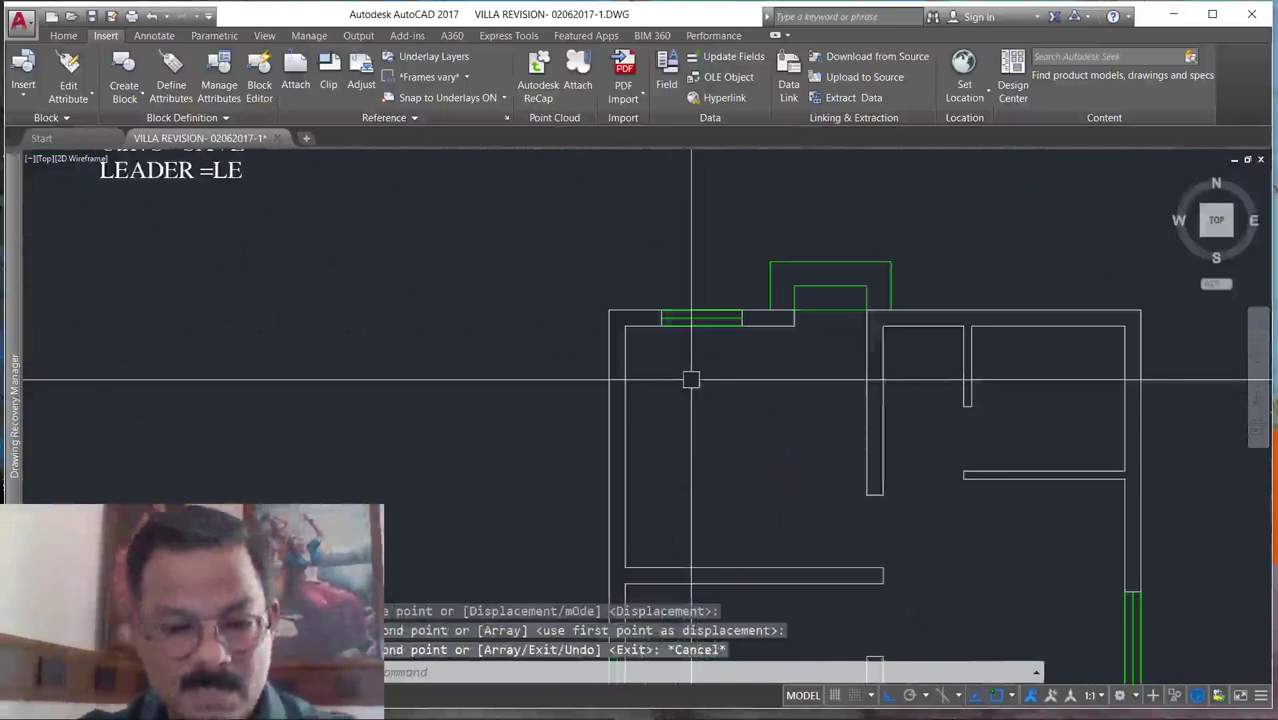
Mirror the top-left window onto the left wall about the plan corner, keeping the original.
text(m)
key(Return)
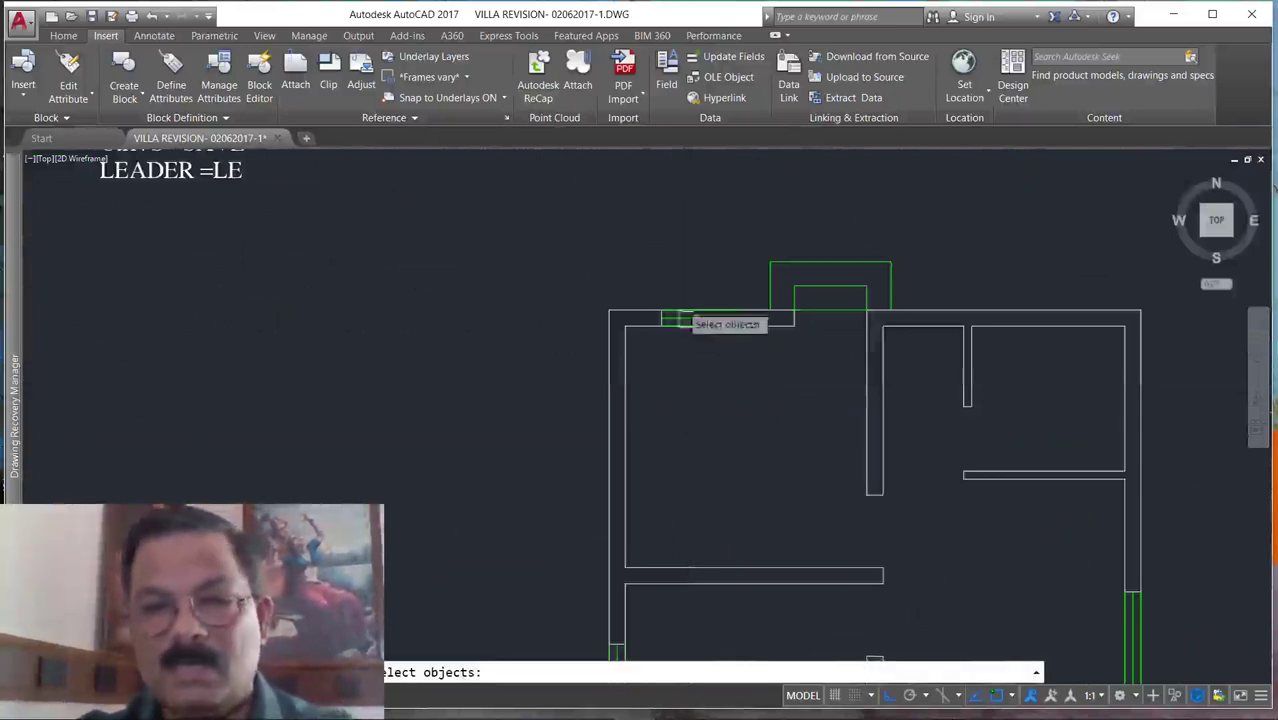
click(757, 369)
key(Return)
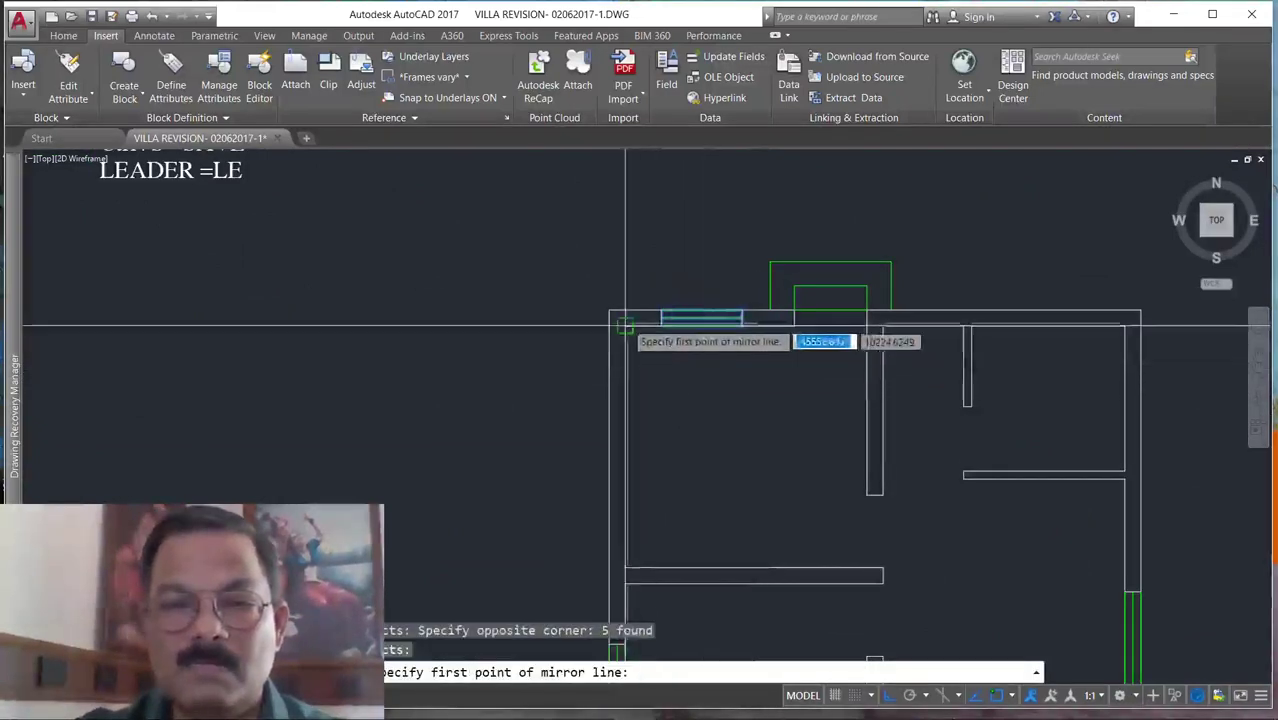
click(624, 325)
click(615, 318)
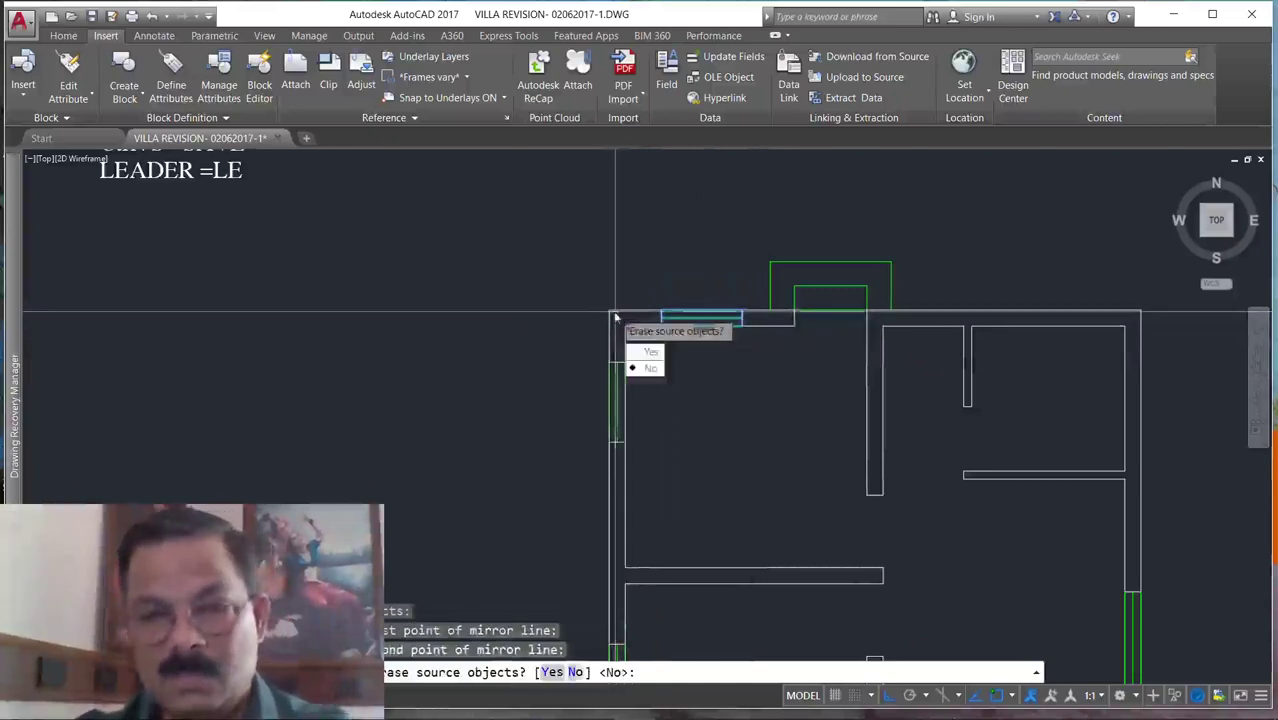
key(Return)
scroll(595, 543, up, 3)
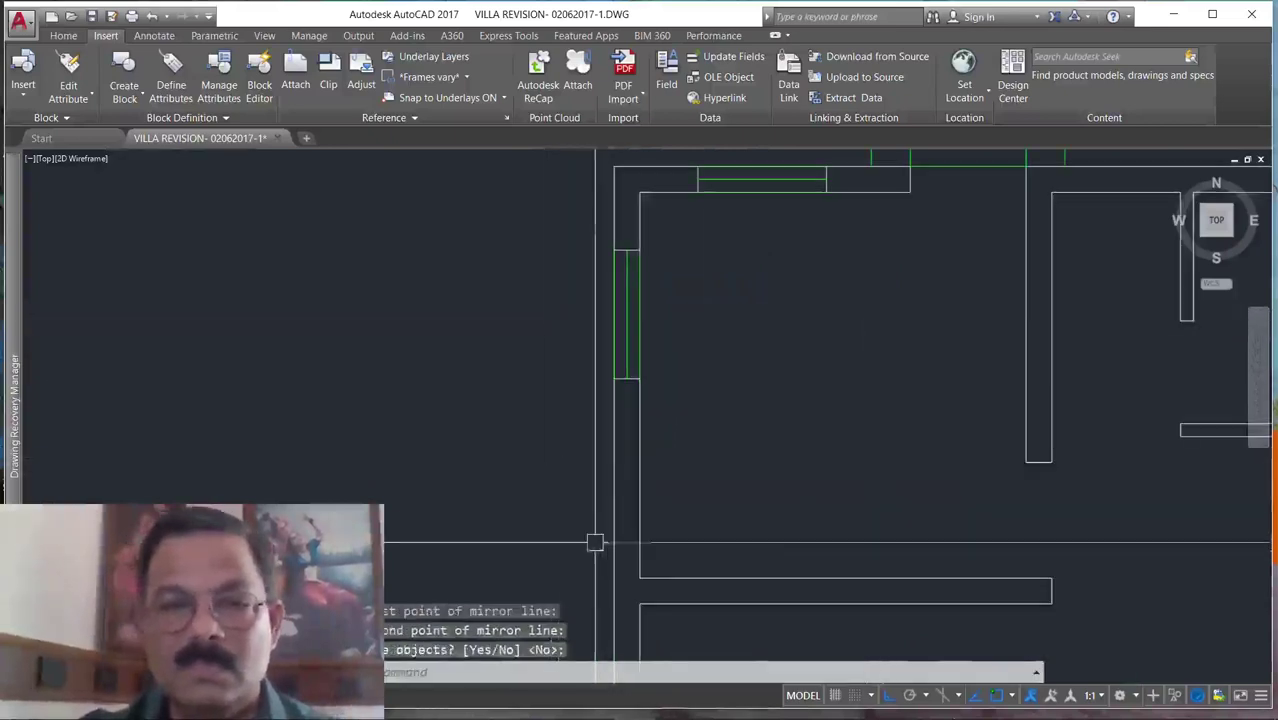
Move the mirrored window lower down the left wall of the upper room.
text(m)
key(Return)
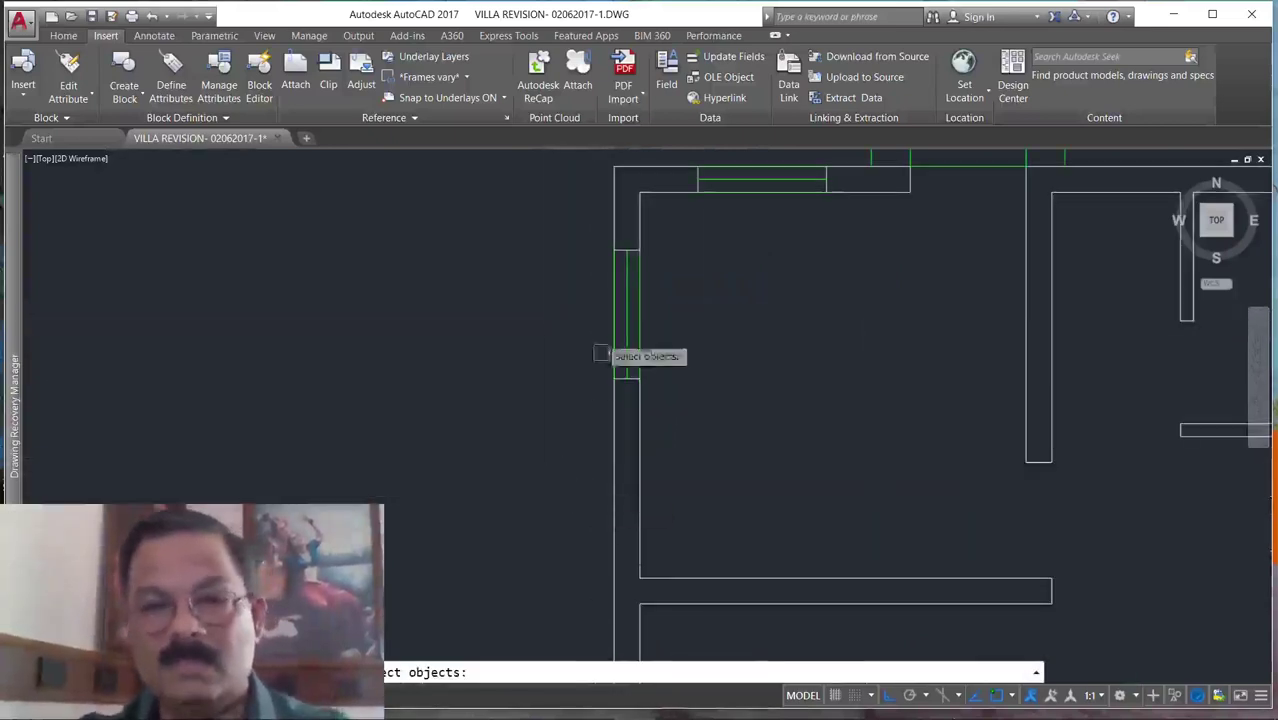
click(585, 228)
click(682, 418)
key(Return)
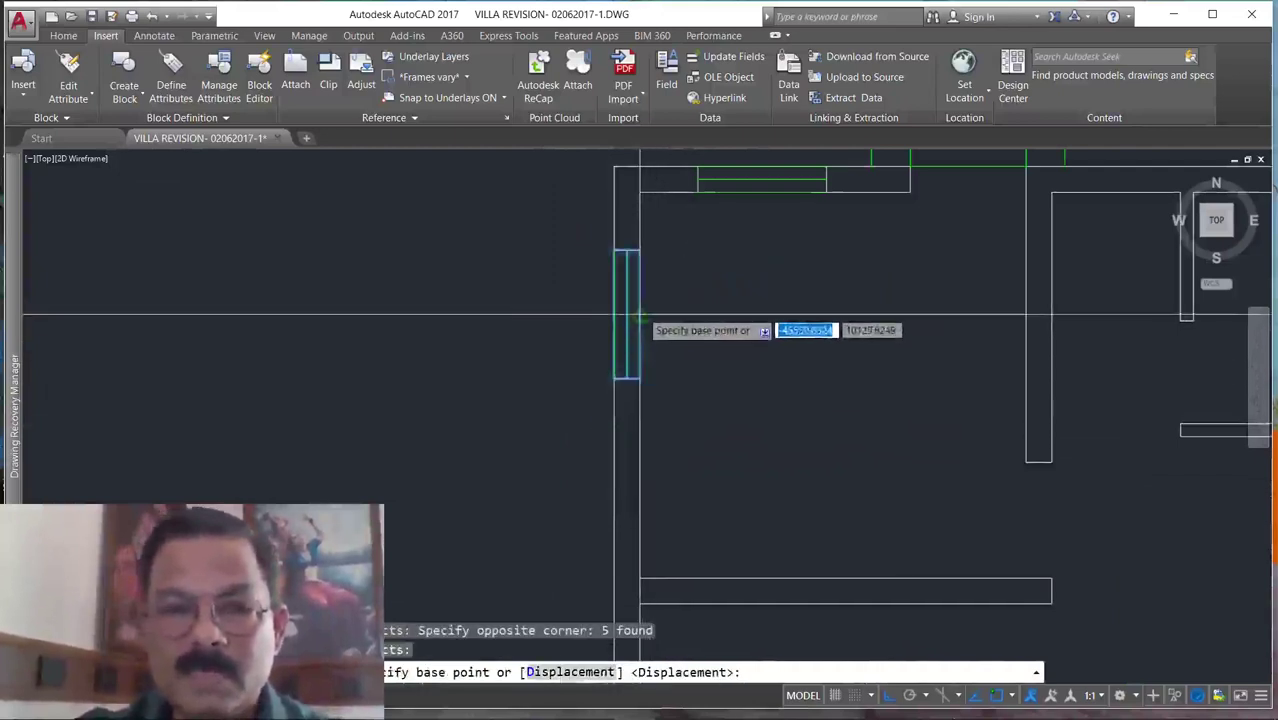
click(640, 315)
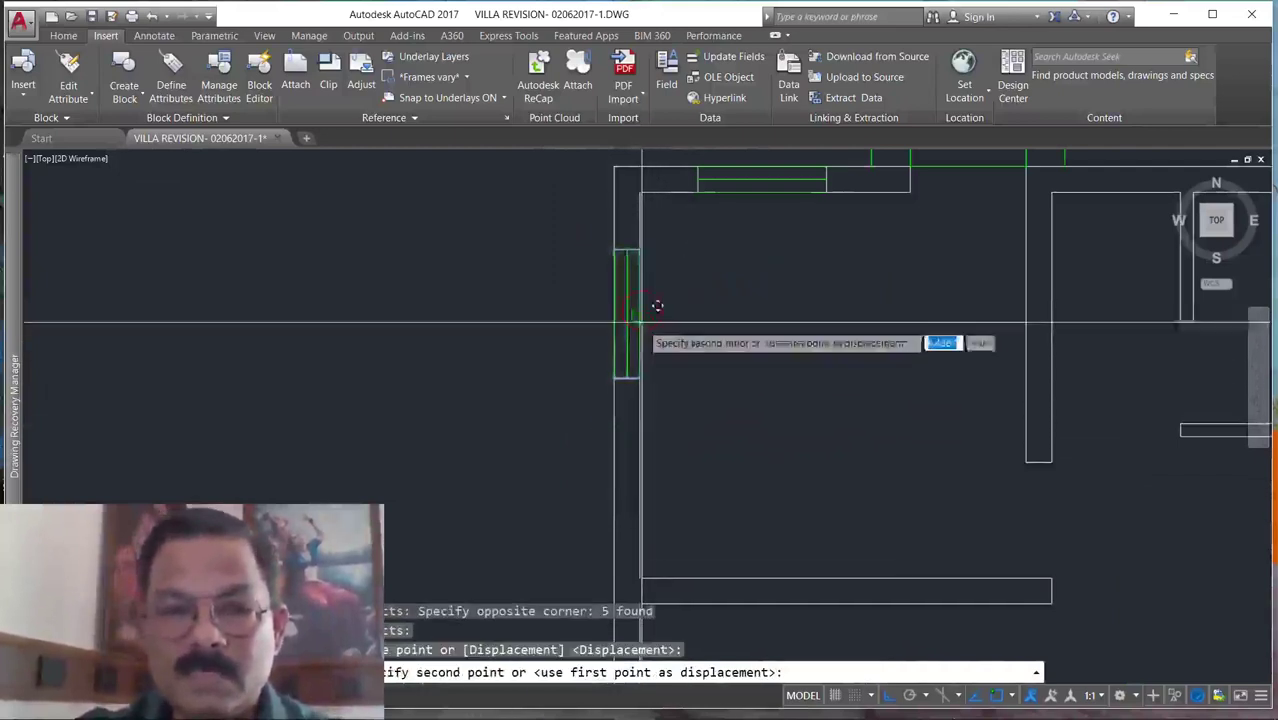
click(655, 368)
scroll(640, 375, down, 6)
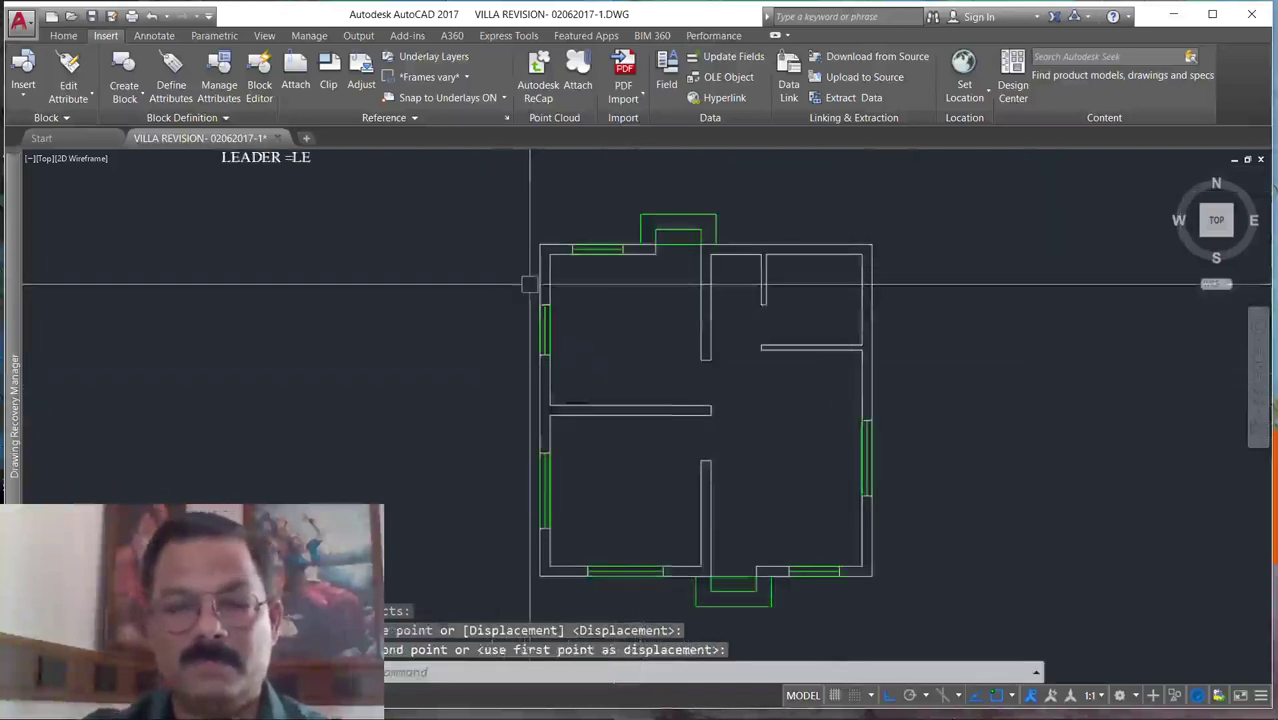
Copy the top-left window to the top wall just right of the entrance projection.
scroll(591, 361, up, 2)
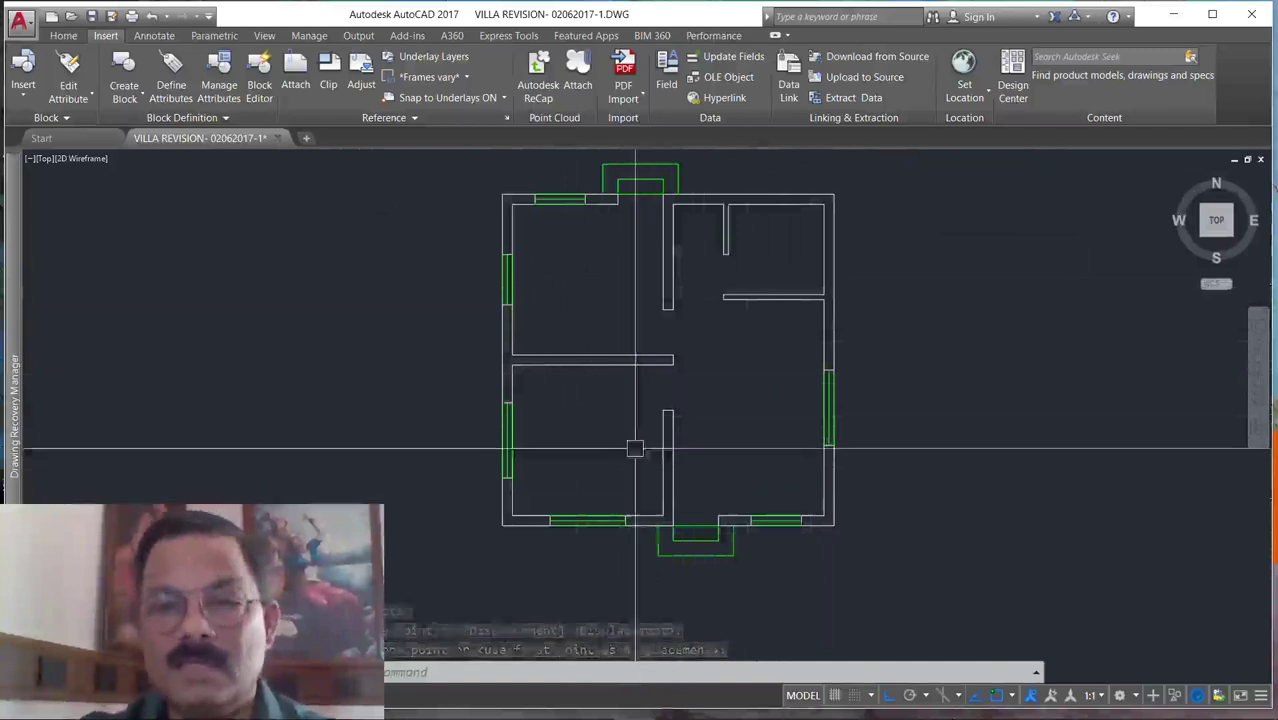
scroll(819, 177, up, 2)
scroll(703, 287, down, 2)
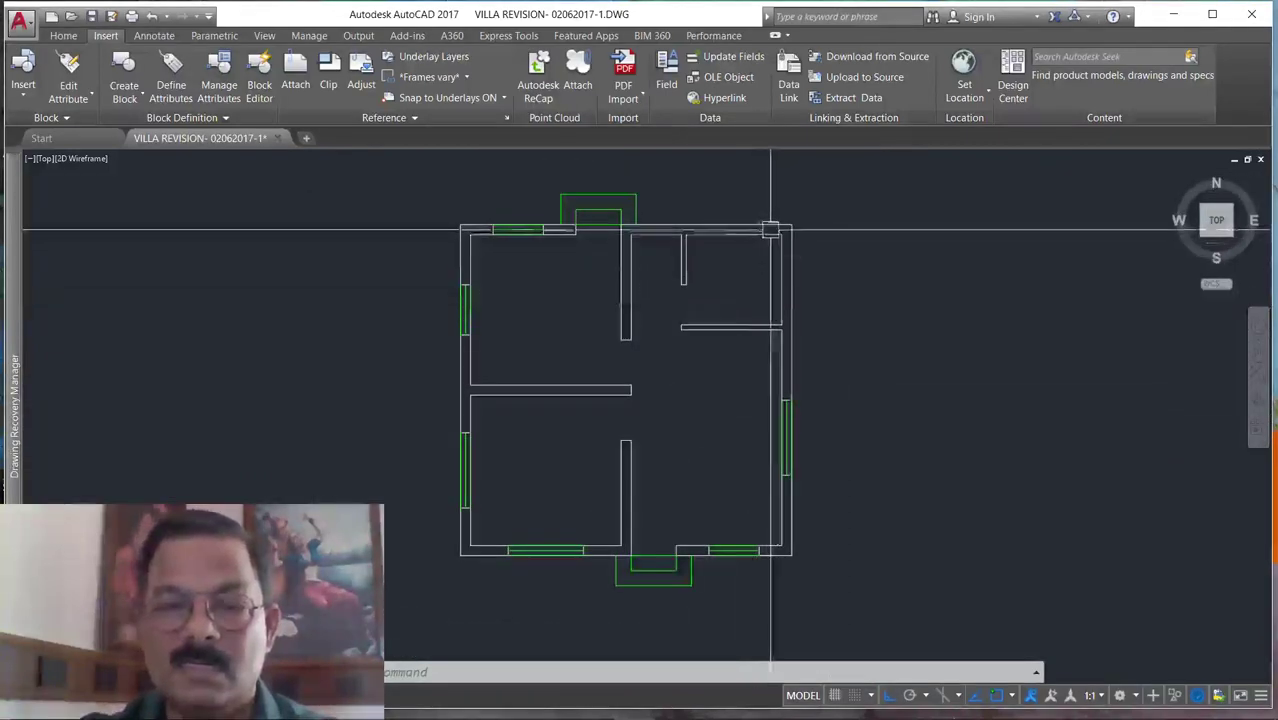
scroll(709, 200, up, 2)
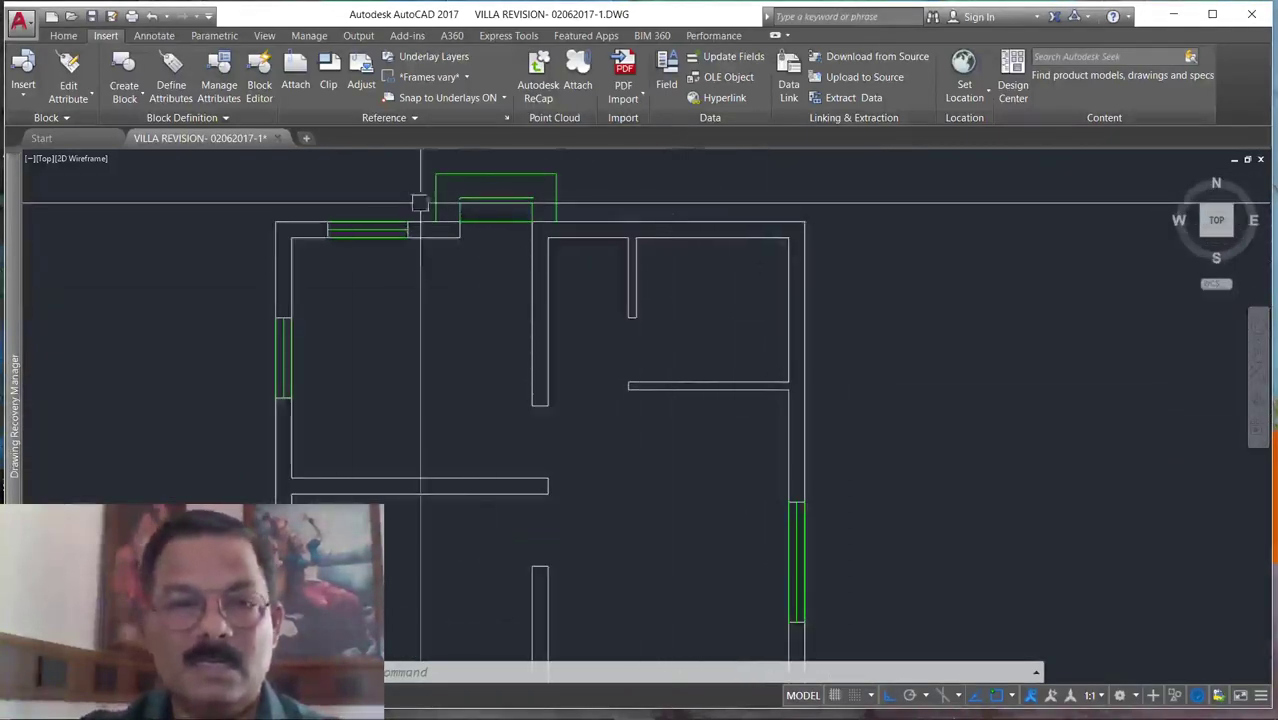
text(co)
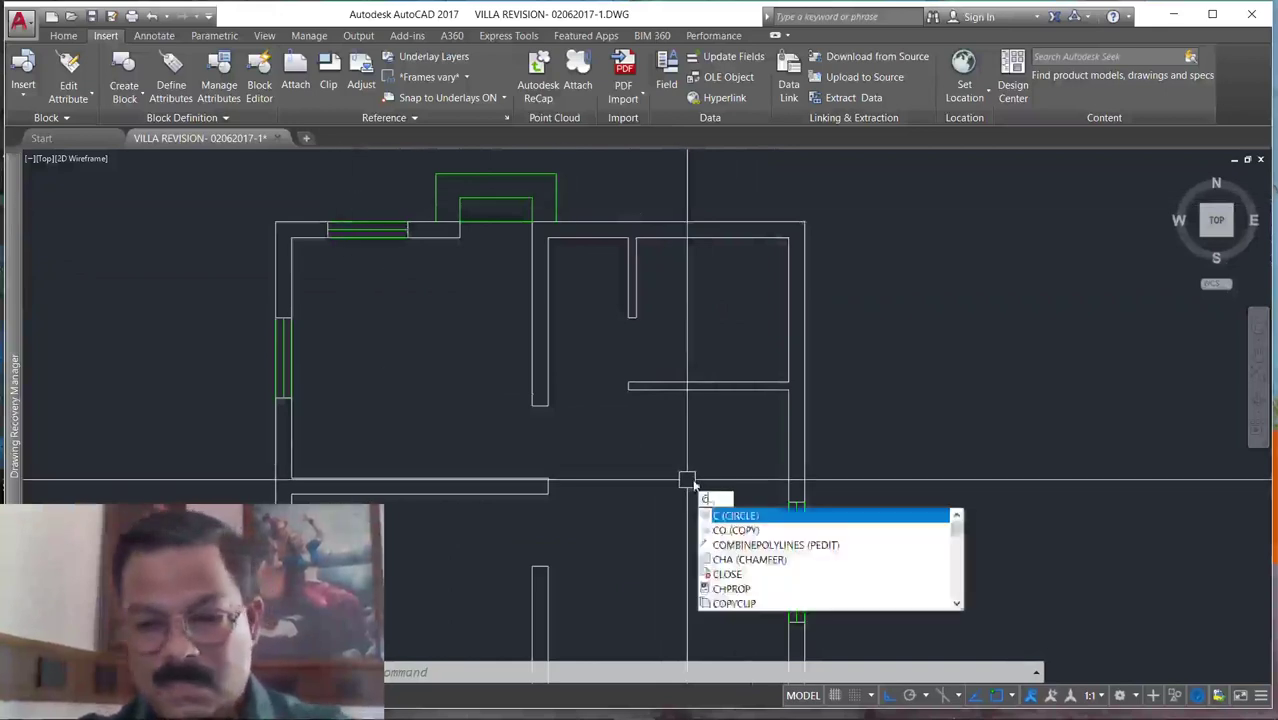
key(Return)
click(311, 262)
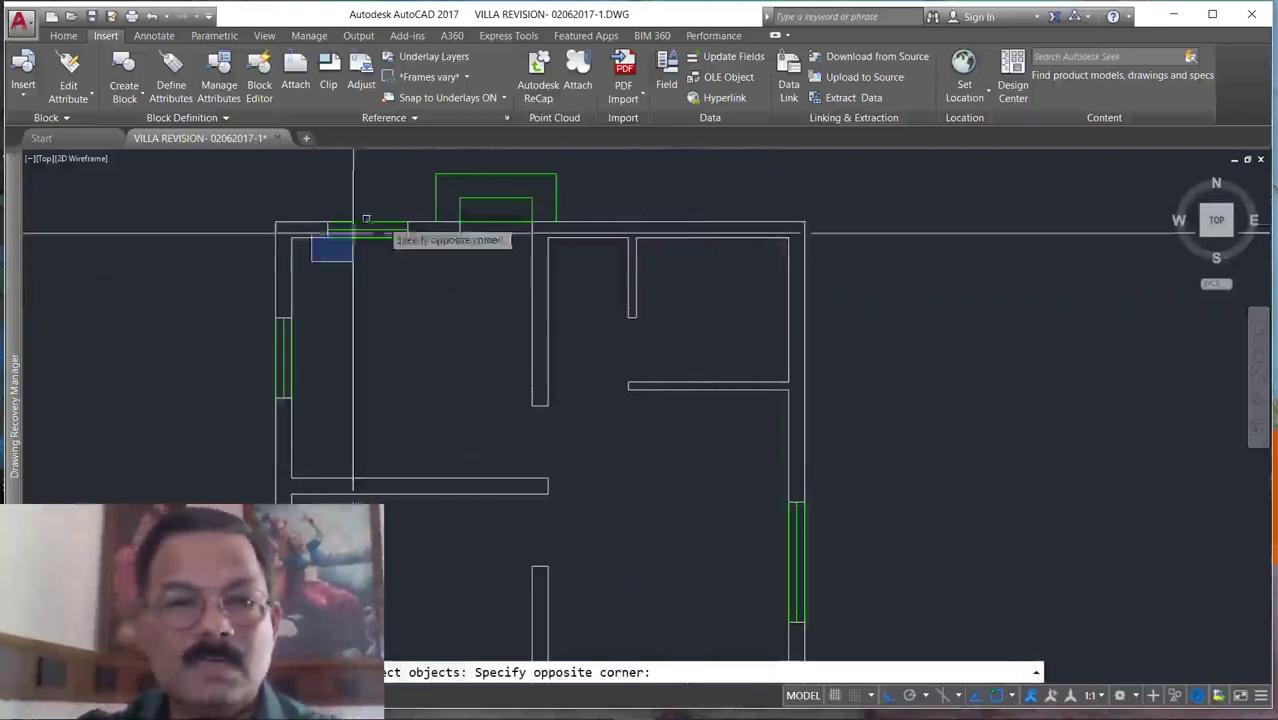
click(418, 218)
key(Return)
click(327, 237)
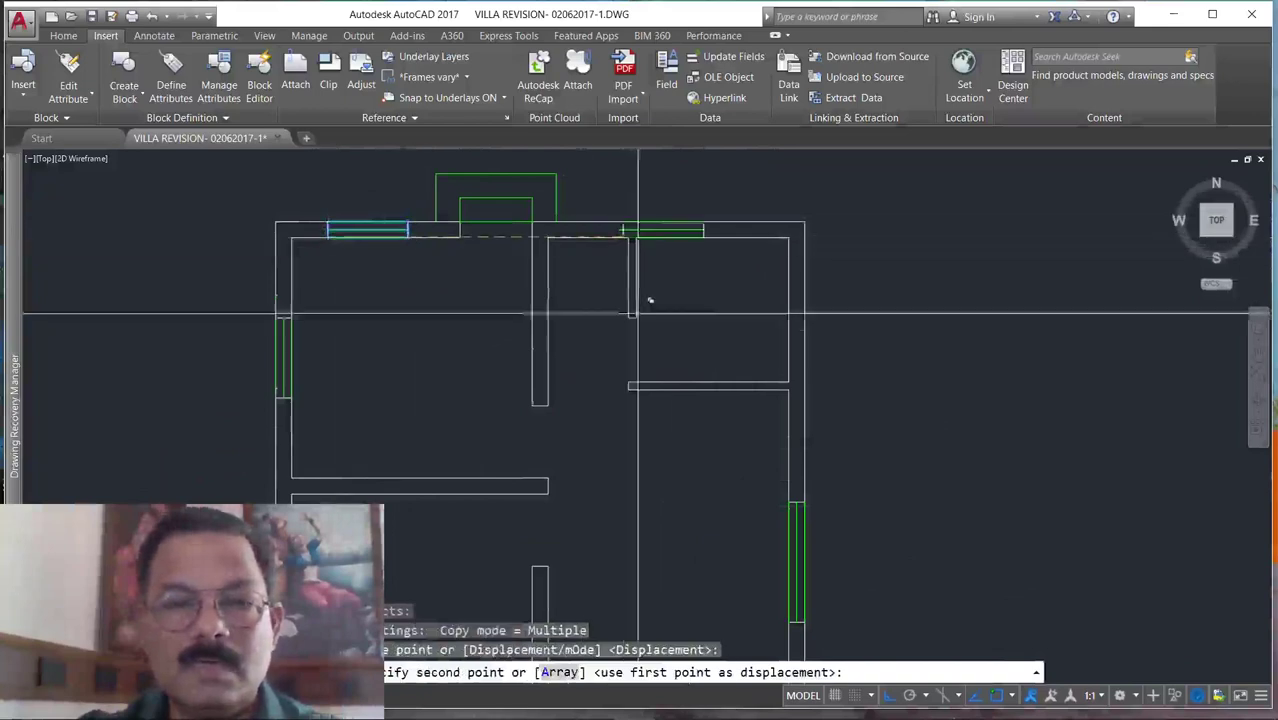
click(552, 237)
key(Escape)
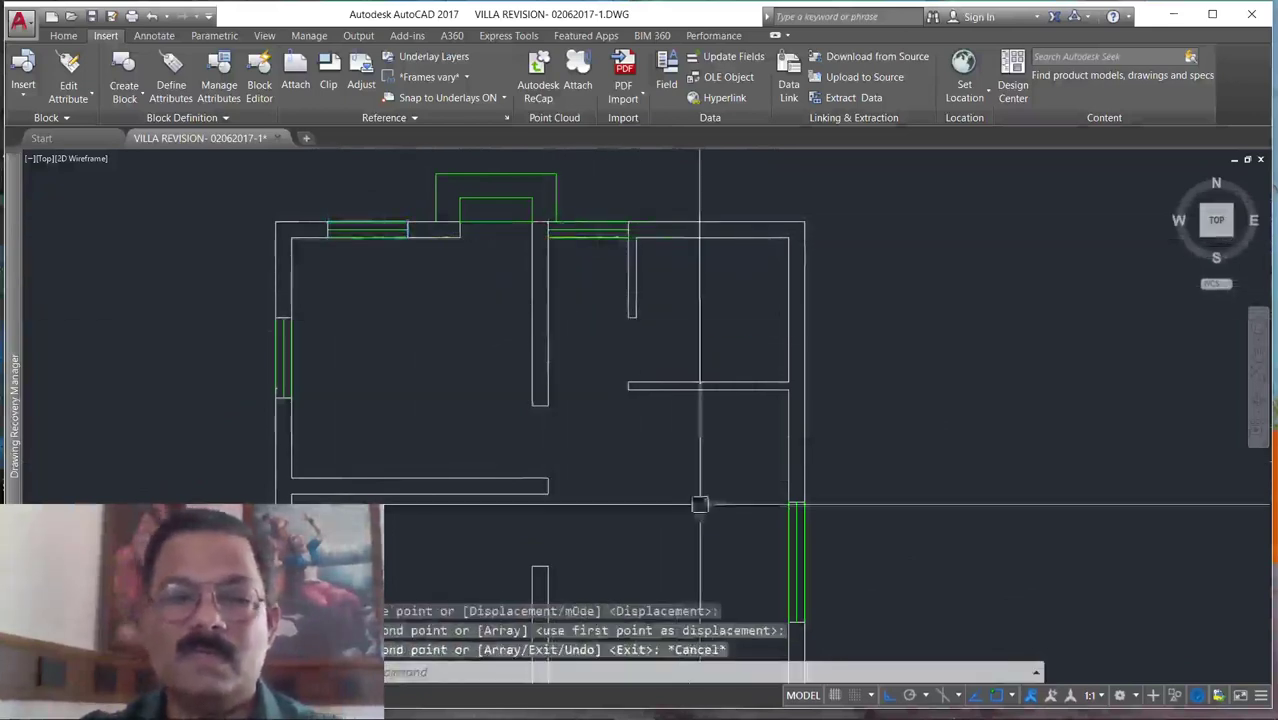
scroll(668, 205, down, 2)
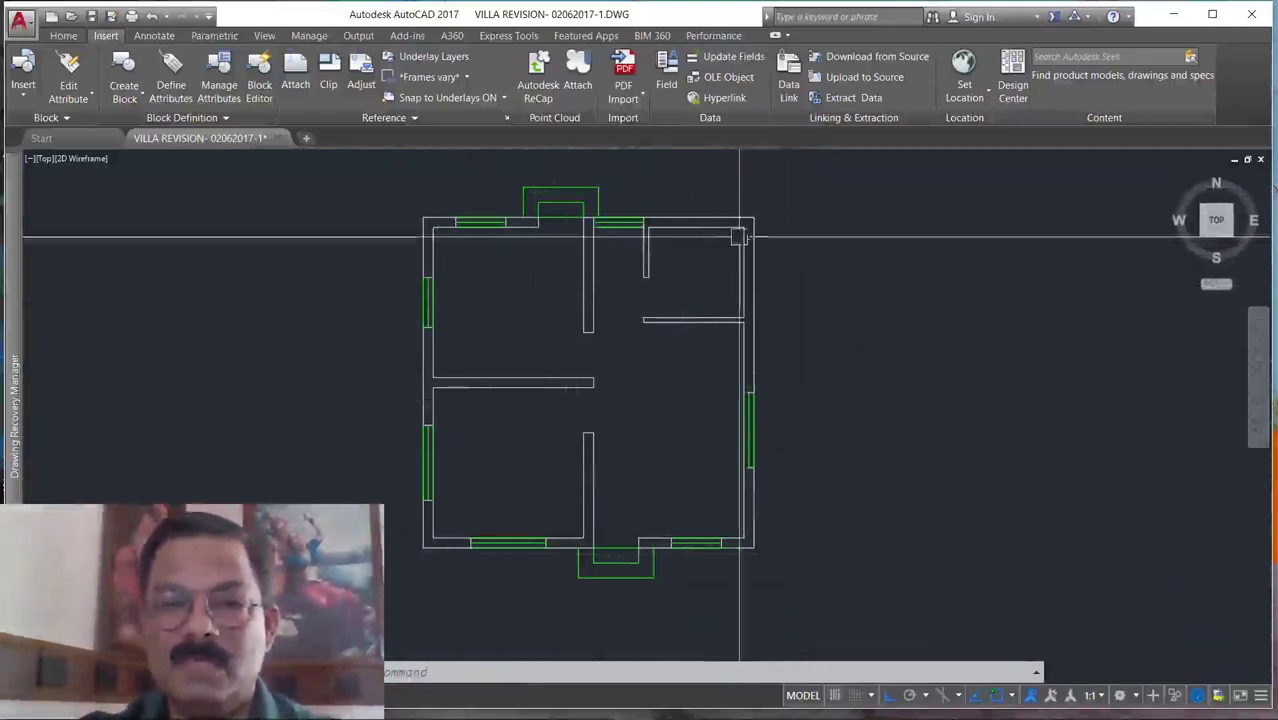
Copy the top-wall window symbol farther right, past the existing wall opening.
scroll(686, 202, up, 6)
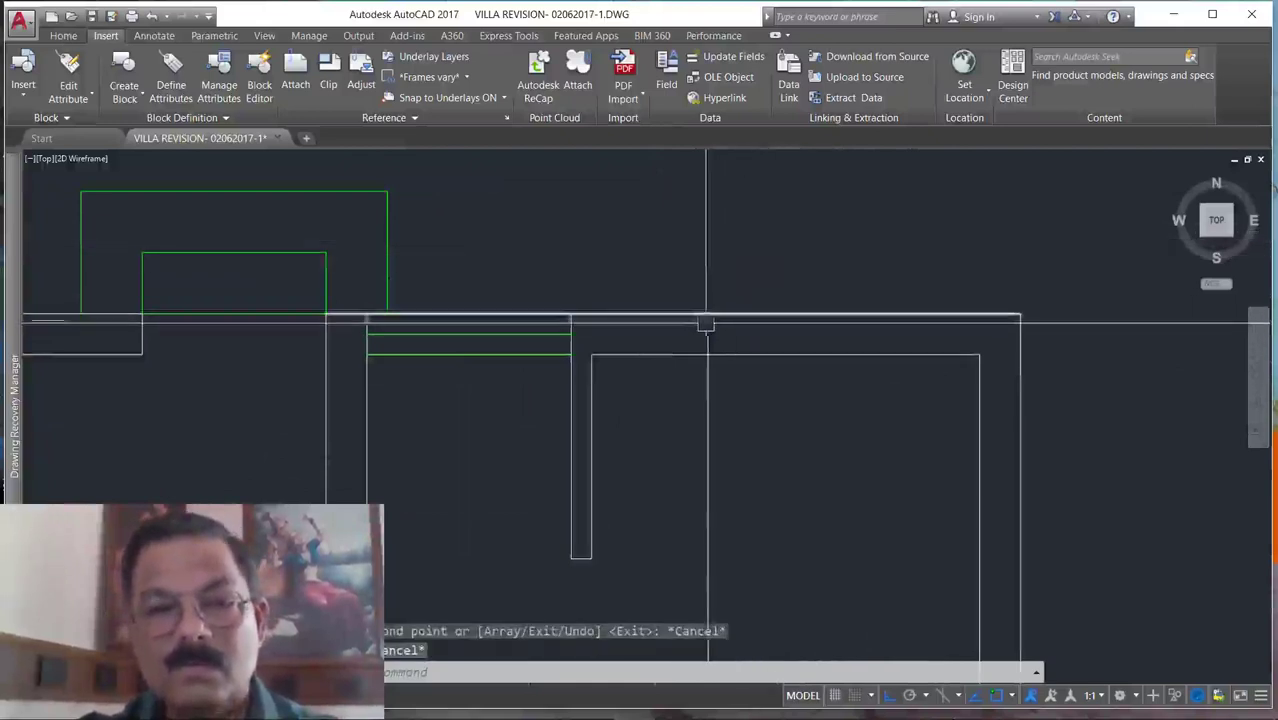
scroll(690, 444, down, 2)
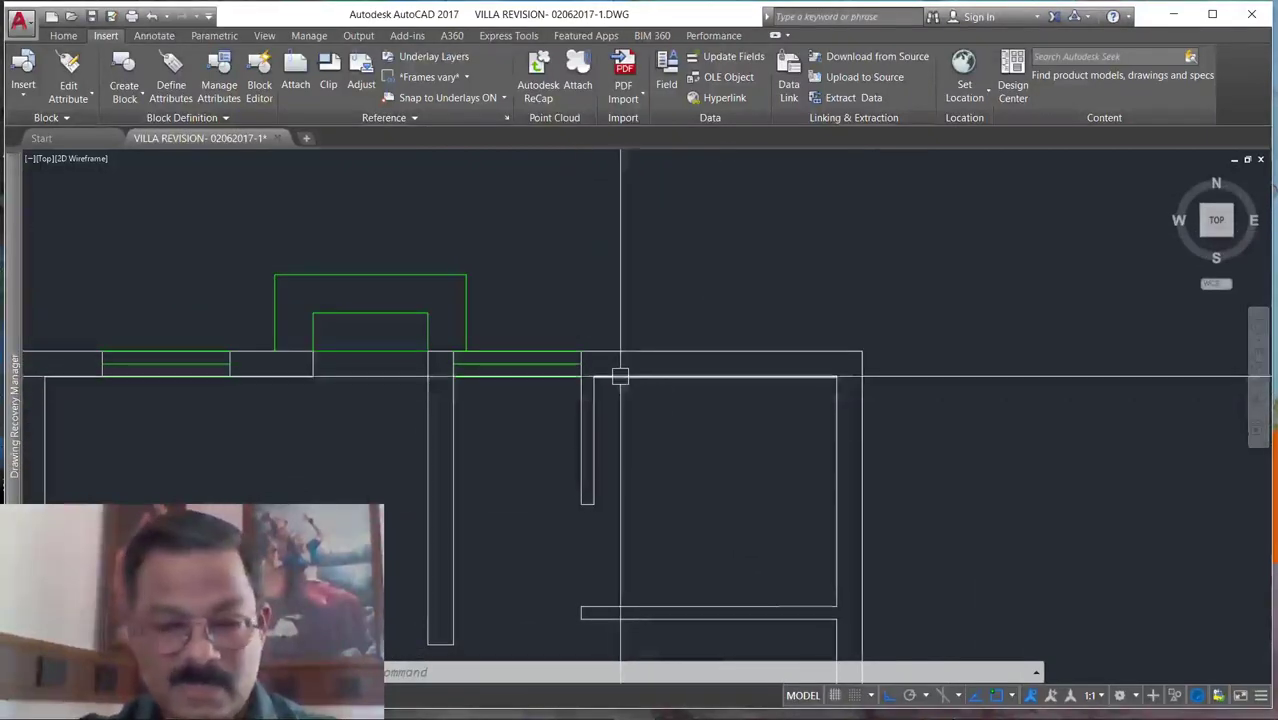
text(o)
key(Return)
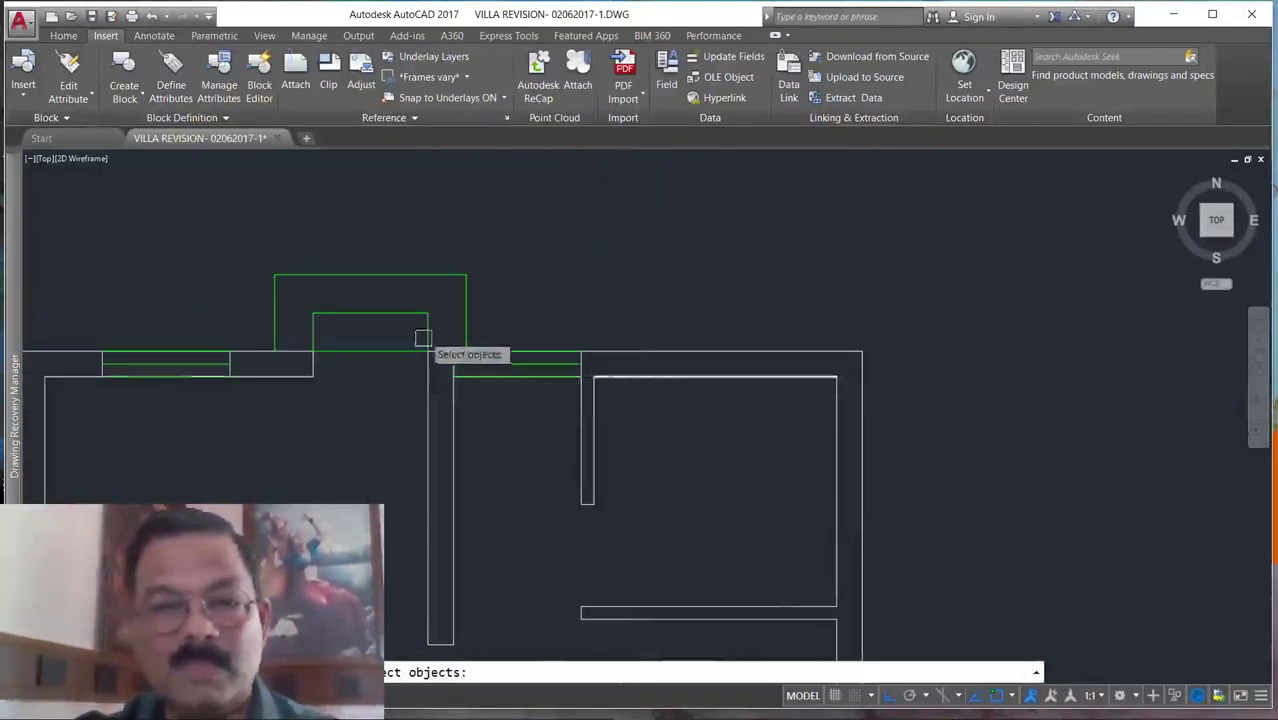
click(438, 334)
click(588, 392)
key(Return)
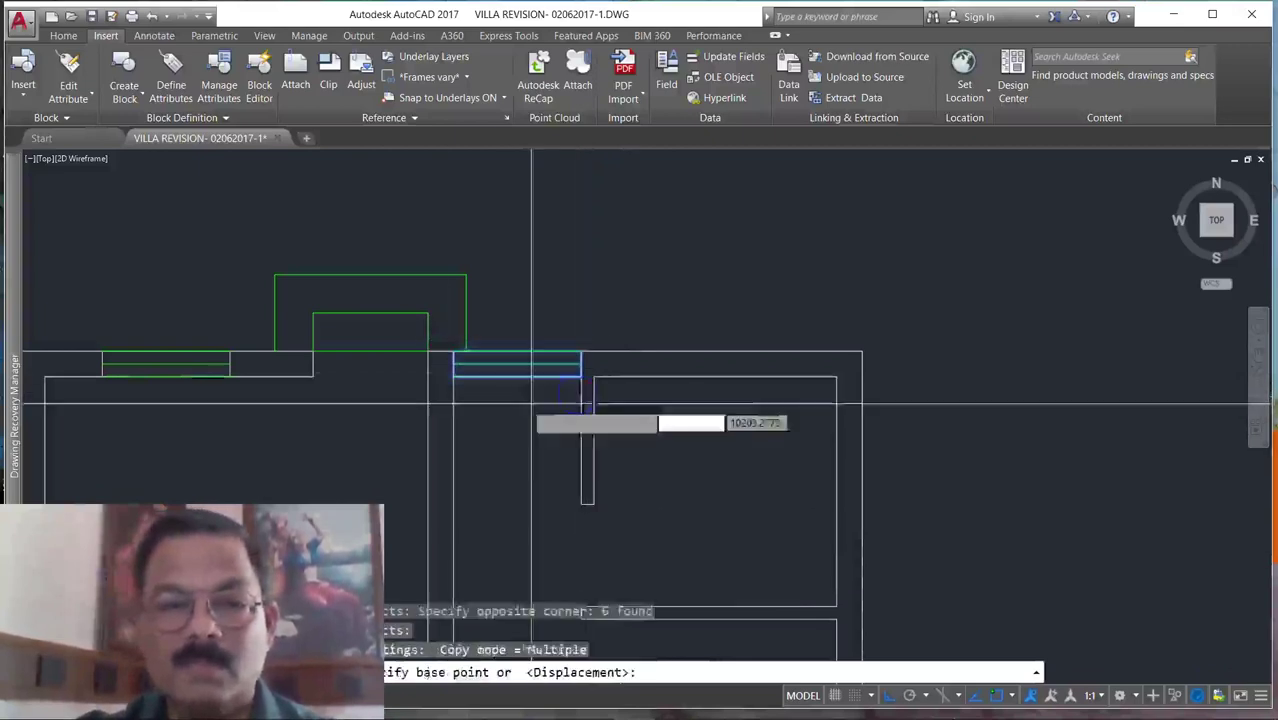
click(528, 394)
click(1008, 487)
key(Escape)
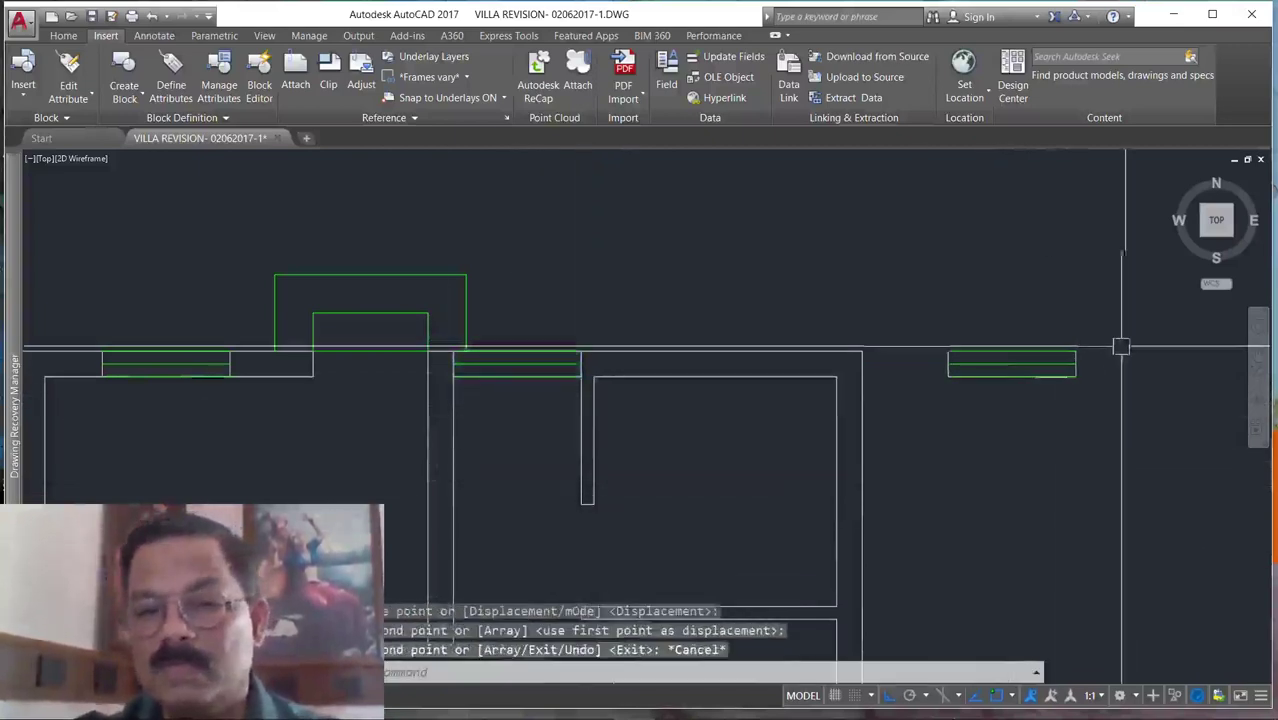
scroll(1105, 326, up, 5)
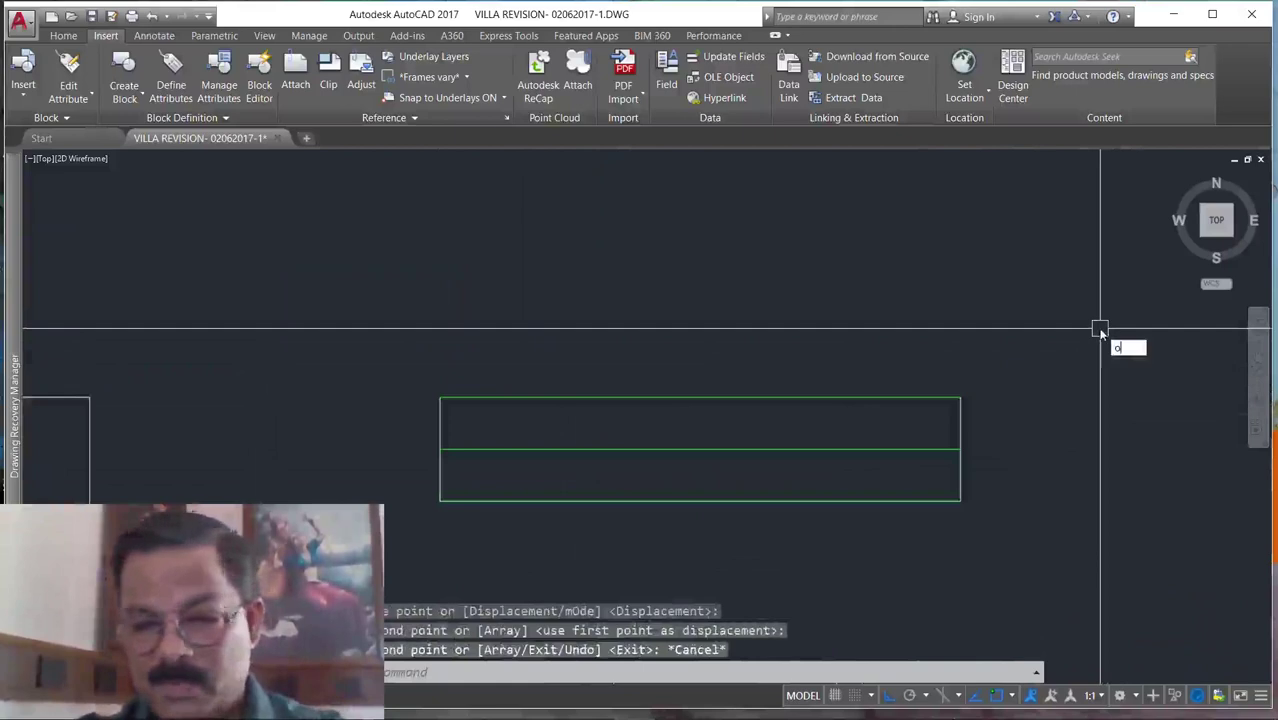
Offset the copied window's line 60 units inward.
key(Return)
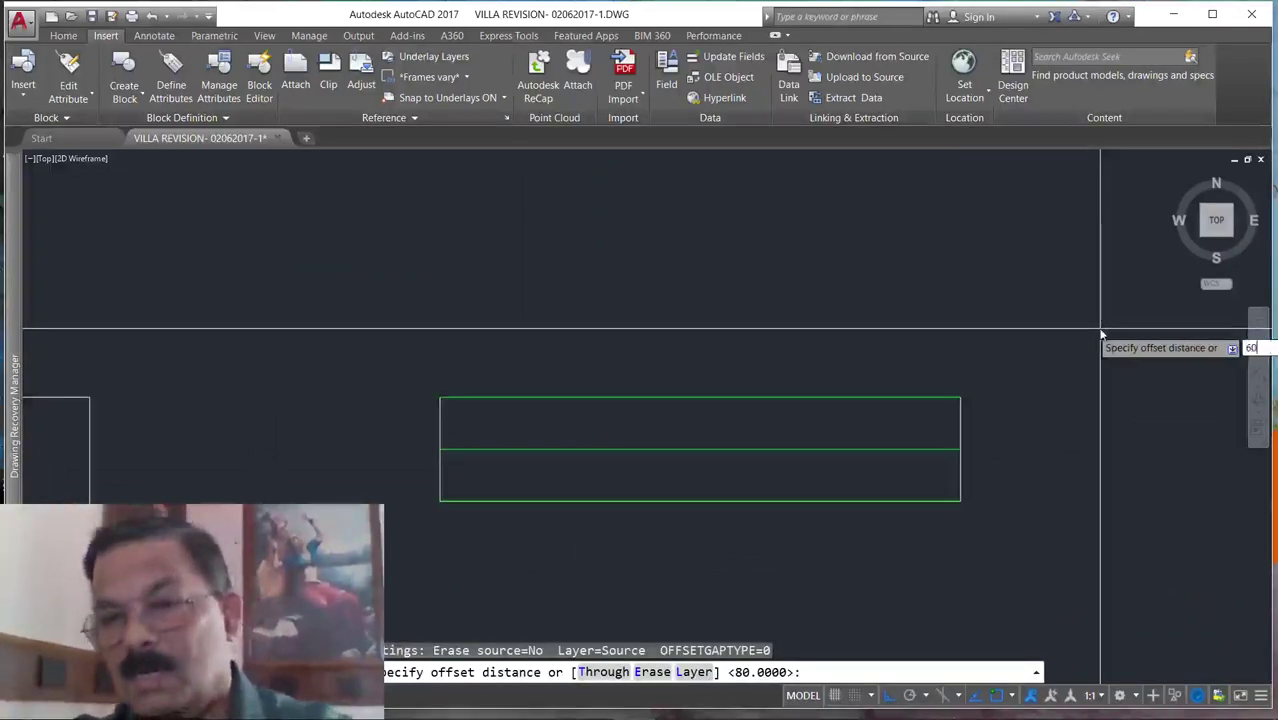
key(Return)
click(438, 418)
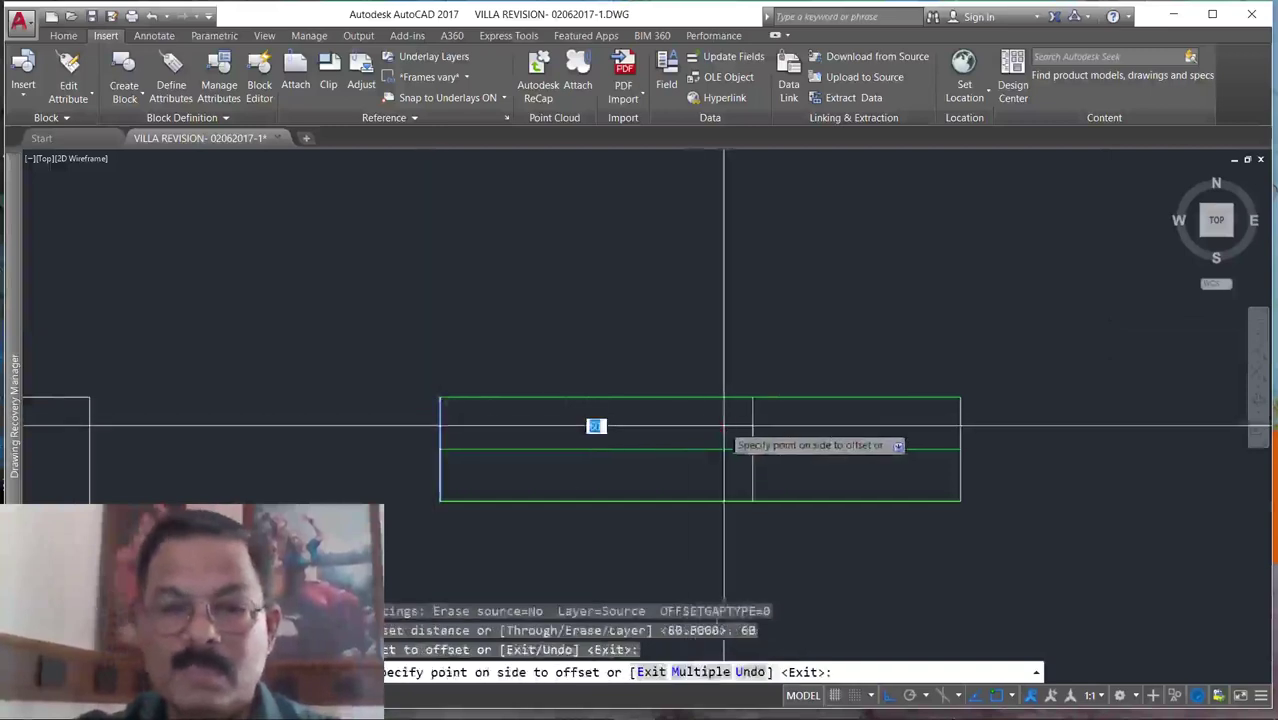
click(722, 423)
key(Escape)
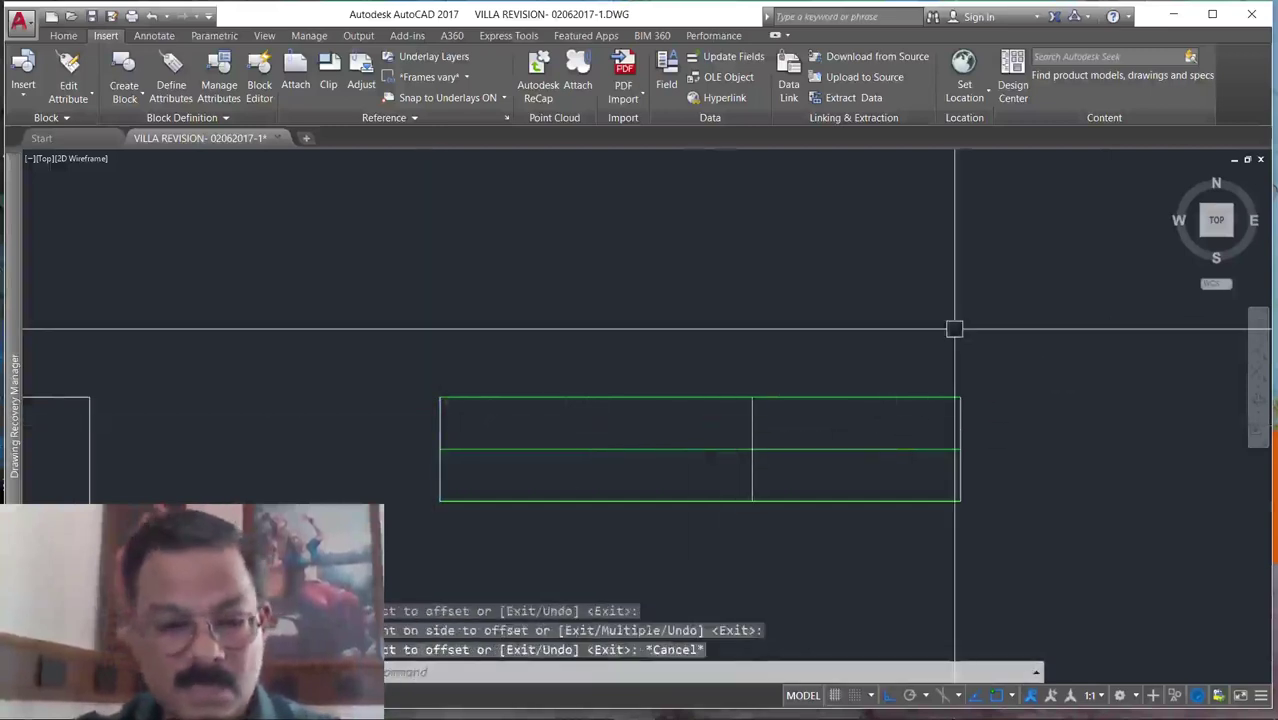
Stretch the window's right end back onto the offset line.
text(s)
key(Return)
click(965, 335)
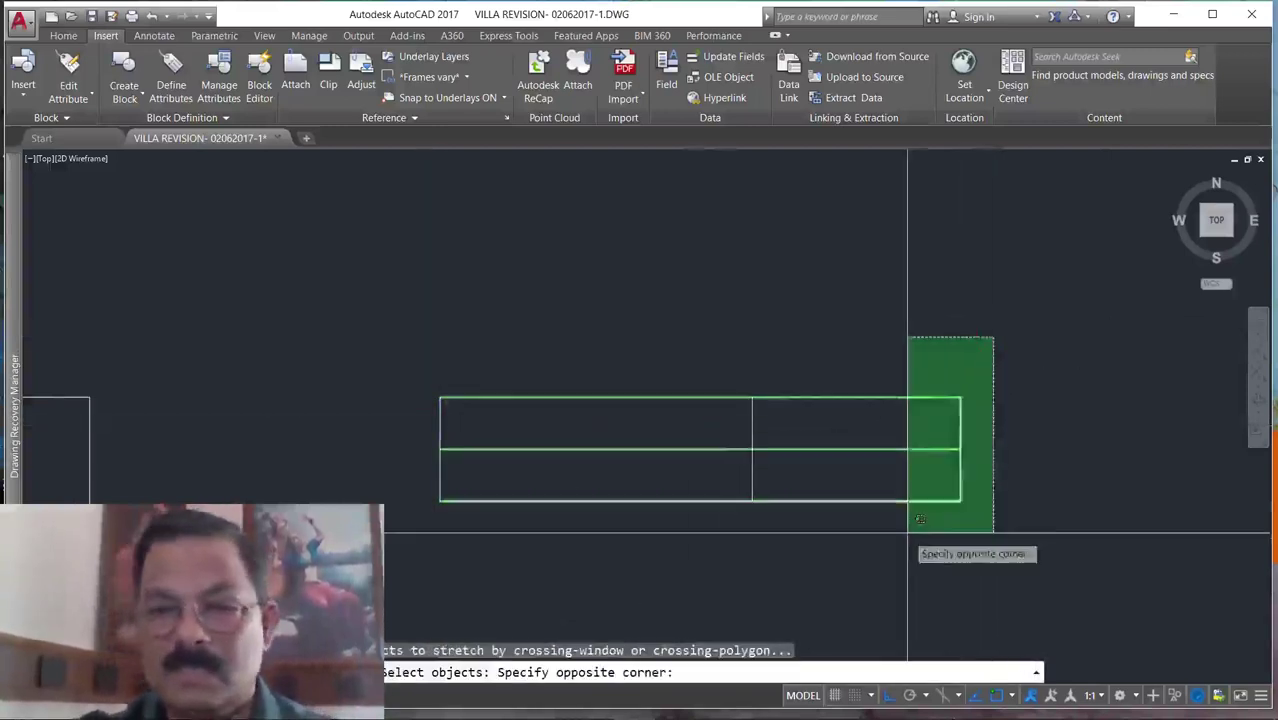
click(907, 500)
key(Return)
click(959, 451)
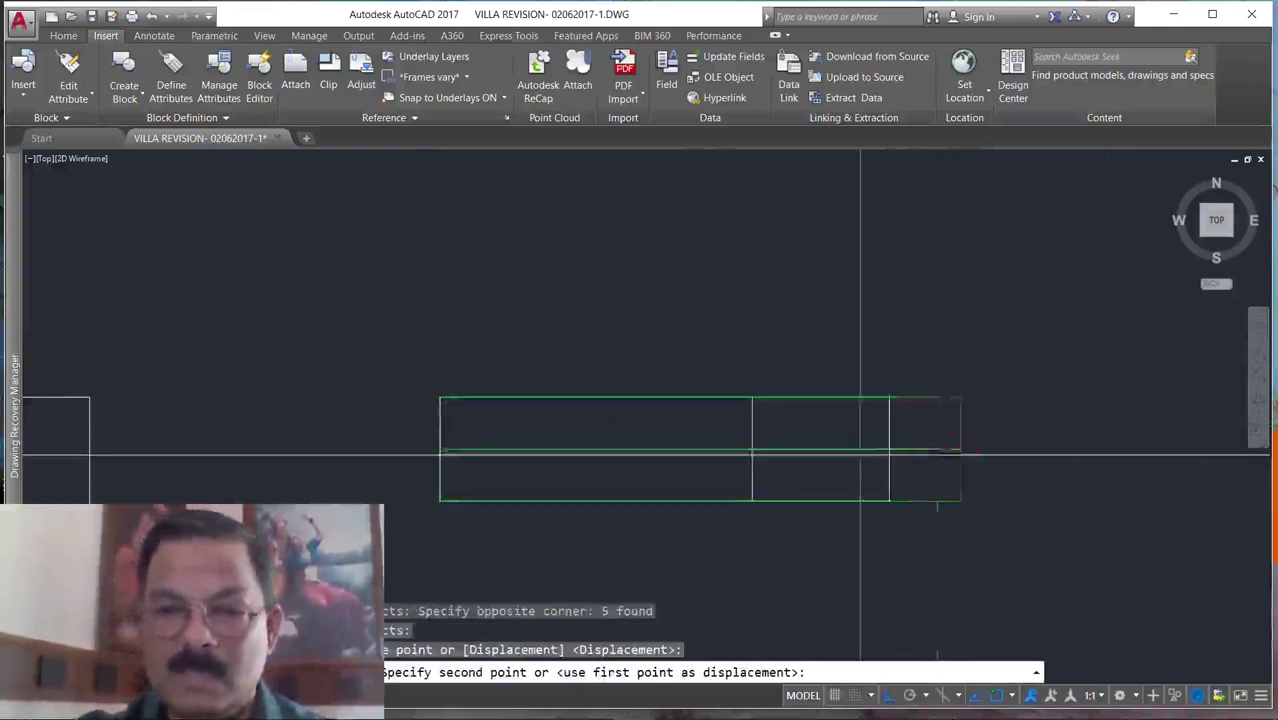
click(755, 450)
scroll(895, 388, down, 6)
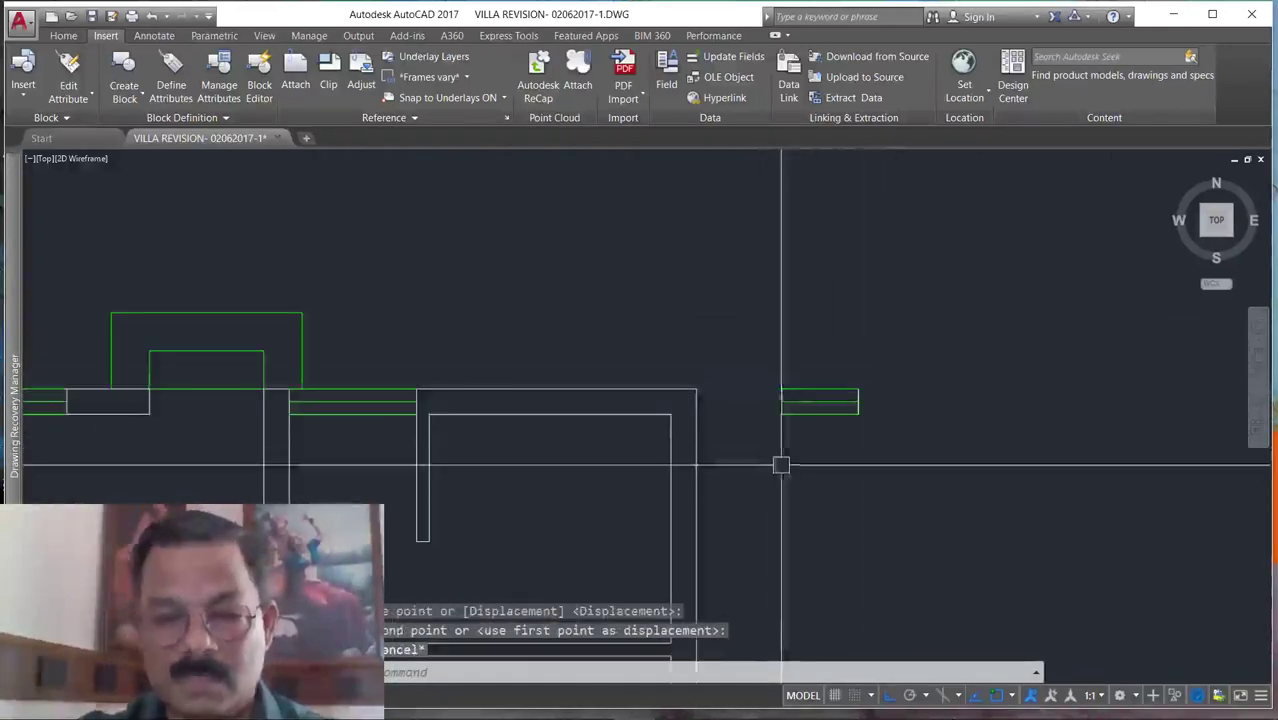
key(Escape)
Begin moving the shortened window, using its bottom as the base point.
text(m)
key(Return)
click(765, 357)
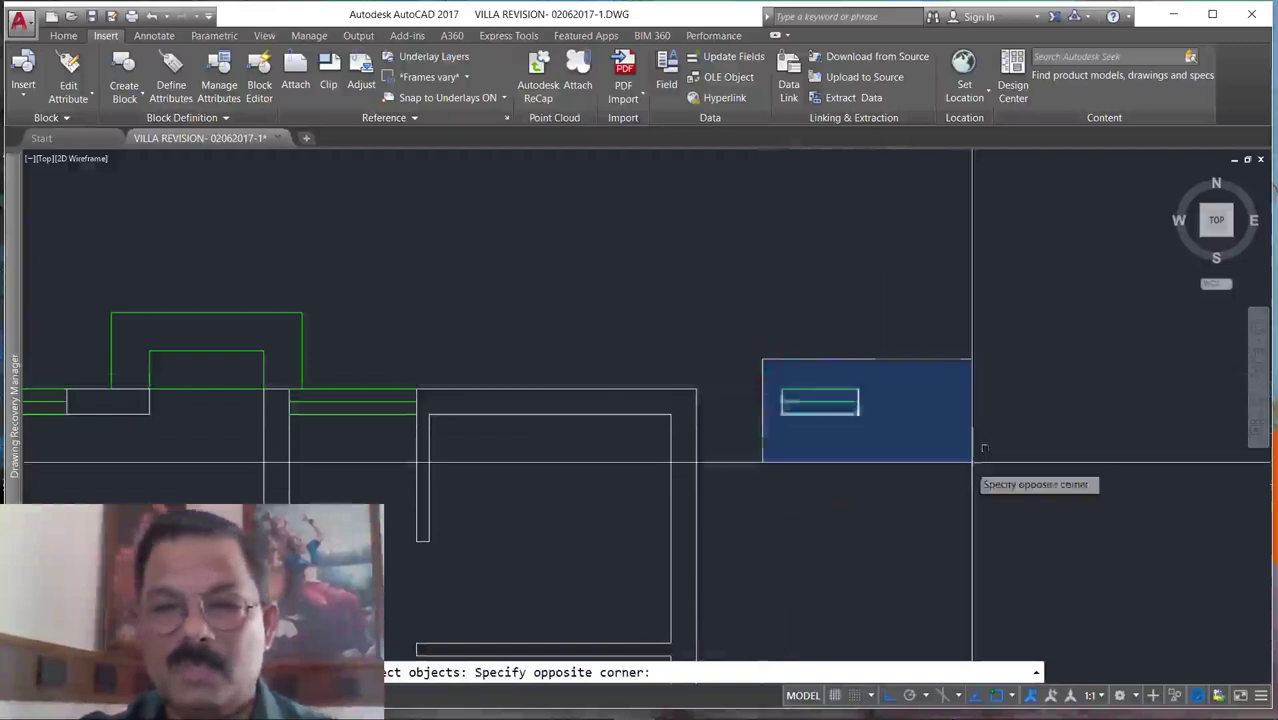
click(970, 457)
key(Return)
click(820, 414)
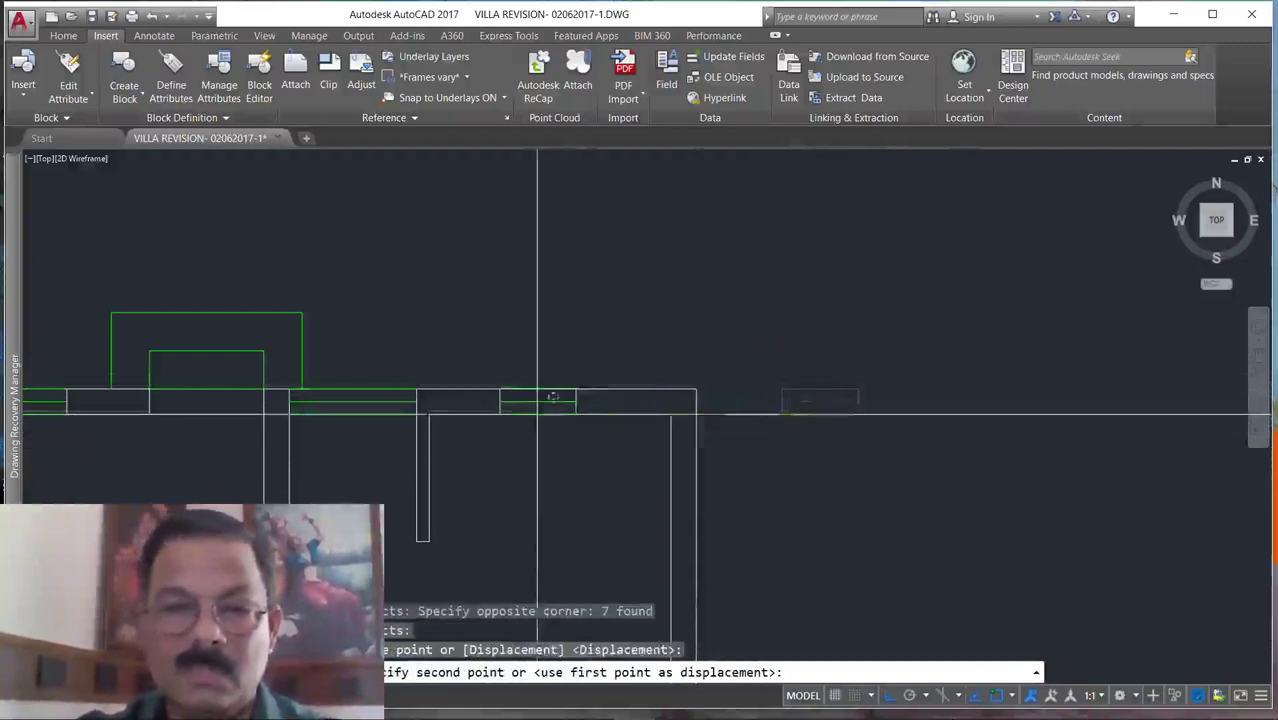
scroll(574, 397, down, 8)
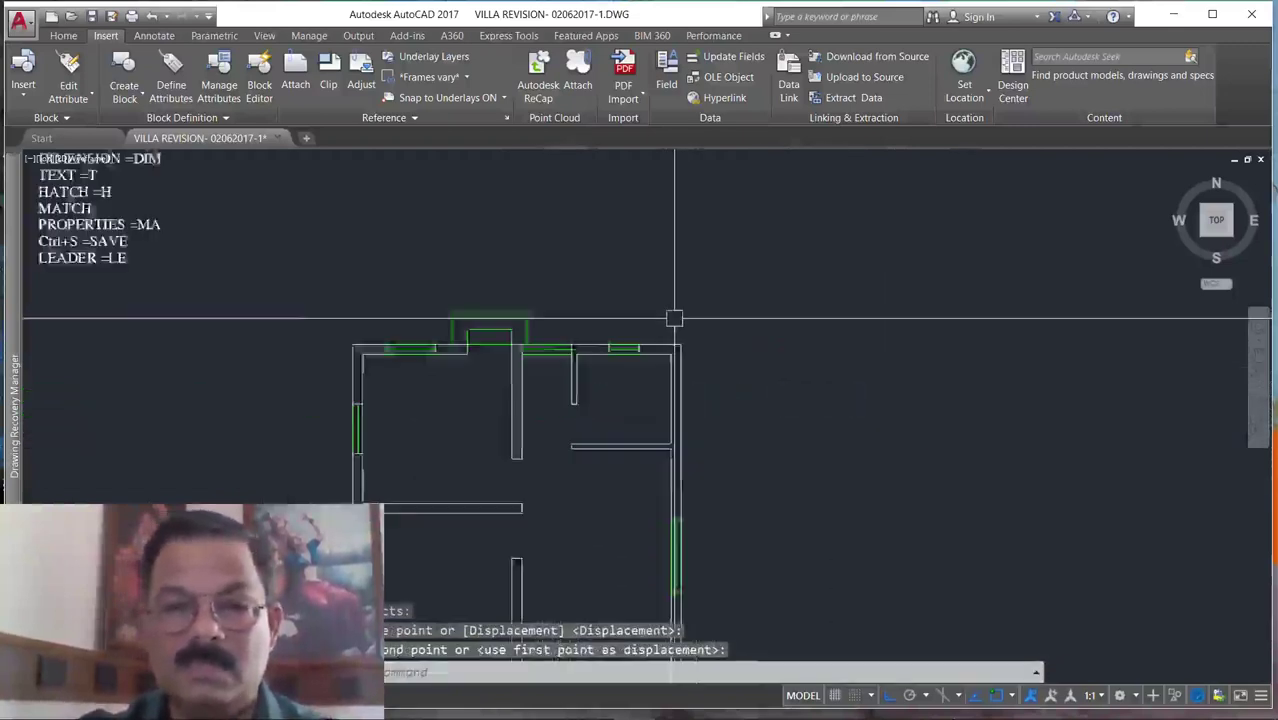
Cancel the move and zoom around to review the elevation, section and plans.
scroll(739, 282, up, 4)
key(Escape)
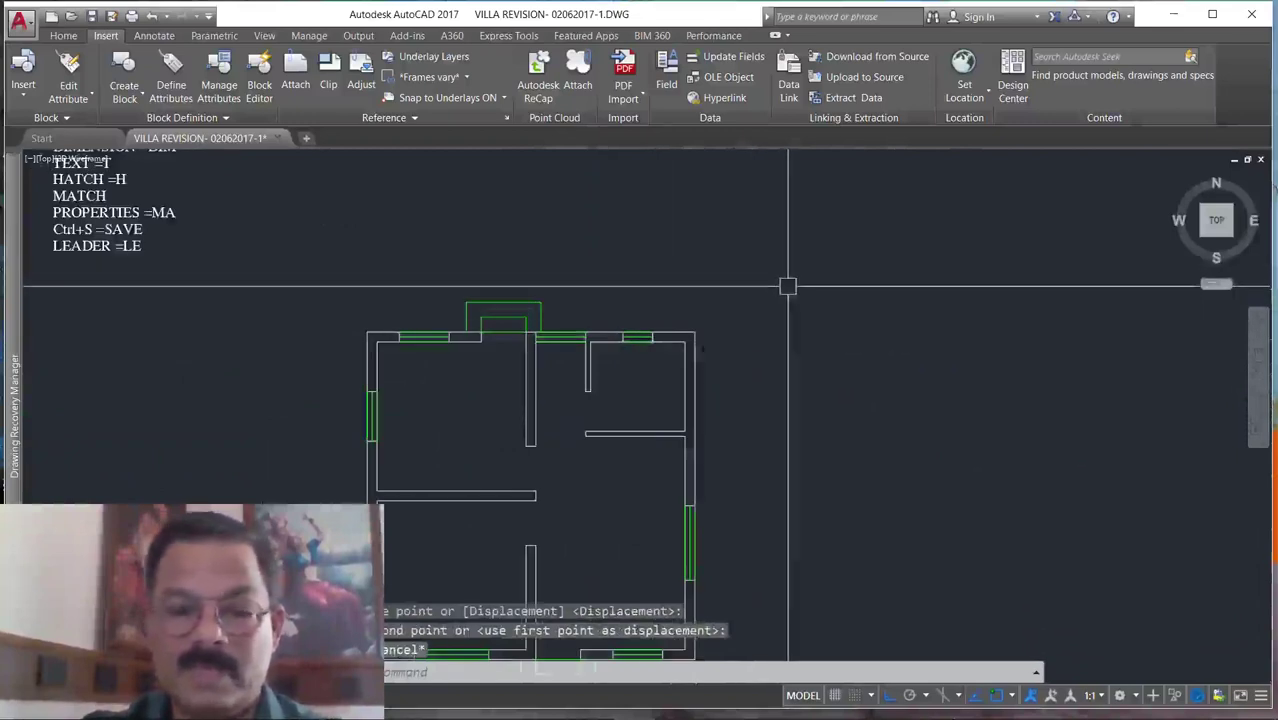
scroll(785, 280, down, 2)
scroll(782, 488, down, 2)
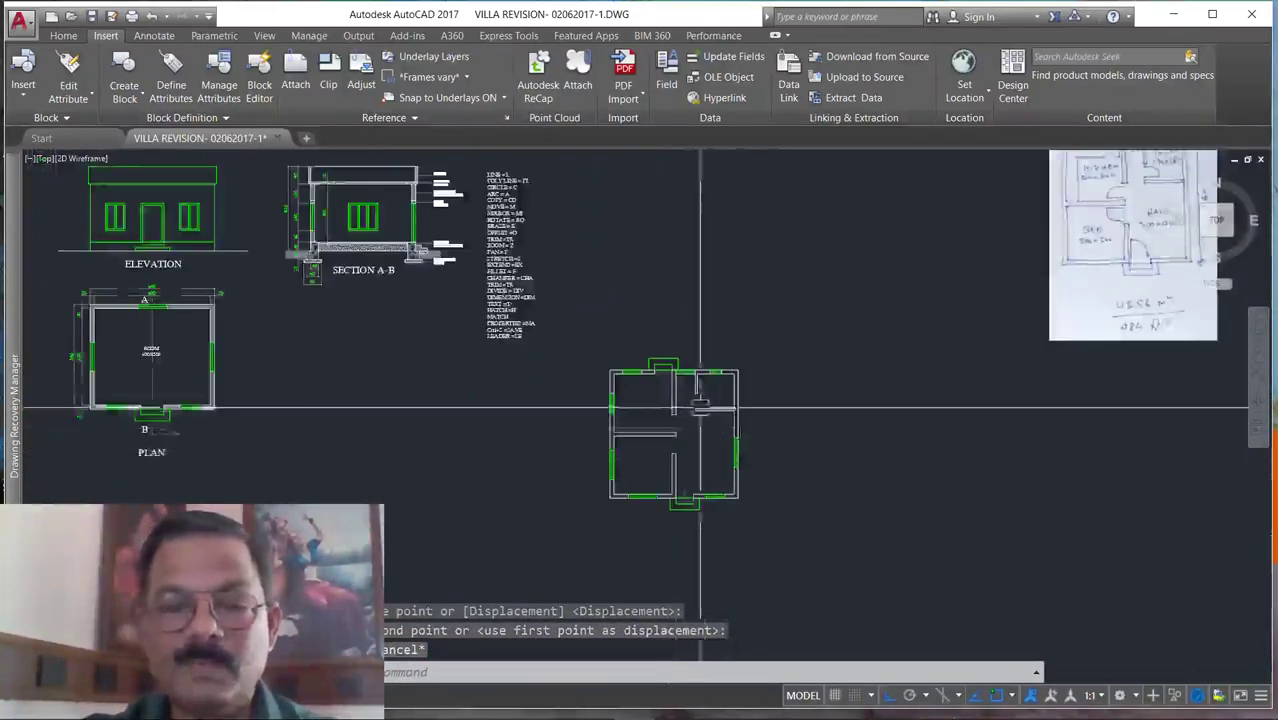
scroll(677, 371, up, 2)
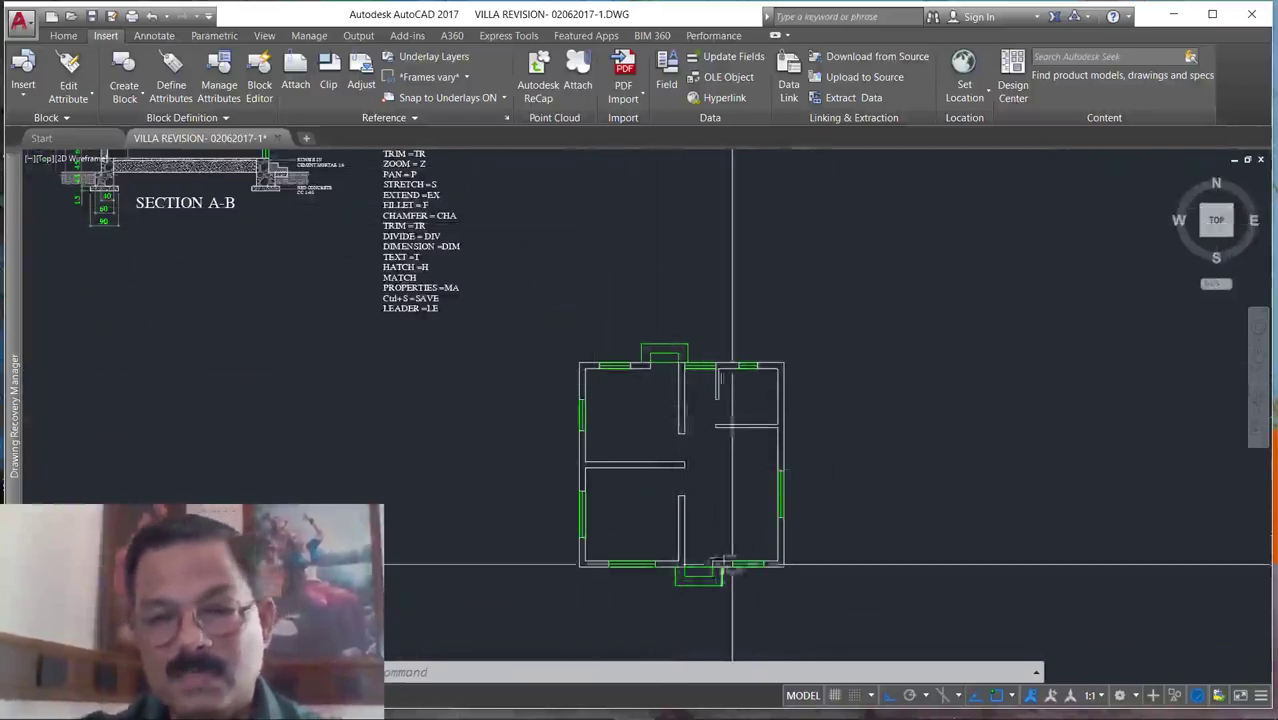
scroll(762, 455, down, 3)
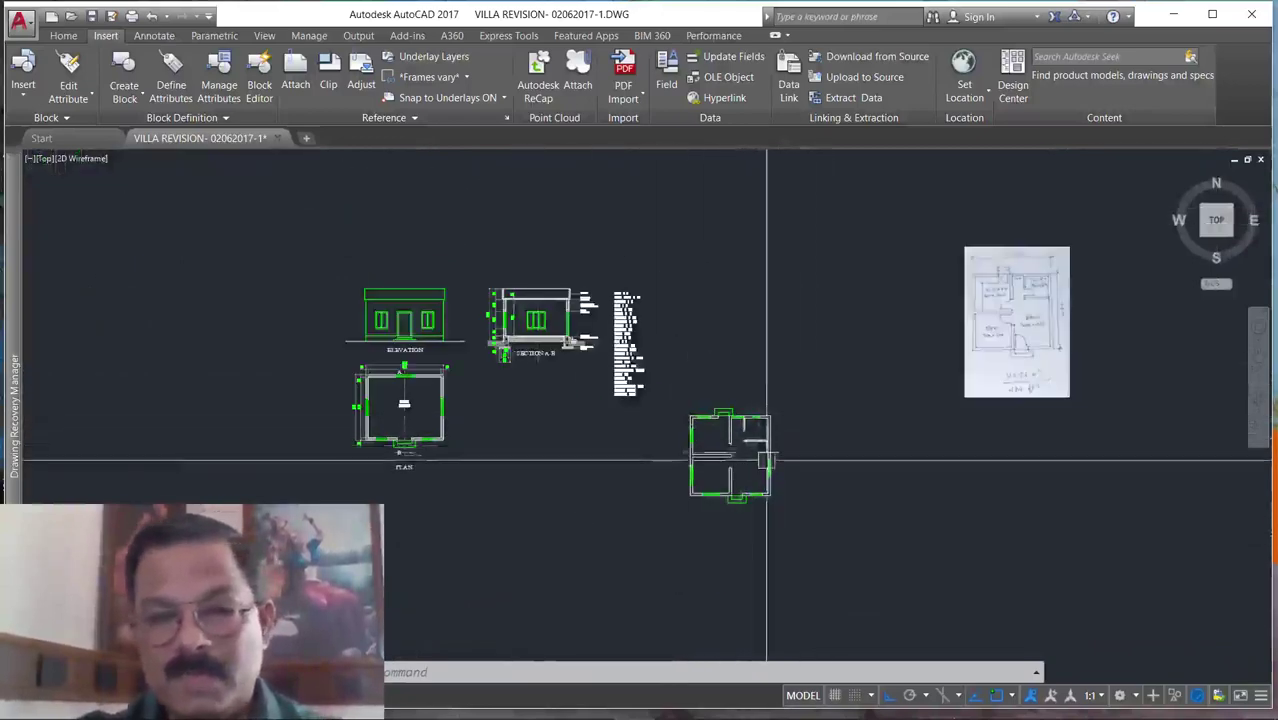
scroll(767, 461, up, 4)
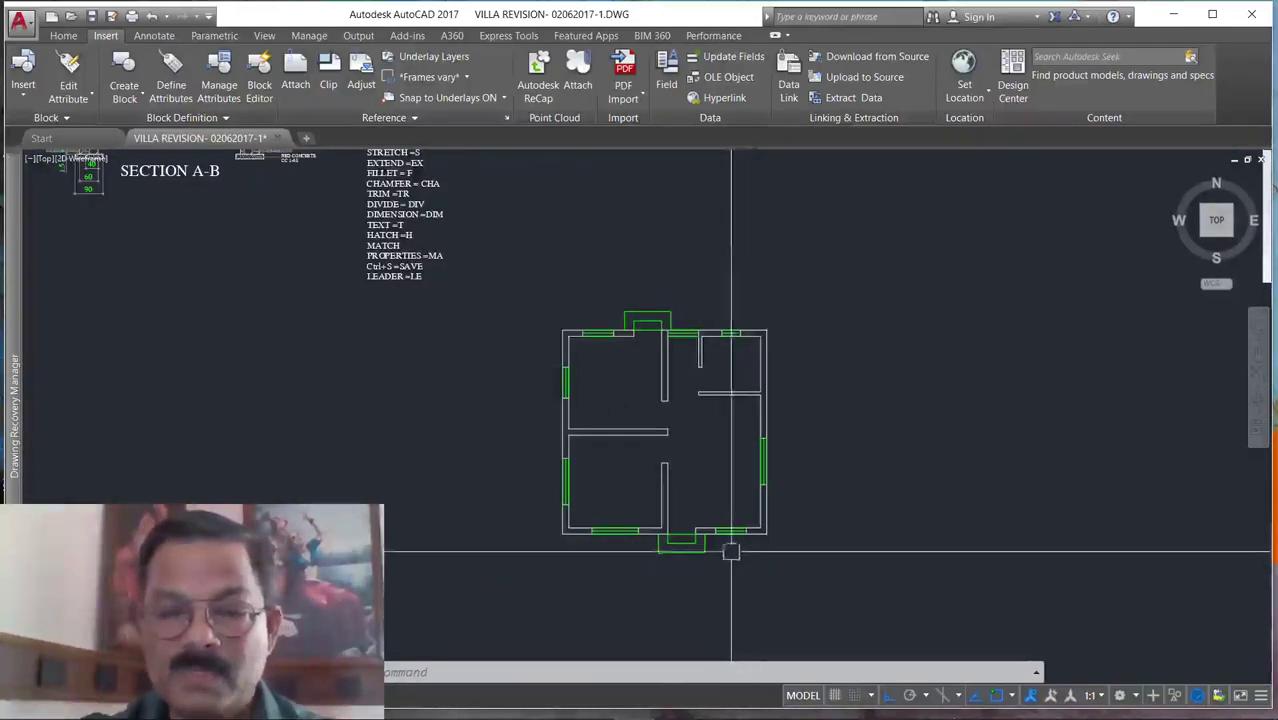
scroll(731, 551, up, 4)
scroll(736, 542, down, 8)
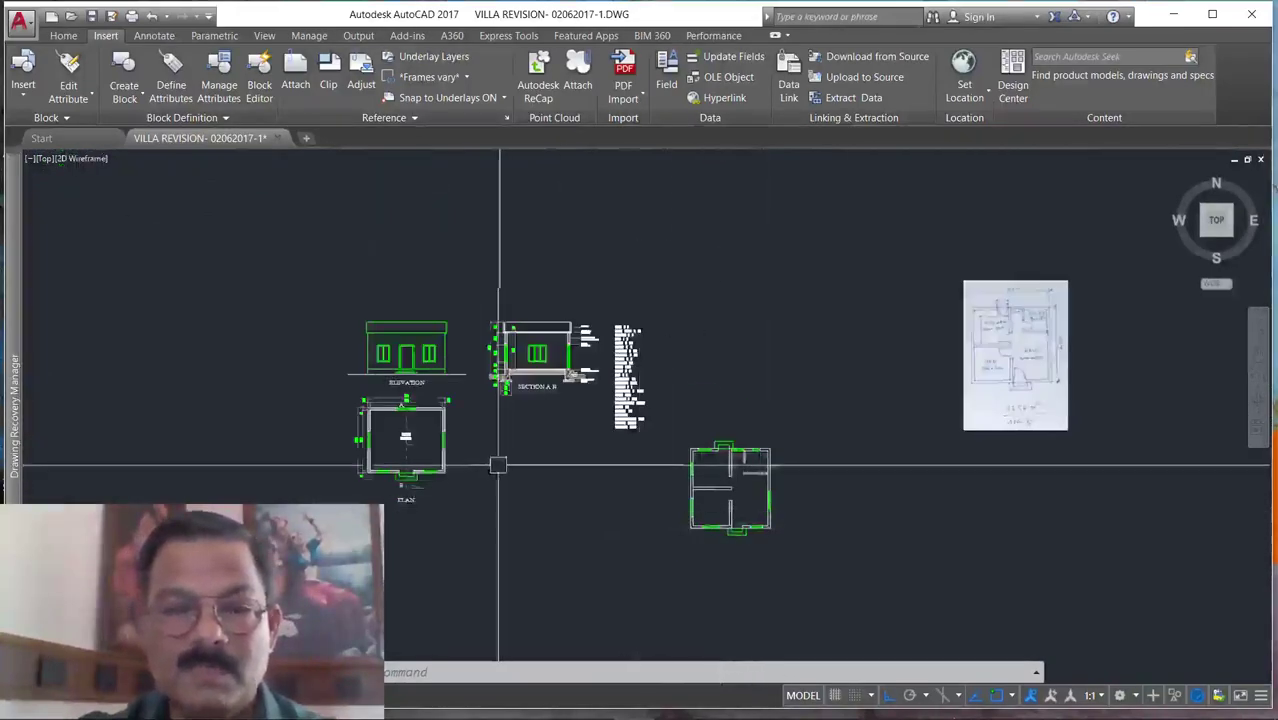
Save the drawing as VILLA REVISION- 02062017-1.DWG.
scroll(456, 430, up, 4)
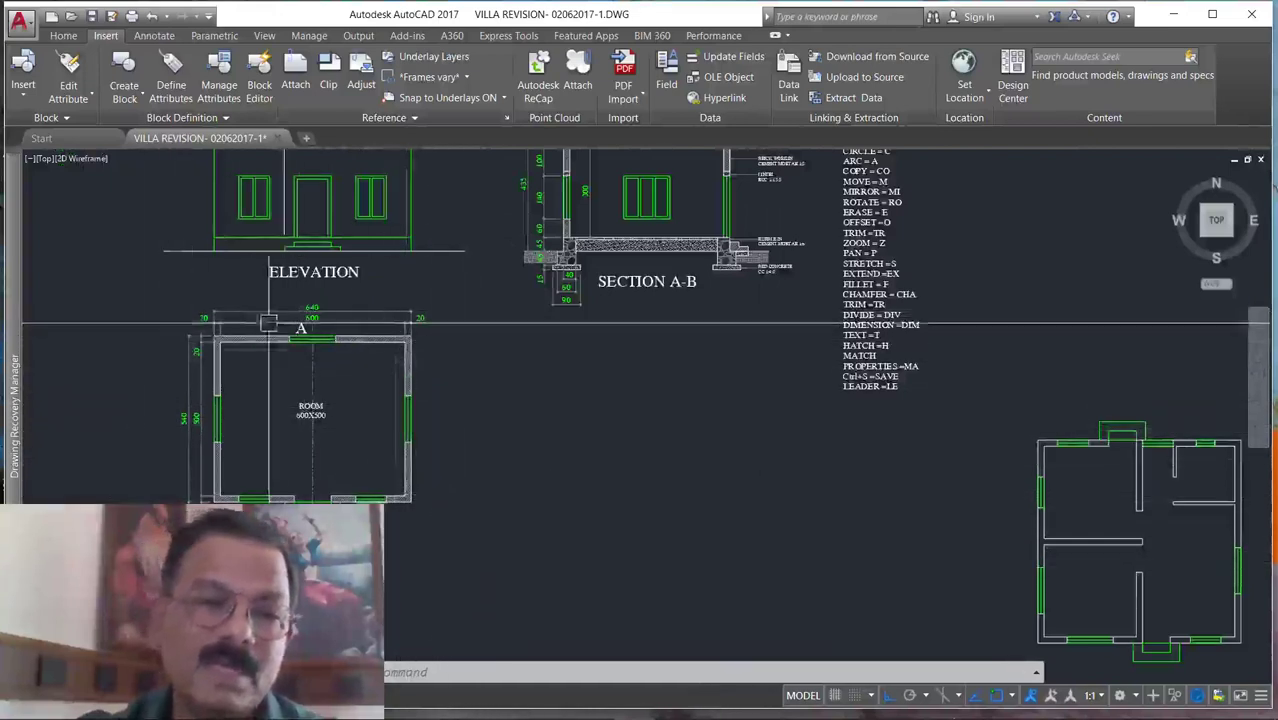
scroll(200, 455, down, 3)
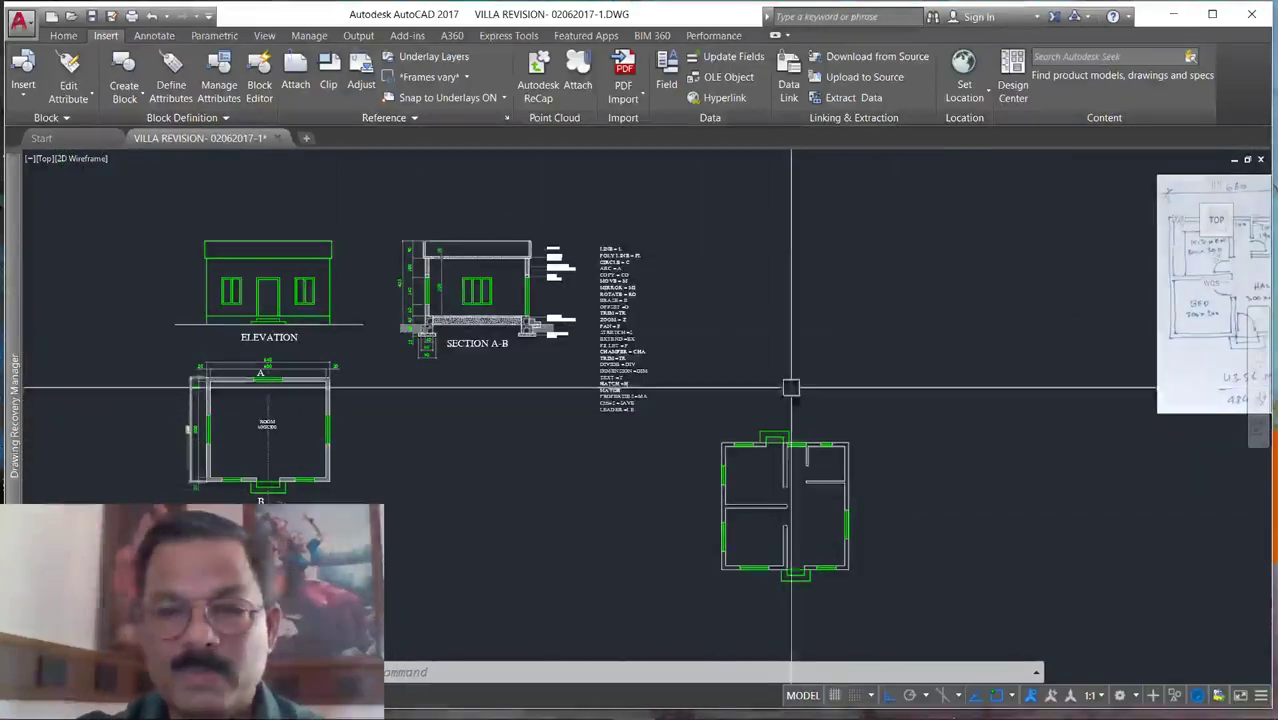
key(Escape)
key(Escape)
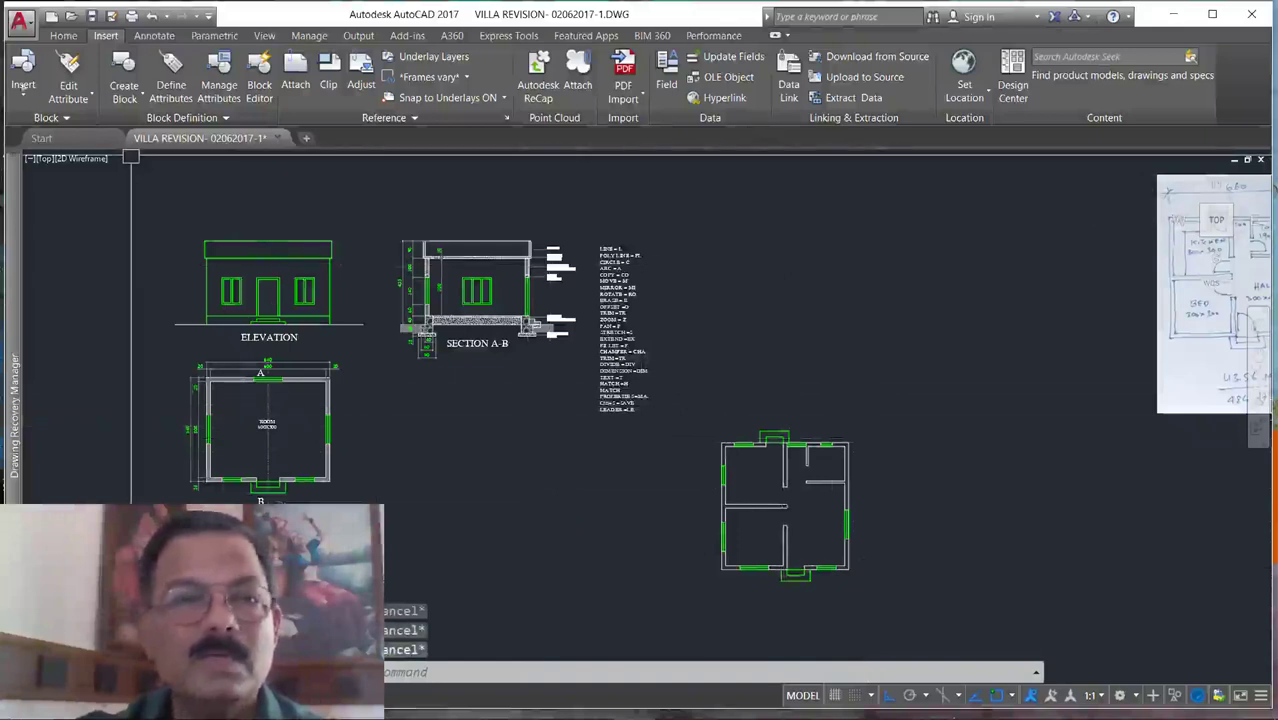
key(ctrl+s)
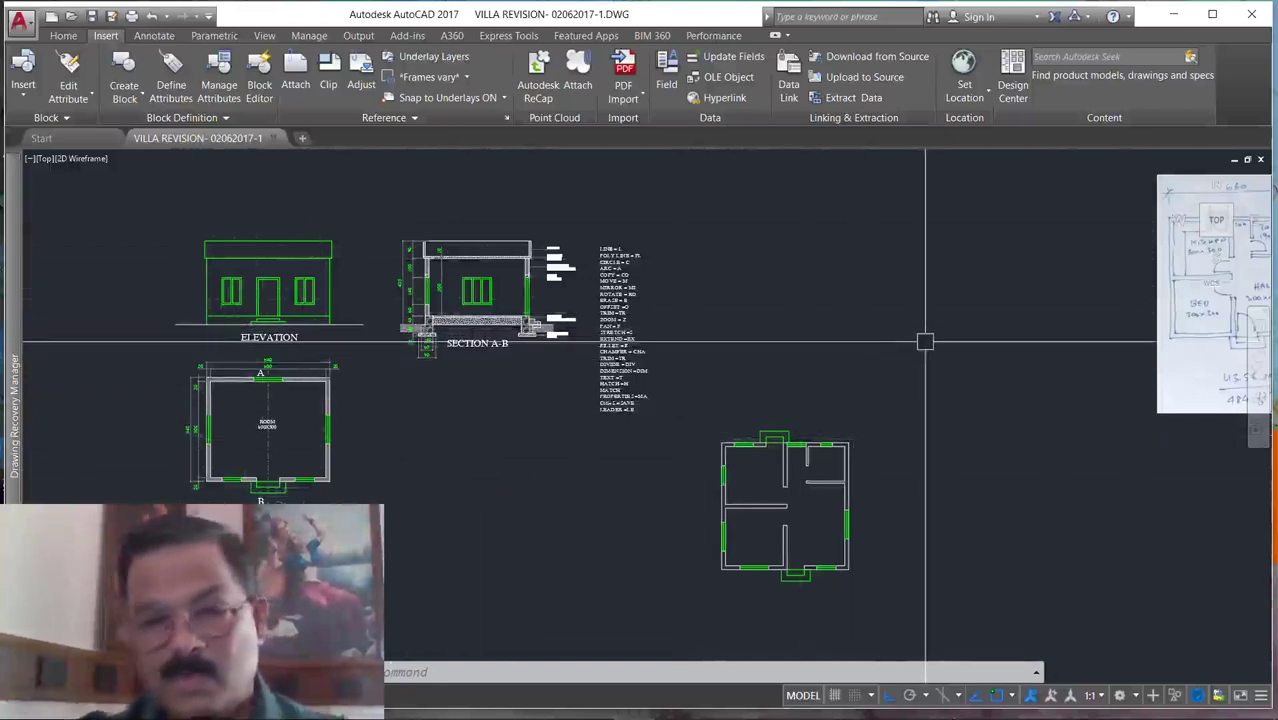
Draw a horizontal guide line above the new plan.
text(l)
key(Return)
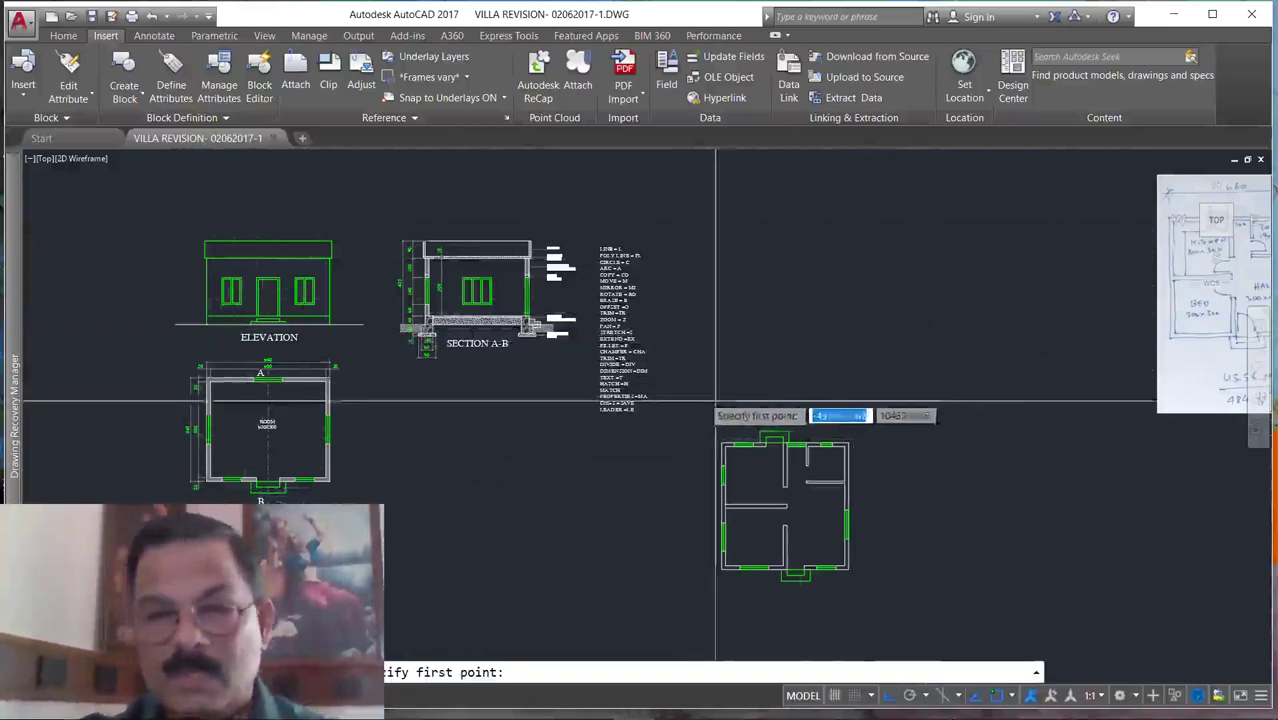
click(684, 420)
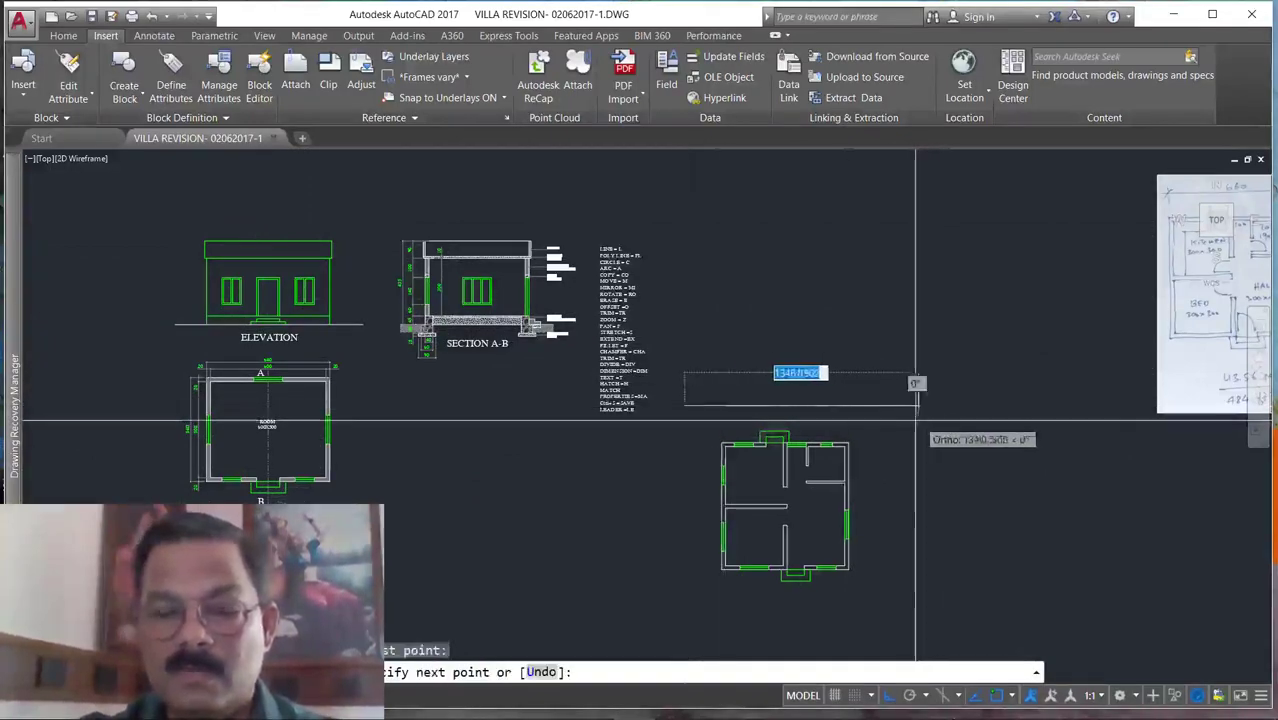
click(912, 406)
key(Escape)
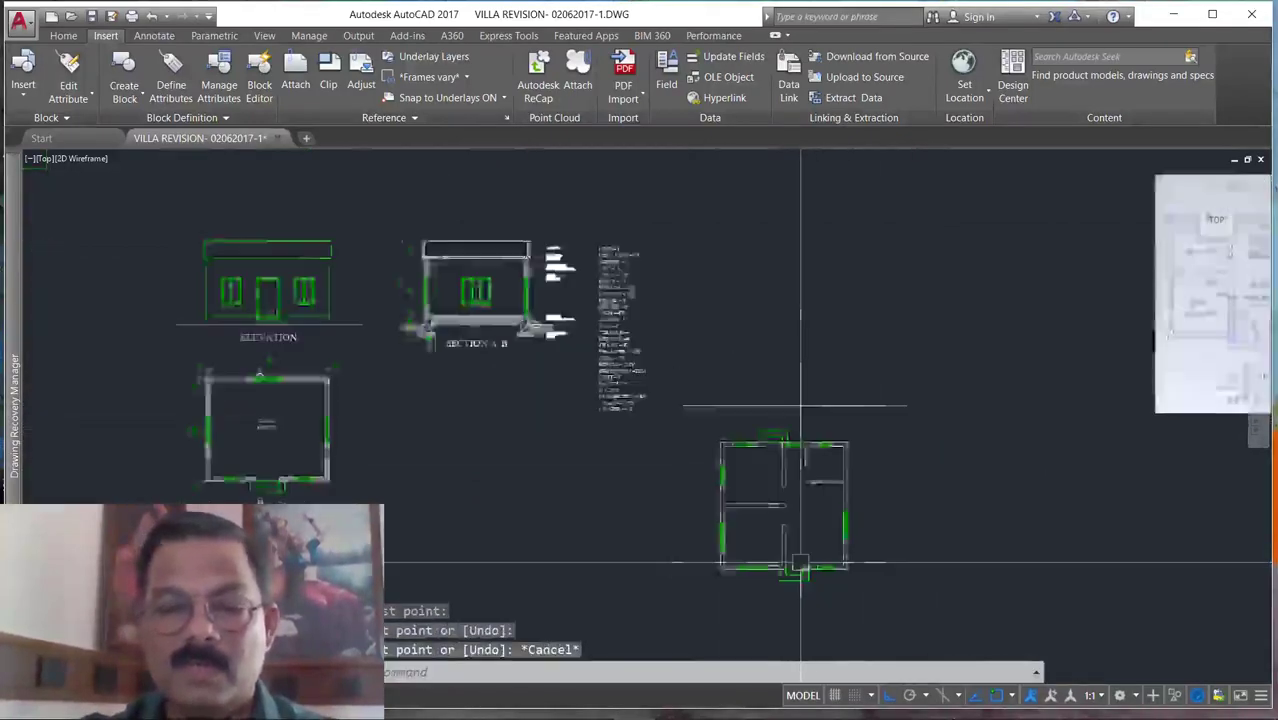
scroll(836, 570, down, 3)
scroll(836, 570, up, 3)
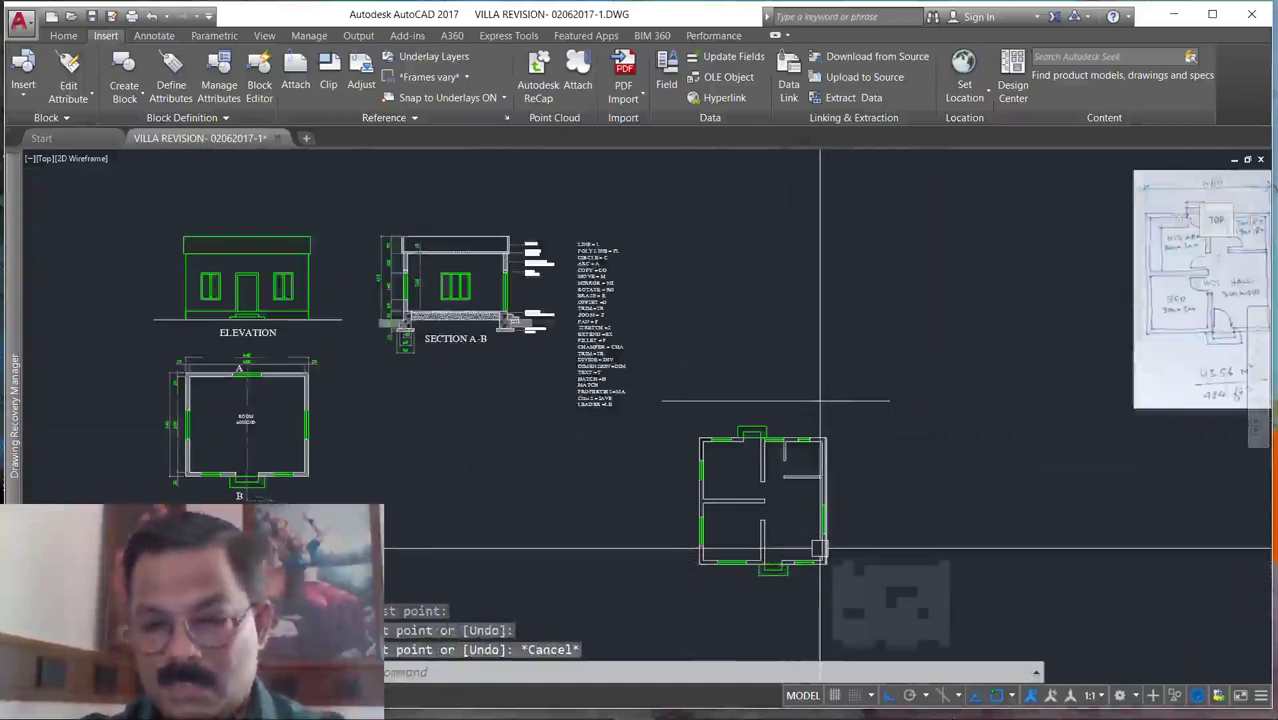
Draw a vertical projection line rising from the new plan's top-right corner.
text(l)
key(Return)
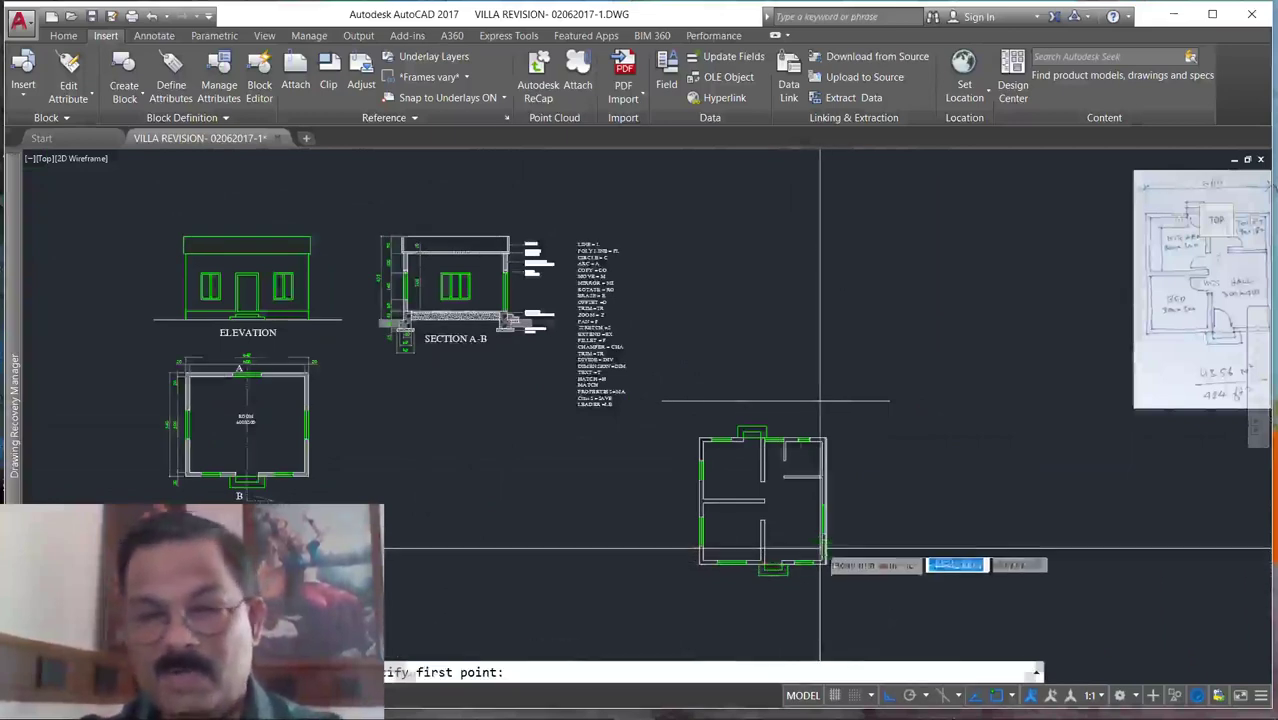
click(695, 437)
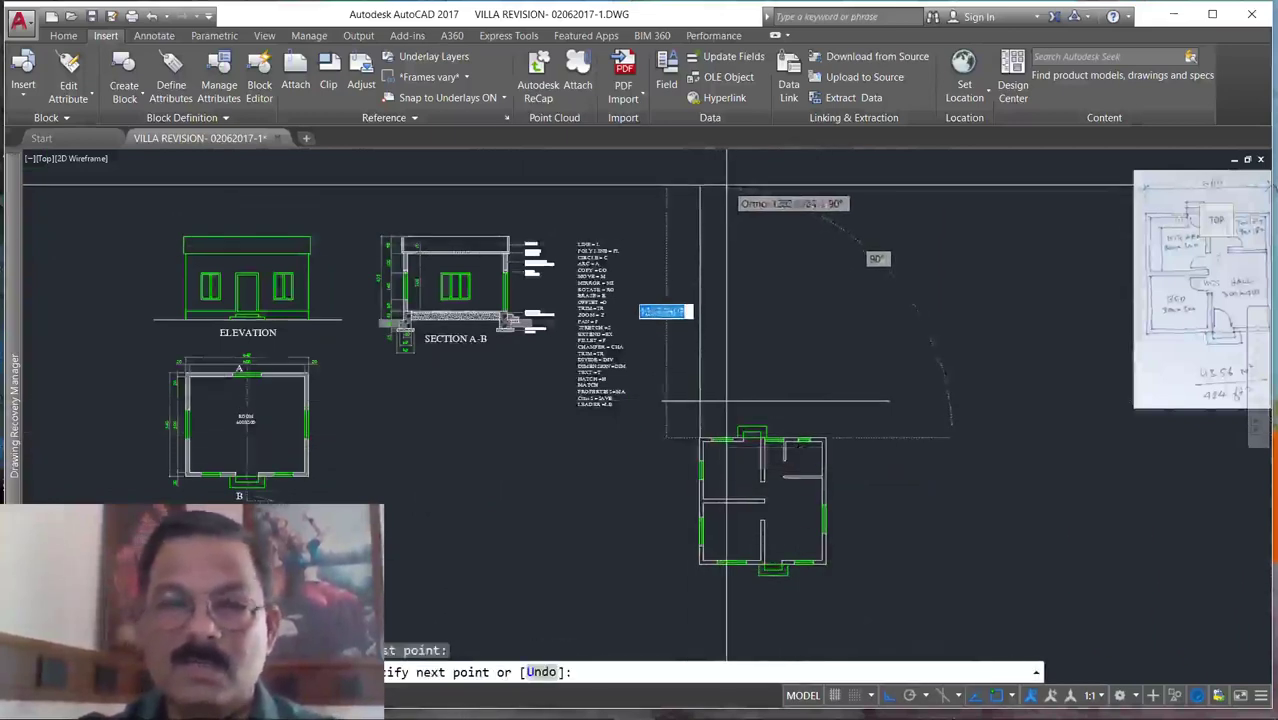
key(Escape)
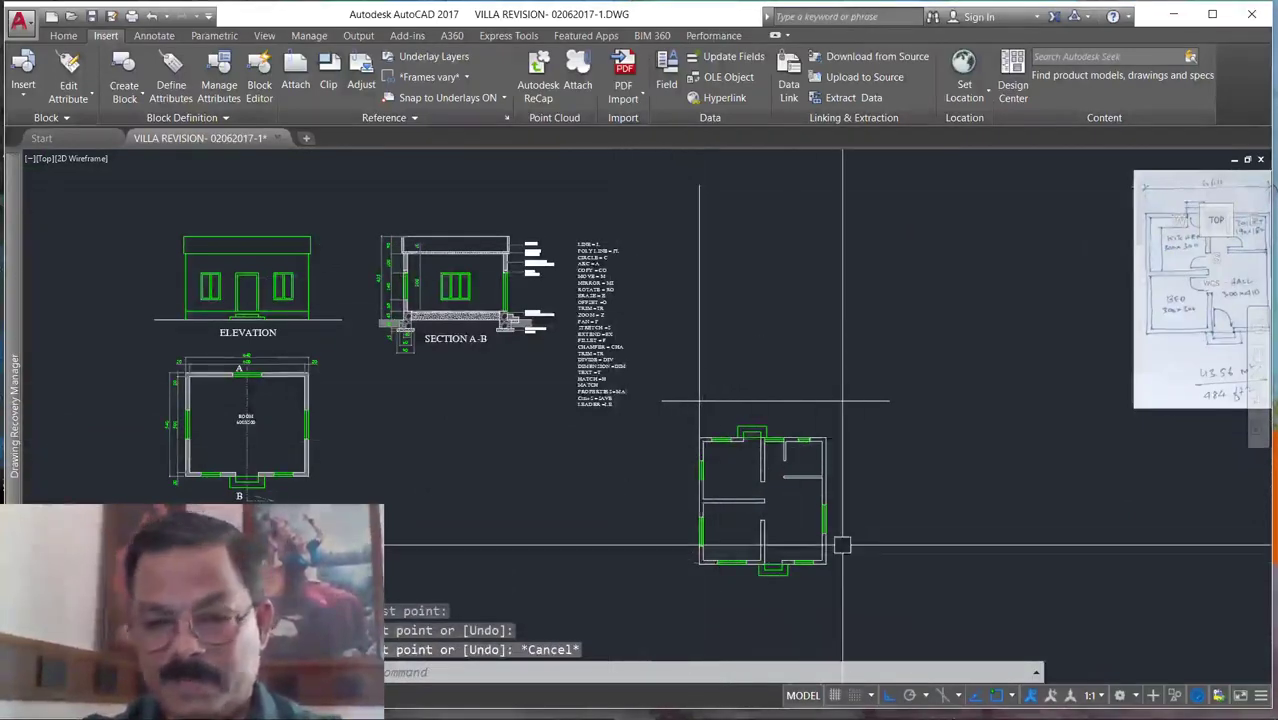
key(space)
click(826, 438)
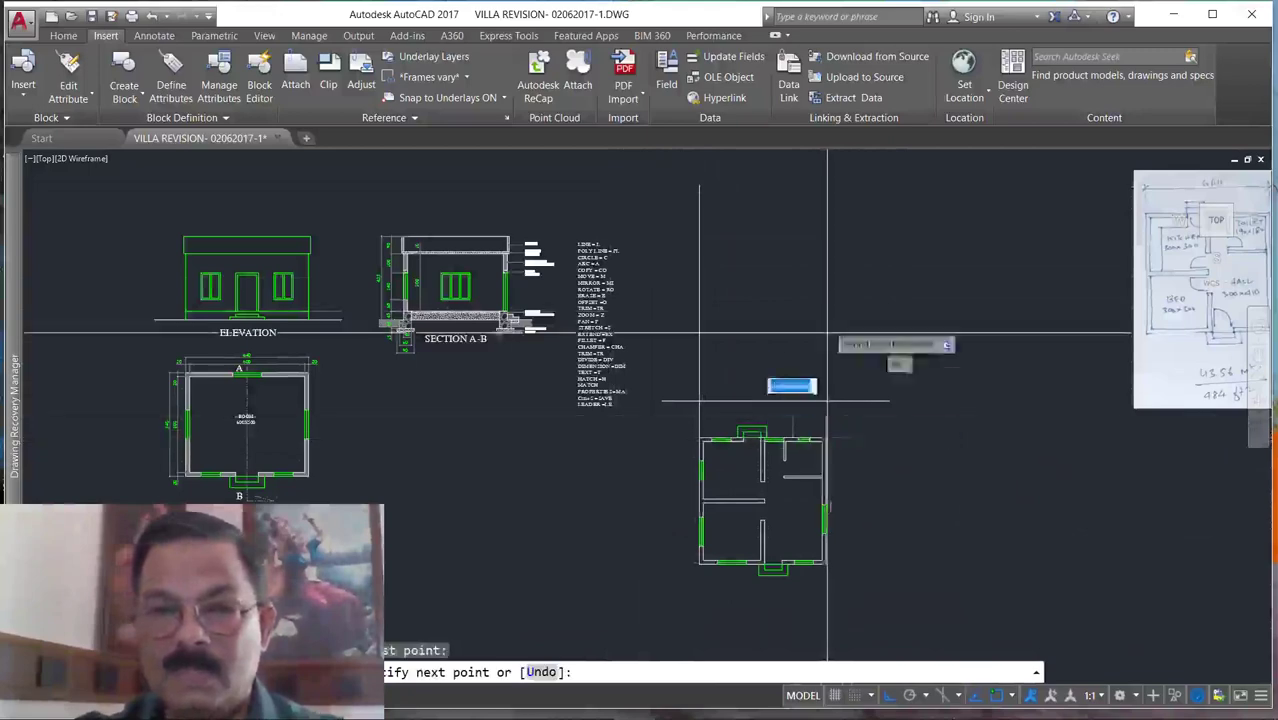
click(826, 206)
key(Escape)
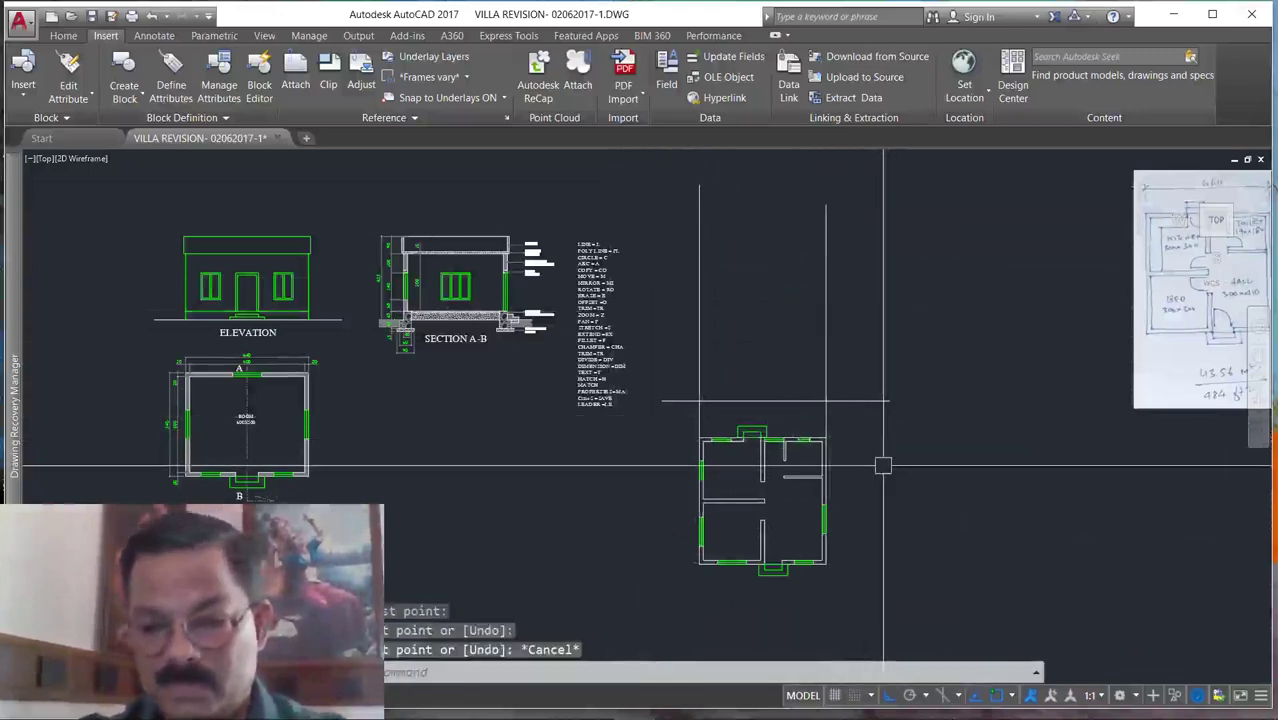
Draw two more vertical projection lines from the plan's bottom edge up past the guide line.
key(space)
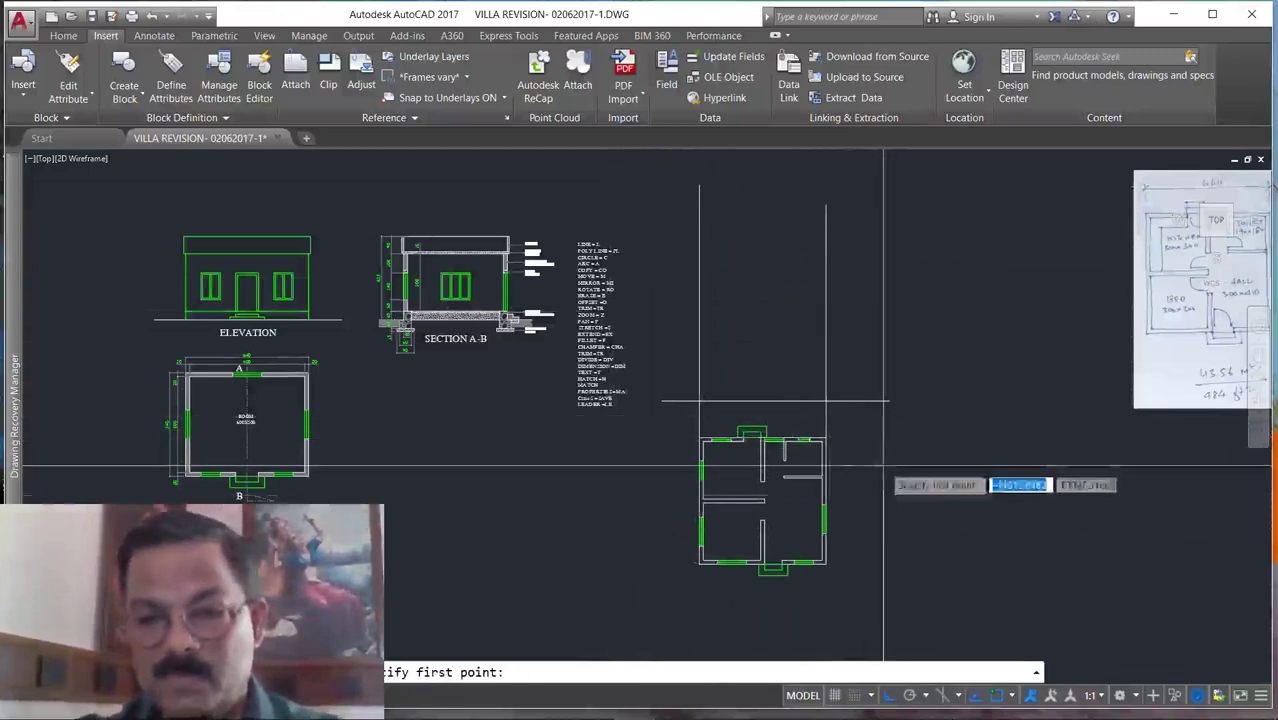
click(772, 568)
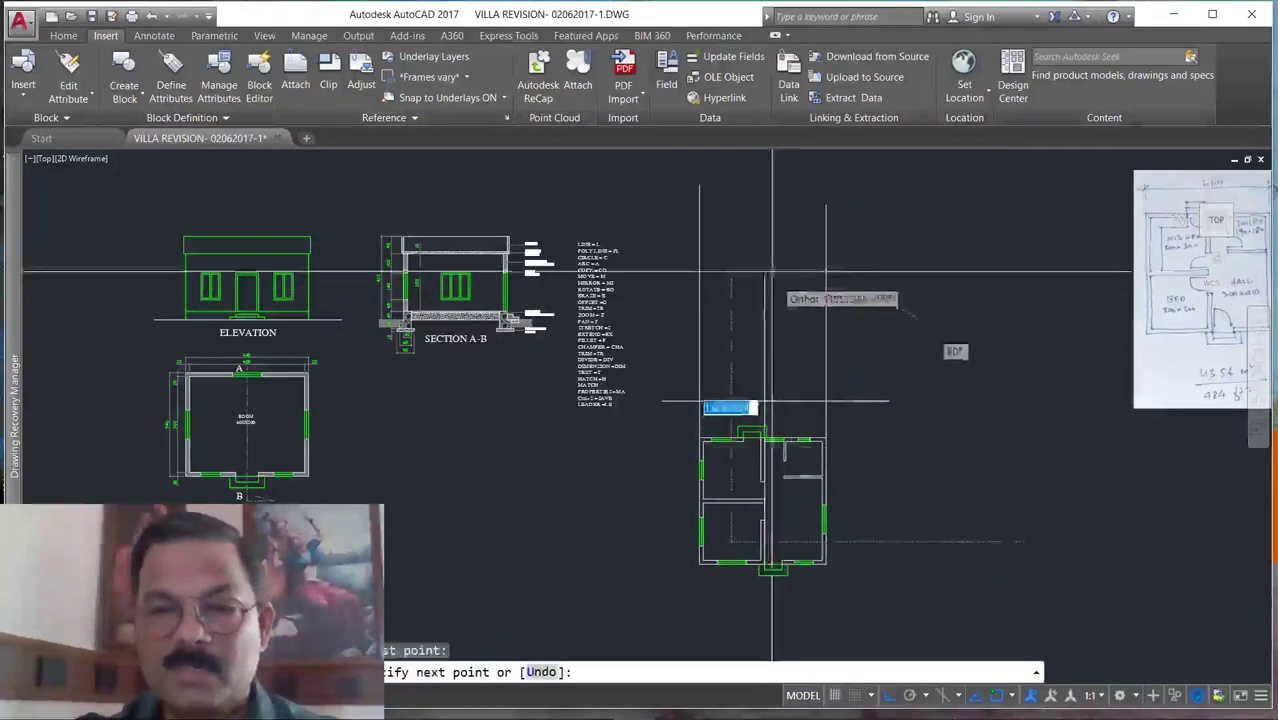
click(766, 245)
key(Escape)
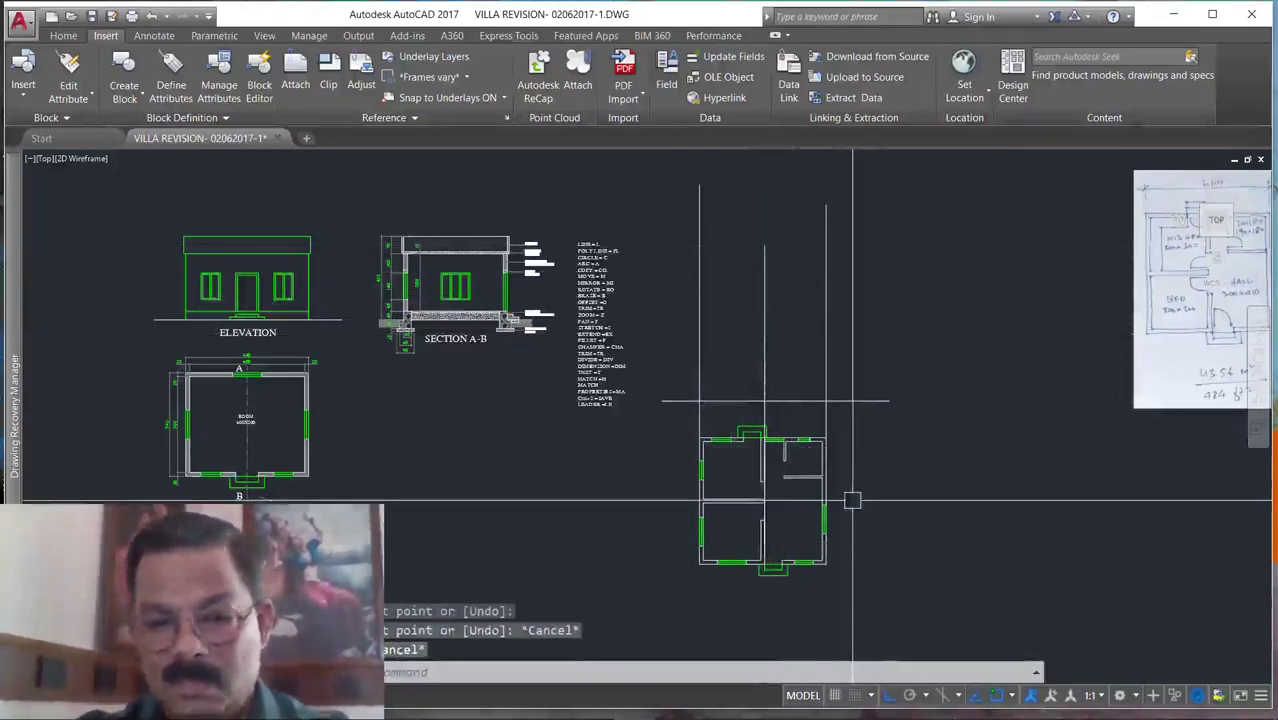
key(Return)
click(786, 562)
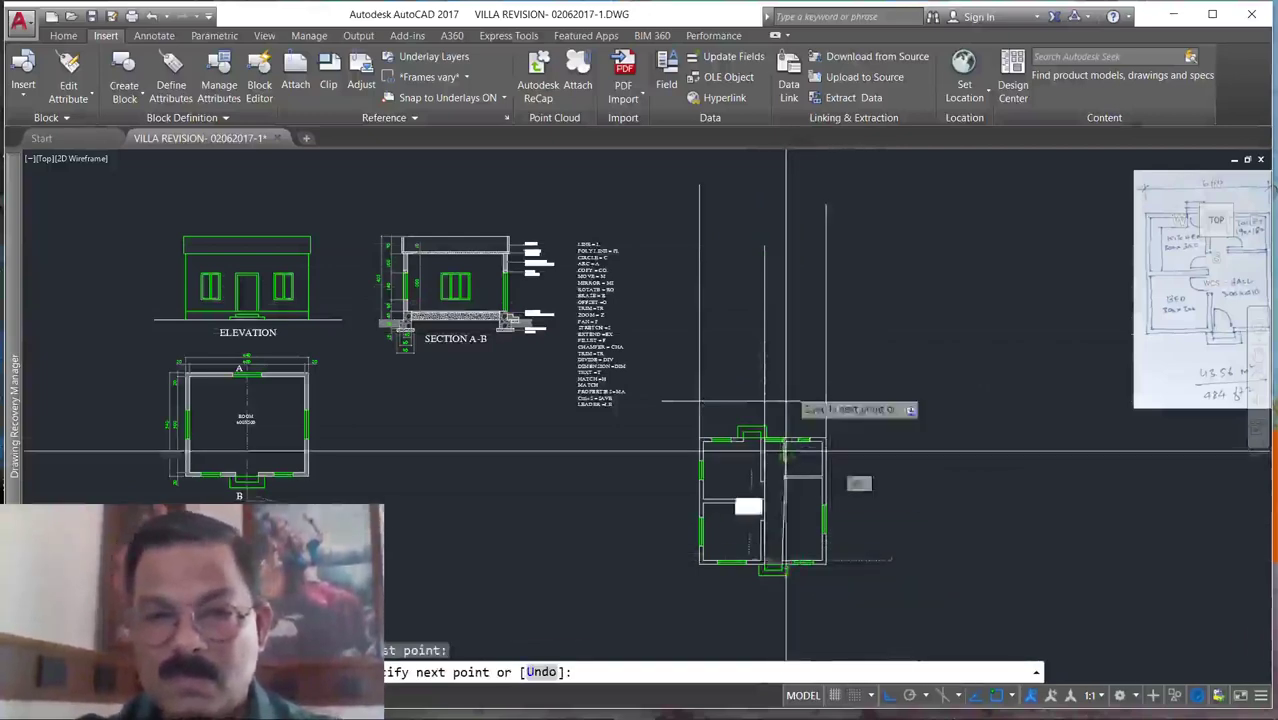
click(781, 258)
key(Escape)
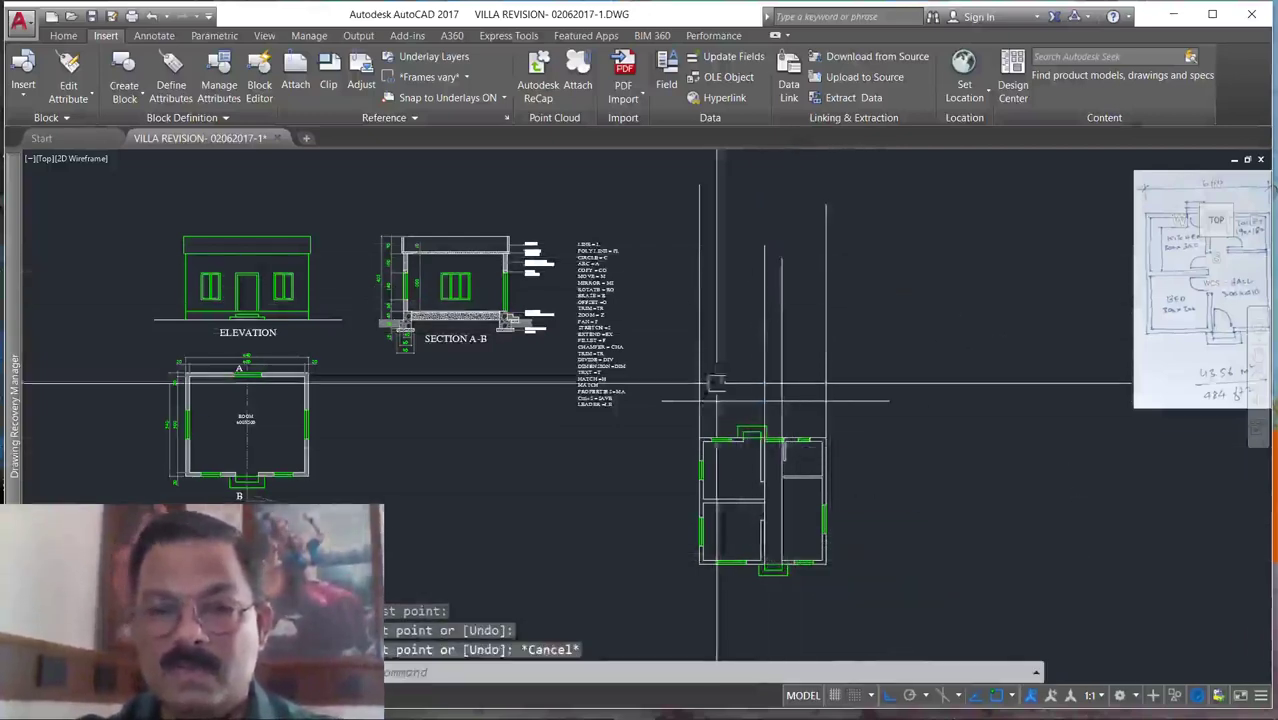
key(Escape)
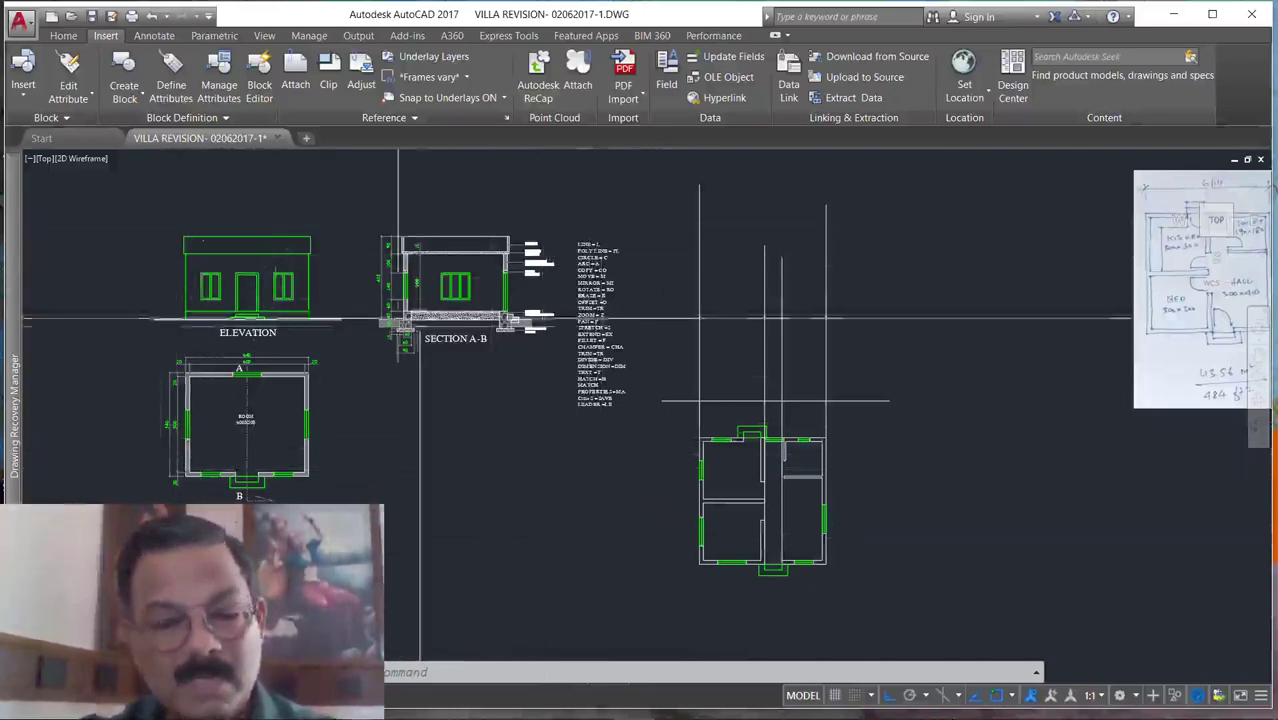
Copy the ELEVATION drawing and its title to sit above the new plan.
text(o)
key(Return)
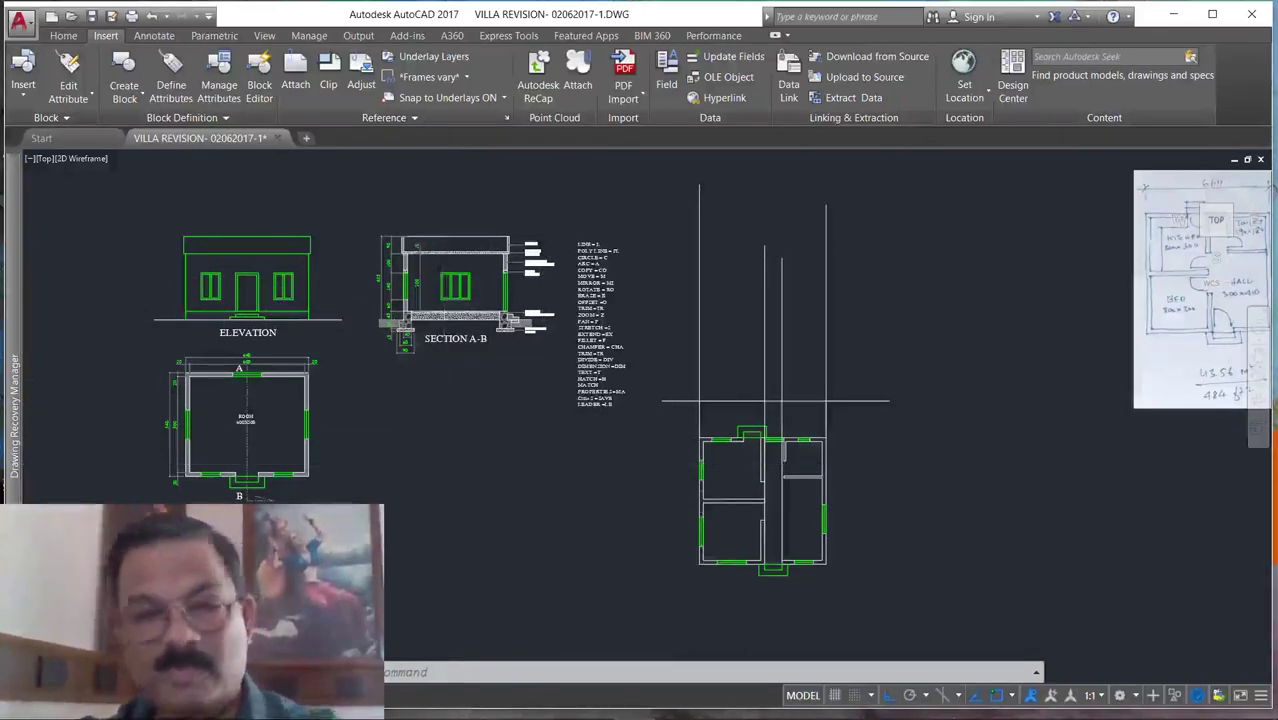
click(363, 328)
scroll(198, 334, up, 2)
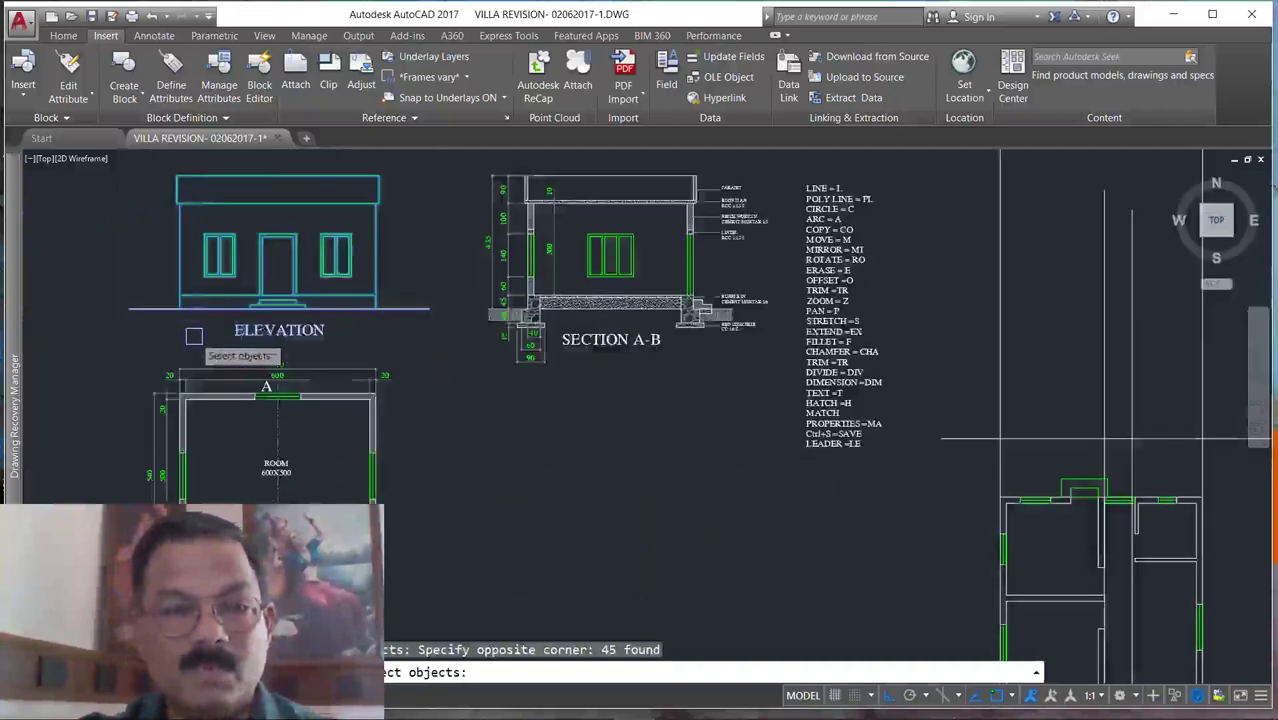
key(Return)
click(338, 382)
scroll(304, 377, down, 6)
scroll(410, 360, up, 7)
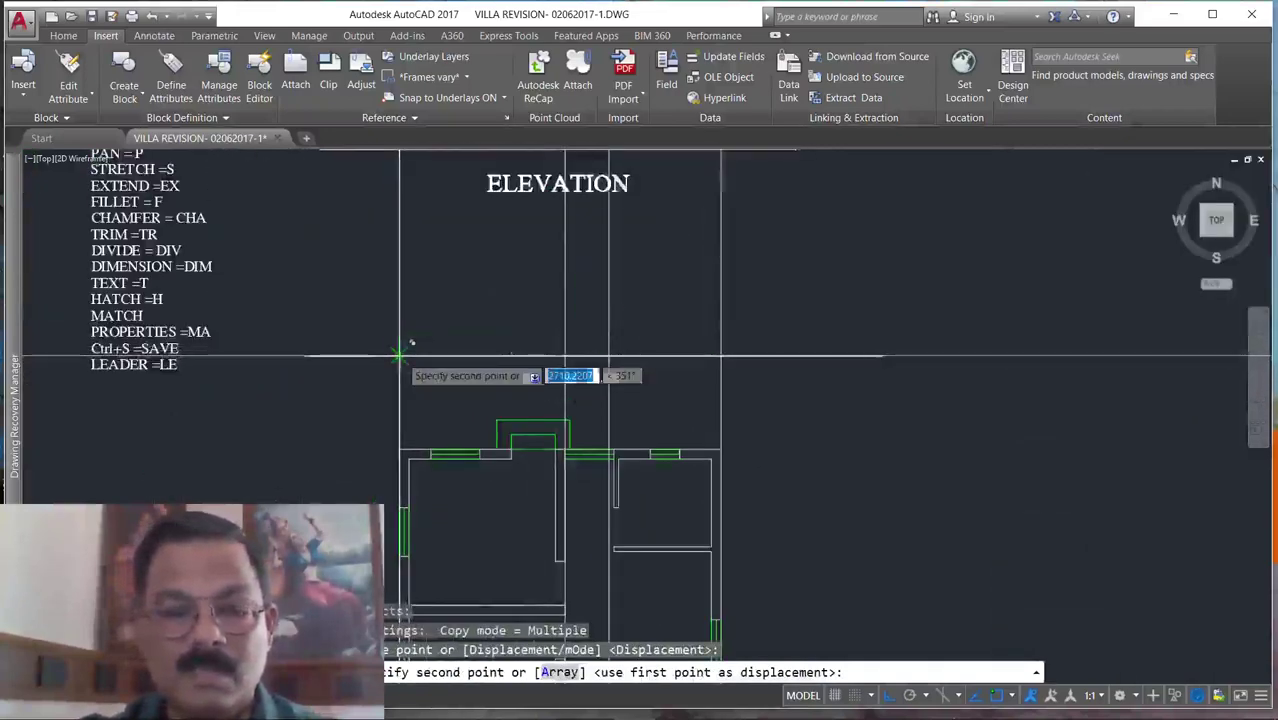
click(525, 502)
scroll(590, 468, down, 5)
key(Escape)
scroll(603, 464, up, 2)
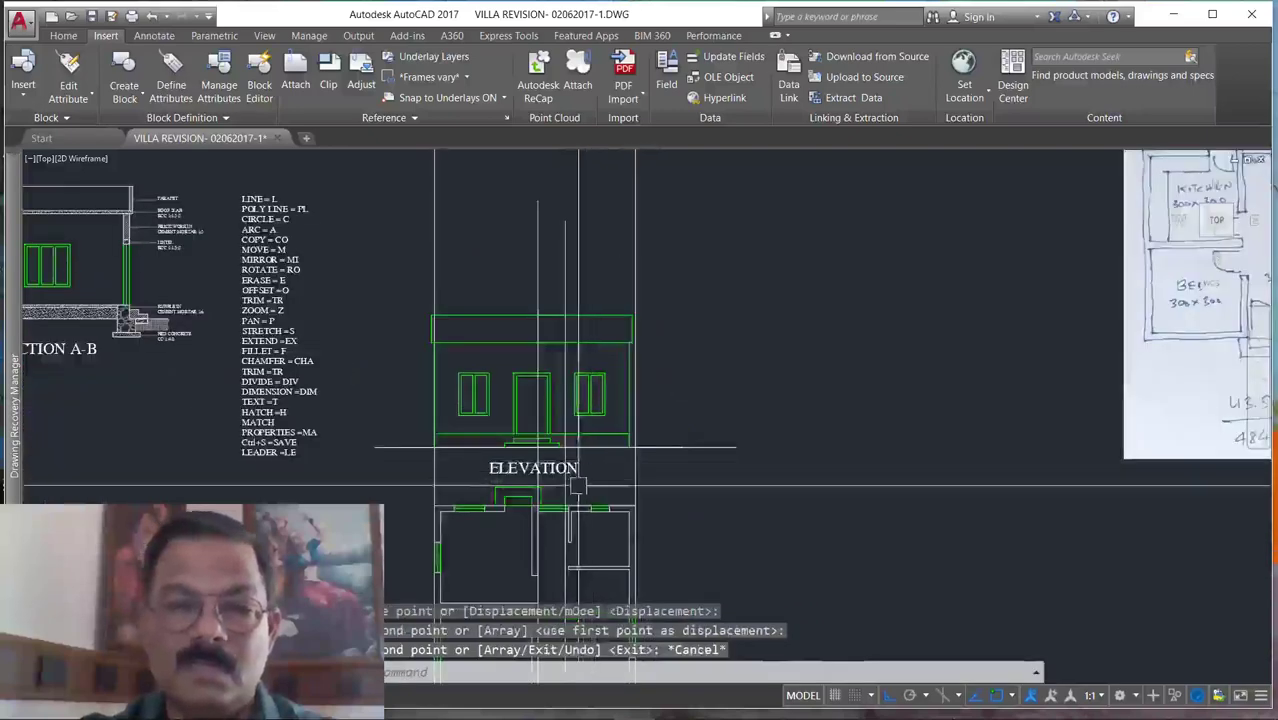
Select the ground line under the copied ELEVATION, then clear the selection.
click(735, 443)
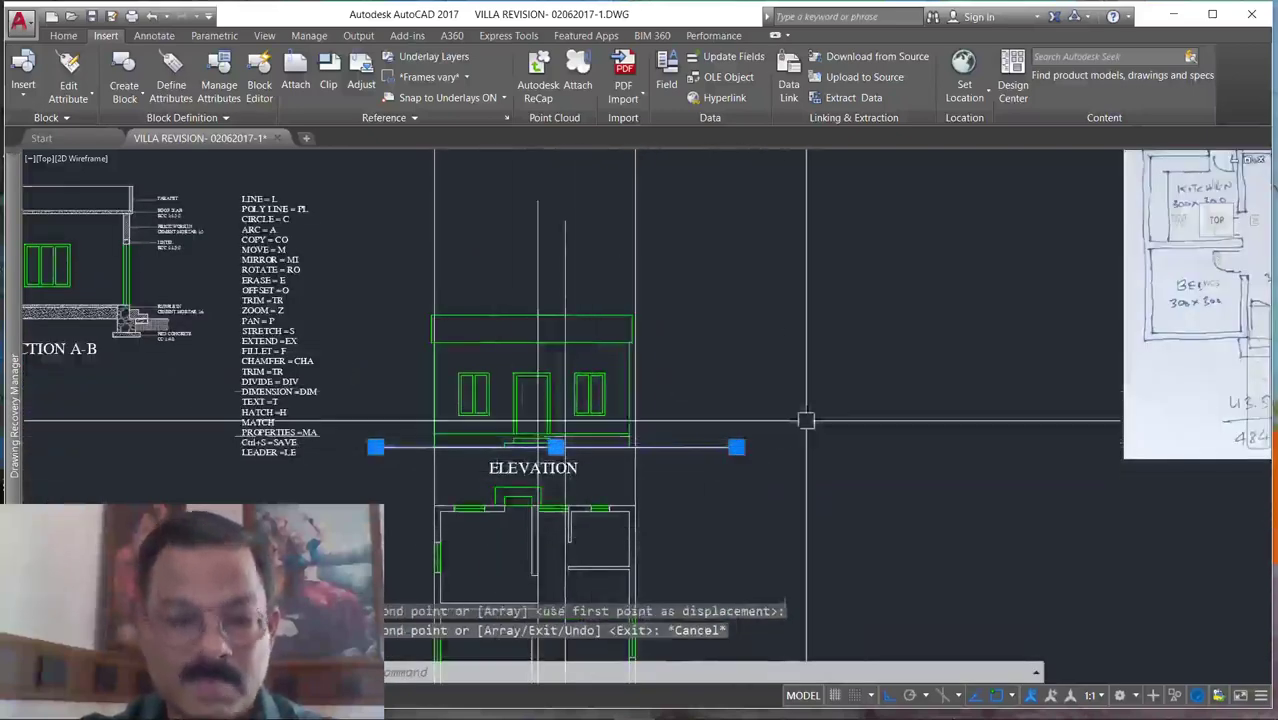
text(e)
key(Escape)
scroll(765, 389, down, 4)
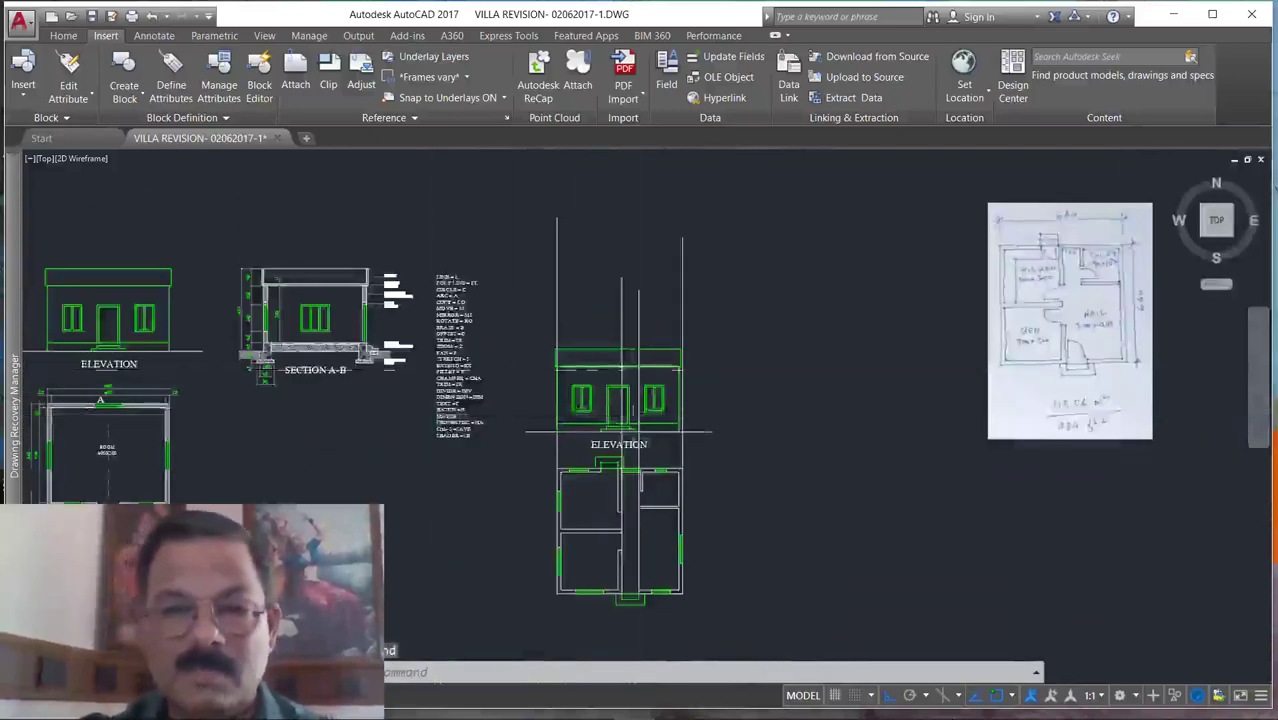
scroll(738, 428, up, 5)
key(Escape)
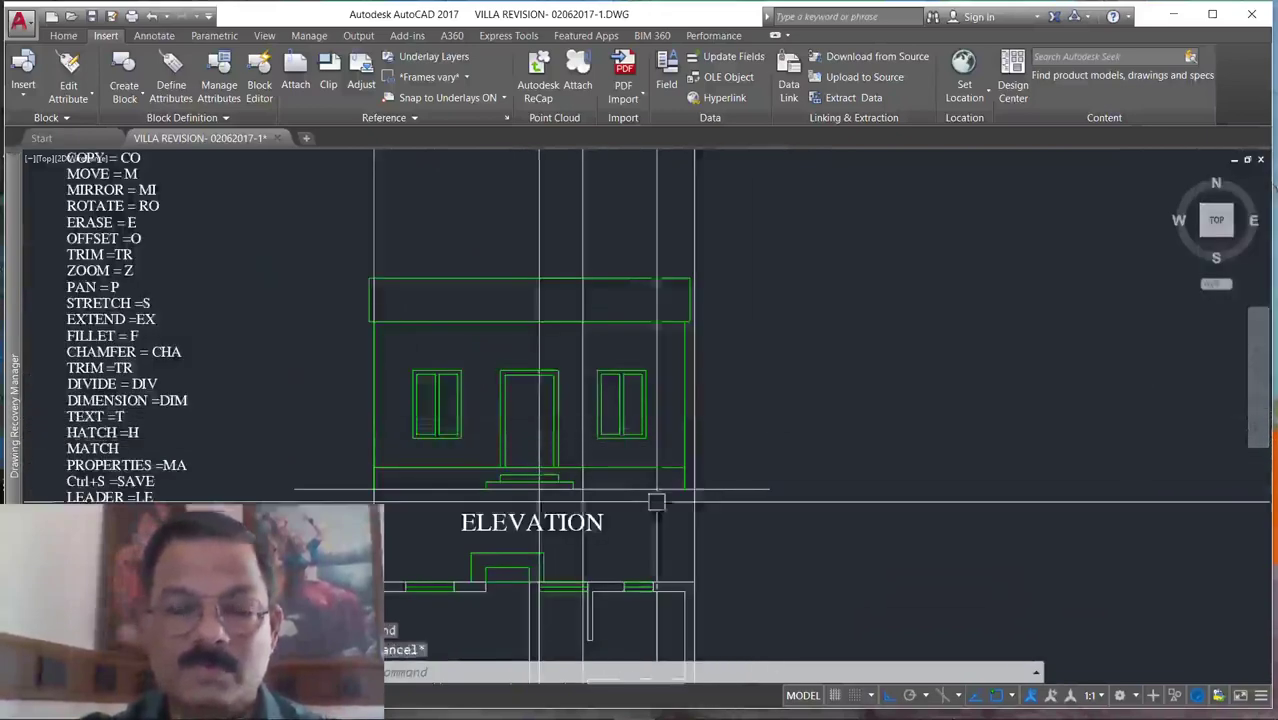
scroll(680, 250, down, 2)
scroll(700, 290, up, 2)
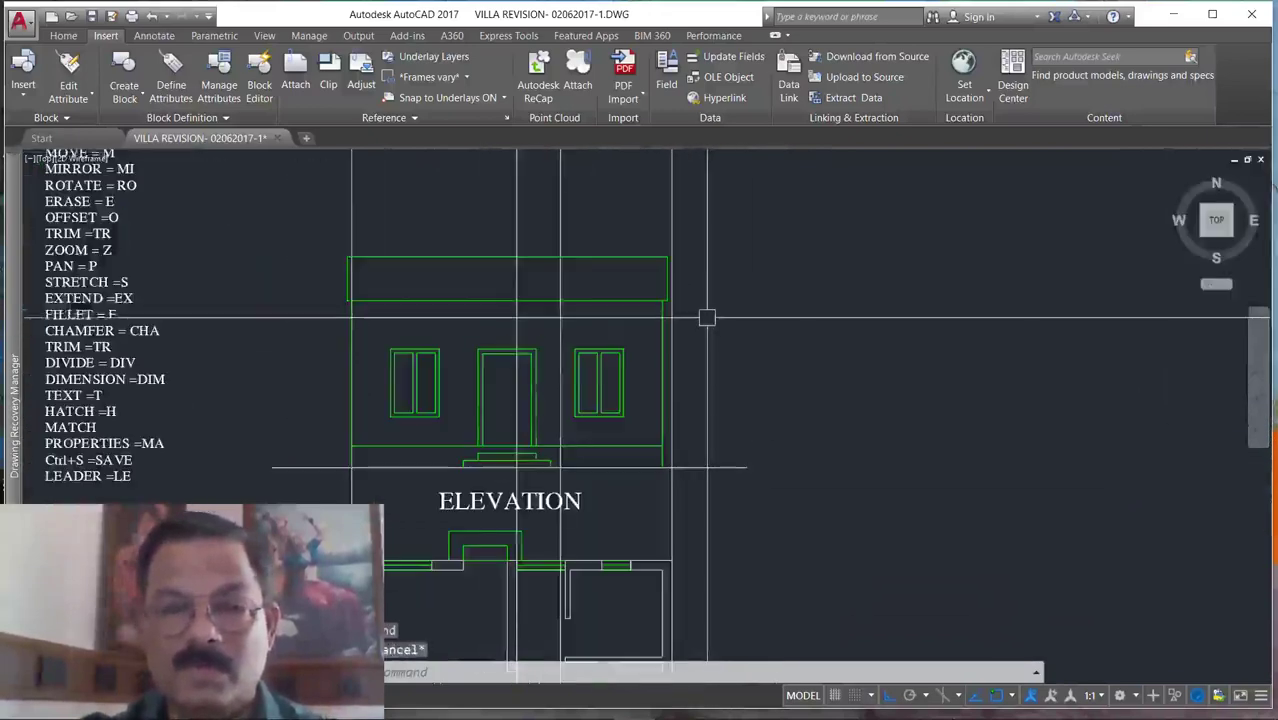
key(Escape)
key(Escape)
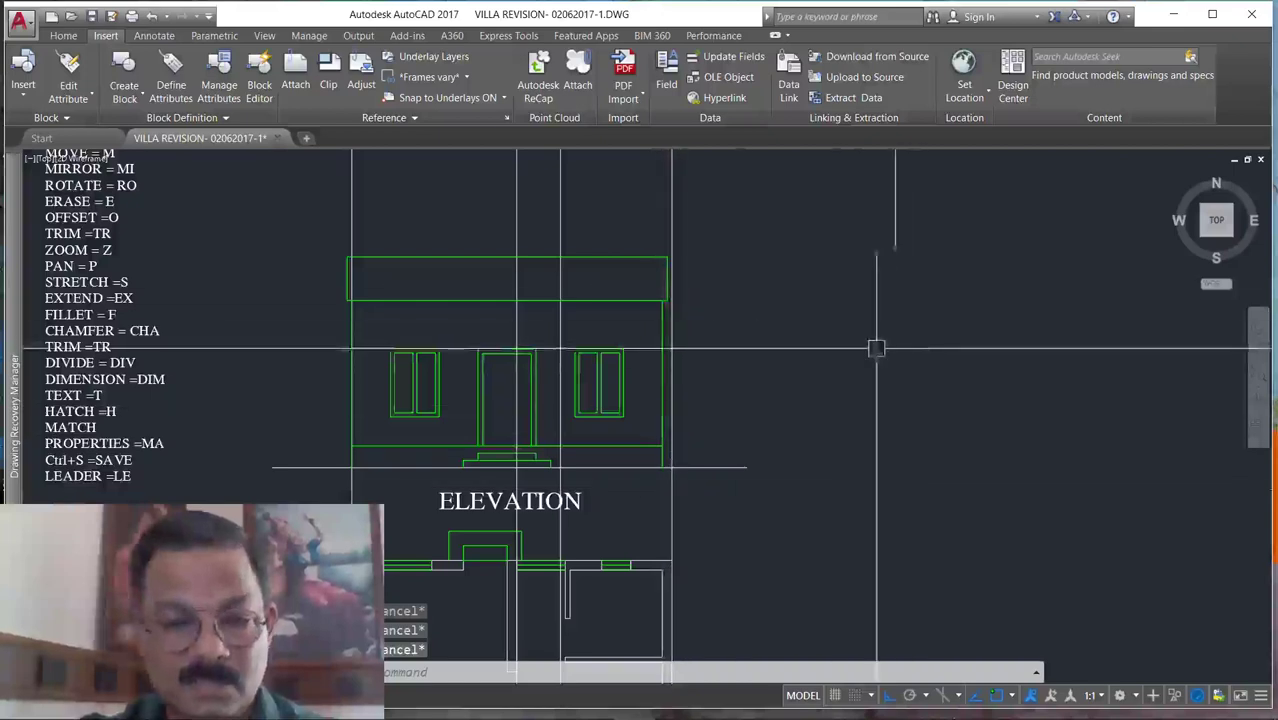
Begin a stretch over the elevation's right wall, then cancel it.
text(s)
key(Return)
click(692, 214)
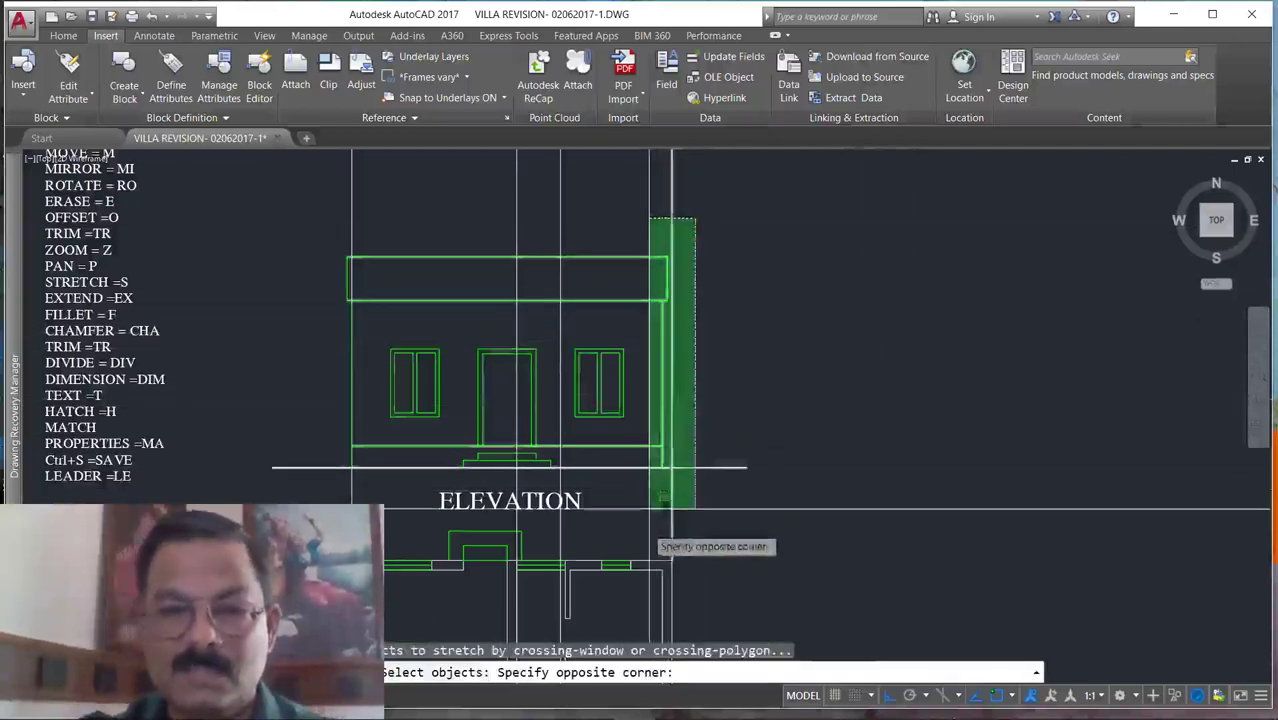
click(640, 513)
key(Return)
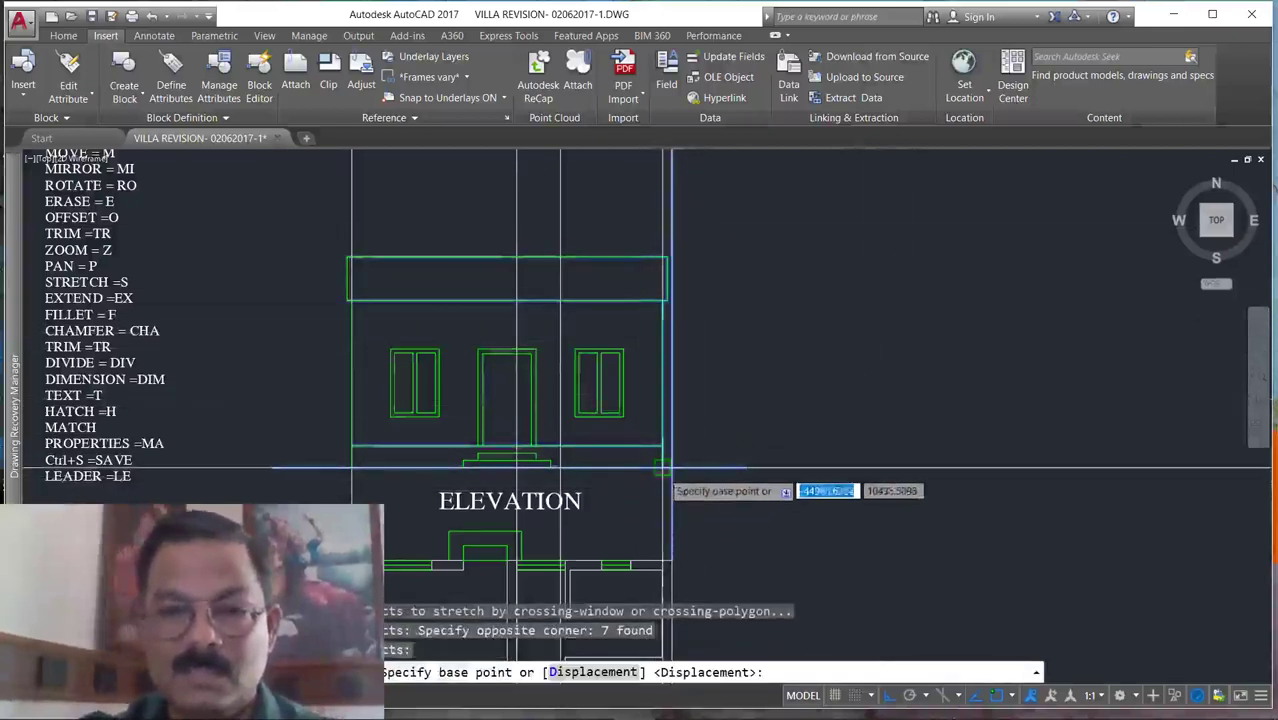
click(674, 468)
scroll(700, 455, down, 2)
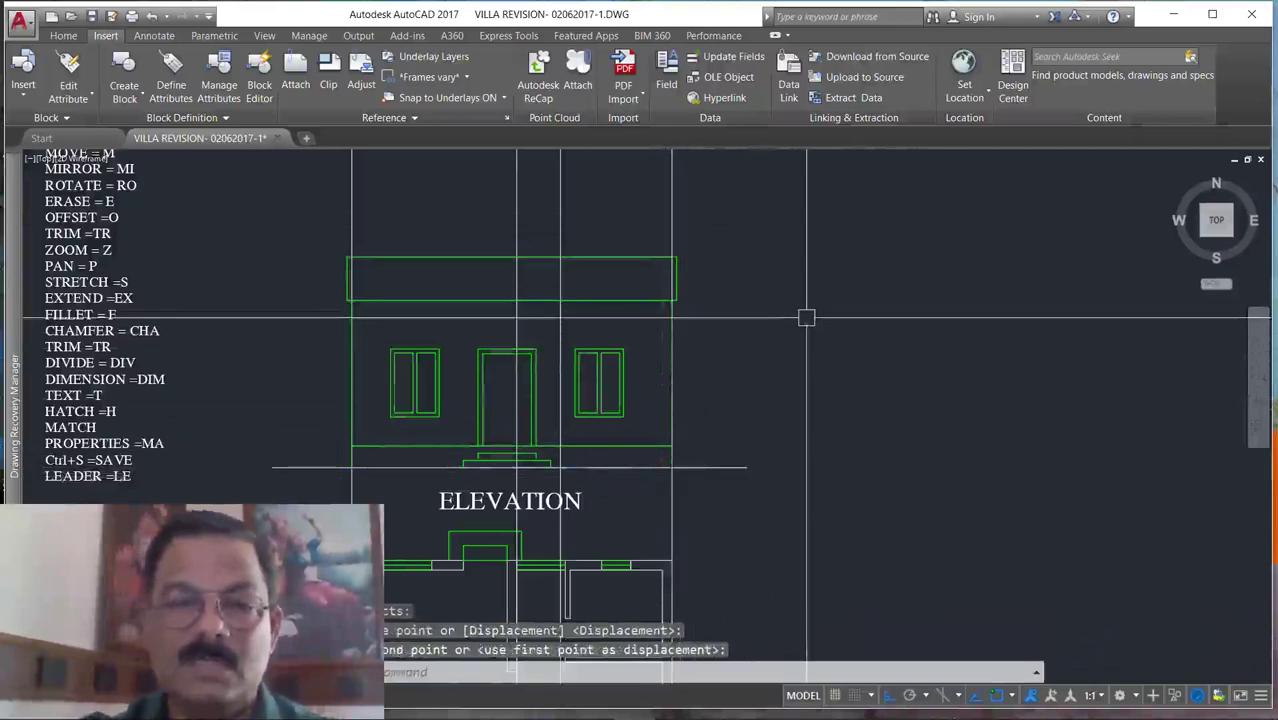
key(Escape)
scroll(653, 385, up, 4)
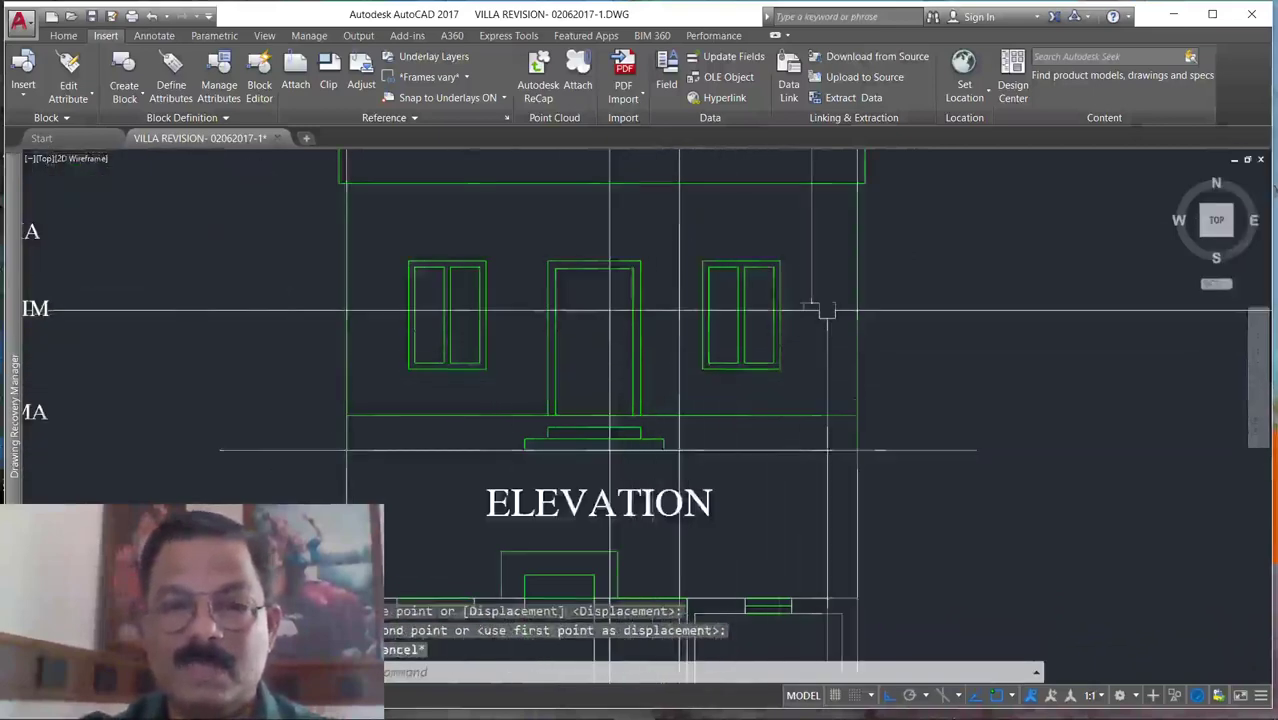
scroll(825, 305, up, 3)
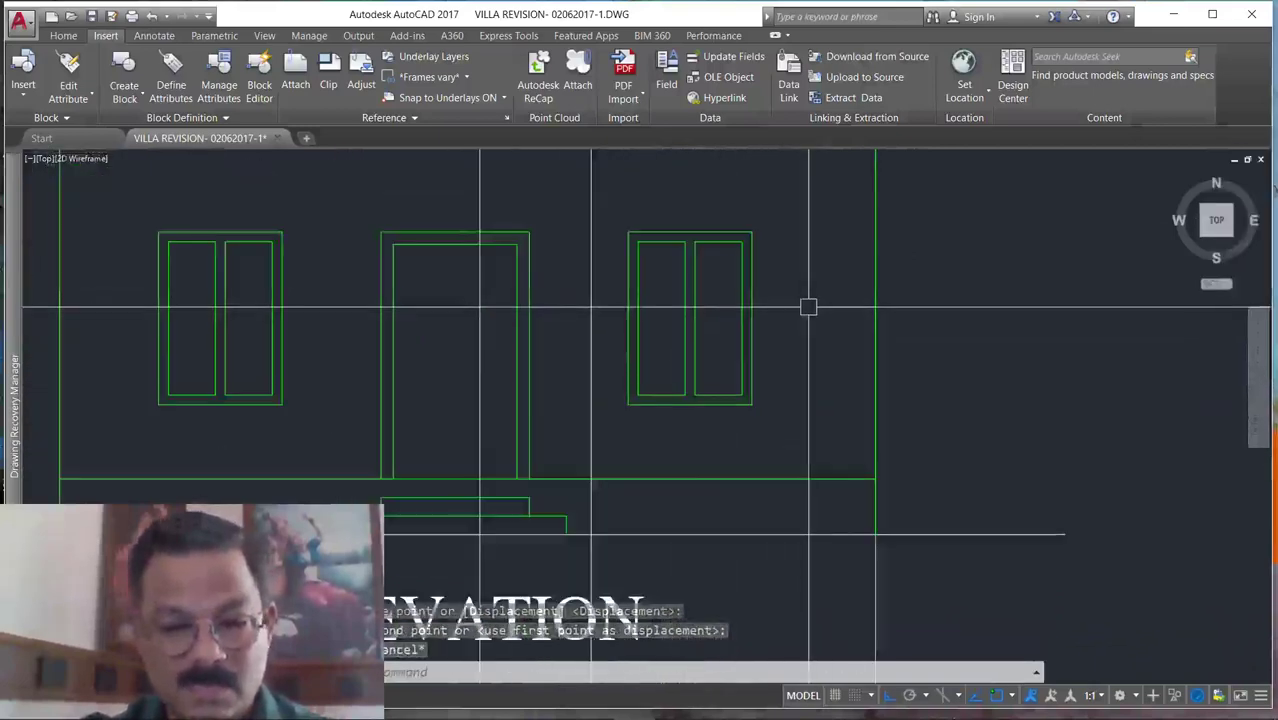
Stretch the door, right window and steps rightward in the elevation.
text(s)
key(Return)
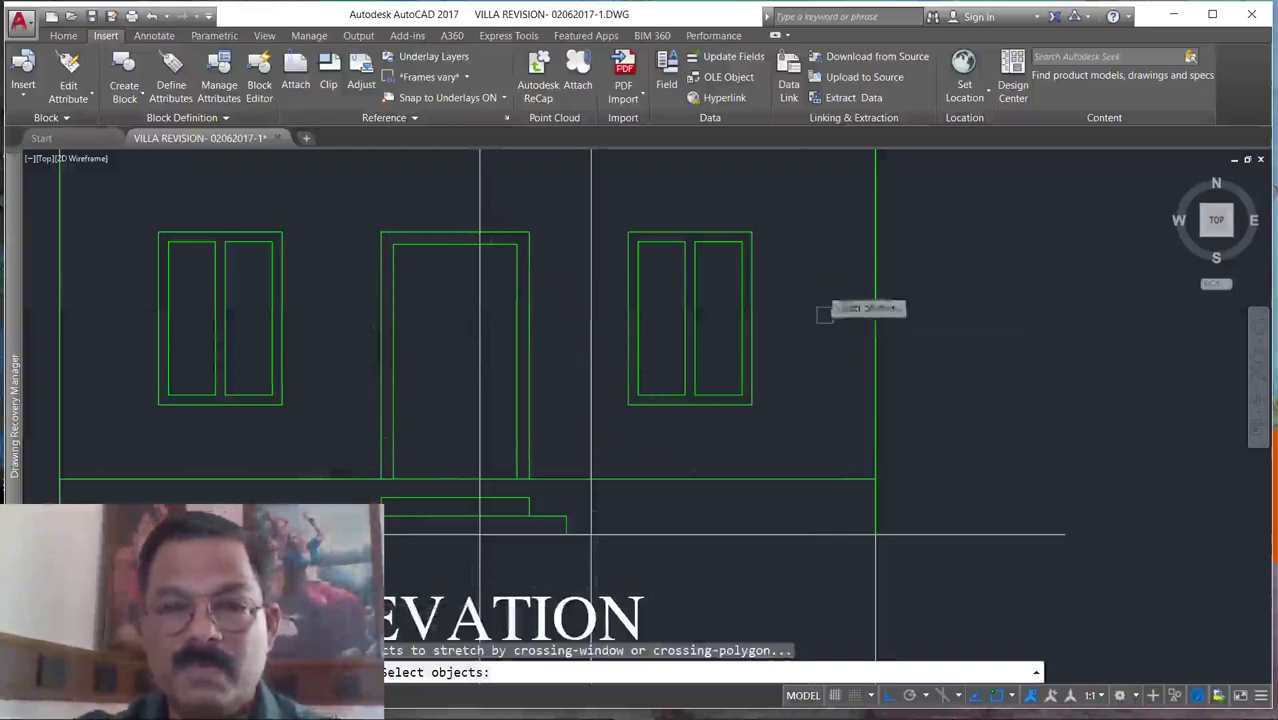
click(787, 192)
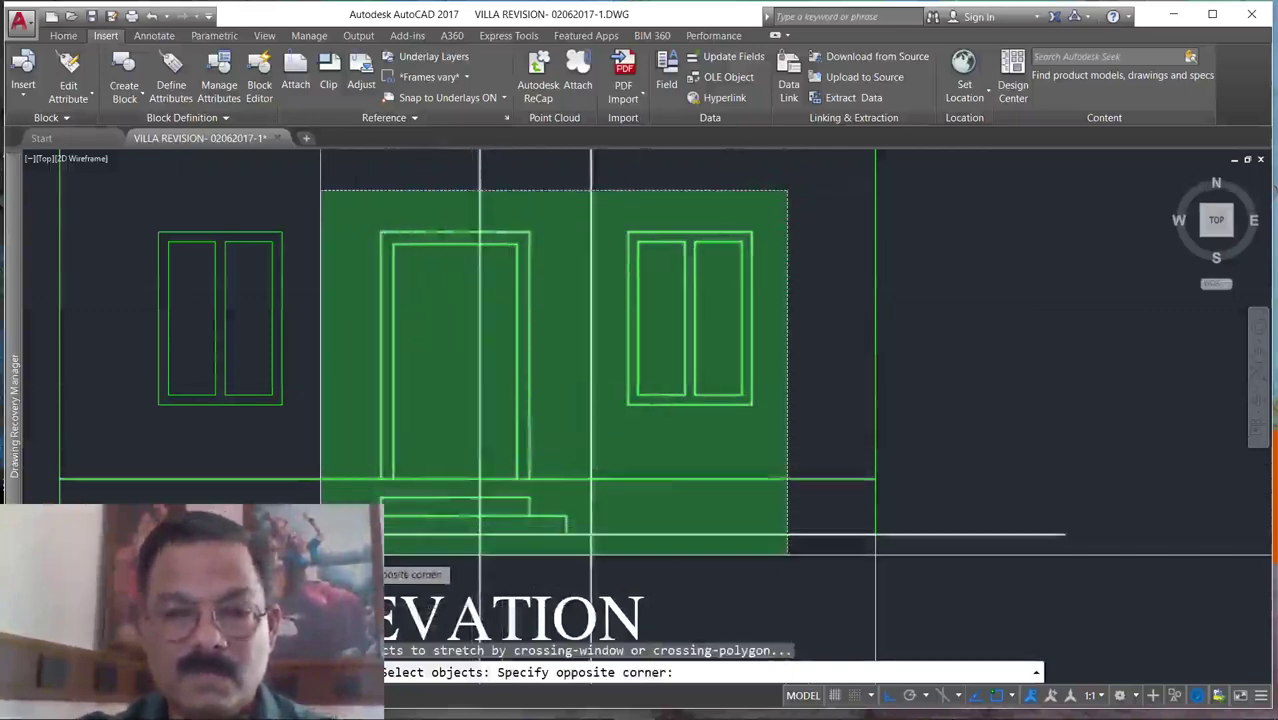
click(320, 553)
key(Return)
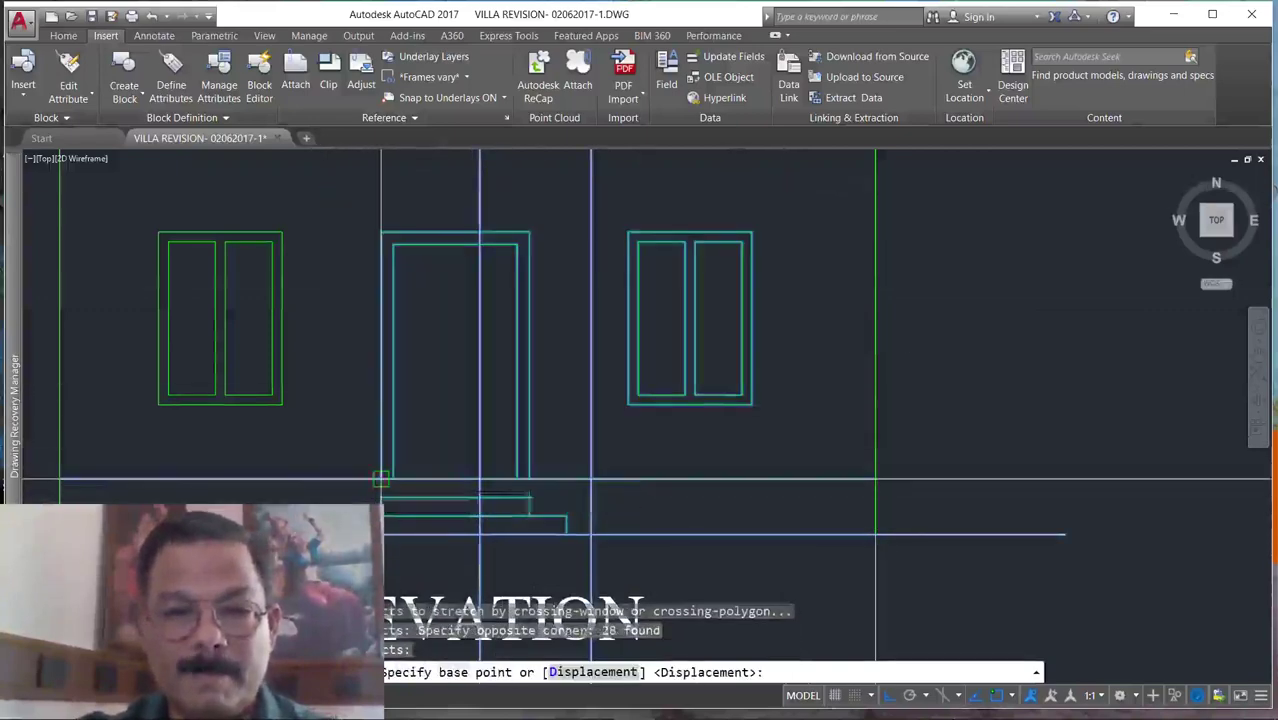
click(380, 480)
click(479, 480)
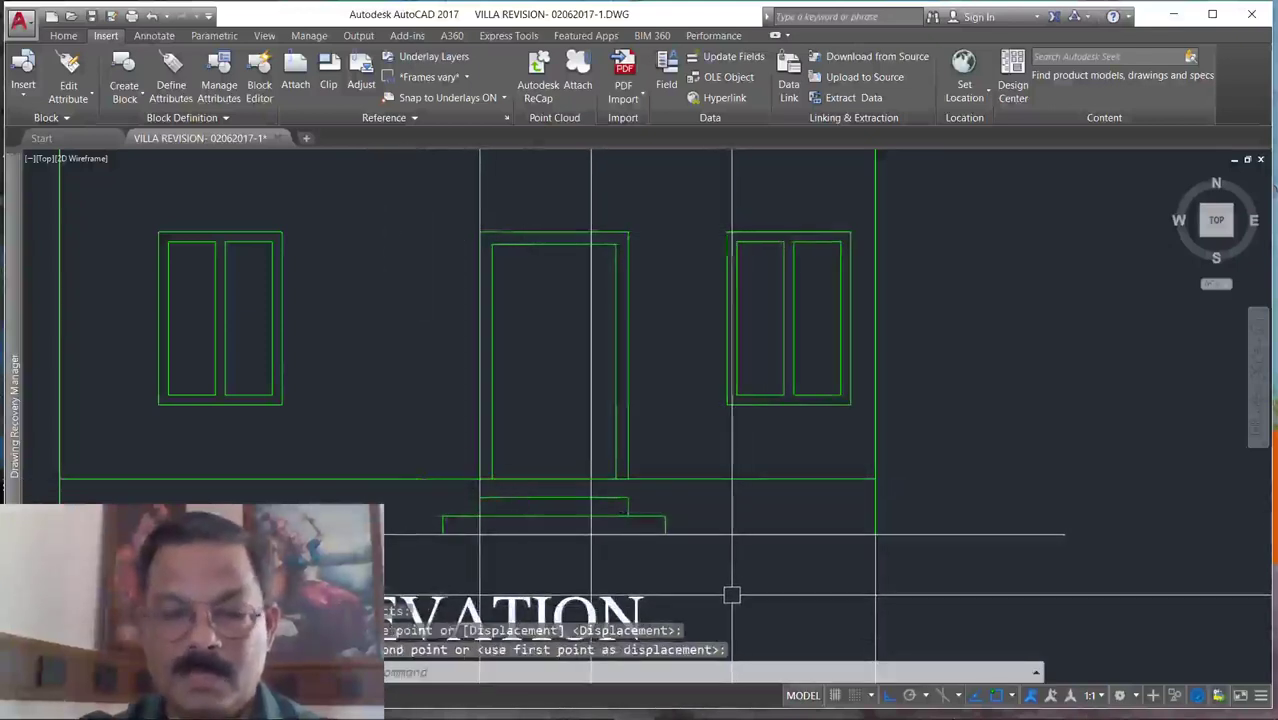
Stretch the door's right frame edge leftward to narrow the door.
key(Return)
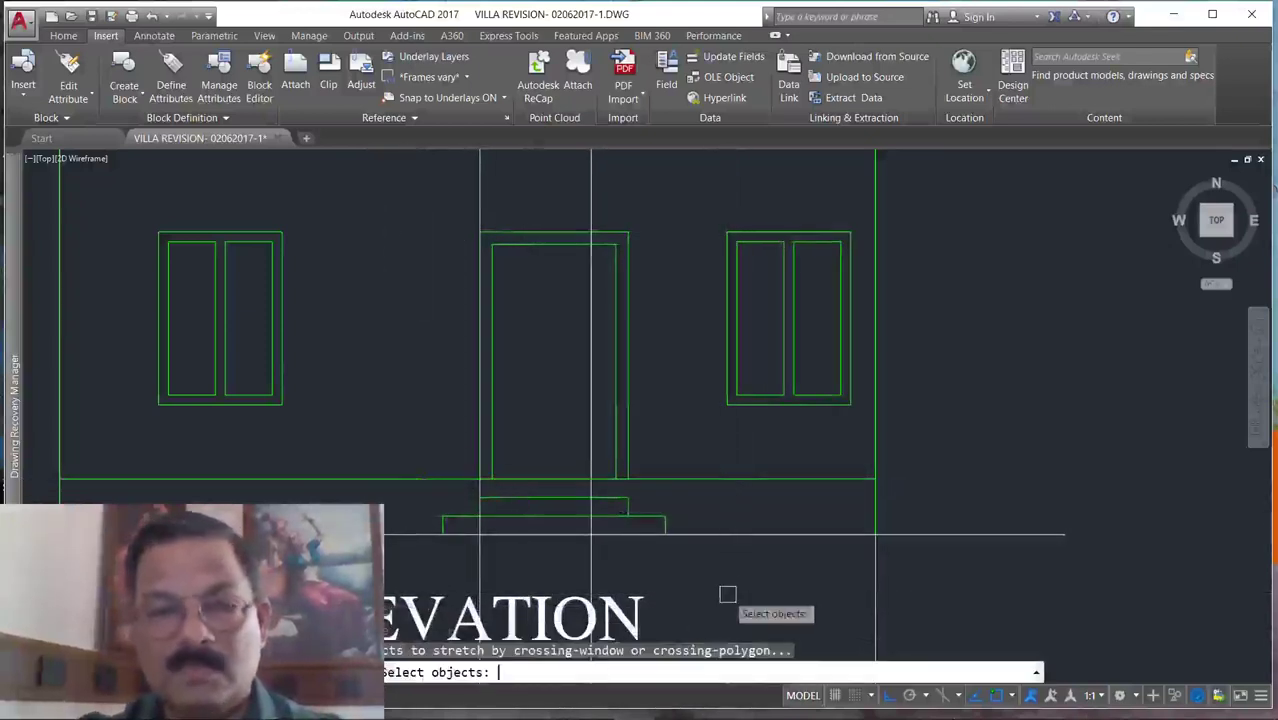
click(687, 198)
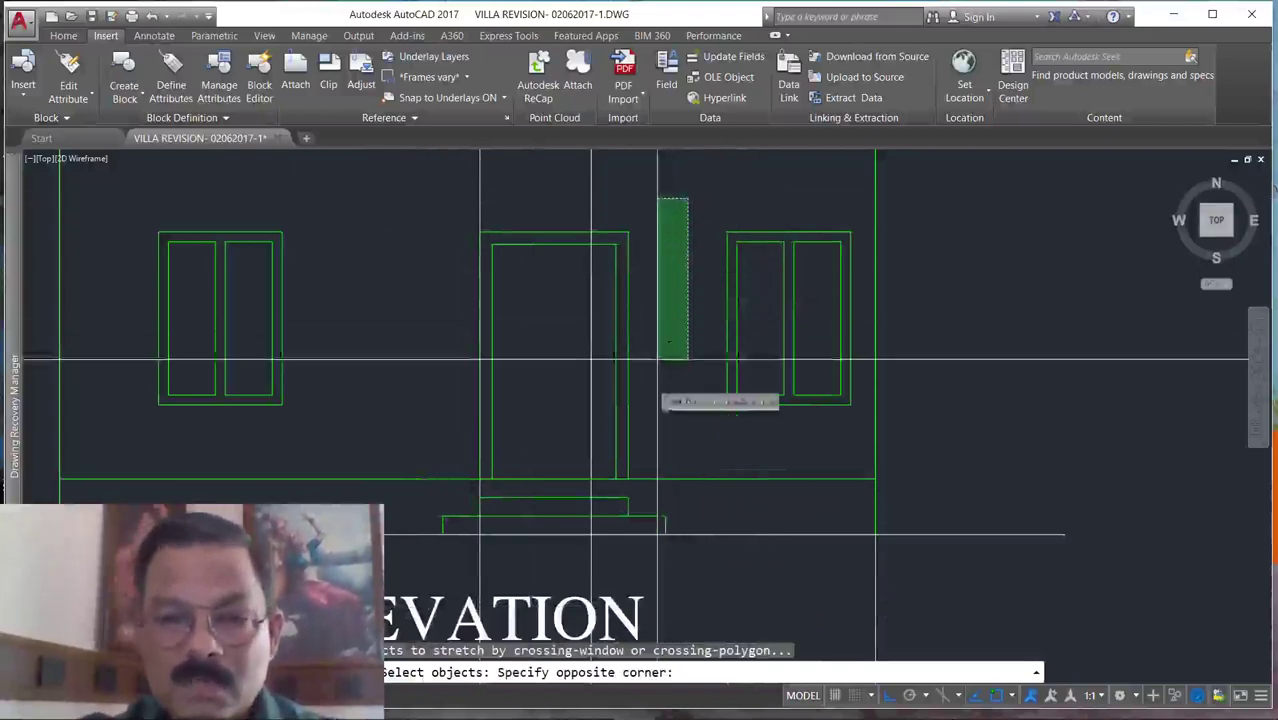
click(604, 553)
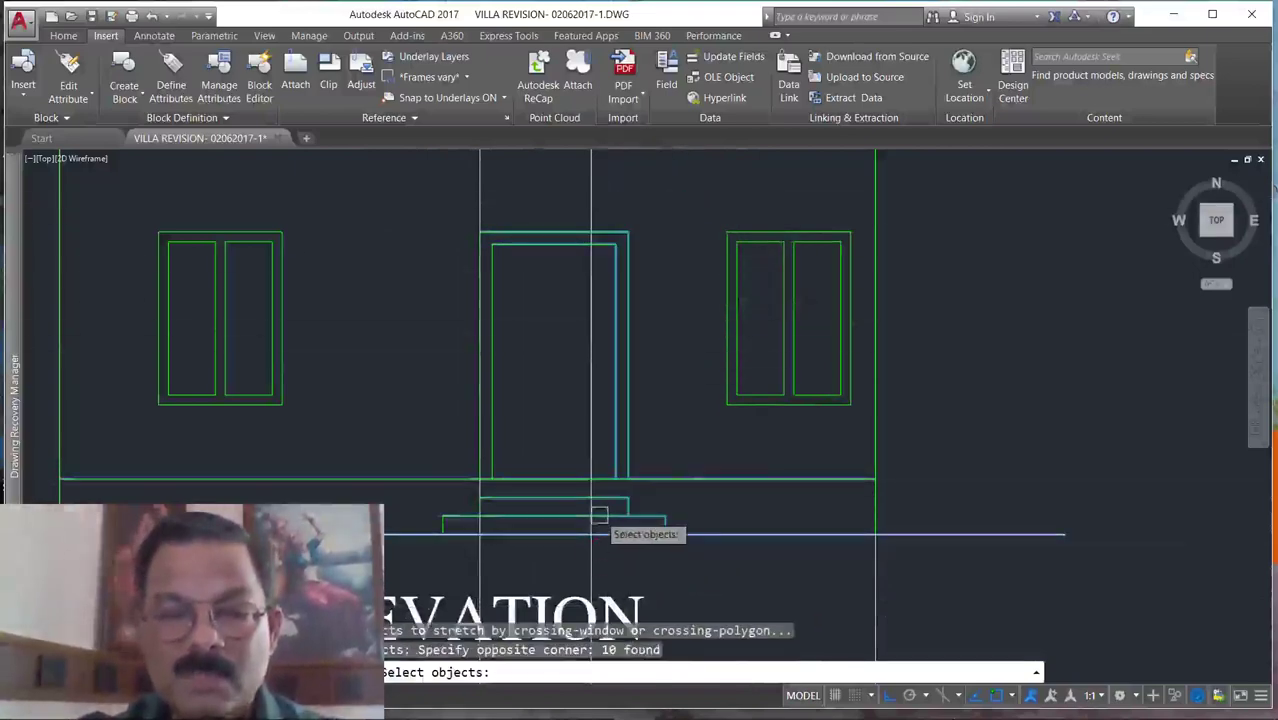
key(Return)
click(628, 479)
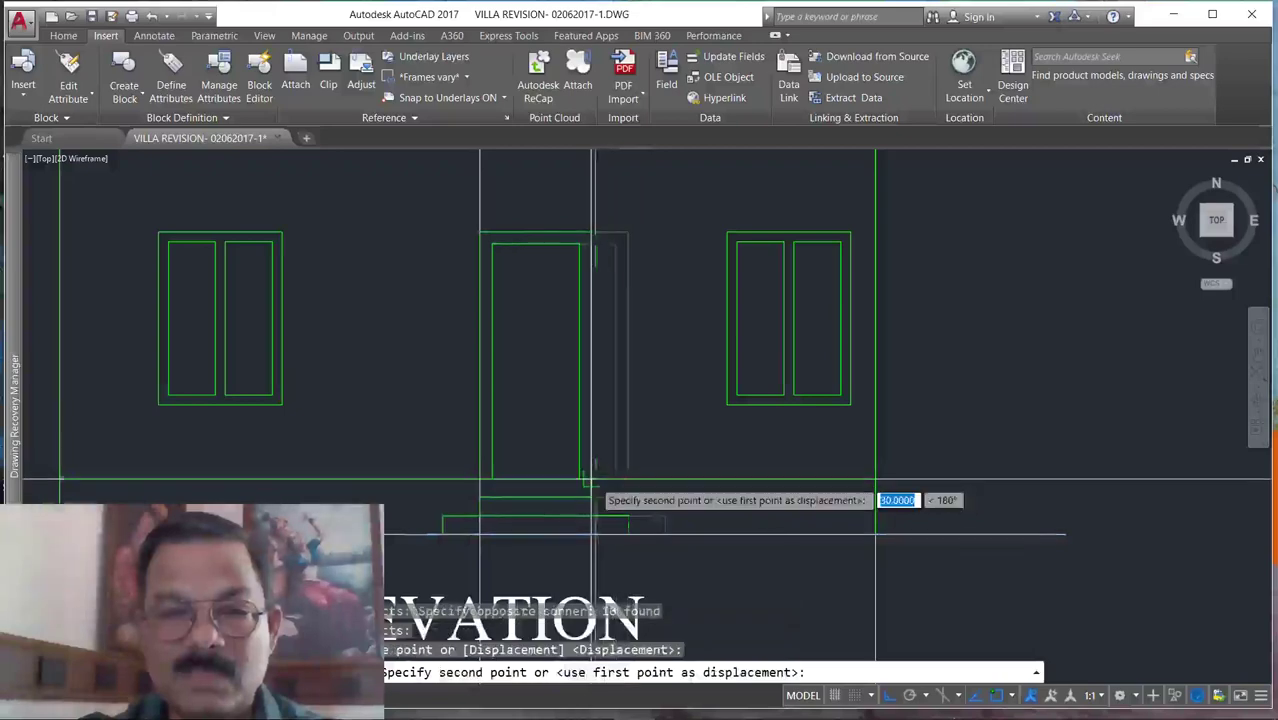
click(588, 481)
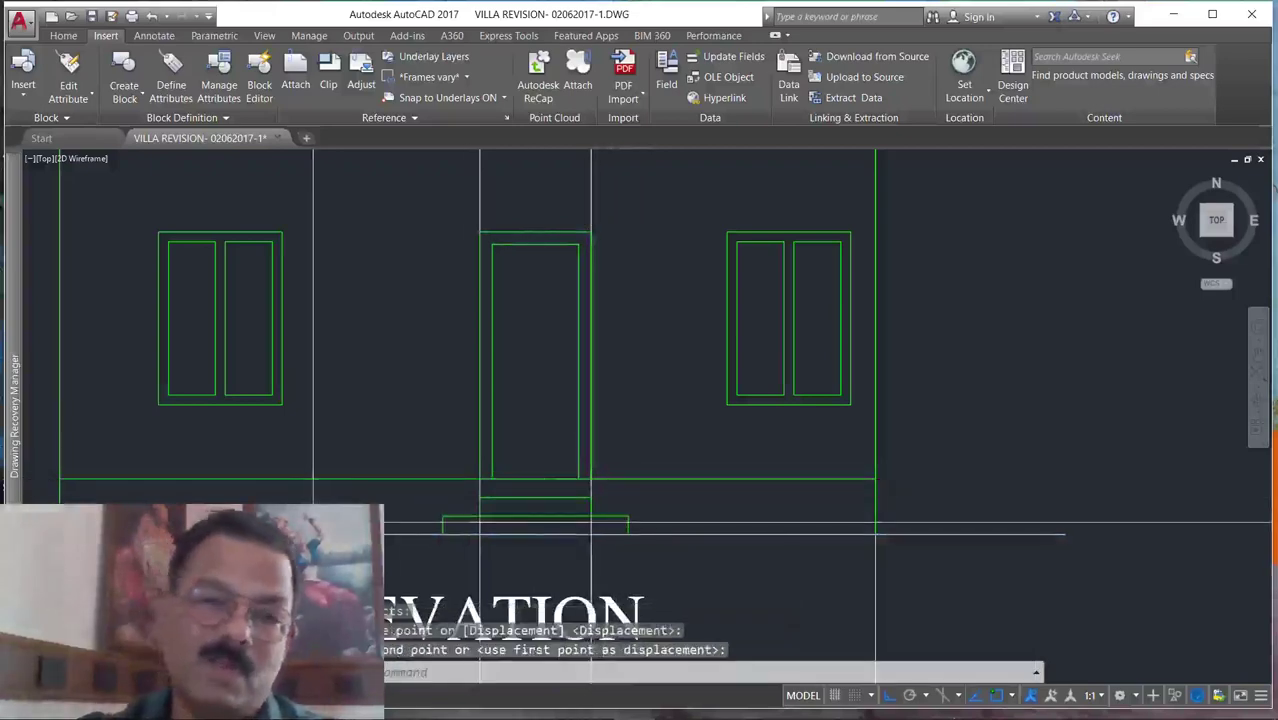
Copy the vertical projection line, taking its bottom end as base point.
scroll(600, 420, down, 2)
scroll(790, 315, down, 2)
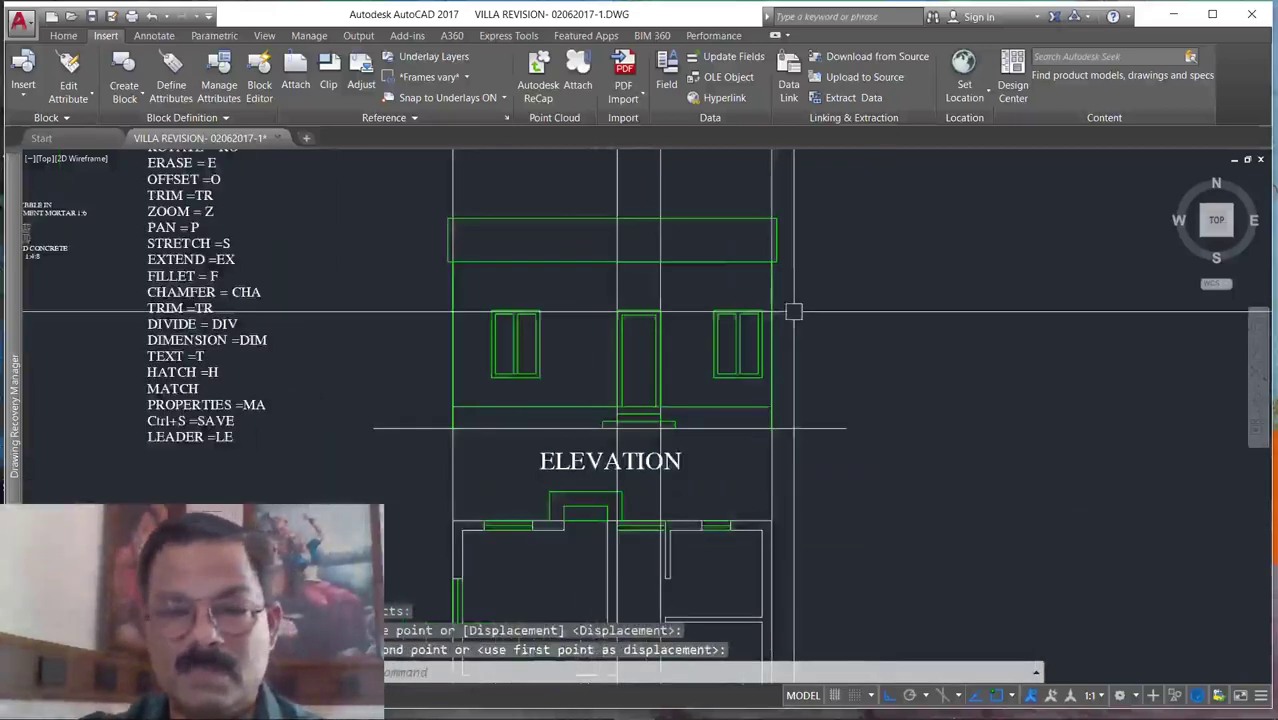
scroll(793, 311, down, 4)
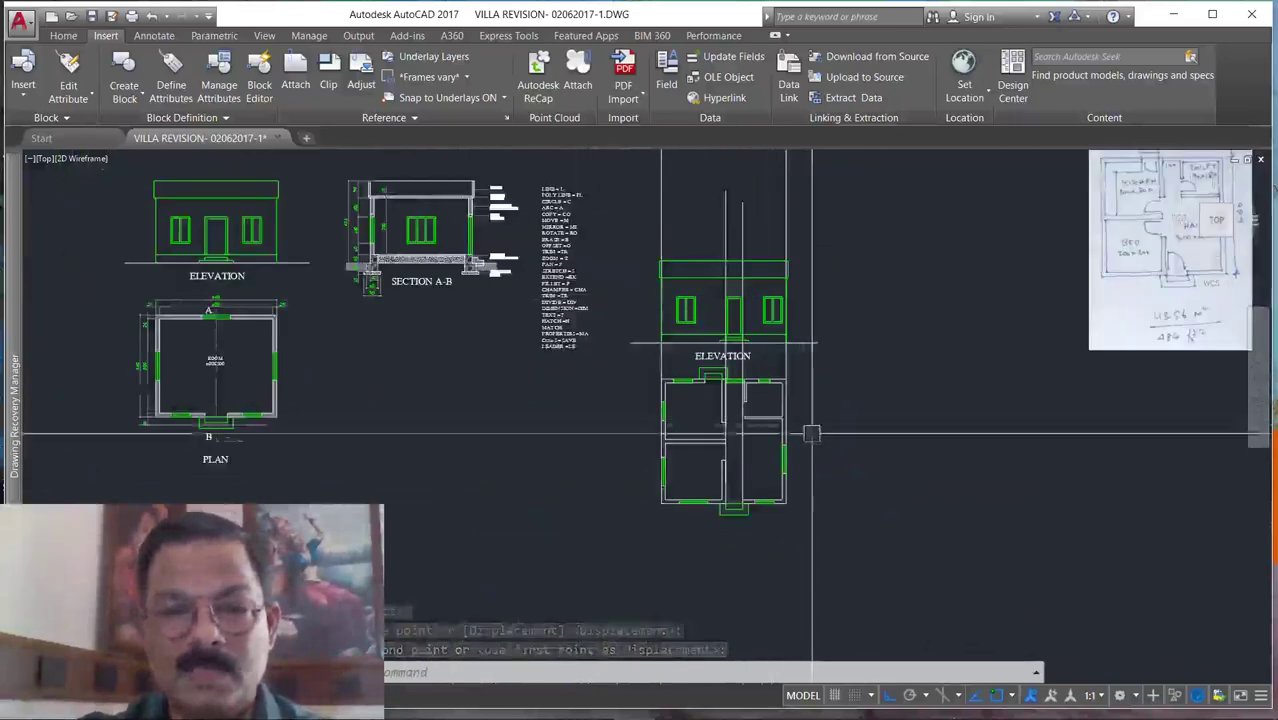
scroll(812, 503, up, 2)
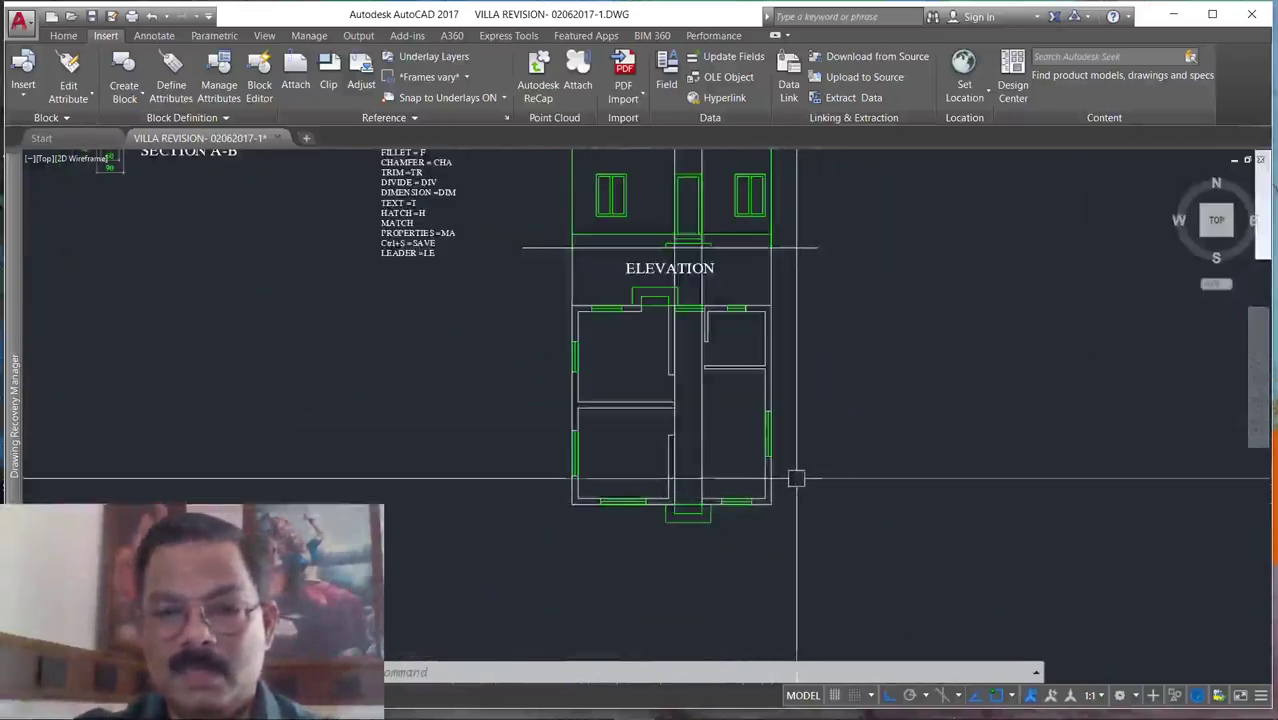
scroll(790, 482, up, 2)
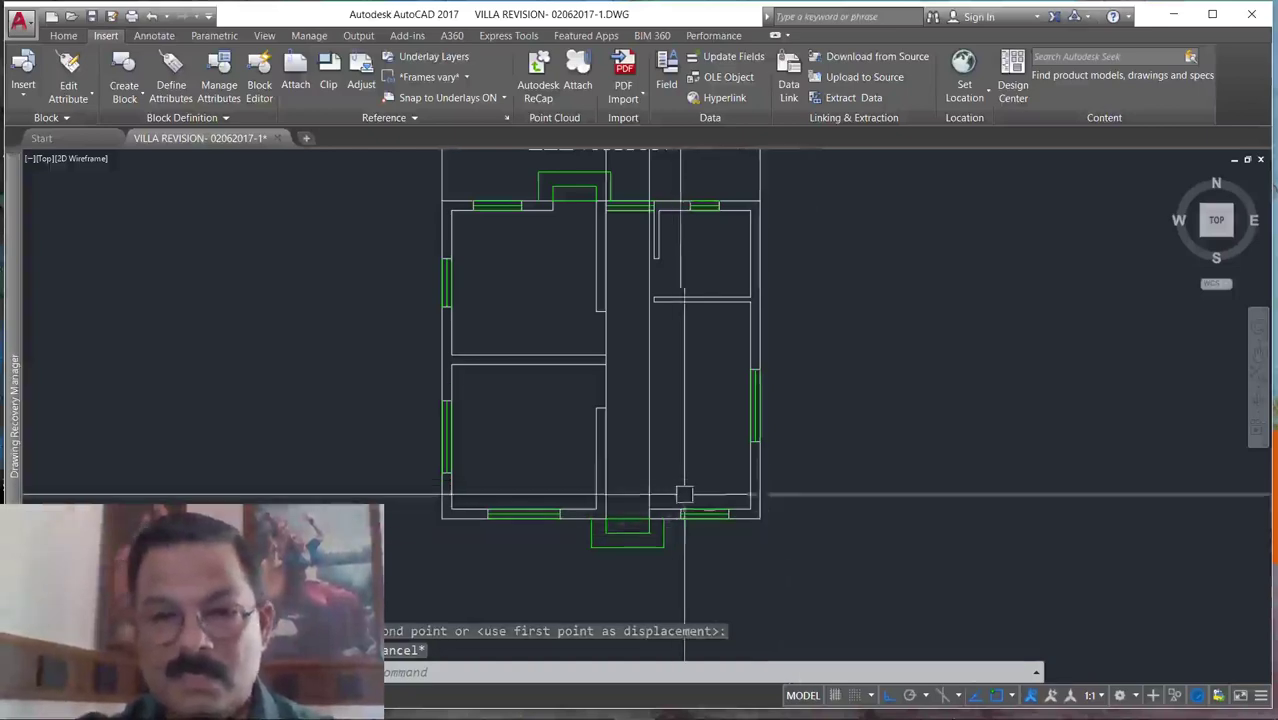
scroll(700, 480, down, 5)
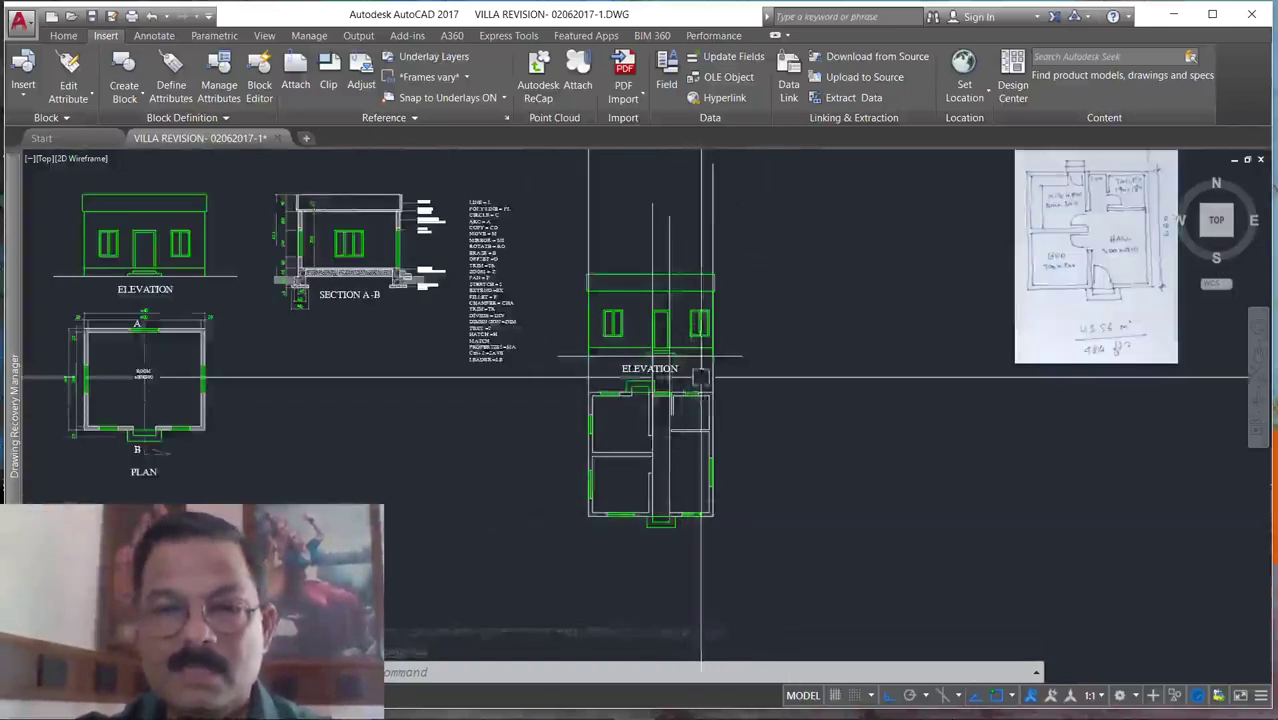
scroll(679, 521, up, 5)
scroll(679, 521, up, 2)
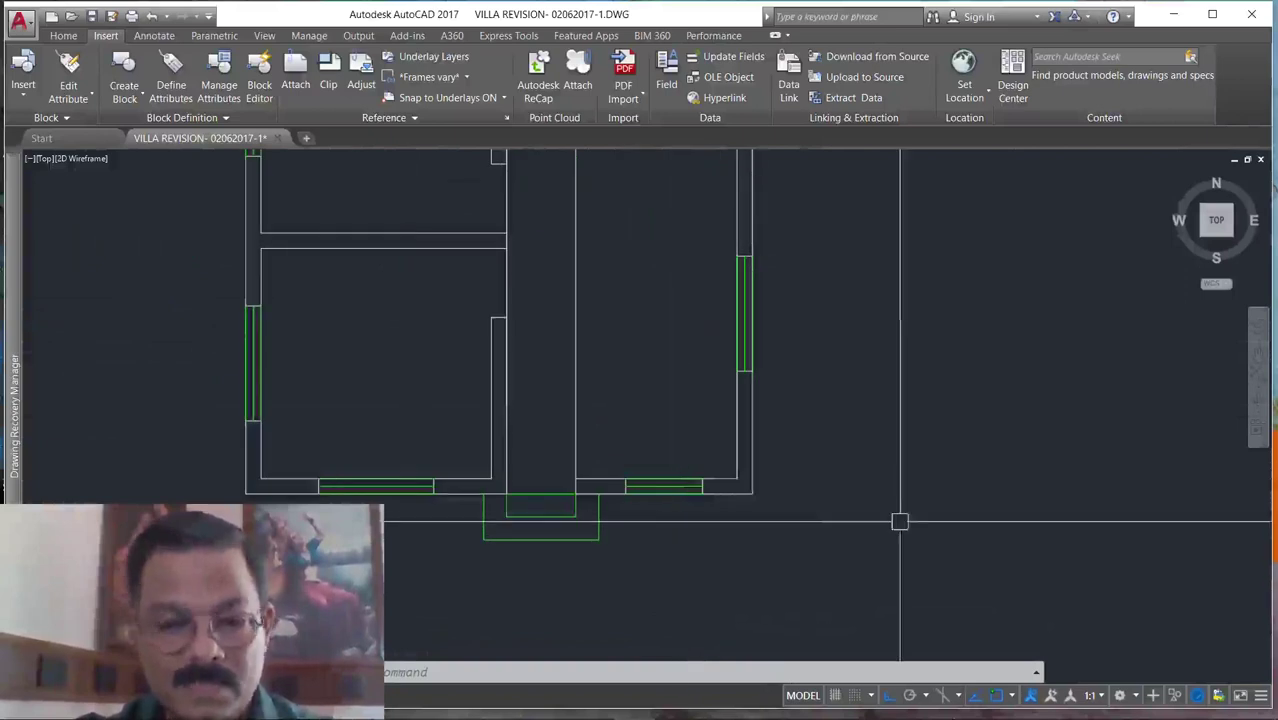
text(o)
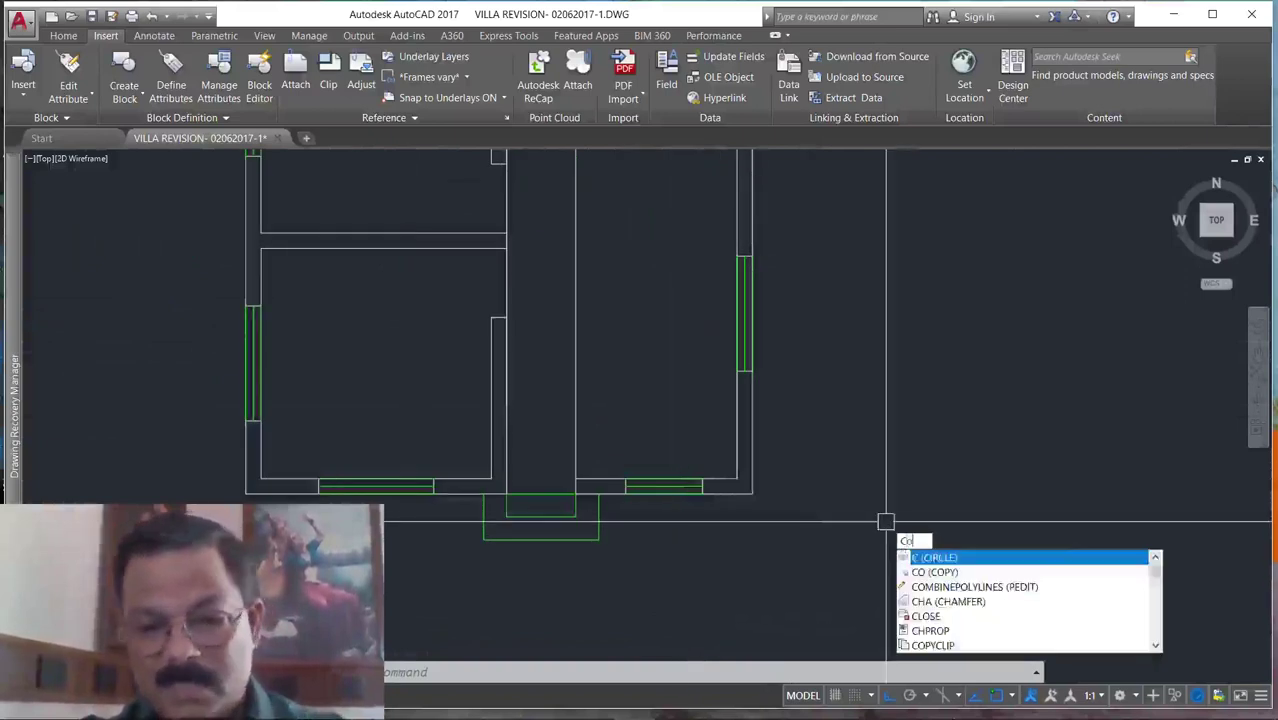
key(Return)
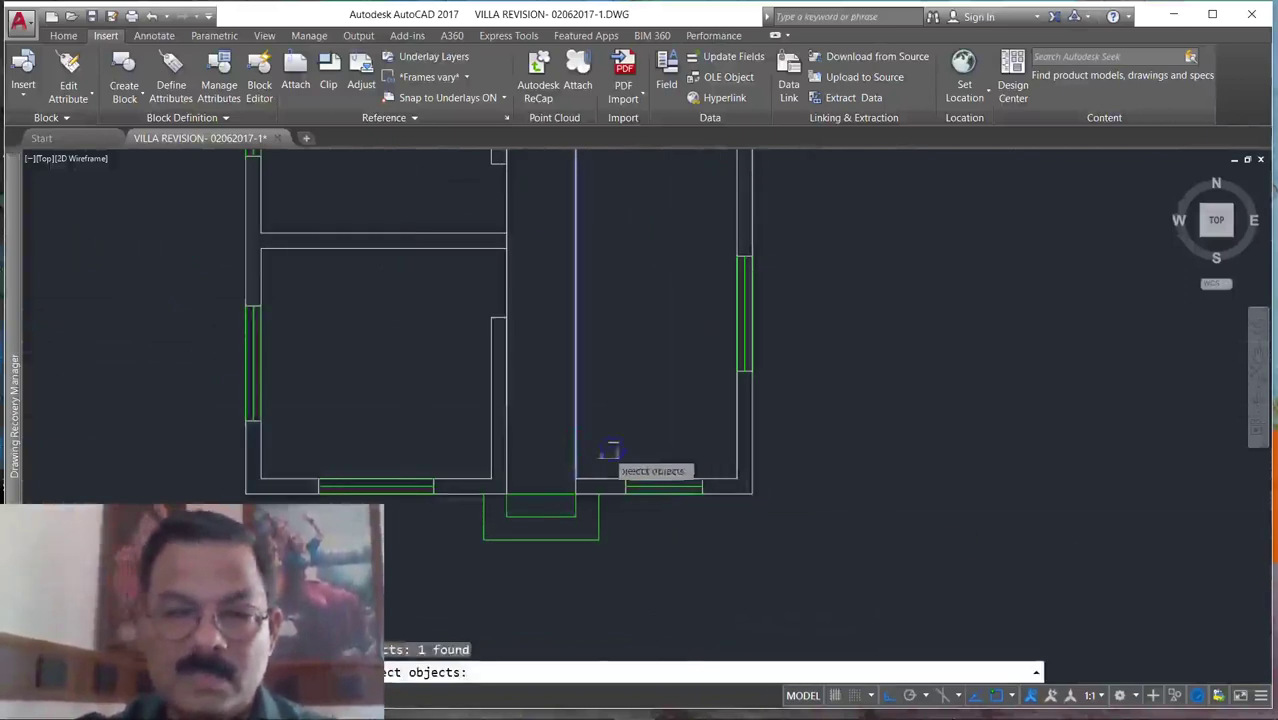
key(Return)
click(575, 479)
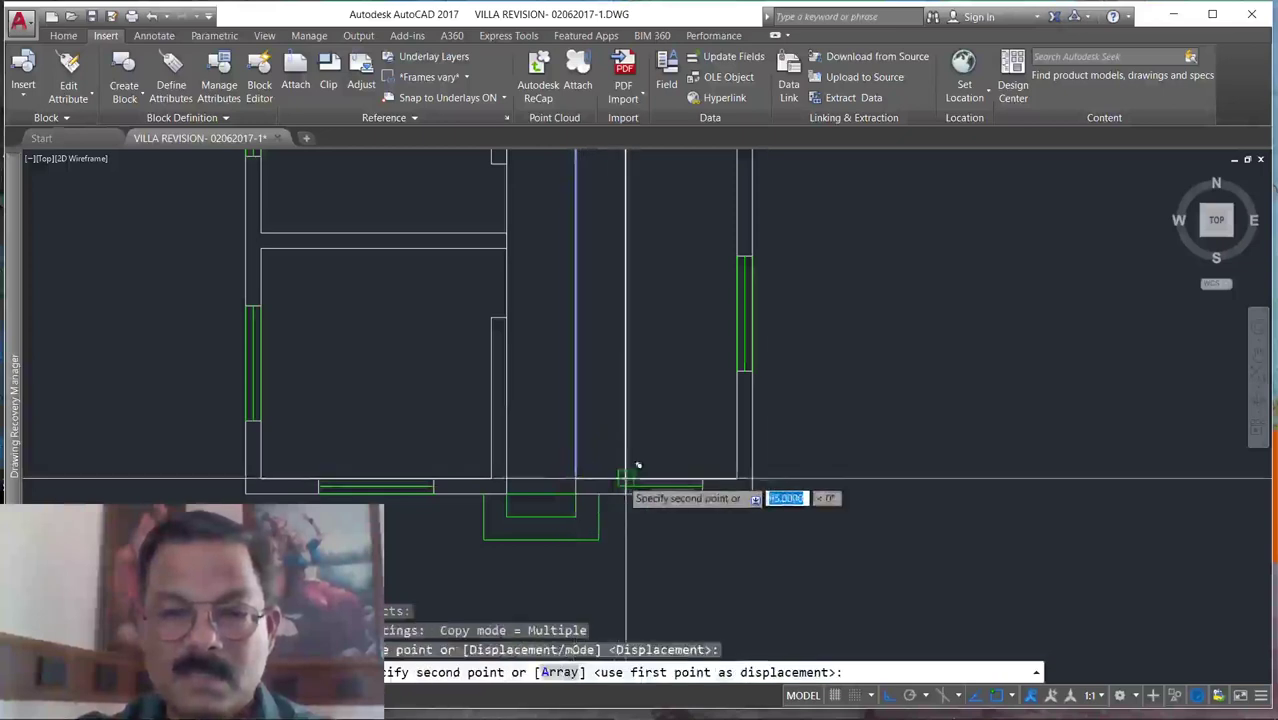
Place line copies at both entrance opening edges and both left-room window edges.
click(626, 479)
click(702, 479)
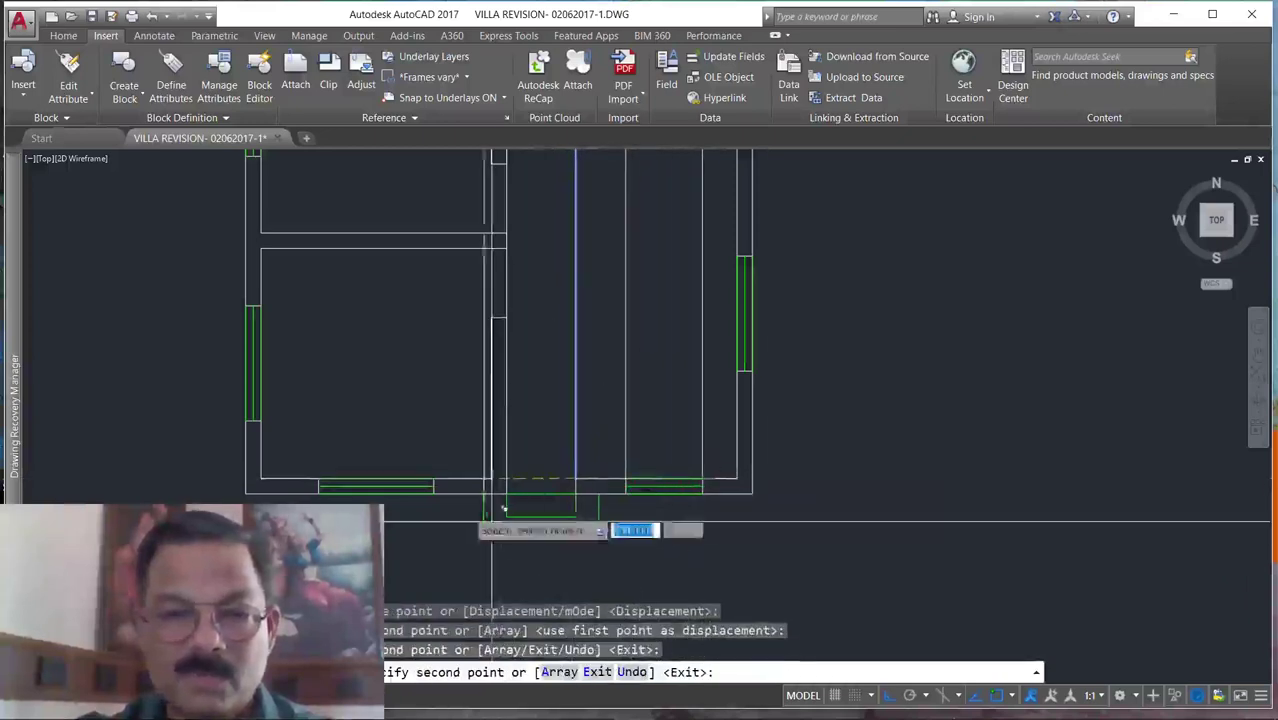
click(434, 479)
click(322, 479)
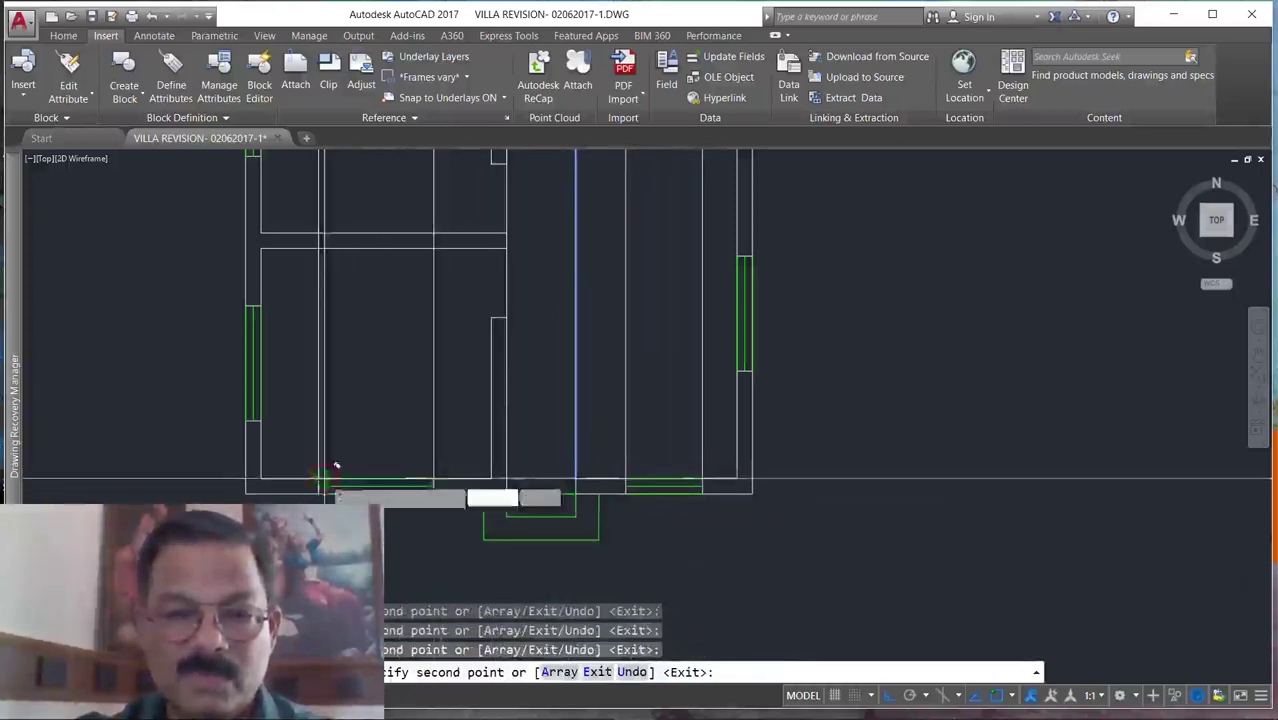
key(Escape)
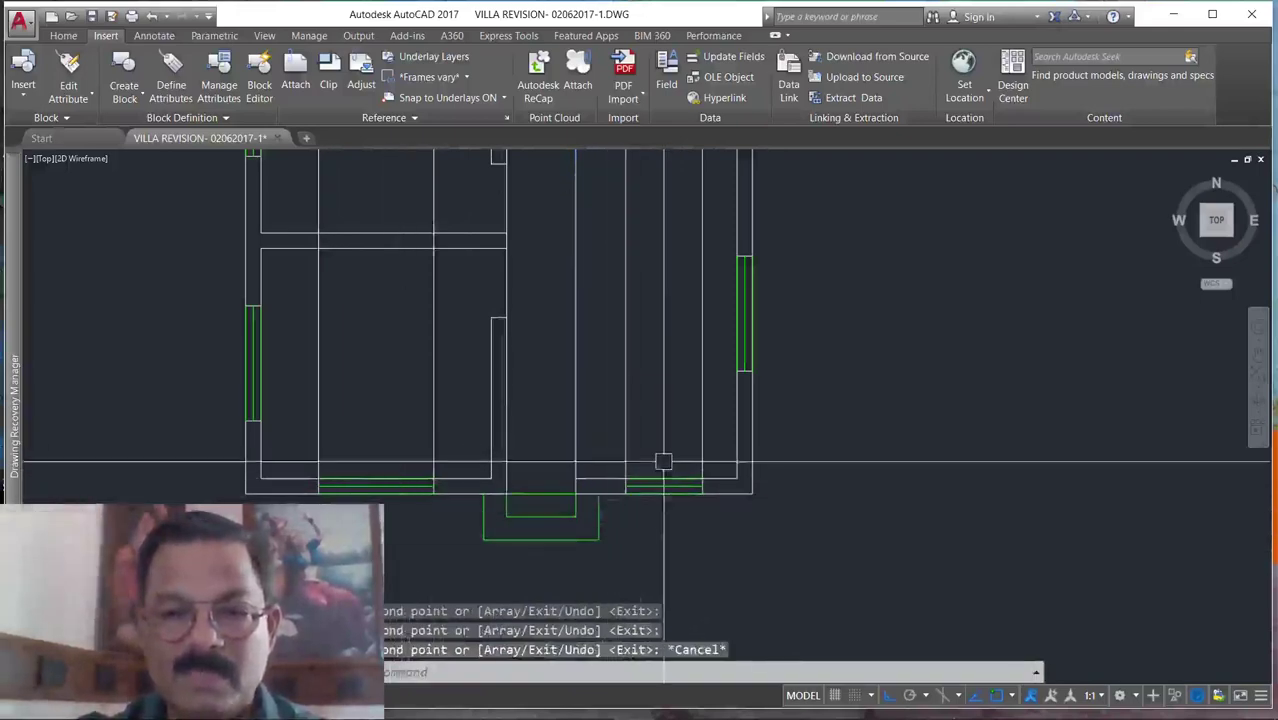
scroll(663, 461, down, 6)
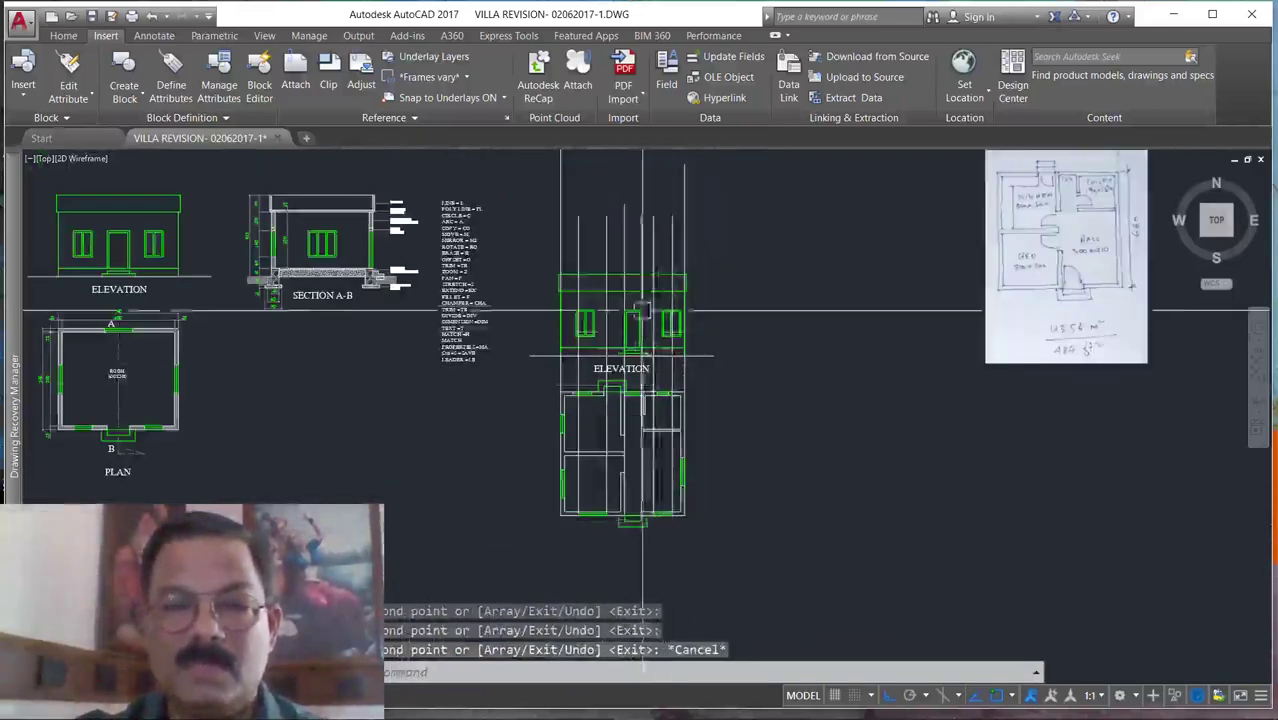
scroll(642, 312, up, 6)
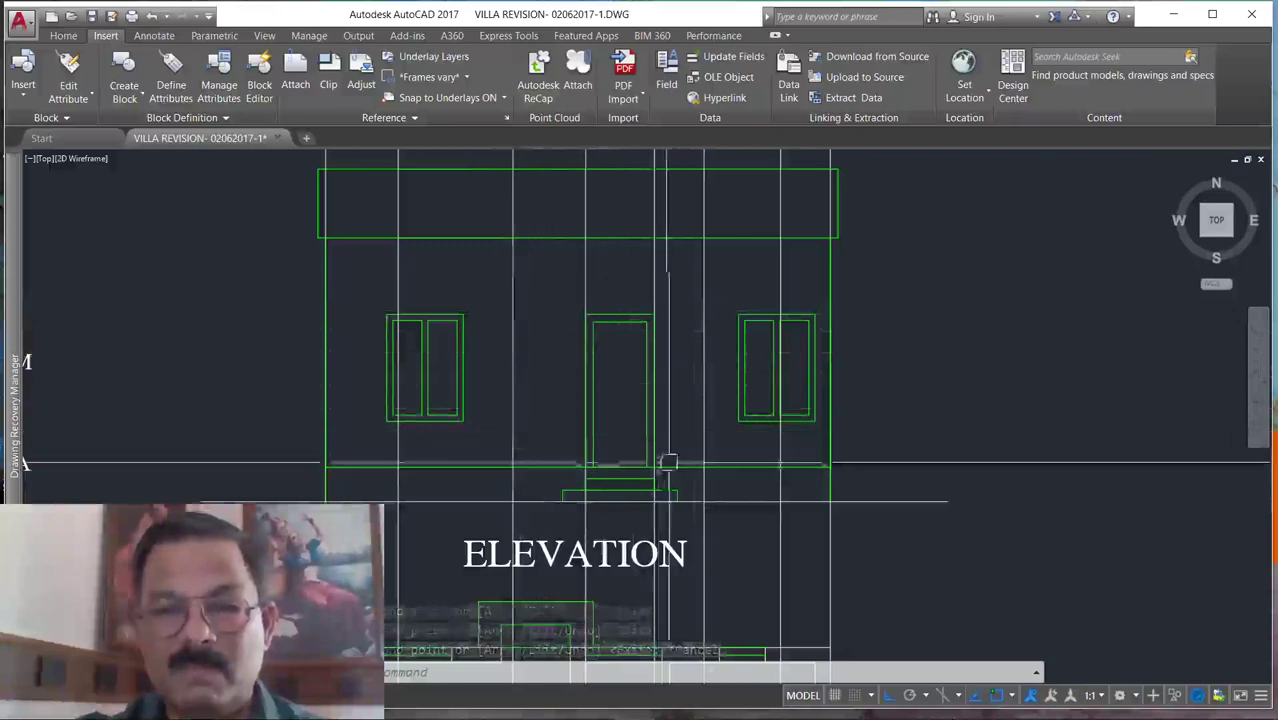
Erase the left window from the new elevation.
key(Escape)
key(Escape)
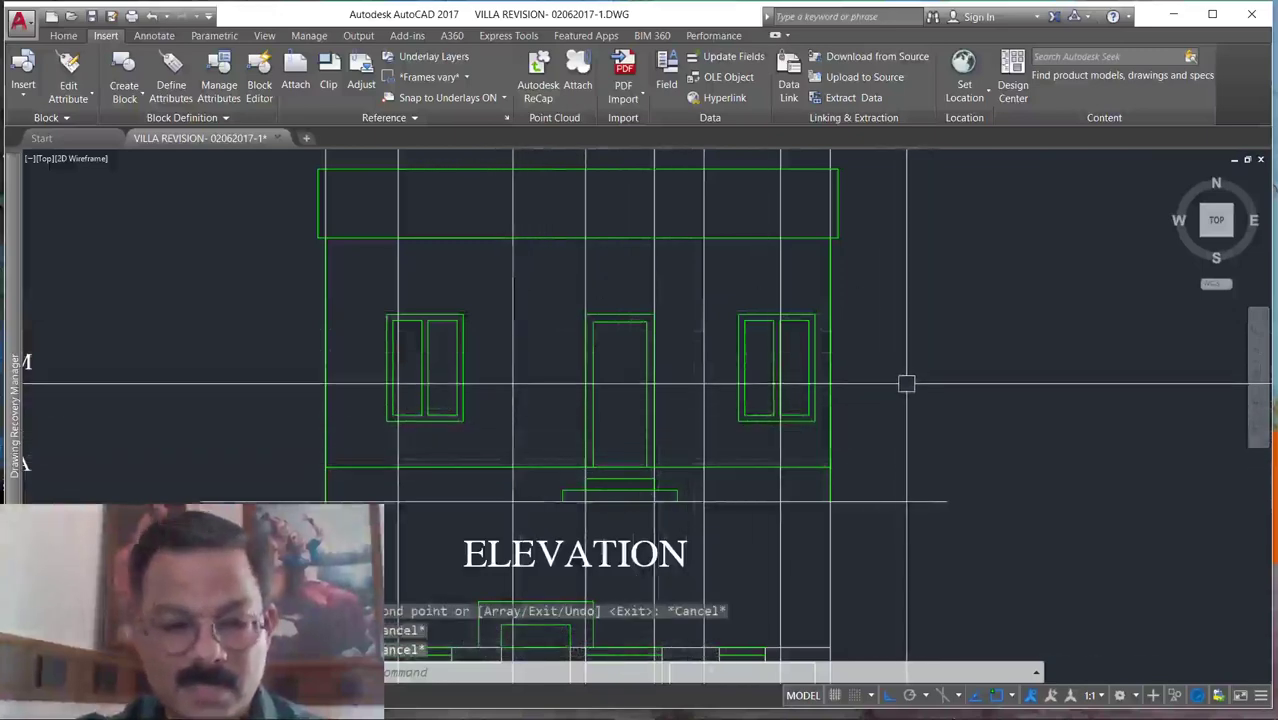
text(e)
key(Return)
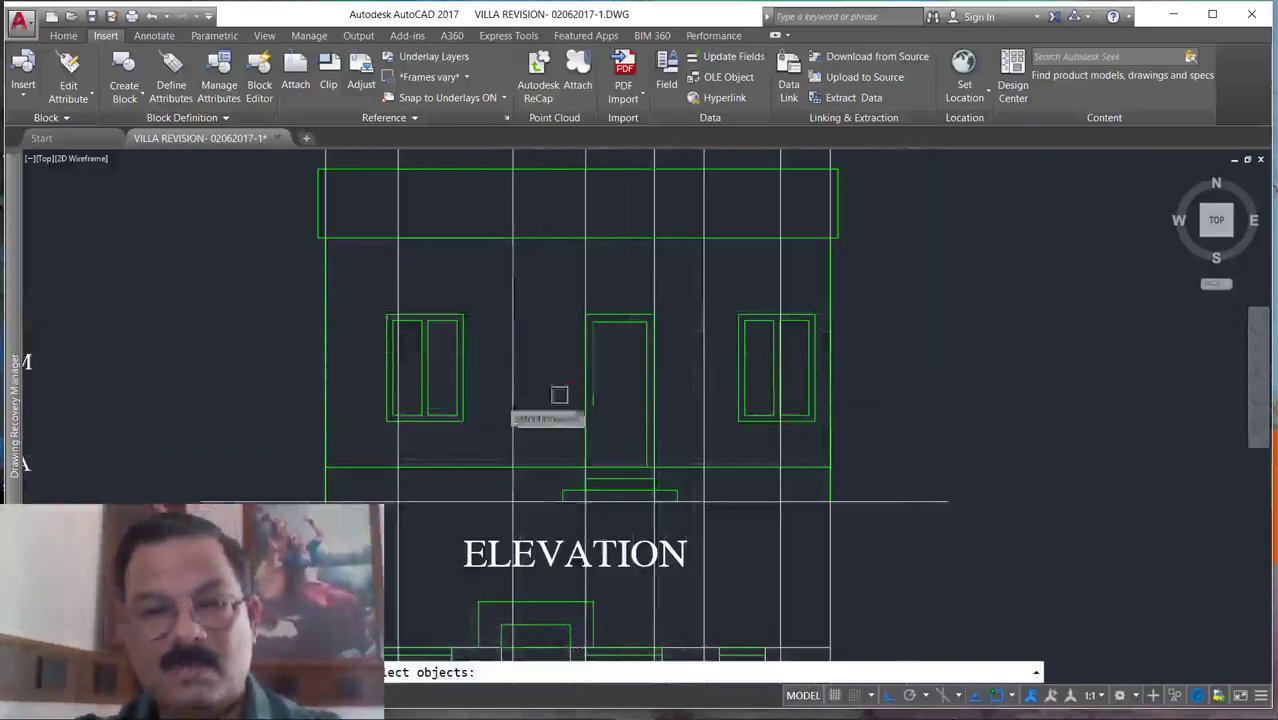
click(369, 293)
click(482, 443)
key(Return)
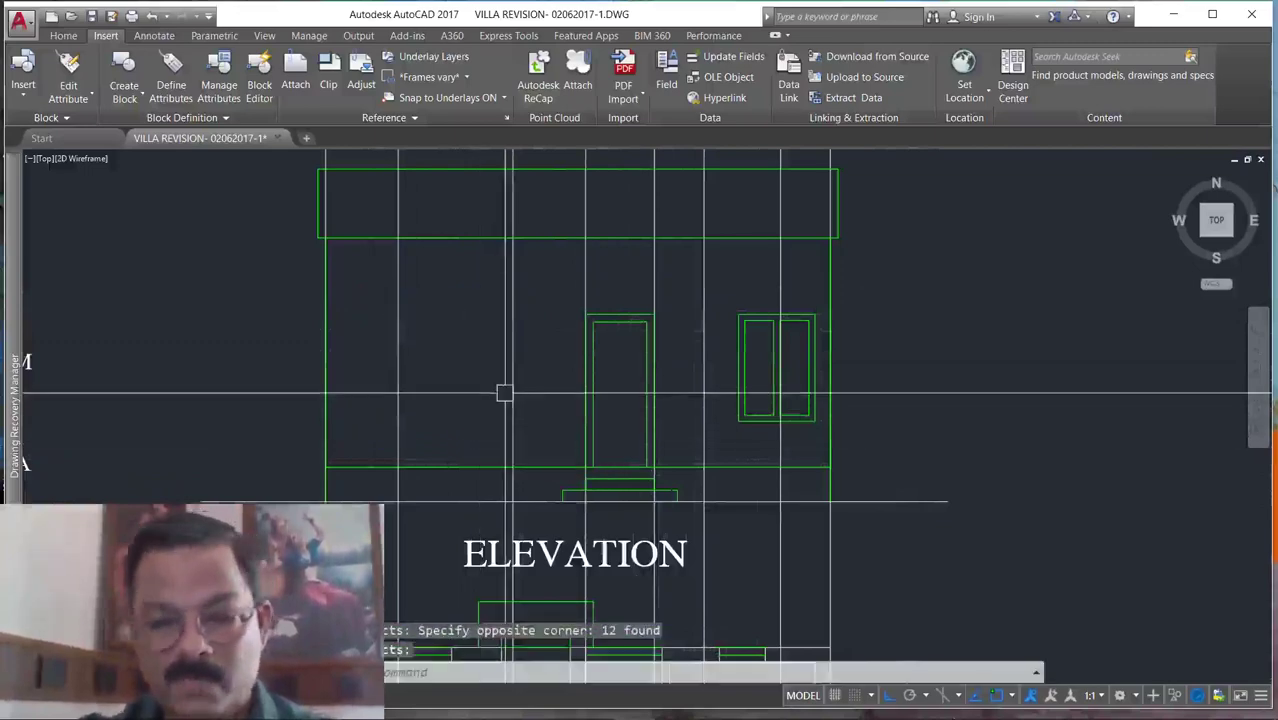
Move the right window left to sit beside the door.
key(Return)
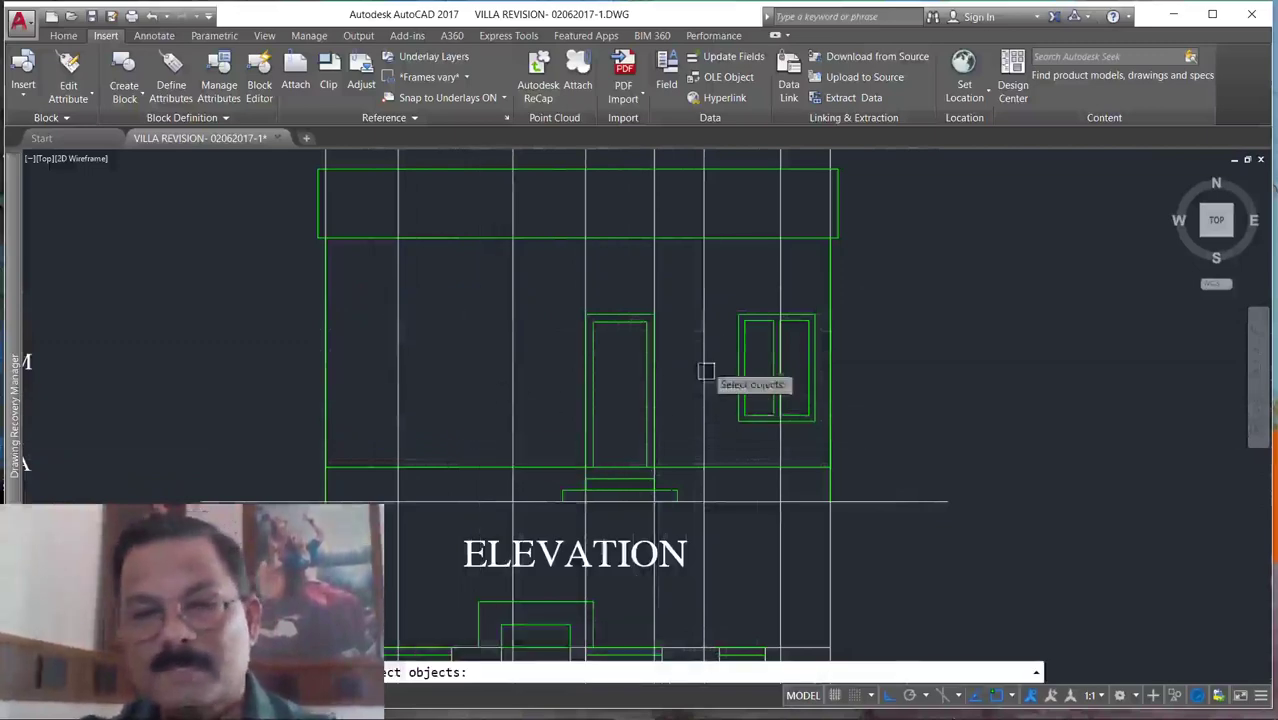
click(716, 302)
click(847, 450)
scroll(785, 354, up, 2)
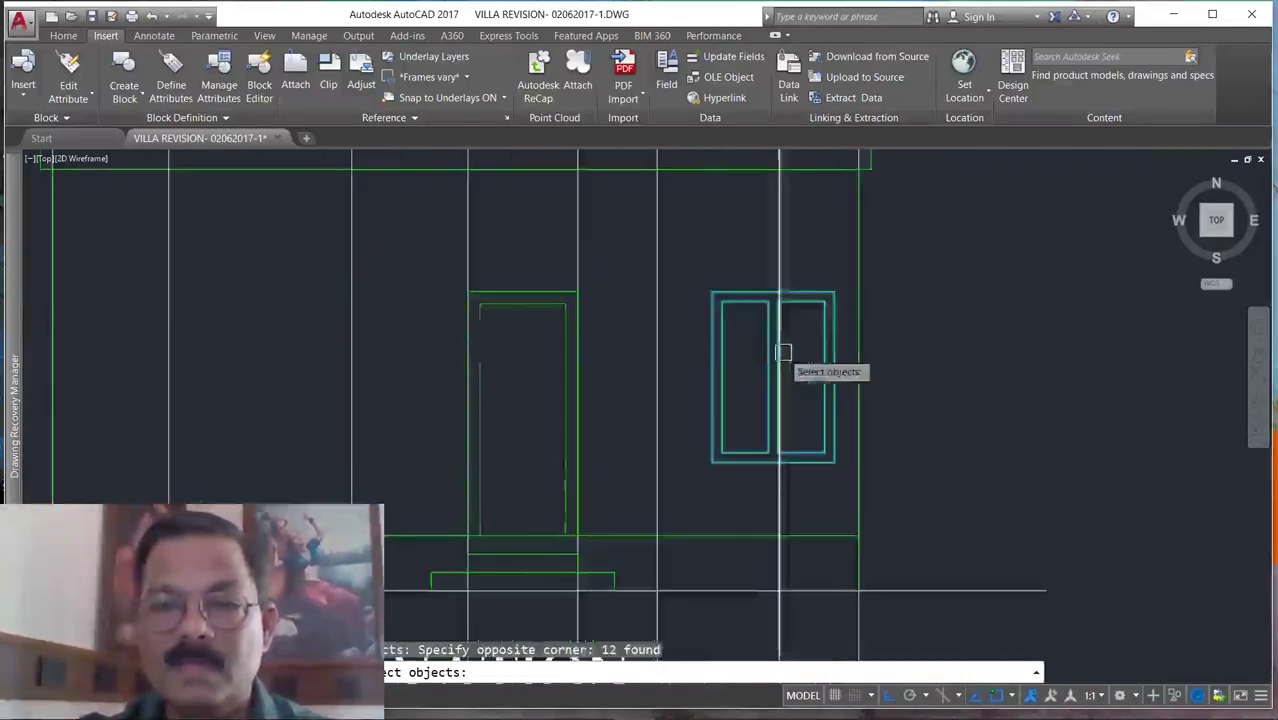
key(Return)
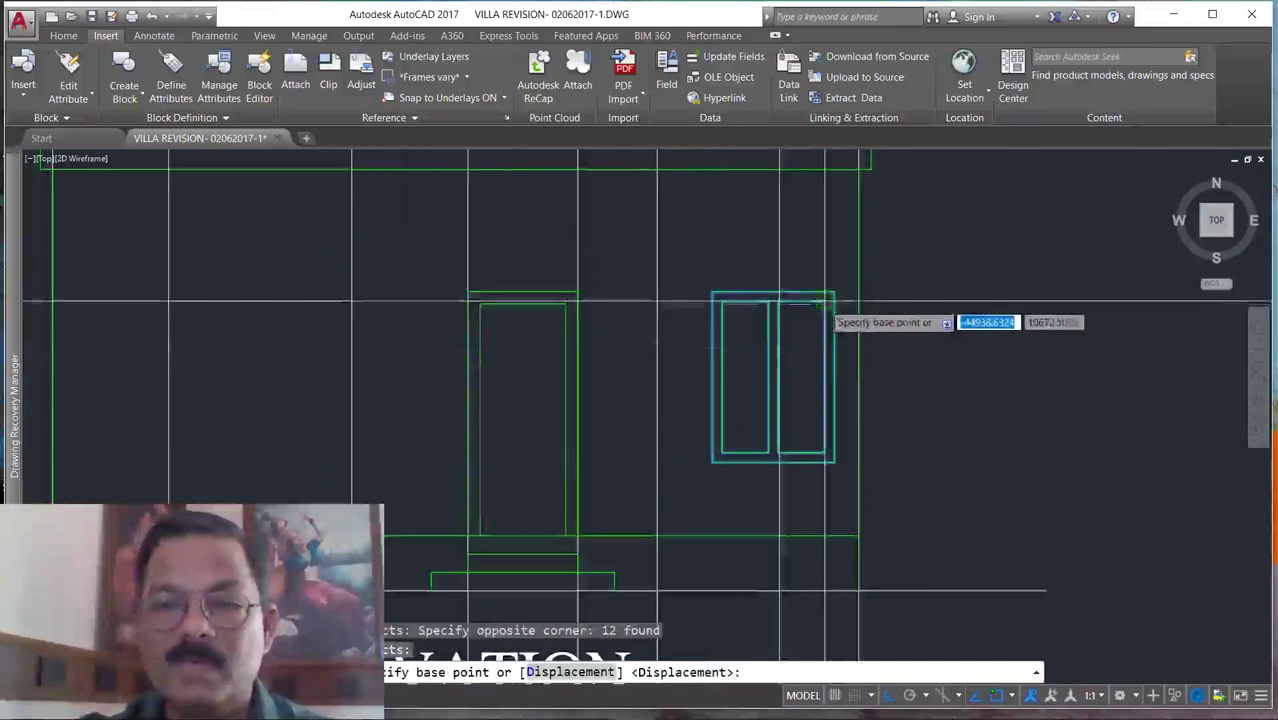
click(712, 292)
click(658, 292)
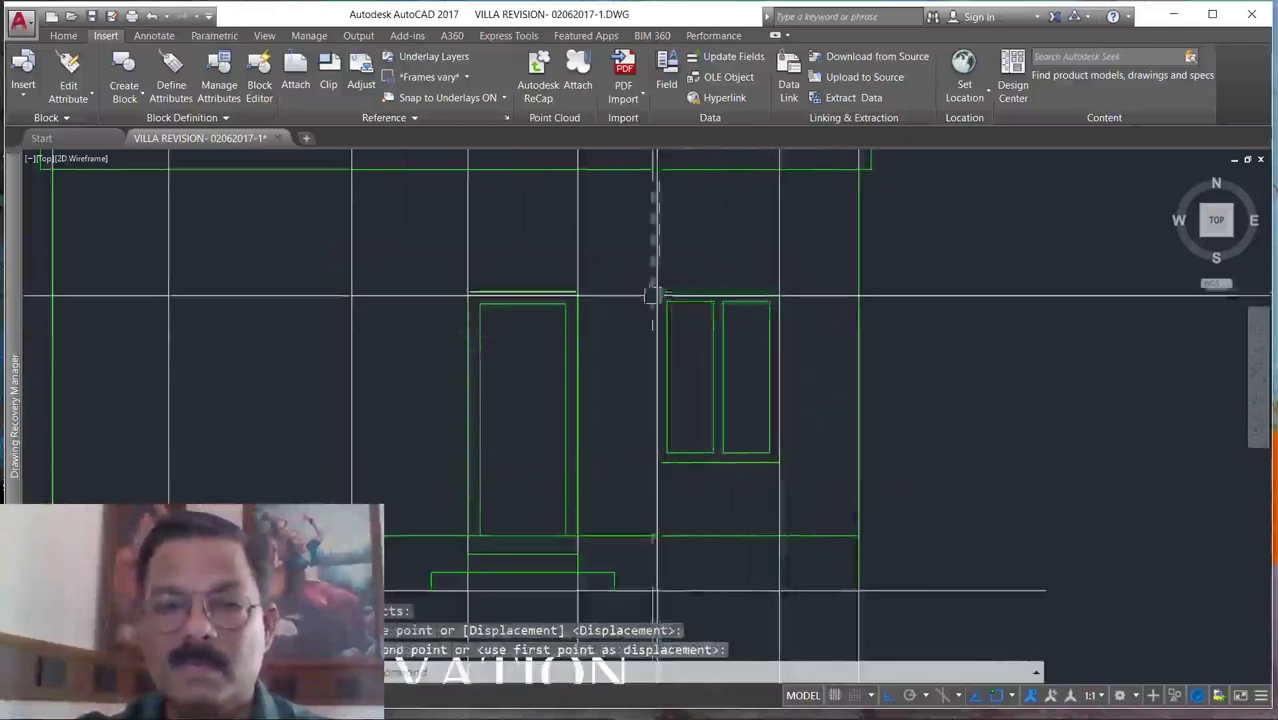
scroll(885, 285, down, 4)
key(Escape)
key(Escape)
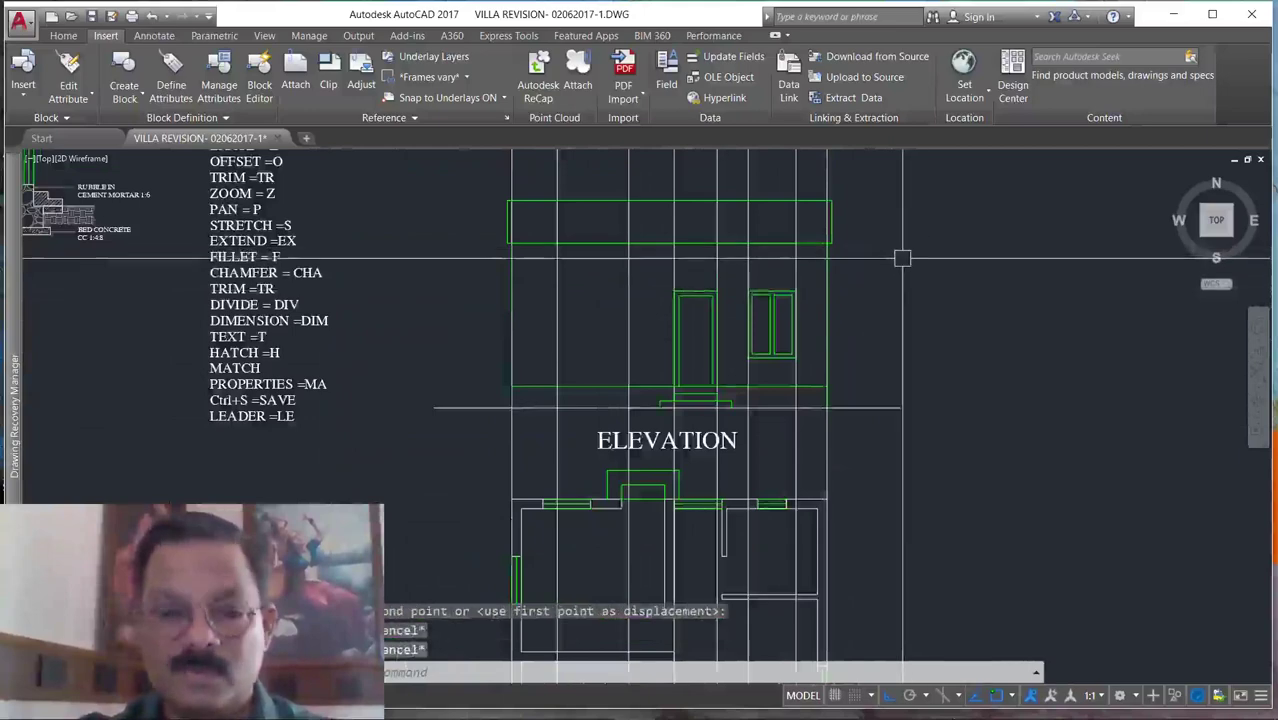
Erase the extra vertical projection lines crossing the elevation's right half.
key(Return)
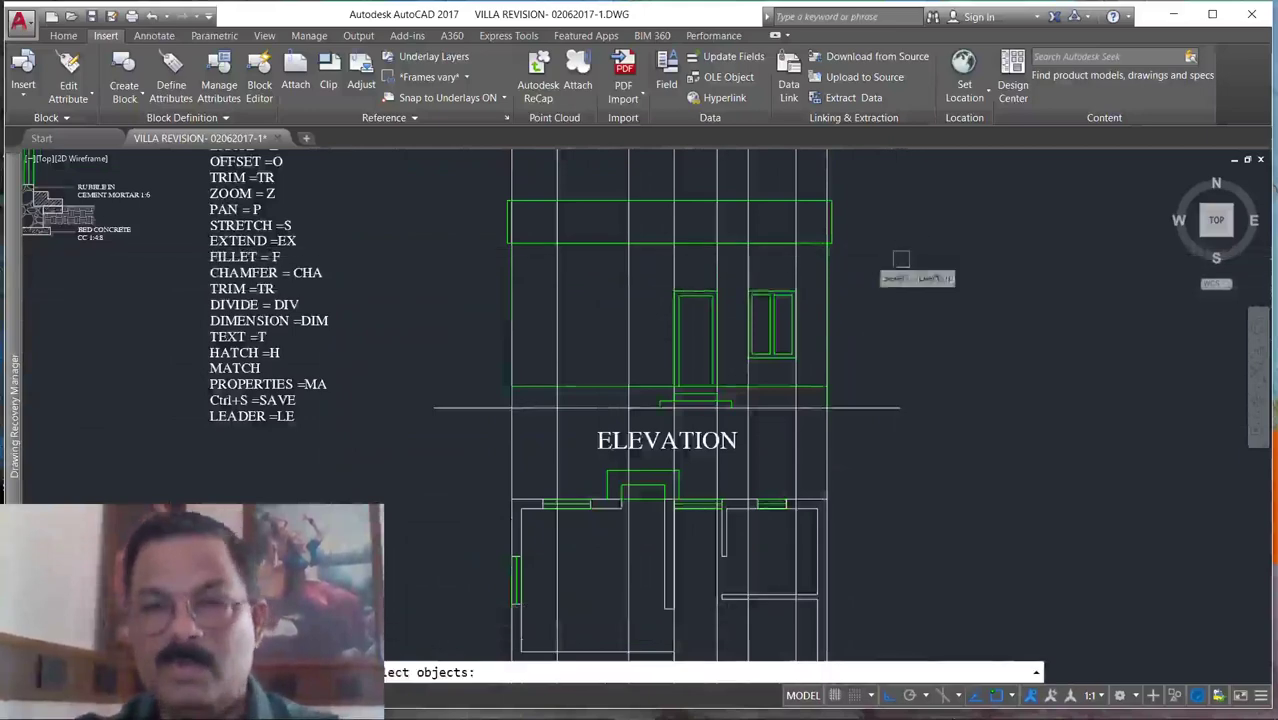
click(843, 167)
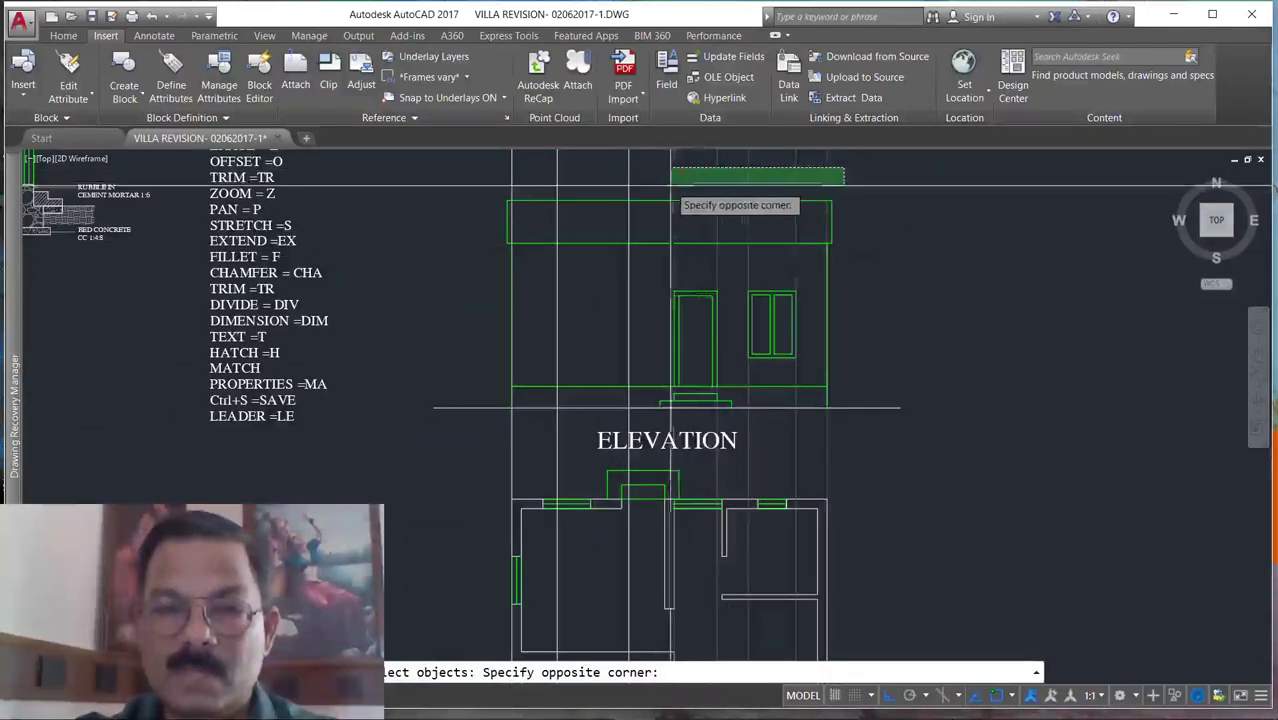
click(667, 185)
key(Return)
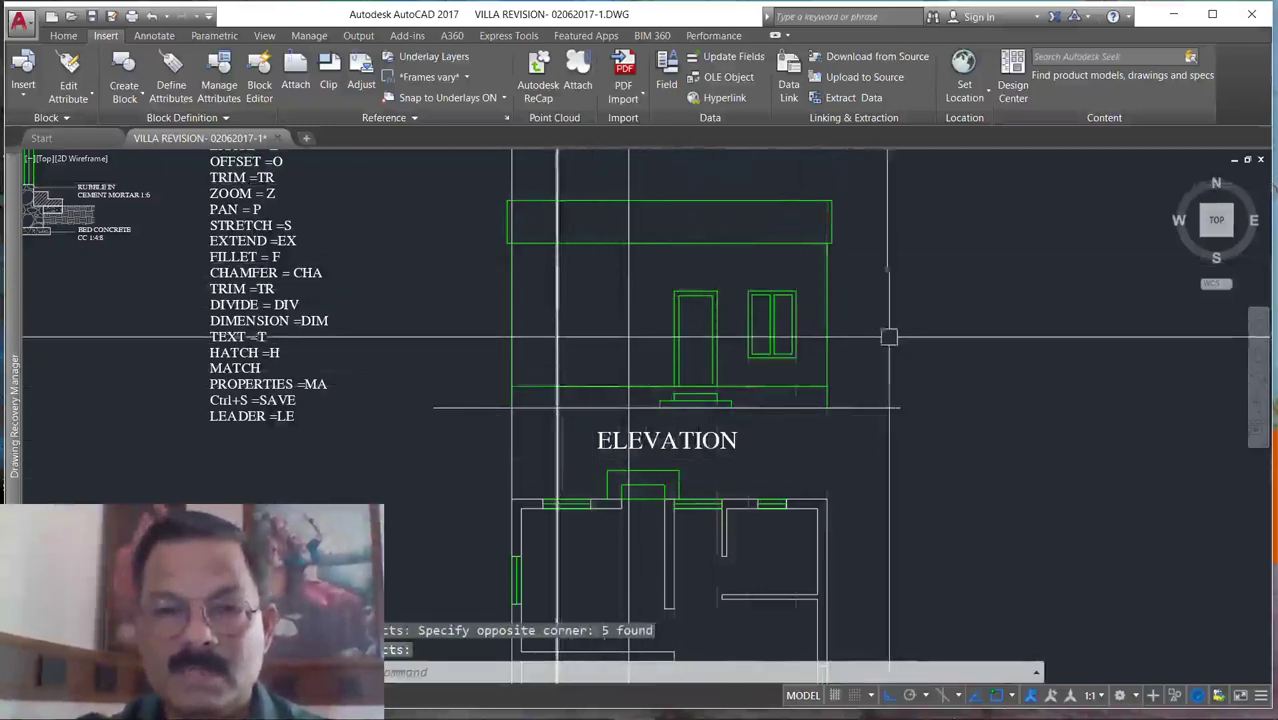
text(l)
key(Return)
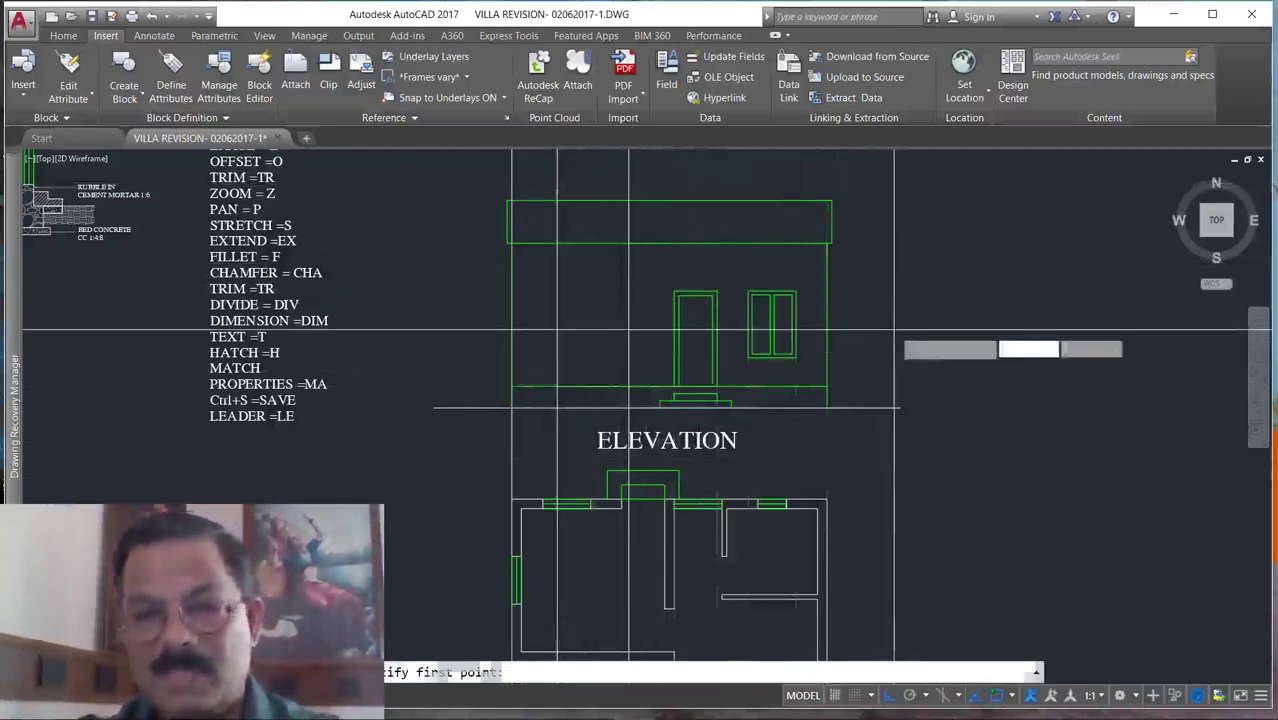
click(668, 291)
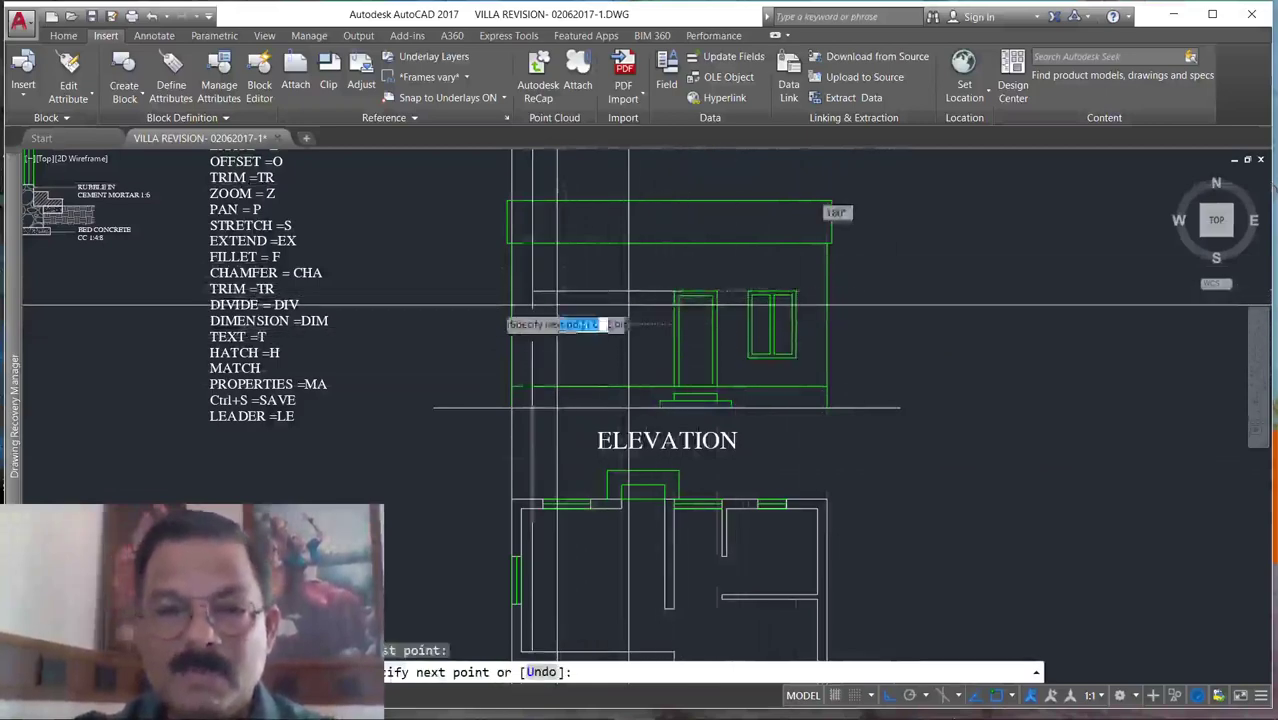
key(Escape)
scroll(800, 444, down, 3)
Copy the three-pane window from Section A-B to the elevation's left window position.
scroll(404, 341, up, 2)
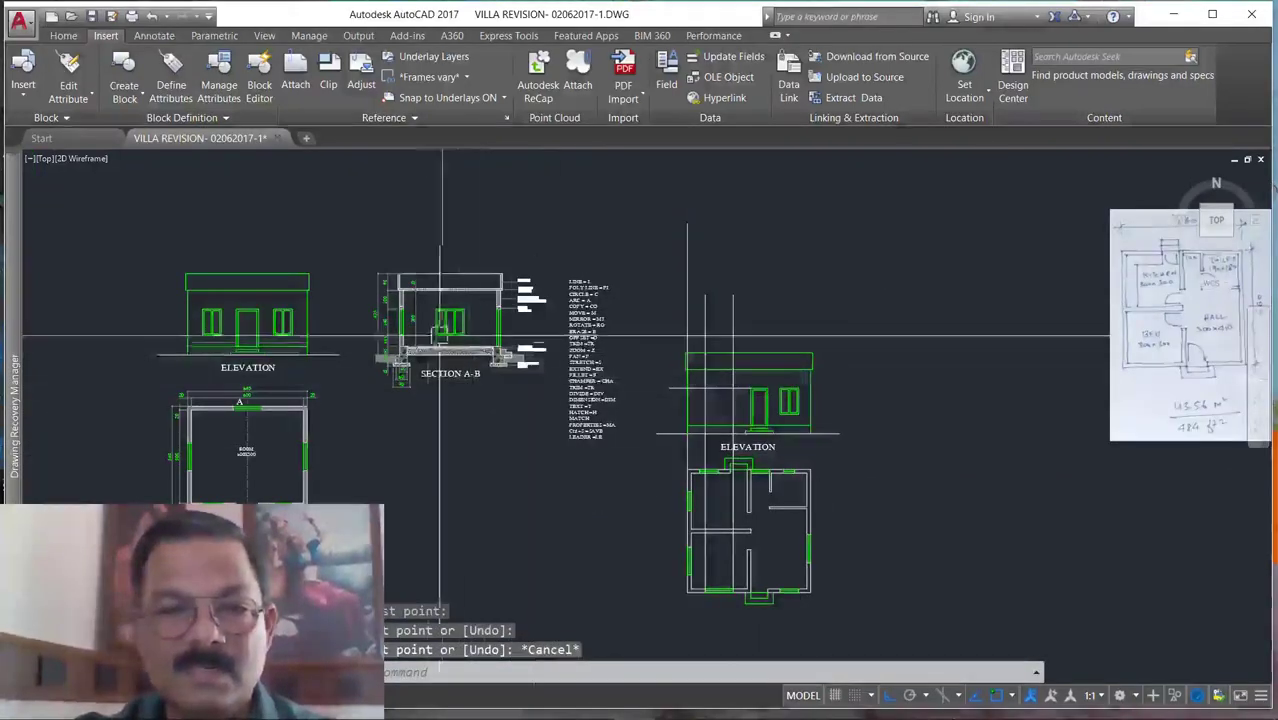
scroll(521, 300, up, 2)
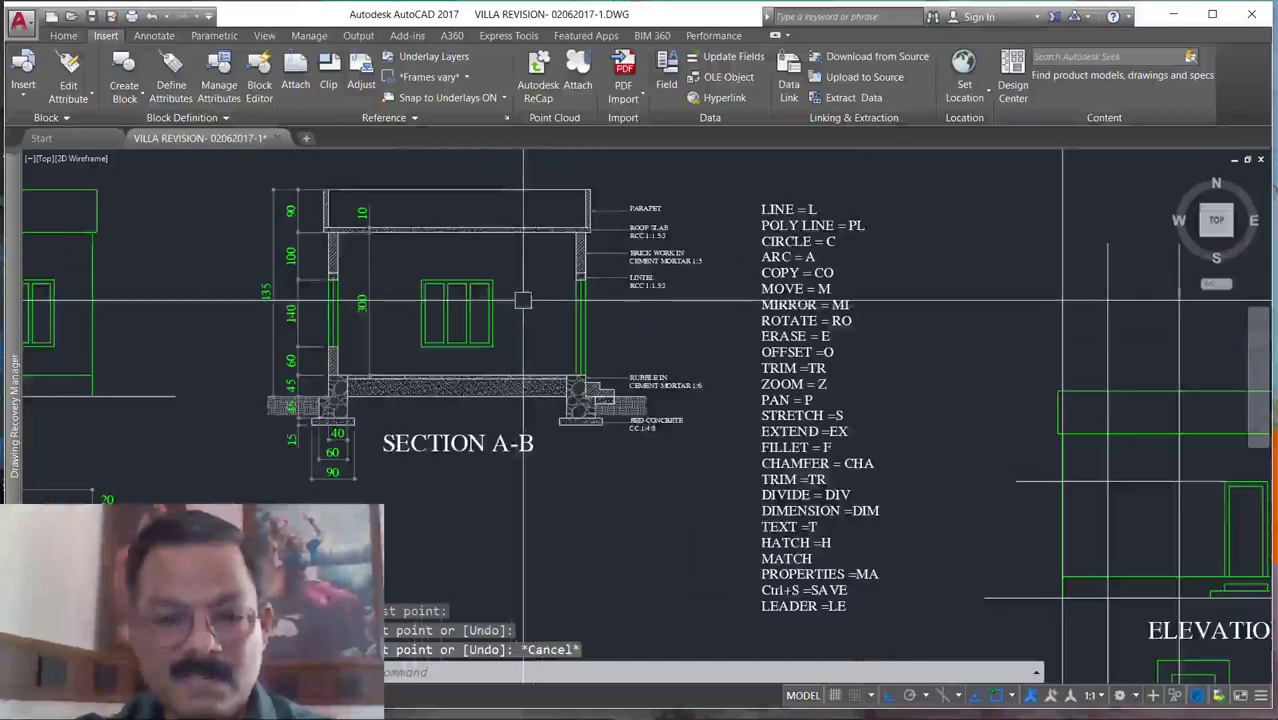
text(co)
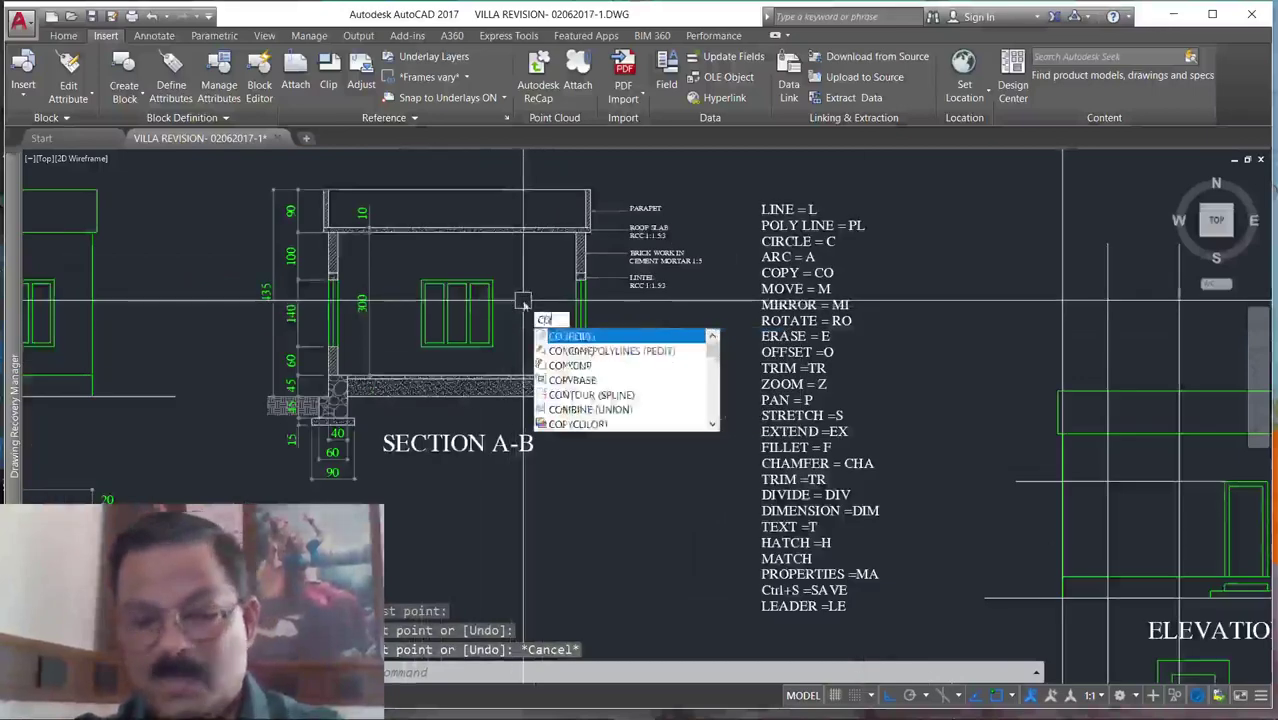
key(Return)
click(404, 263)
click(508, 365)
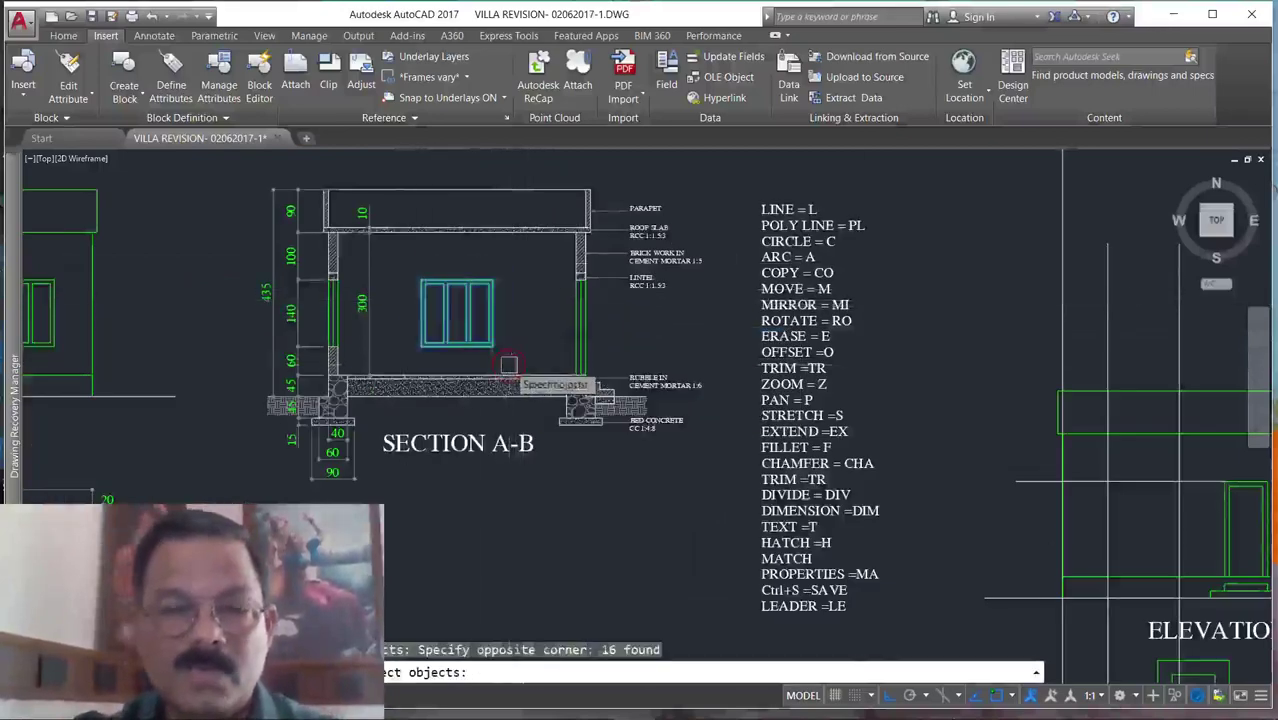
key(Return)
click(421, 281)
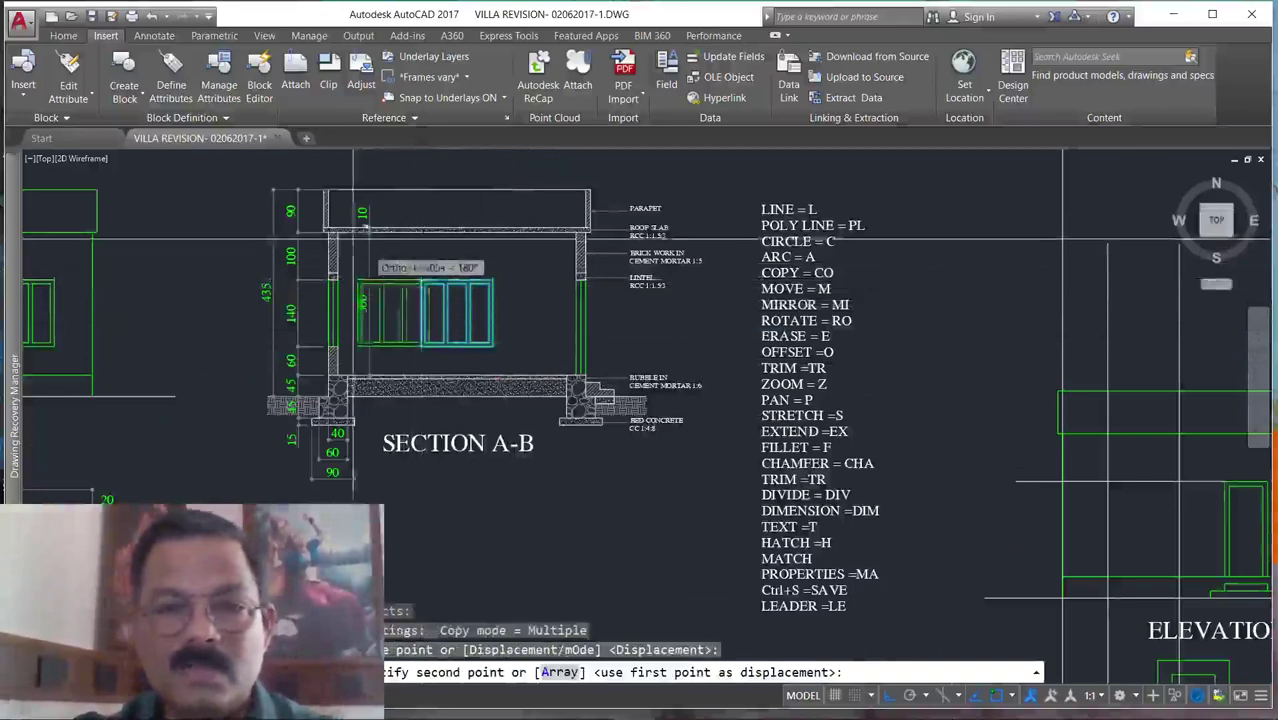
scroll(348, 251, down, 6)
scroll(545, 310, up, 6)
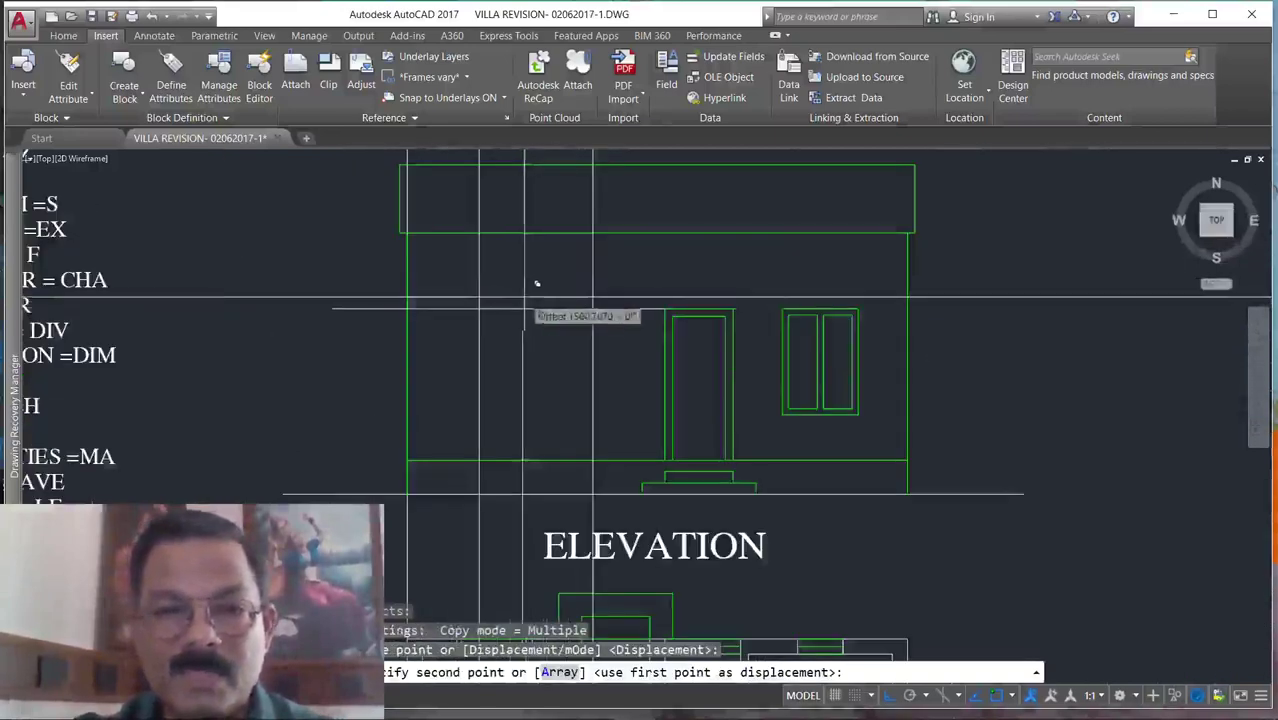
click(491, 297)
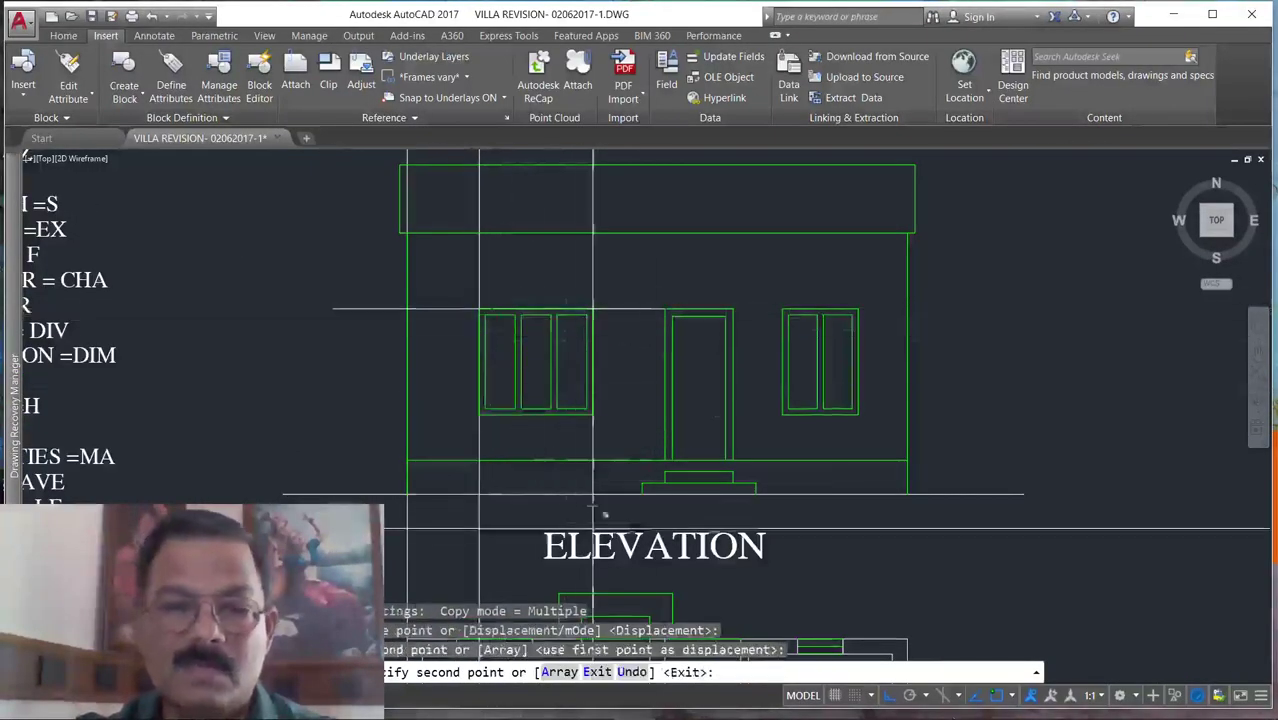
key(Escape)
Repeat the copy, select objects around the new left window, then cancel.
right_click(983, 455)
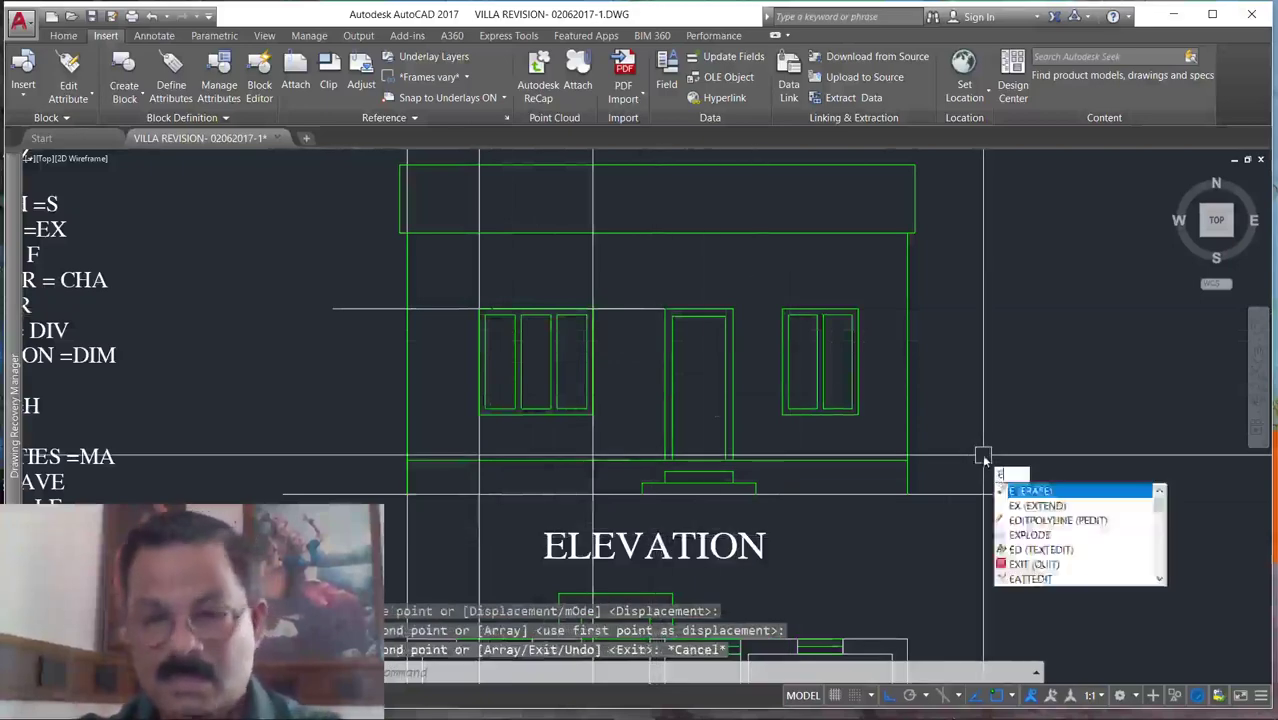
click(1030, 489)
click(608, 431)
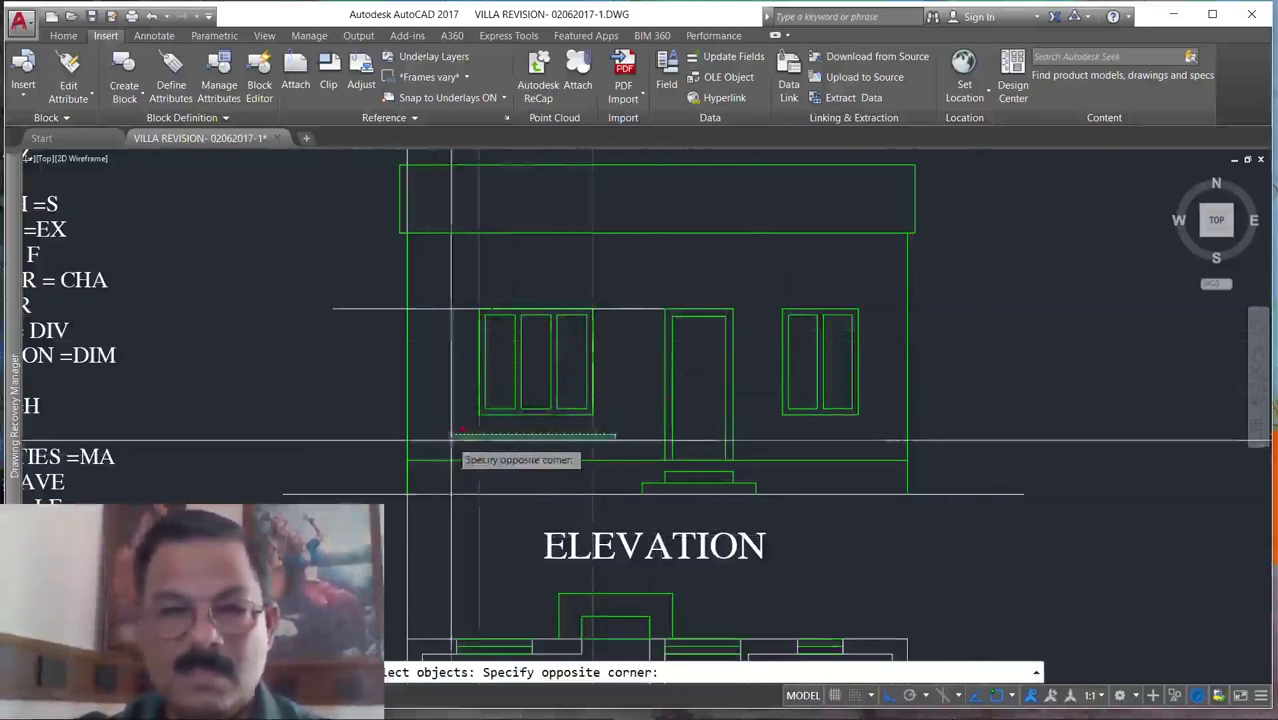
click(457, 330)
scroll(600, 480, down, 3)
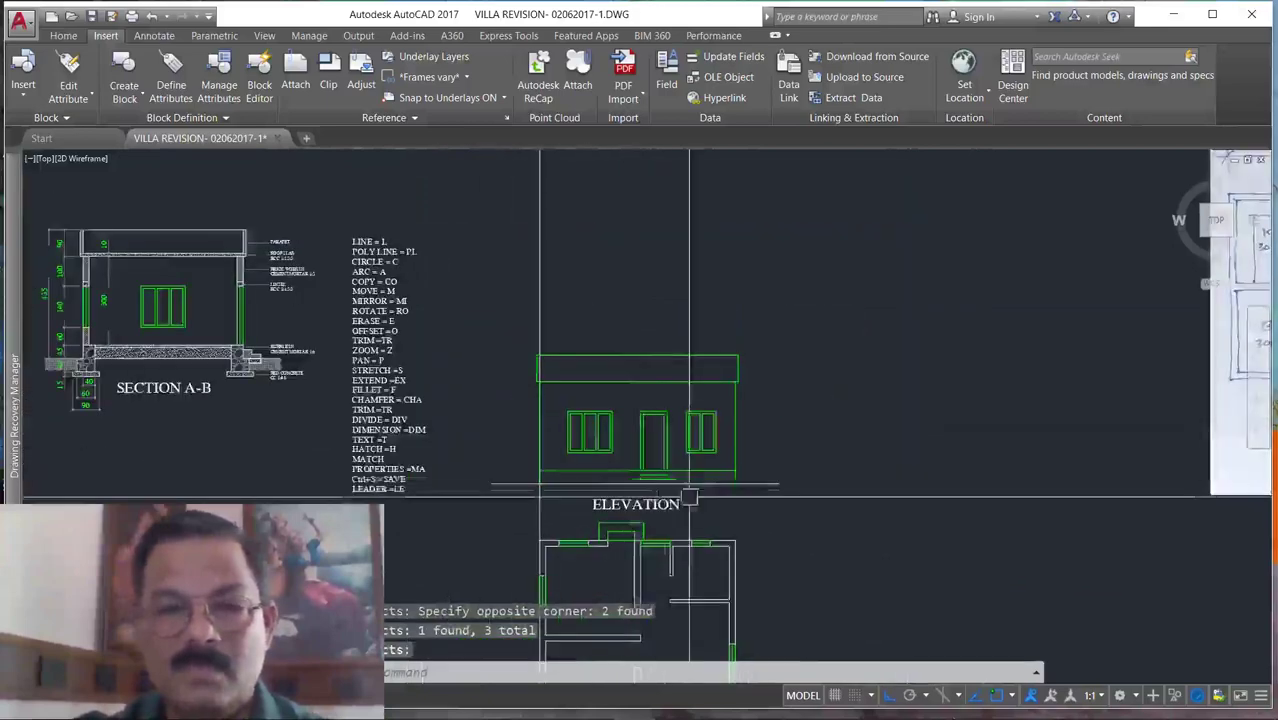
scroll(616, 512, up, 2)
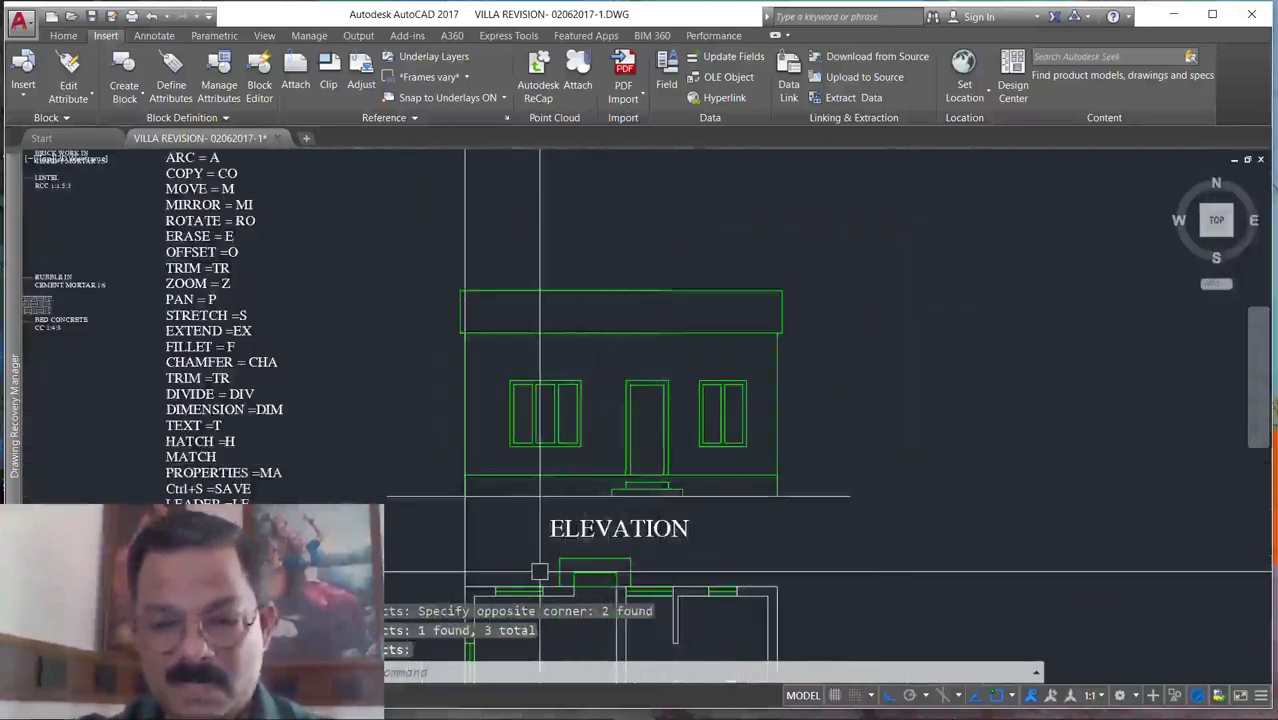
click(556, 248)
click(414, 280)
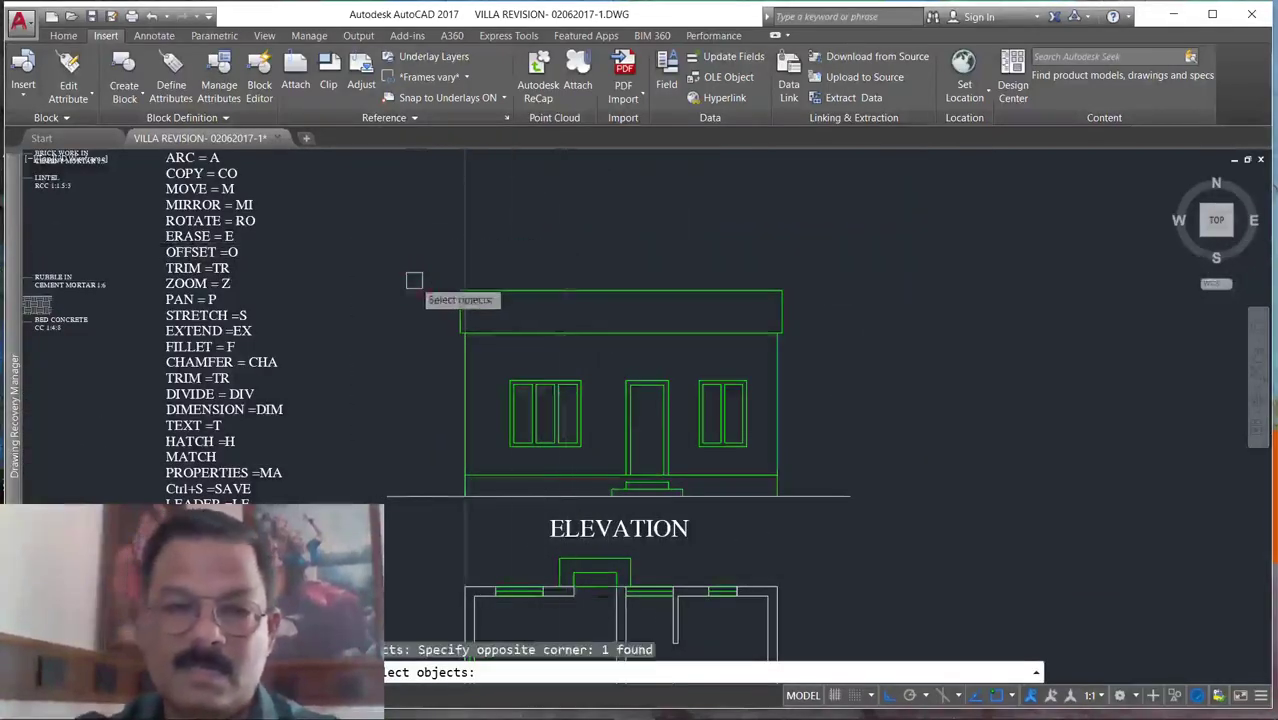
key(Escape)
scroll(704, 265, down, 4)
scroll(675, 308, up, 2)
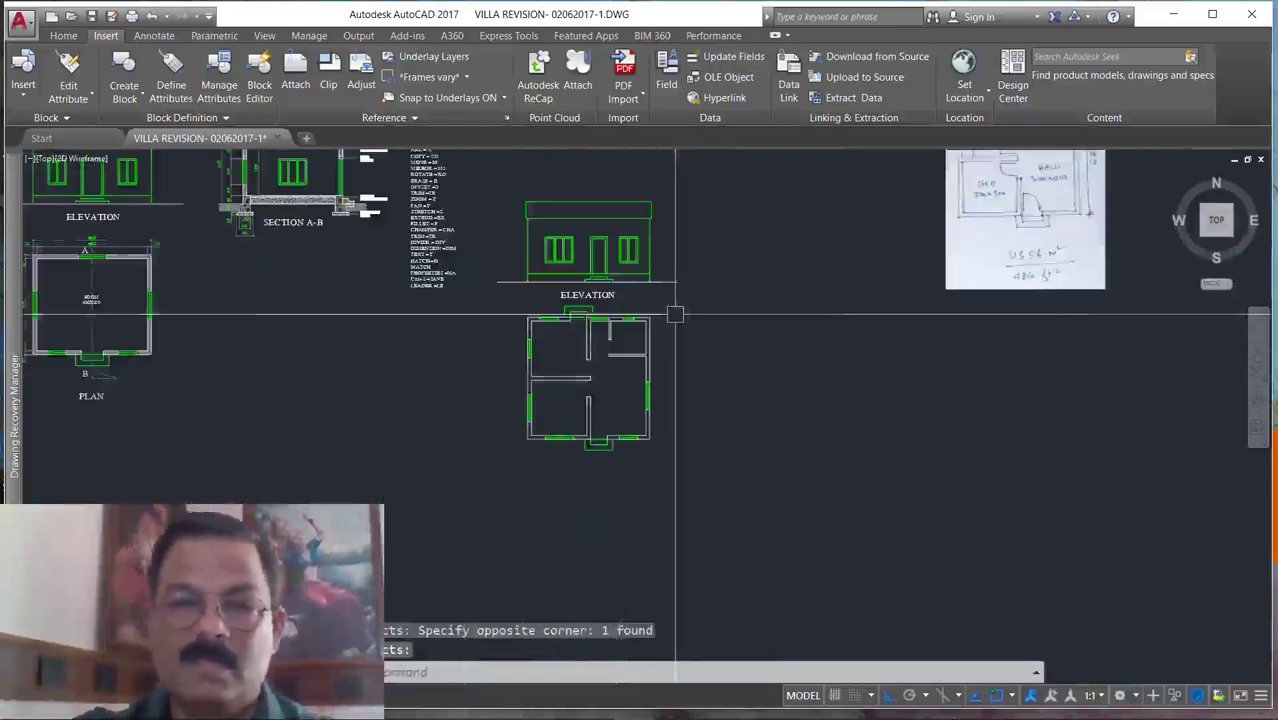
Copy the whole floor plan under the elevation and place it to the right.
key(Escape)
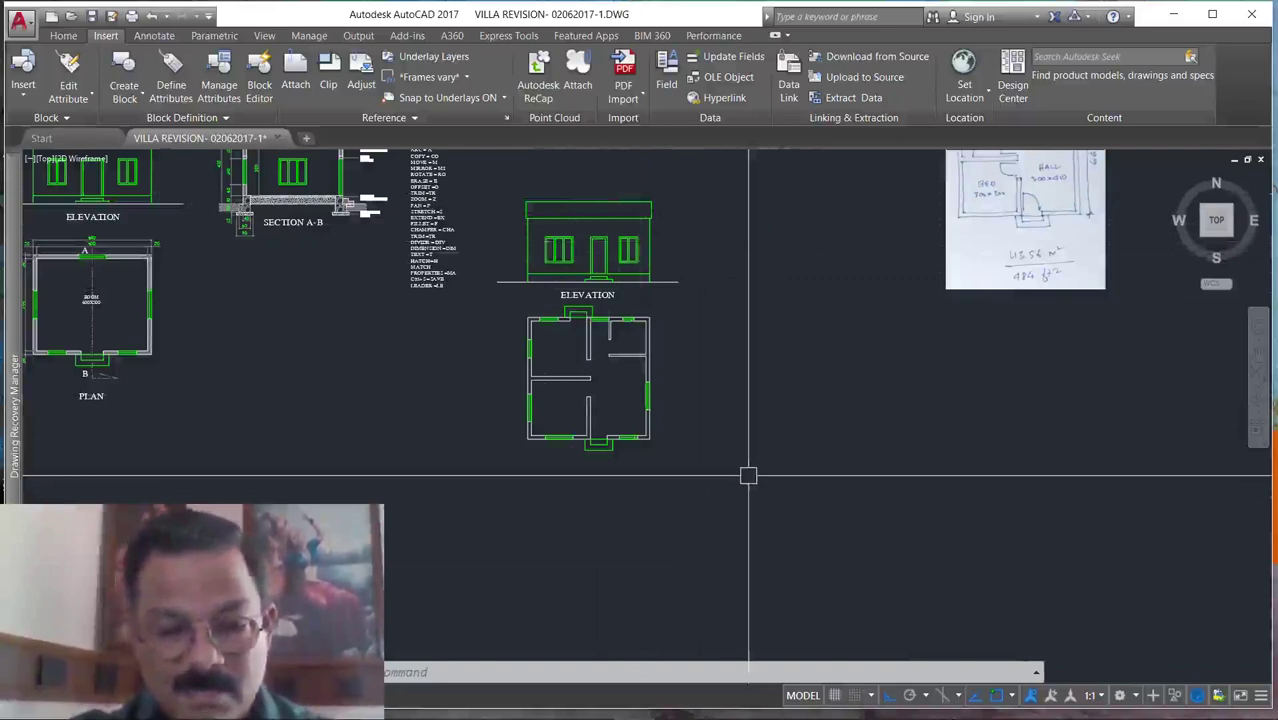
text(o)
key(Return)
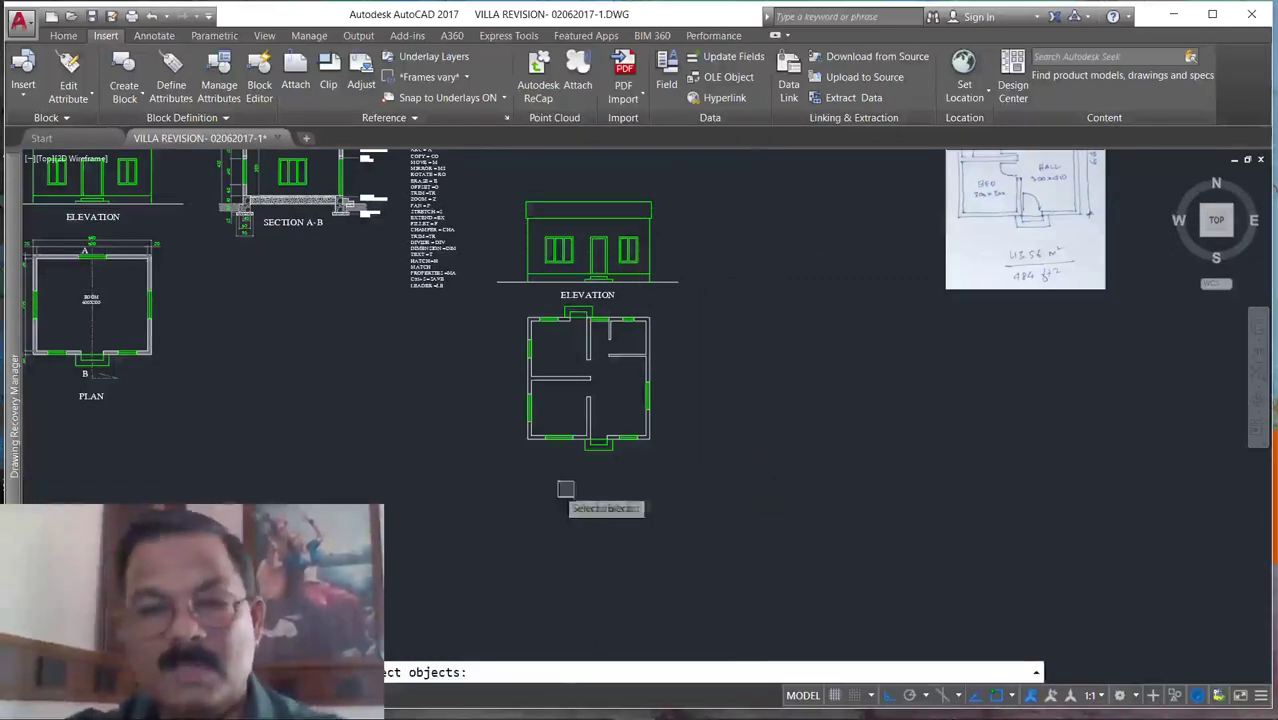
click(528, 470)
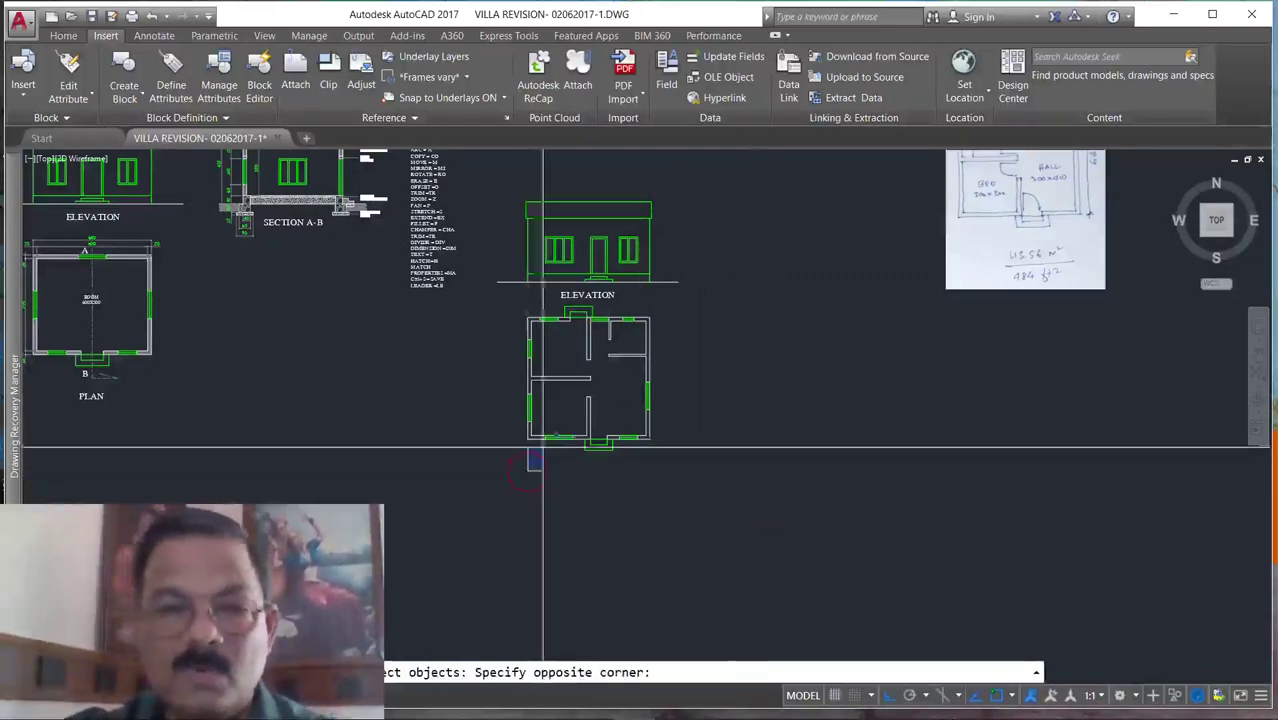
click(747, 290)
key(Return)
click(474, 482)
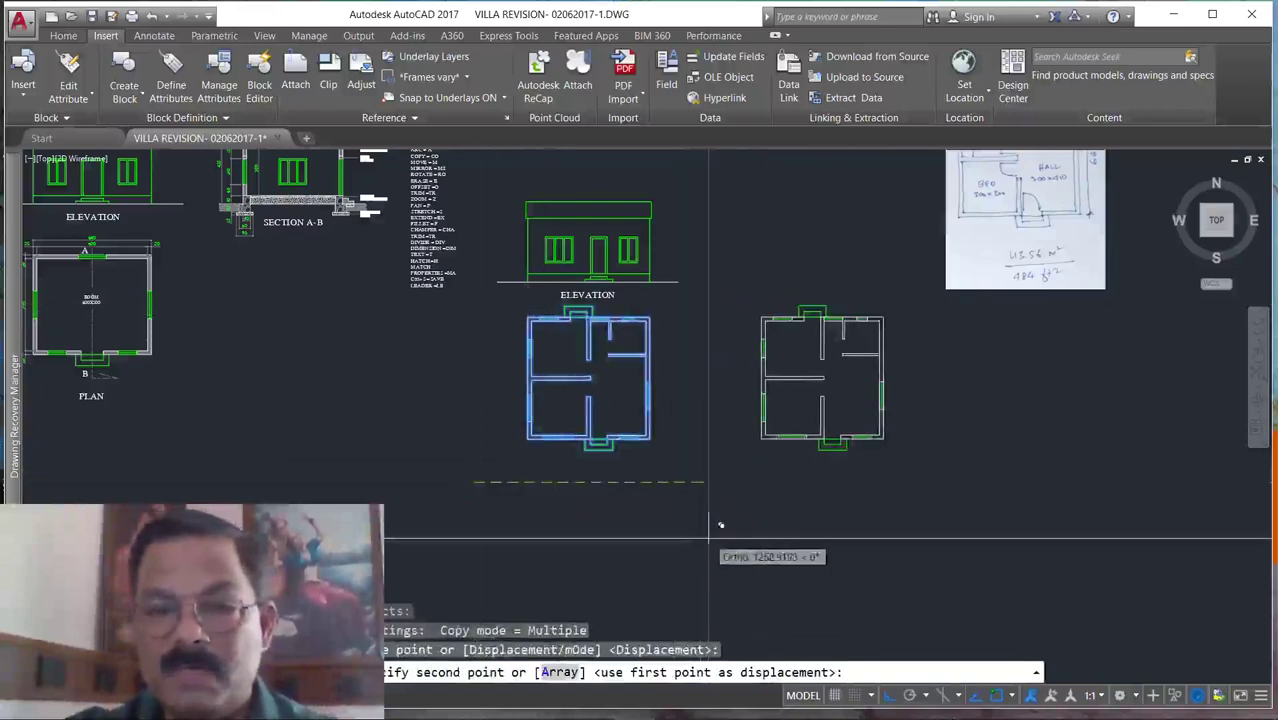
click(701, 528)
key(Escape)
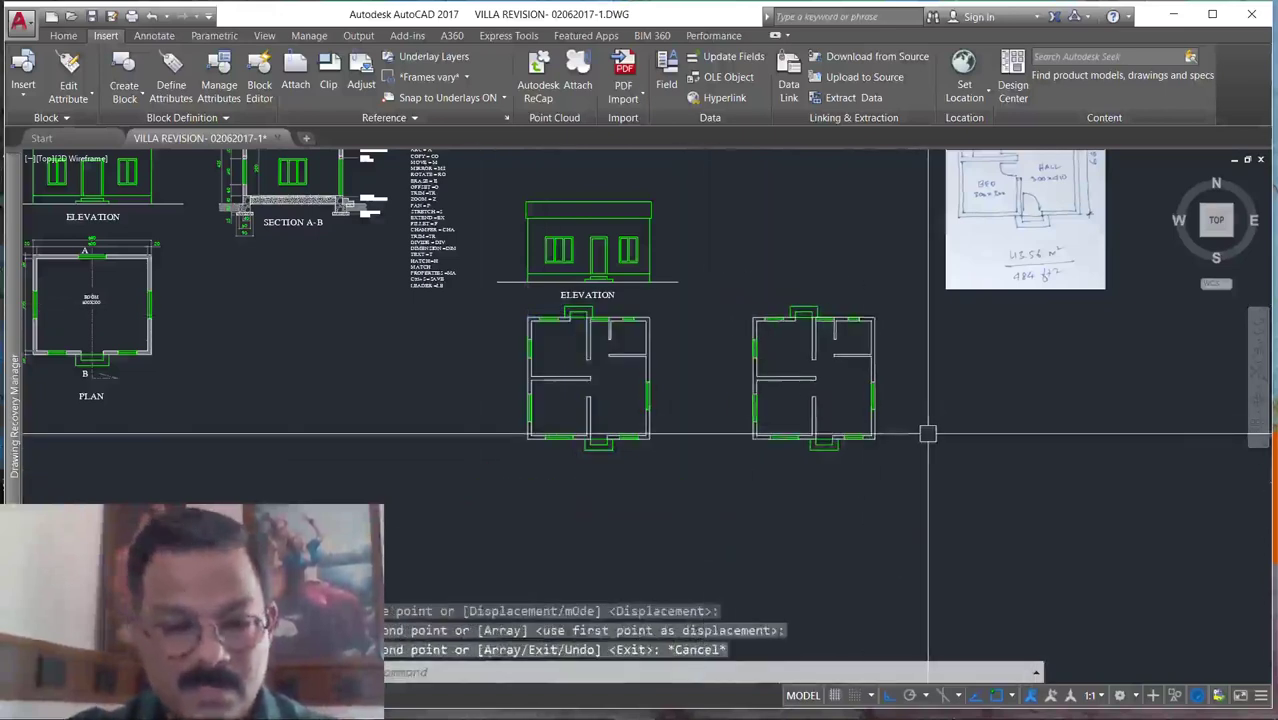
text(ro)
key(Return)
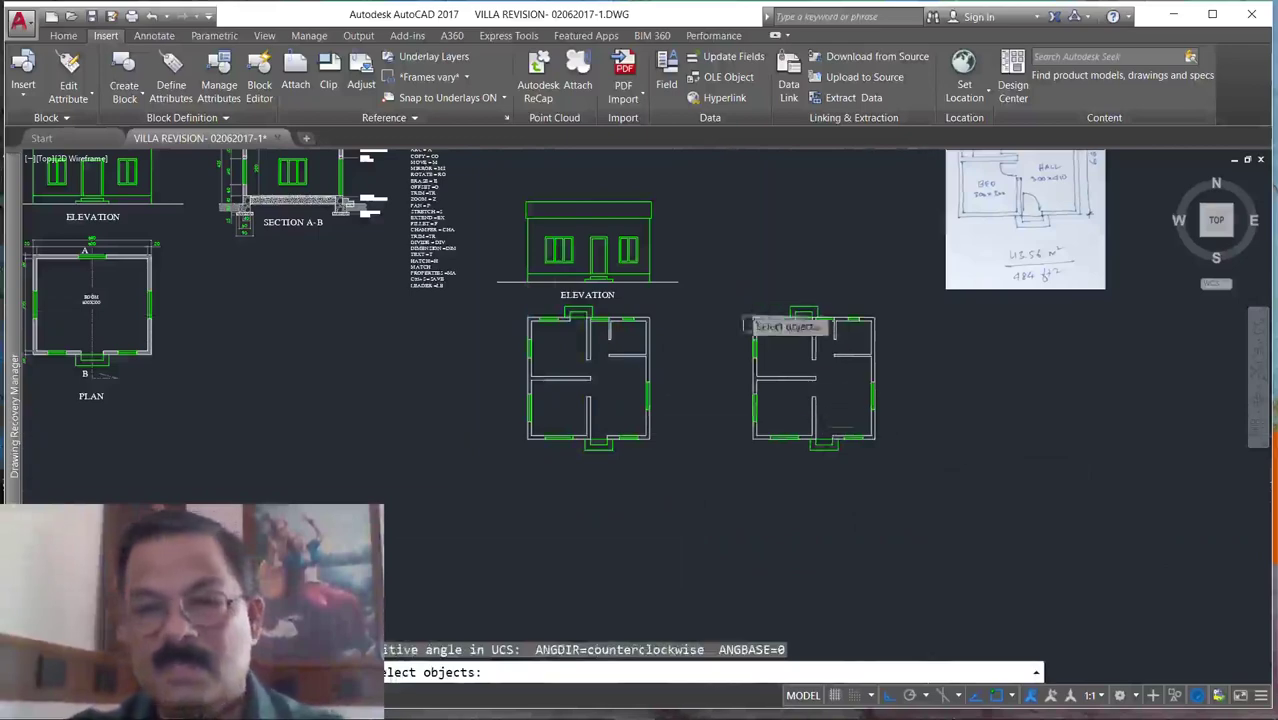
Rotate the copied floor plan 90° about a point on it.
click(739, 275)
click(913, 499)
key(Return)
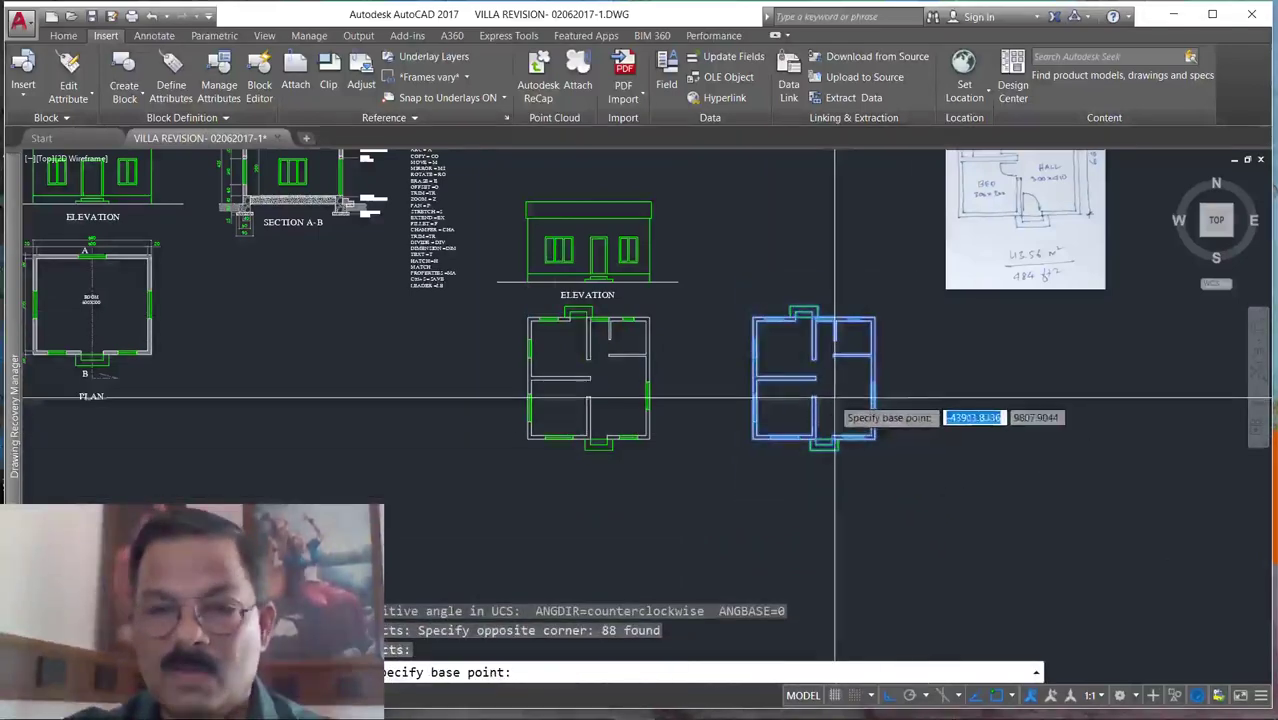
click(832, 403)
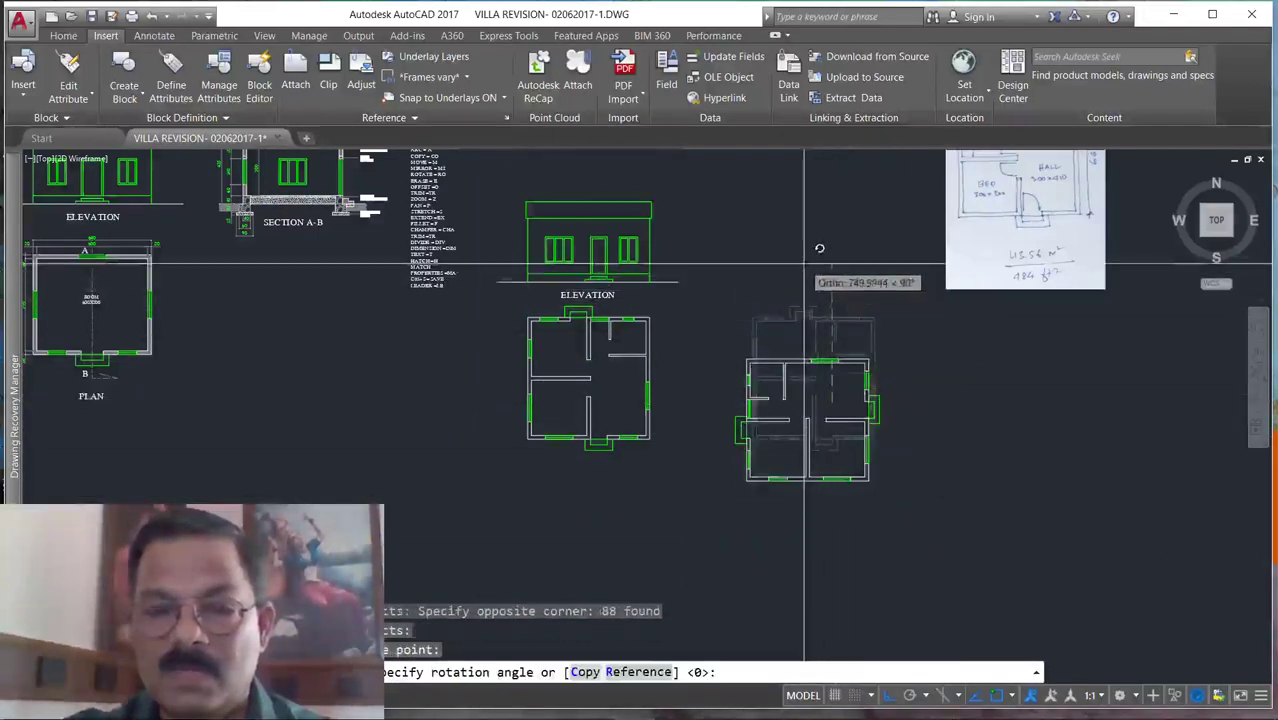
click(804, 263)
key(Escape)
scroll(770, 490, up, 3)
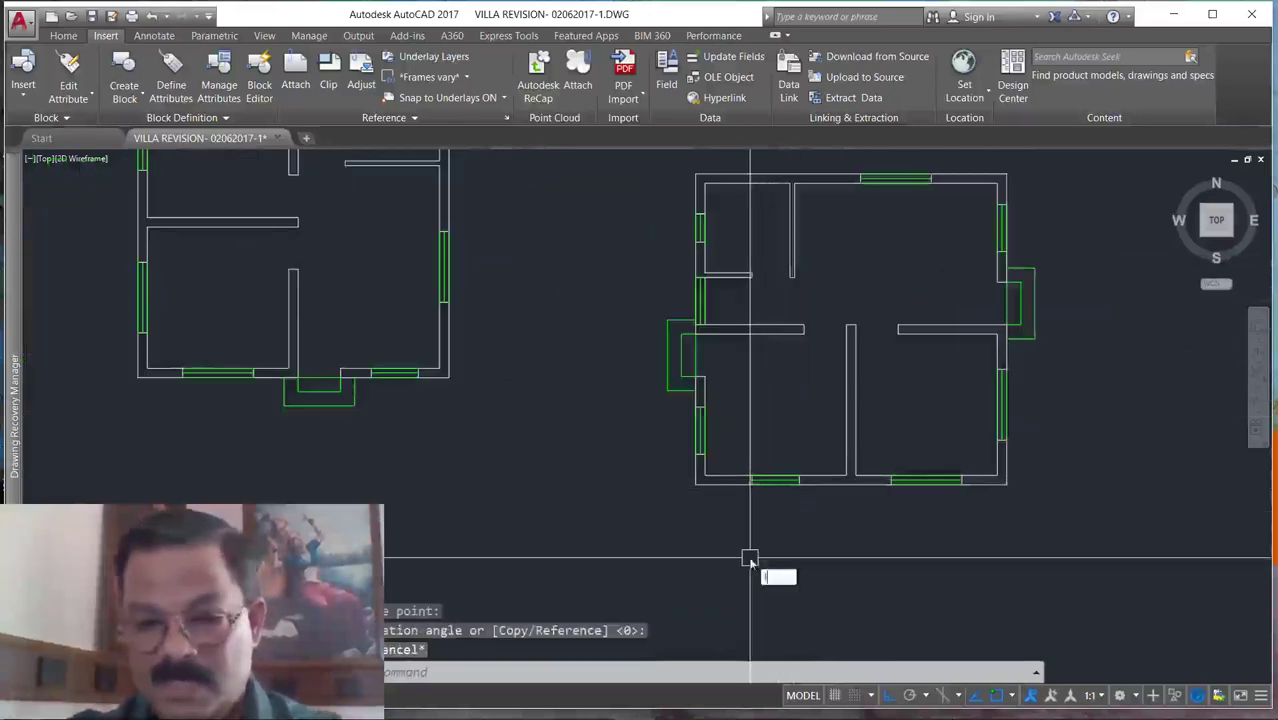
Draw a horizontal cutting line across the copied plan.
text(l)
key(Return)
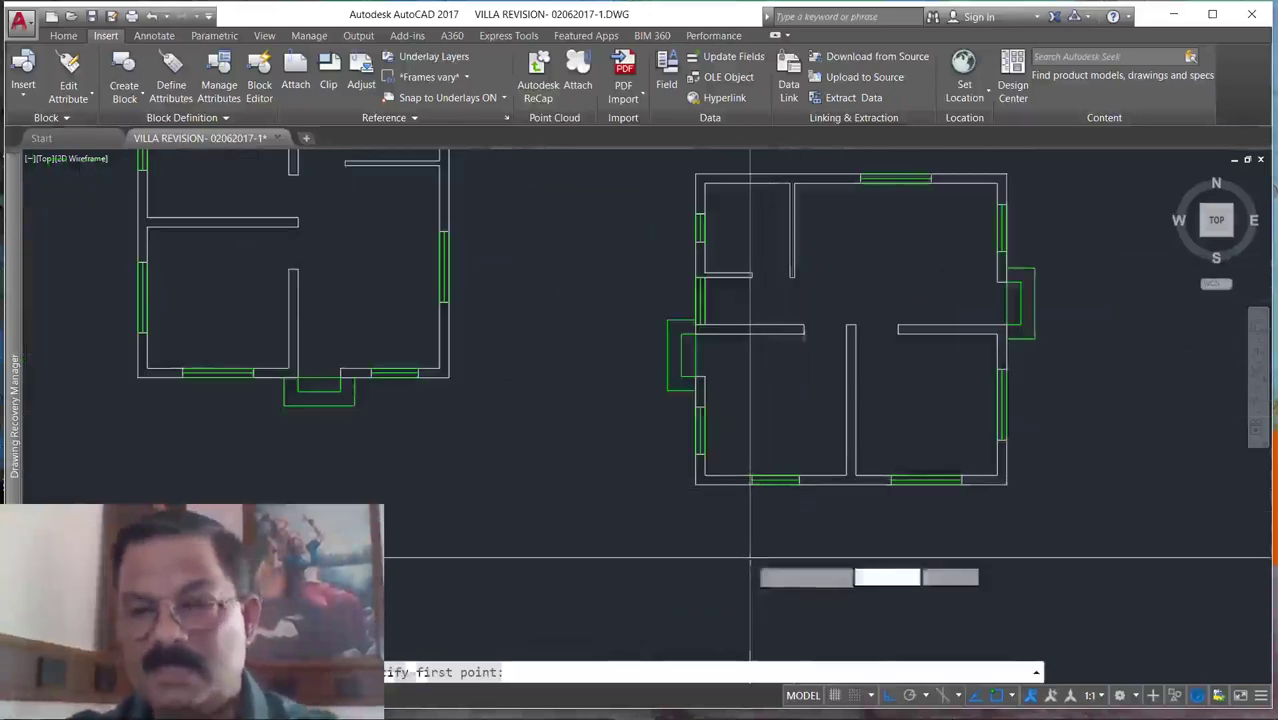
click(1109, 303)
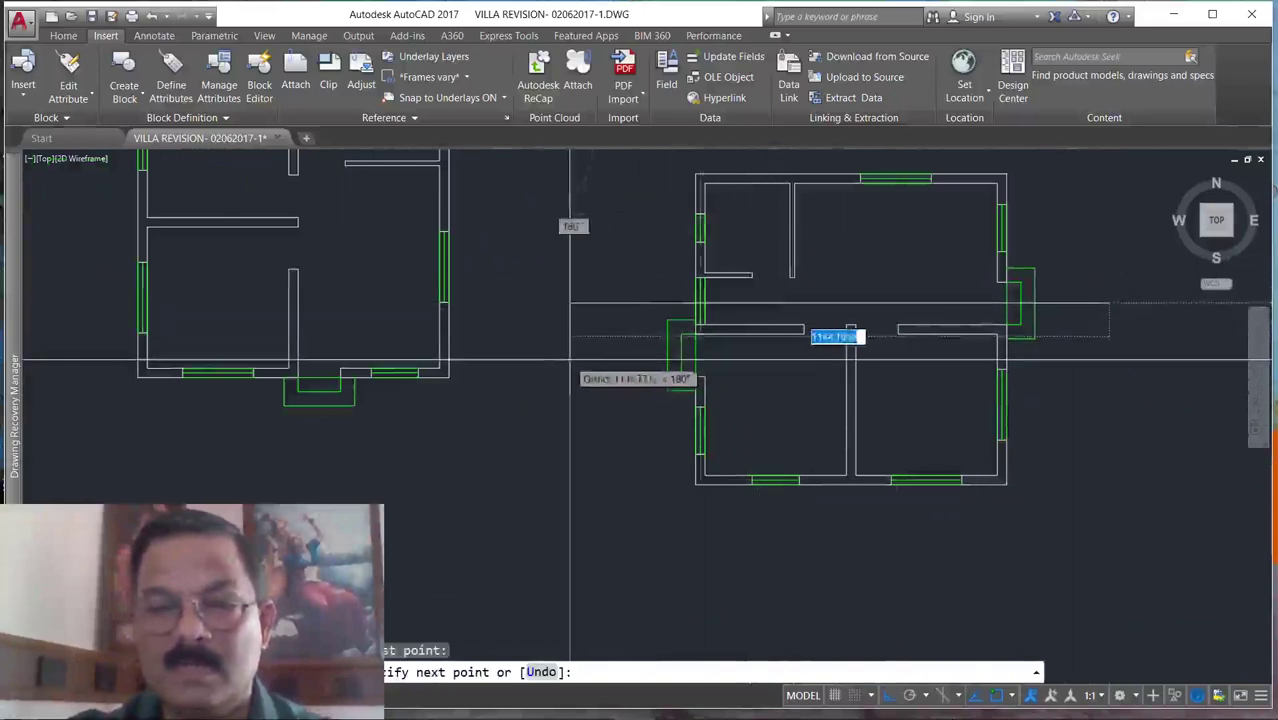
click(555, 303)
key(Escape)
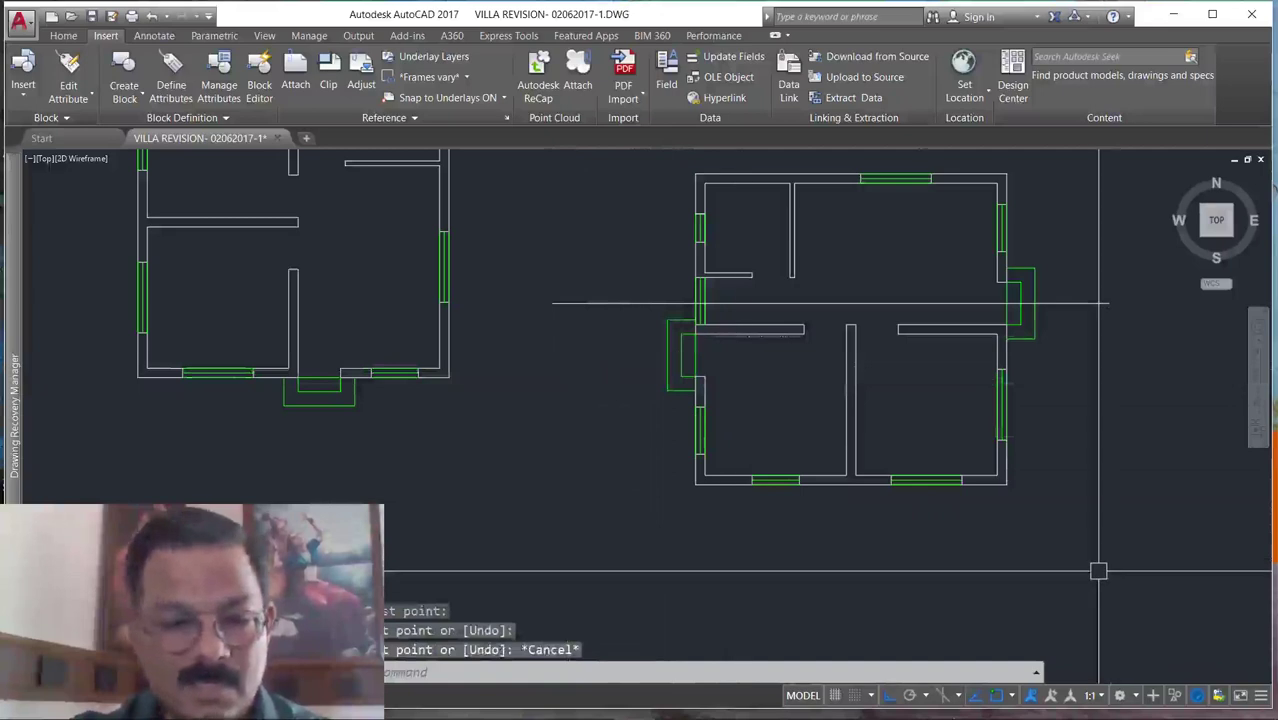
Trim the walls crossing below the horizontal line.
text(T)
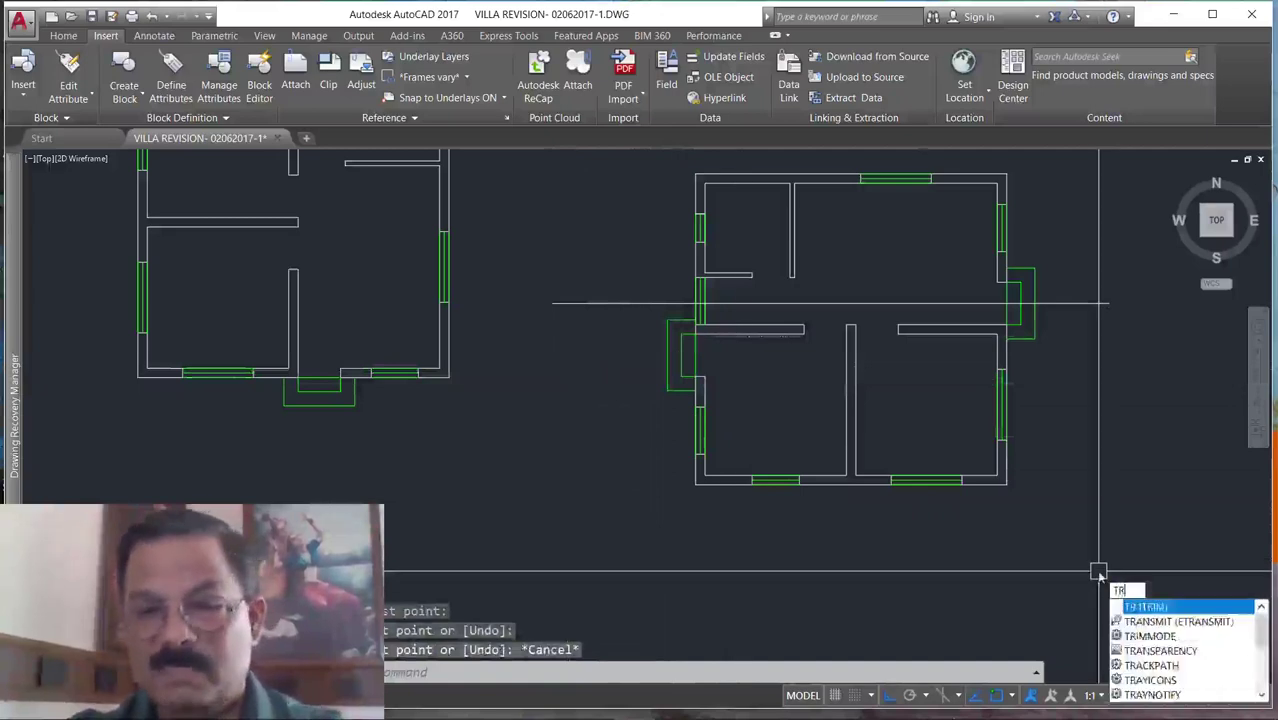
text(R)
key(Return)
click(979, 301)
key(Return)
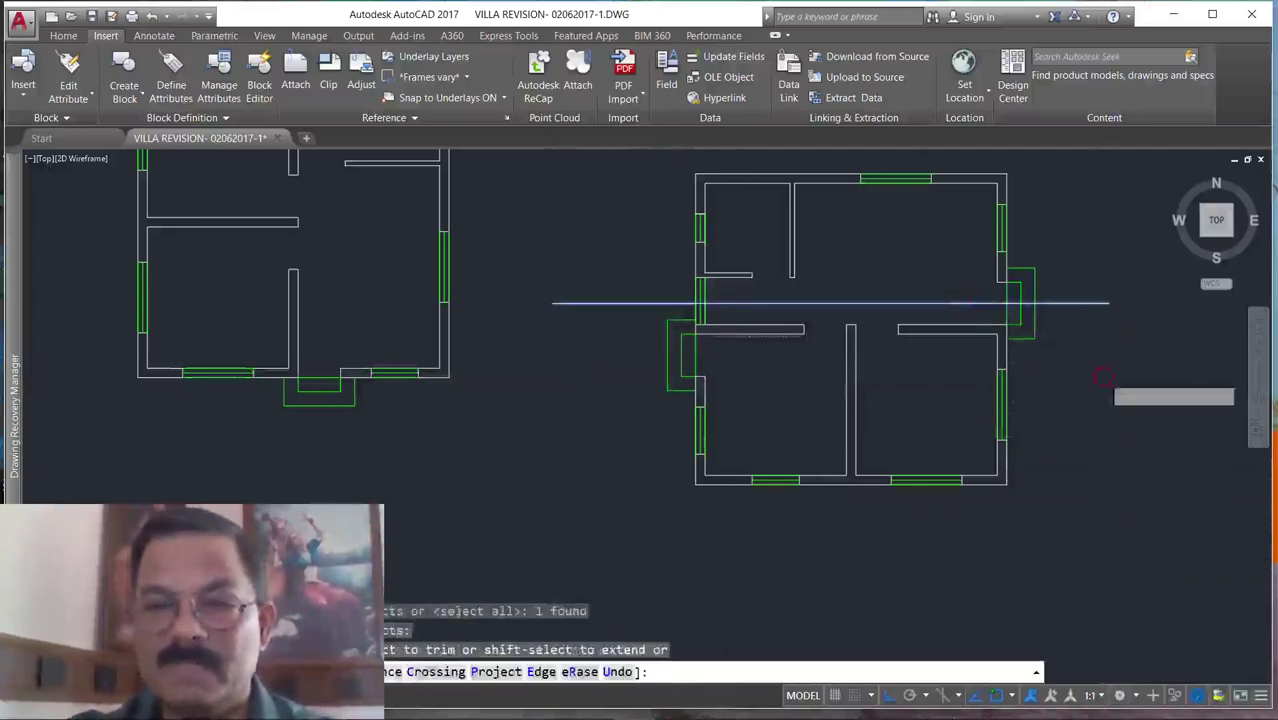
click(1027, 376)
click(652, 316)
key(Escape)
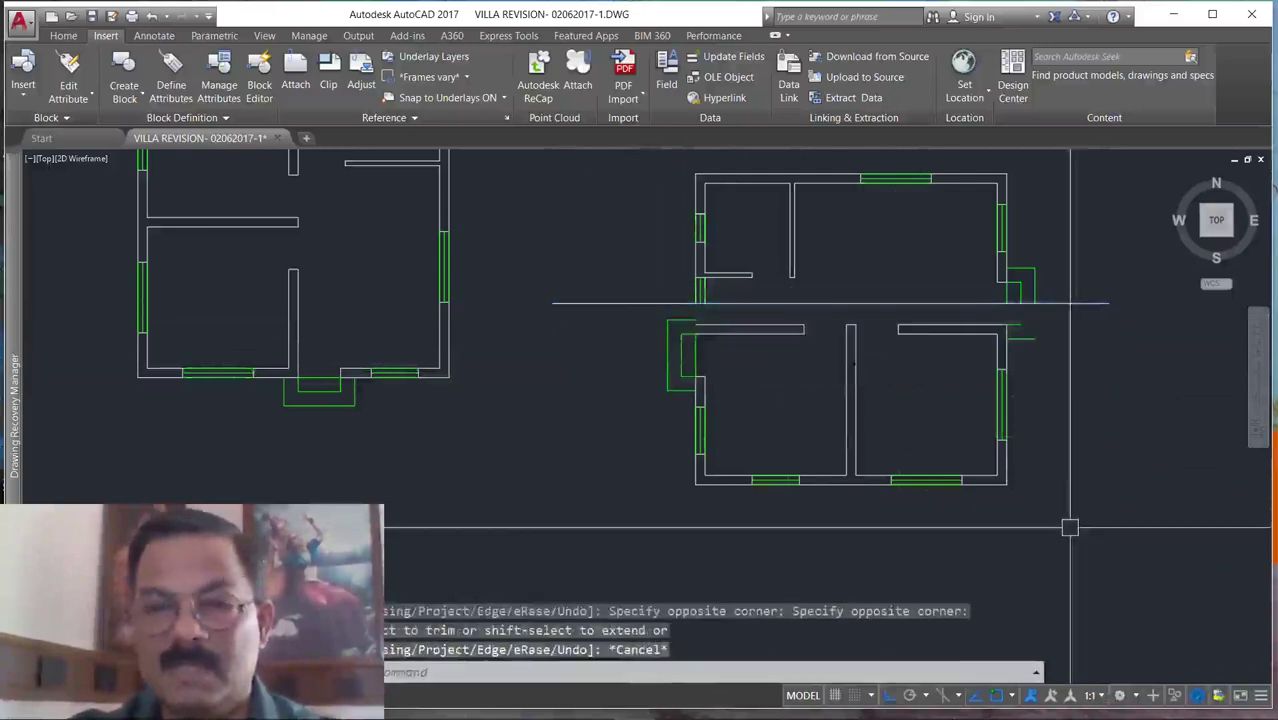
Erase the 47 wall pieces below the cutting line.
text(e)
key(Return)
click(1104, 547)
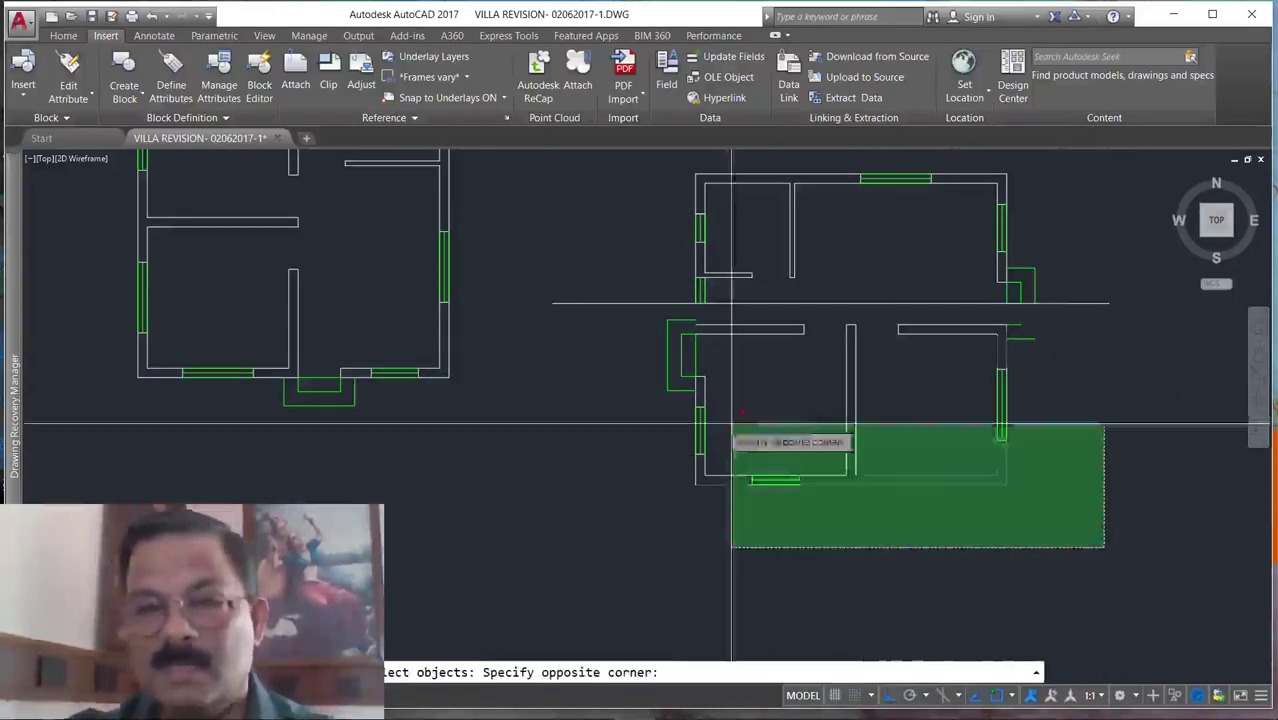
click(641, 310)
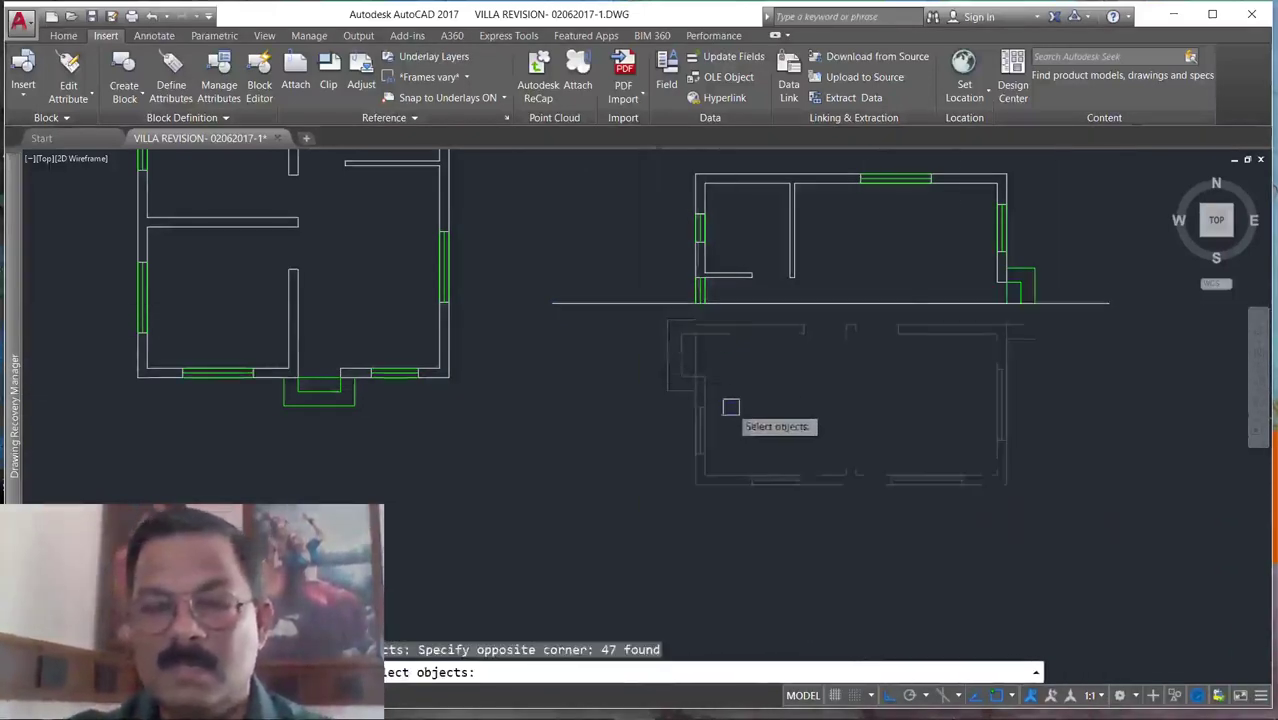
key(Return)
scroll(813, 485, down, 5)
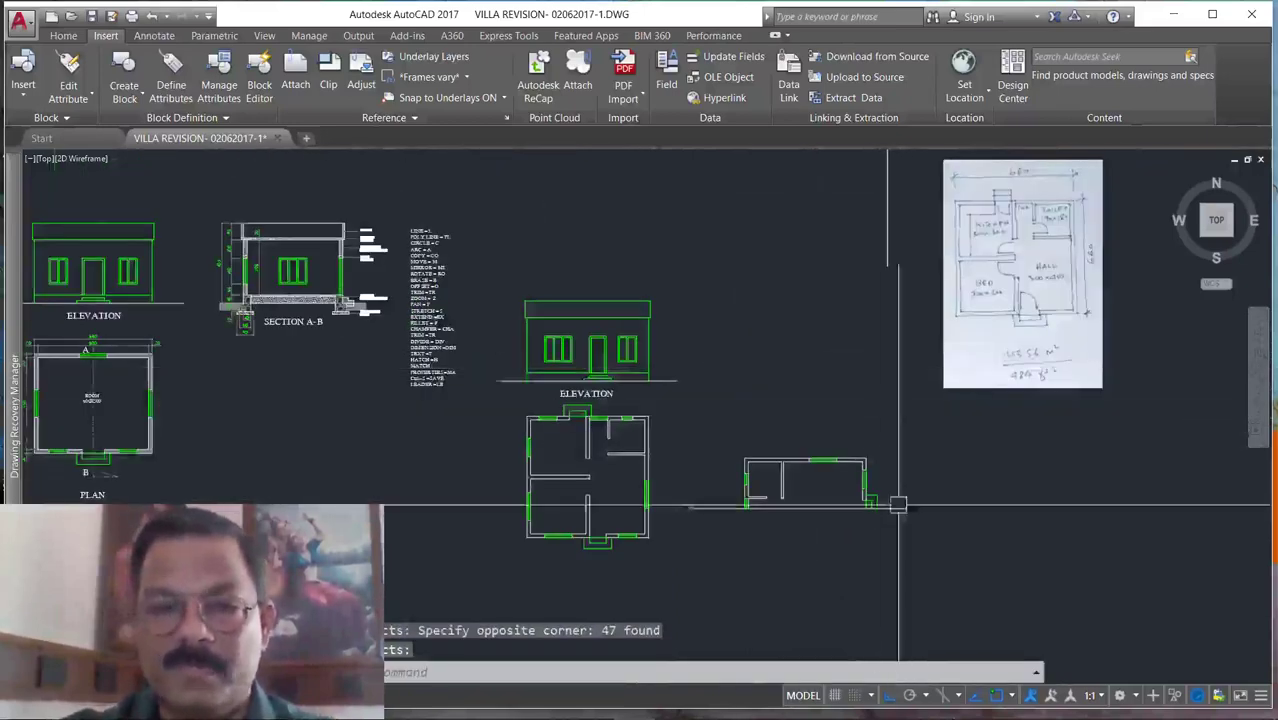
Begin moving the new plan's lines, then abandon the move.
scroll(898, 505, up, 2)
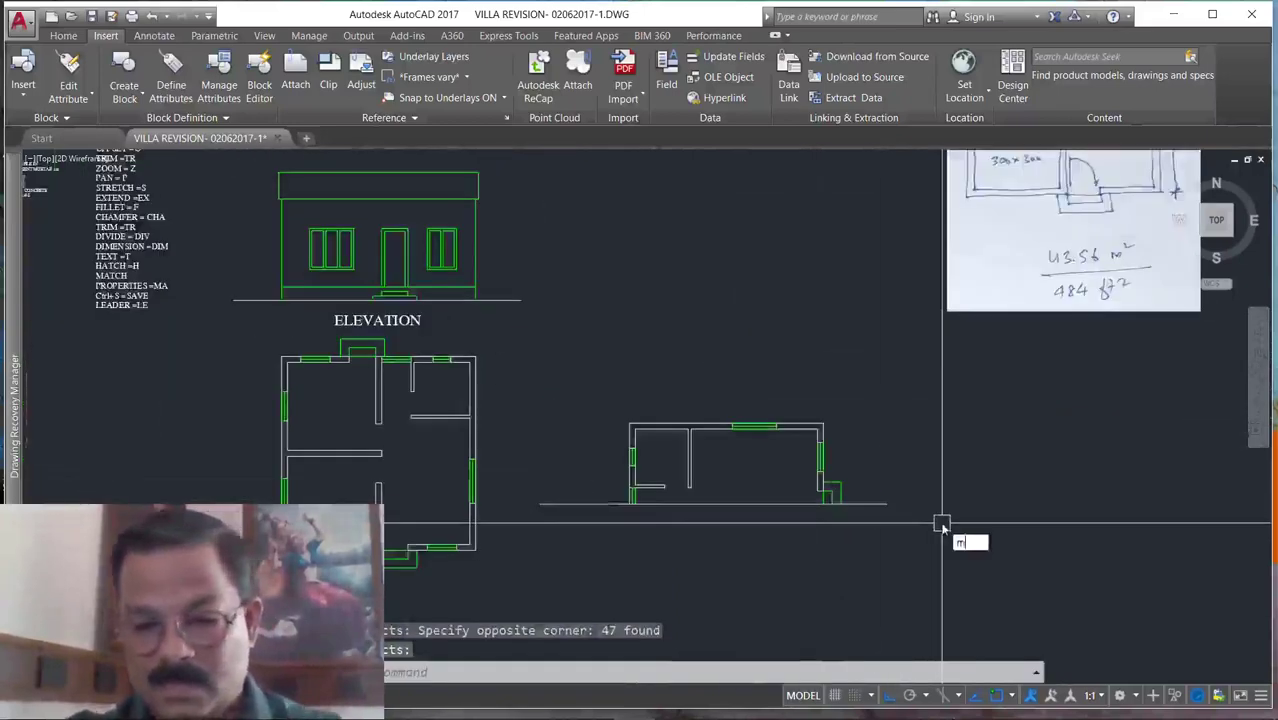
key(Return)
click(572, 557)
key(Return)
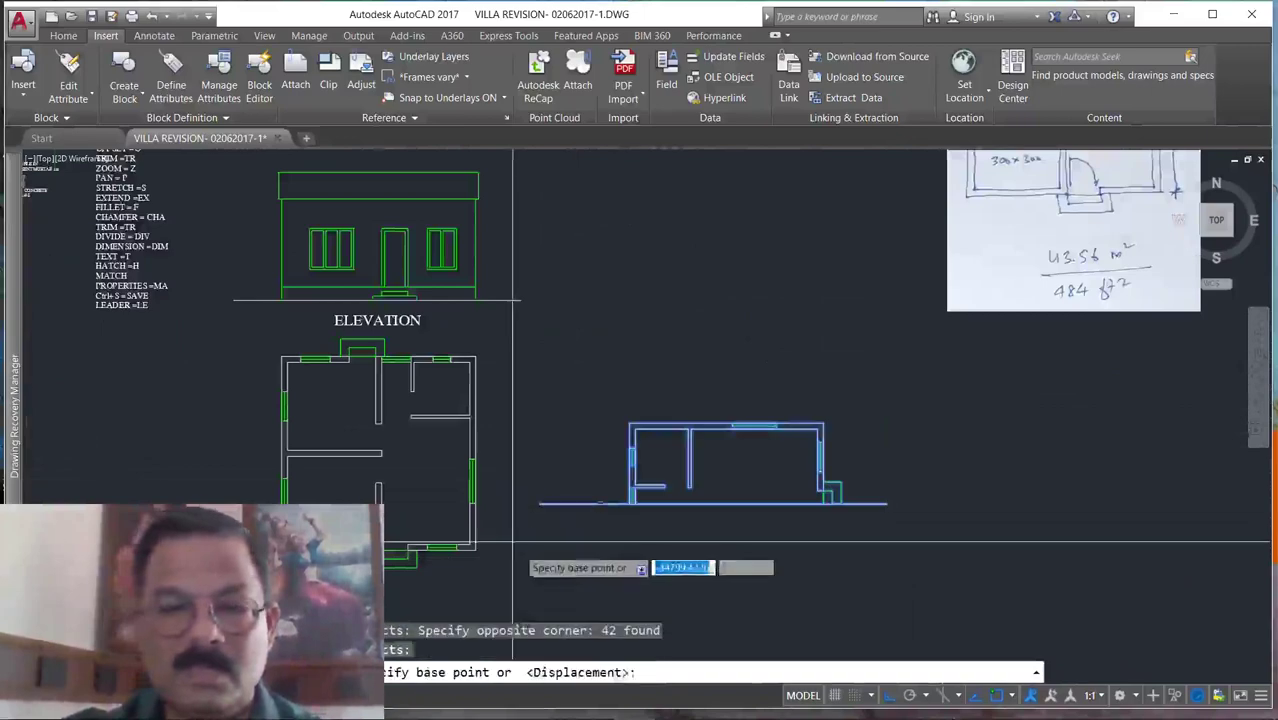
click(524, 580)
key(Escape)
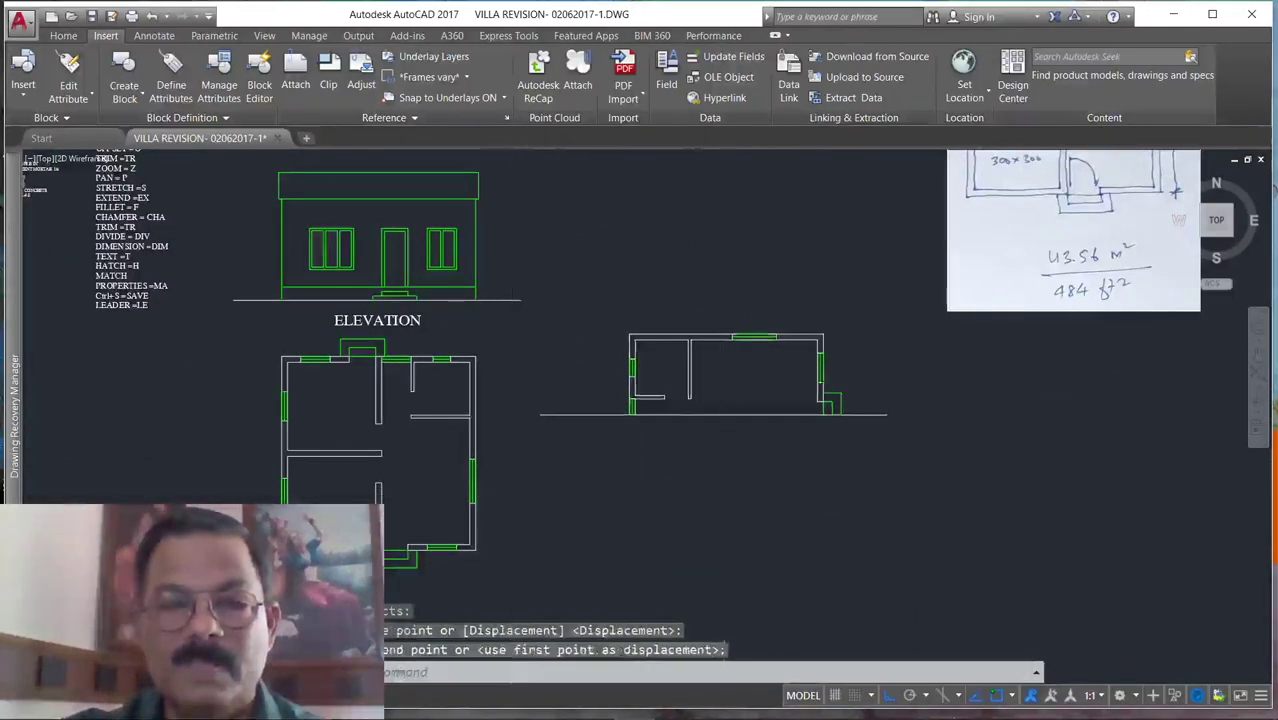
Copy the elevation's ground line horizontally to the right, above the new plan.
scroll(705, 371, down, 4)
scroll(690, 400, up, 3)
scroll(660, 447, down, 2)
scroll(660, 447, up, 2)
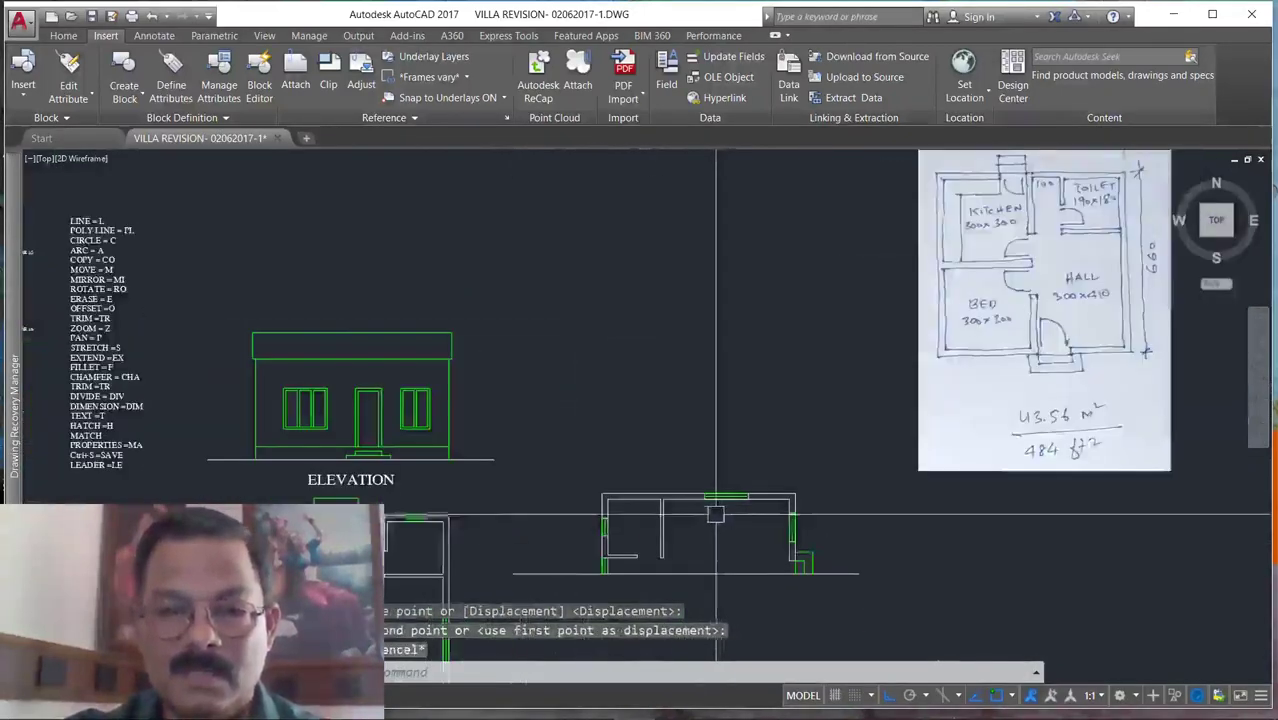
text(co)
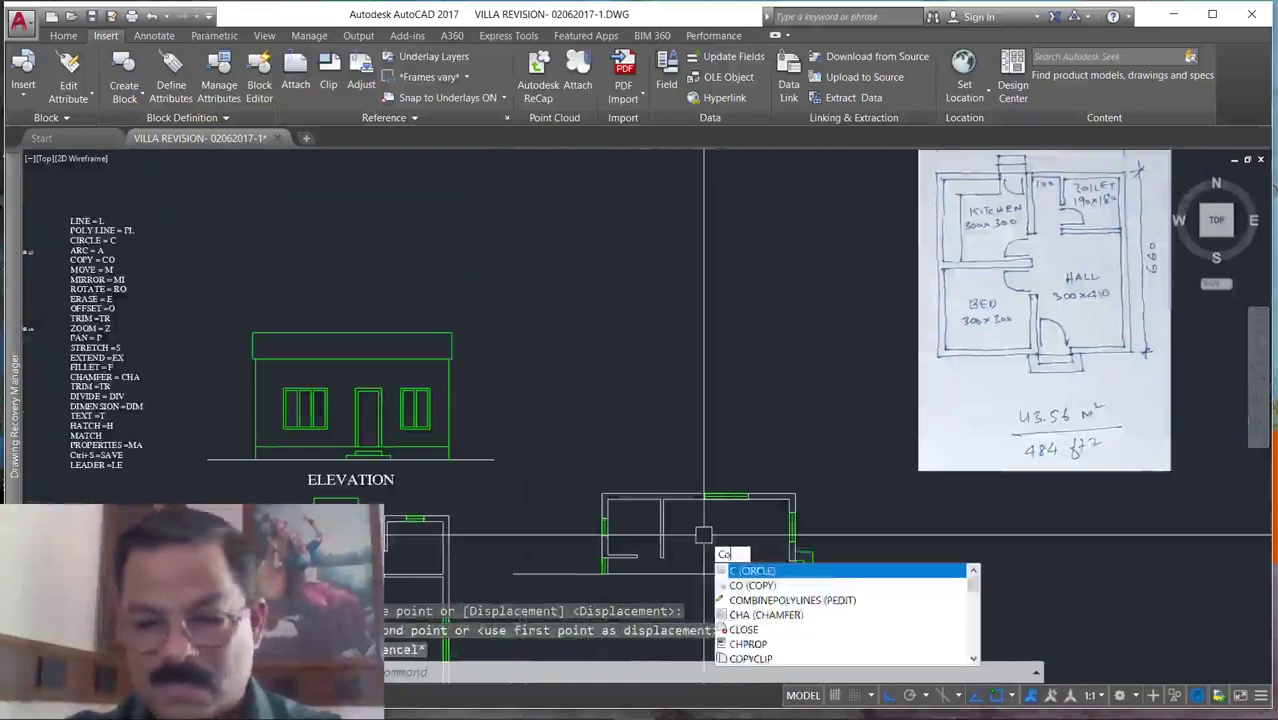
key(Return)
key(Return)
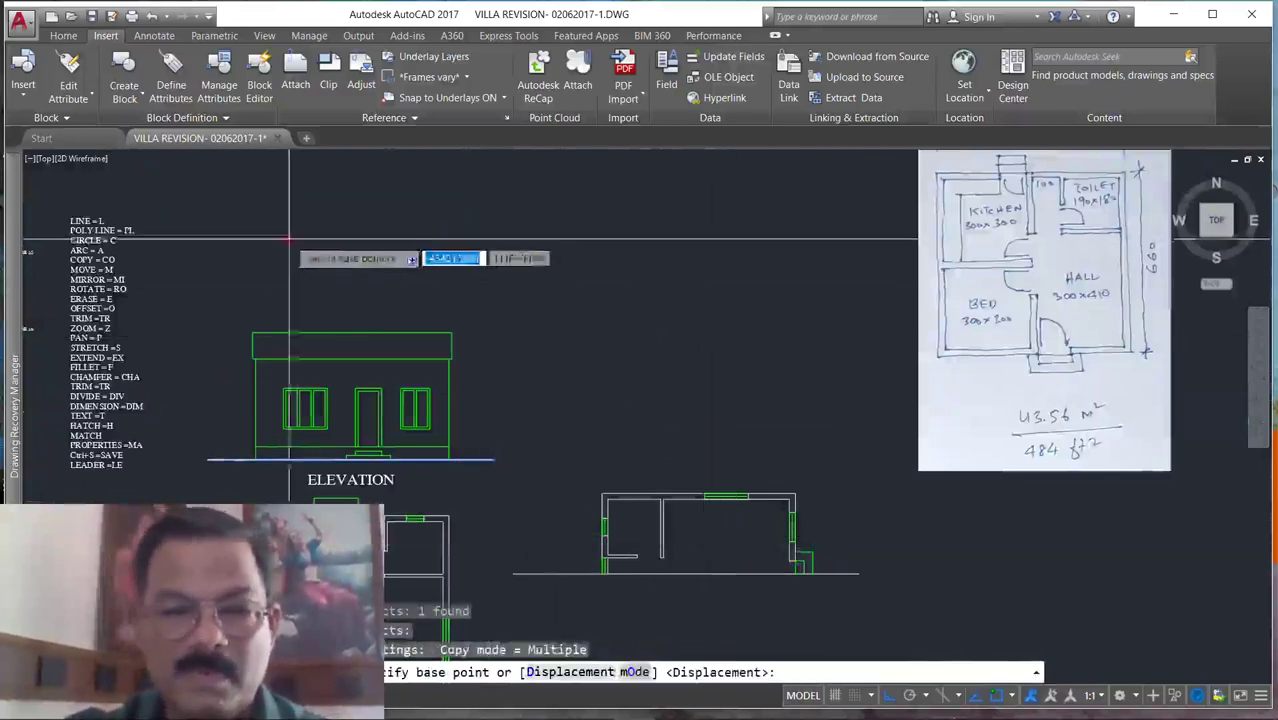
click(288, 238)
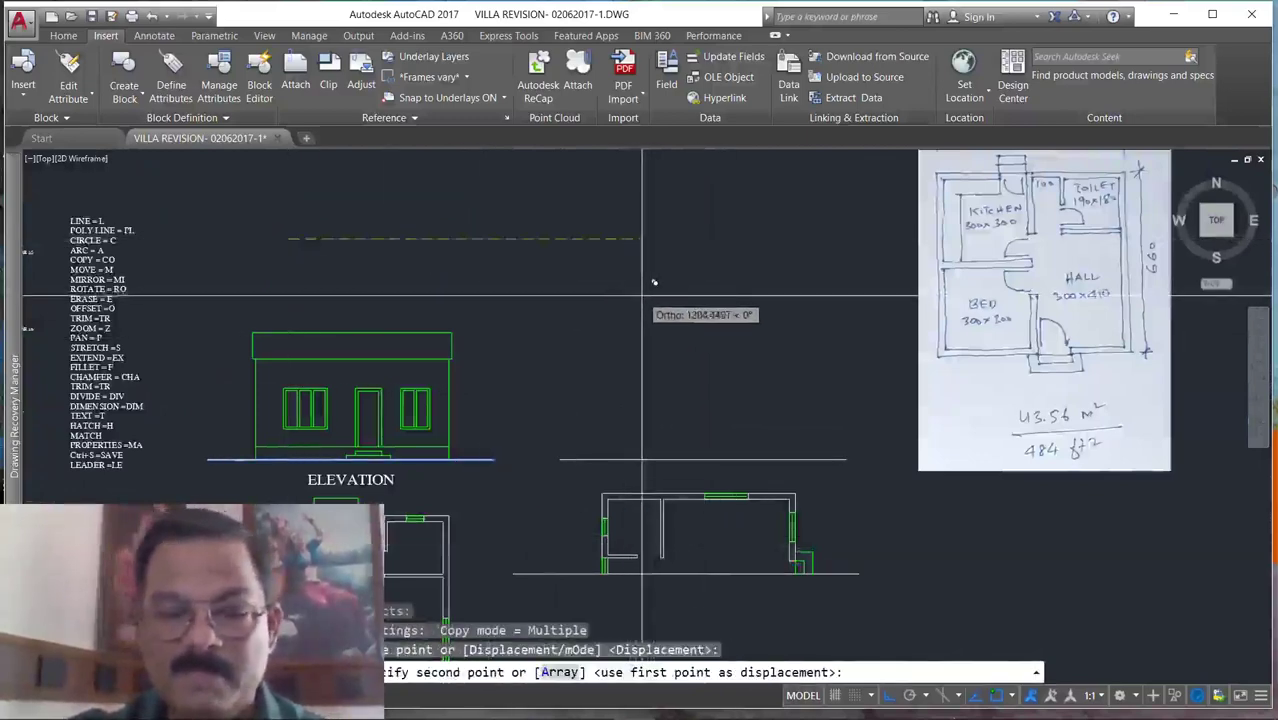
click(642, 295)
key(Escape)
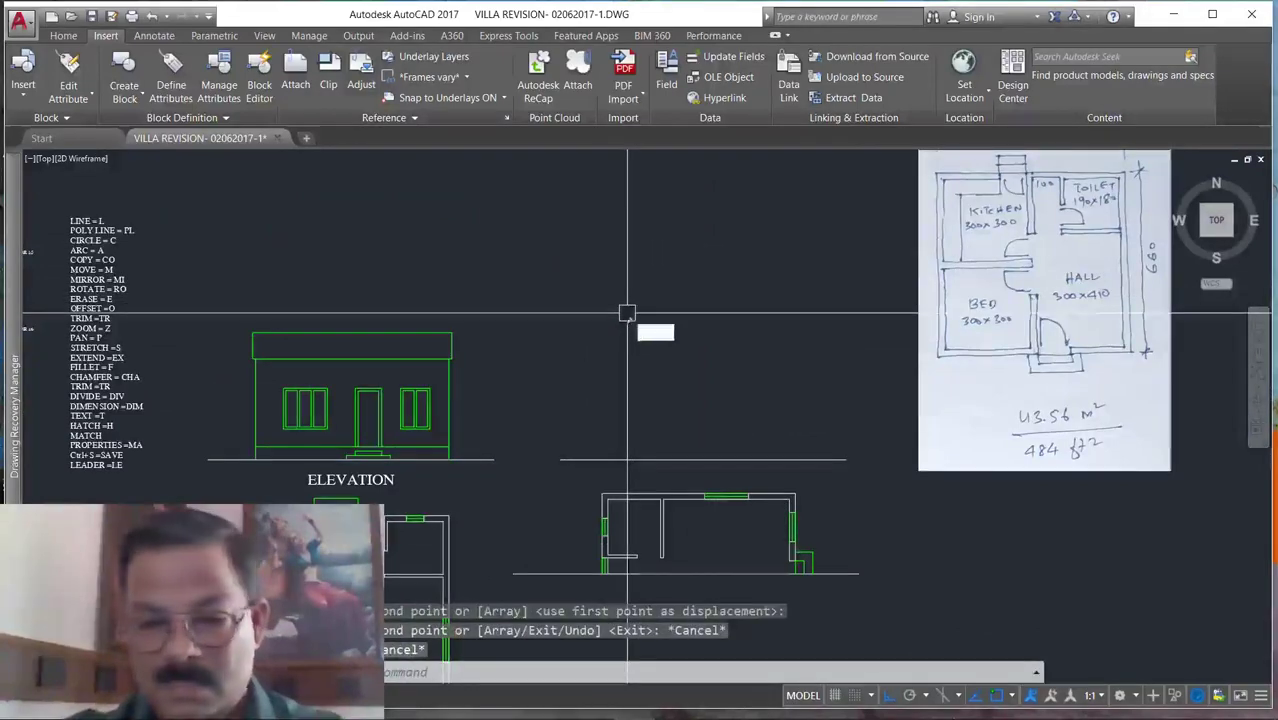
Draw a vertical line rising from the new plan's corner.
text(l)
key(Return)
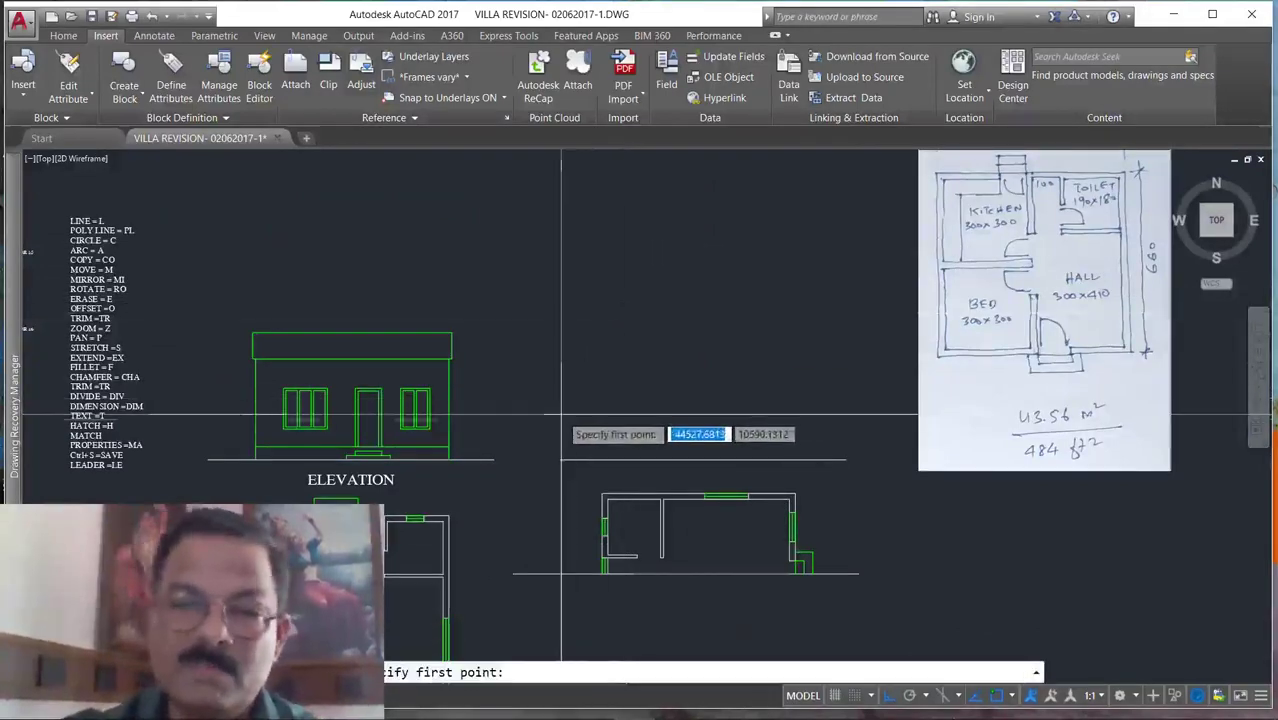
click(602, 492)
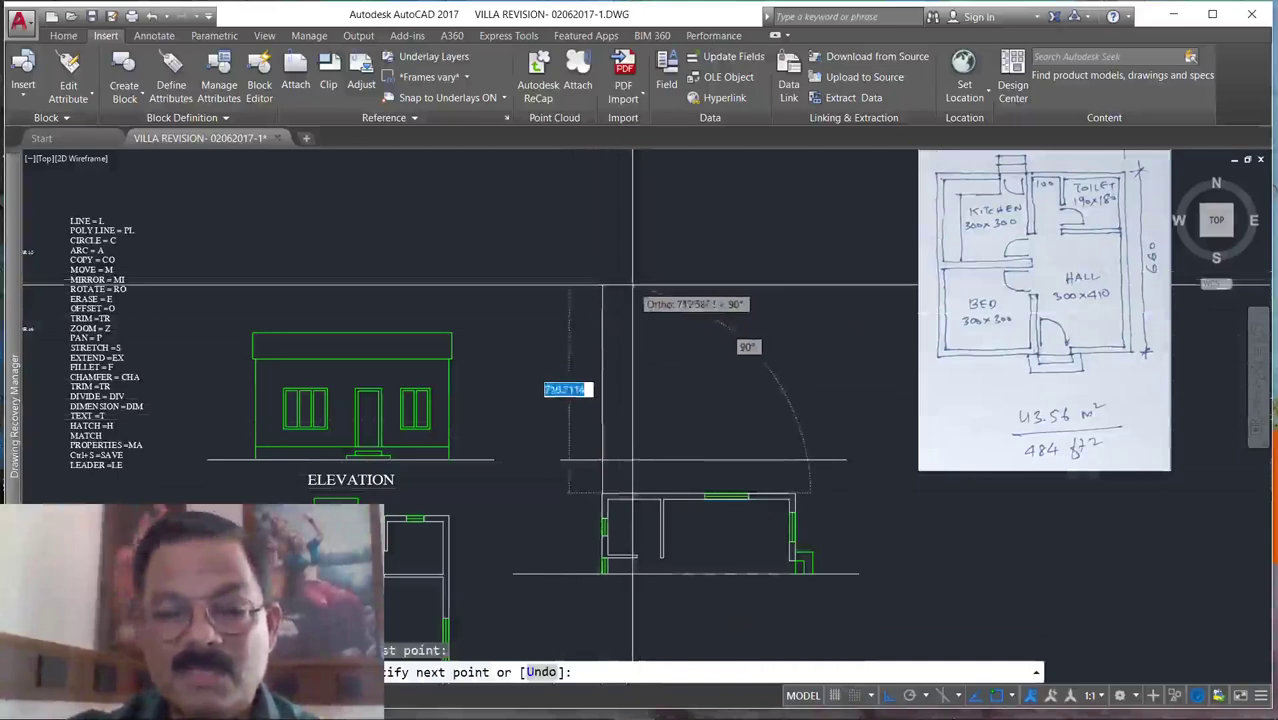
click(632, 286)
key(Escape)
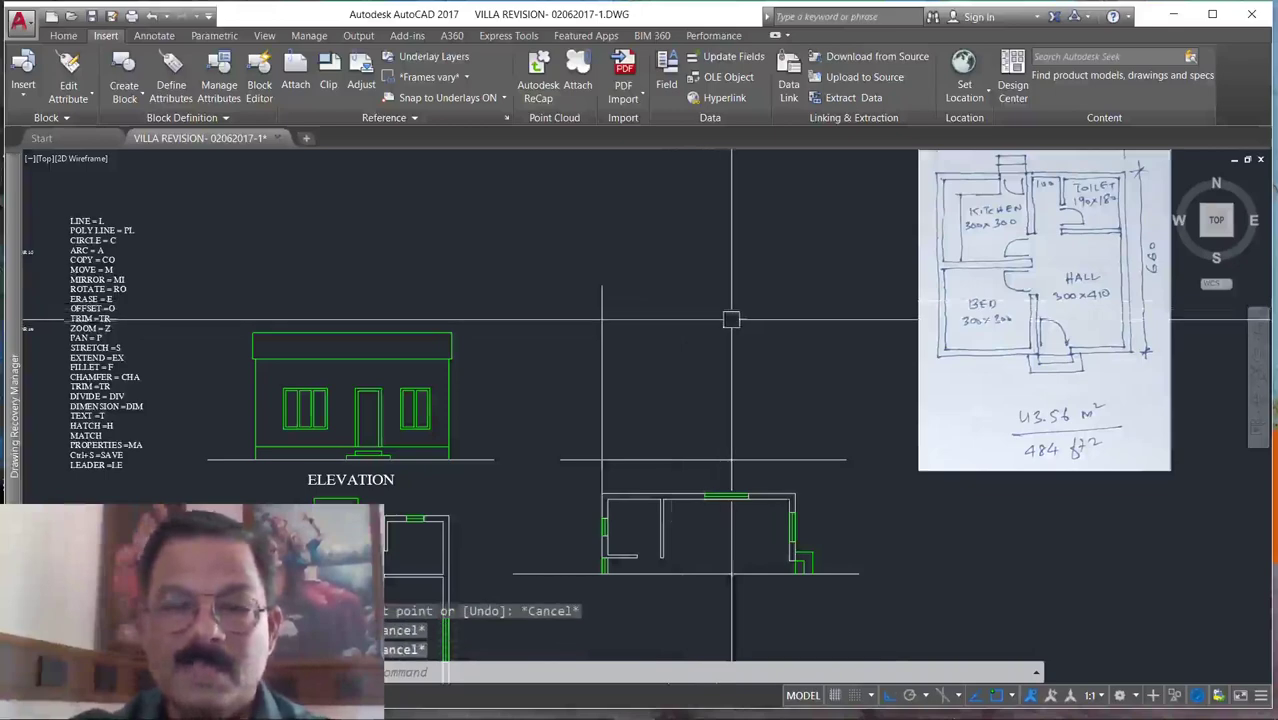
Window-select SECTION A-B for moving.
scroll(750, 330, down, 4)
scroll(696, 335, up, 3)
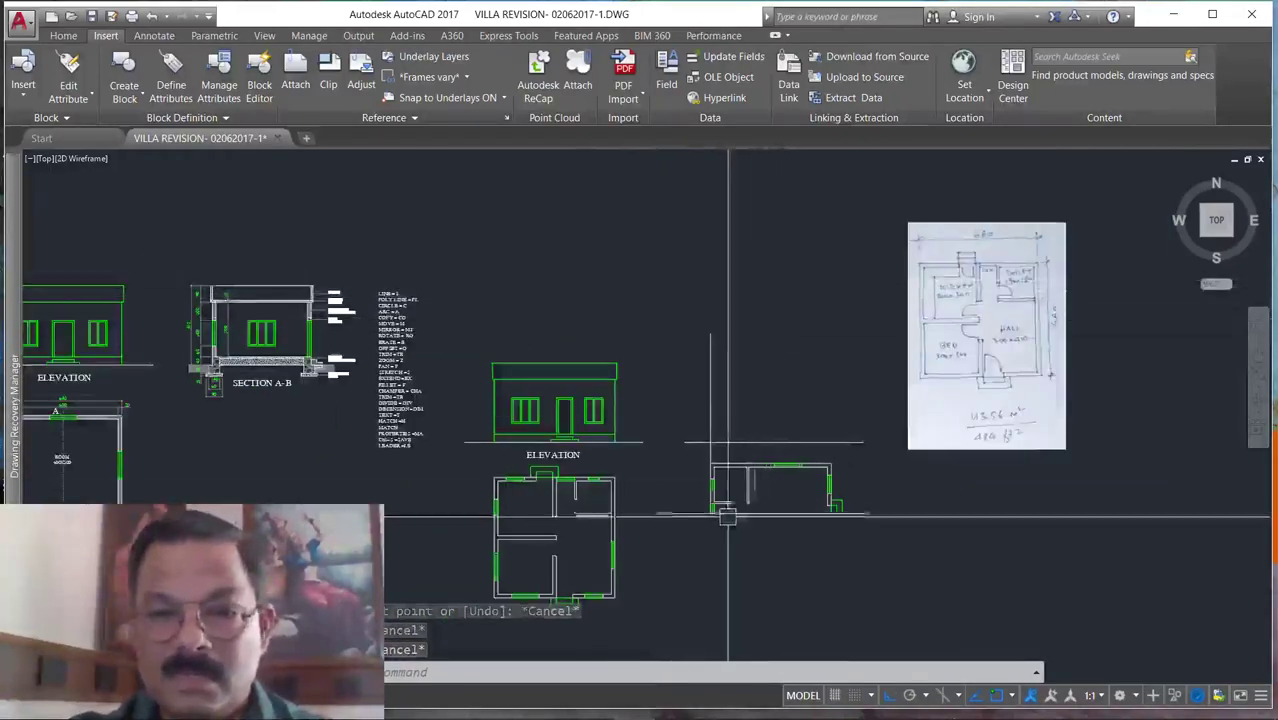
scroll(733, 470, up, 4)
scroll(672, 500, down, 3)
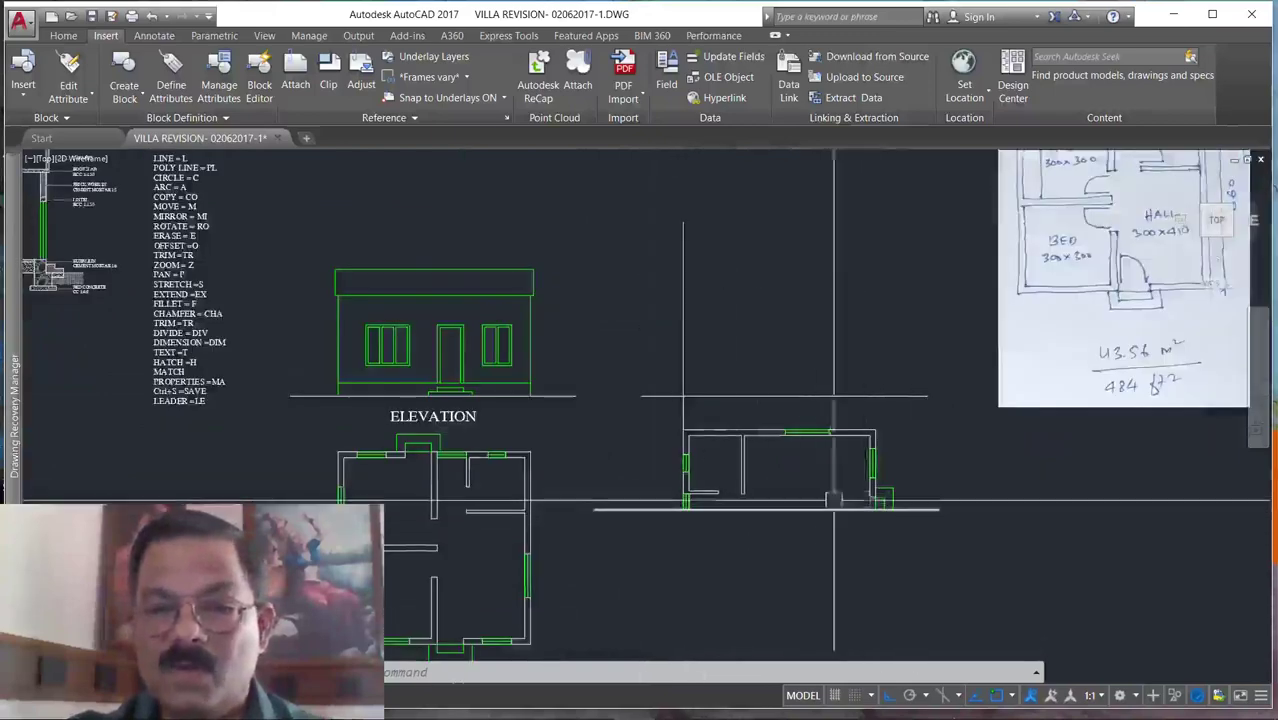
scroll(860, 515, down, 3)
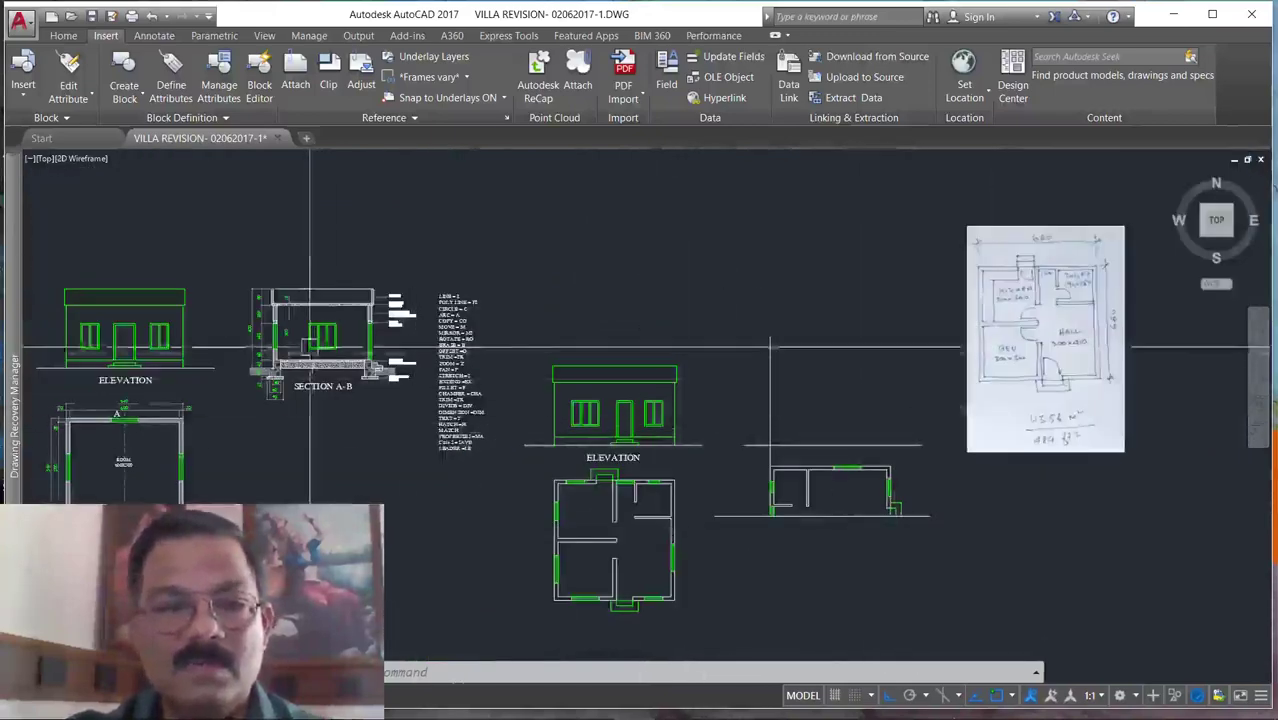
scroll(310, 347, up, 4)
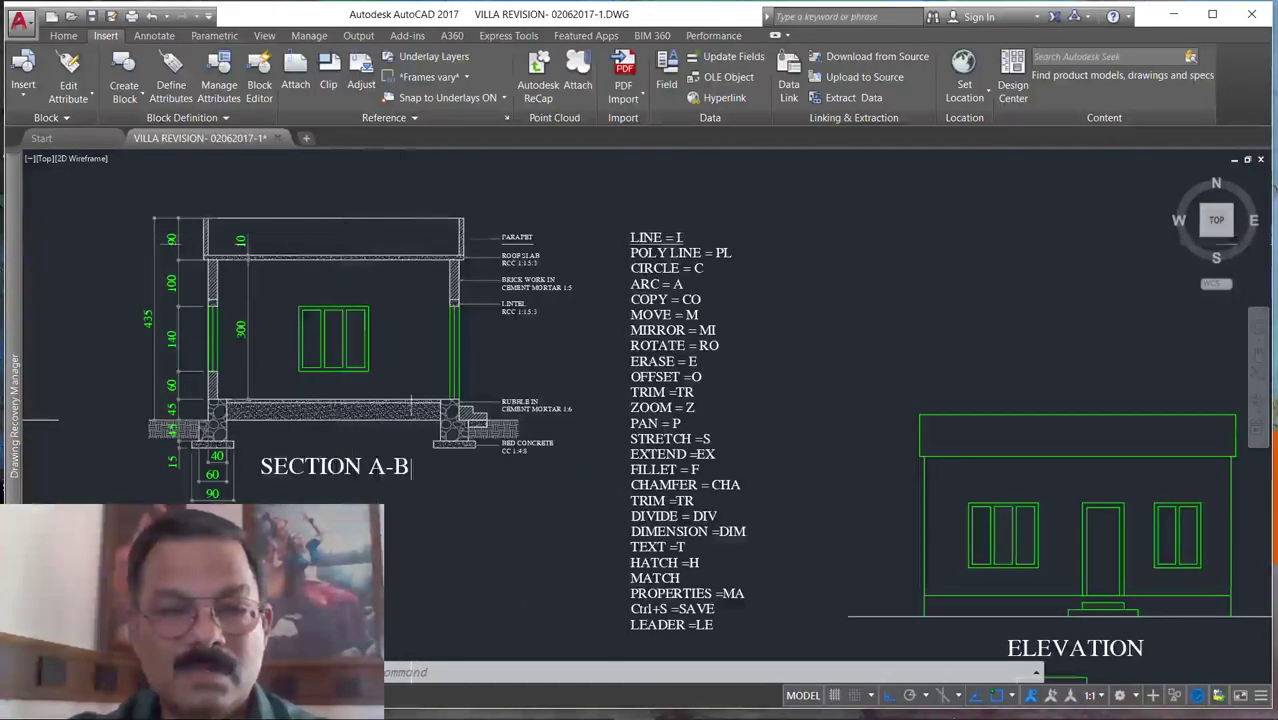
key(Return)
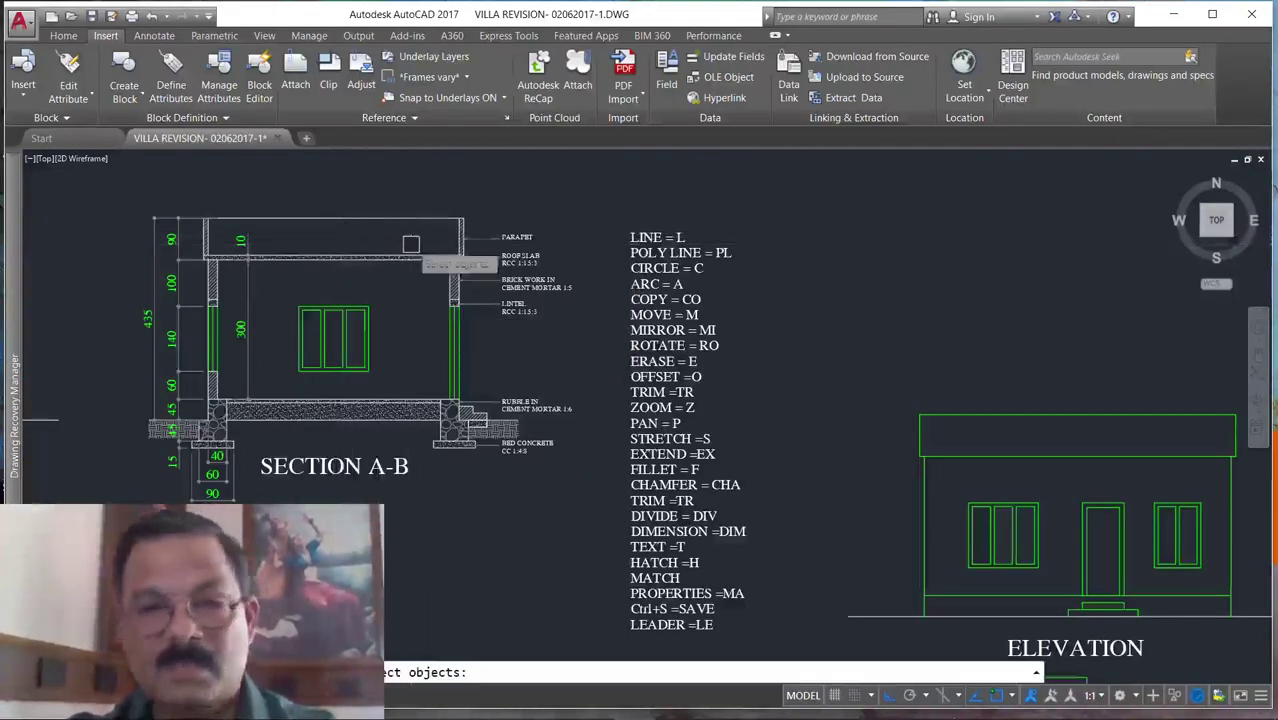
click(94, 190)
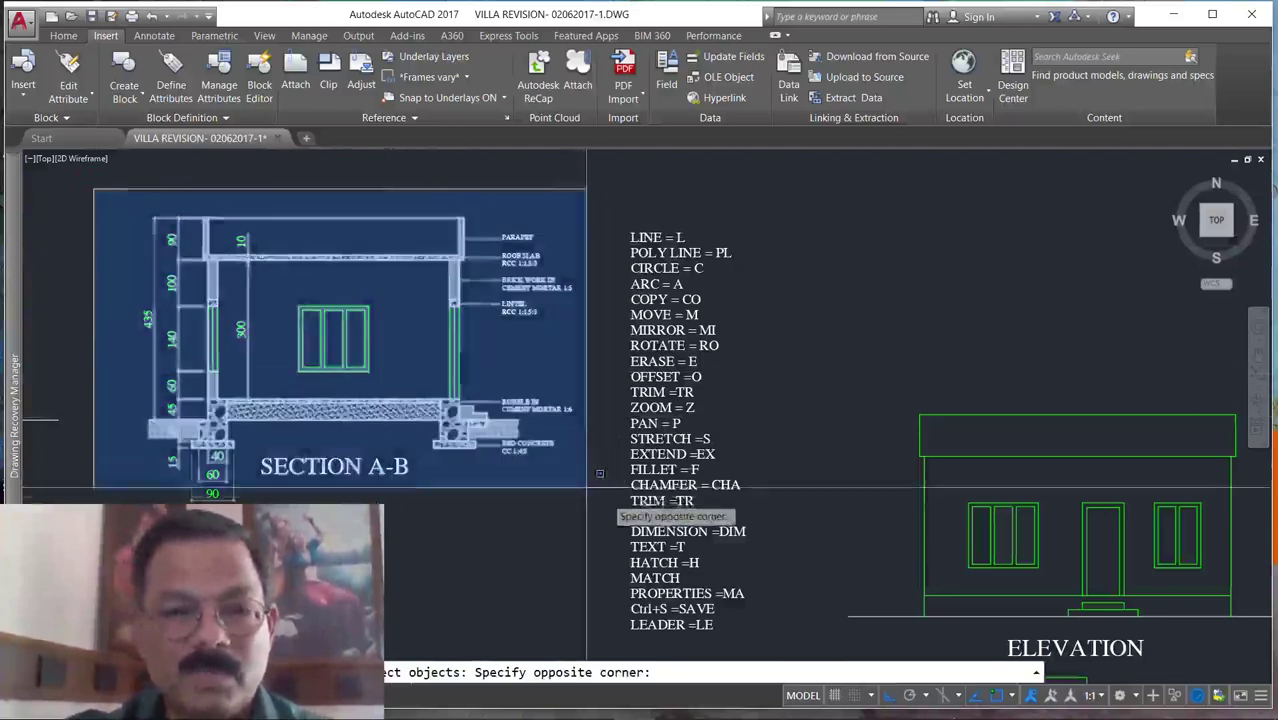
click(607, 504)
scroll(200, 416, up, 6)
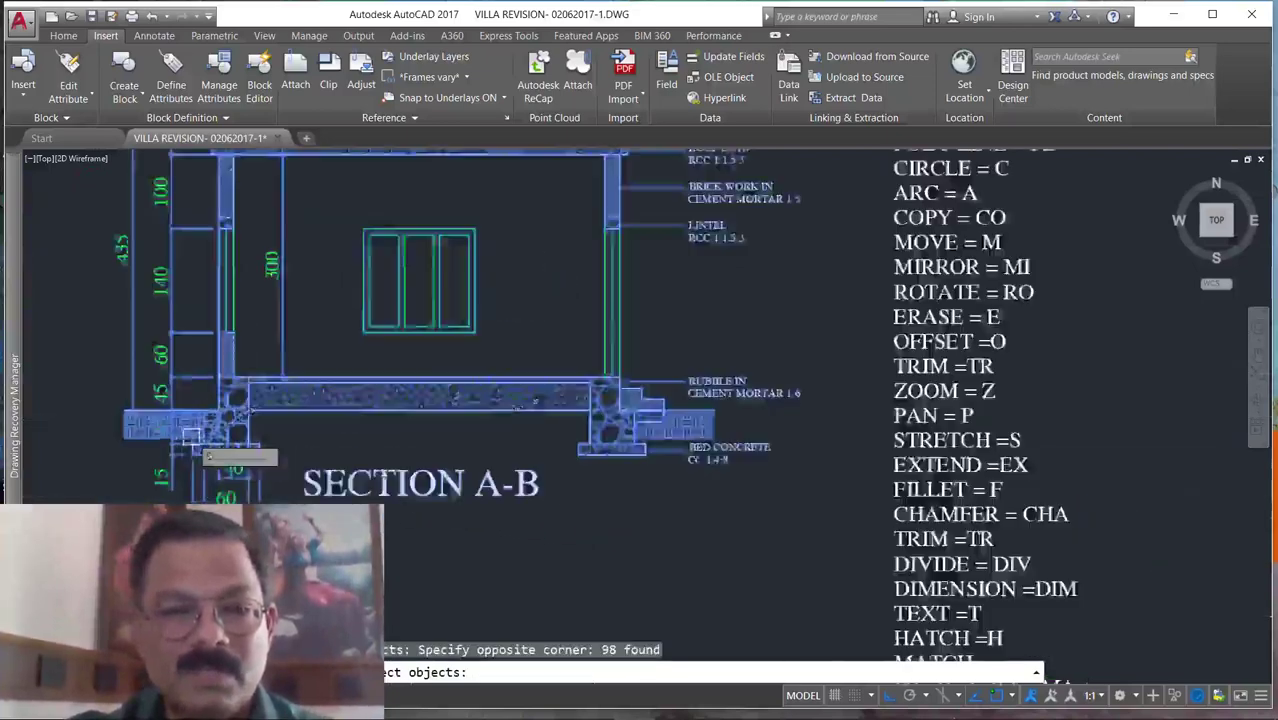
key(Return)
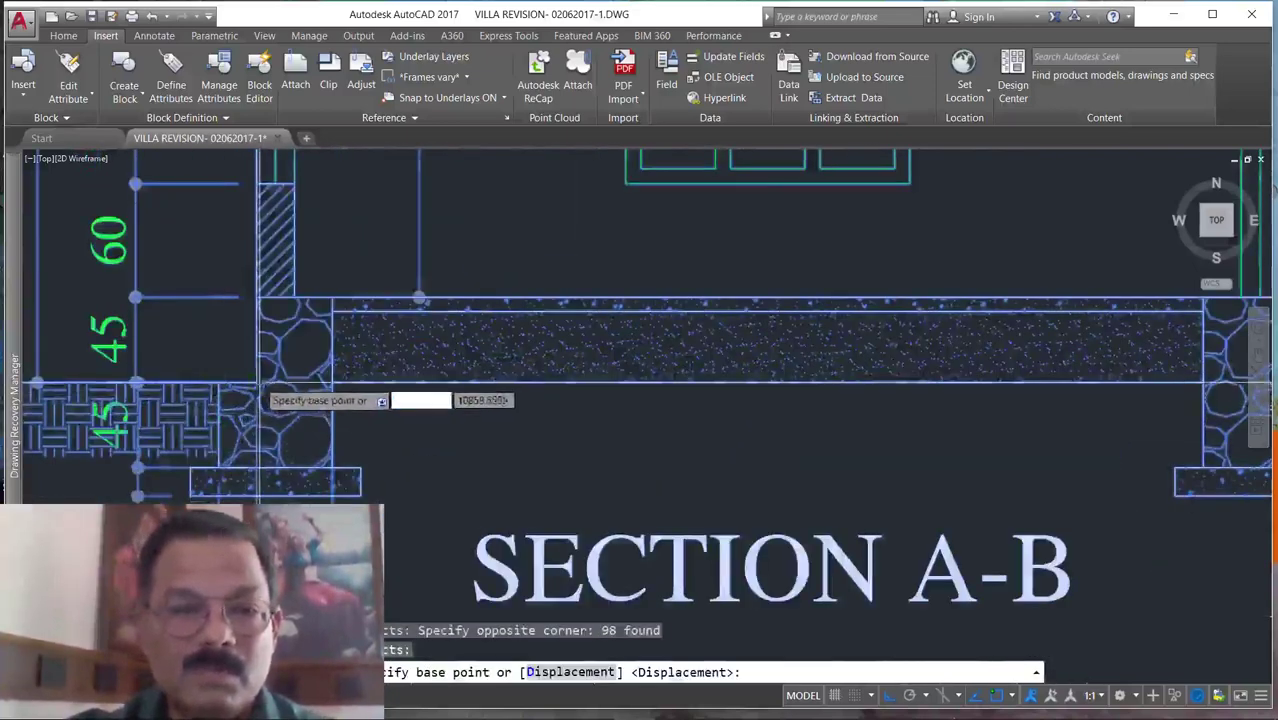
Place SECTION A-B above the new plan by its footing base, level with the ground line.
click(256, 381)
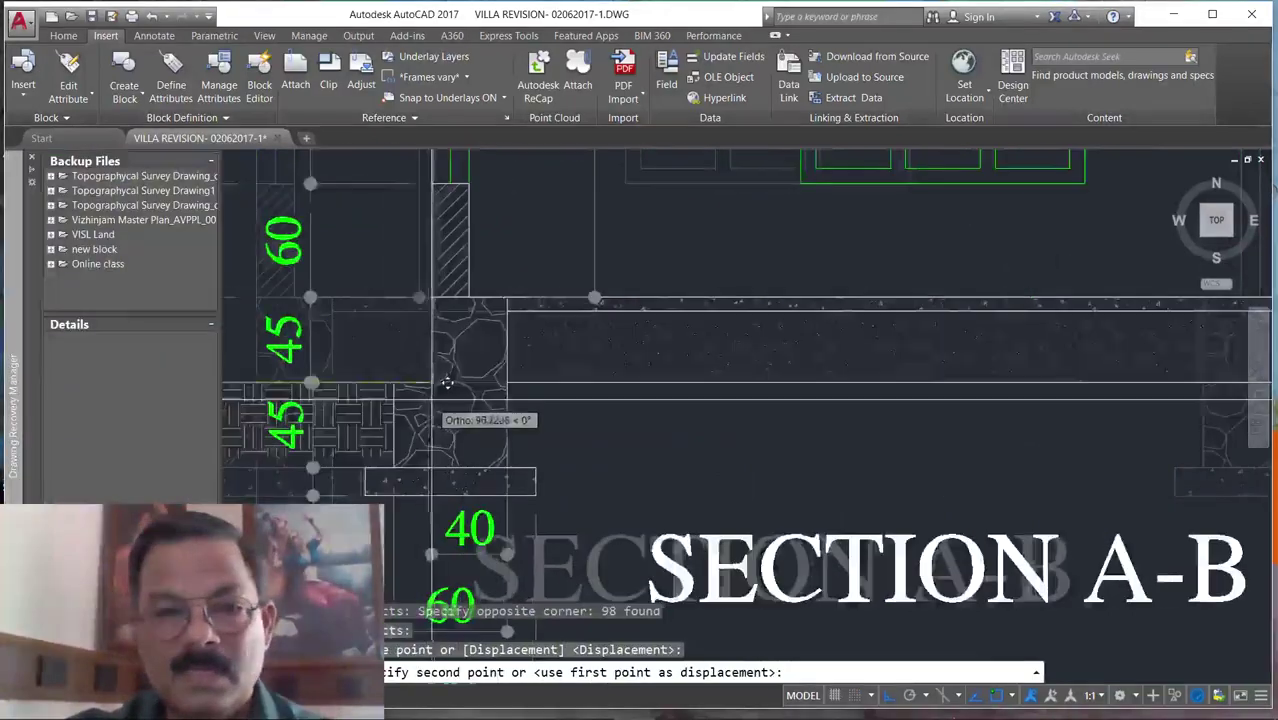
scroll(365, 400, down, 3)
scroll(400, 410, down, 4)
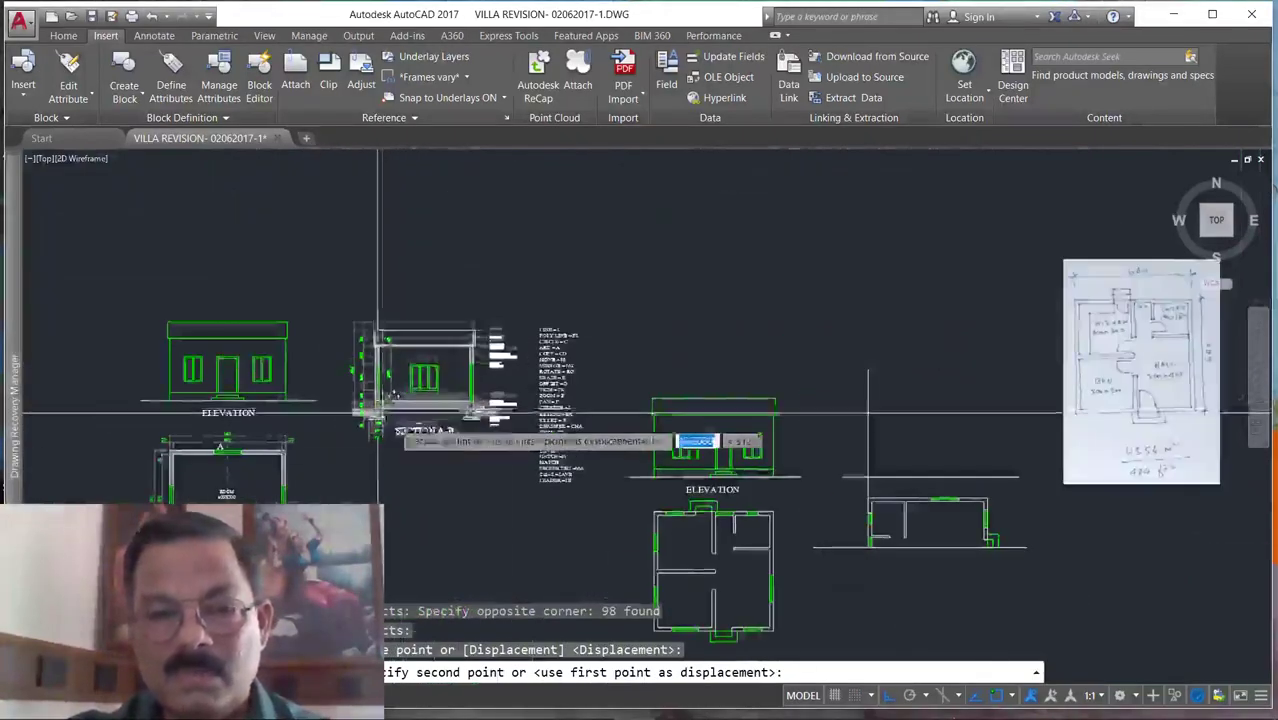
scroll(828, 502, up, 5)
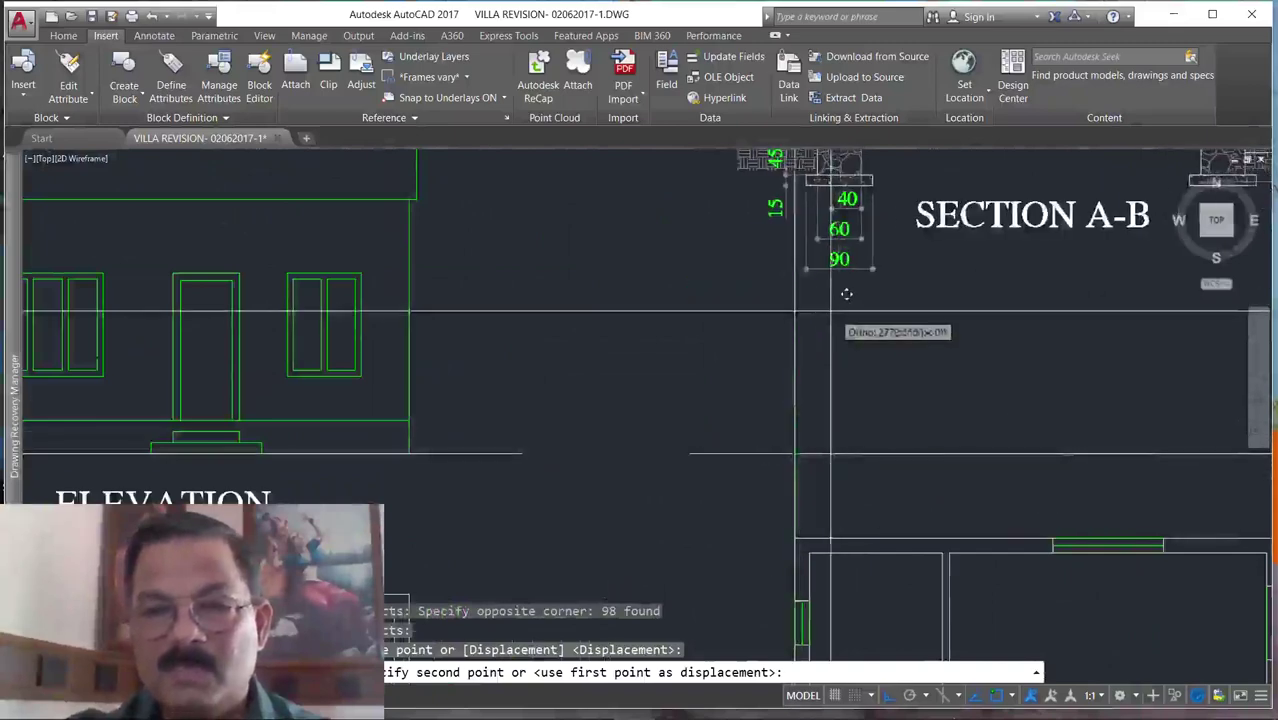
key(Escape)
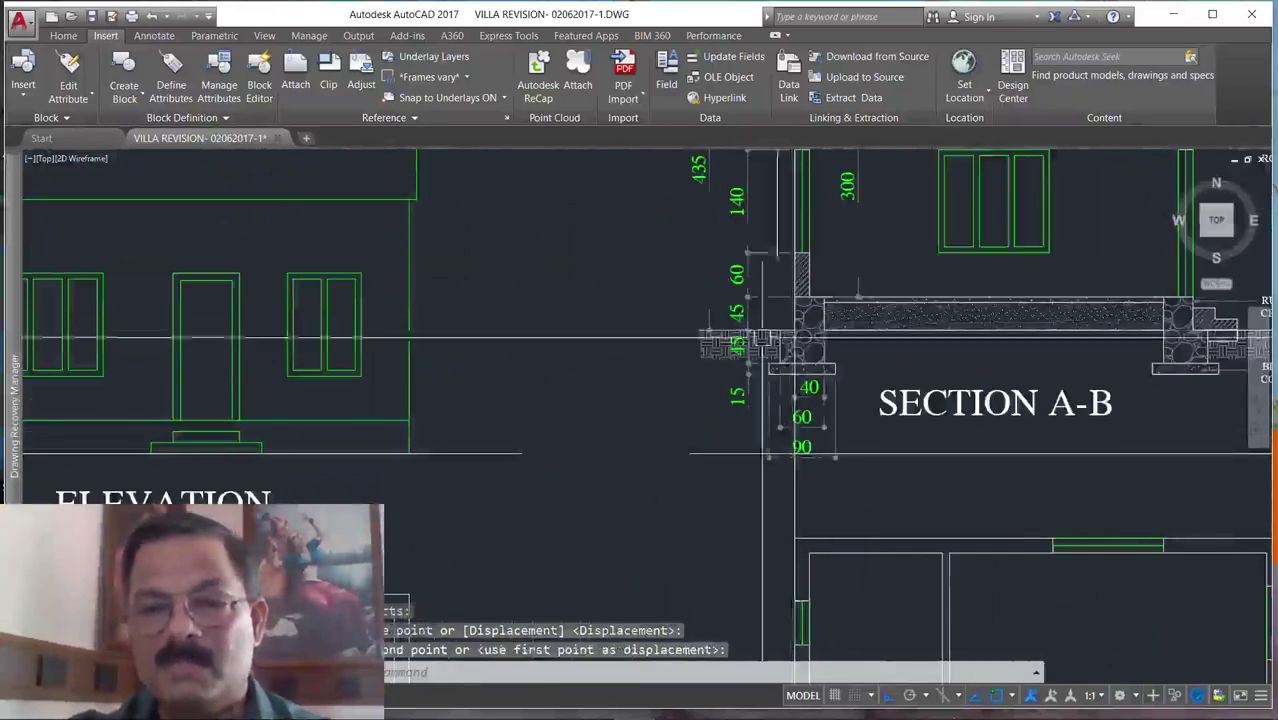
scroll(551, 414, down, 5)
scroll(670, 425, up, 4)
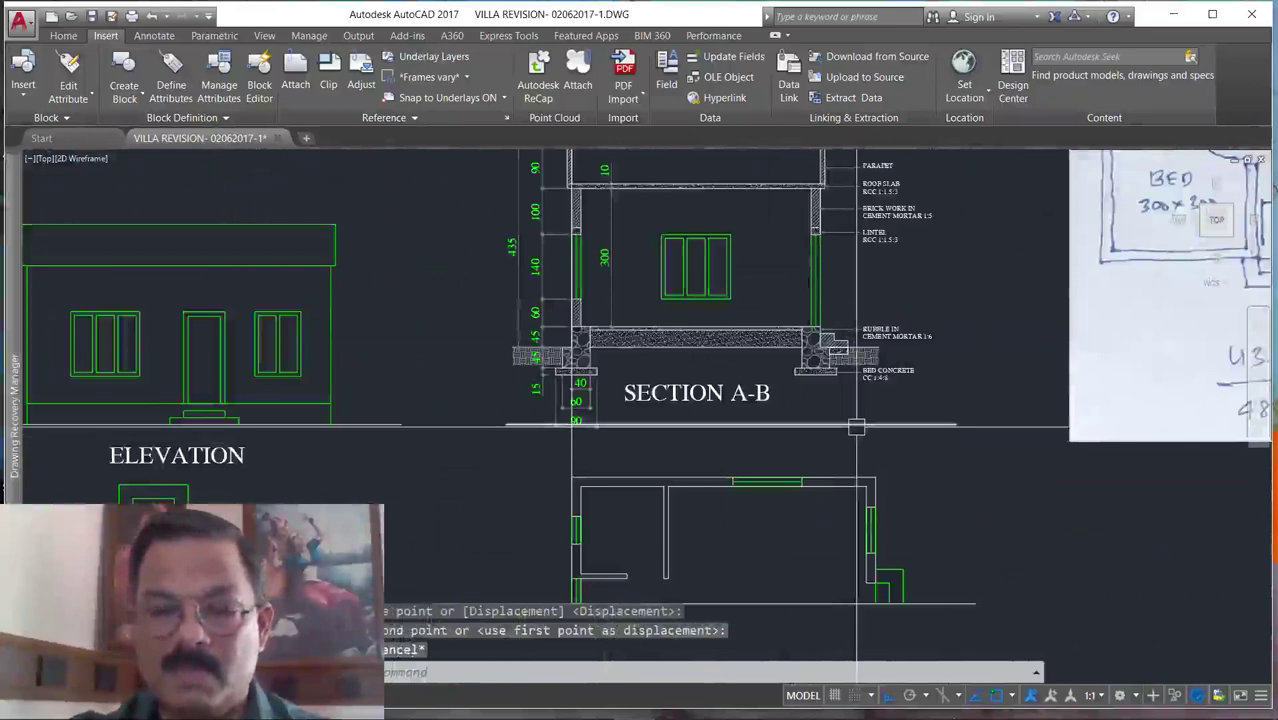
Select and then deselect the ground line under SECTION A-B, zooming to check it.
click(853, 425)
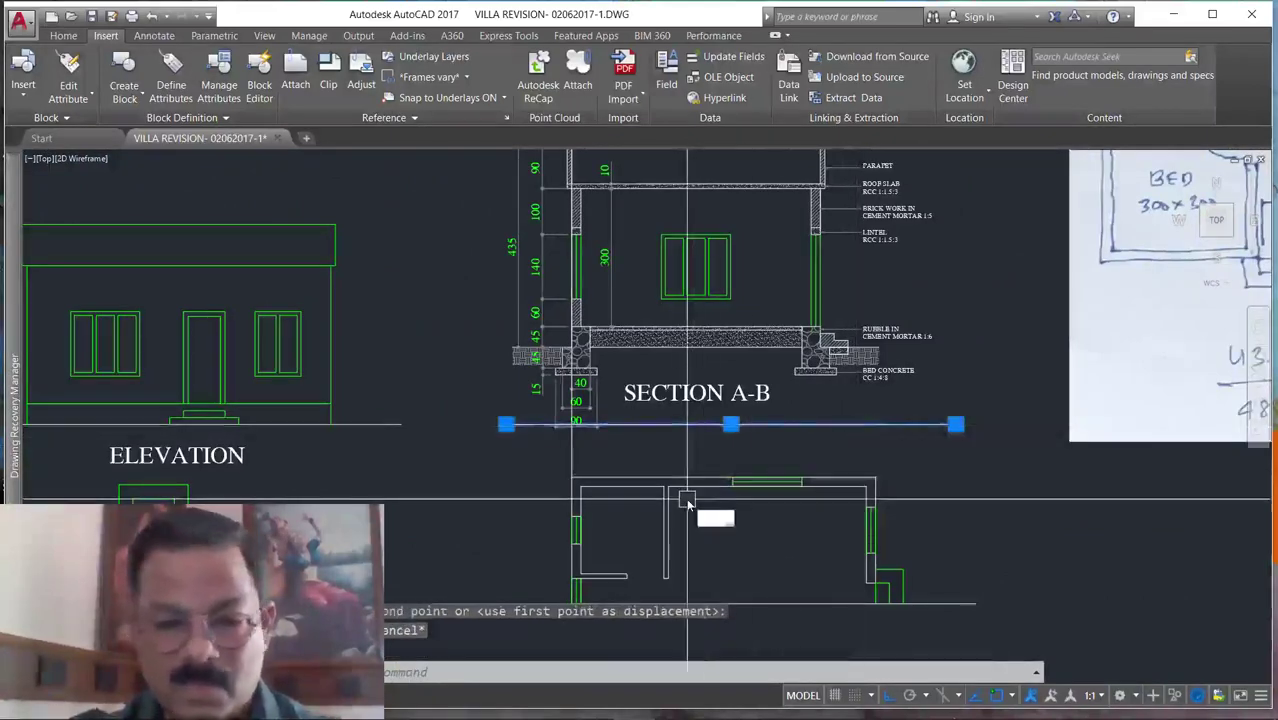
key(Escape)
scroll(640, 475, down, 5)
scroll(590, 450, up, 4)
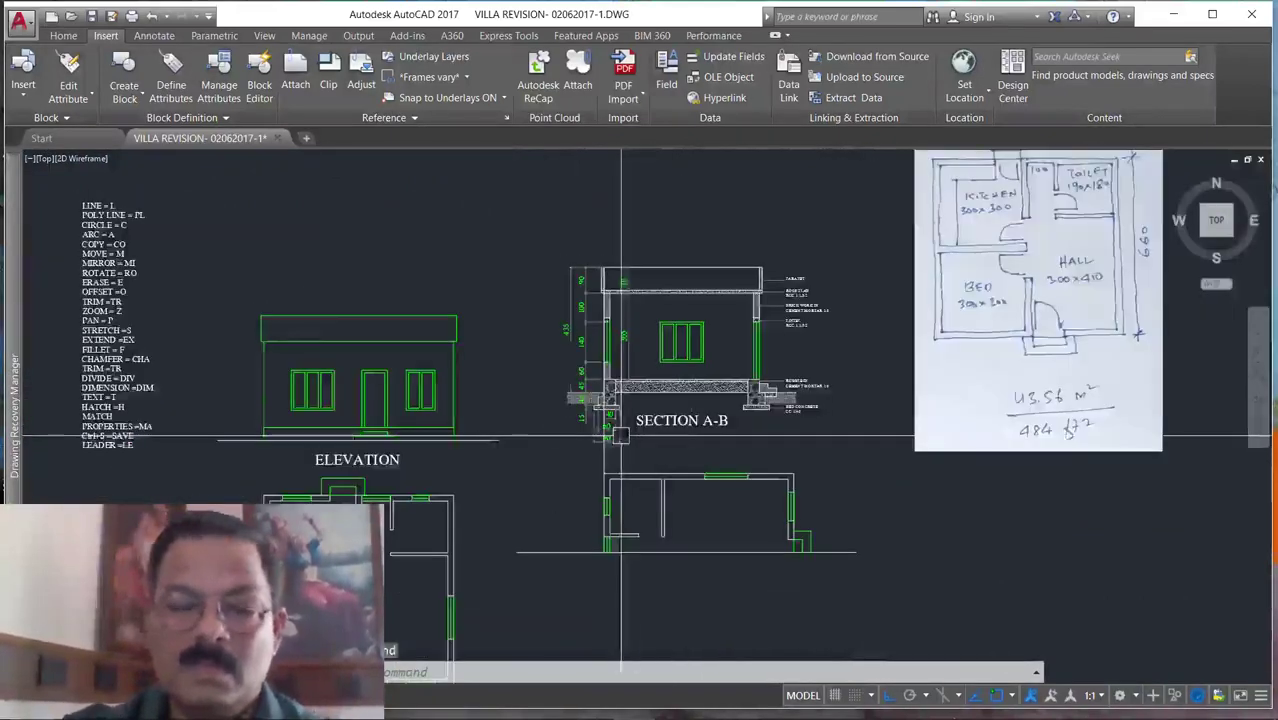
scroll(588, 448, up, 4)
scroll(522, 428, down, 4)
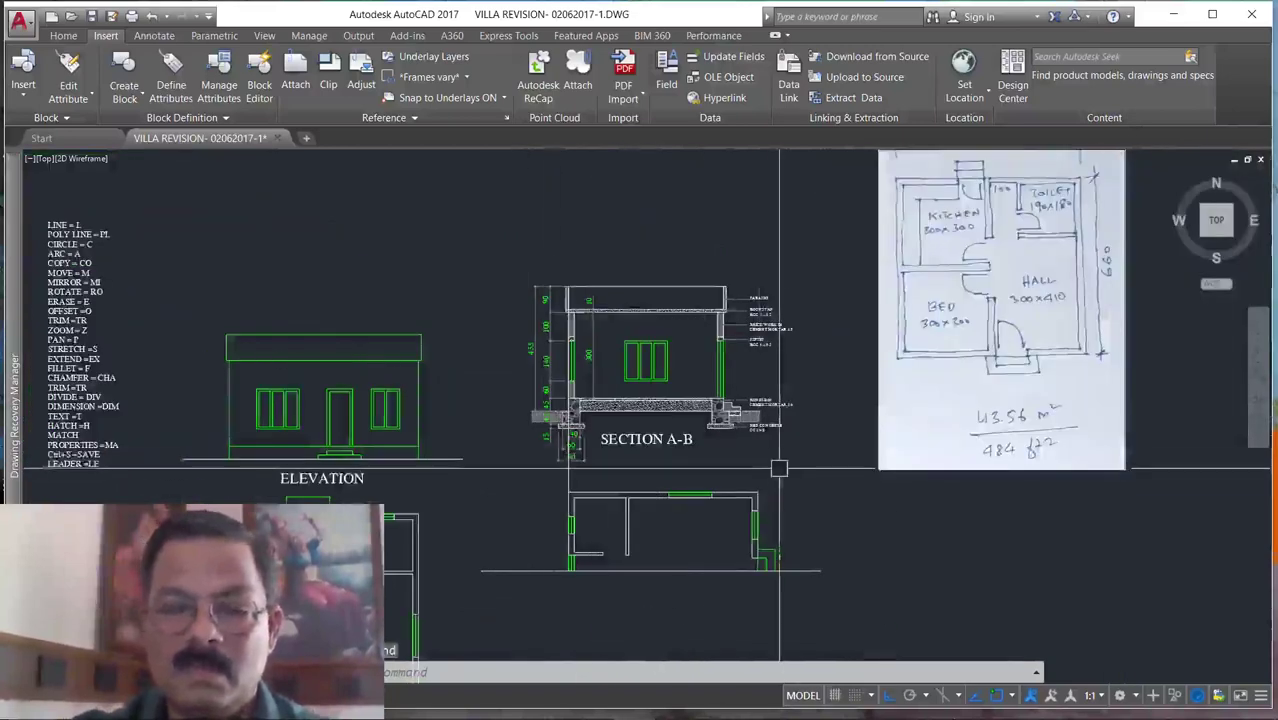
scroll(783, 450, up, 2)
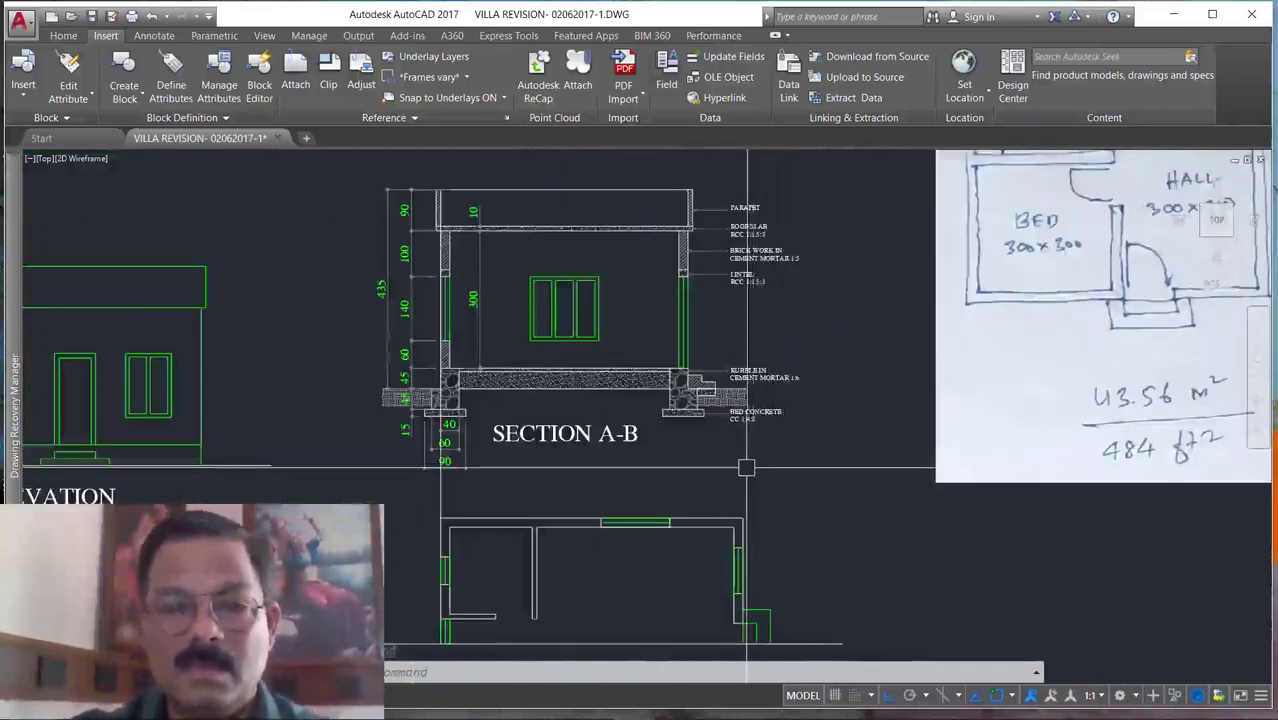
scroll(824, 462, down, 4)
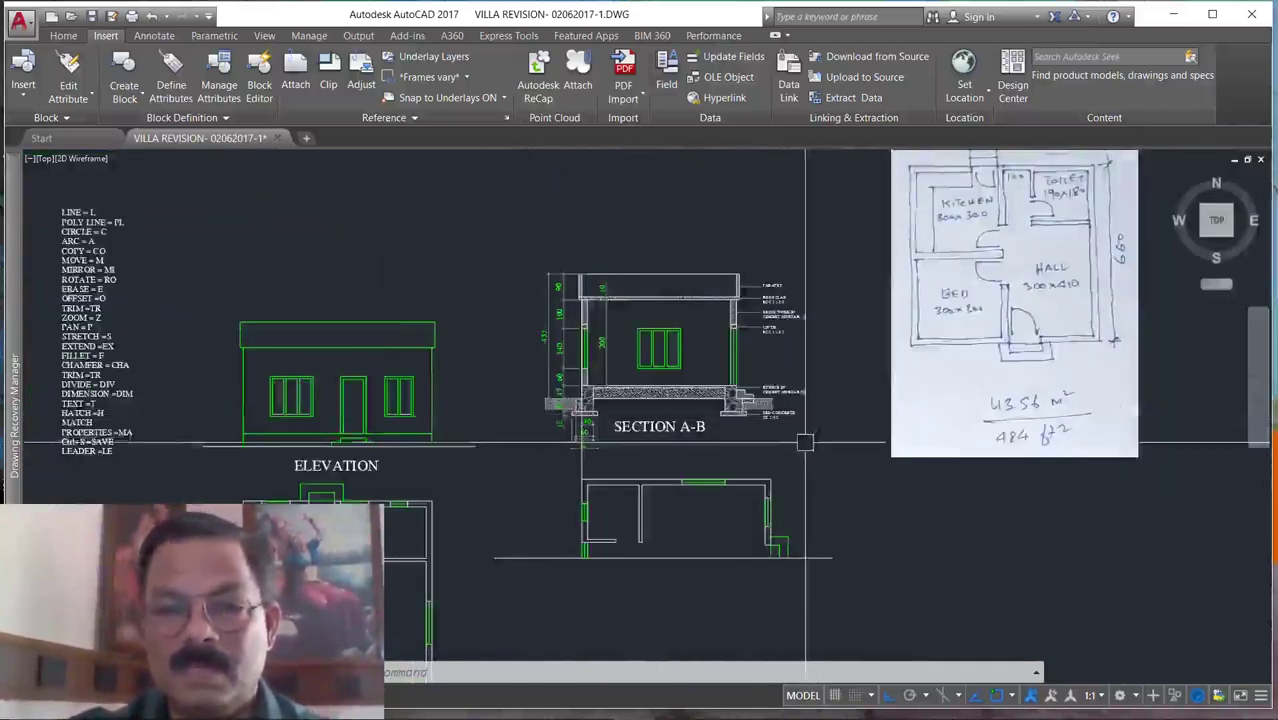
scroll(810, 418, up, 4)
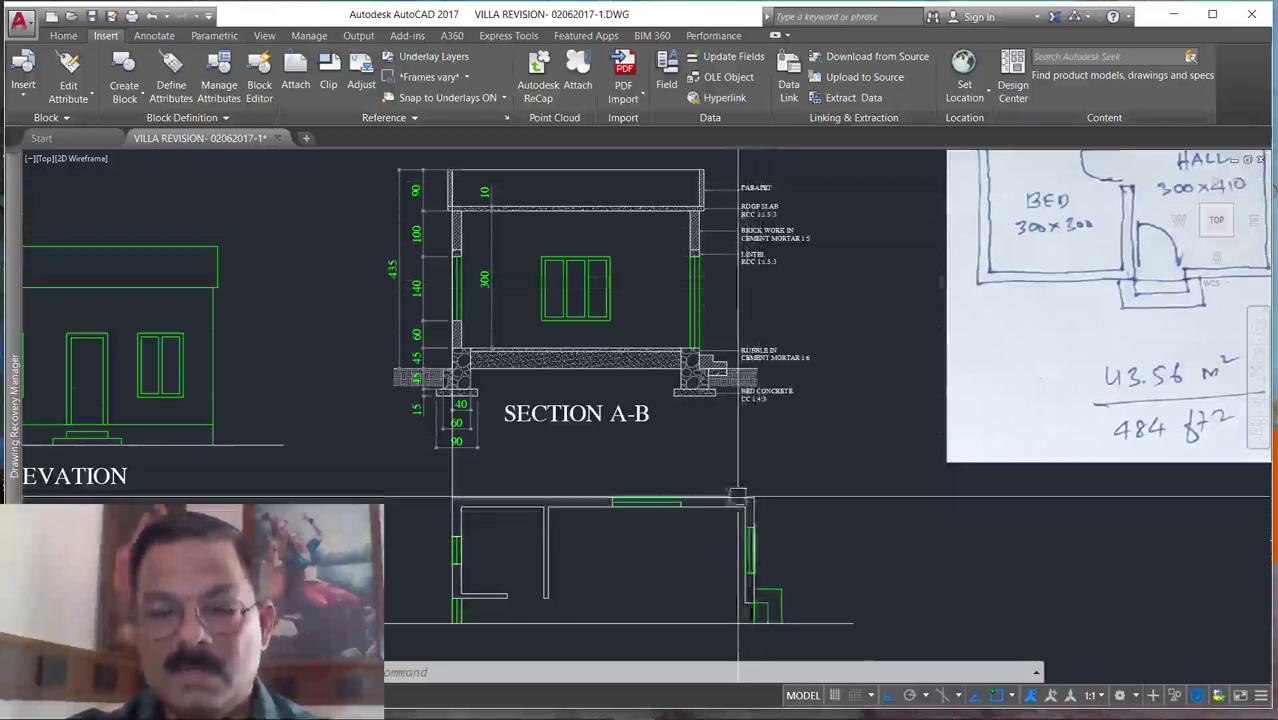
Cancel the line in progress and zoom out and back in to check the alignment.
key(Escape)
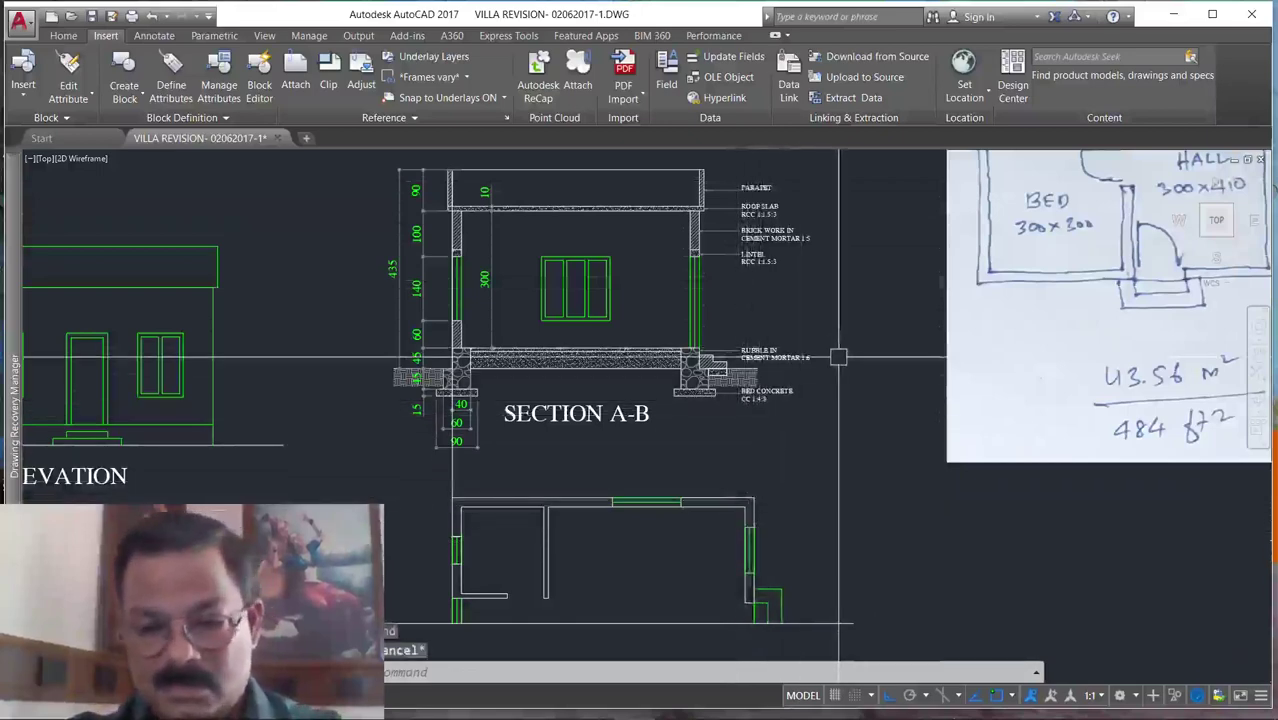
key(Return)
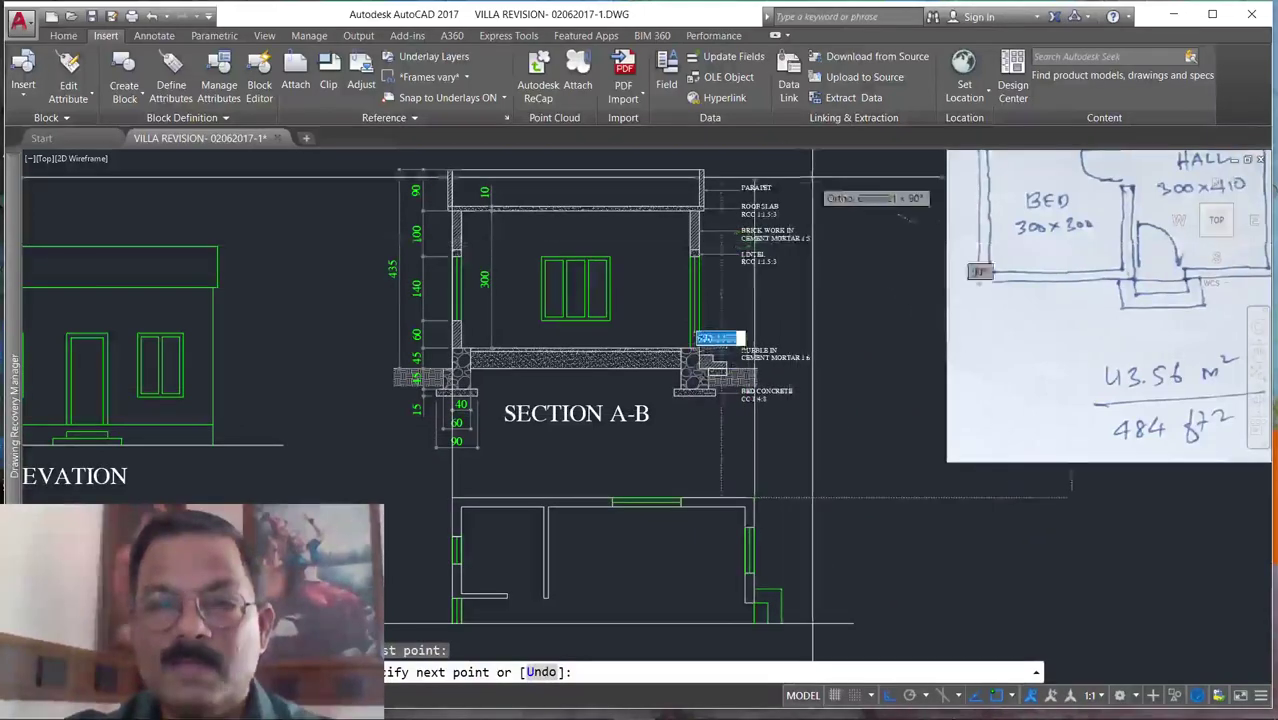
key(Escape)
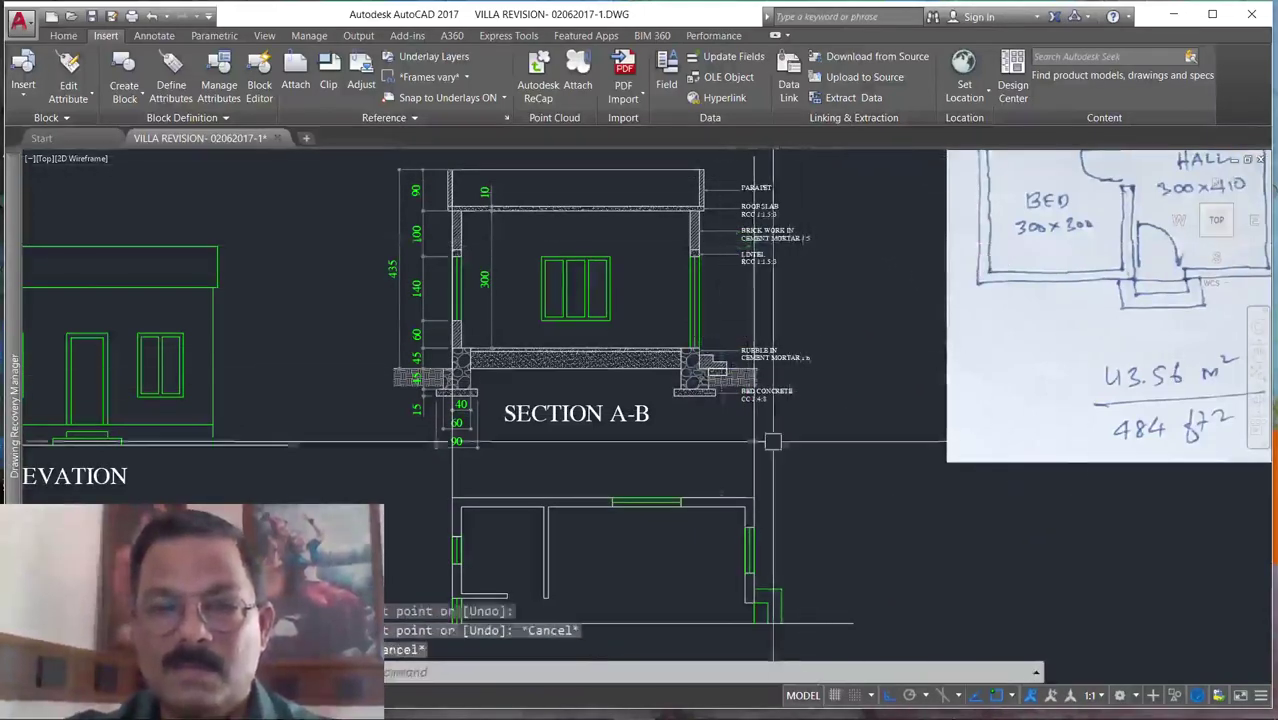
scroll(745, 560, down, 3)
scroll(711, 472, up, 3)
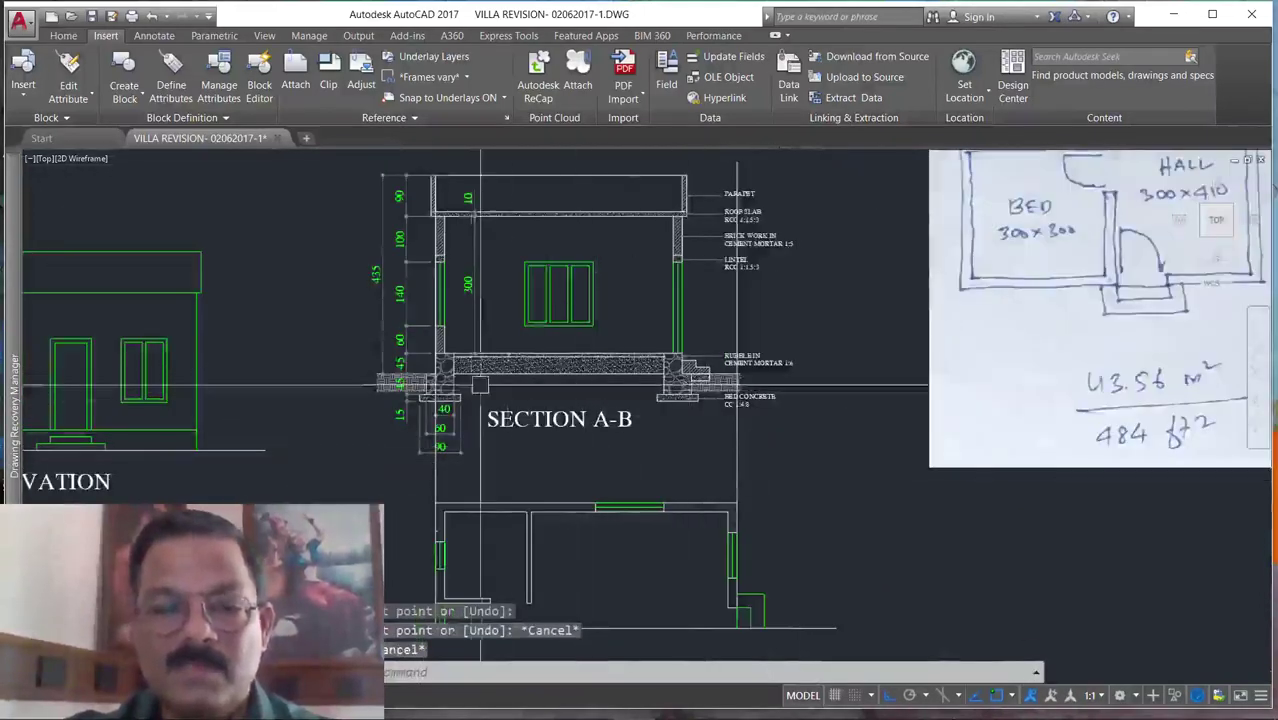
scroll(705, 465, down, 3)
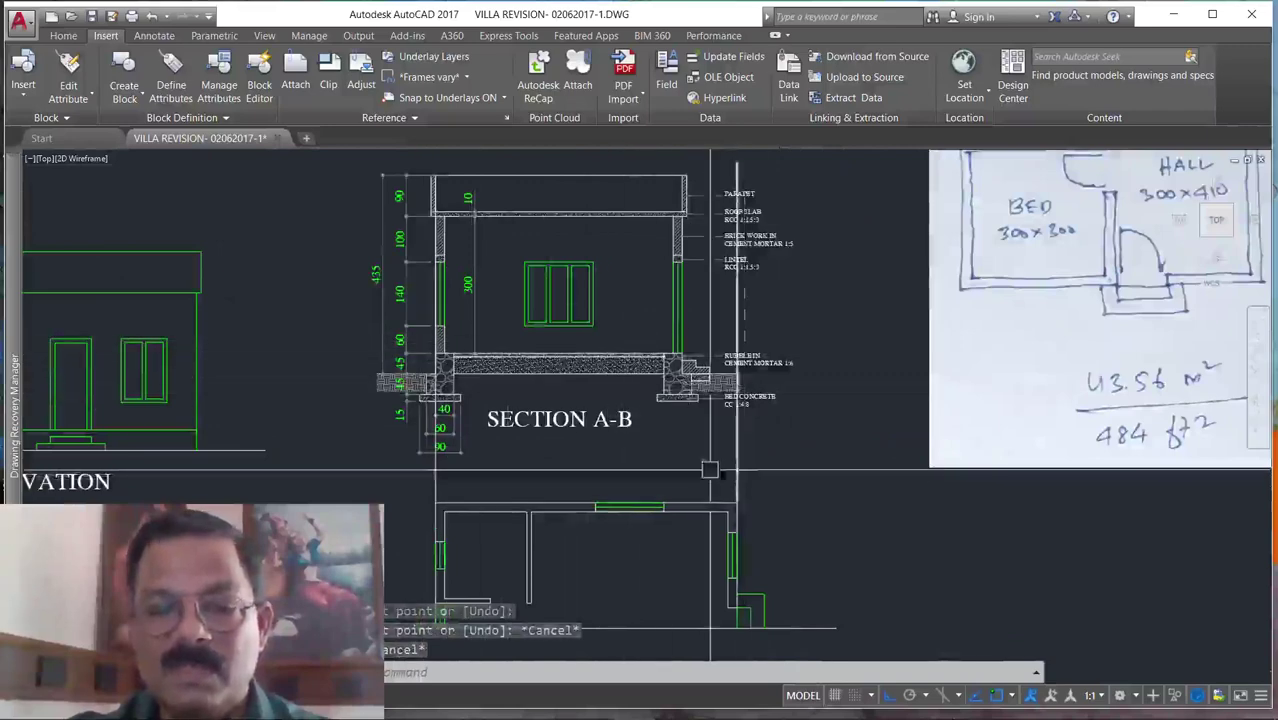
scroll(700, 330, up, 4)
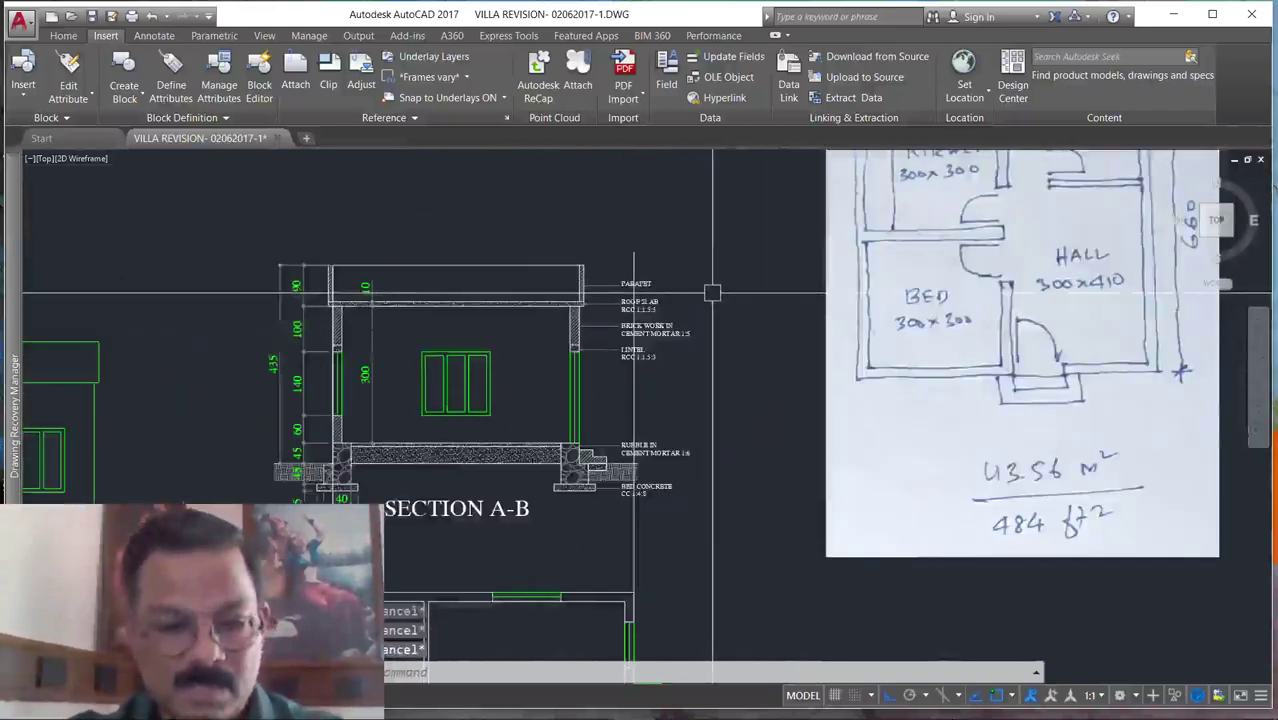
Stretch Section A-B's right wall, parapet and labels rightward to the plan's wall line.
text(s)
key(Return)
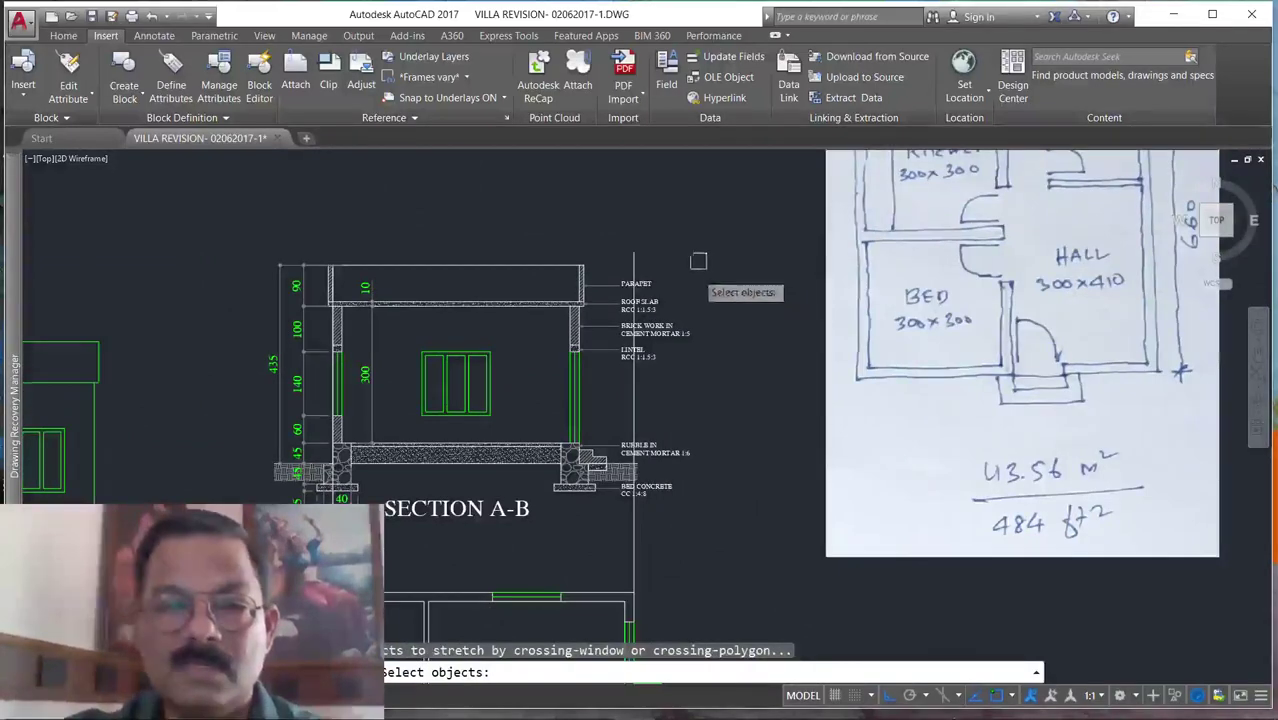
click(737, 259)
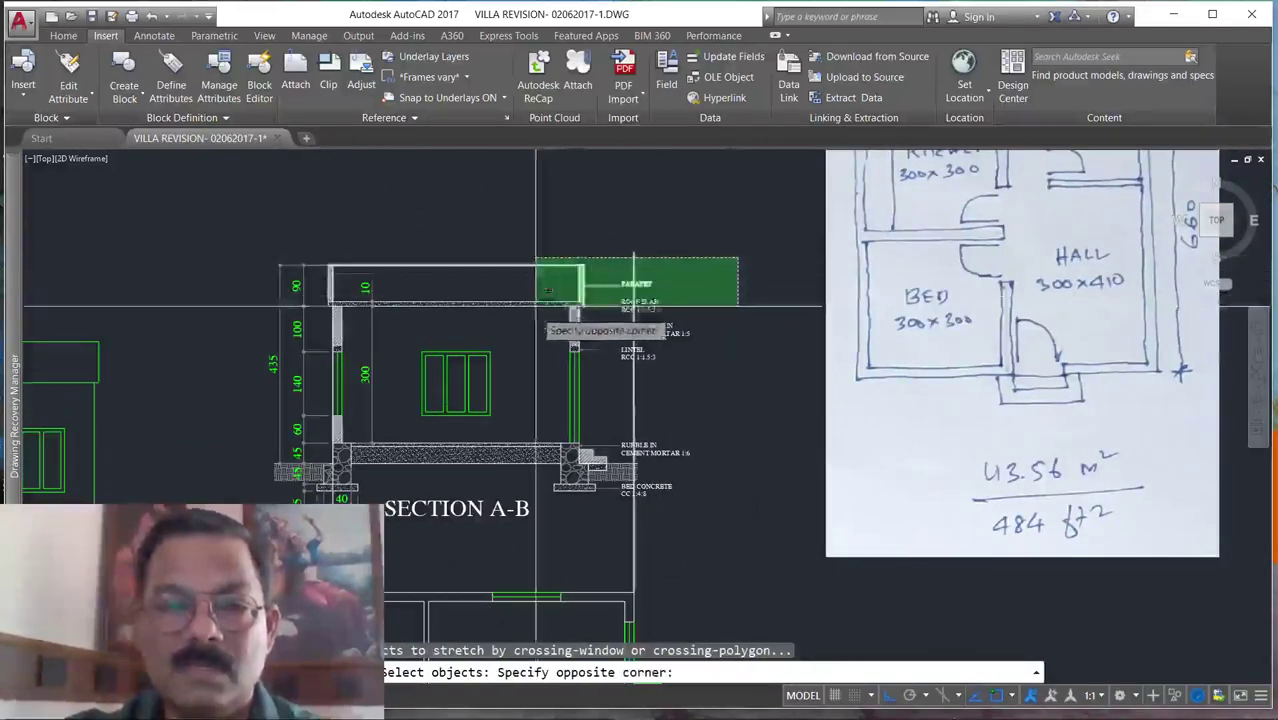
click(550, 530)
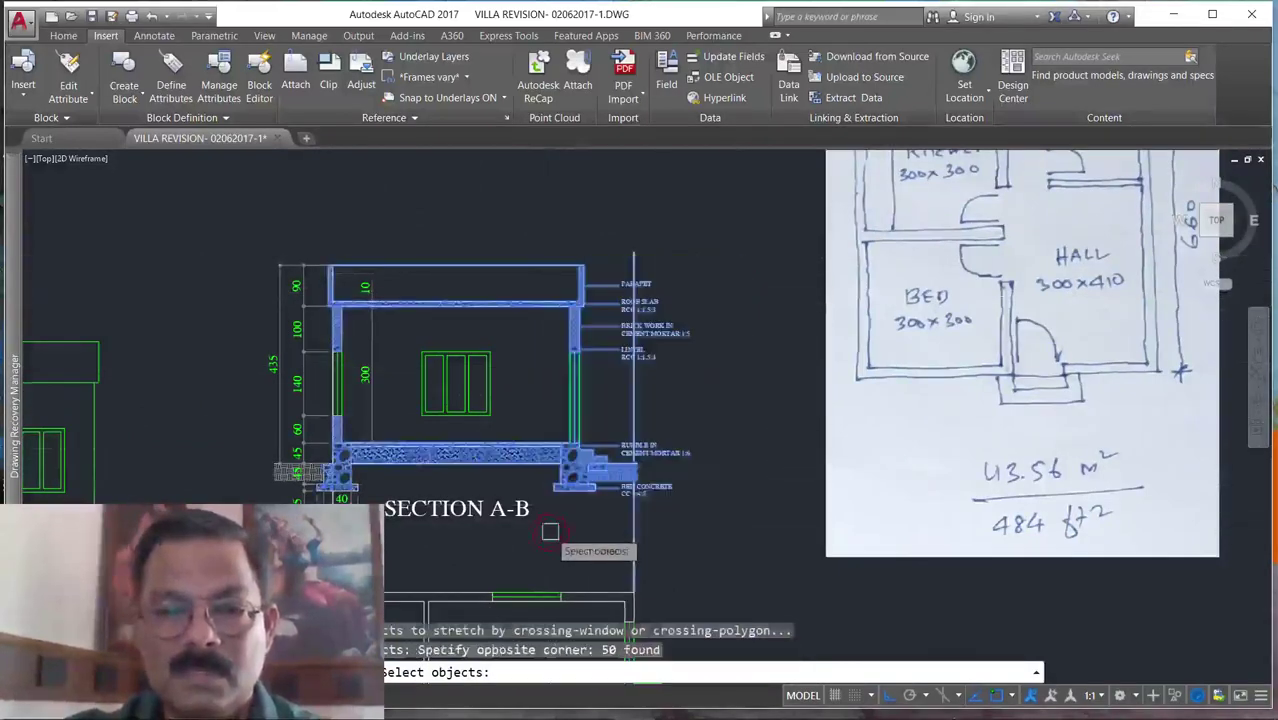
scroll(577, 425, up, 4)
scroll(636, 373, down, 4)
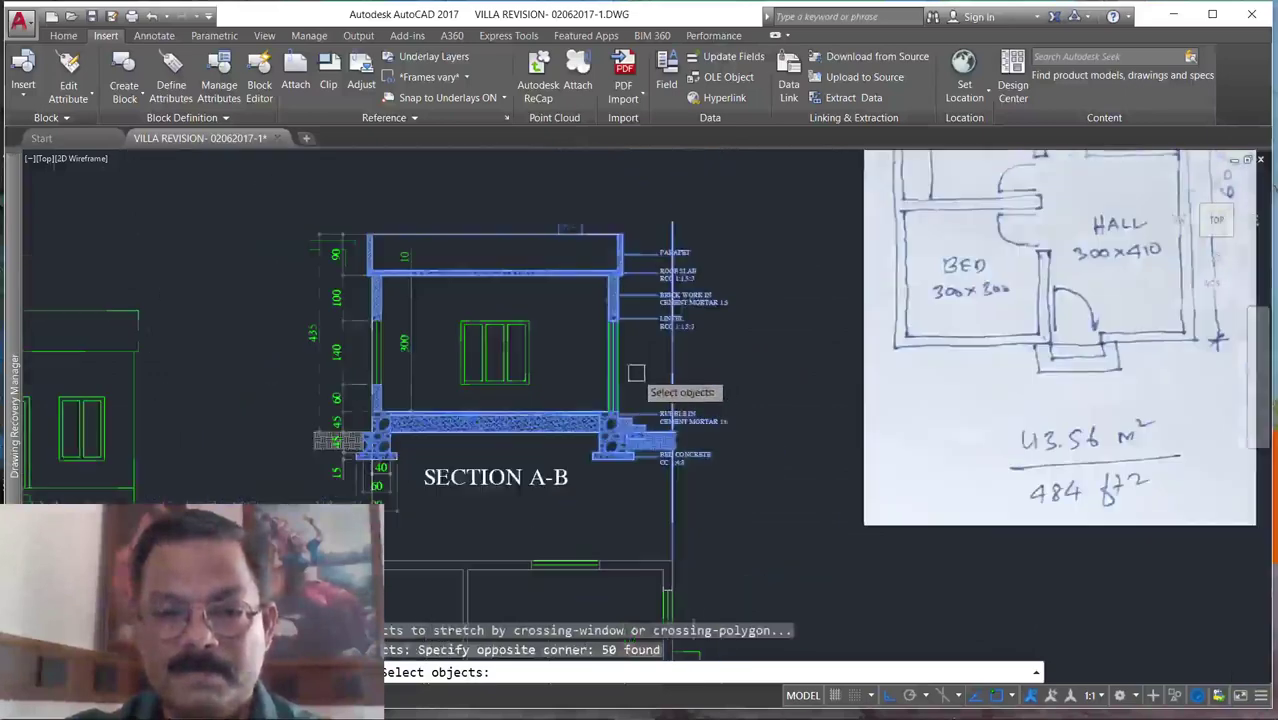
key(Return)
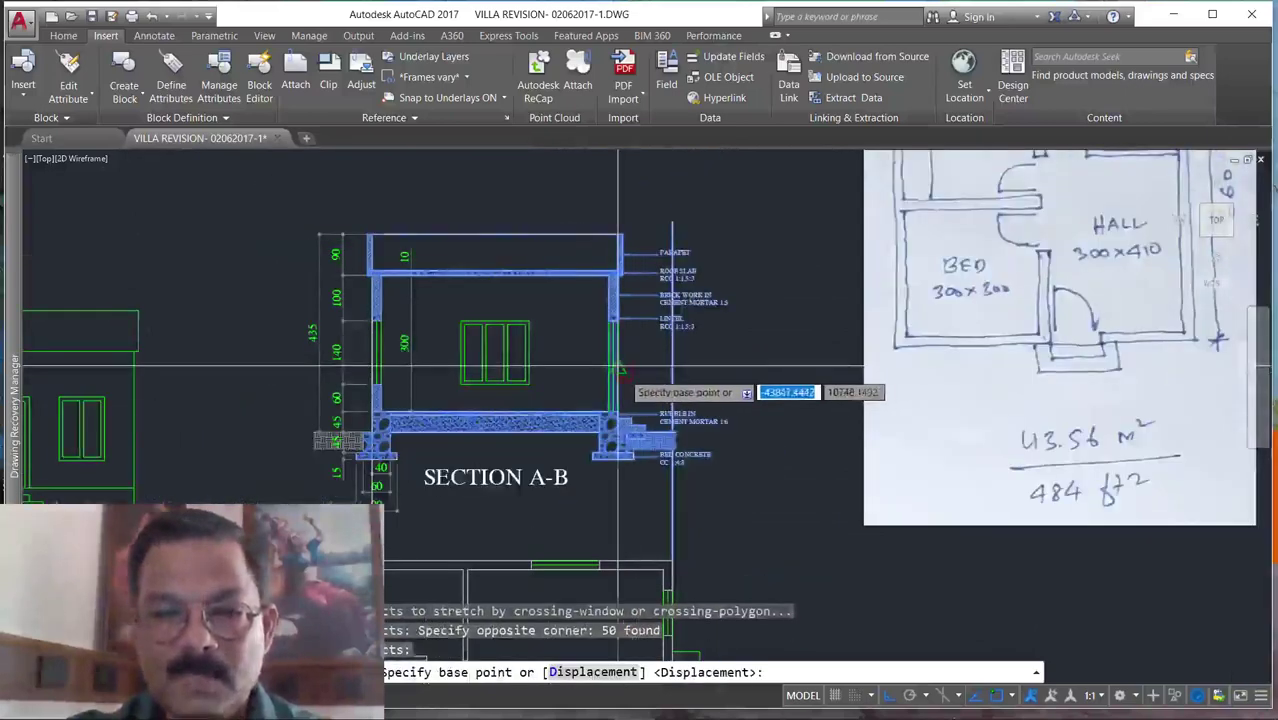
click(618, 369)
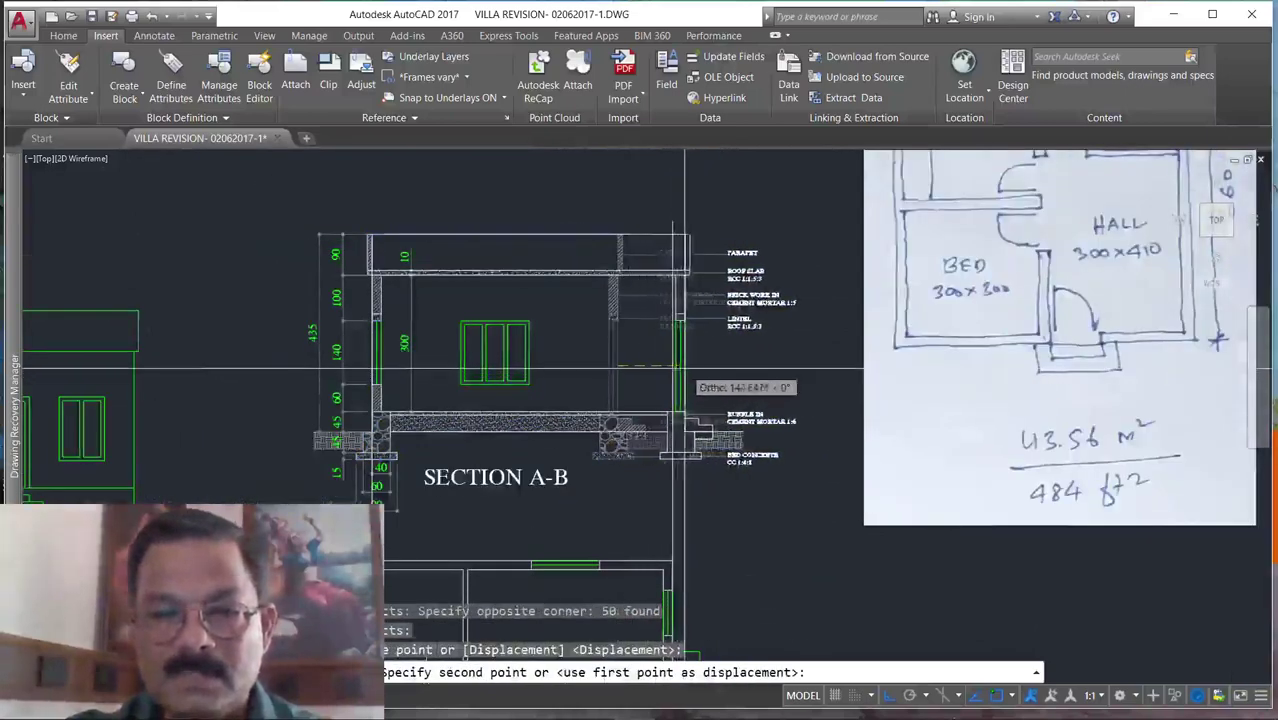
click(672, 369)
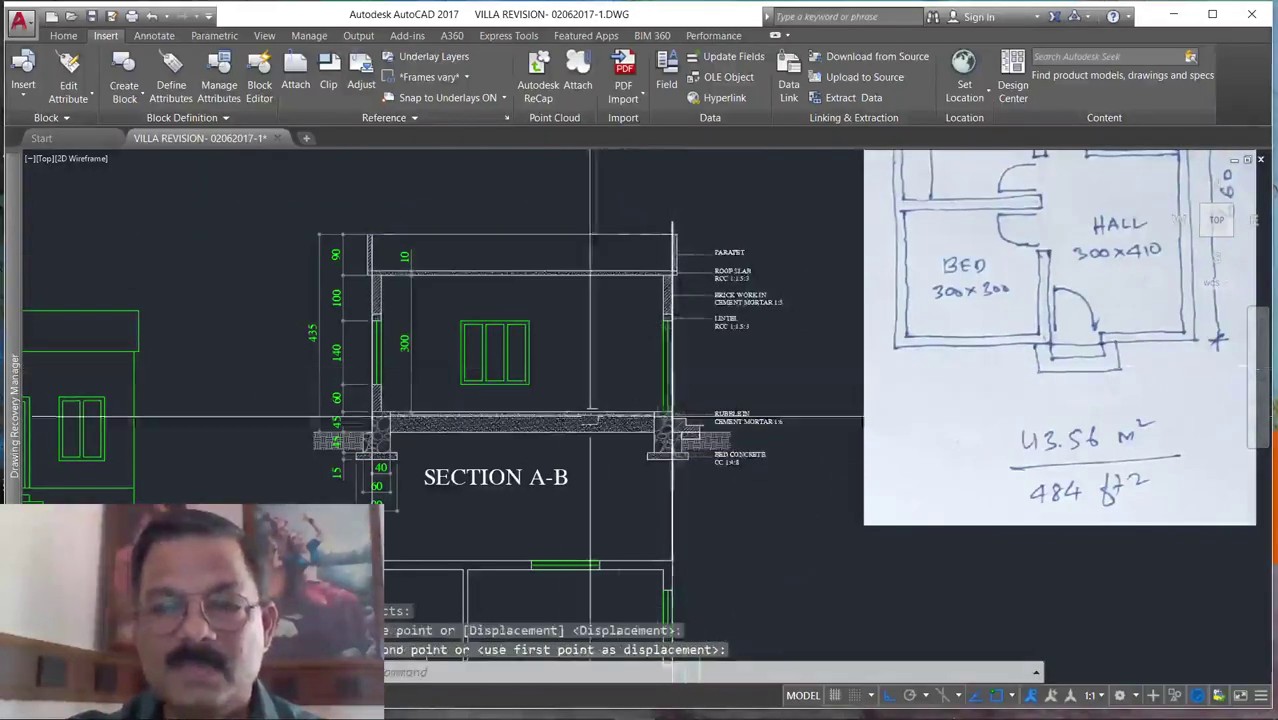
Zoom around Section A-B and cancel the unfinished command.
scroll(599, 465, up, 2)
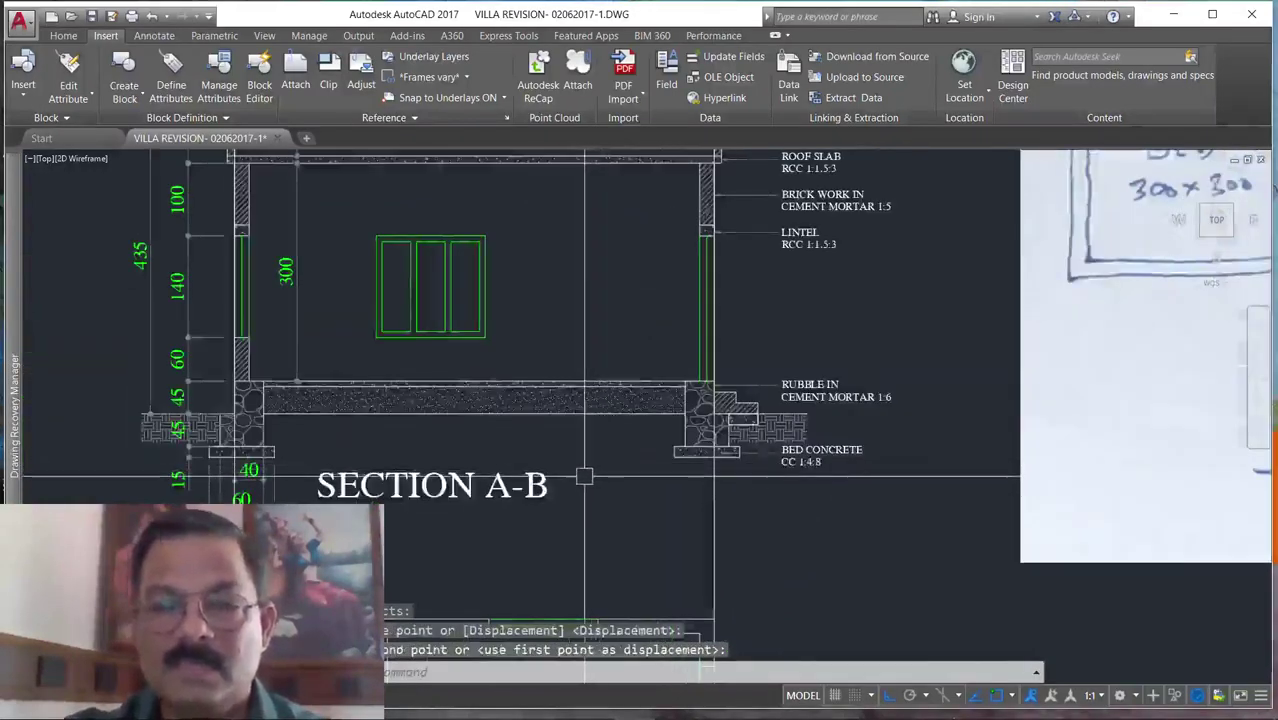
scroll(630, 470, down, 2)
scroll(767, 317, down, 2)
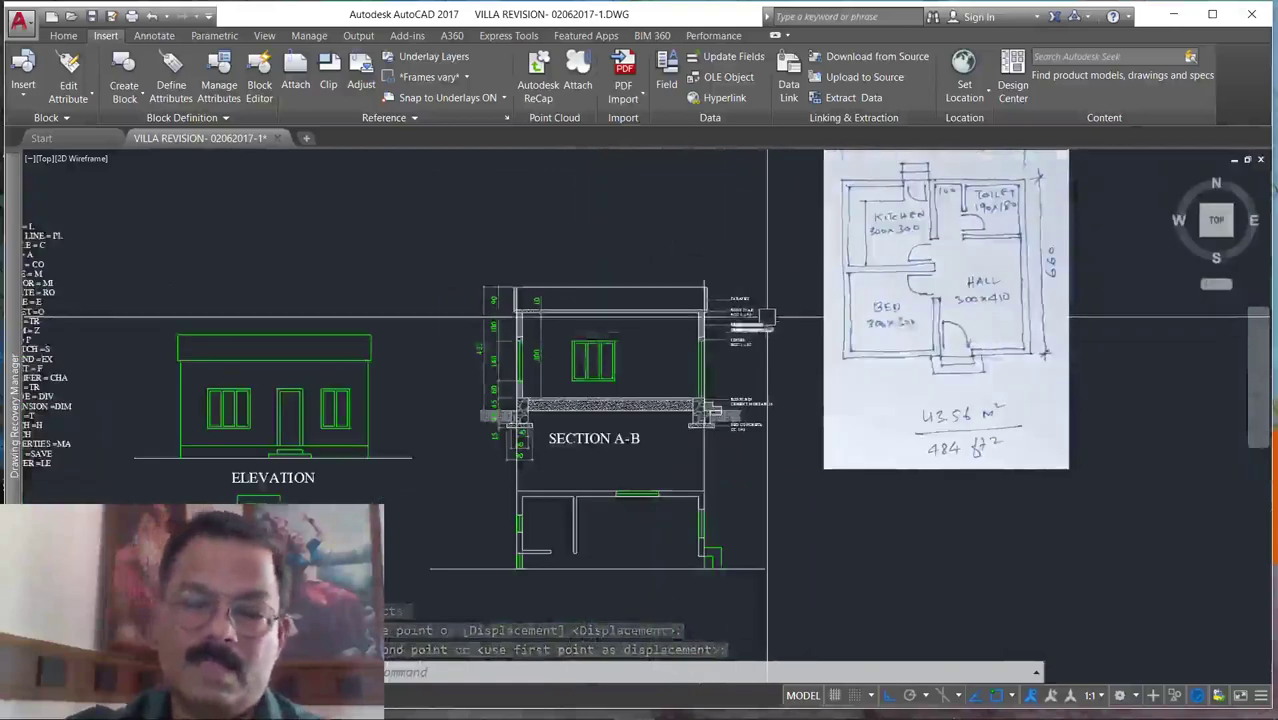
scroll(767, 317, up, 2)
scroll(760, 231, down, 2)
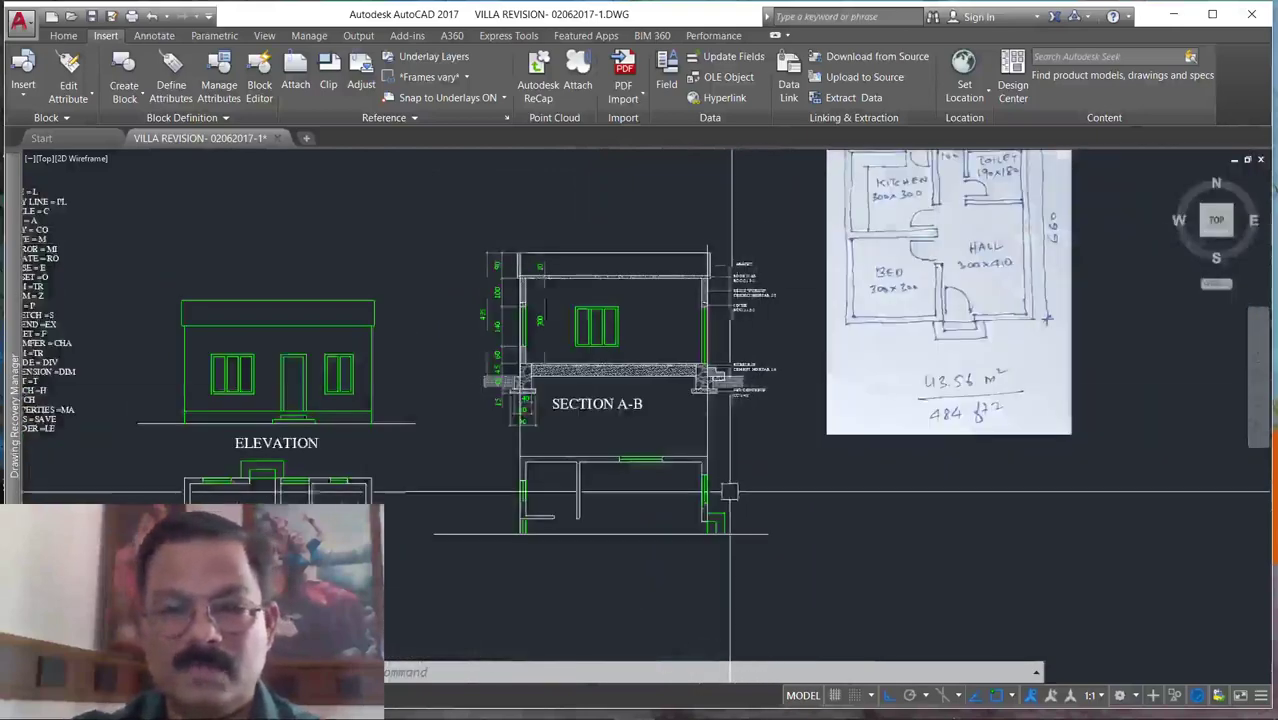
scroll(729, 491, up, 1)
scroll(559, 548, up, 2)
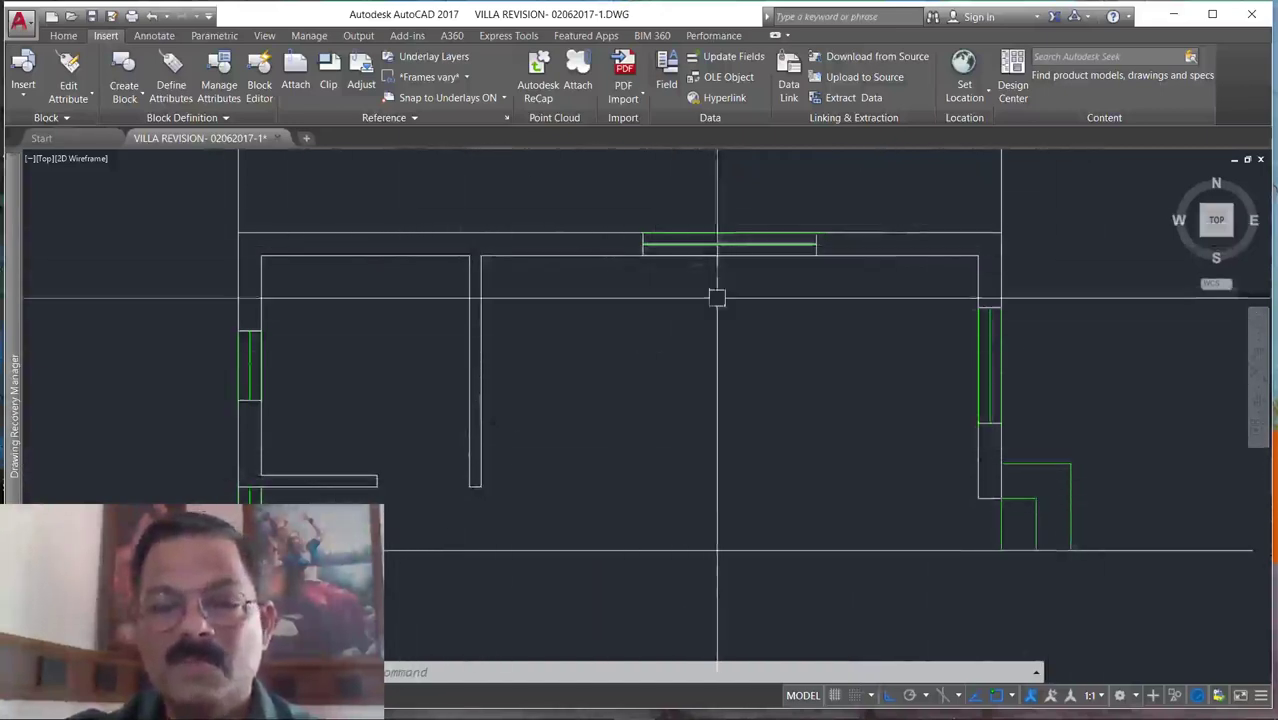
scroll(717, 297, down, 5)
scroll(718, 370, up, 4)
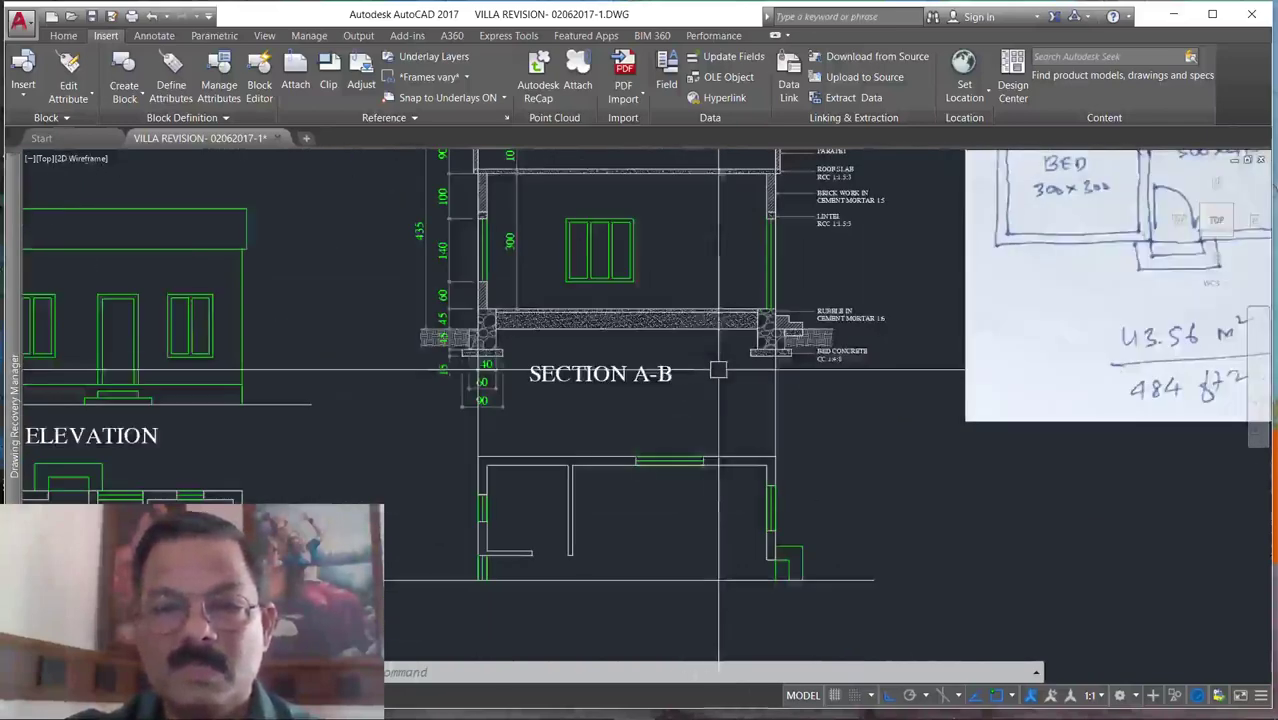
key(Escape)
Copy the vertical line at the section's right wall inside Section A-B, near its window.
right_click(724, 421)
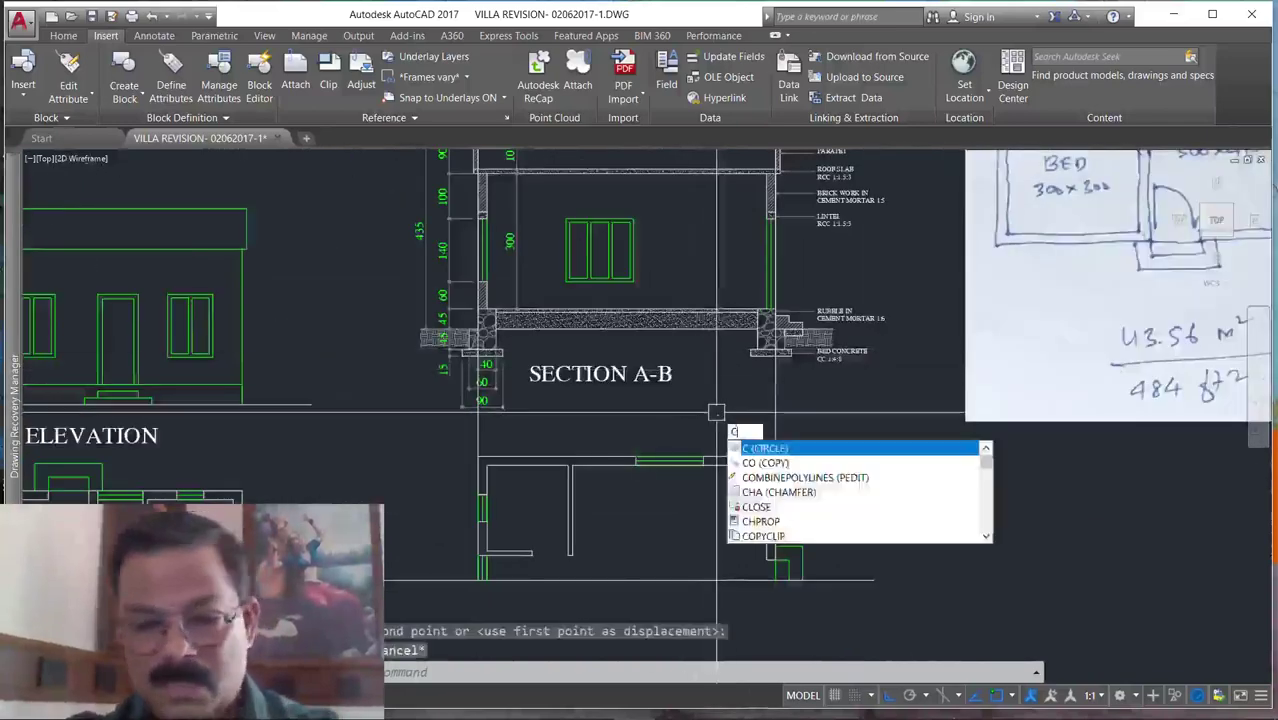
key(Escape)
key(Return)
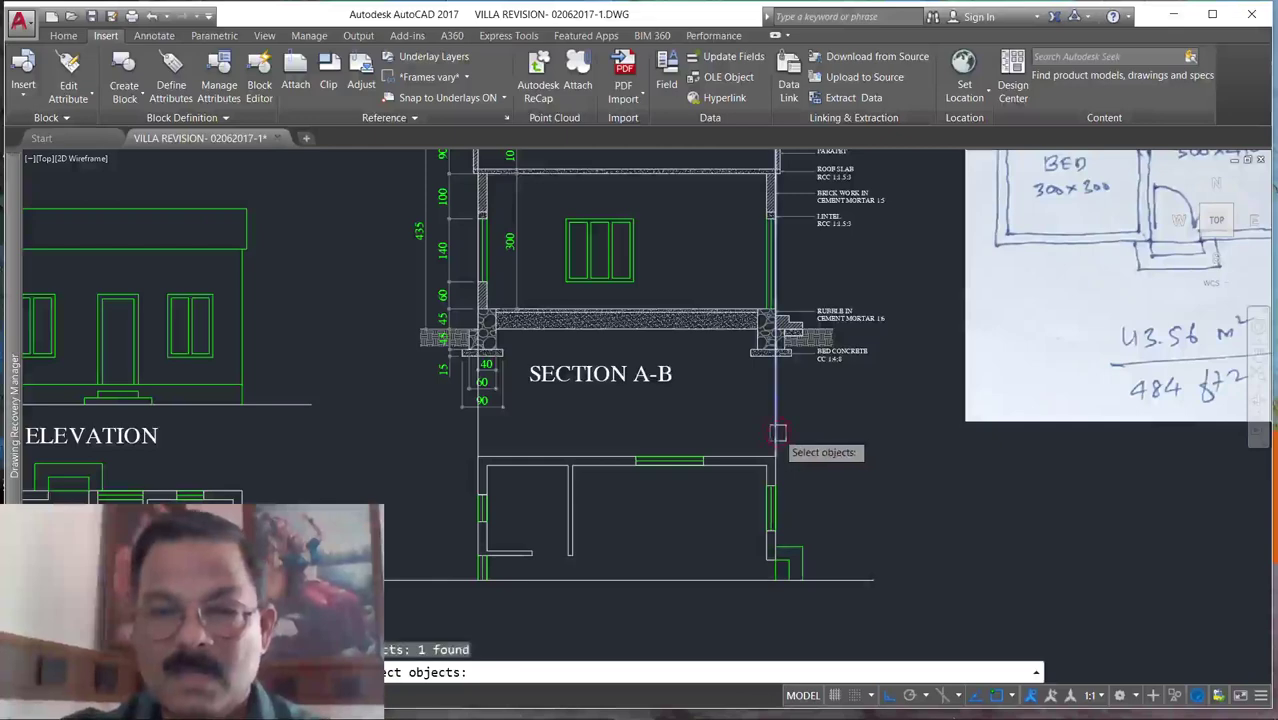
key(Return)
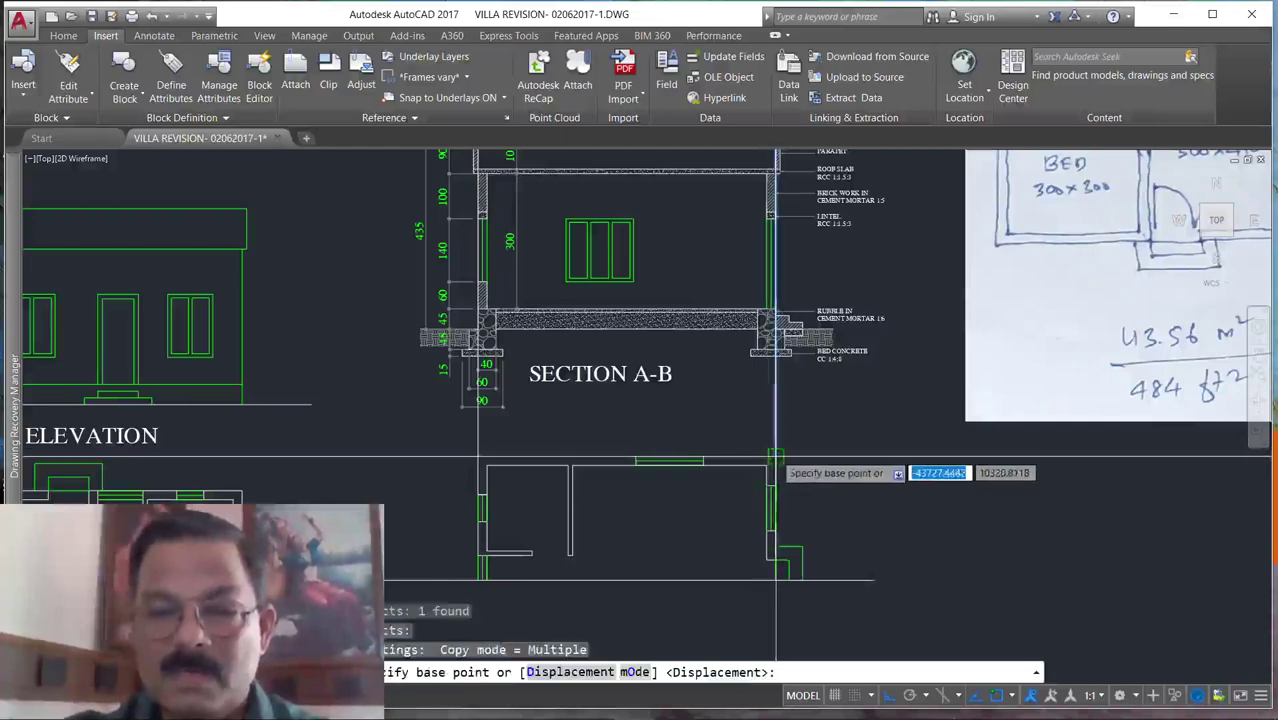
click(775, 458)
click(703, 458)
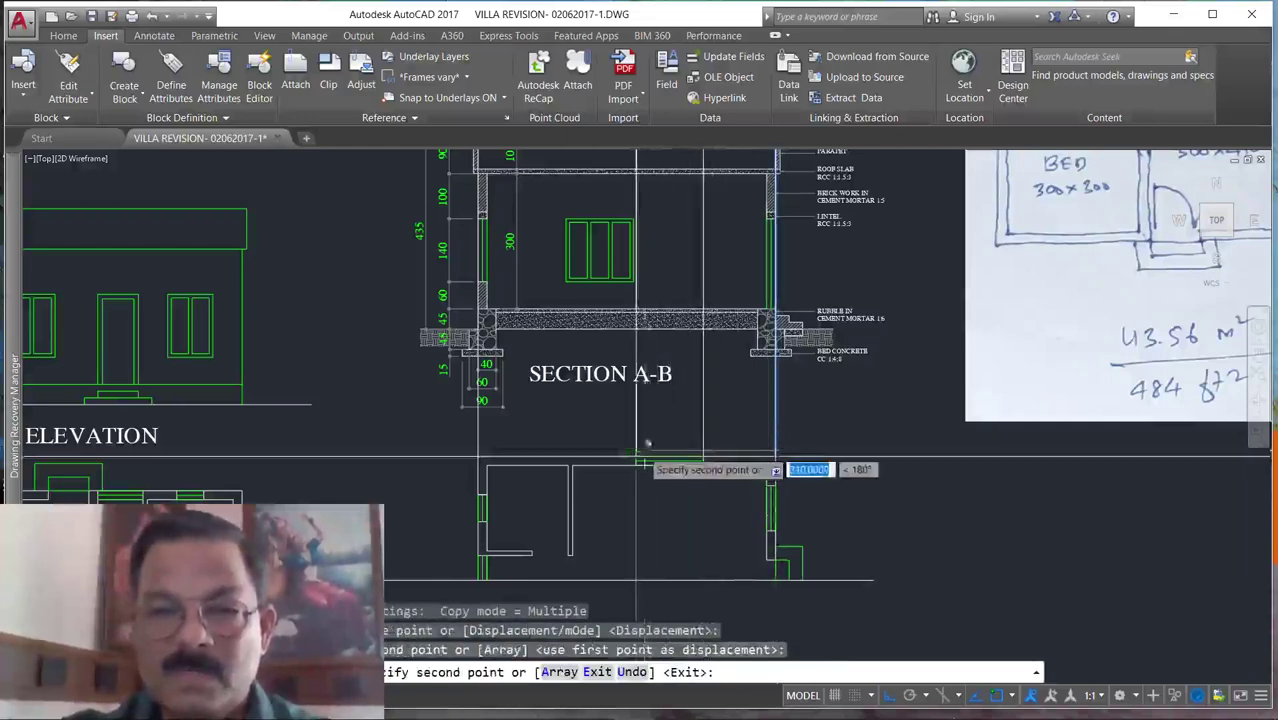
key(Escape)
scroll(681, 193, up, 2)
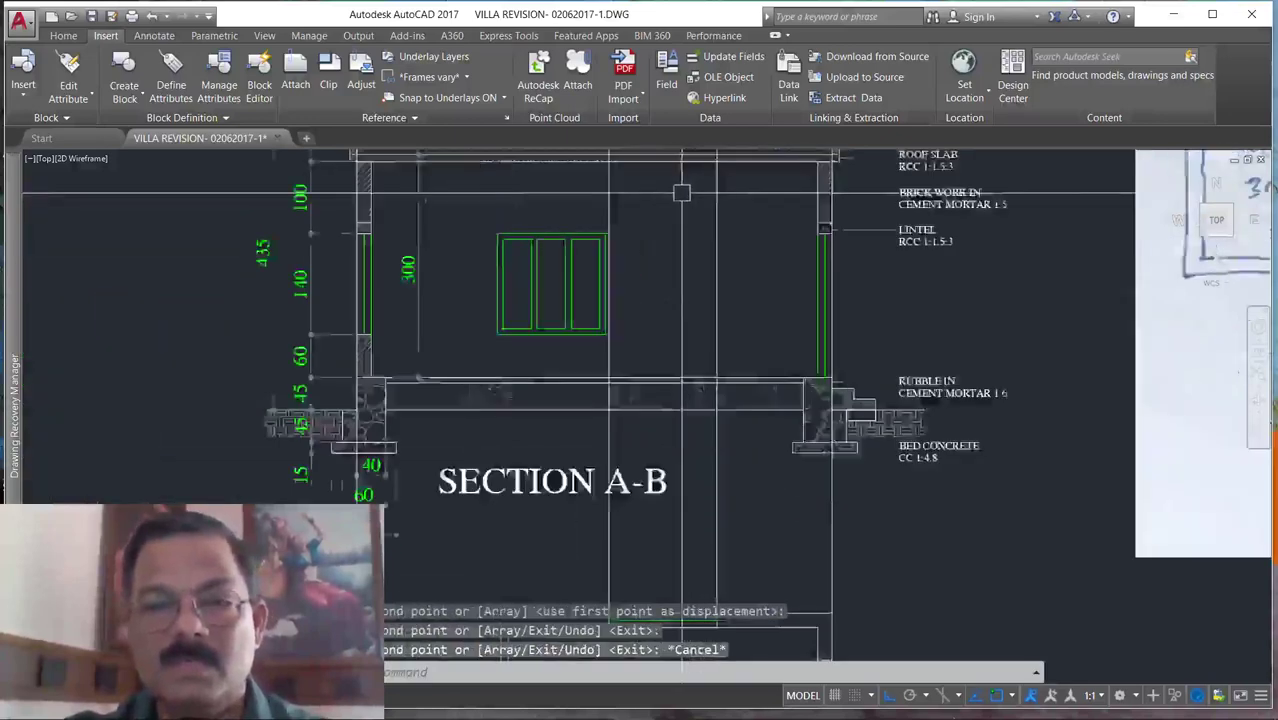
scroll(681, 193, up, 2)
Shift the section's window right onto the new vertical line.
key(Return)
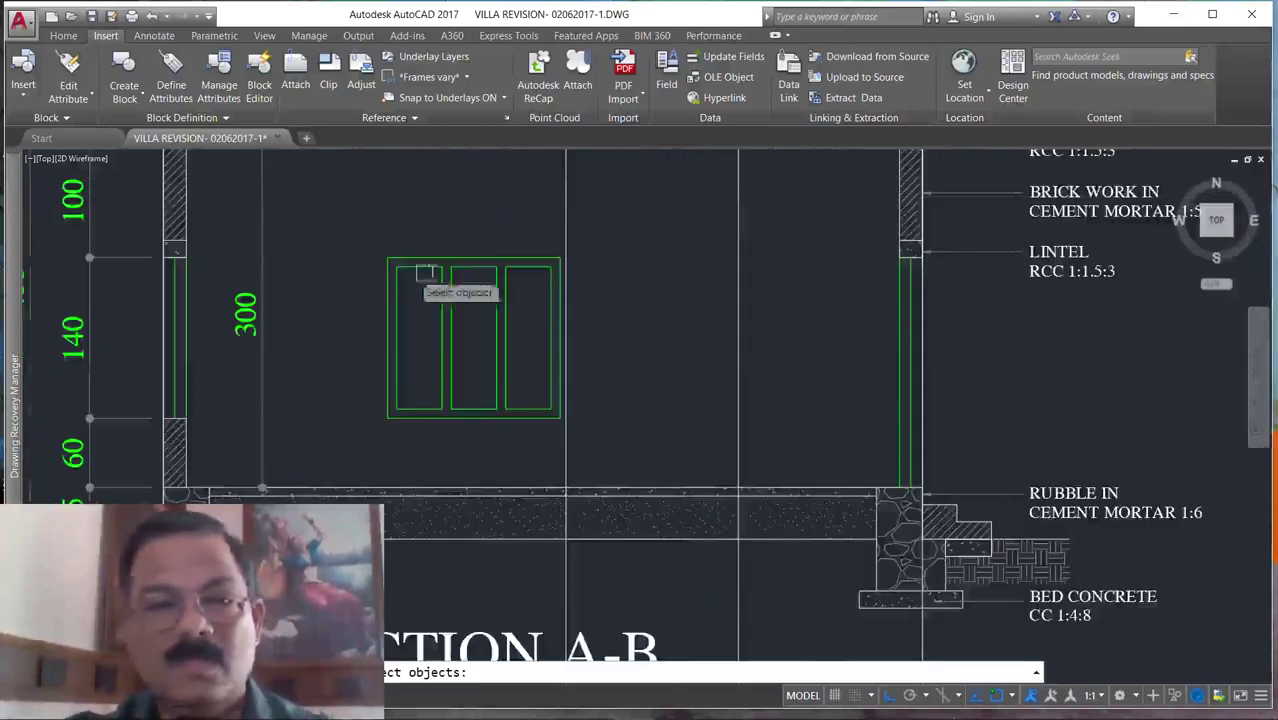
click(603, 450)
key(Return)
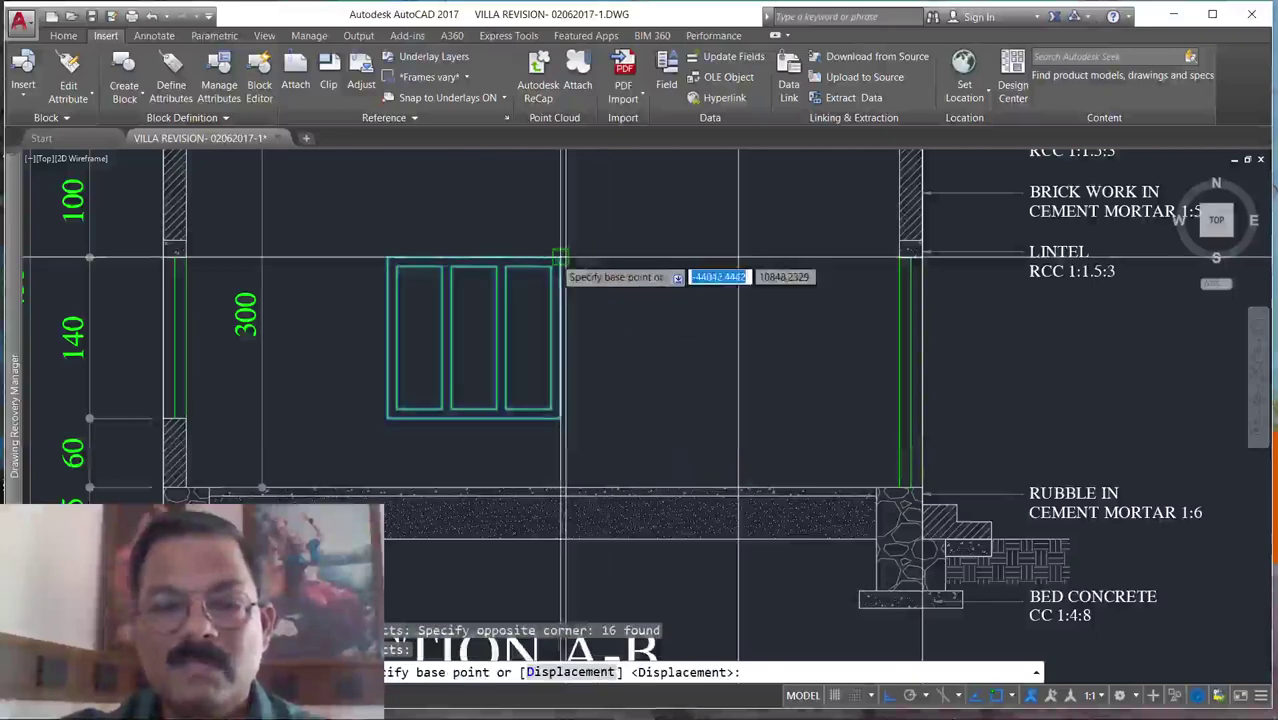
scroll(561, 258, up, 2)
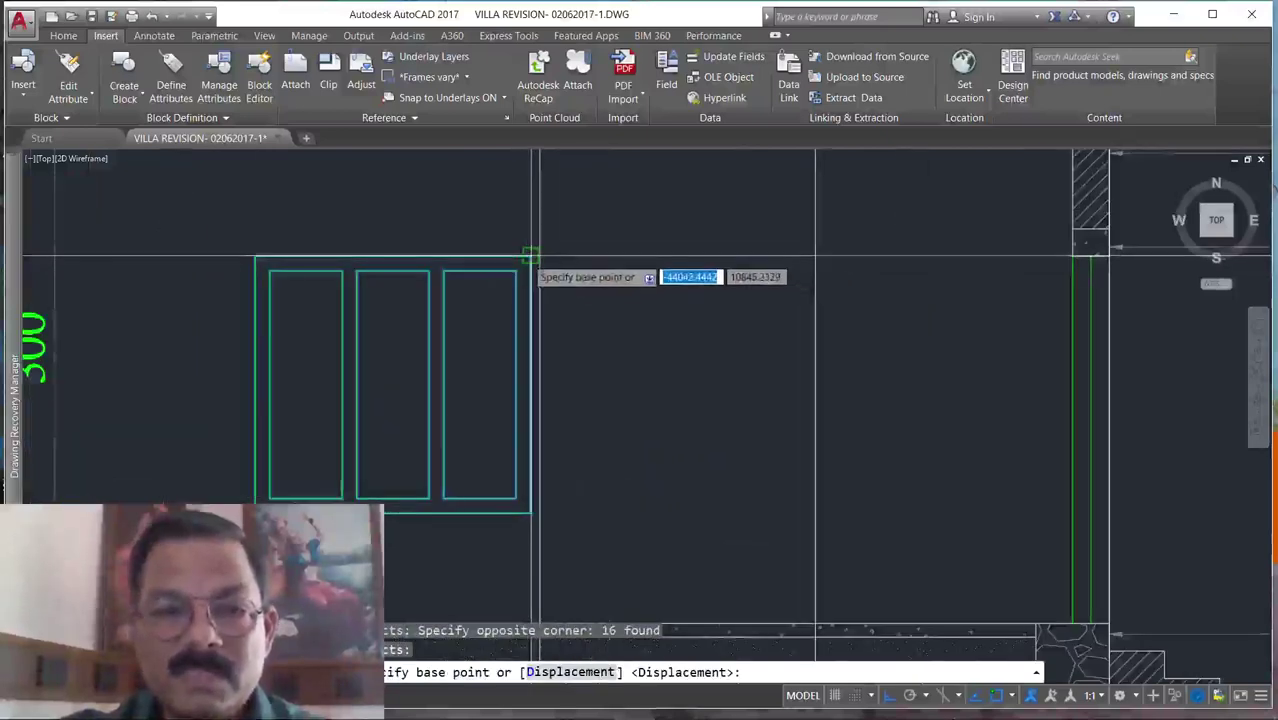
click(530, 262)
scroll(600, 255, up, 1)
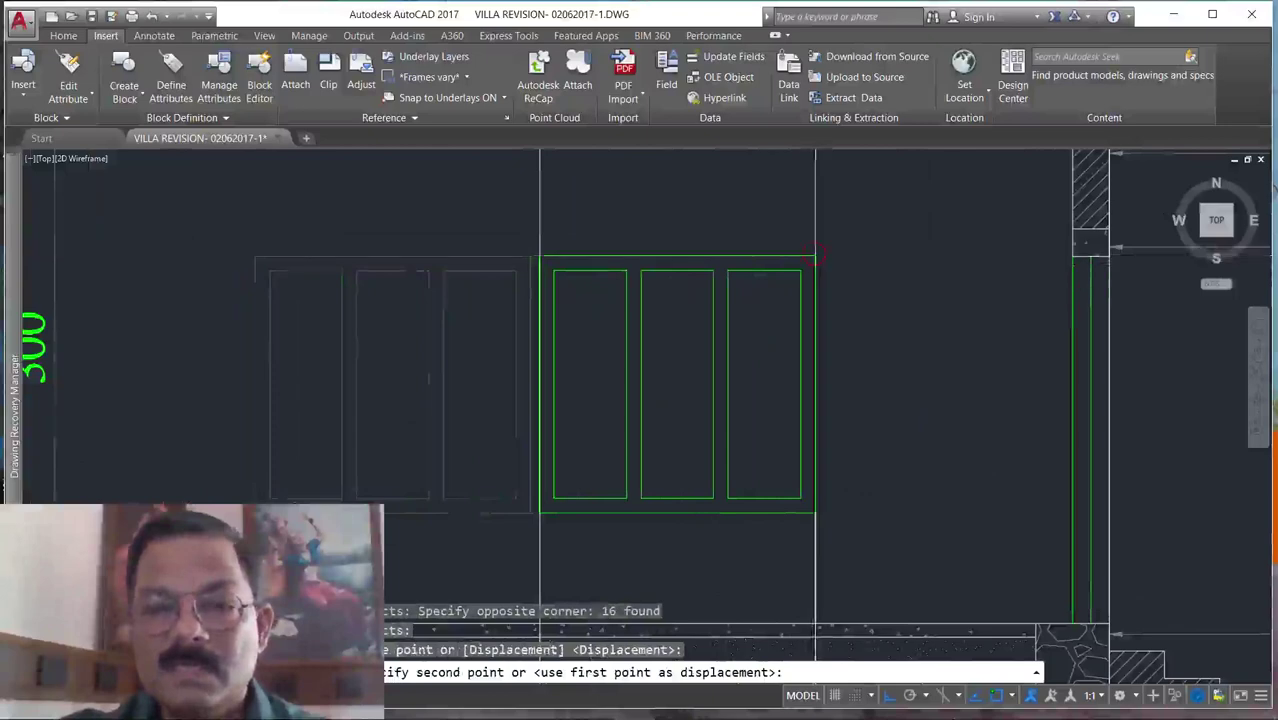
click(812, 258)
scroll(761, 290, down, 3)
key(Escape)
key(Escape)
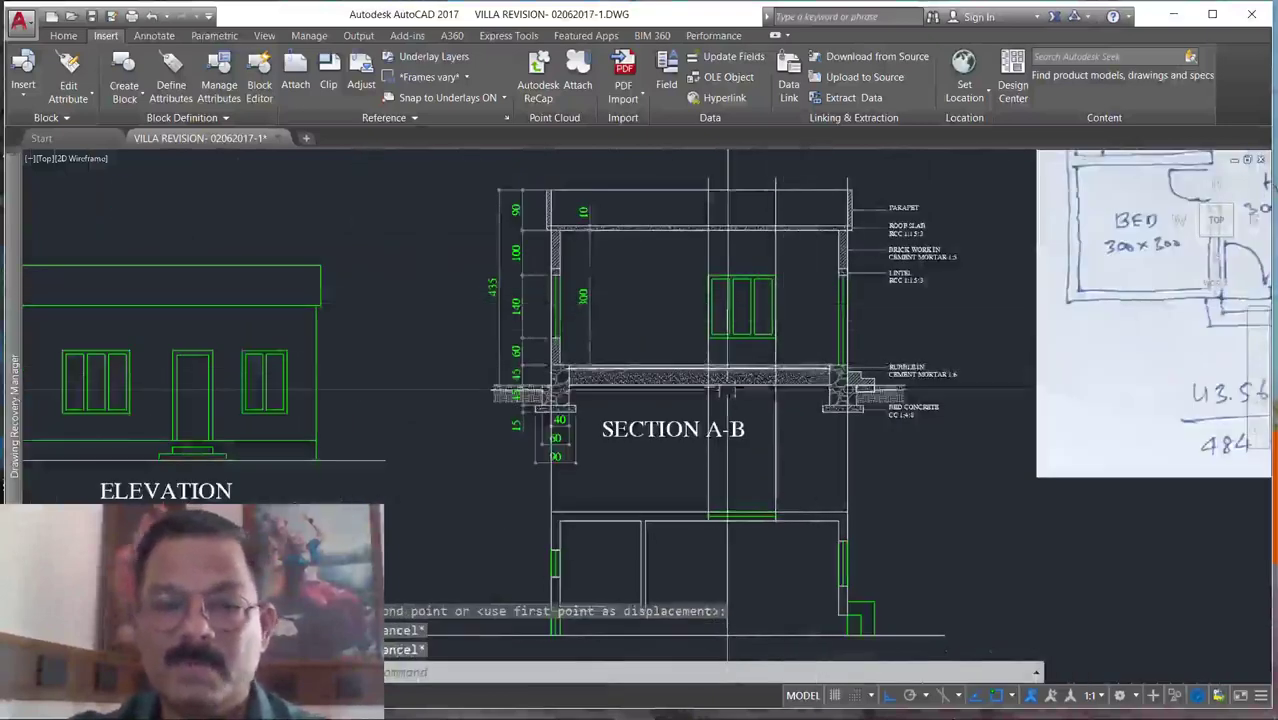
Erase the two vertical construction lines running through Section A-B.
scroll(712, 376, down, 3)
scroll(708, 408, up, 3)
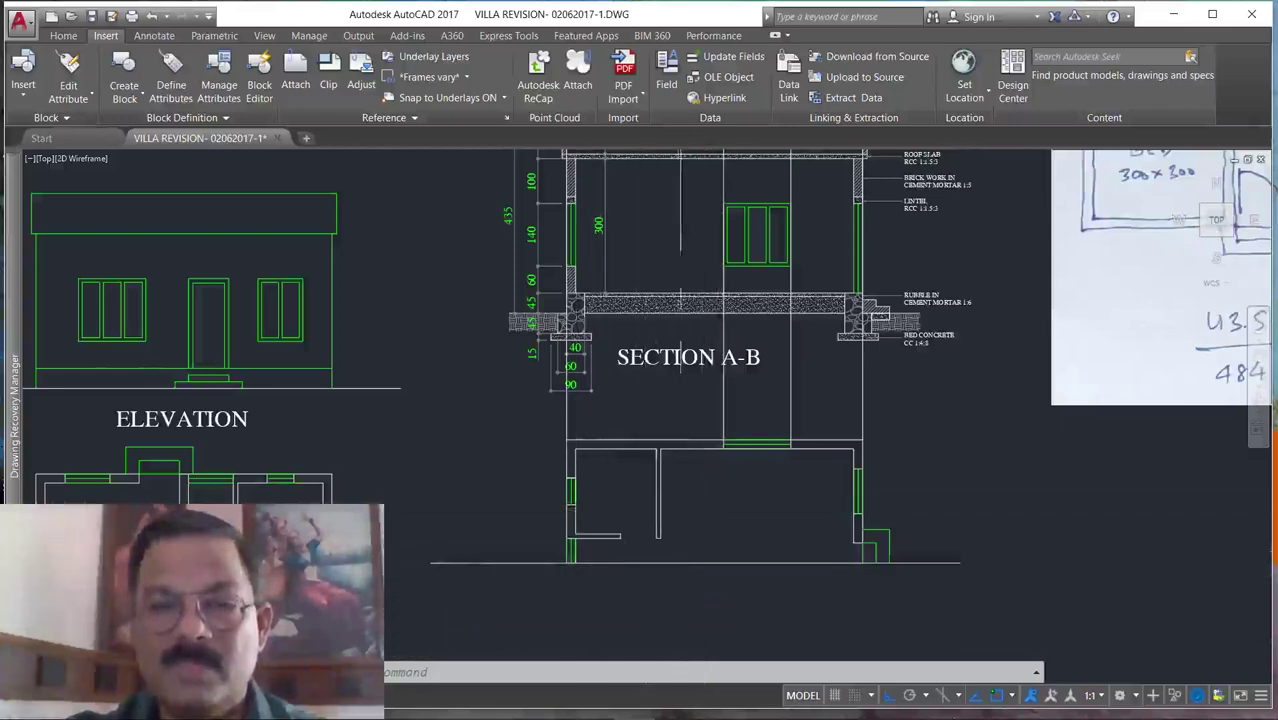
scroll(655, 560, down, 1)
scroll(667, 540, up, 2)
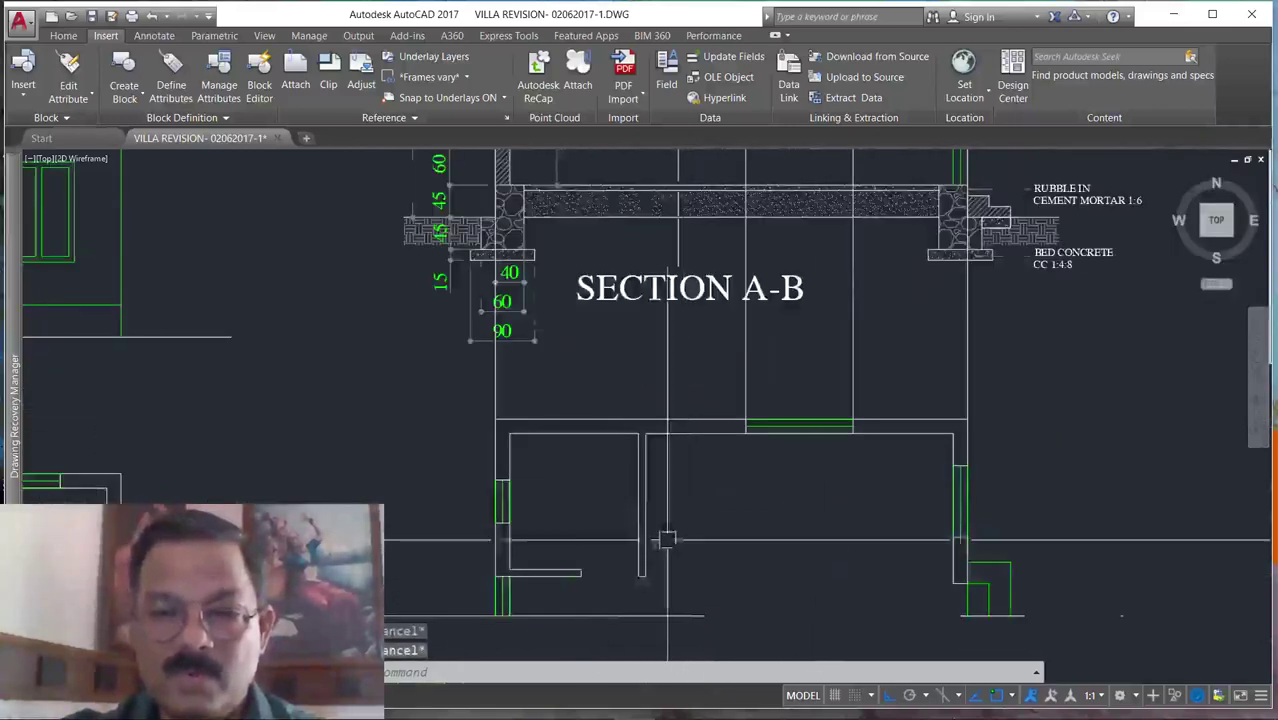
scroll(670, 544, down, 2)
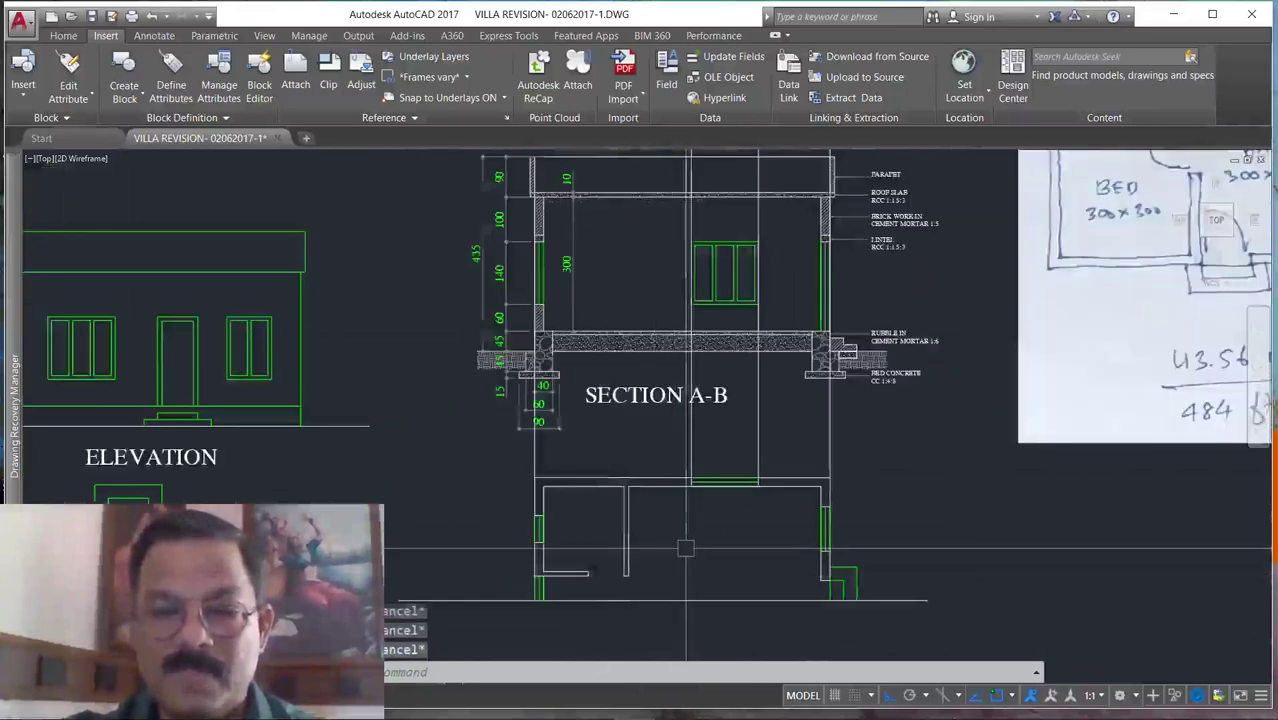
key(Return)
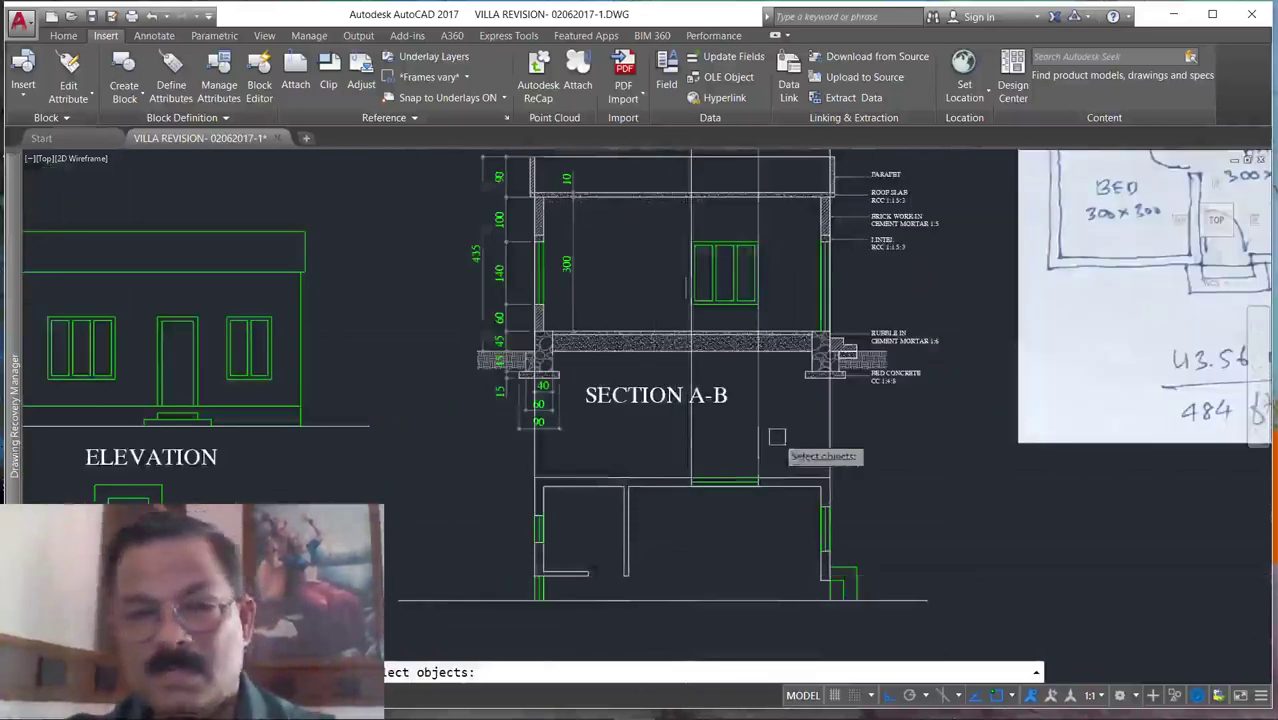
click(785, 442)
click(667, 474)
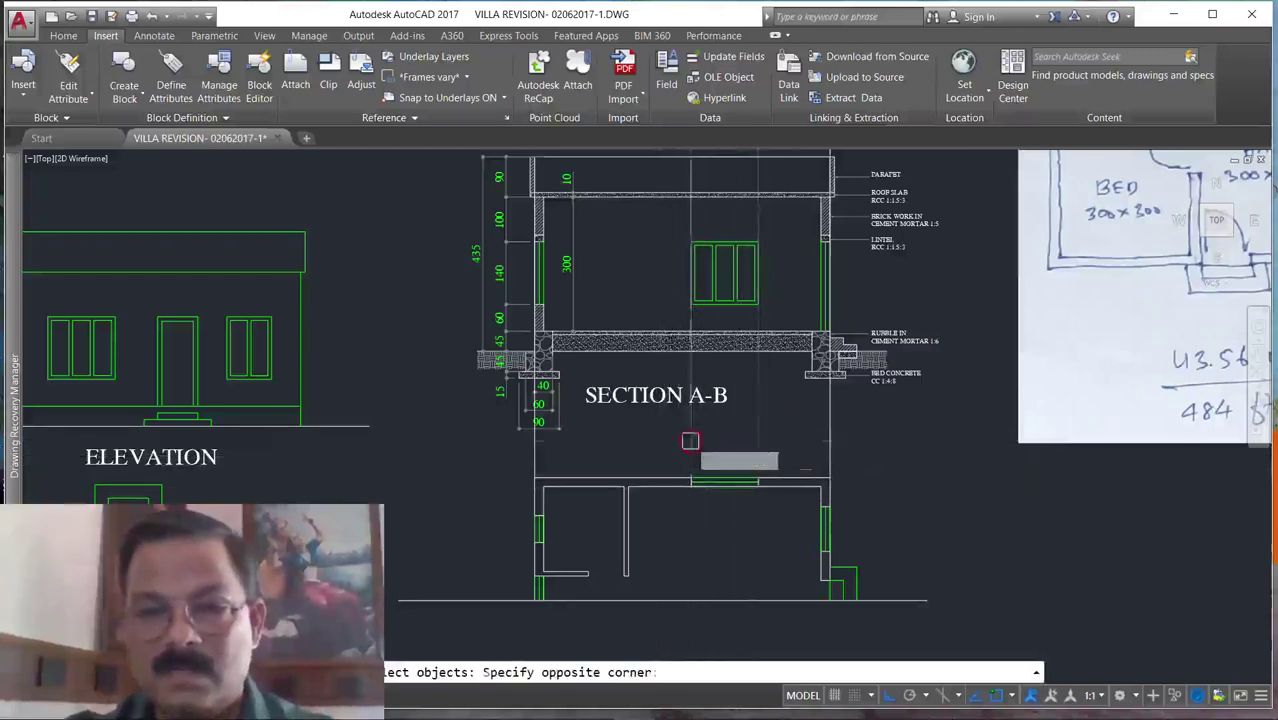
click(667, 474)
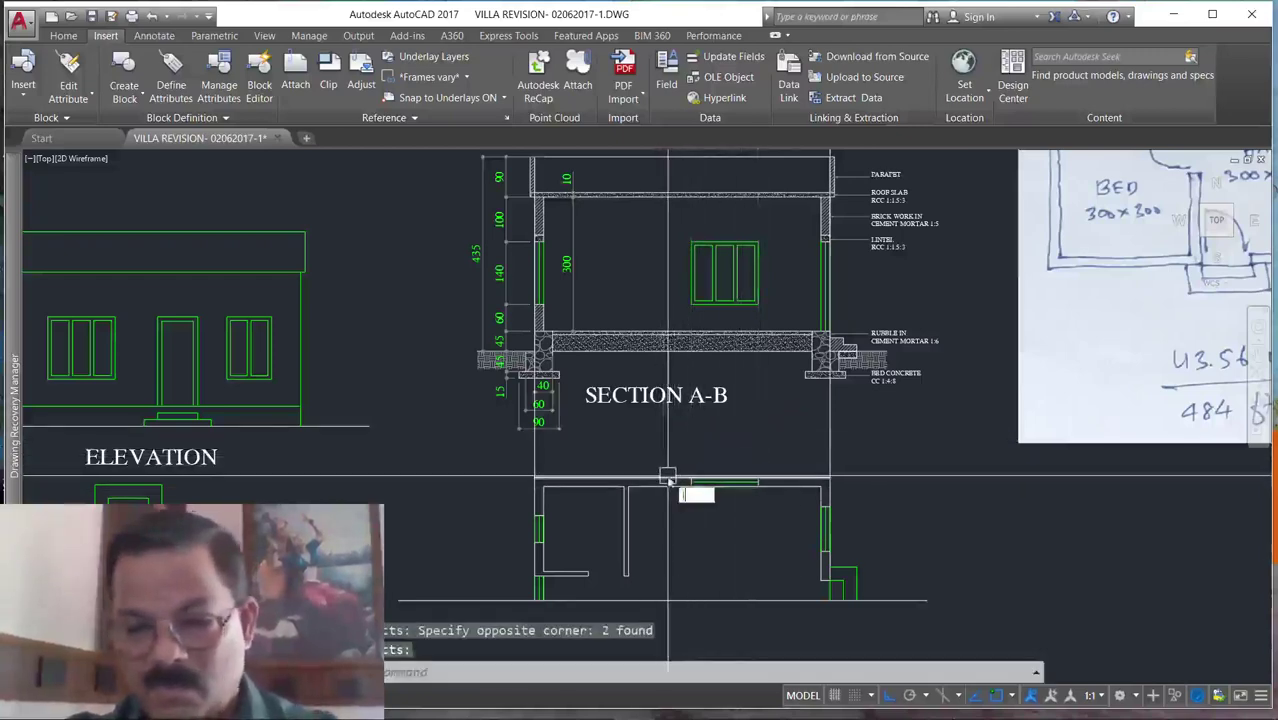
key(Return)
text(l)
key(Return)
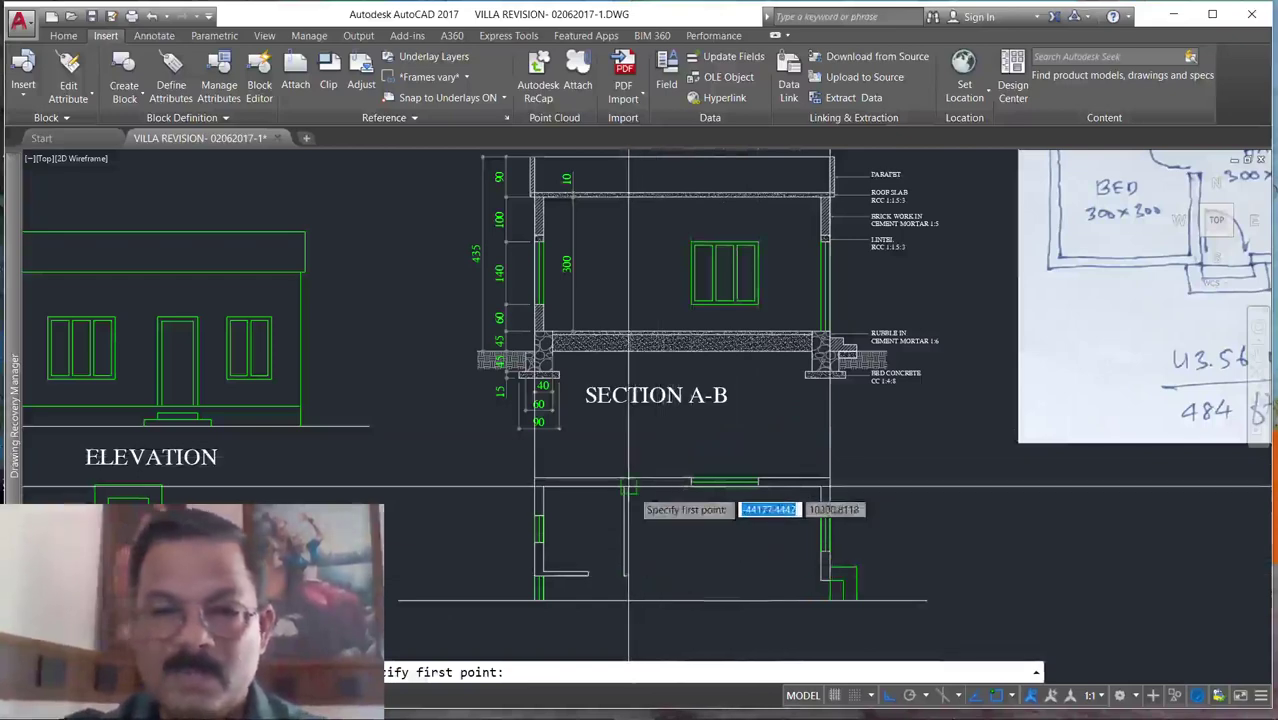
click(628, 487)
scroll(621, 405, down, 2)
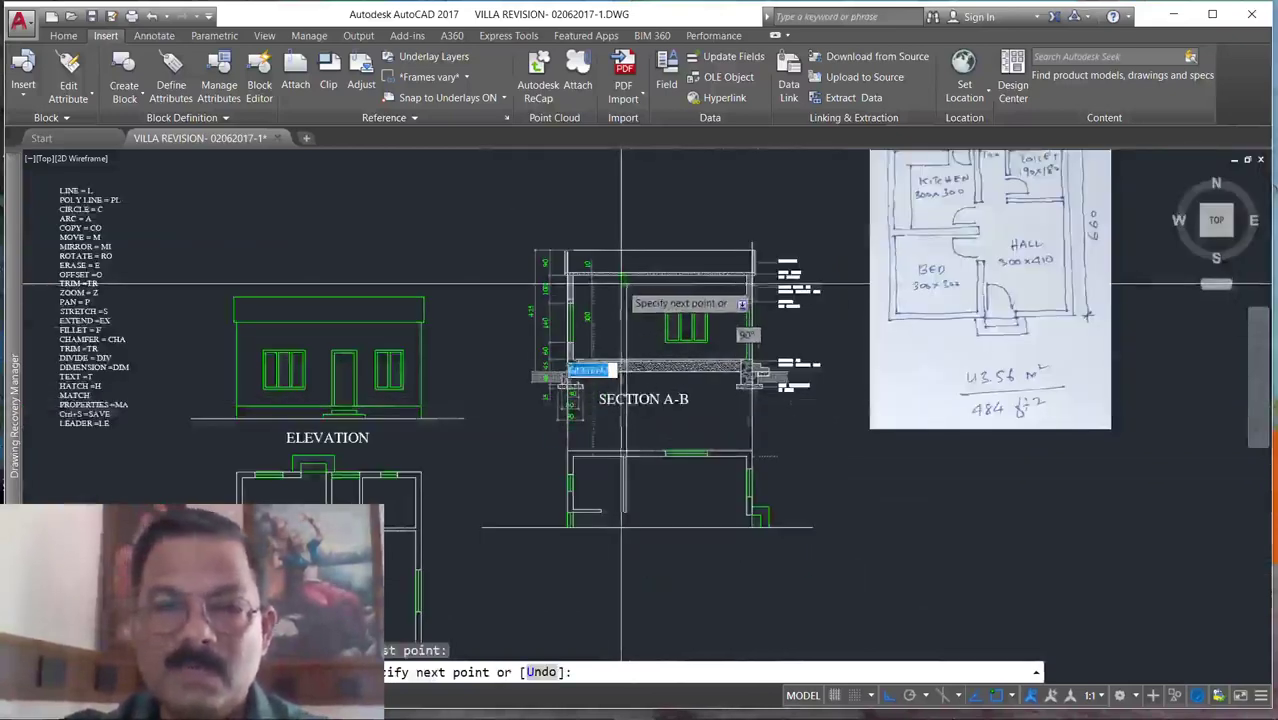
key(Escape)
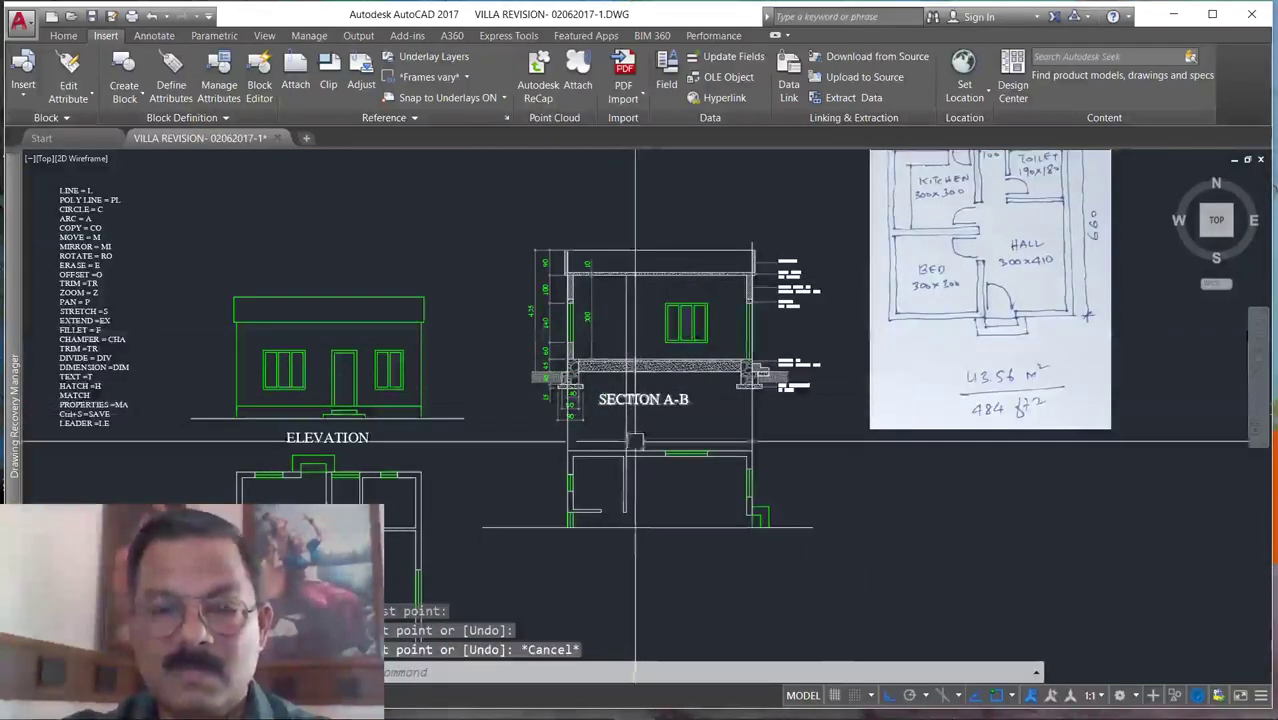
scroll(618, 517, up, 2)
scroll(618, 517, up, 3)
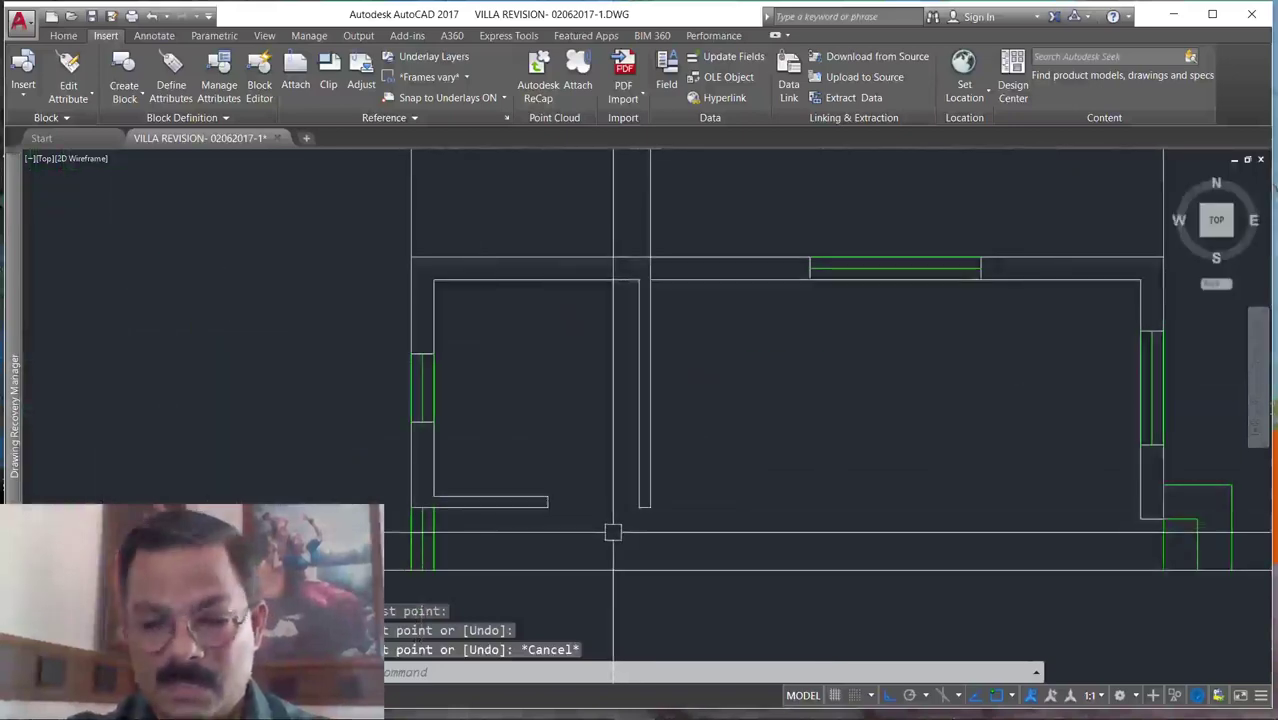
key(Return)
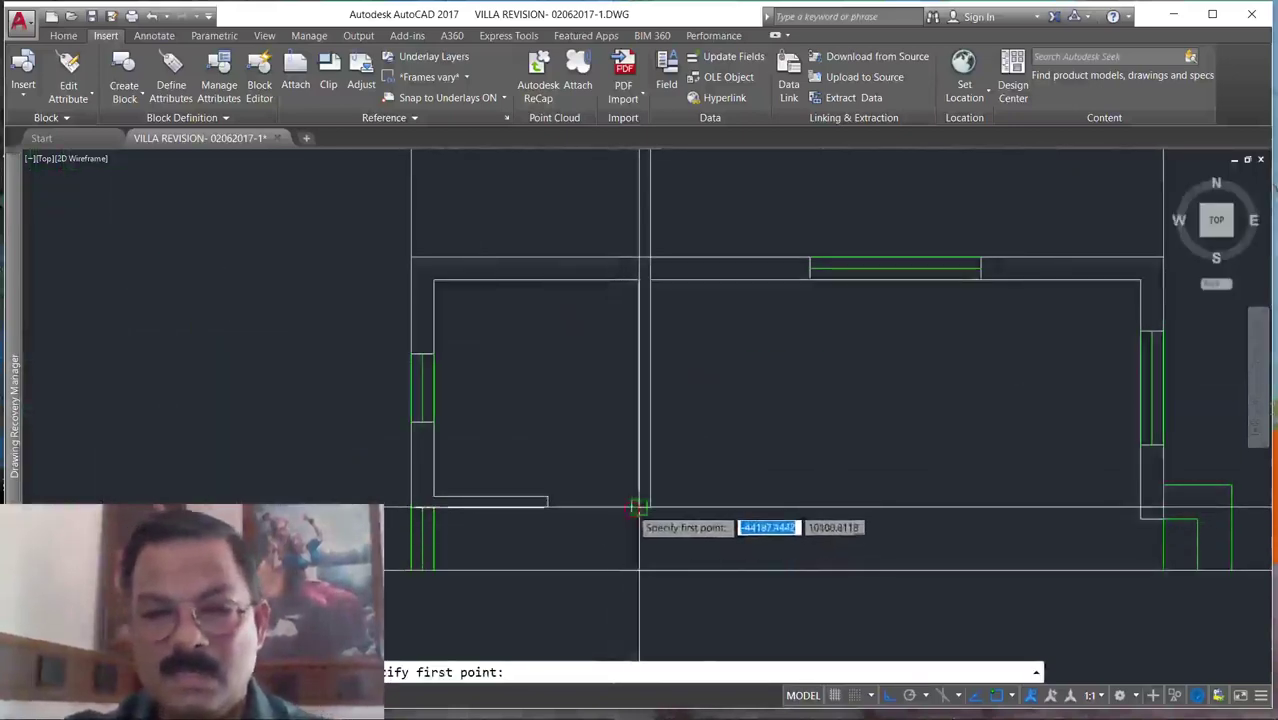
click(638, 508)
scroll(638, 508, down, 4)
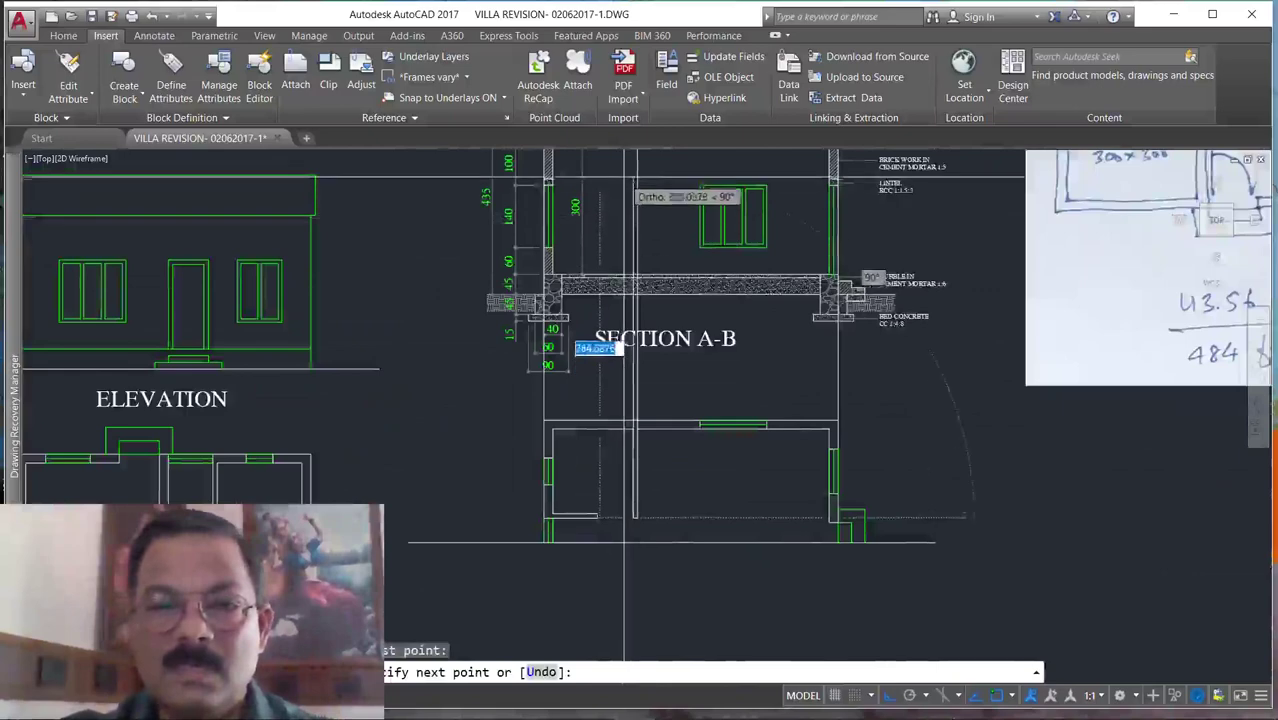
scroll(622, 347, down, 4)
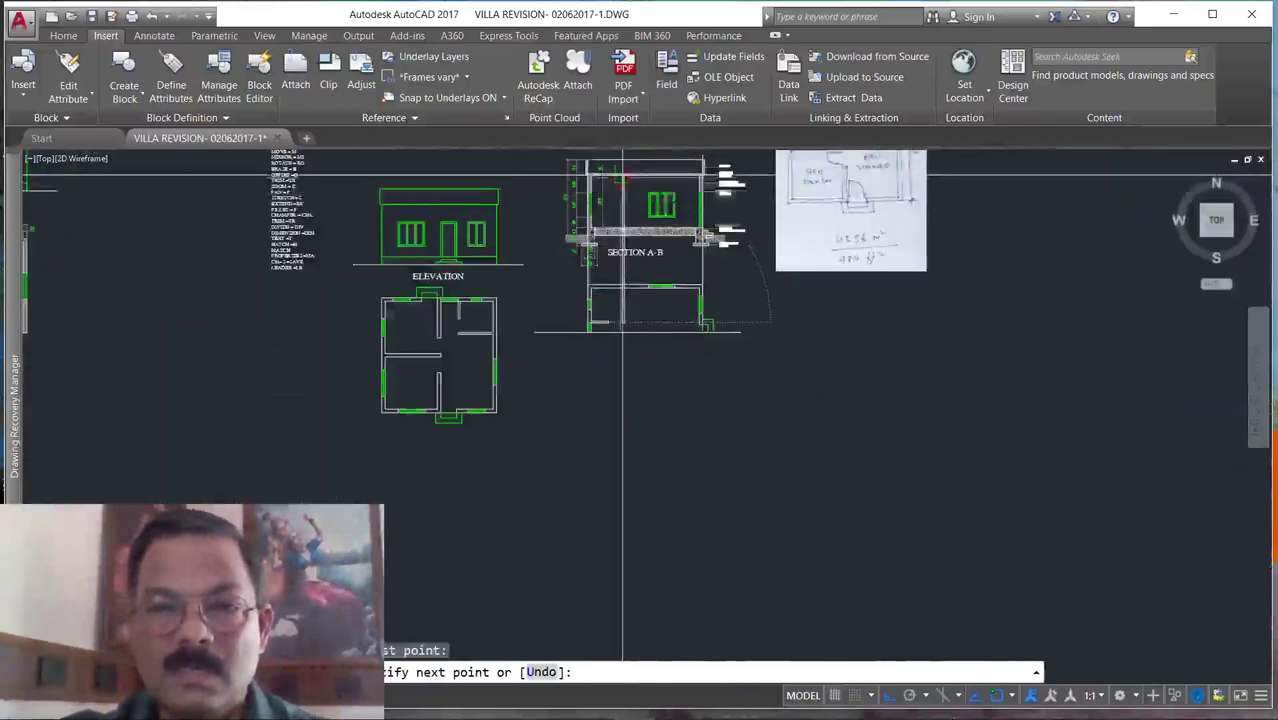
key(Escape)
scroll(595, 330, up, 5)
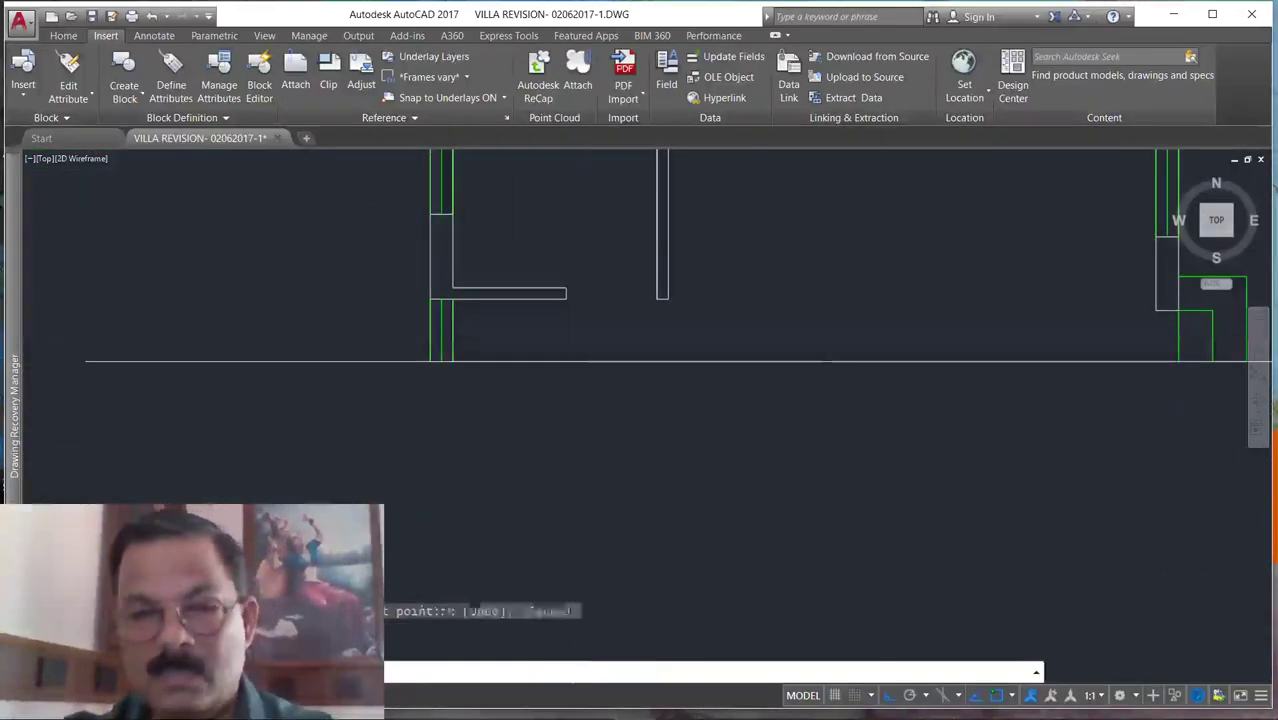
key(space)
click(565, 290)
scroll(576, 300, down, 3)
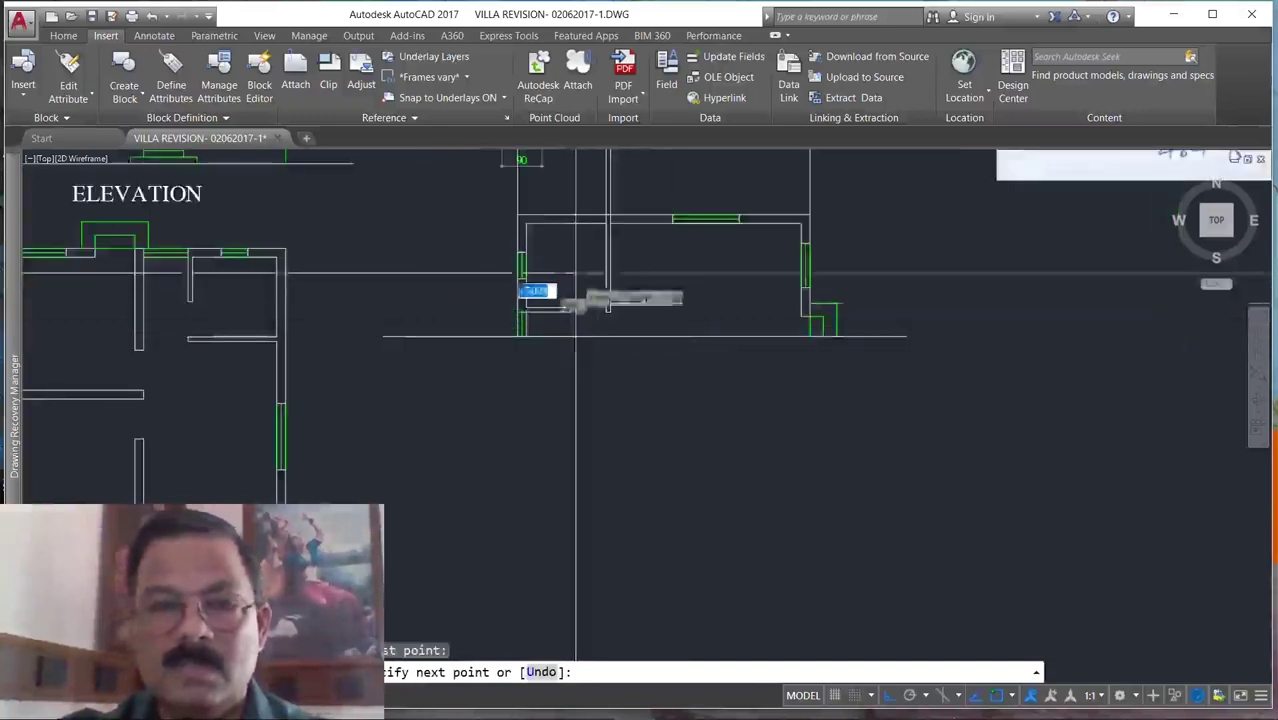
scroll(590, 208, down, 5)
scroll(589, 207, up, 4)
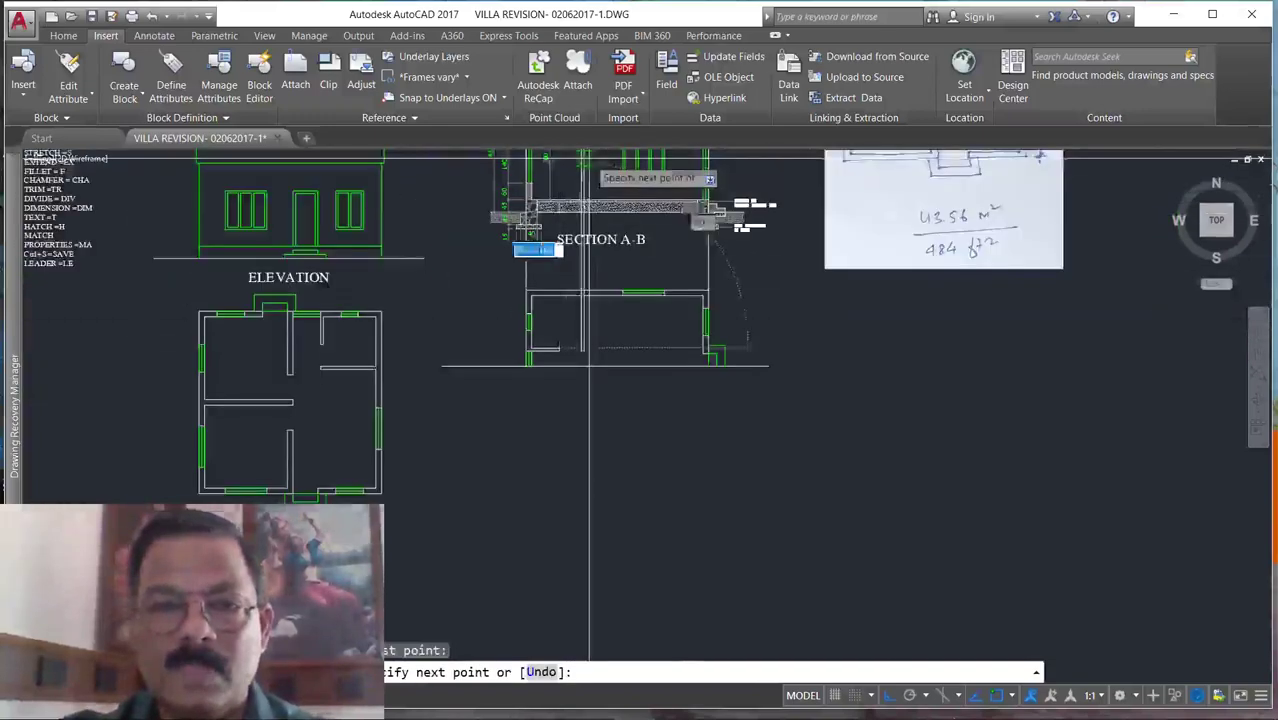
scroll(585, 210, down, 4)
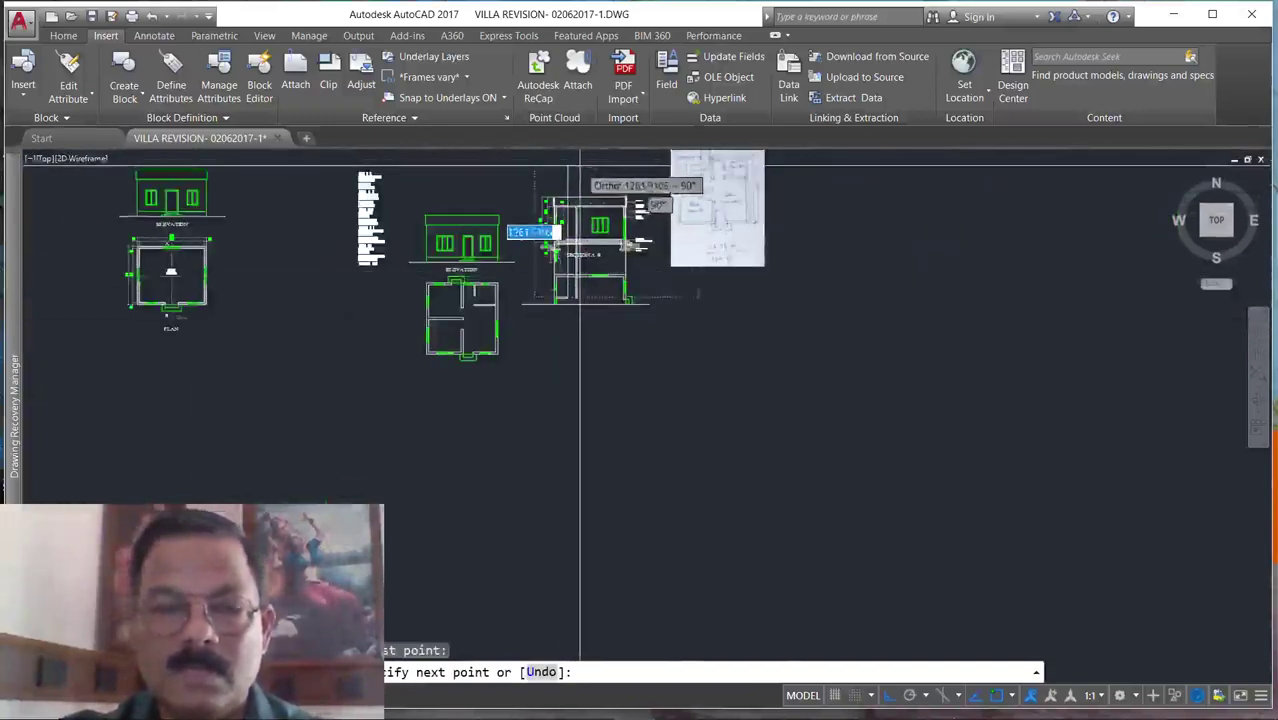
key(Escape)
scroll(582, 245, up, 4)
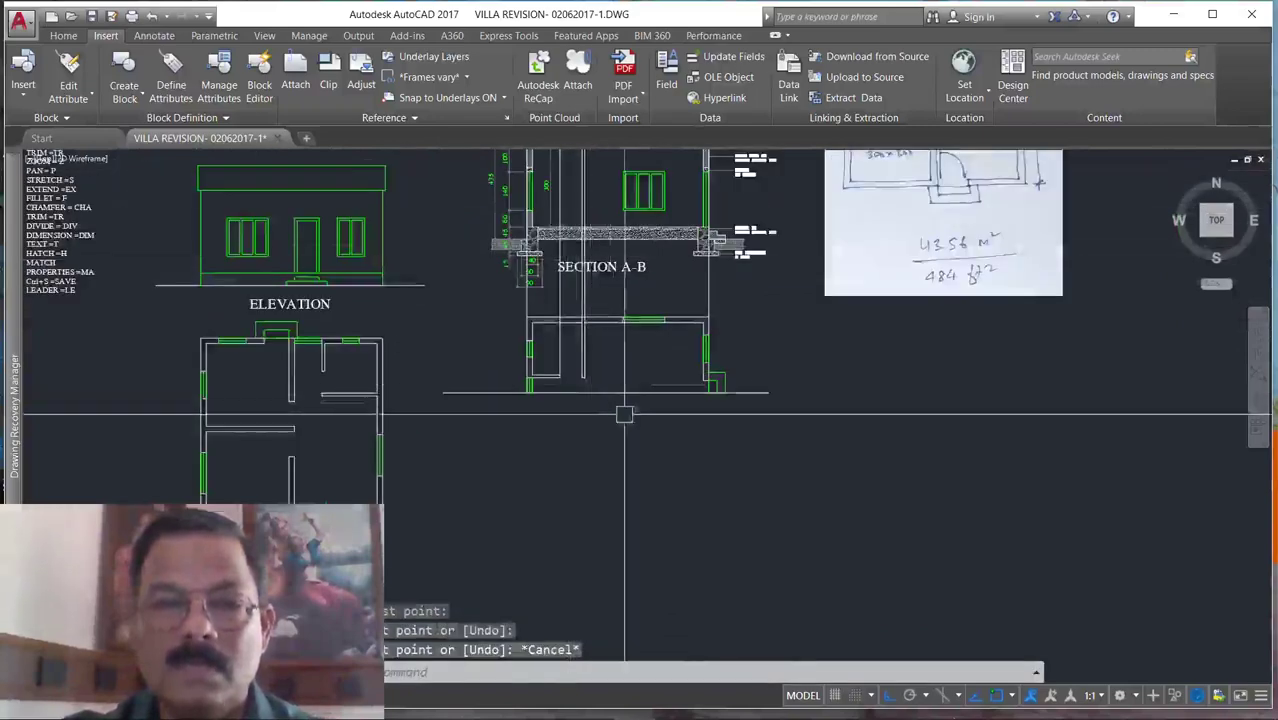
scroll(623, 420, down, 3)
scroll(585, 365, up, 6)
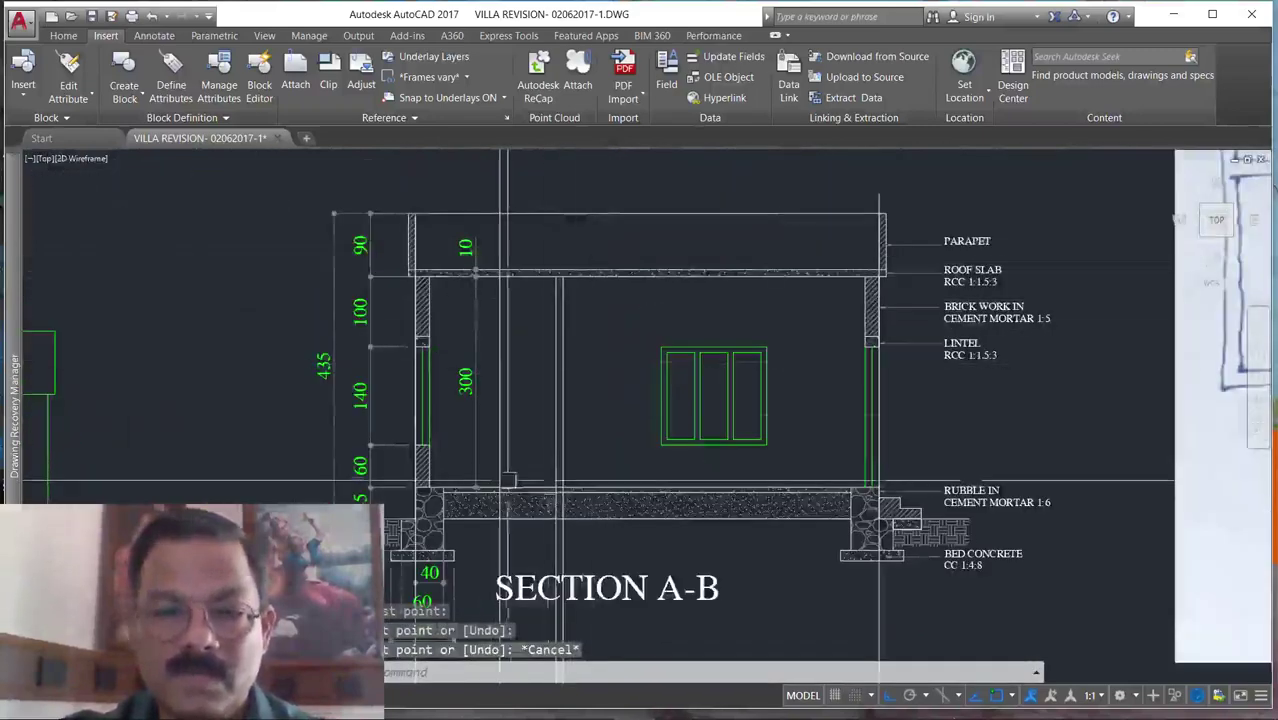
scroll(650, 350, down, 5)
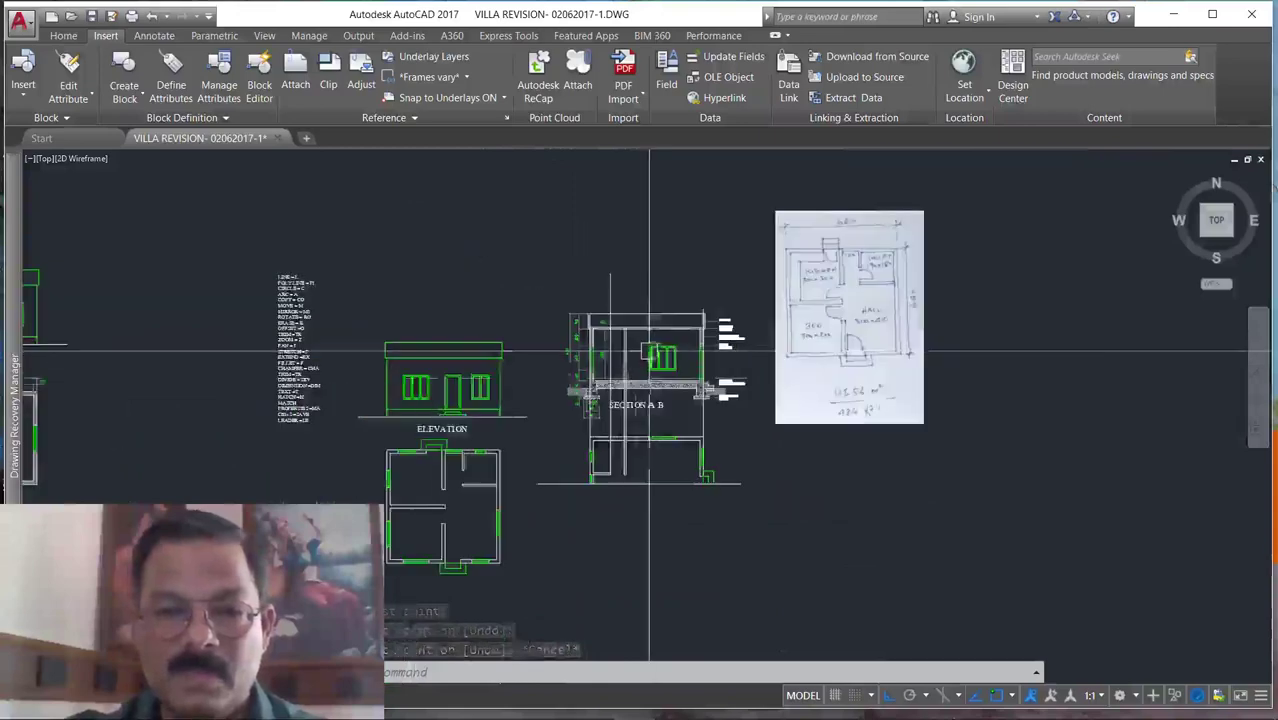
scroll(482, 385, up, 6)
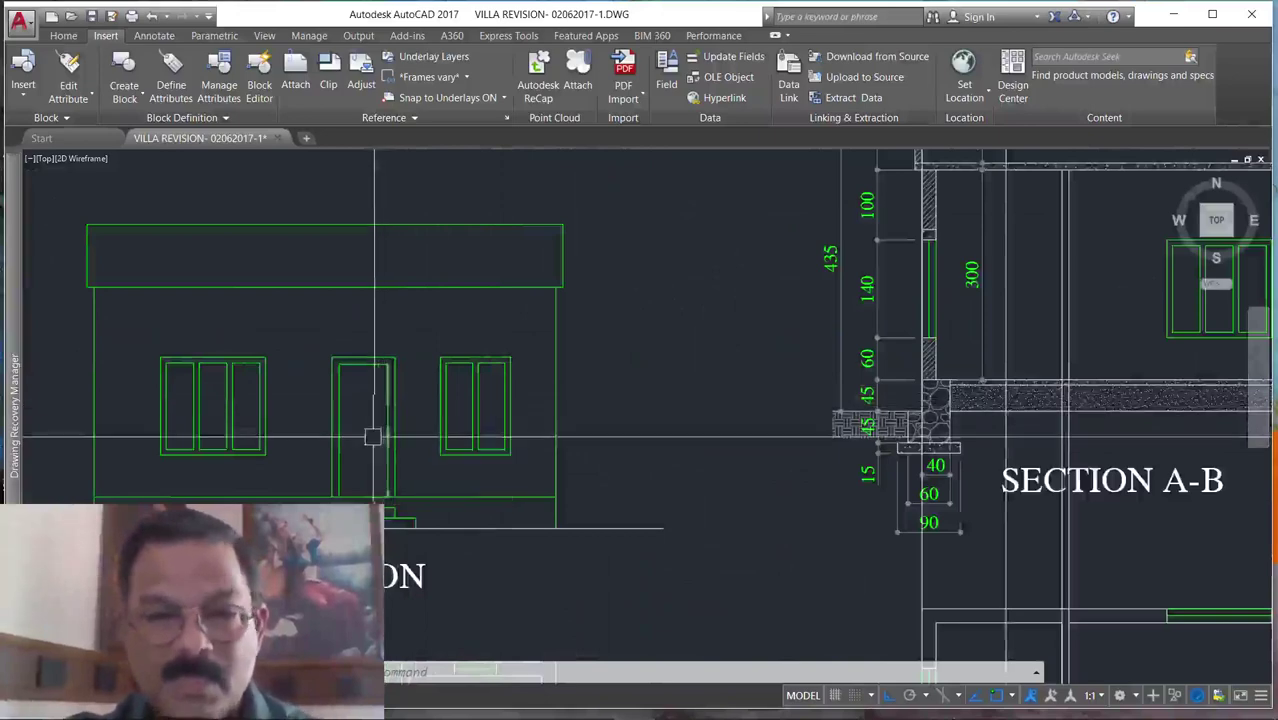
Copy the elevation's door by its foot into Section A-B, left of the three-pane window.
text(co)
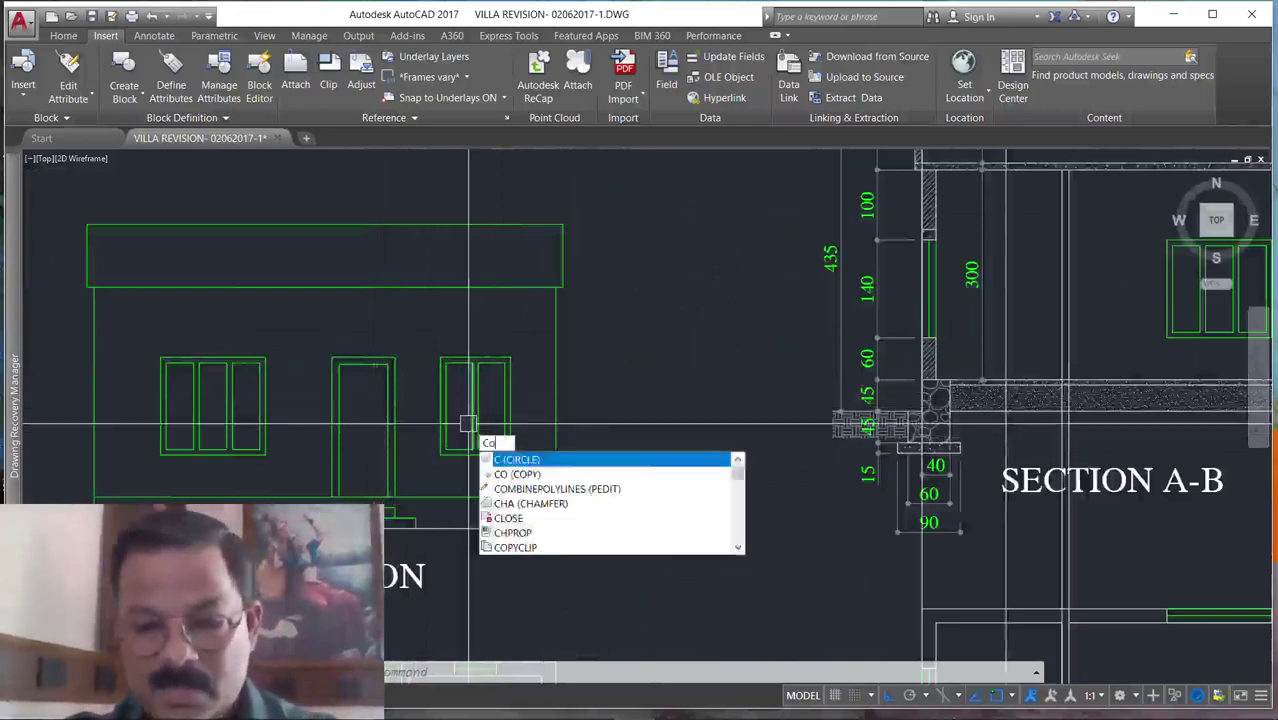
key(Return)
click(310, 337)
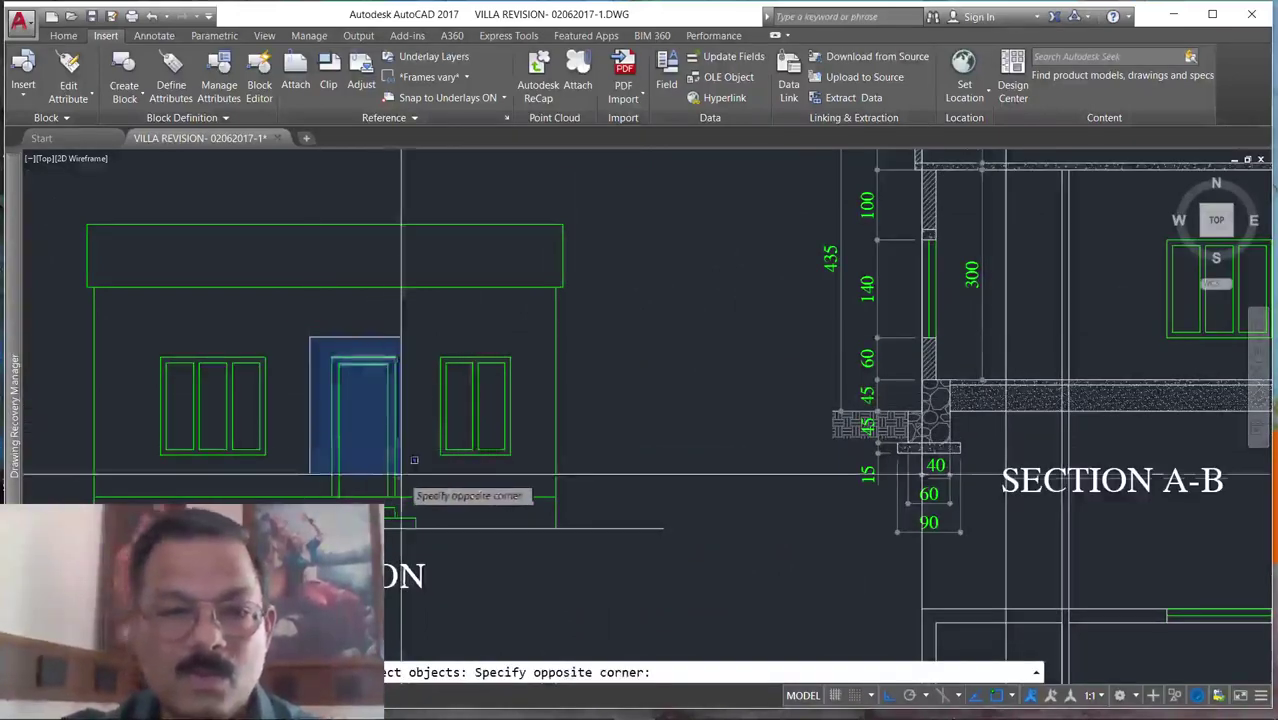
click(422, 487)
key(Return)
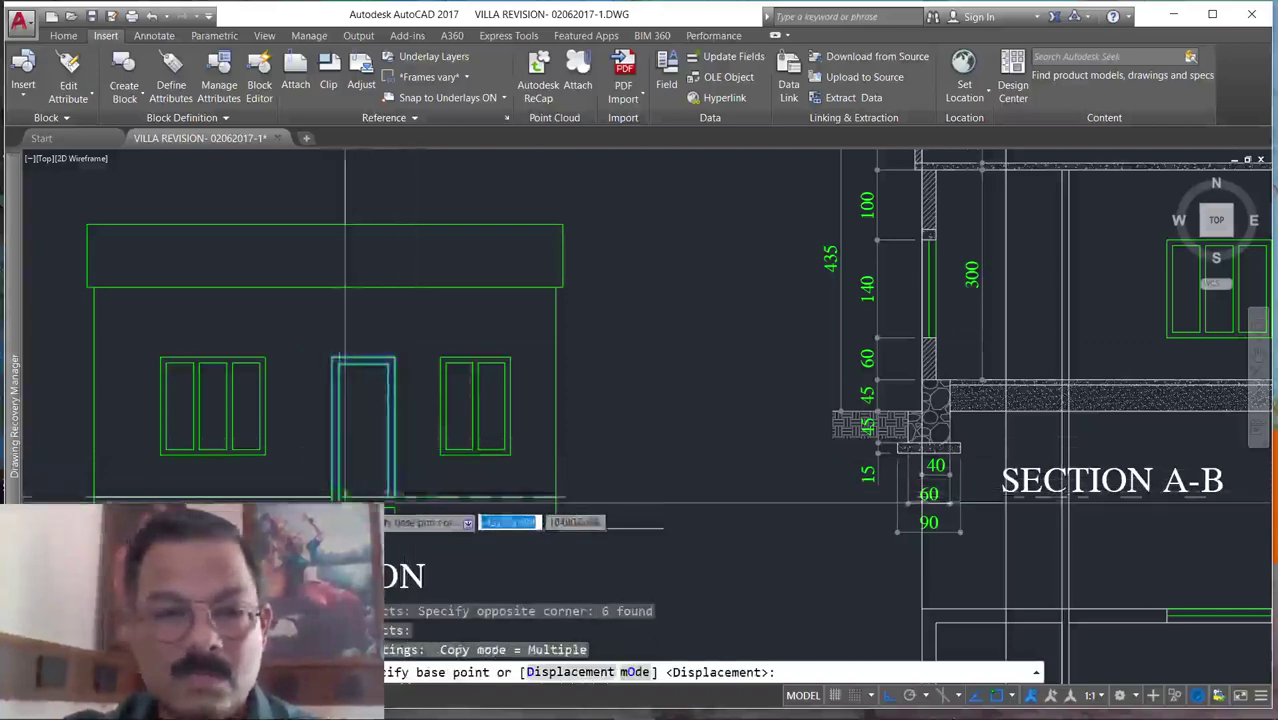
click(333, 497)
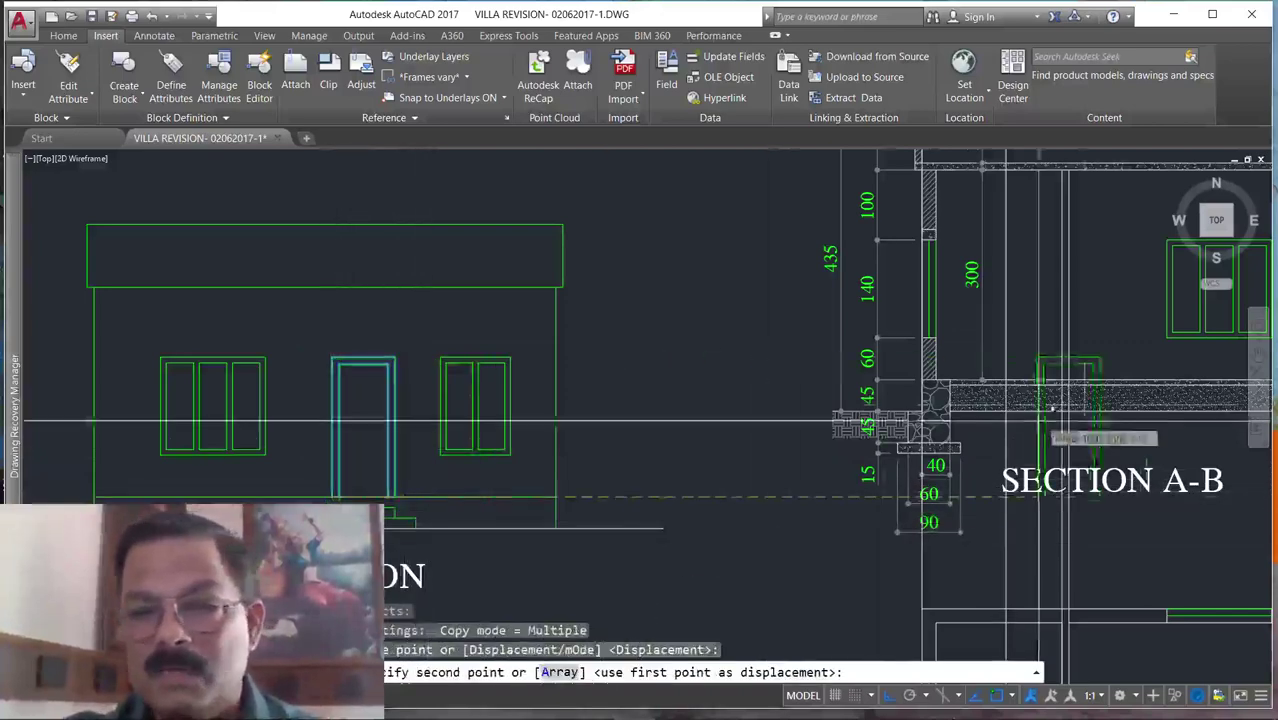
scroll(1082, 372, up, 2)
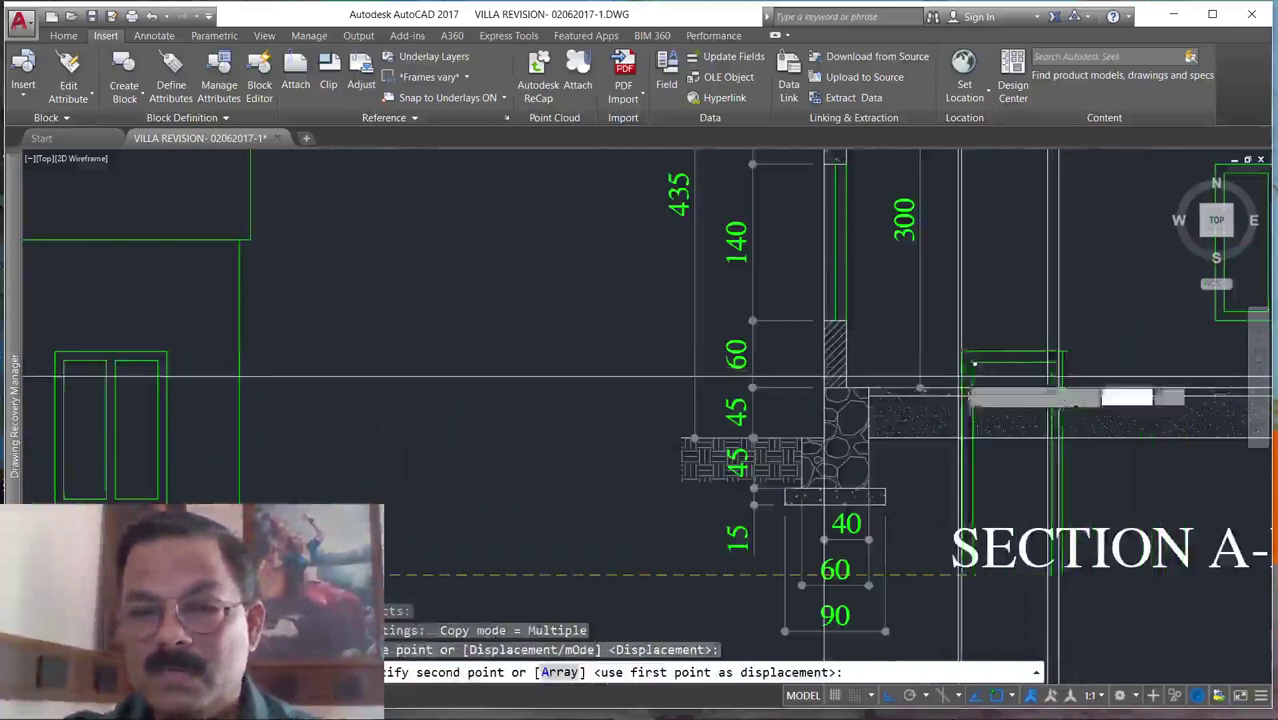
click(964, 386)
key(Escape)
scroll(962, 386, down, 2)
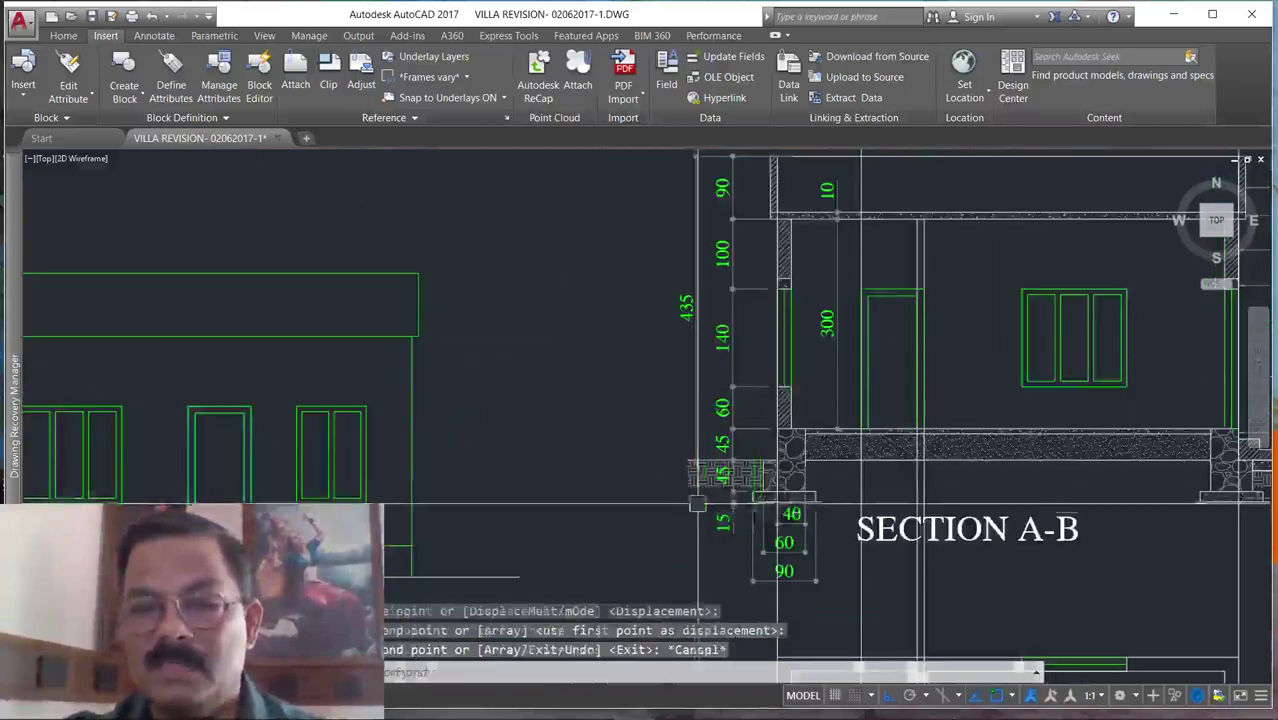
scroll(976, 303, up, 2)
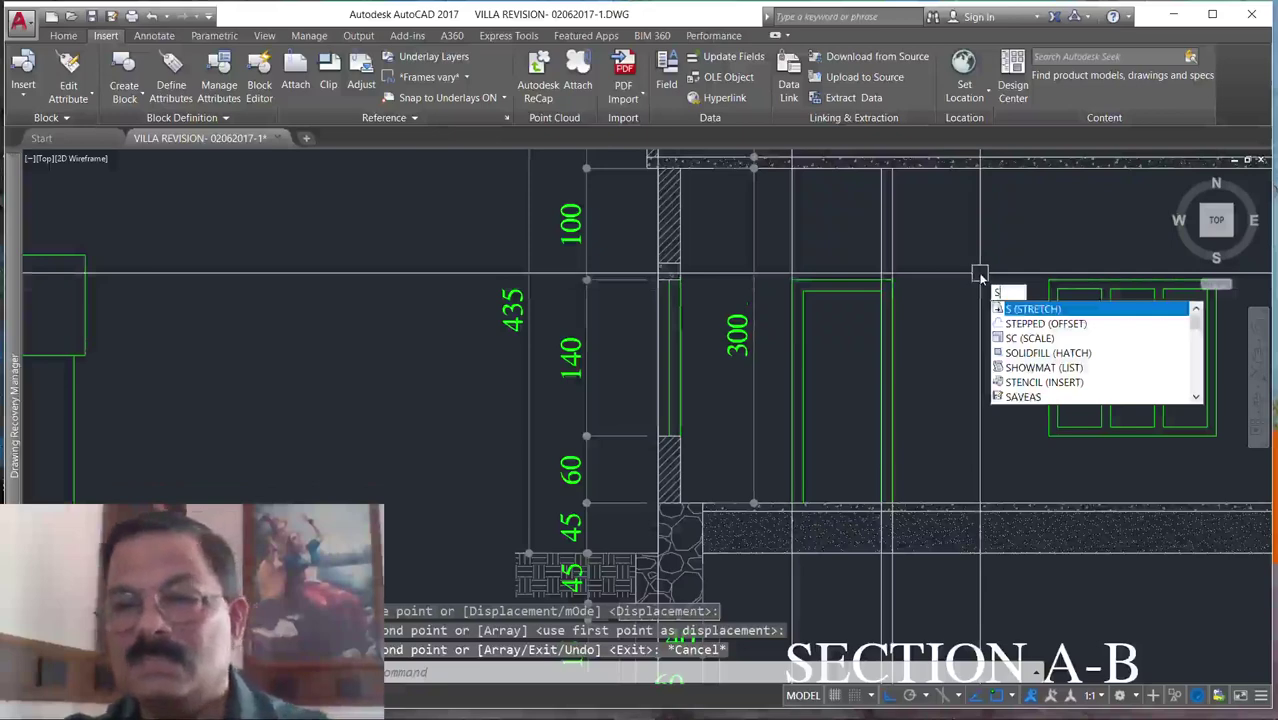
key(Return)
click(933, 250)
click(873, 487)
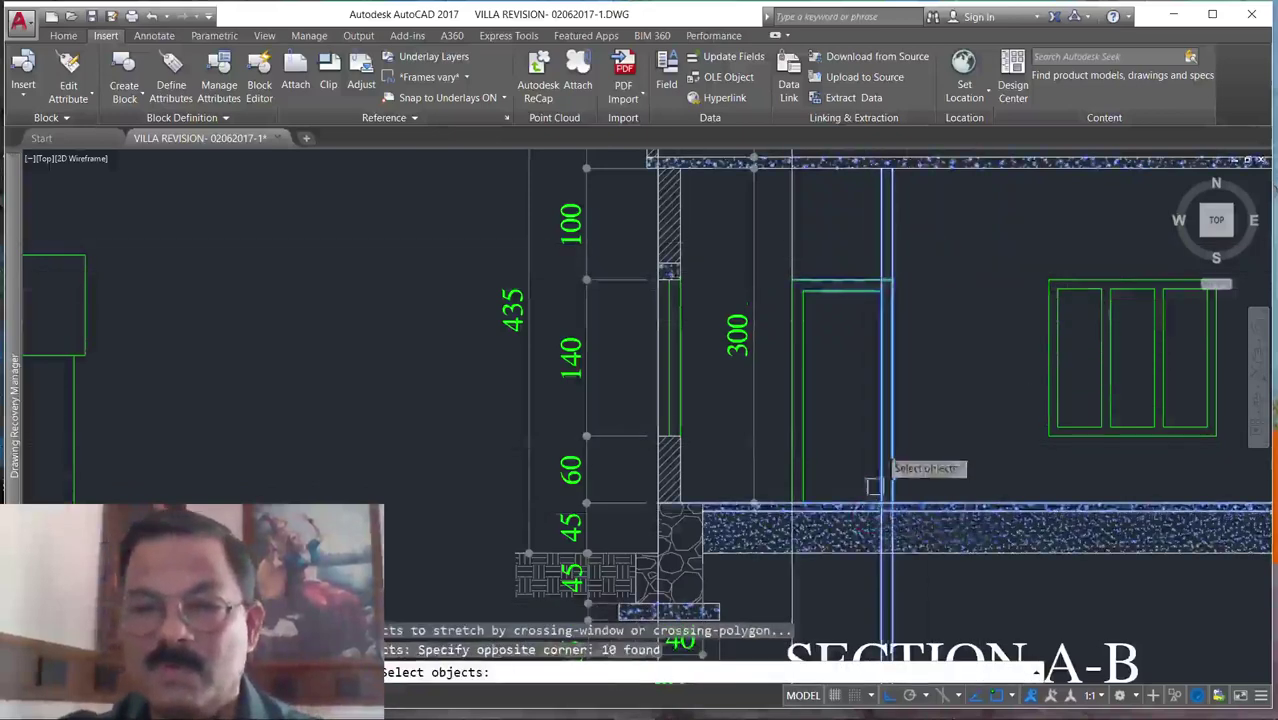
scroll(878, 397, up, 4)
key(Return)
click(907, 369)
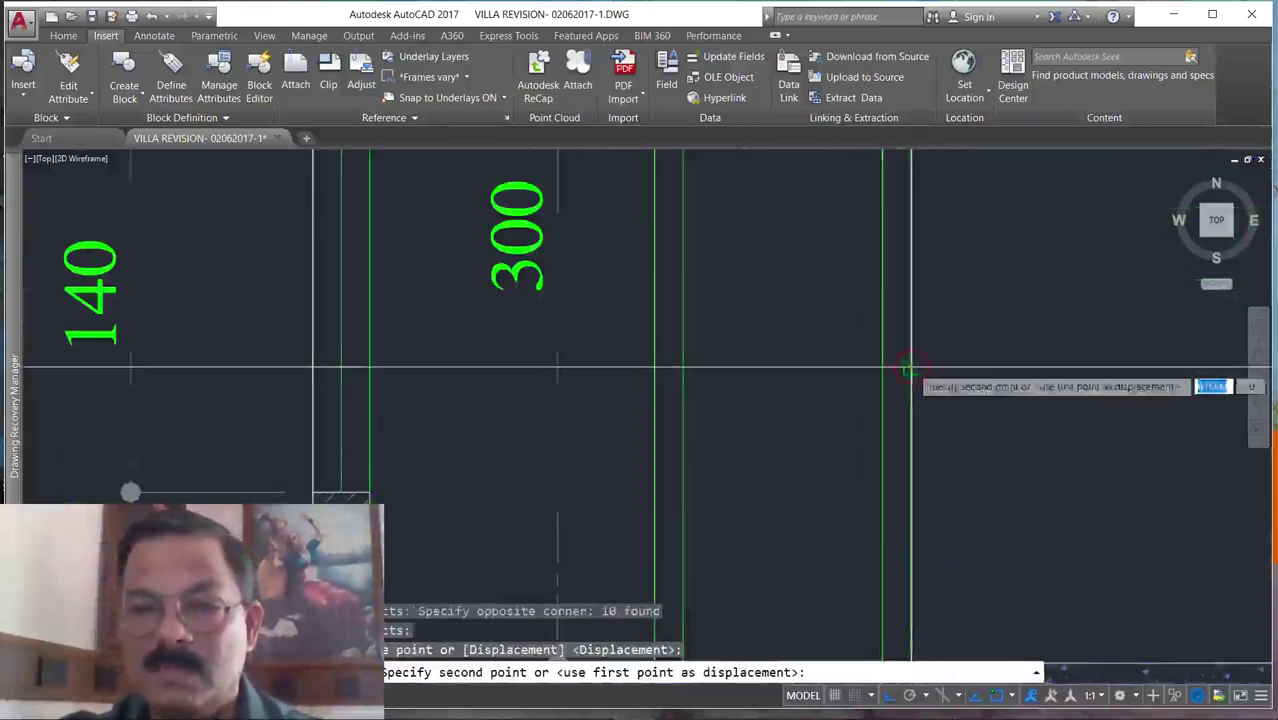
click(821, 365)
scroll(664, 470, down, 5)
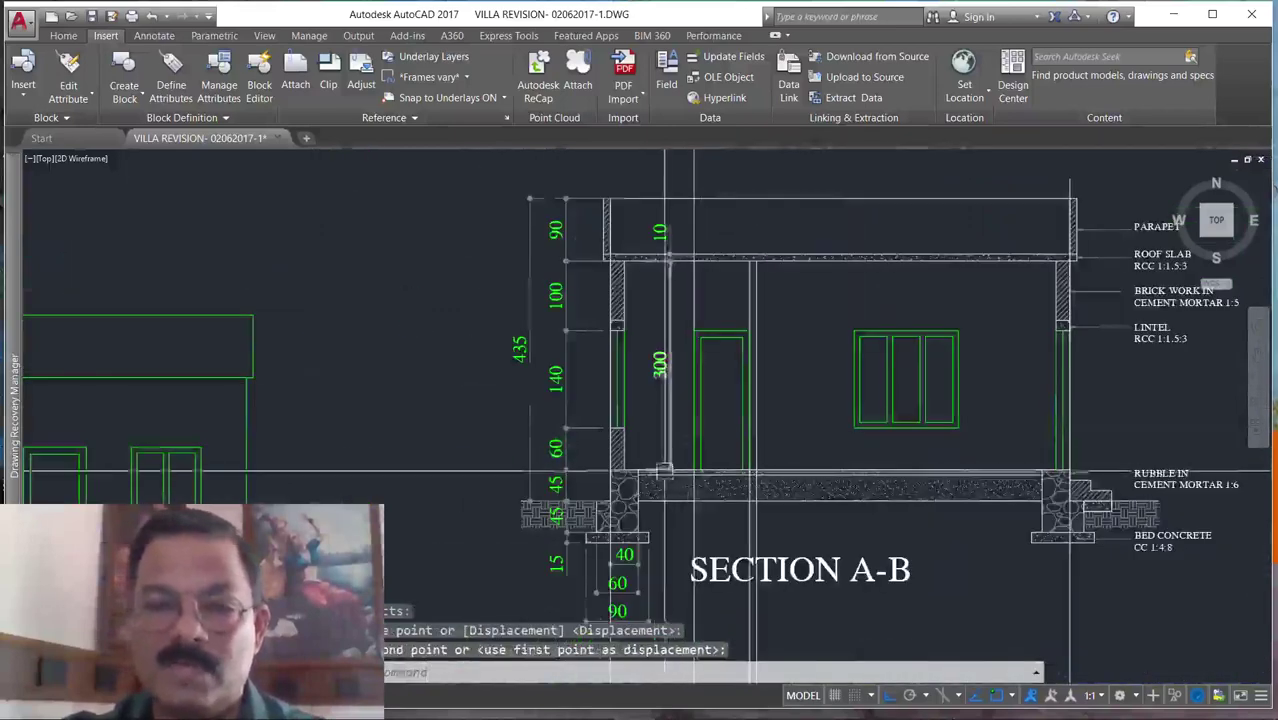
key(Escape)
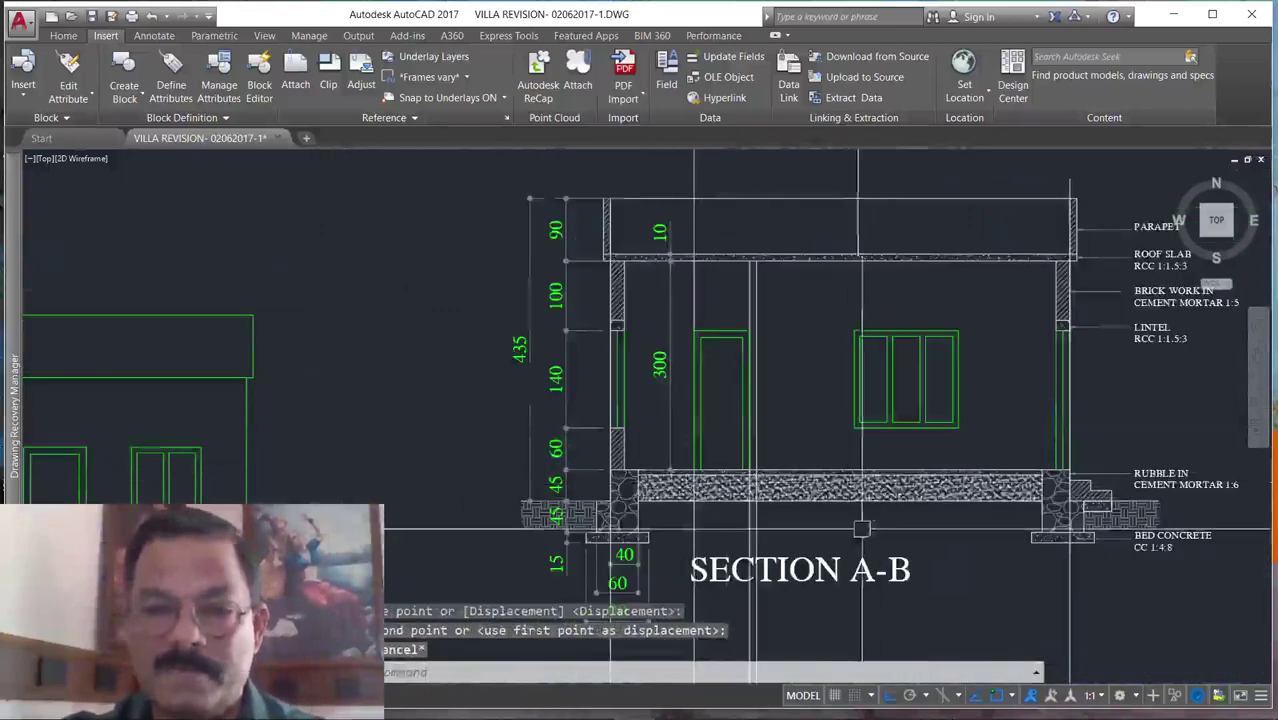
right_click(872, 410)
click(920, 428)
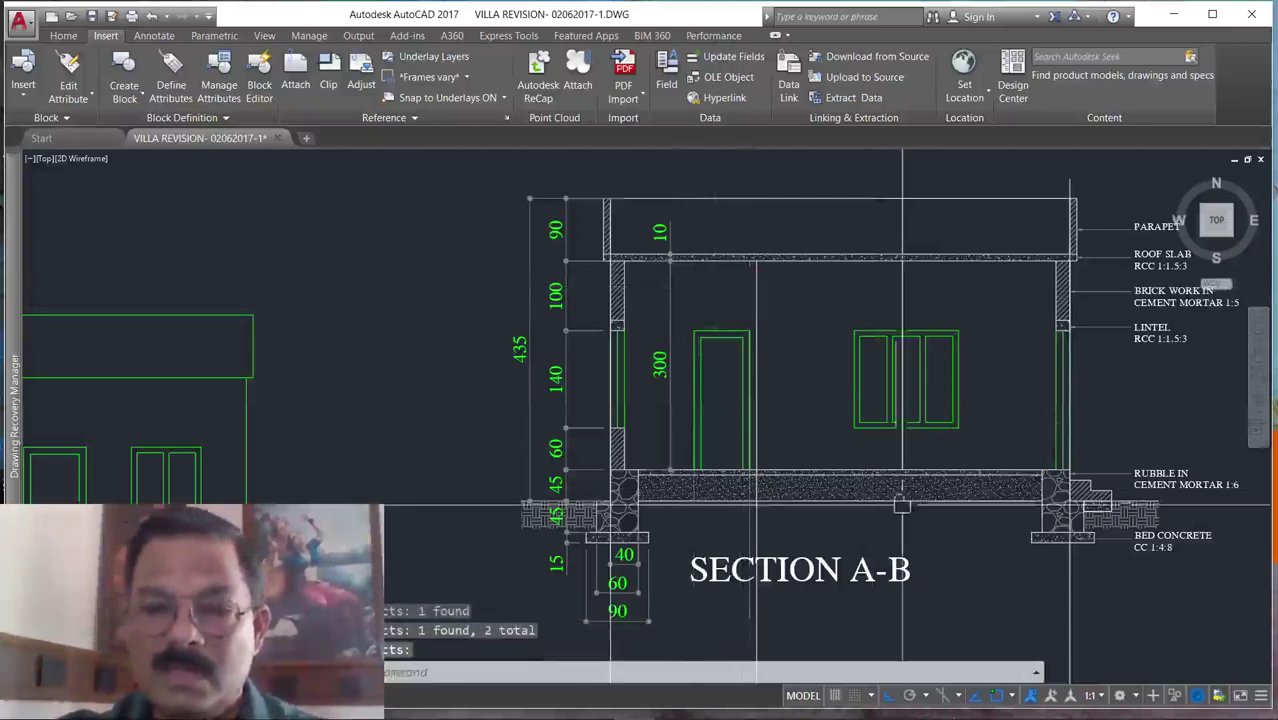
scroll(813, 391, down, 3)
scroll(829, 531, up, 4)
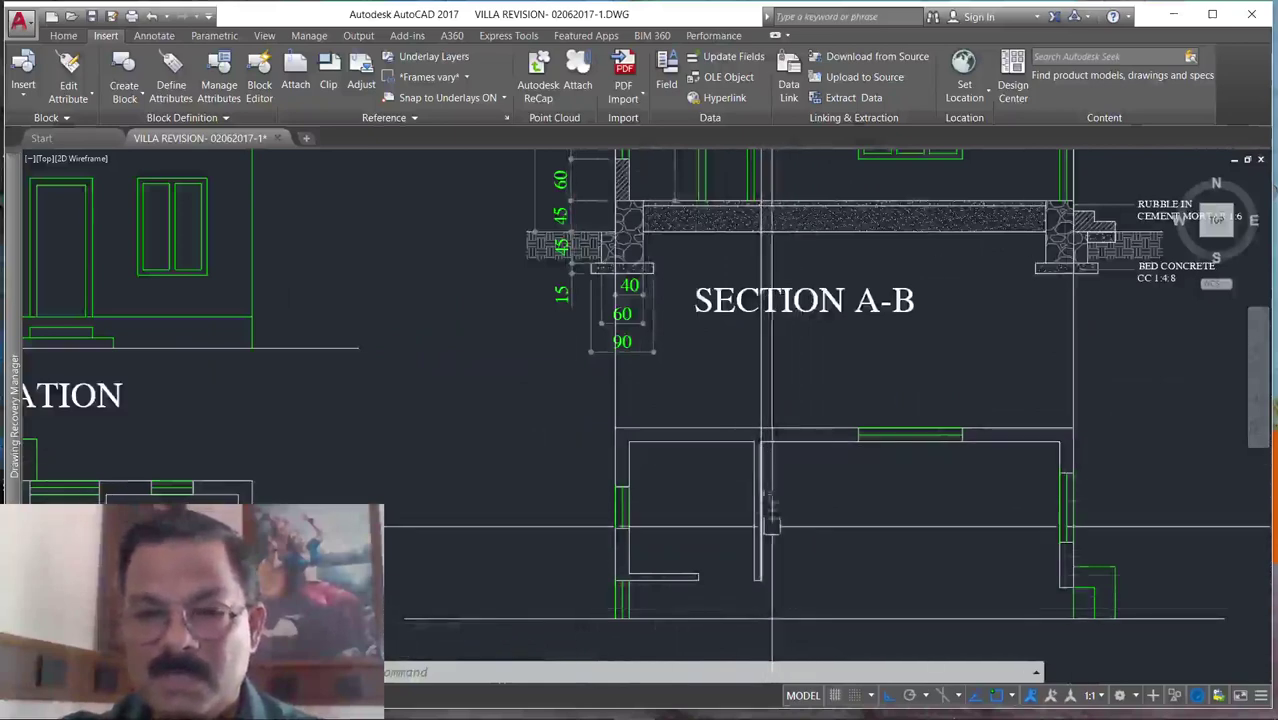
scroll(761, 578, down, 2)
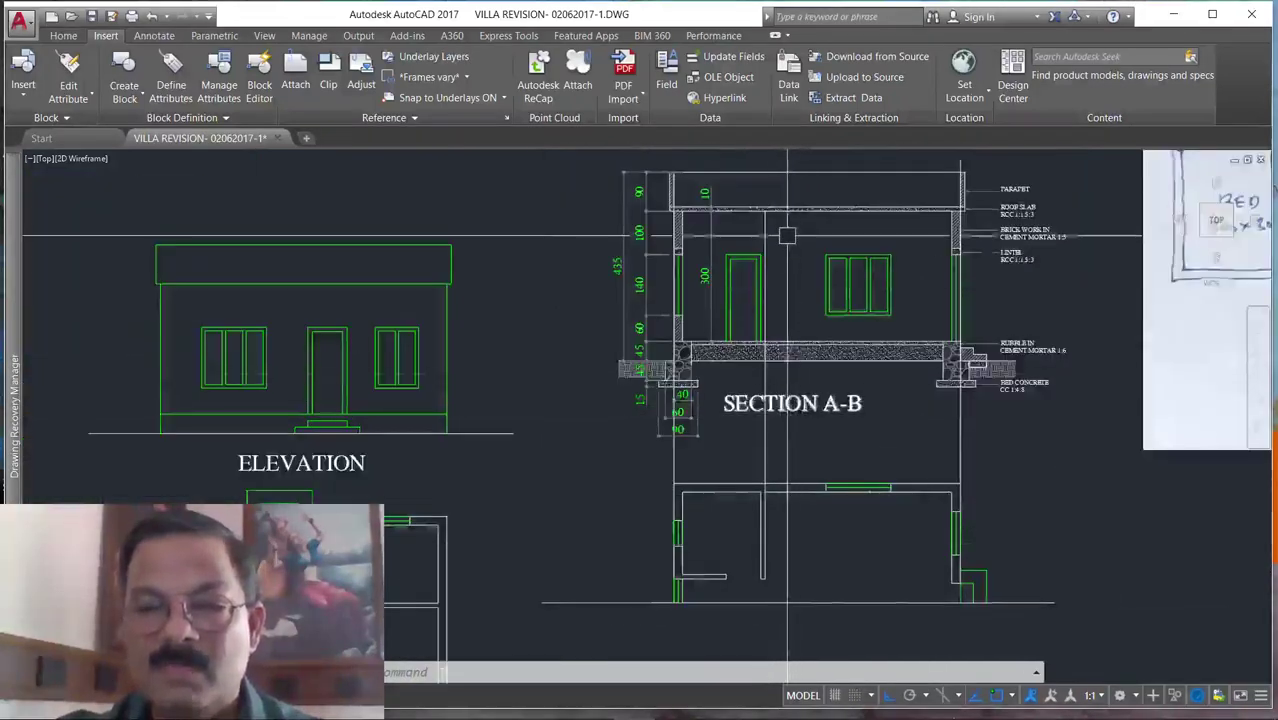
Apply the door top line's green properties to the vertical line inside Section A-B.
scroll(760, 224, up, 2)
scroll(760, 224, up, 2)
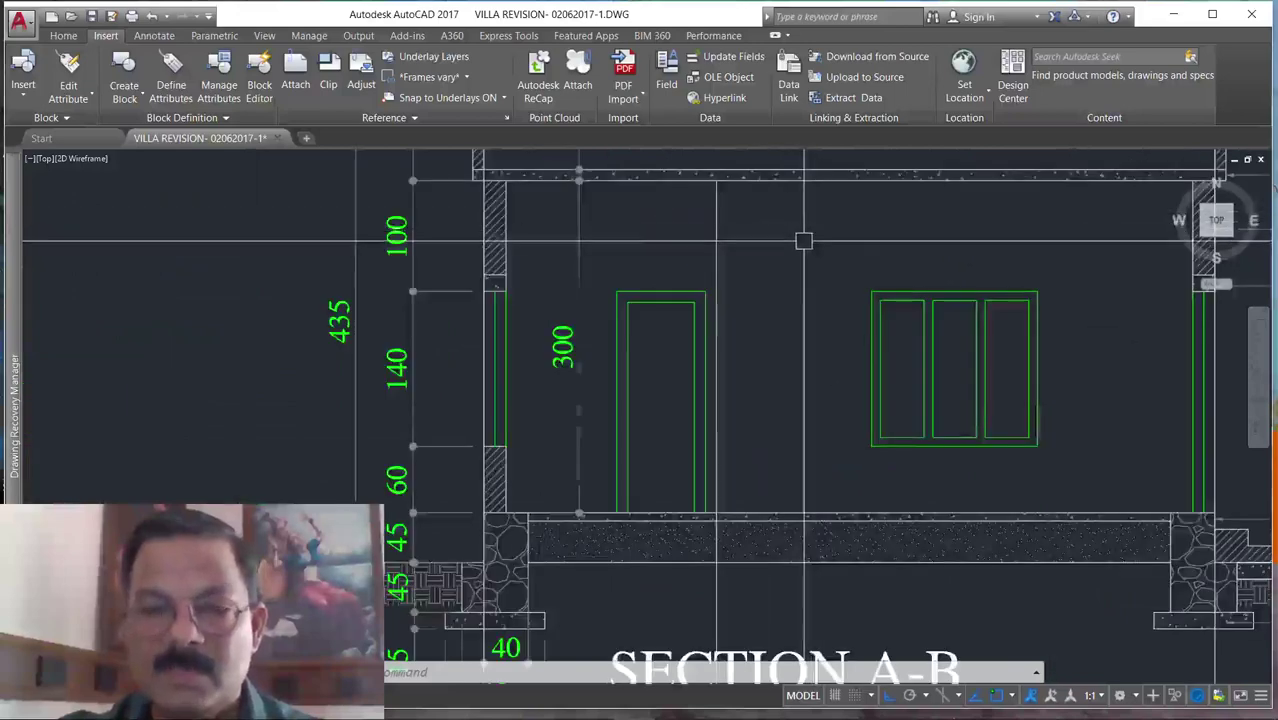
text(at)
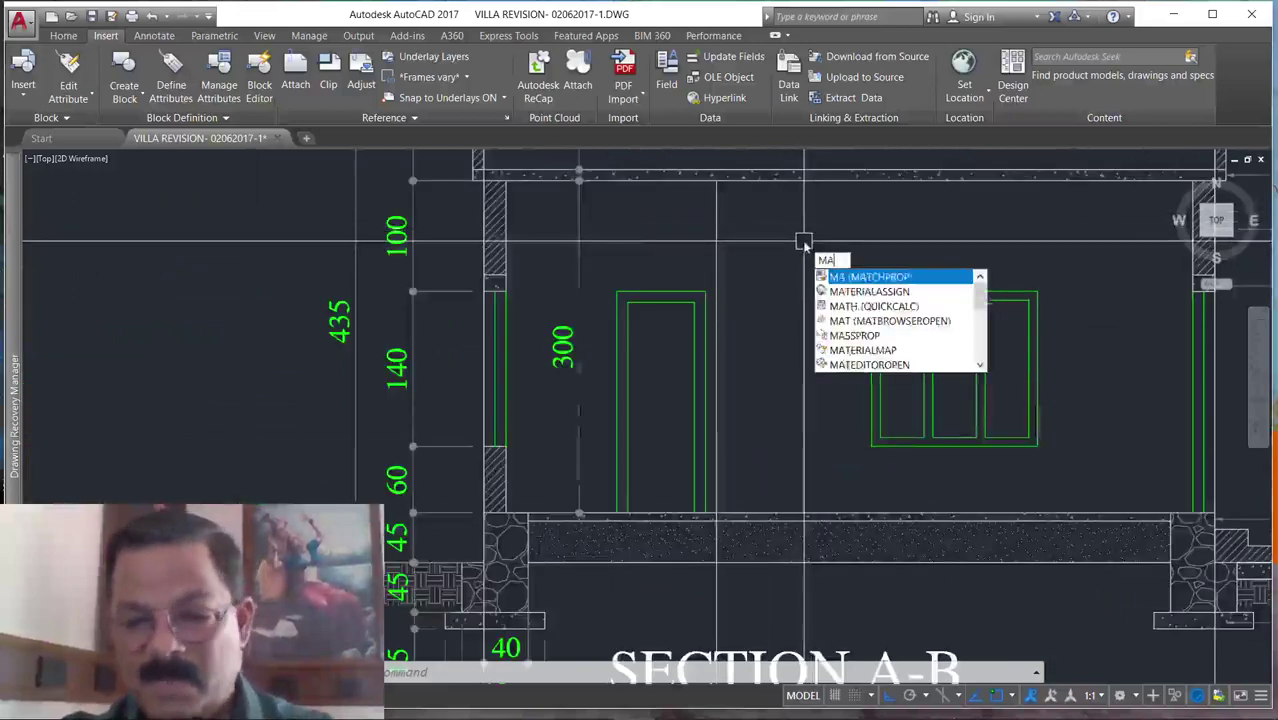
key(Return)
click(685, 288)
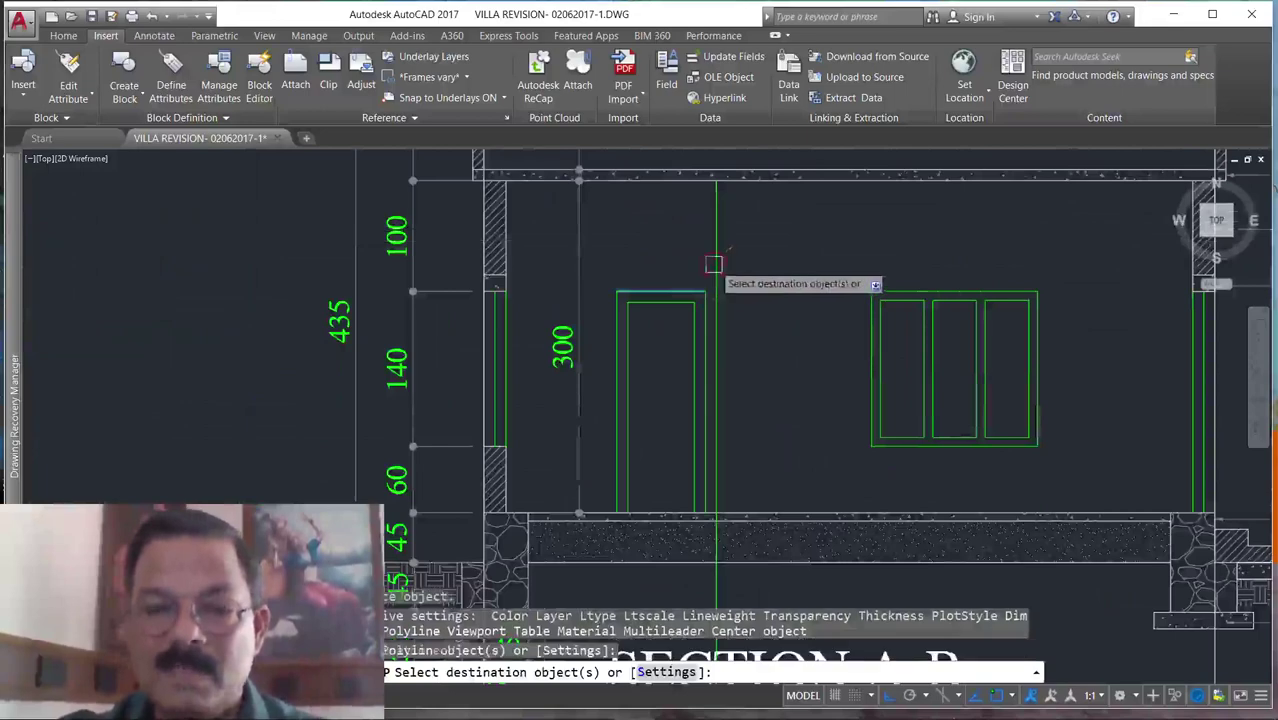
key(Return)
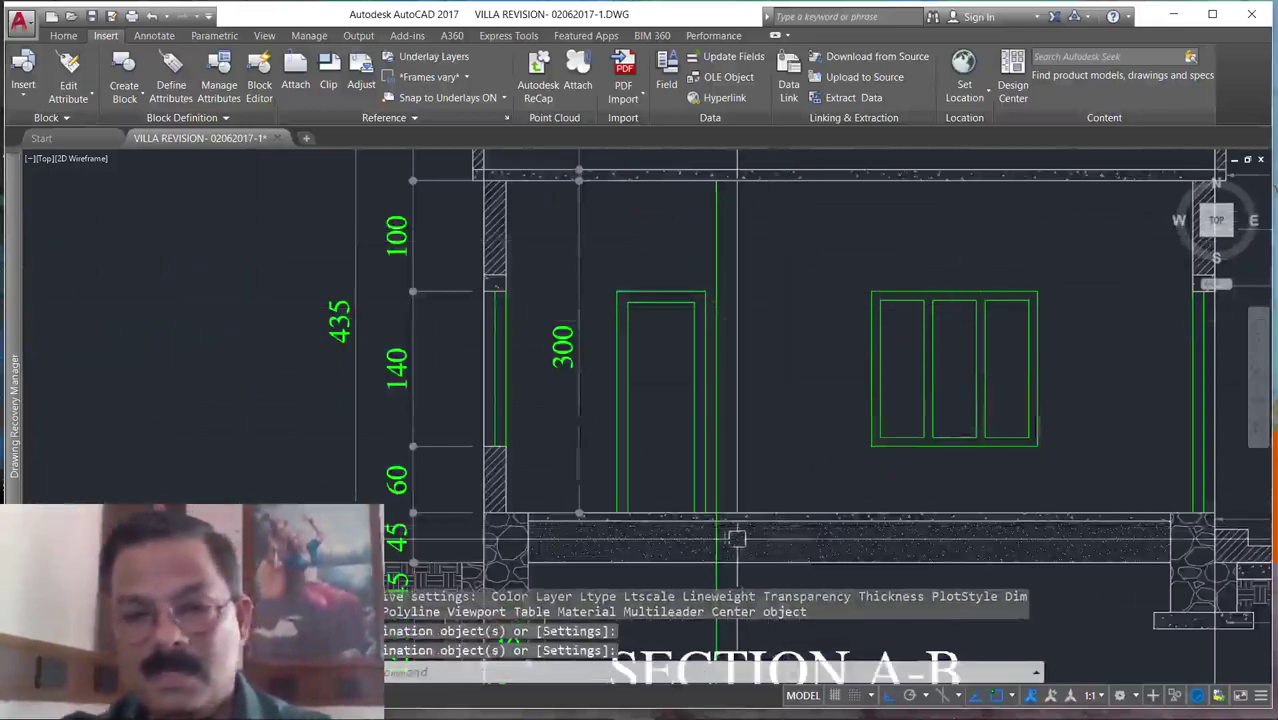
scroll(736, 539, up, 3)
Trim the vertical line below the floor line and save the villa drawing.
text(tr)
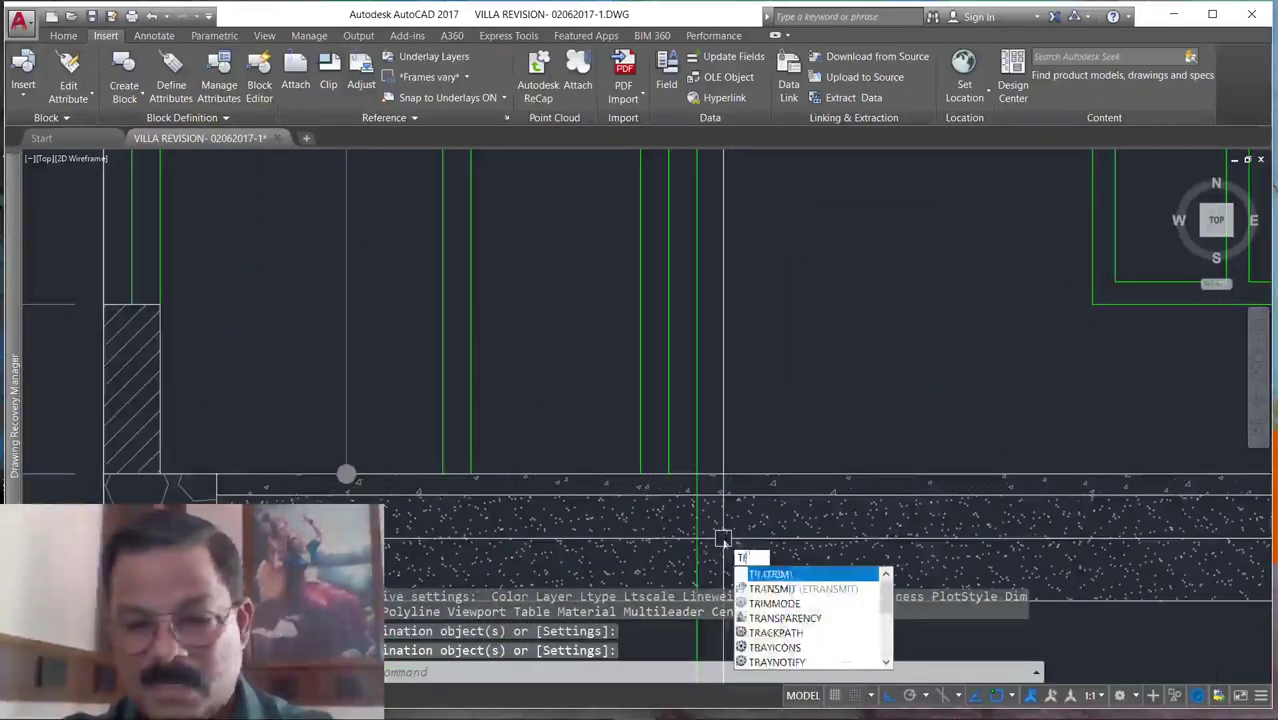
key(Return)
click(737, 467)
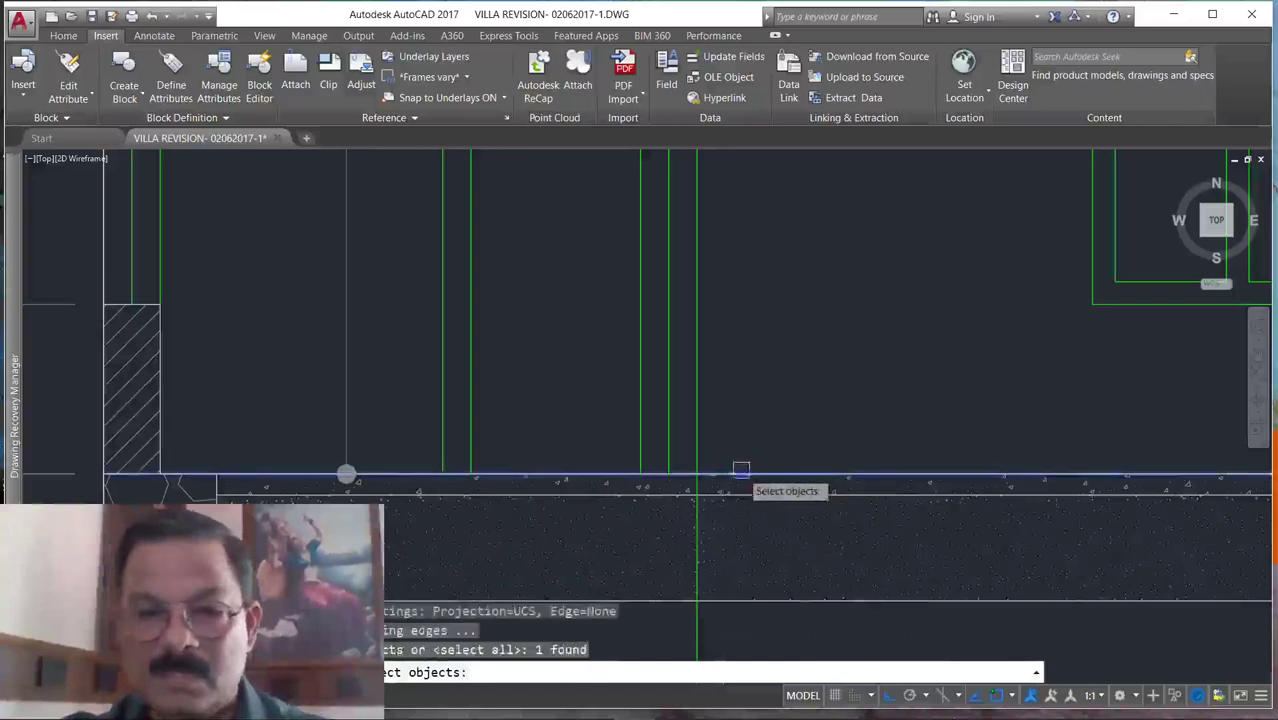
key(Return)
click(1184, 586)
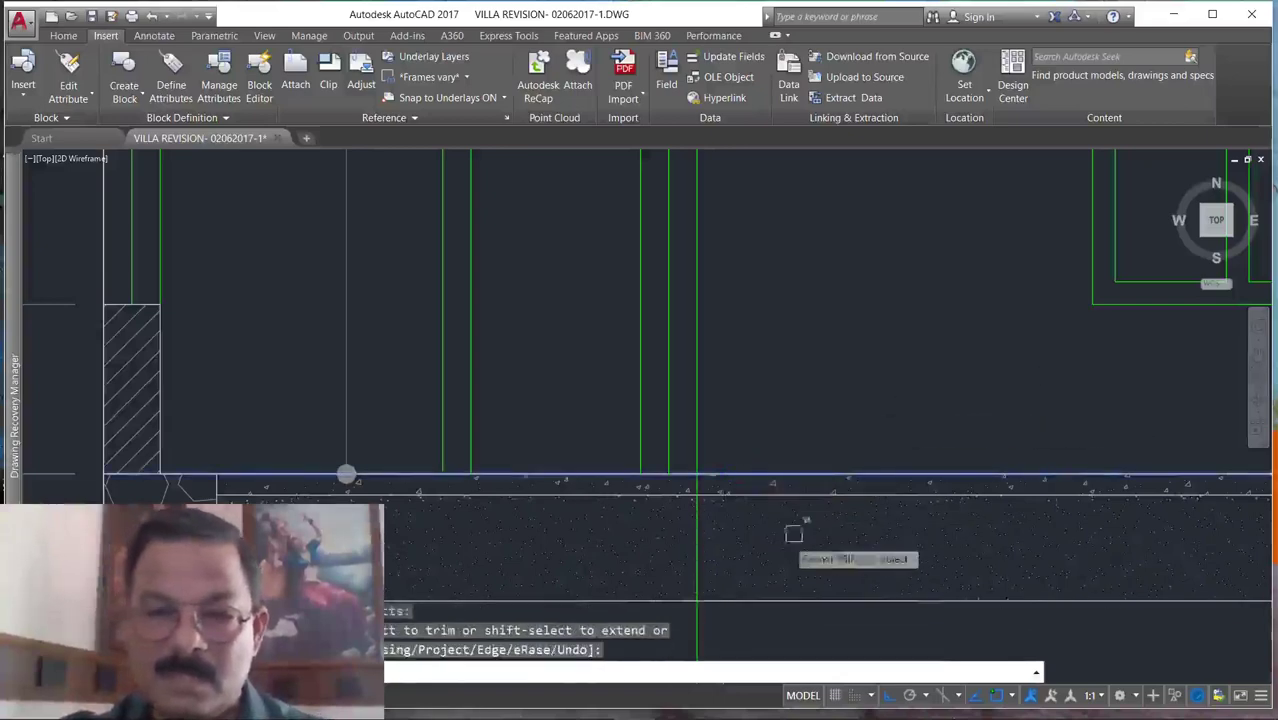
key(Return)
scroll(763, 440, down, 5)
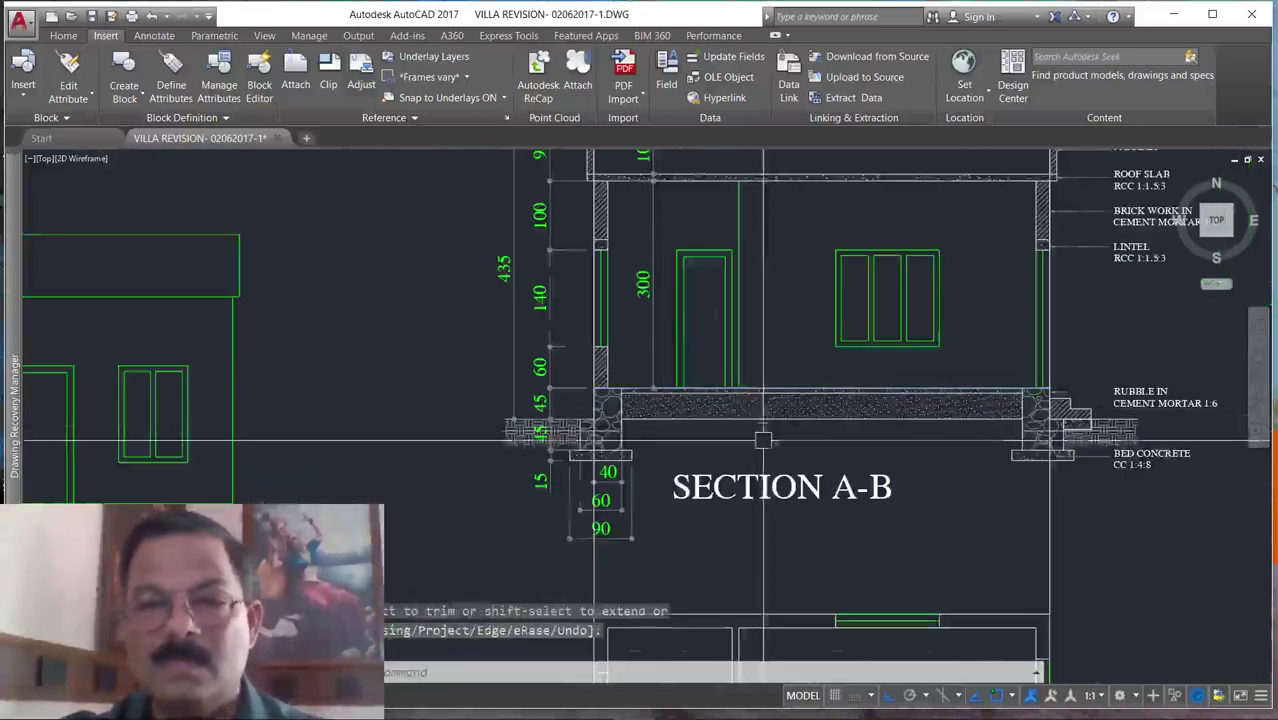
scroll(763, 440, down, 6)
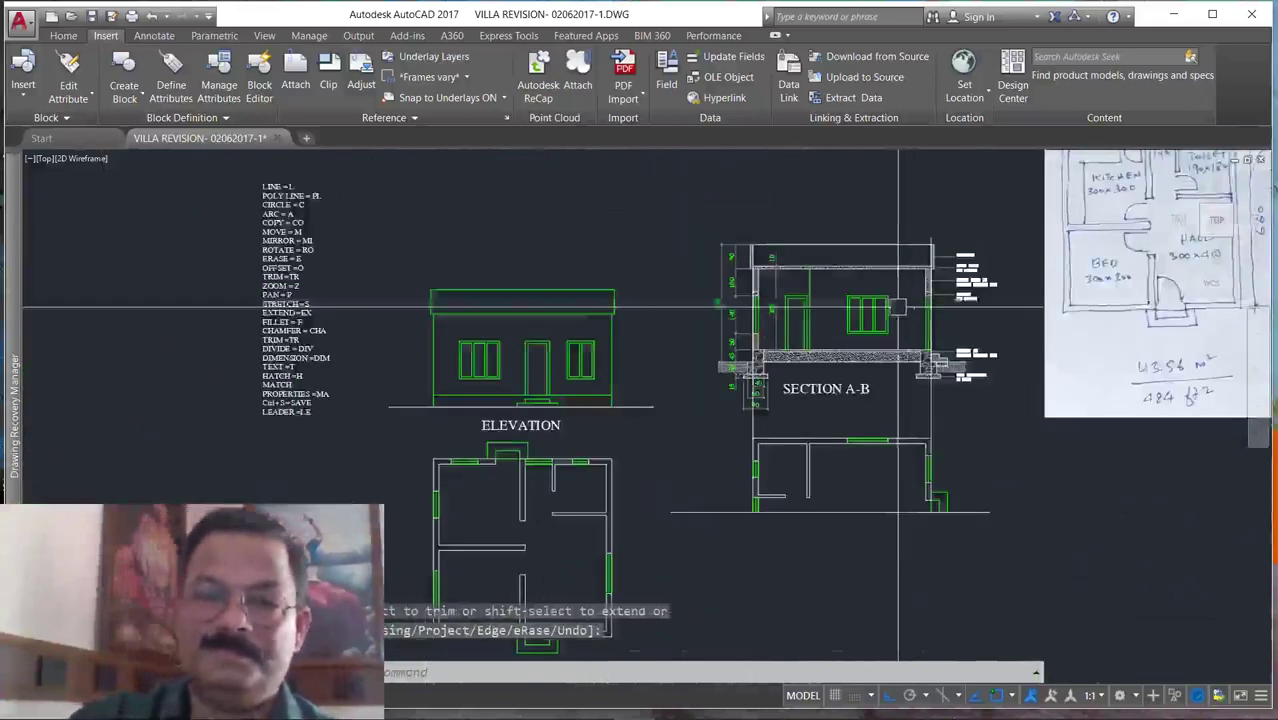
scroll(898, 308, up, 2)
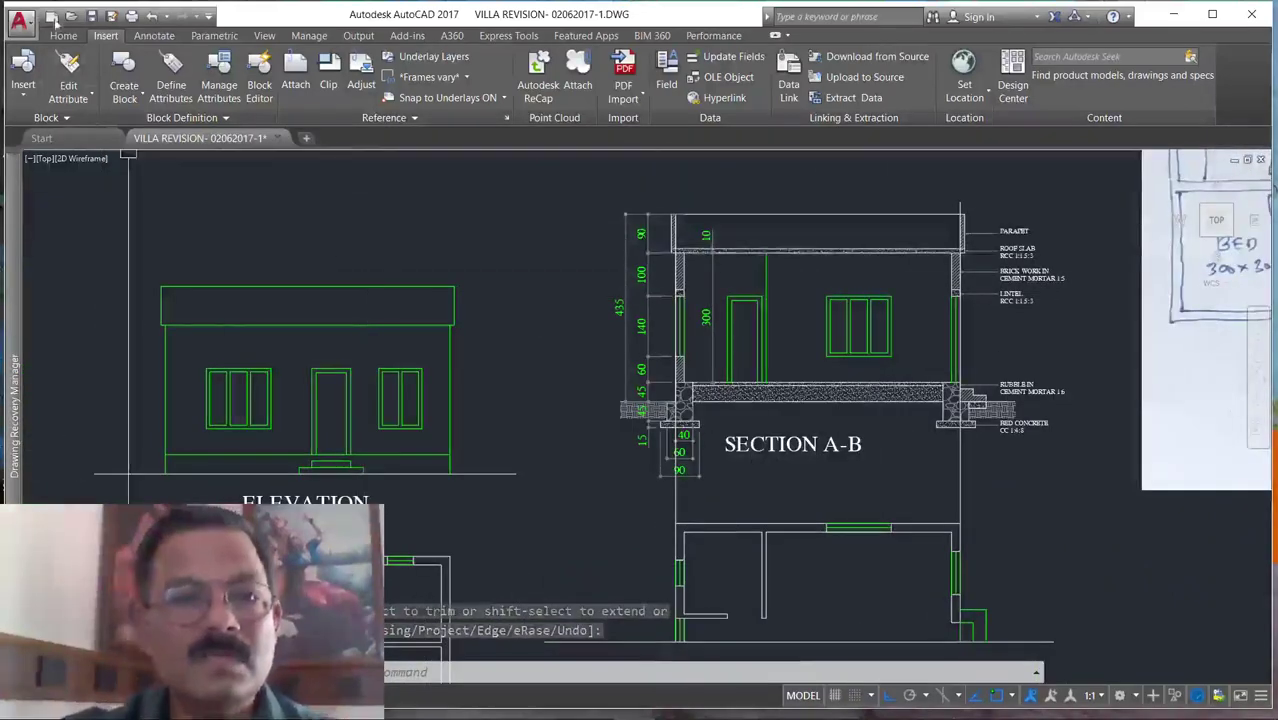
click(92, 18)
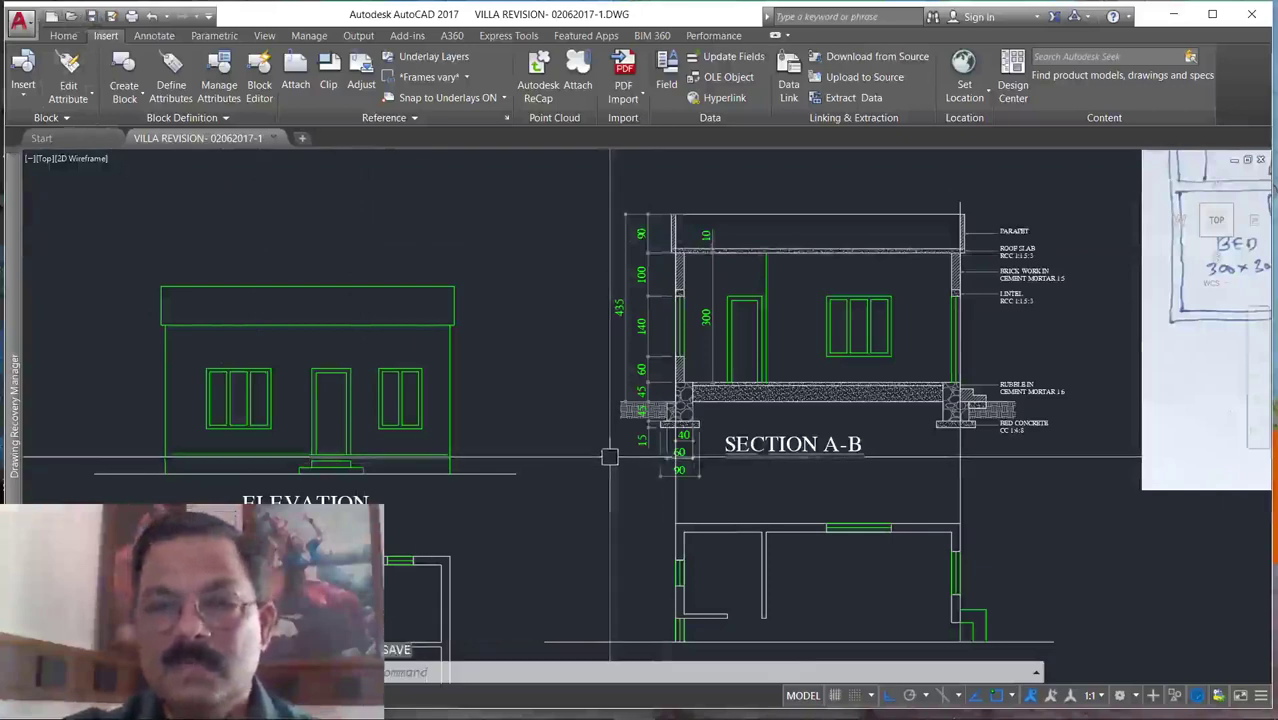
Draw a horizontal guide line from Section A-B's floor line leftward across the elevation.
scroll(826, 456, down, 2)
scroll(826, 456, up, 3)
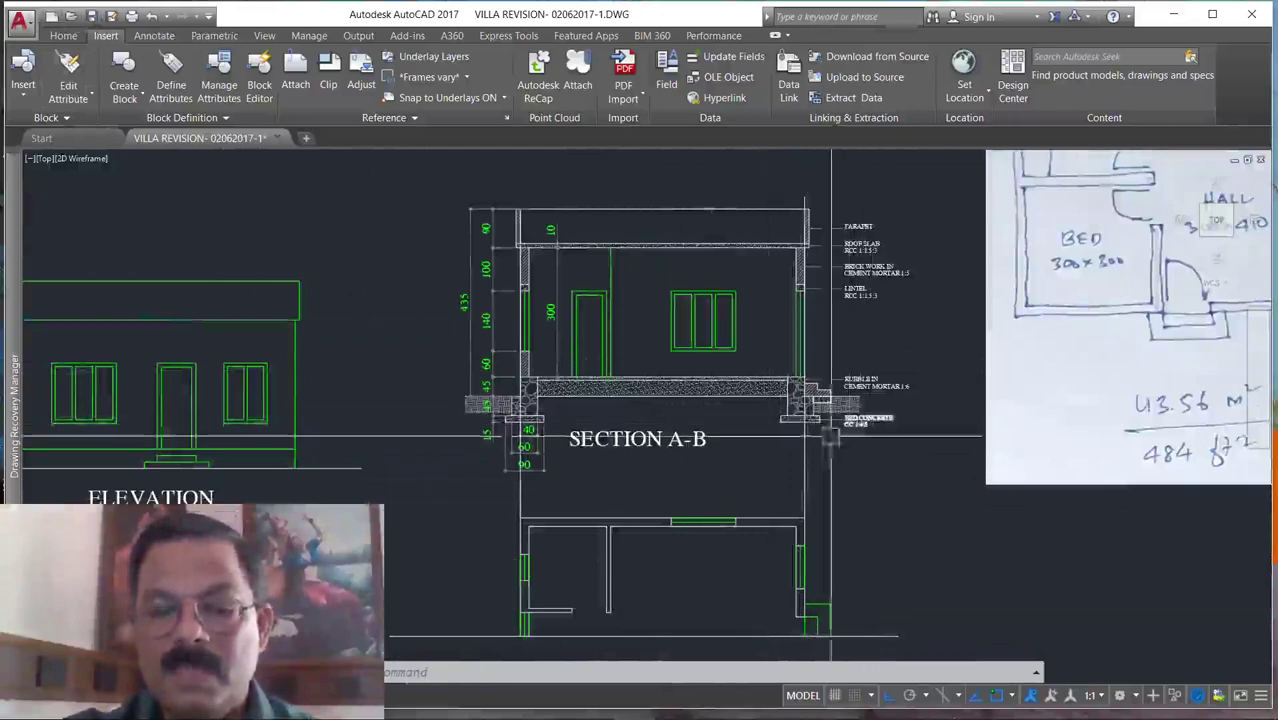
scroll(828, 270, down, 2)
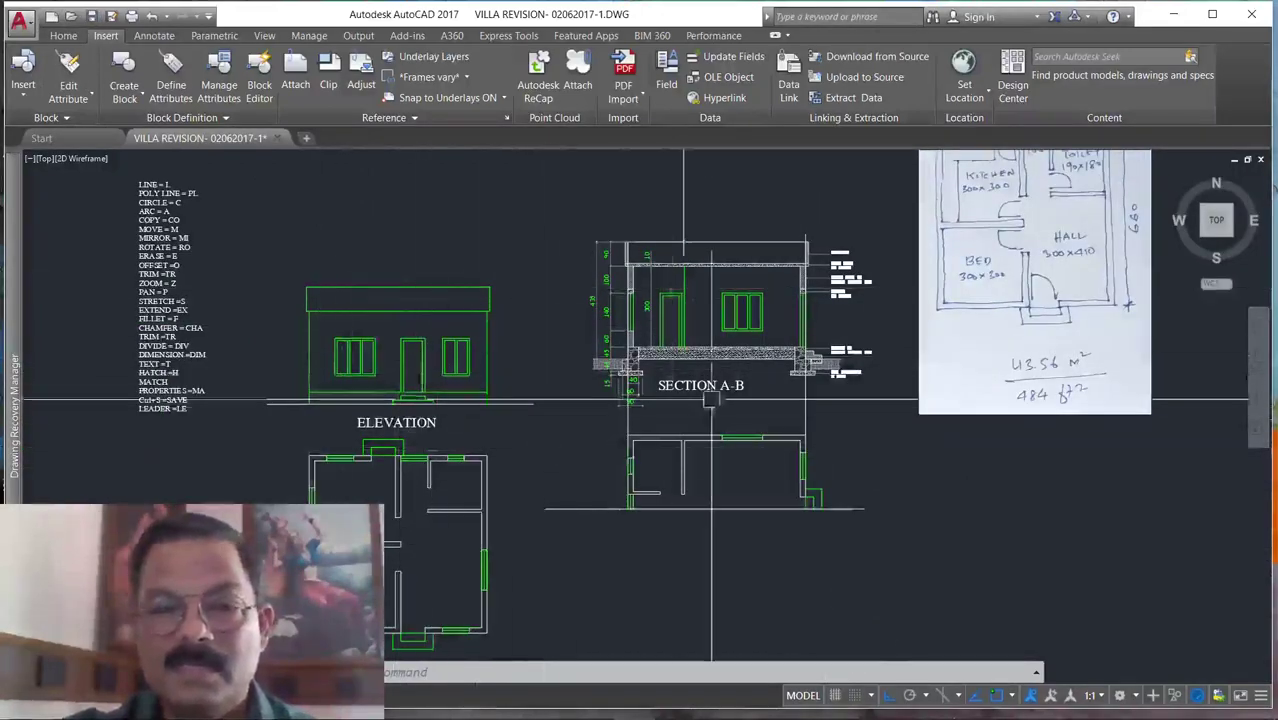
scroll(640, 370, up, 1)
scroll(491, 311, down, 1)
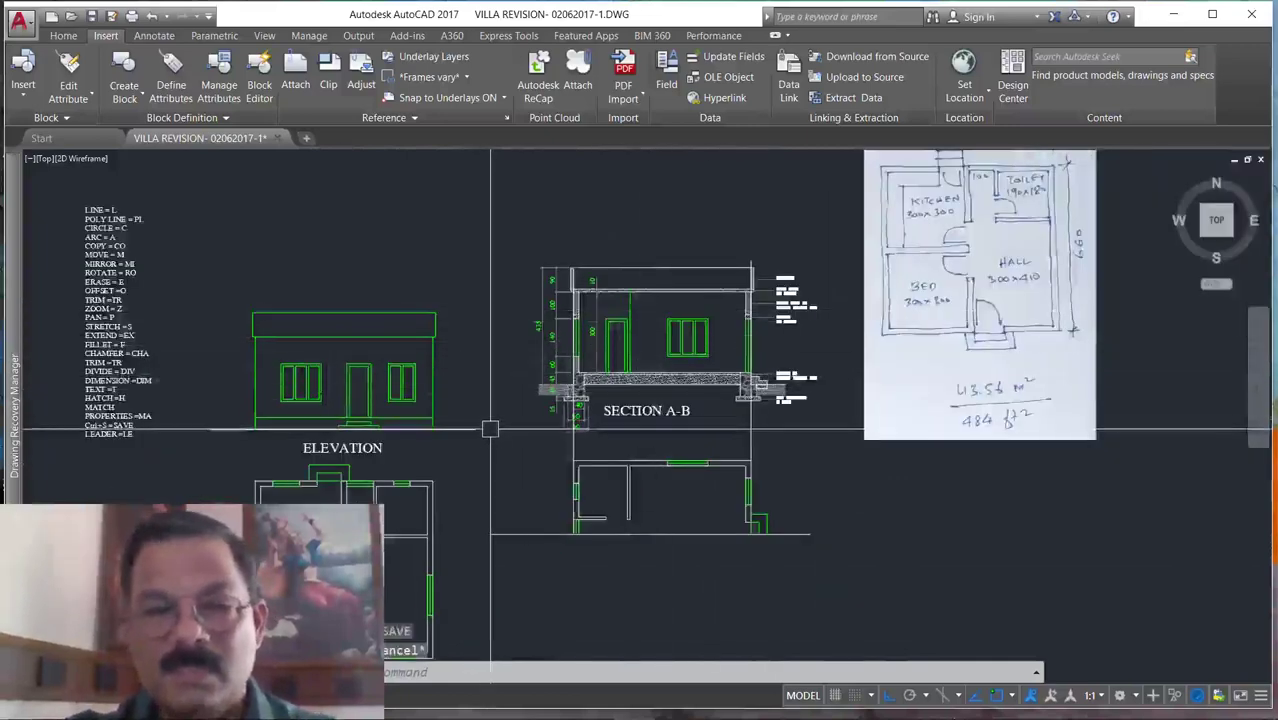
key(Return)
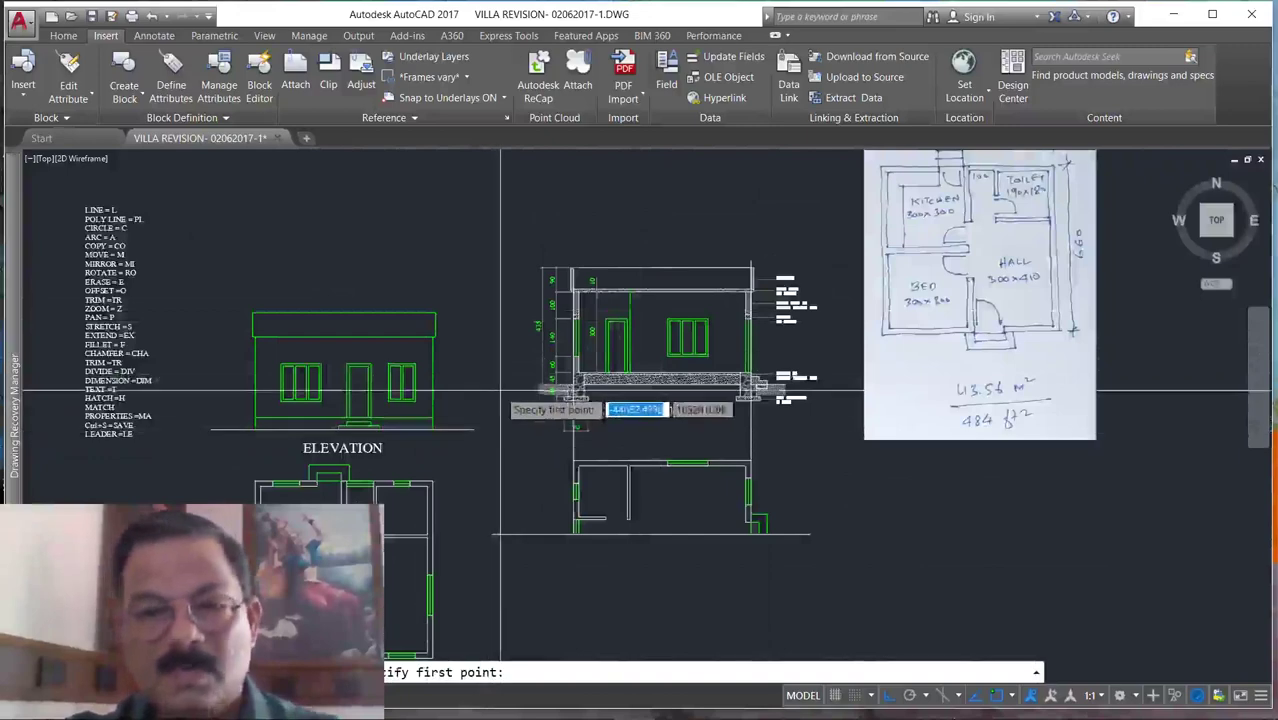
click(539, 386)
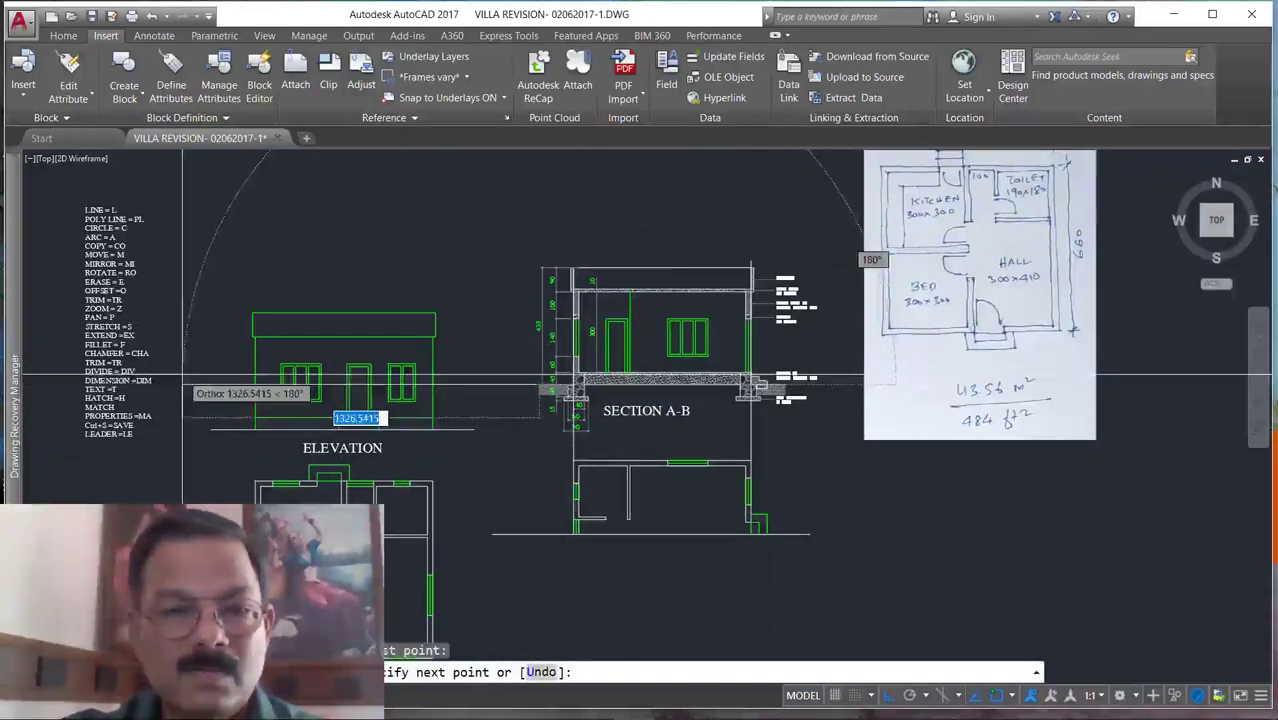
click(183, 386)
key(Escape)
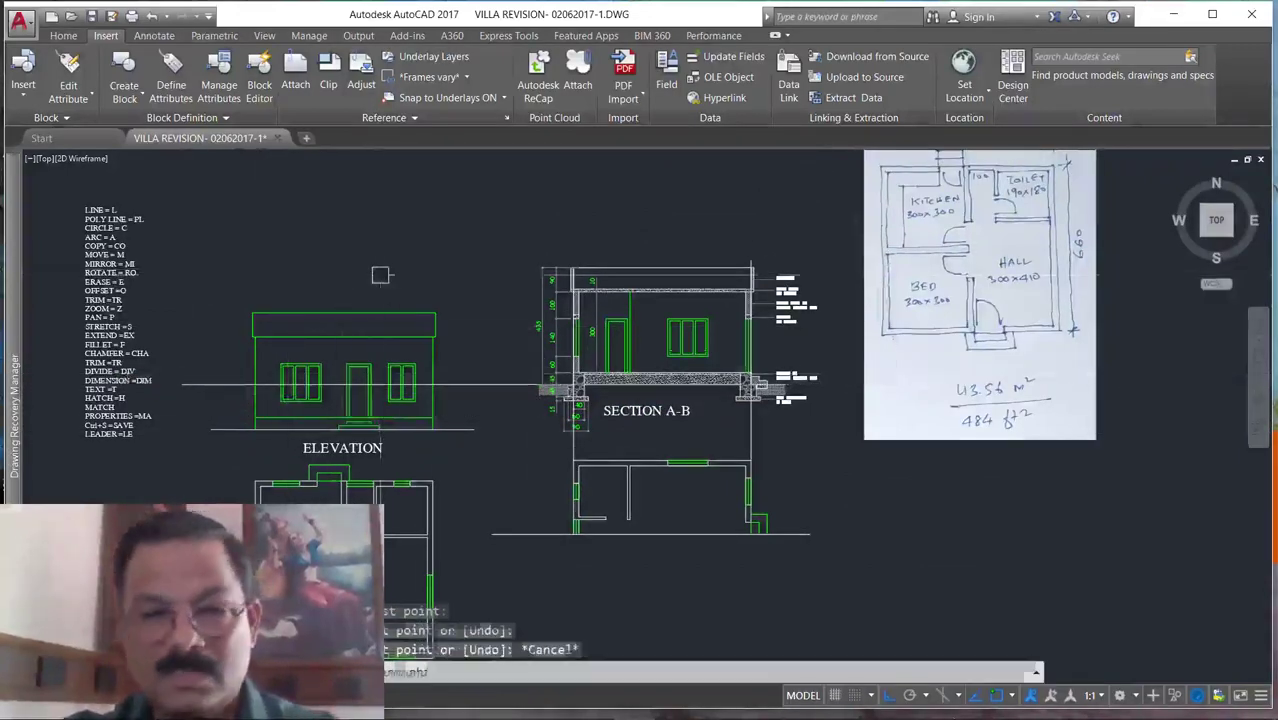
Move the window-selected elevation from its ground line up to the guide line's level.
text(m)
key(Return)
click(193, 282)
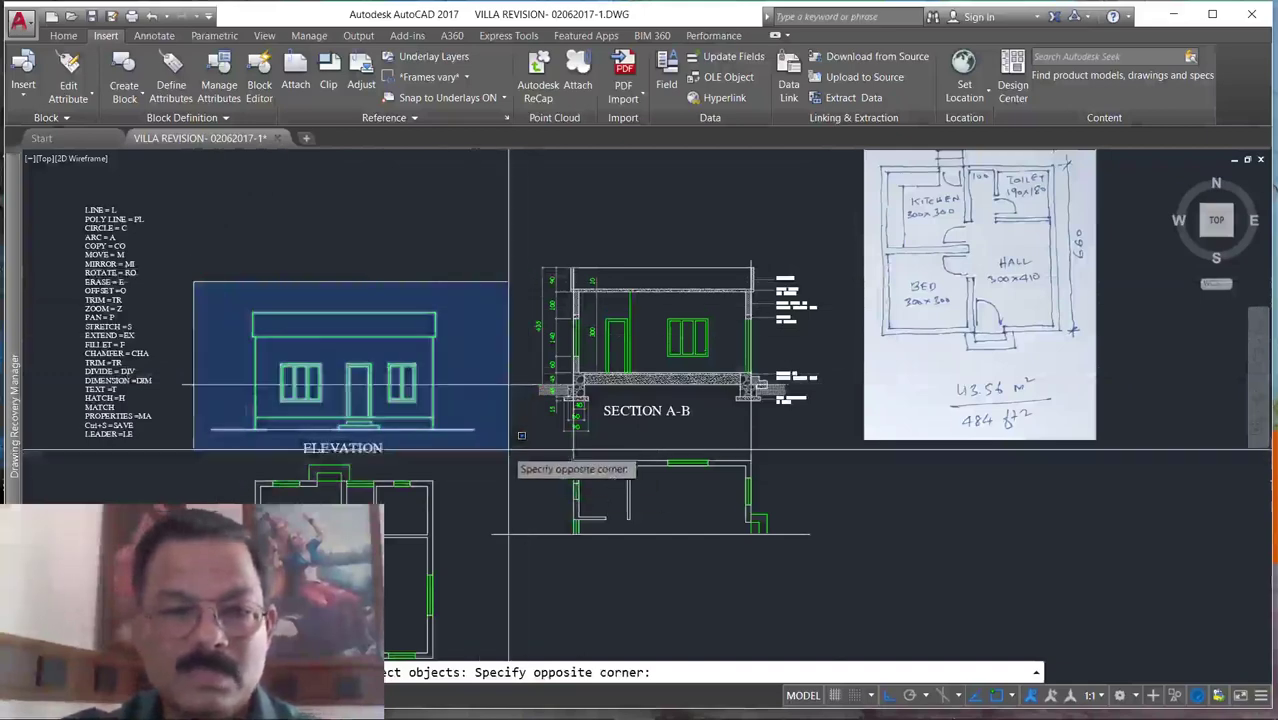
click(508, 450)
key(Return)
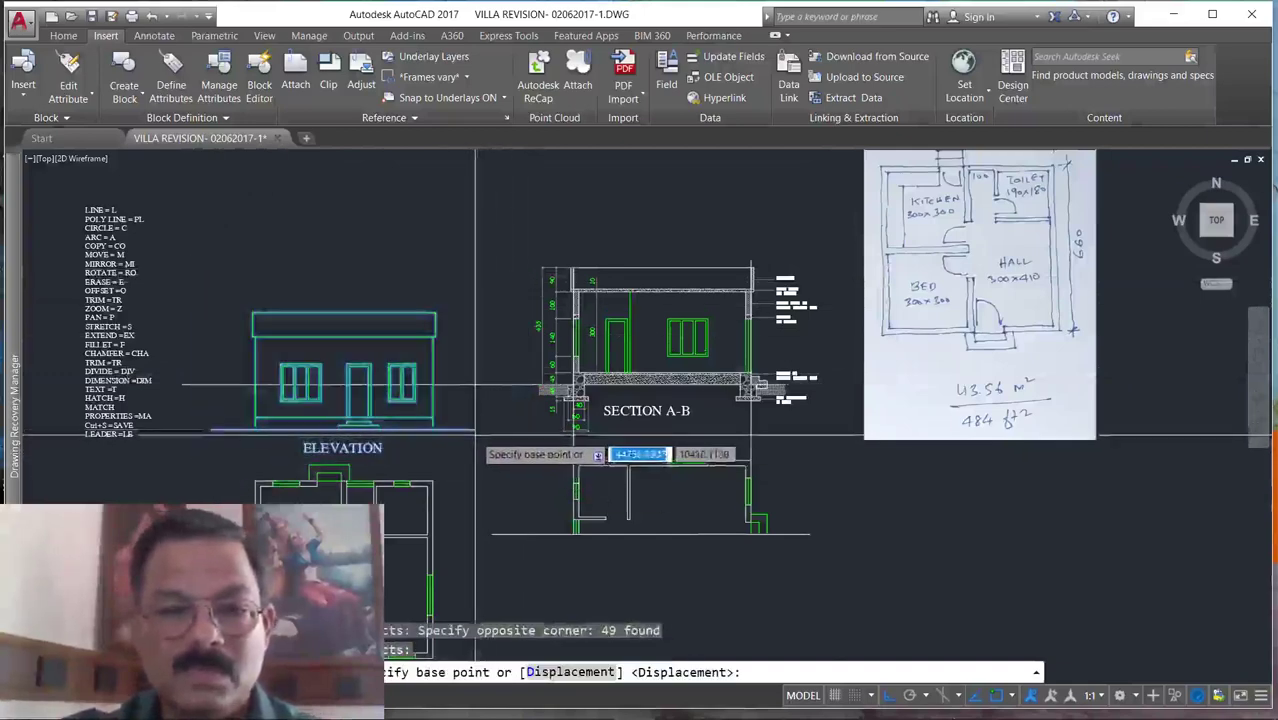
click(475, 431)
click(490, 386)
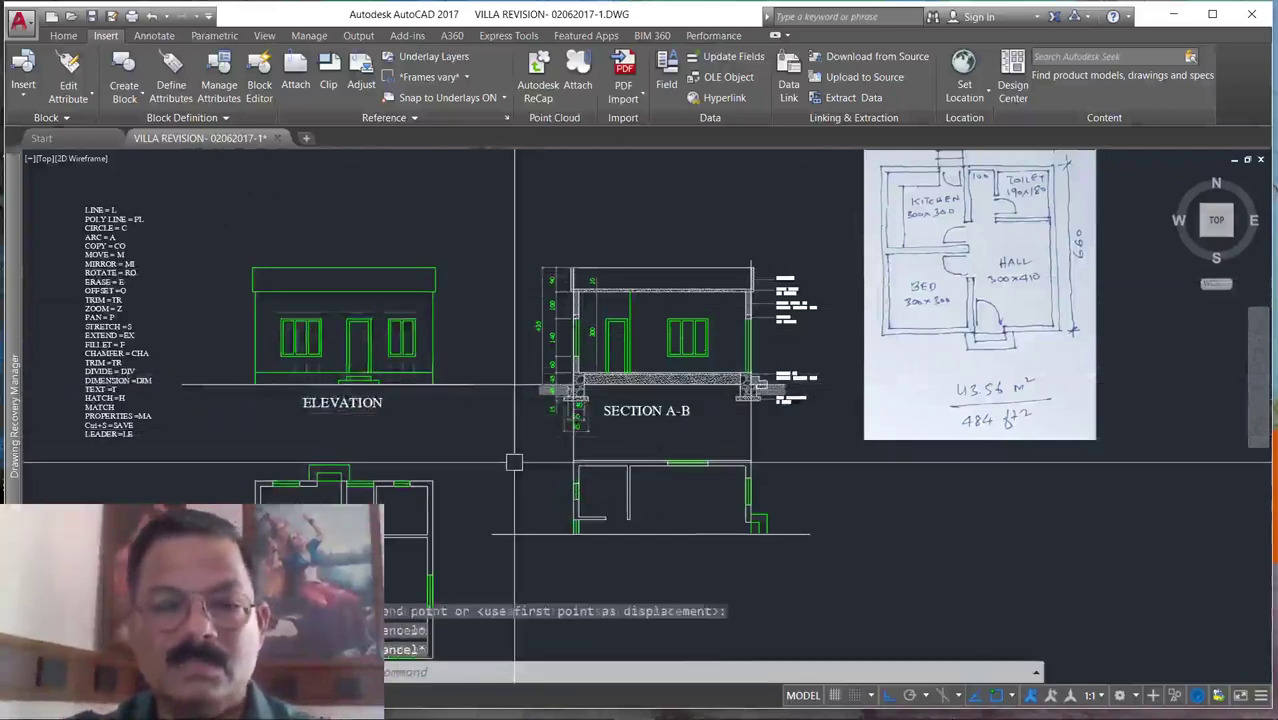
key(Return)
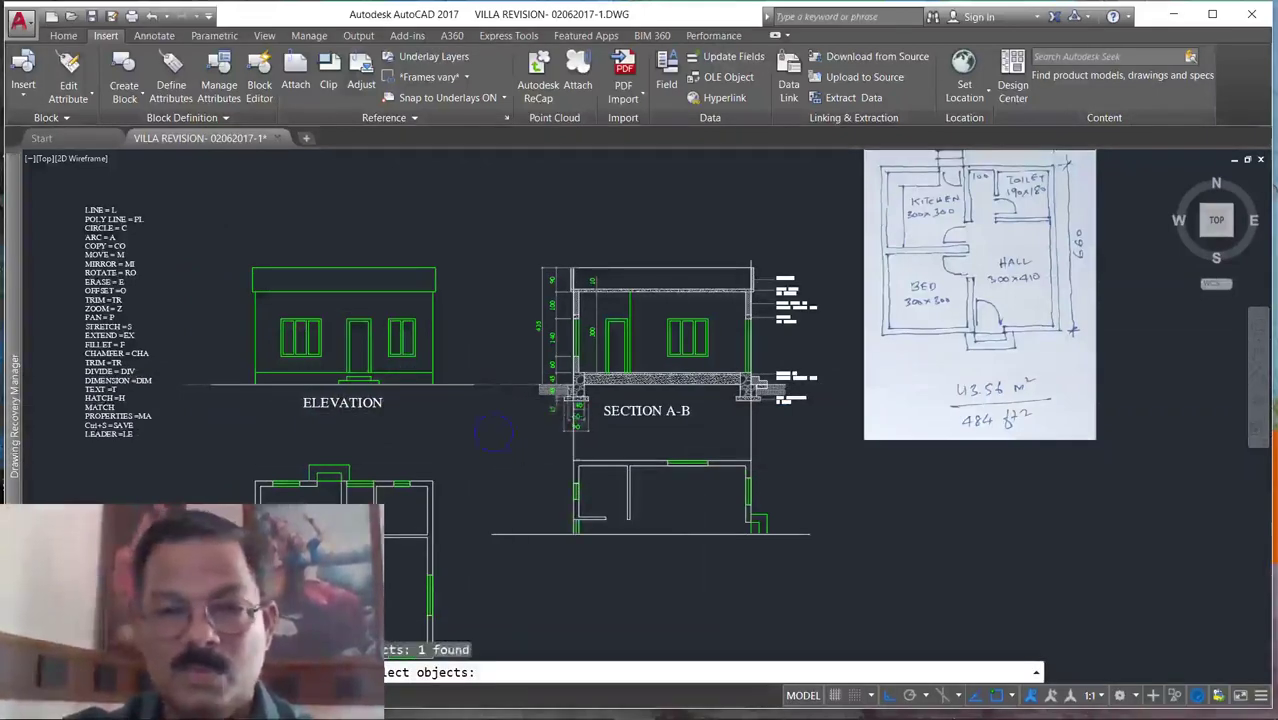
Erase the temporary guide line and the old plan beneath Section A-B.
key(Return)
scroll(620, 320, down, 3)
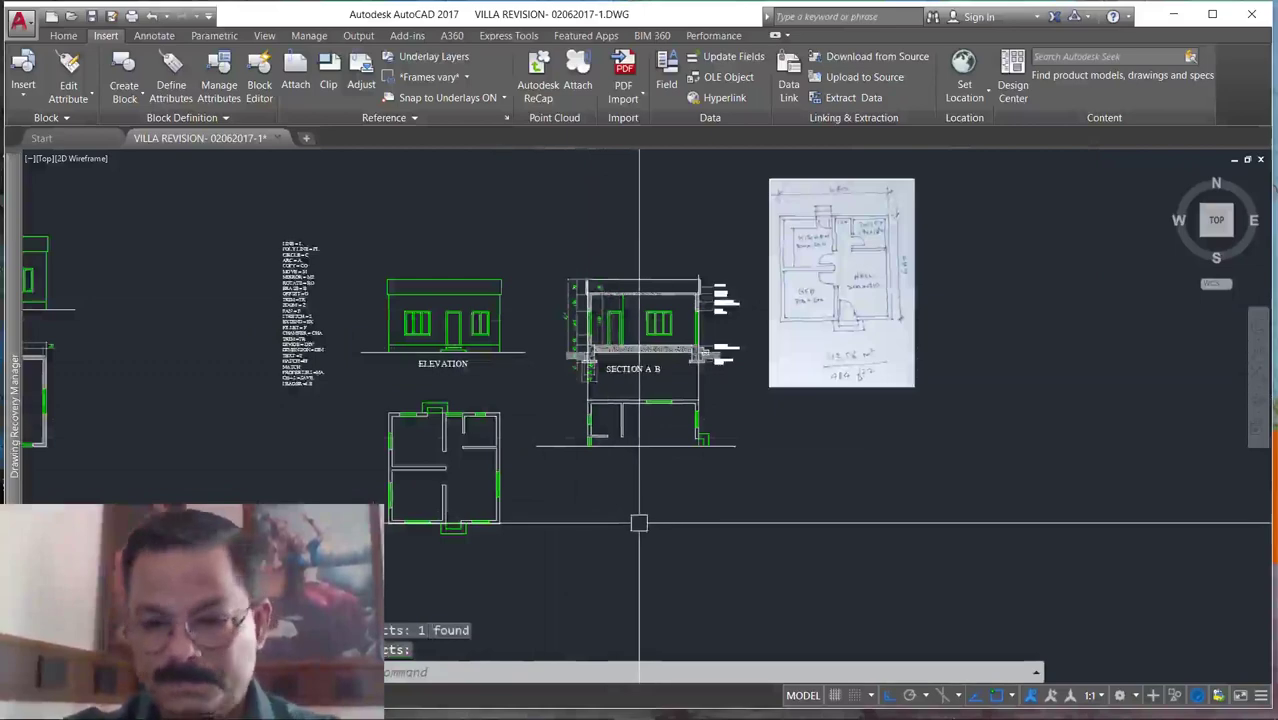
key(Return)
scroll(609, 383, up, 2)
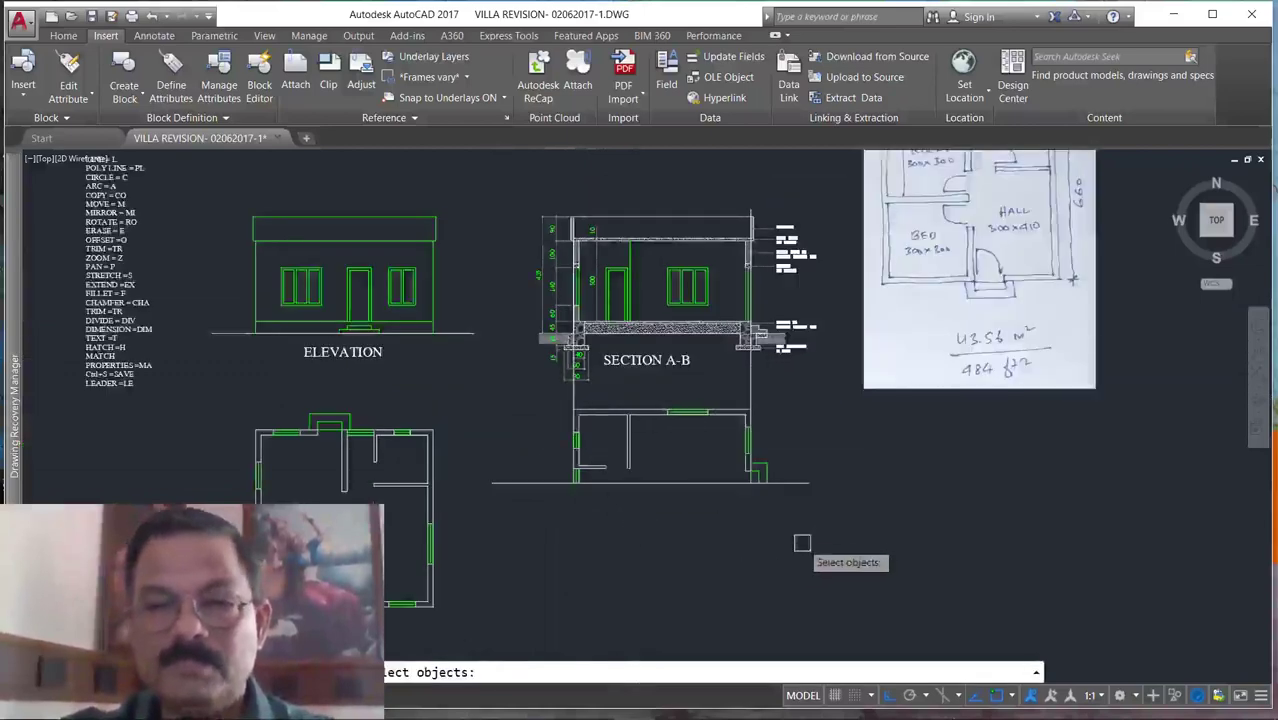
click(806, 512)
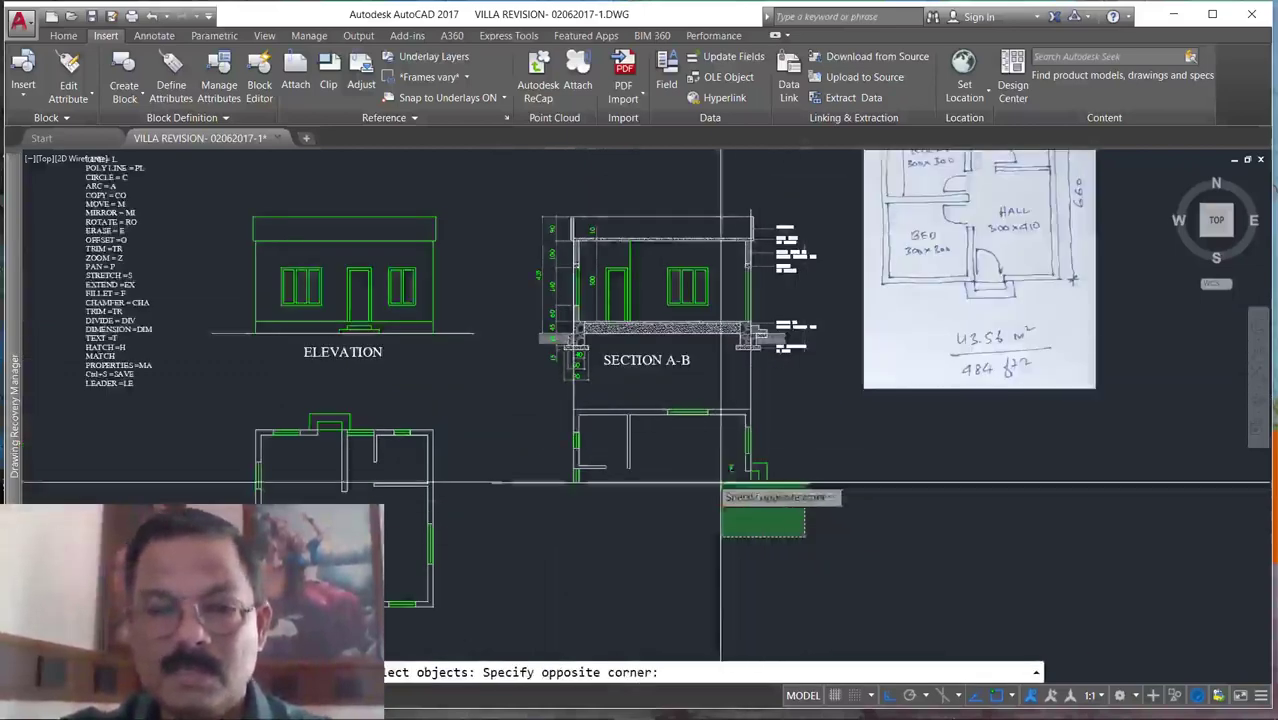
click(559, 422)
key(Return)
scroll(662, 408, down, 2)
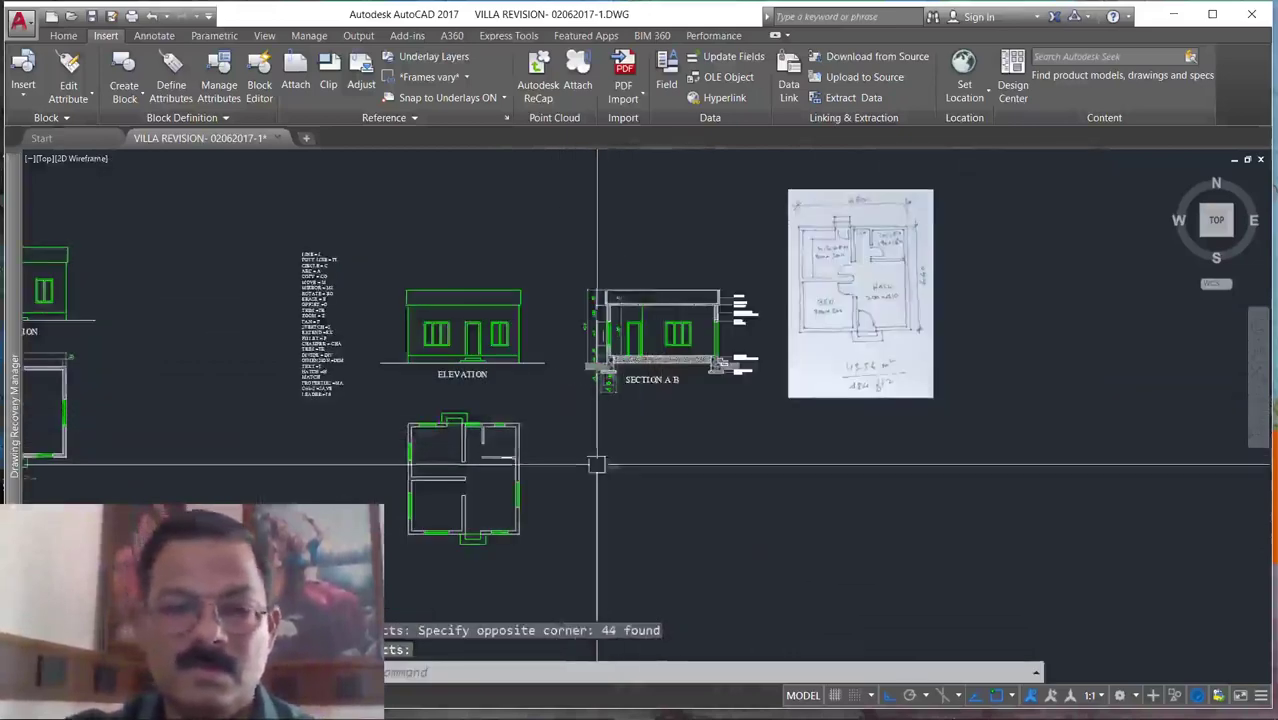
scroll(603, 408, up, 2)
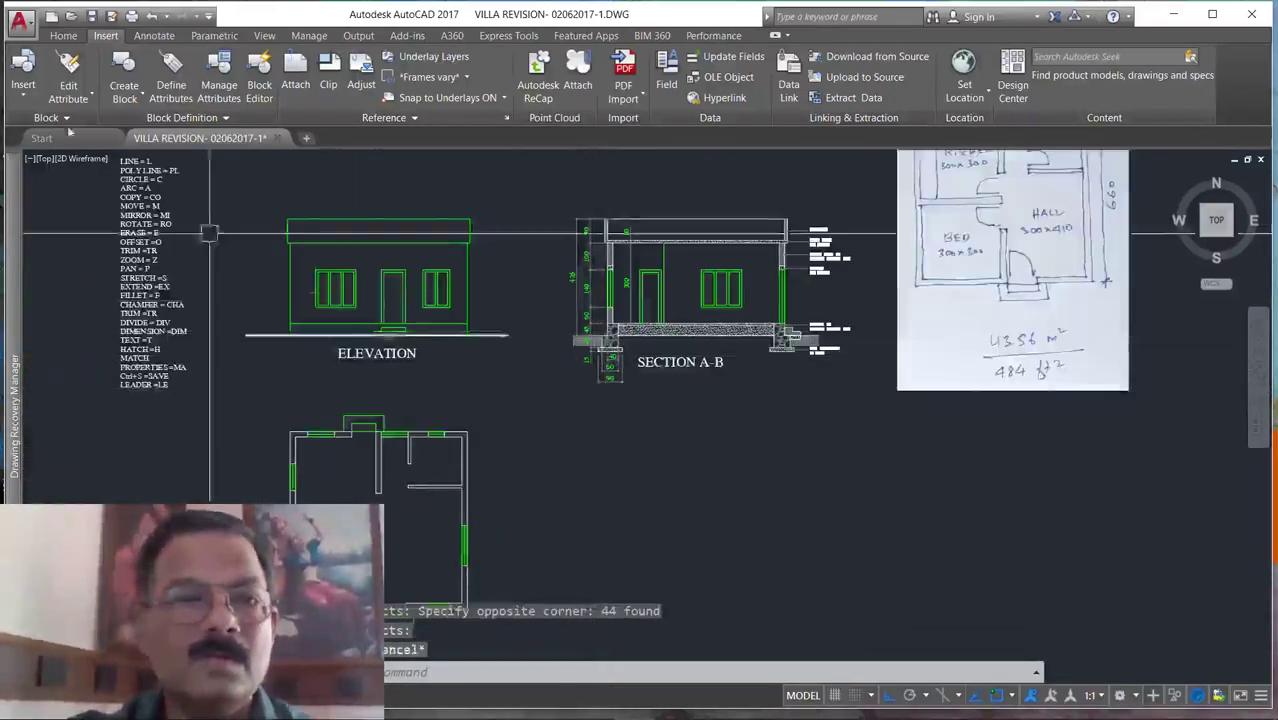
key(Escape)
Save the drawing and zoom in on the left plan's ROOM 600X500 label.
key(ctrl+s)
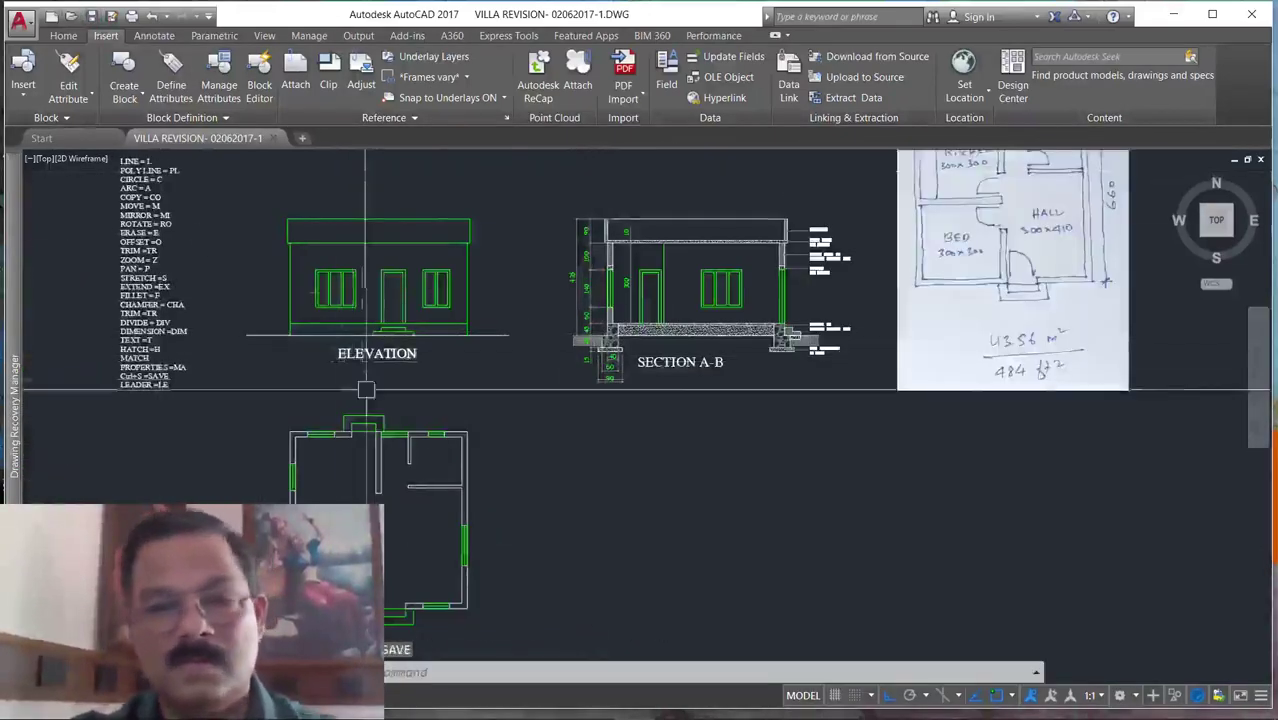
scroll(466, 248, down, 2)
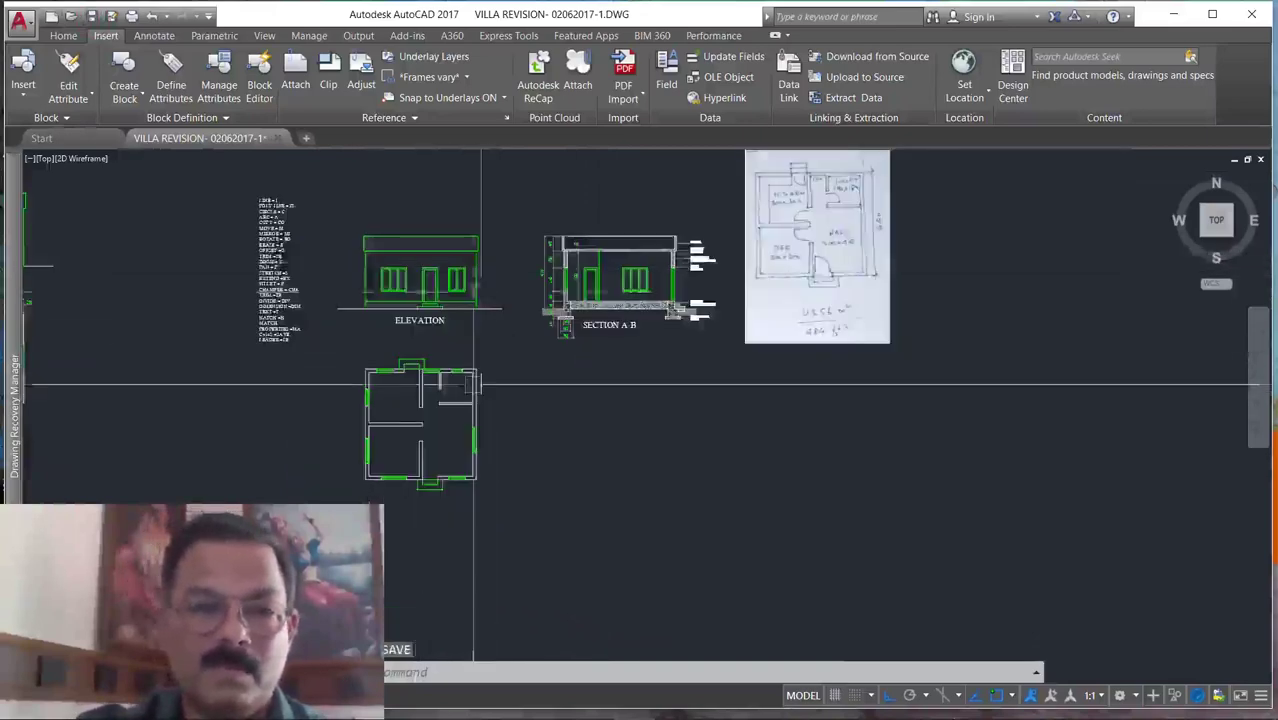
scroll(407, 444, up, 4)
scroll(407, 440, down, 5)
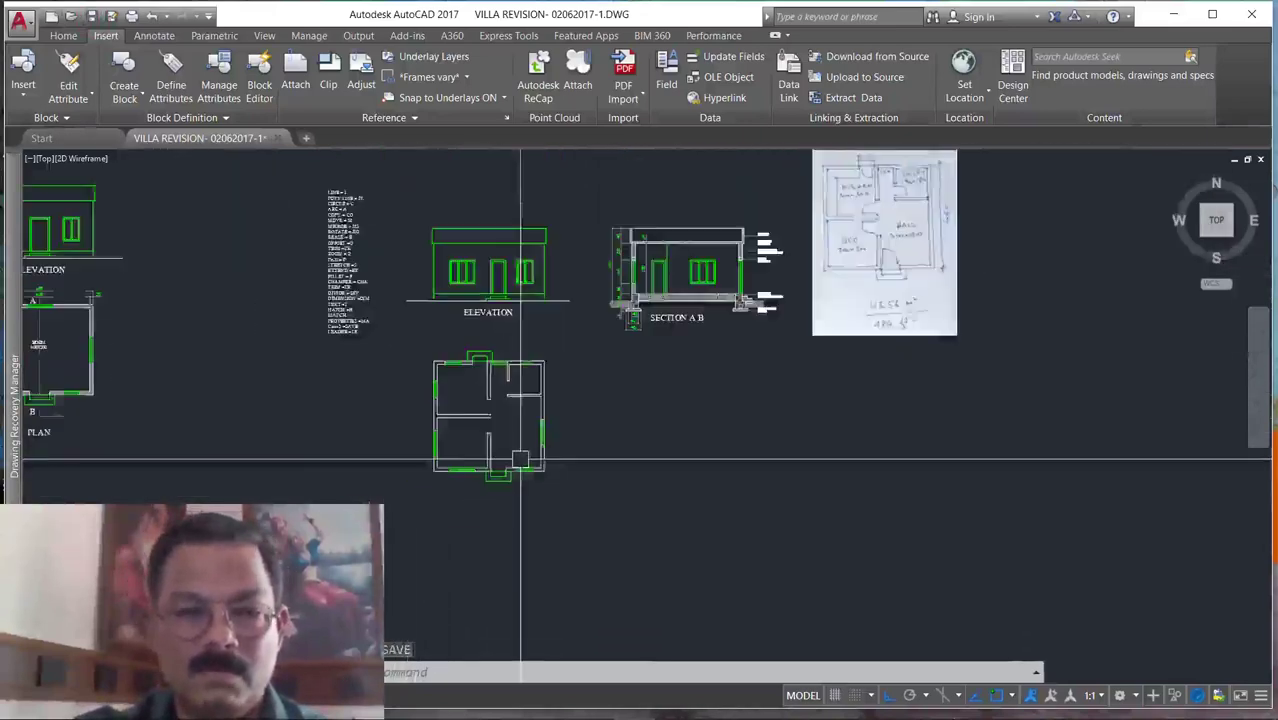
scroll(300, 390, up, 5)
scroll(287, 388, up, 4)
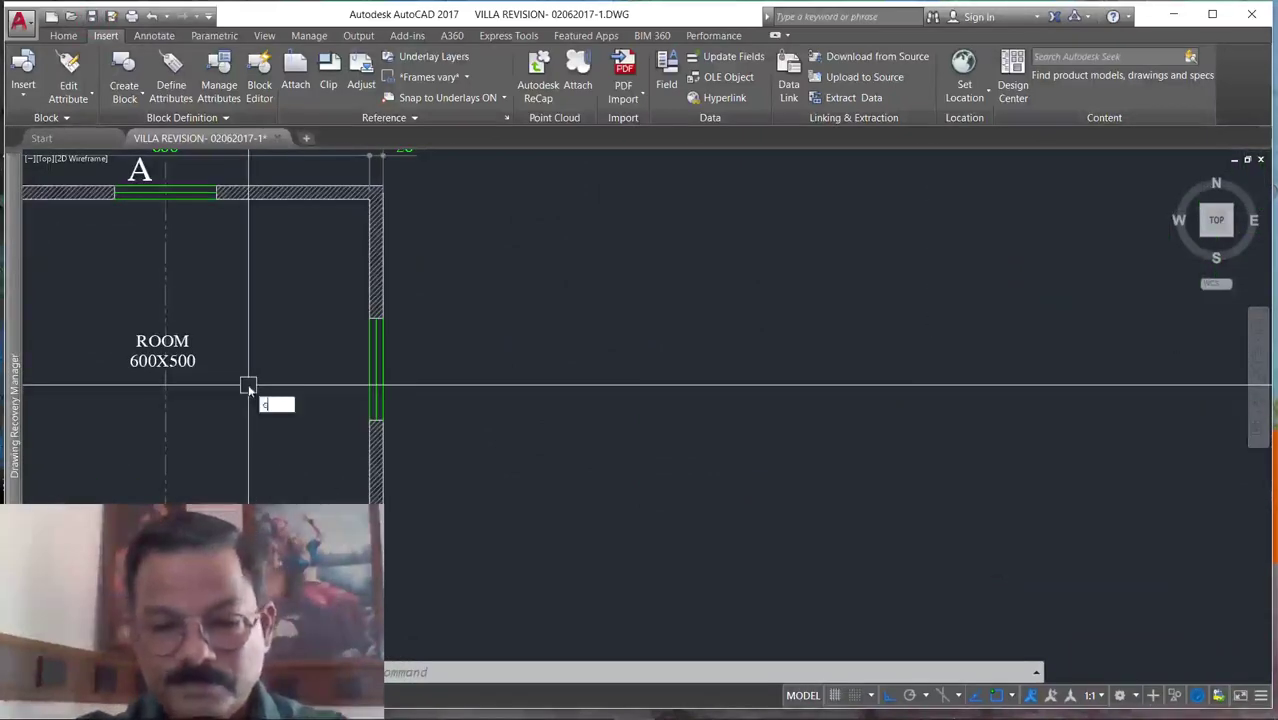
Start copying the window-selected ROOM 600X500 label, with a base point on the label.
text(o)
key(Return)
click(105, 317)
click(245, 419)
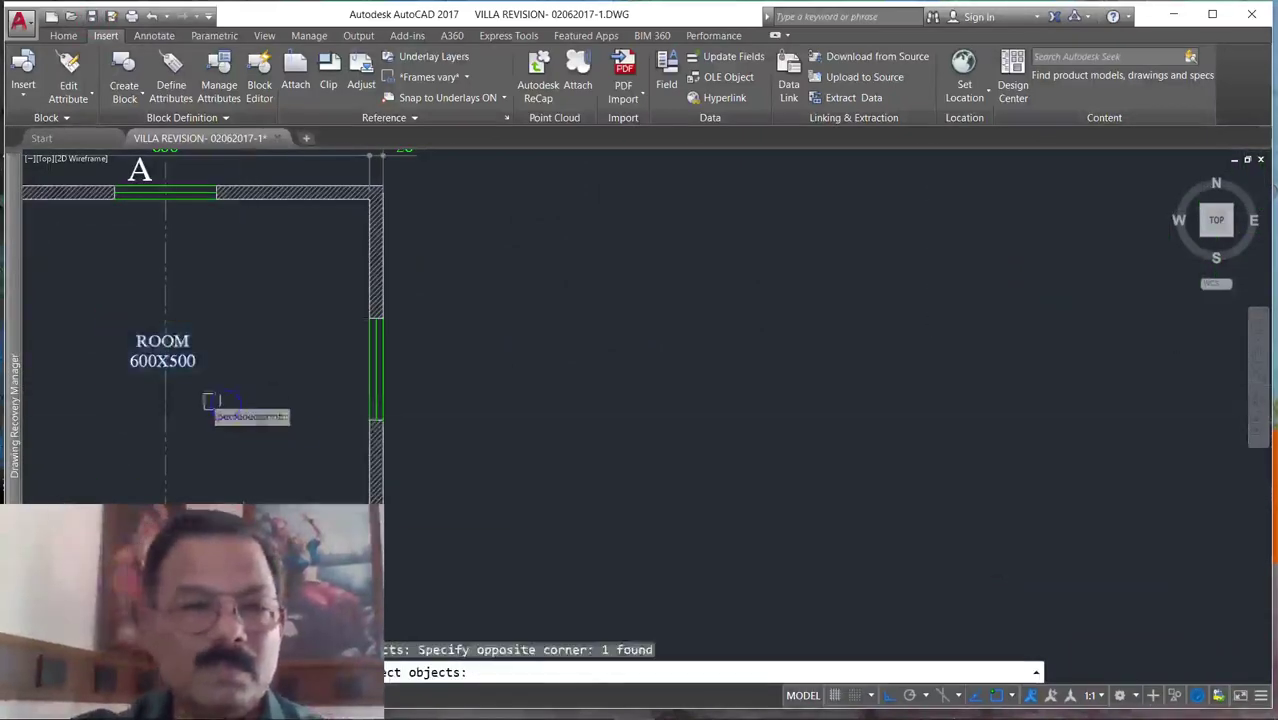
key(Return)
click(165, 348)
scroll(480, 460, down, 5)
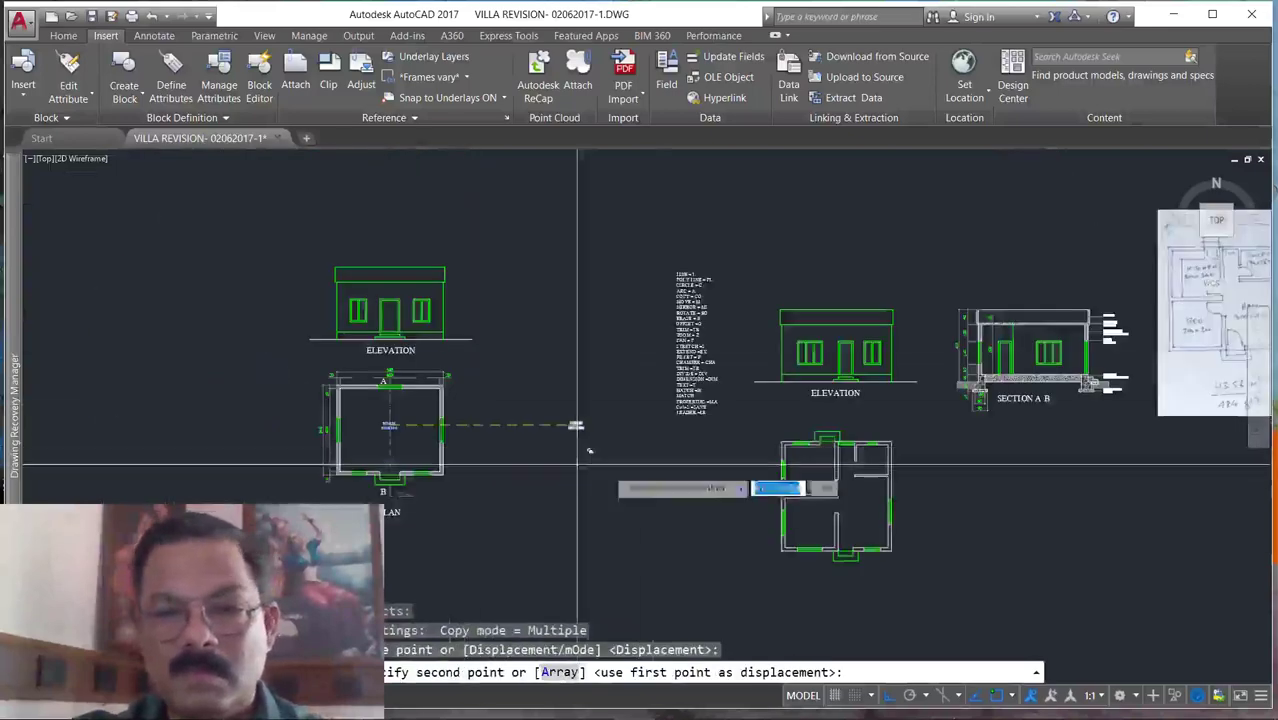
scroll(816, 545, up, 3)
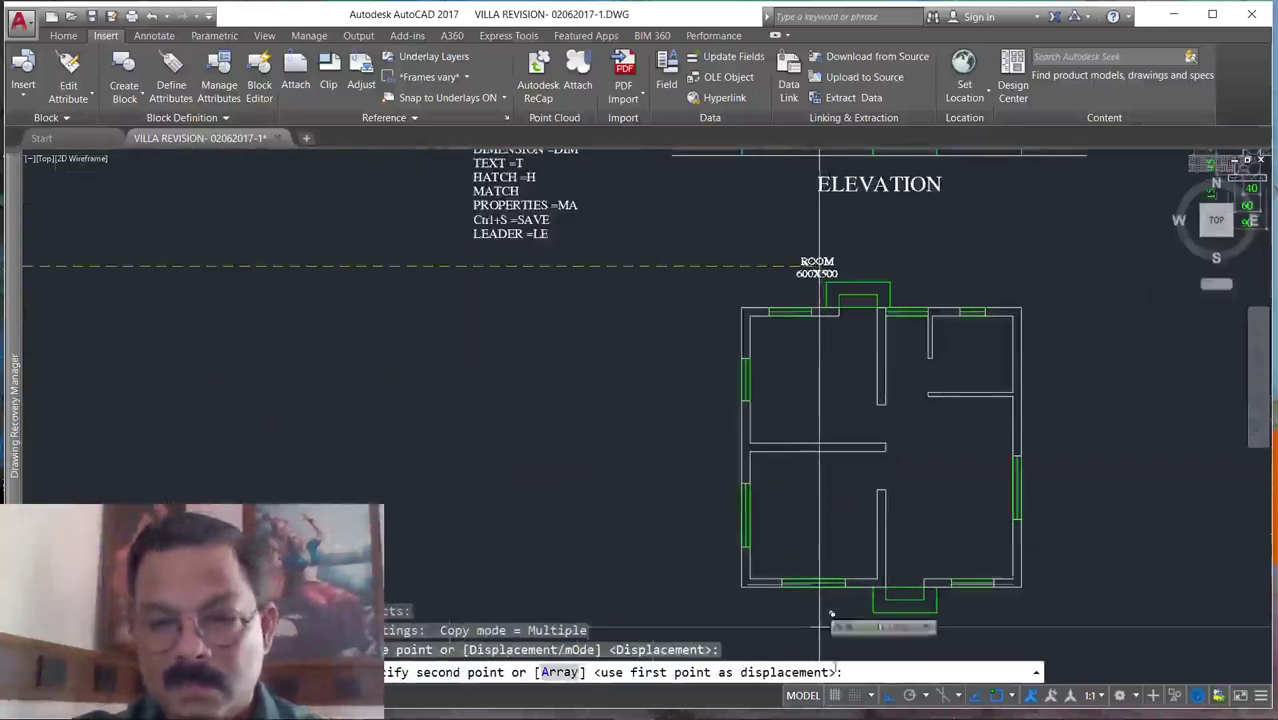
With Ortho off, place the label copy in the new plan's lower-left room.
click(889, 697)
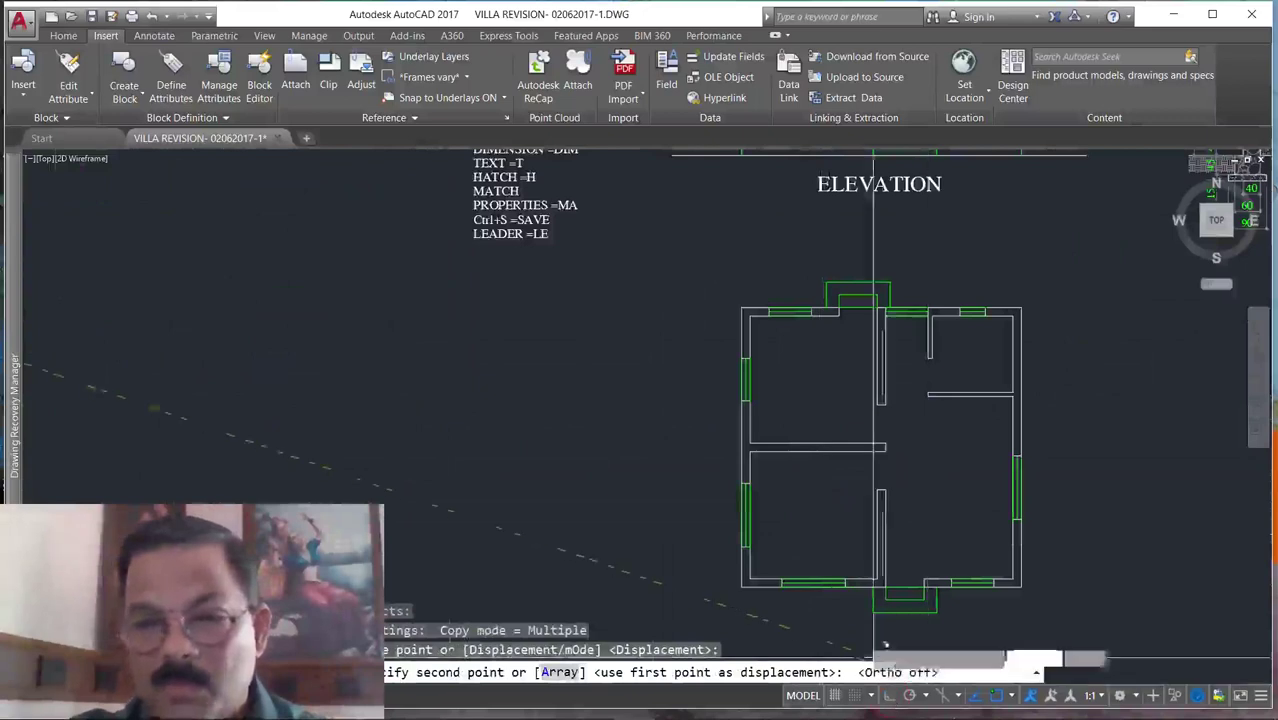
click(818, 511)
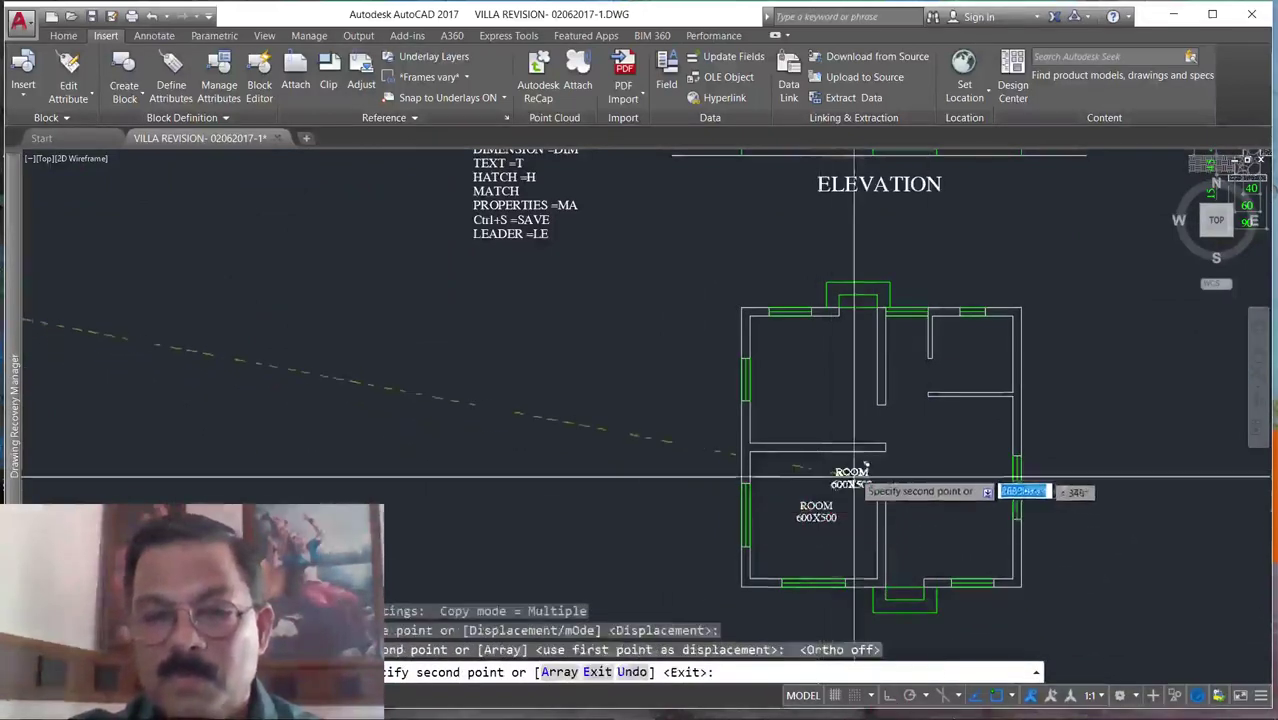
key(Escape)
scroll(847, 468, up, 3)
scroll(797, 533, down, 4)
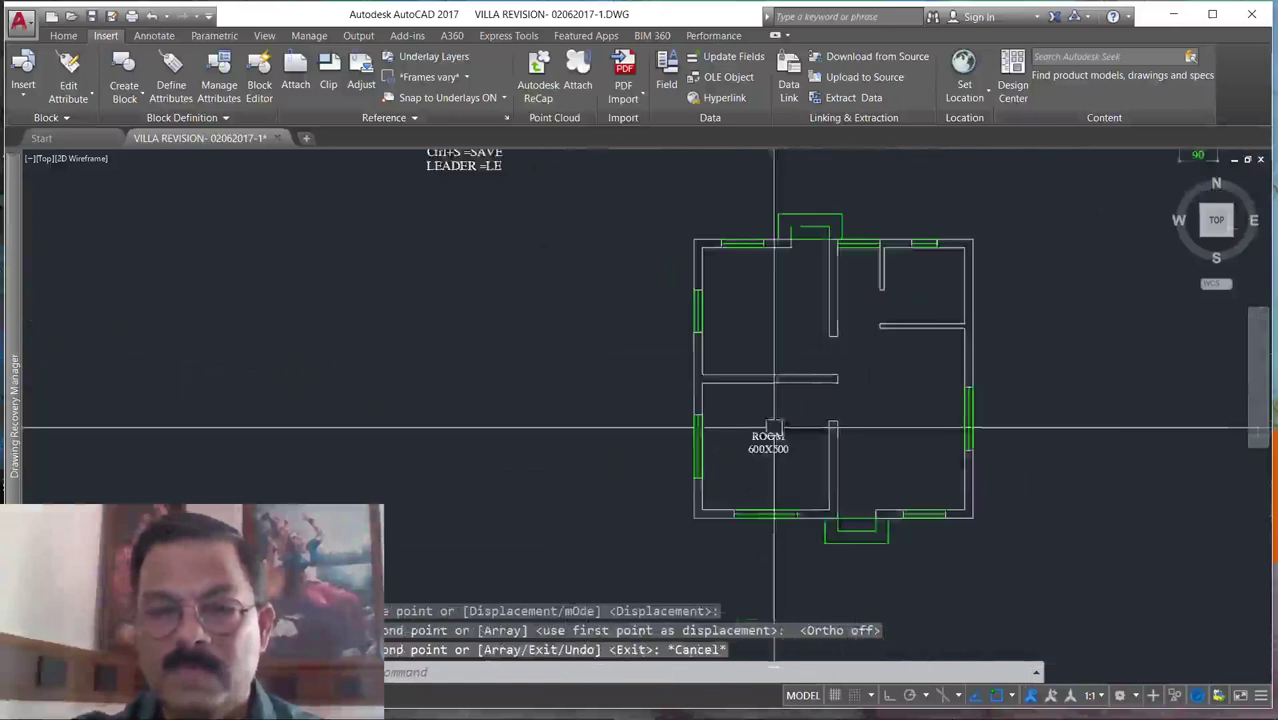
scroll(765, 443, up, 4)
Edit the copied label's text, replacing 600X500 with 300X300.
click(755, 410)
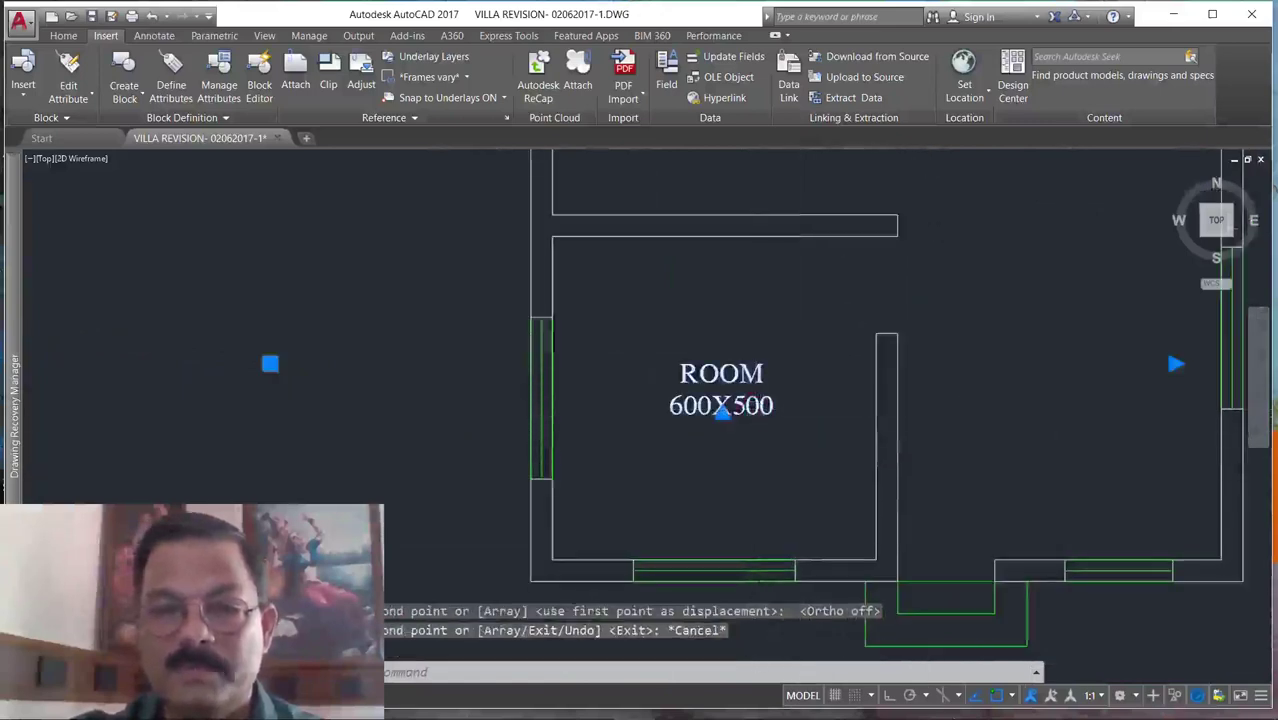
double_click(669, 418)
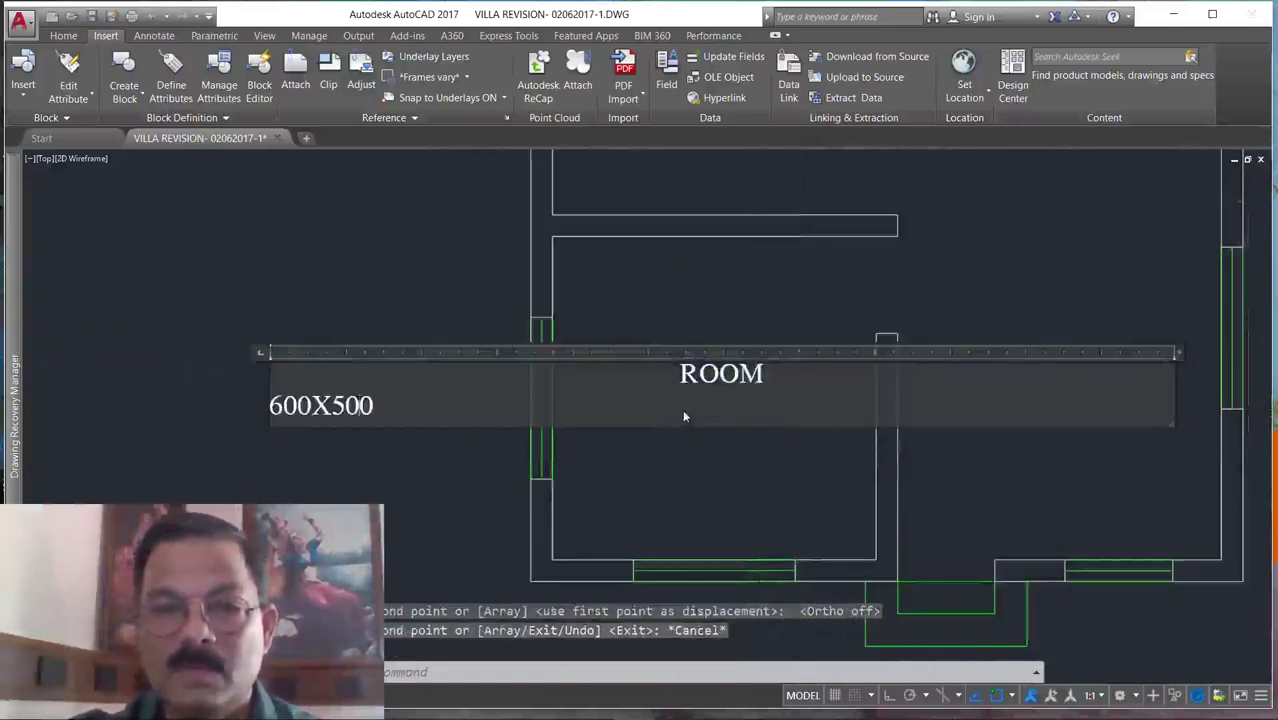
drag(285, 408, 261, 404)
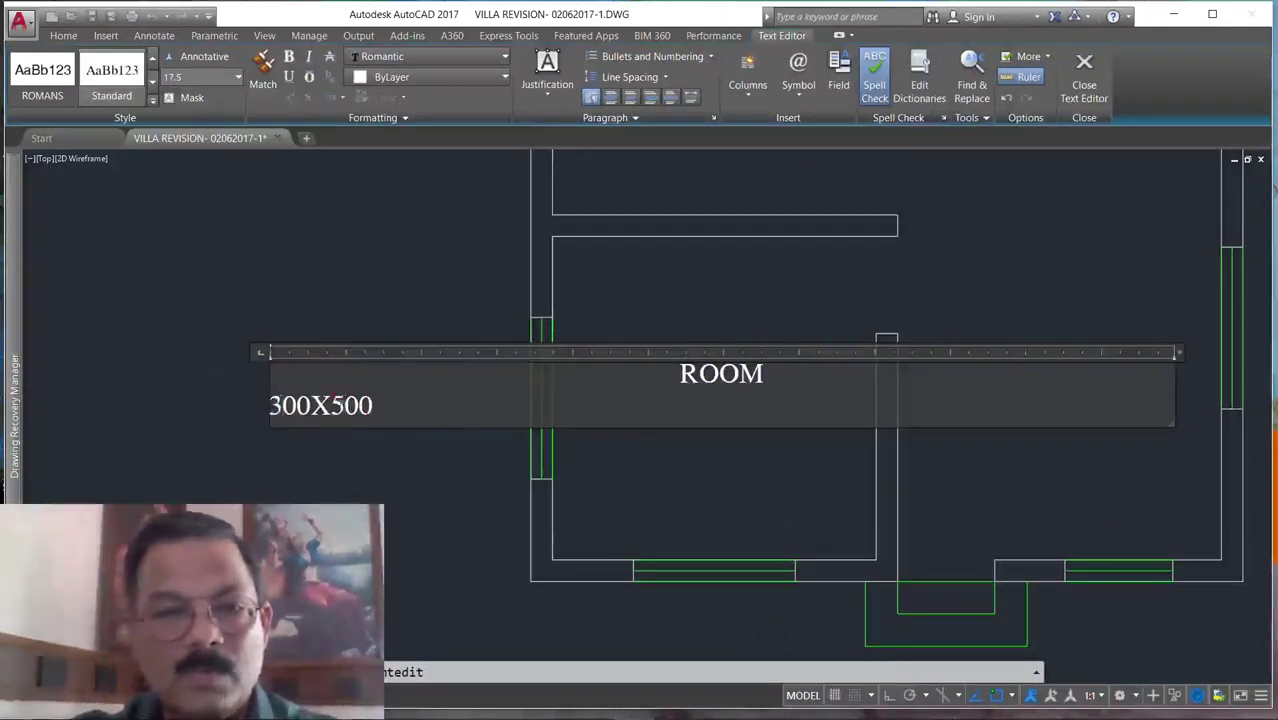
click(430, 483)
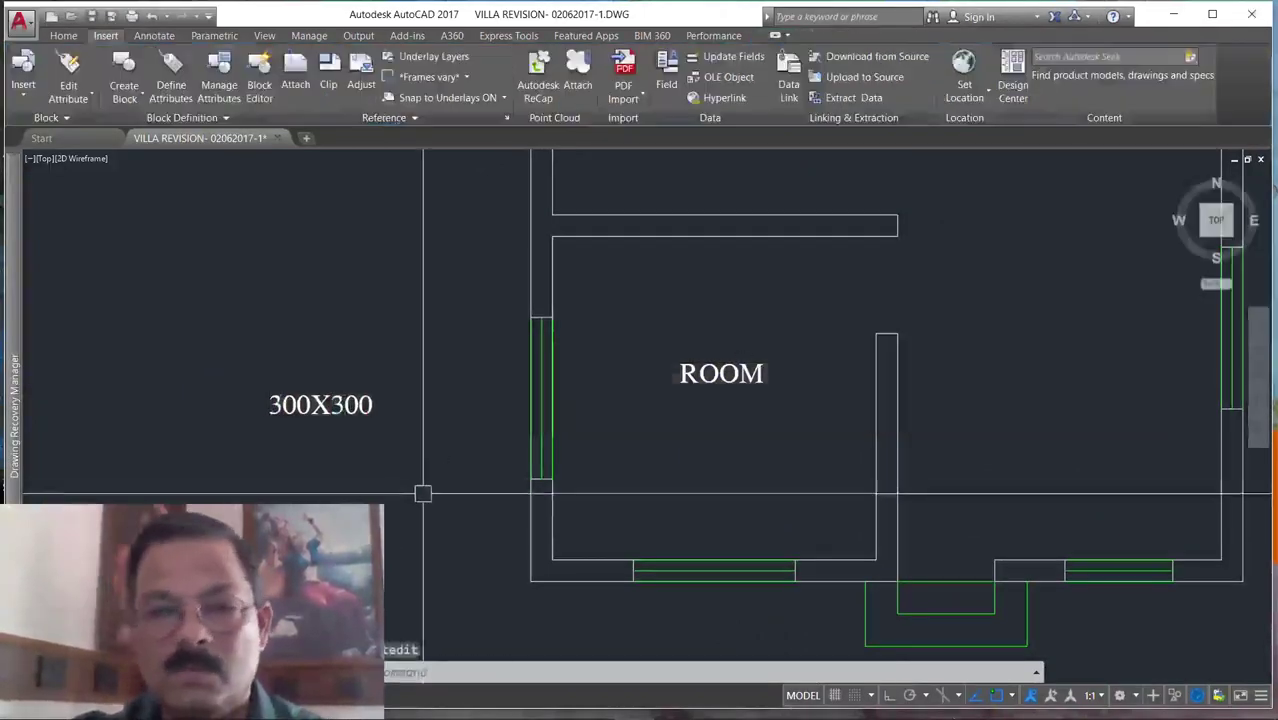
Use the label's grips to shift it right and narrow it so ROOM stacks above 300X300.
click(367, 405)
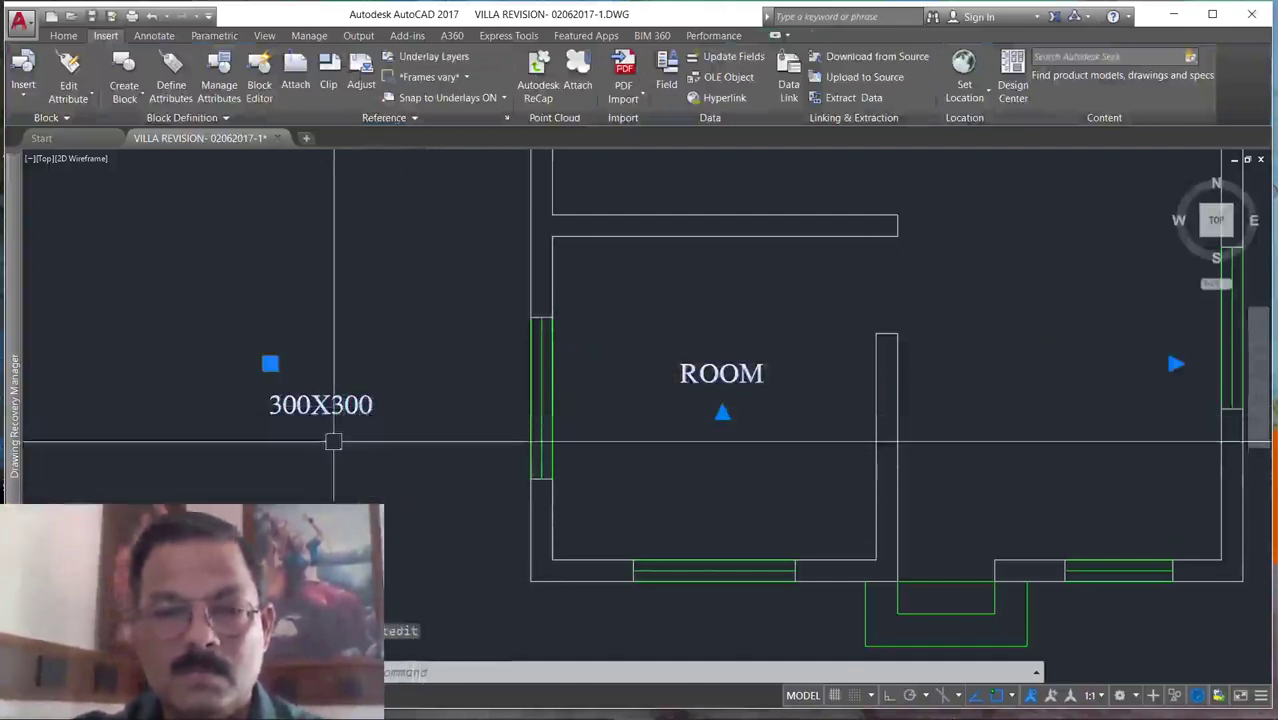
click(270, 365)
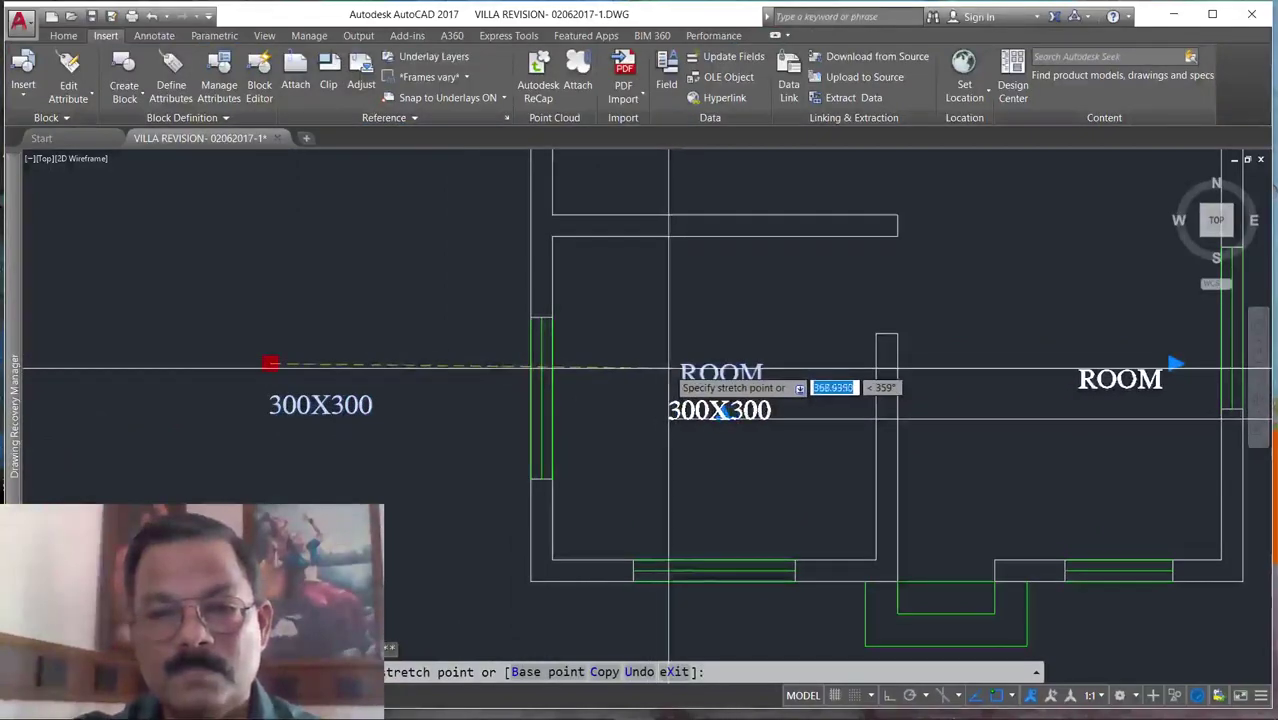
key(Escape)
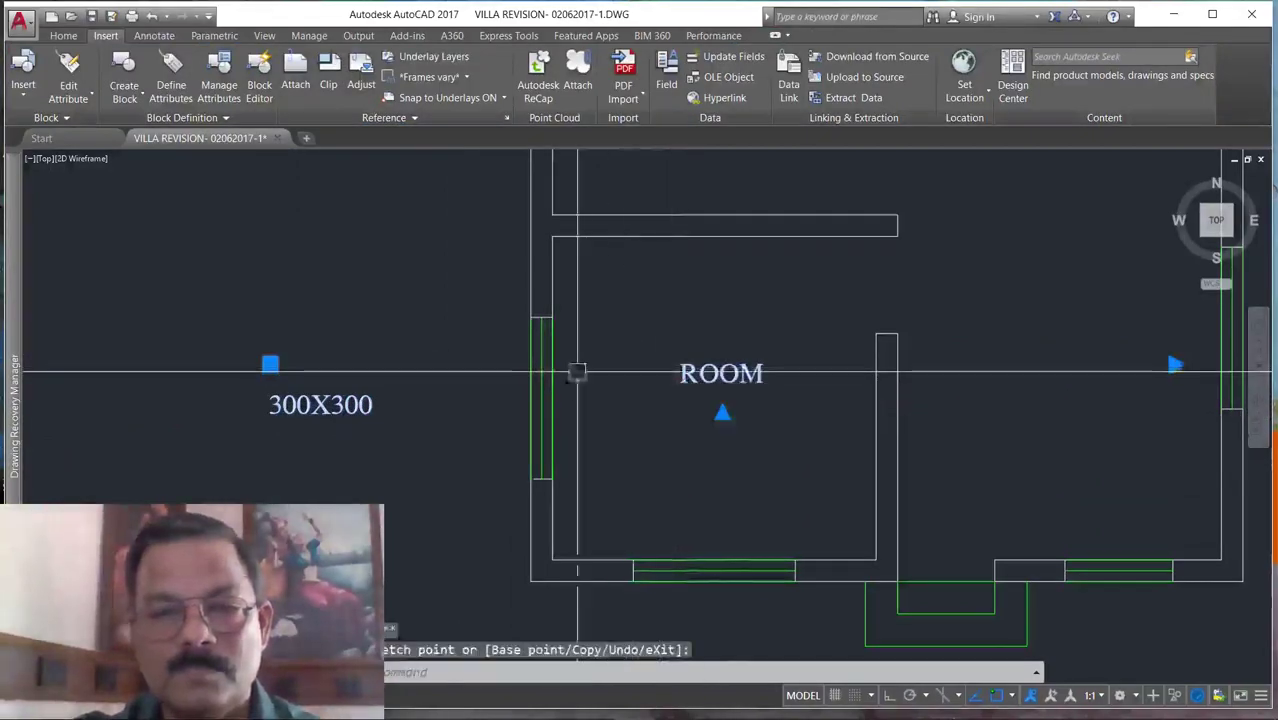
click(270, 363)
click(582, 363)
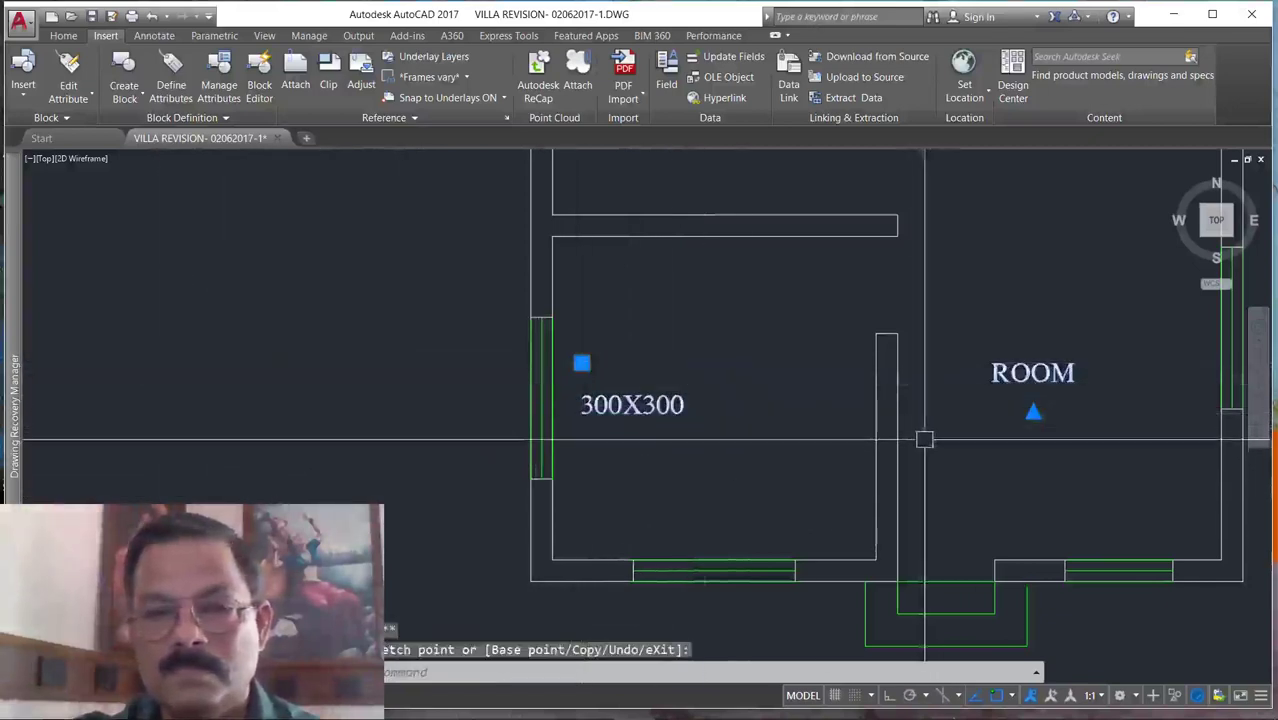
scroll(760, 378, down, 4)
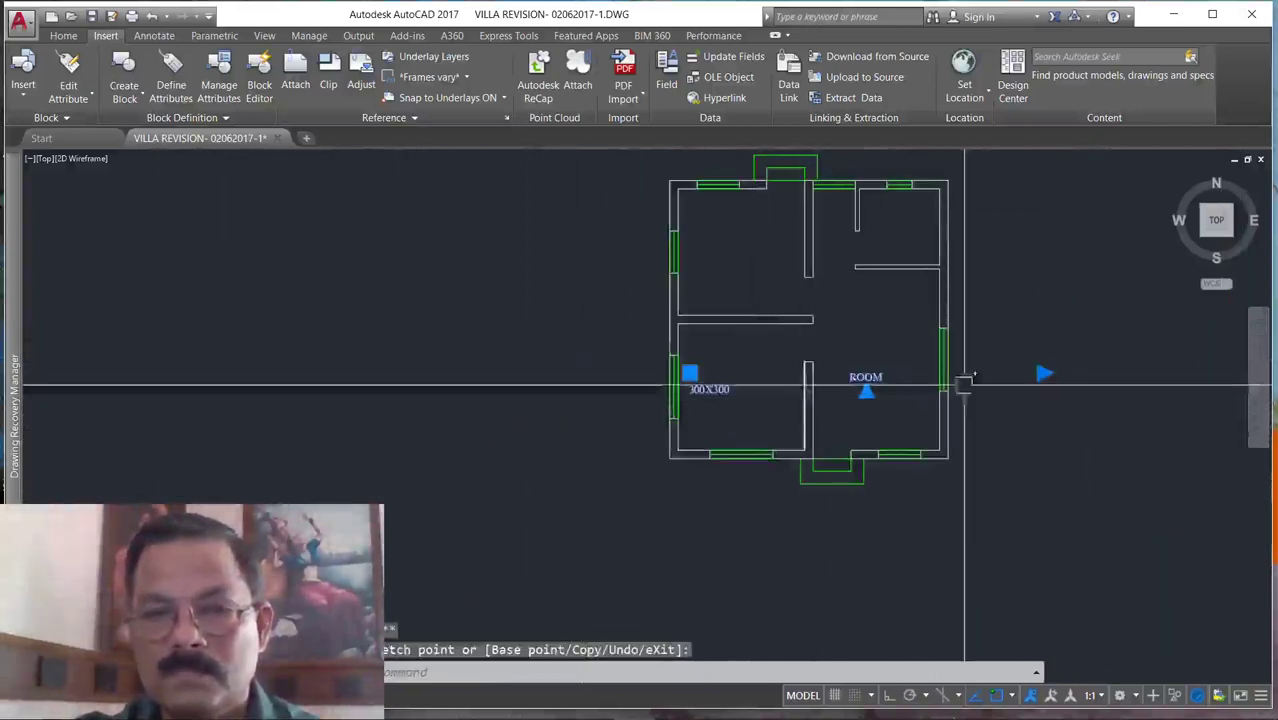
click(1043, 372)
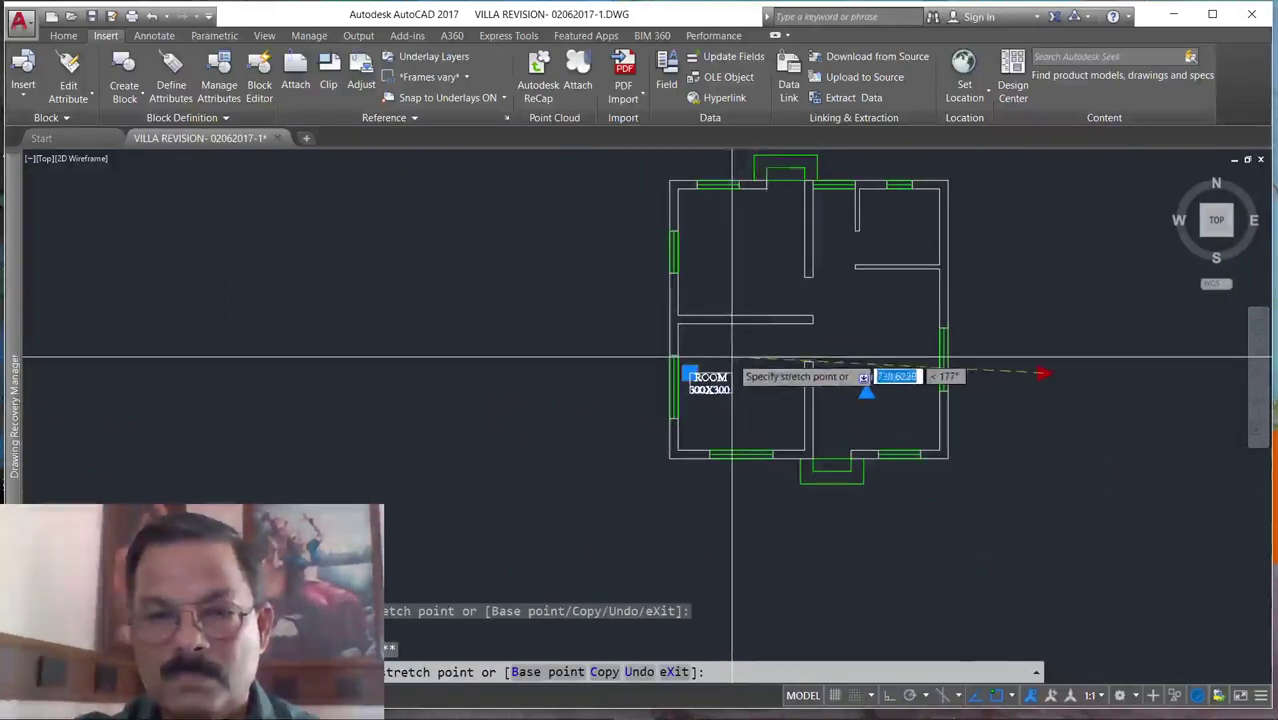
key(Escape)
scroll(735, 356, up, 6)
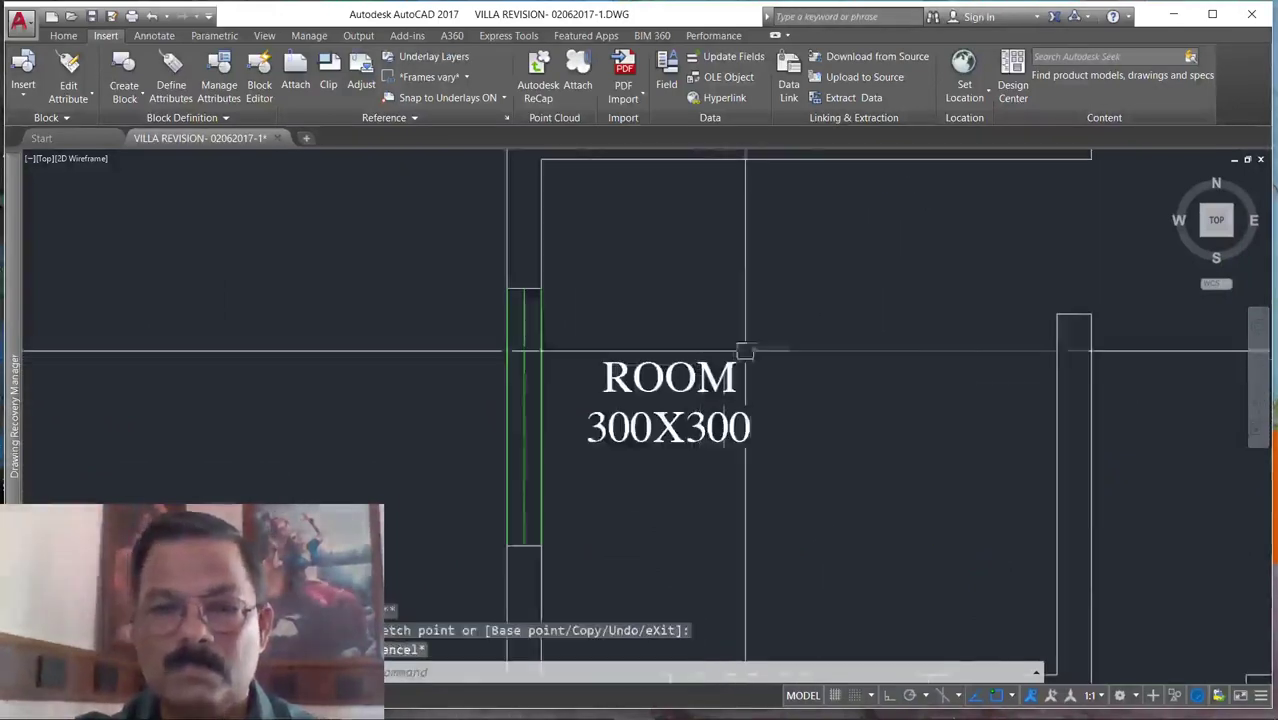
Move the ROOM 300X300 label into place within the room and reopen it for editing.
text(m)
key(Return)
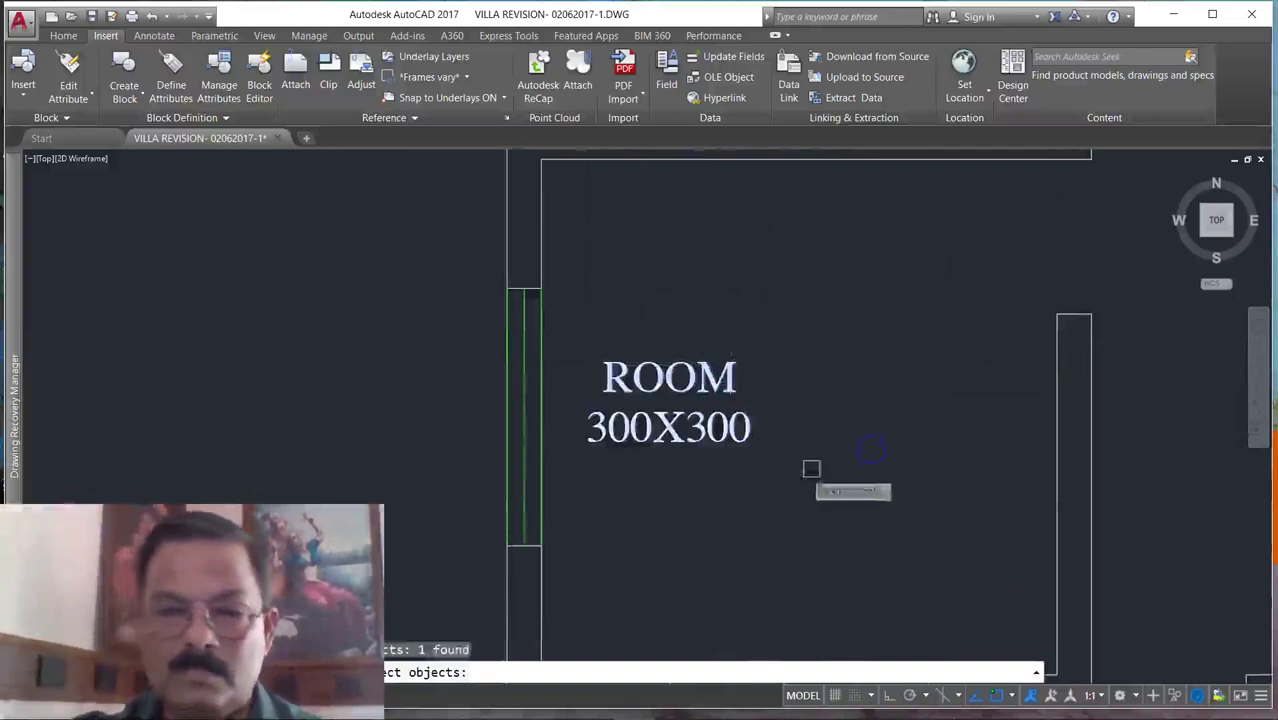
key(Return)
click(625, 508)
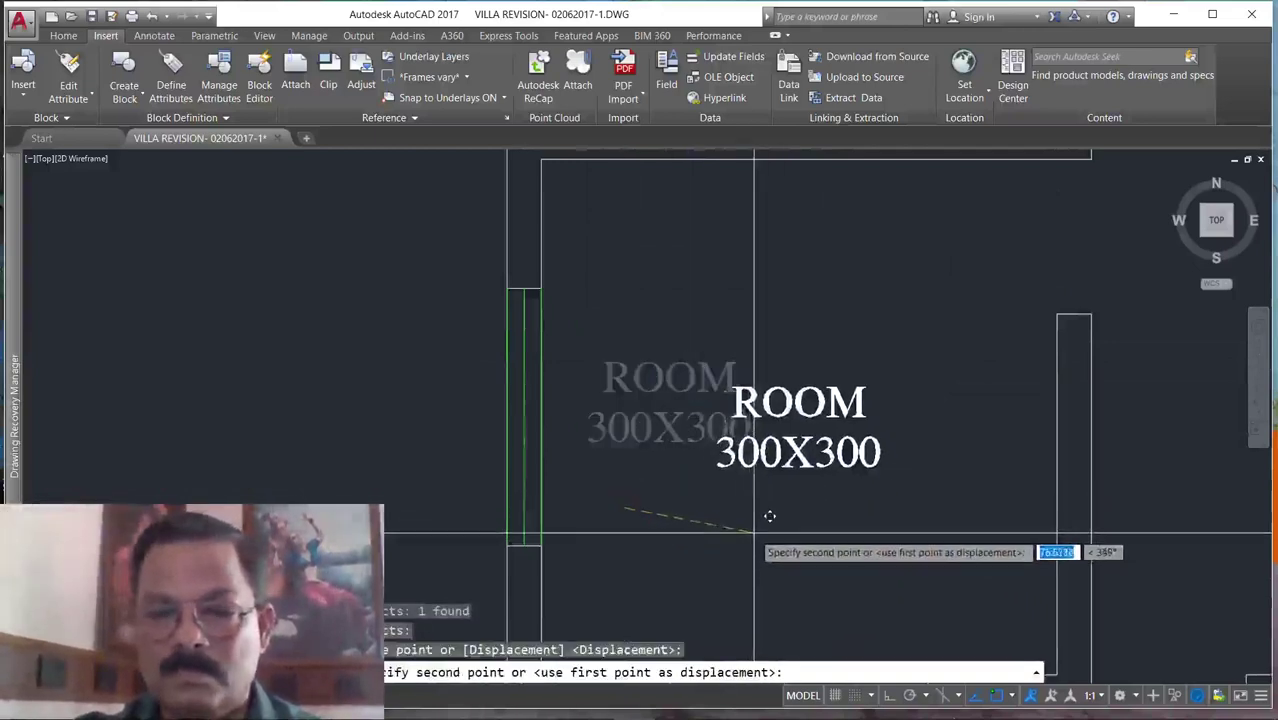
click(754, 532)
scroll(707, 470, down, 3)
scroll(688, 408, up, 3)
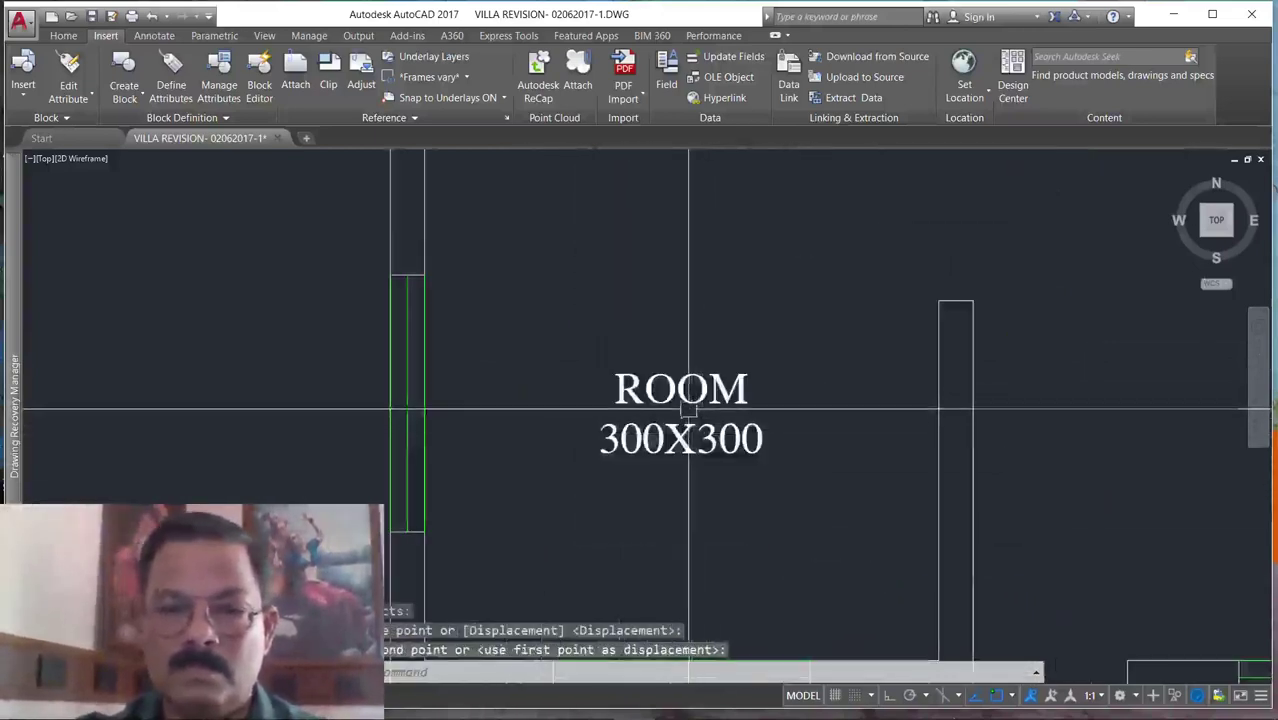
click(685, 450)
double_click(622, 392)
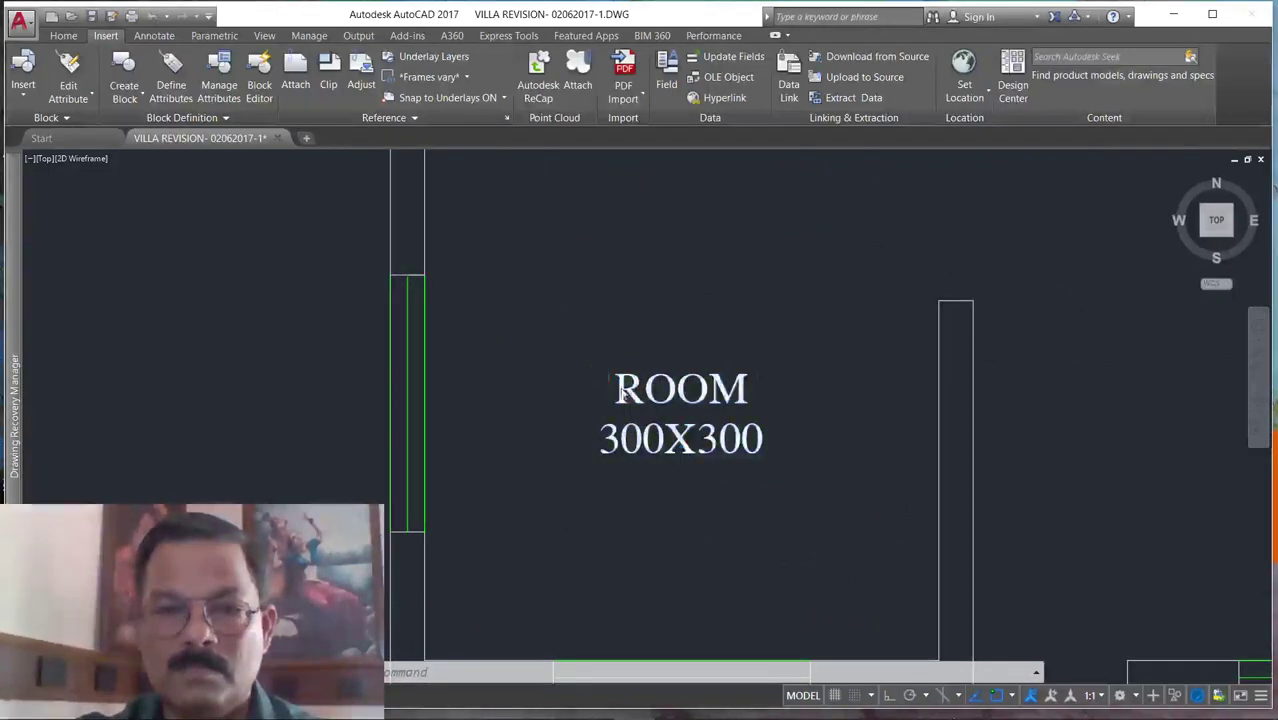
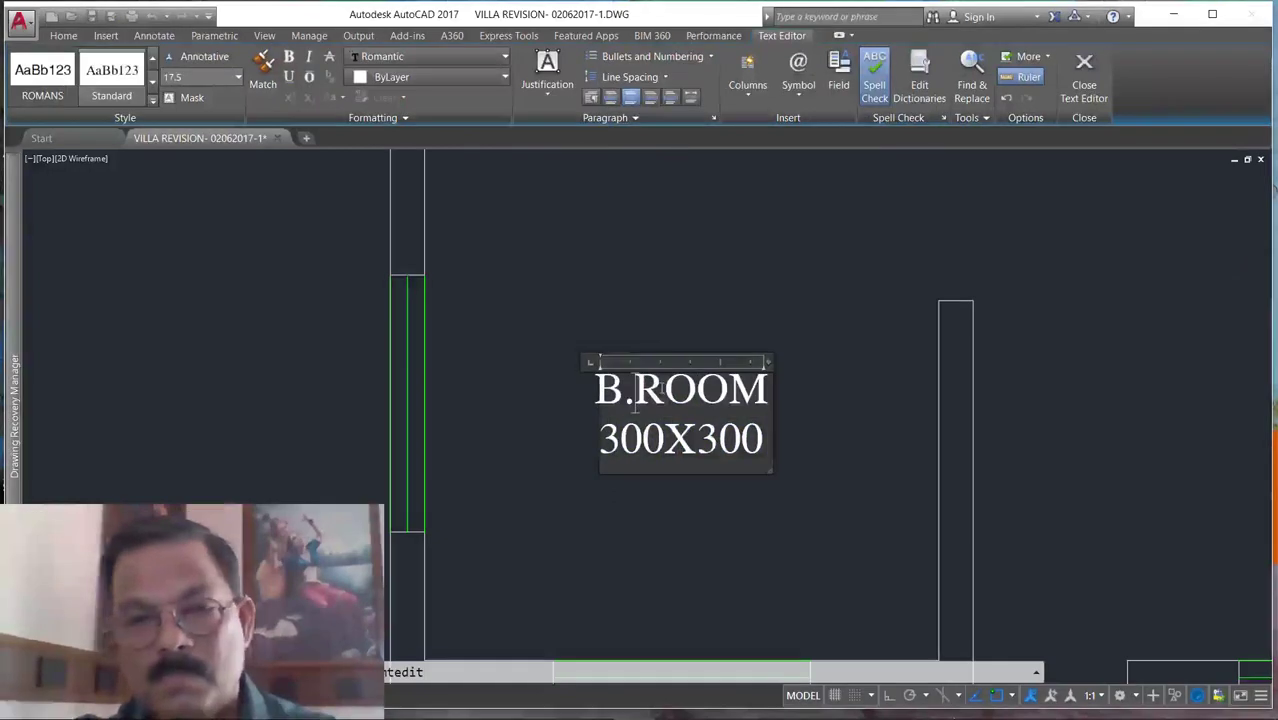
Widen the bedroom label box so it reads BED ROOM on one line above 300X300.
key(Return)
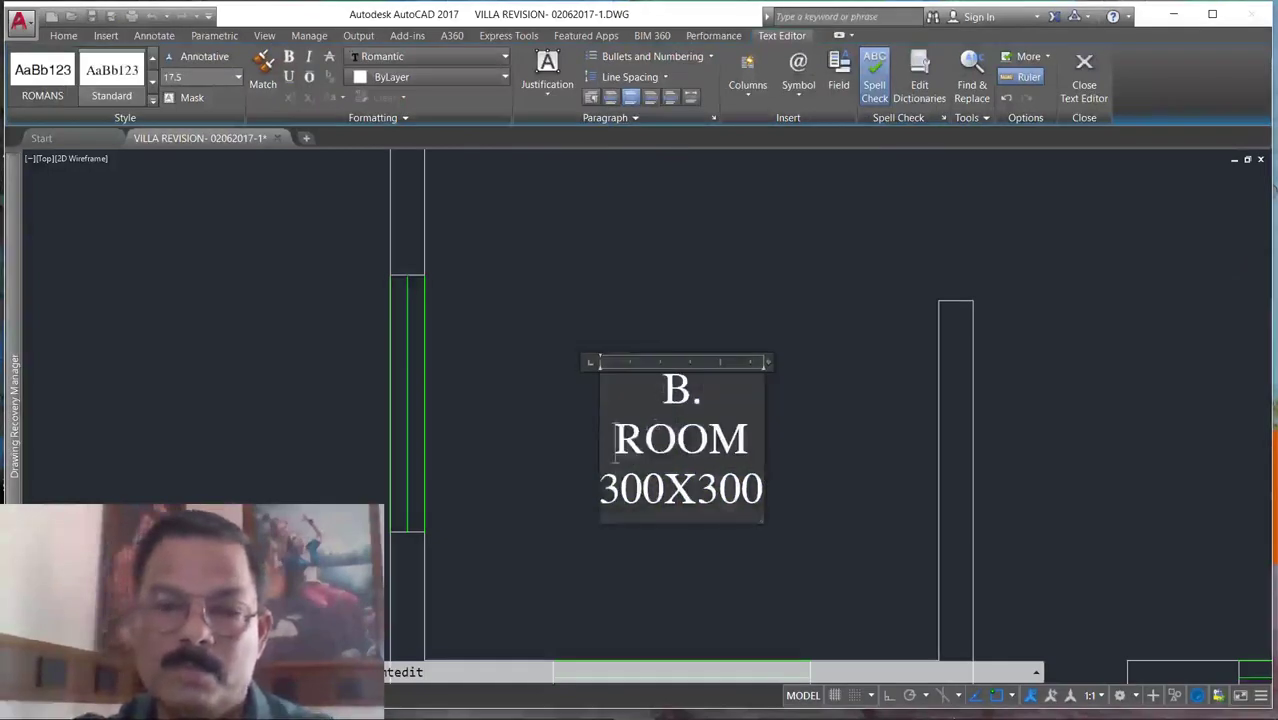
drag(768, 362, 865, 371)
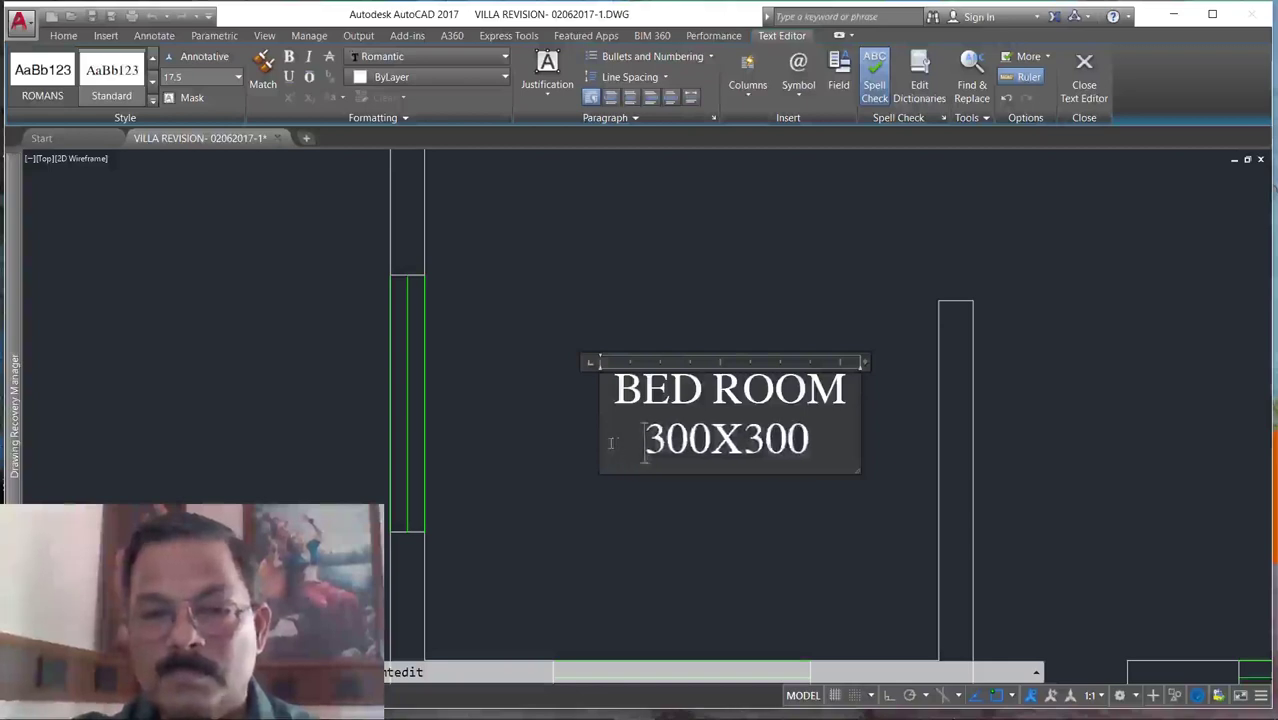
click(827, 516)
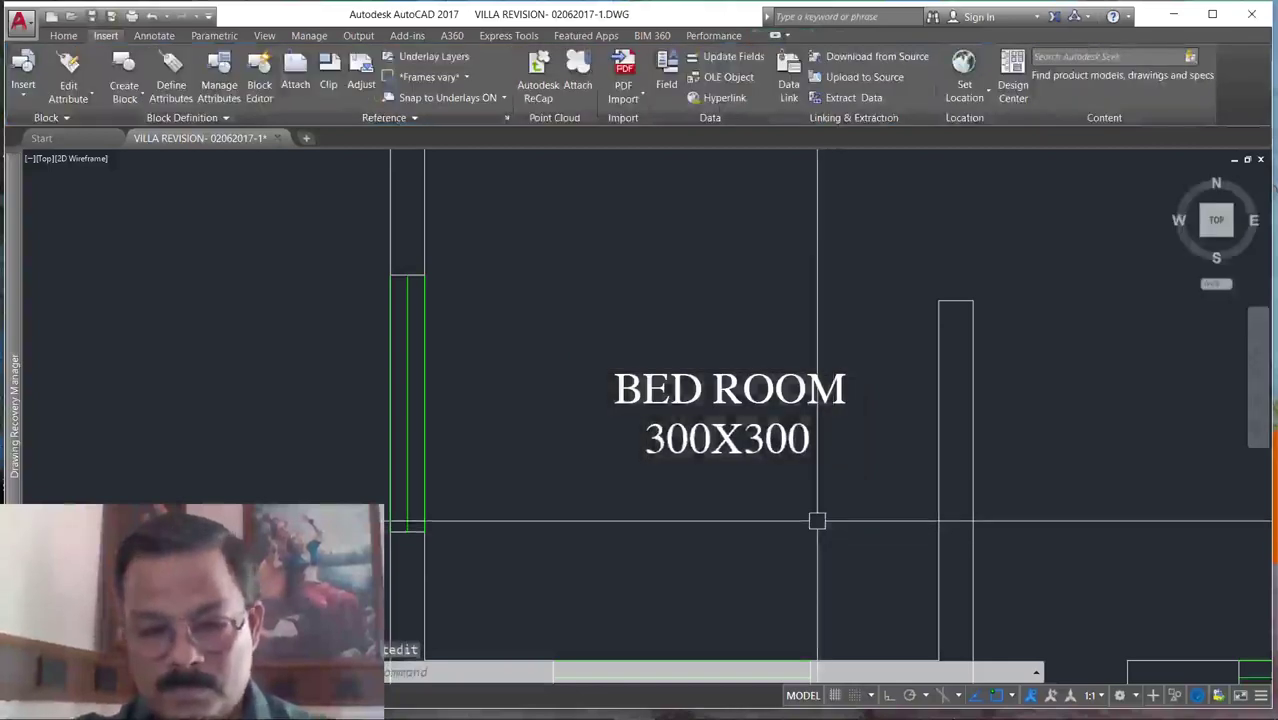
Move the BED ROOM label into the lower-left bedroom.
key(Return)
key(Return)
click(827, 514)
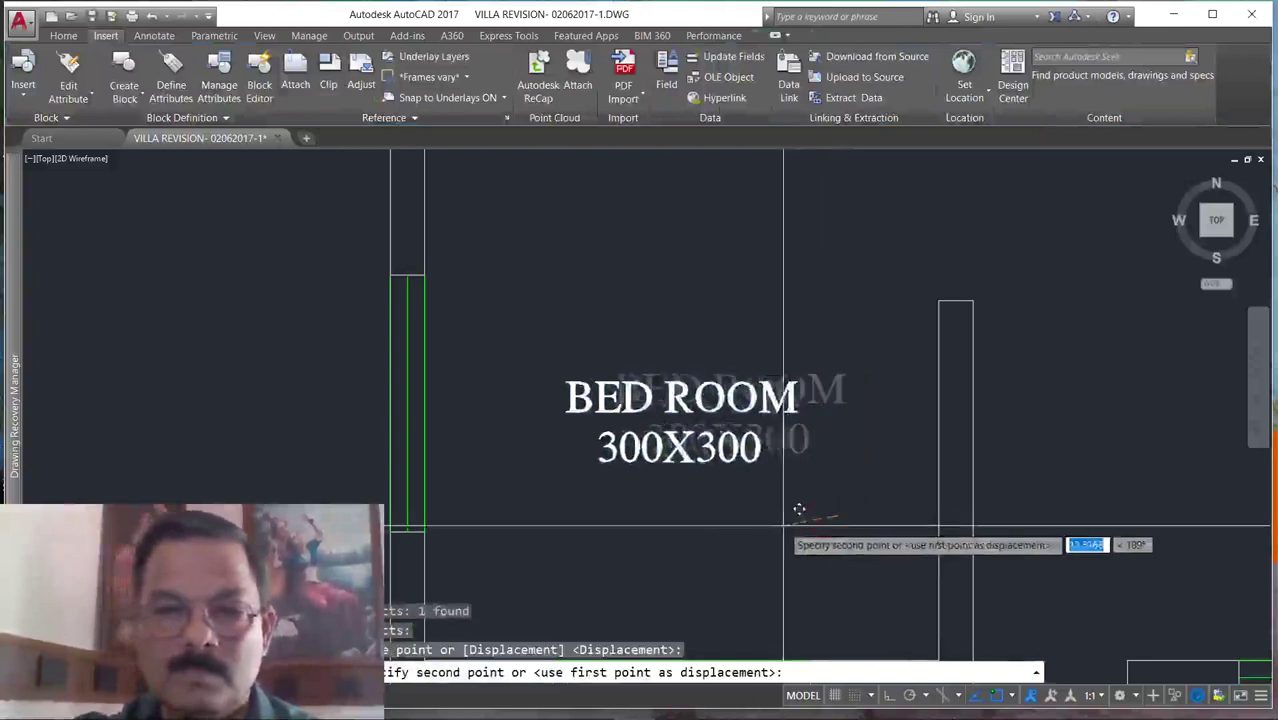
click(790, 533)
scroll(812, 445, down, 3)
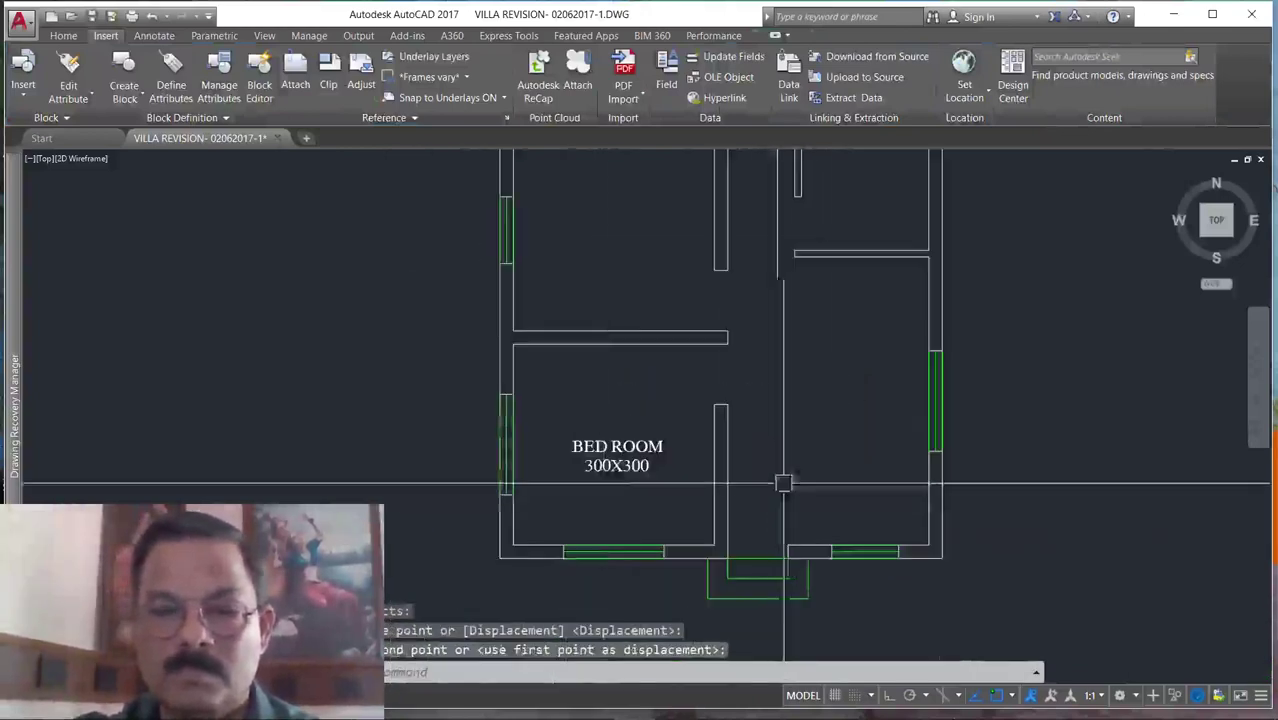
Copy the BED ROOM label into the hall and open the copy to retype it as HALL 300X410.
text(o)
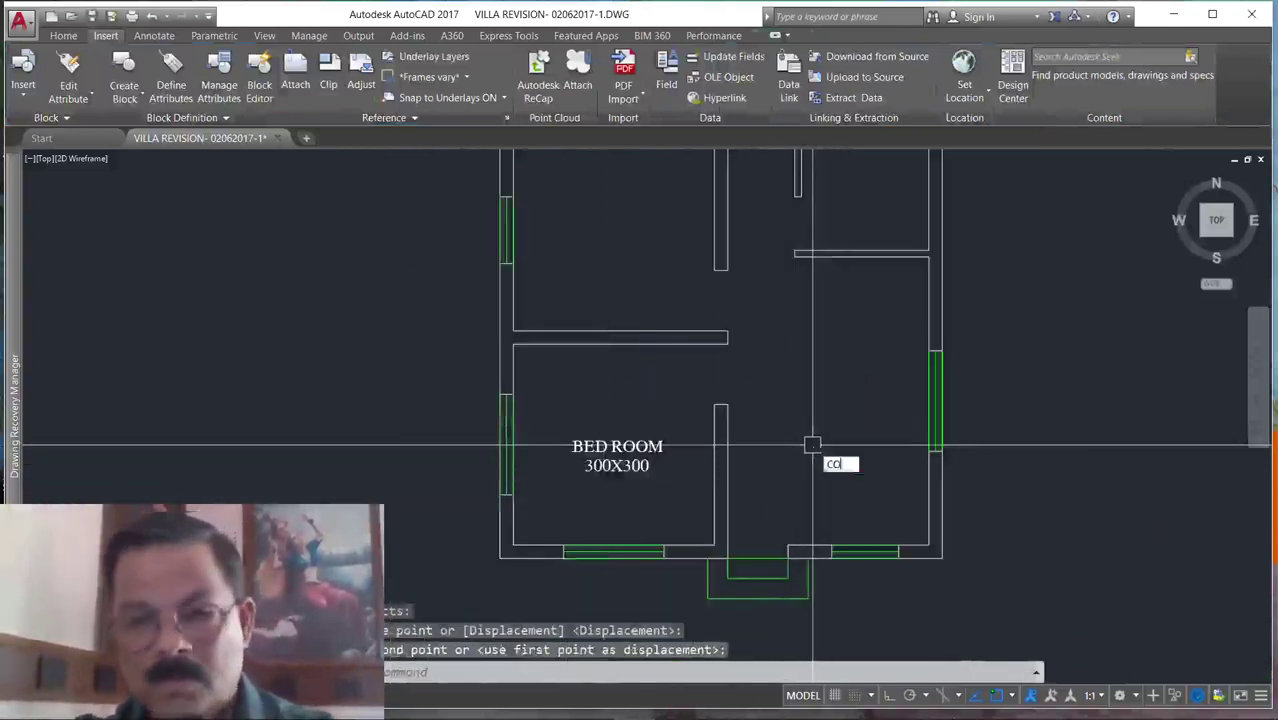
key(Return)
key(Return)
click(624, 490)
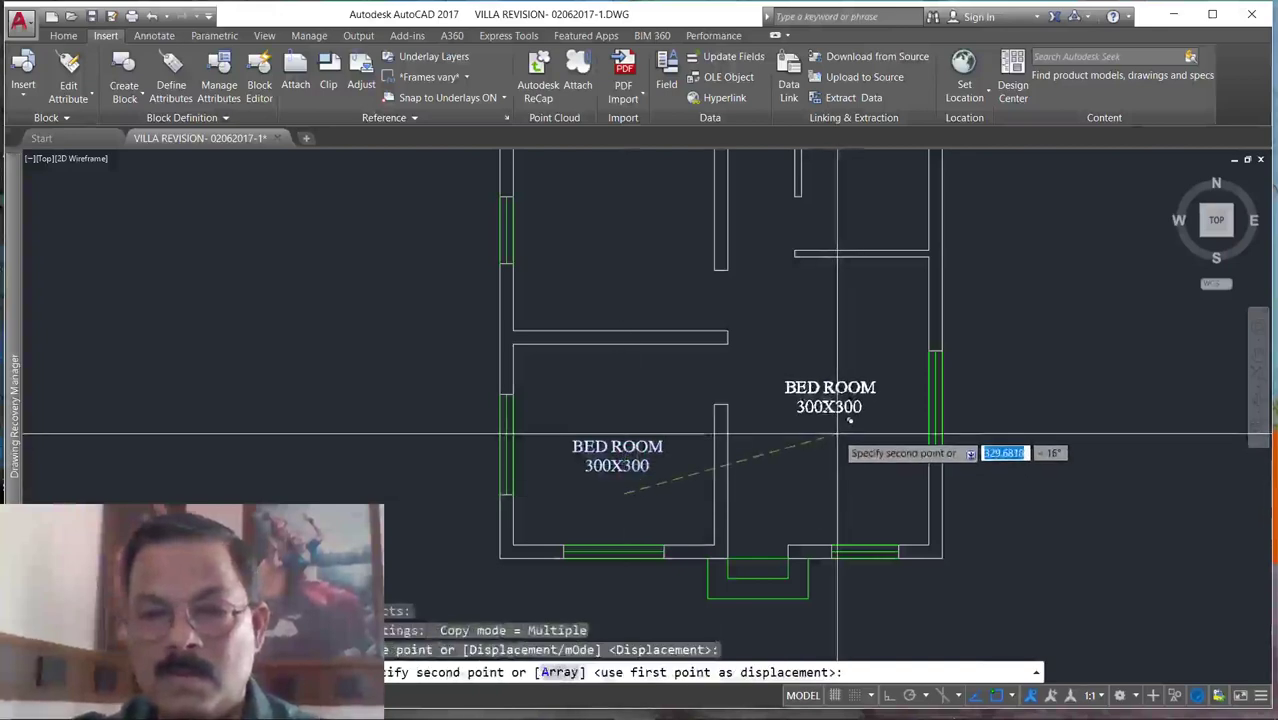
click(838, 435)
key(Escape)
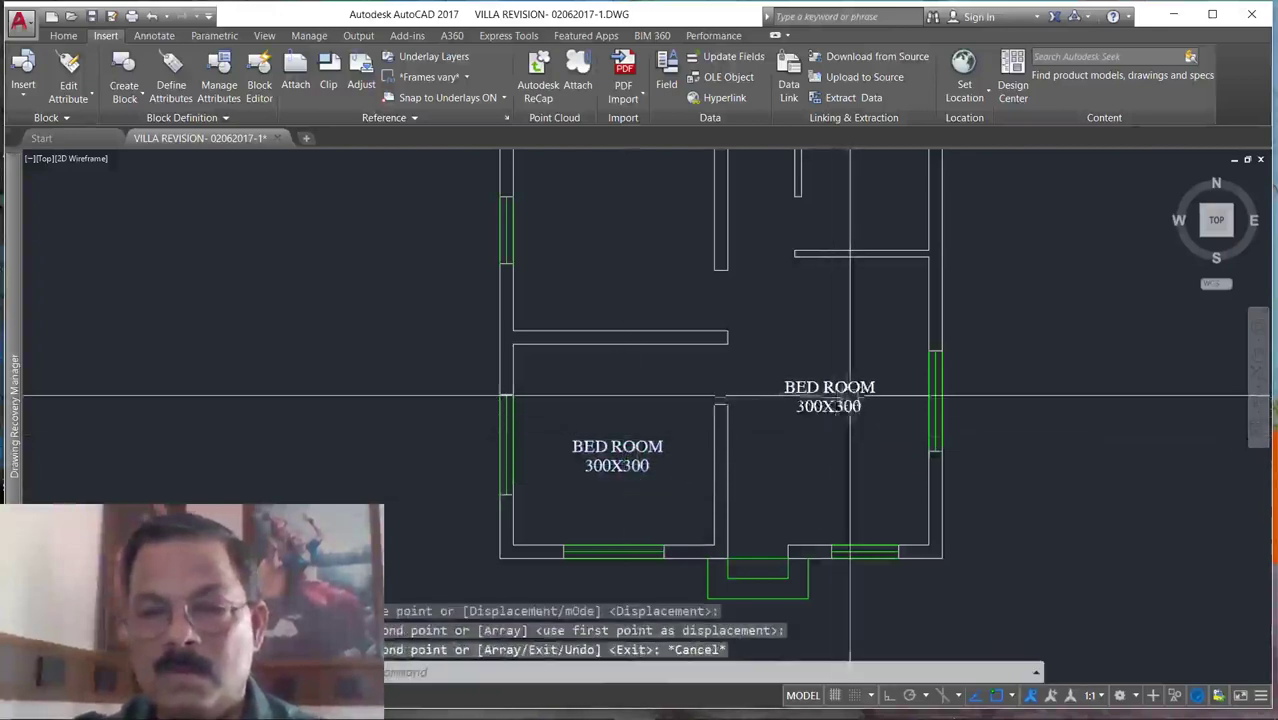
scroll(849, 390, up, 3)
double_click(849, 392)
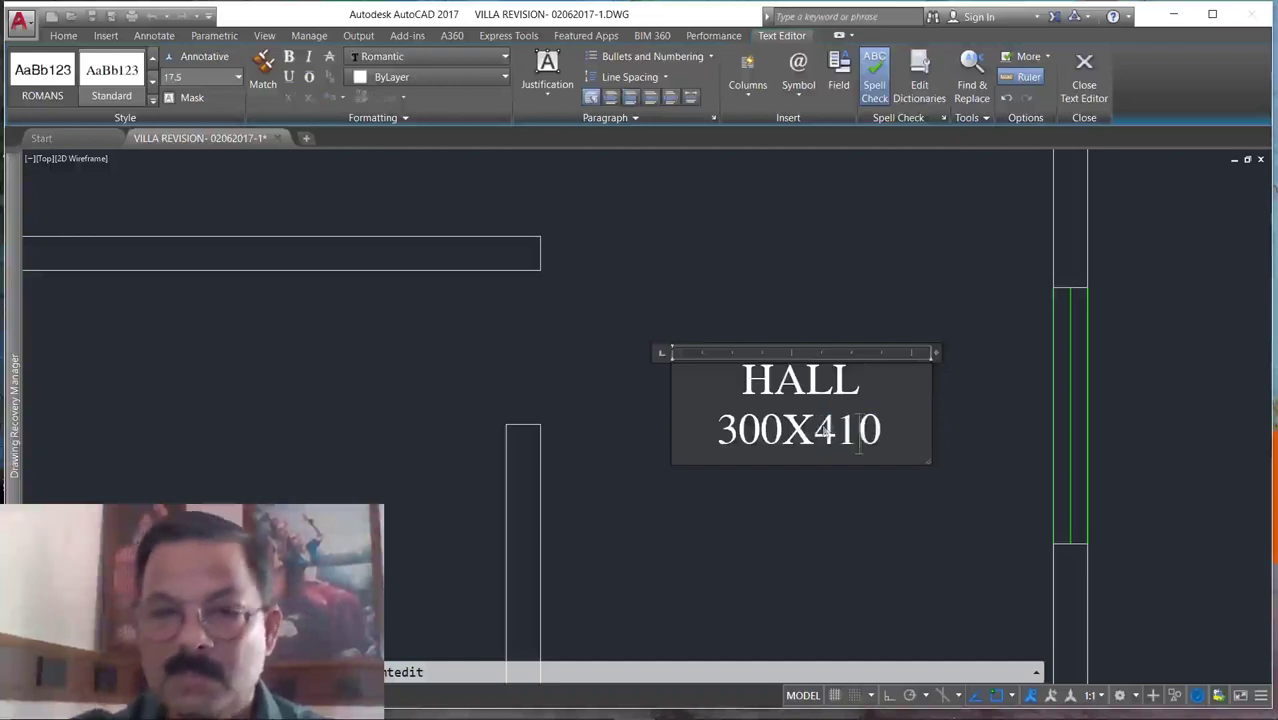
Finish the HALL 300X410 label and compare room sizes against the sketch underlay.
click(779, 543)
scroll(600, 509, down, 5)
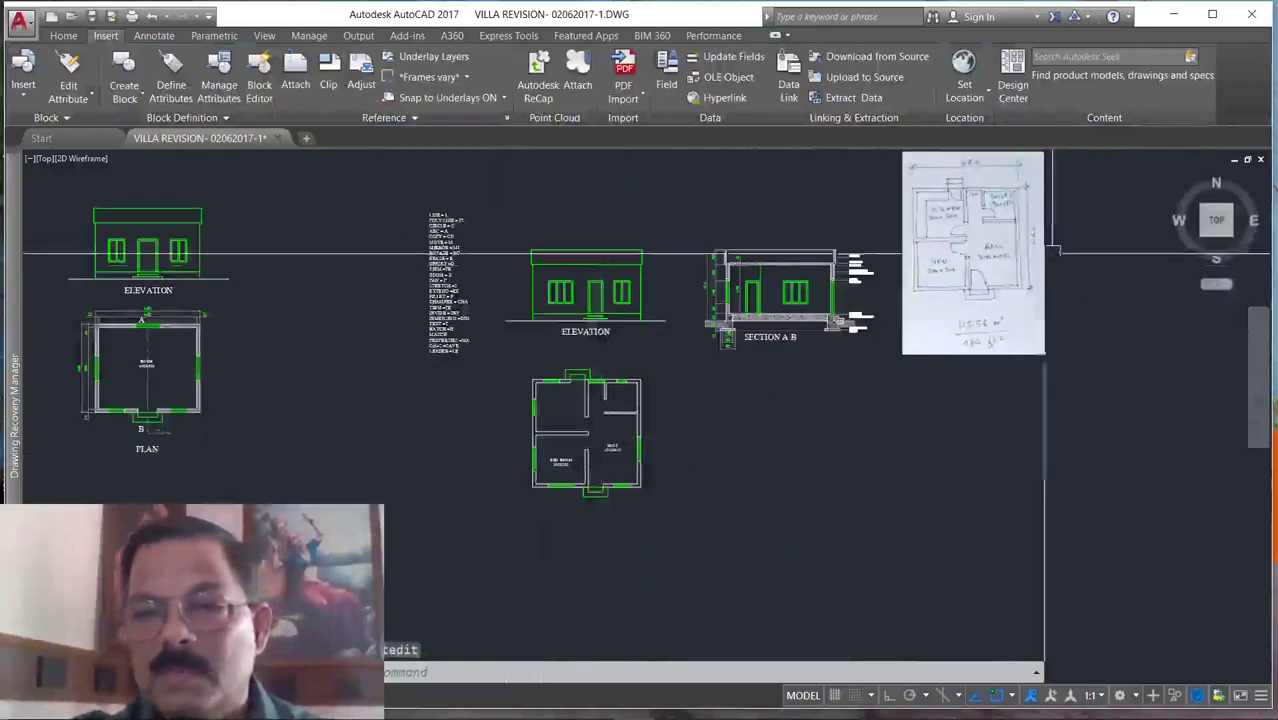
scroll(1052, 253, up, 6)
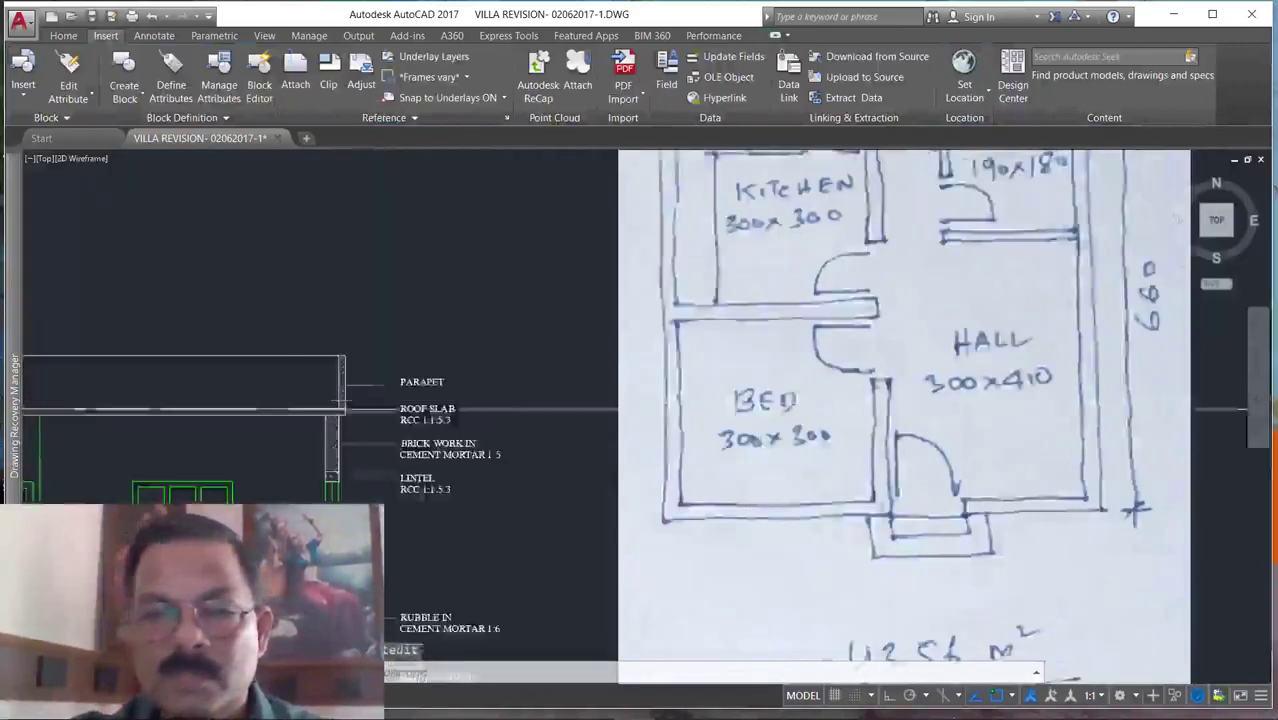
scroll(941, 342, down, 5)
scroll(941, 342, up, 5)
scroll(941, 342, down, 2)
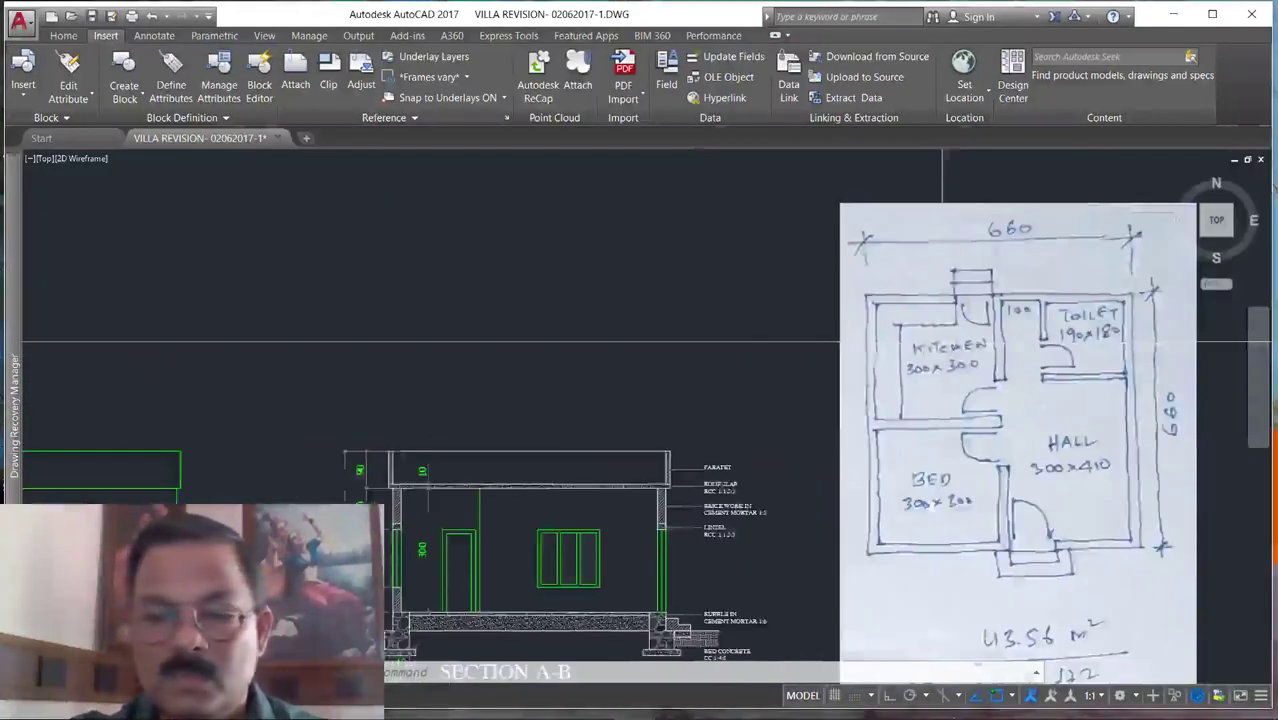
scroll(941, 342, down, 5)
scroll(529, 615, up, 3)
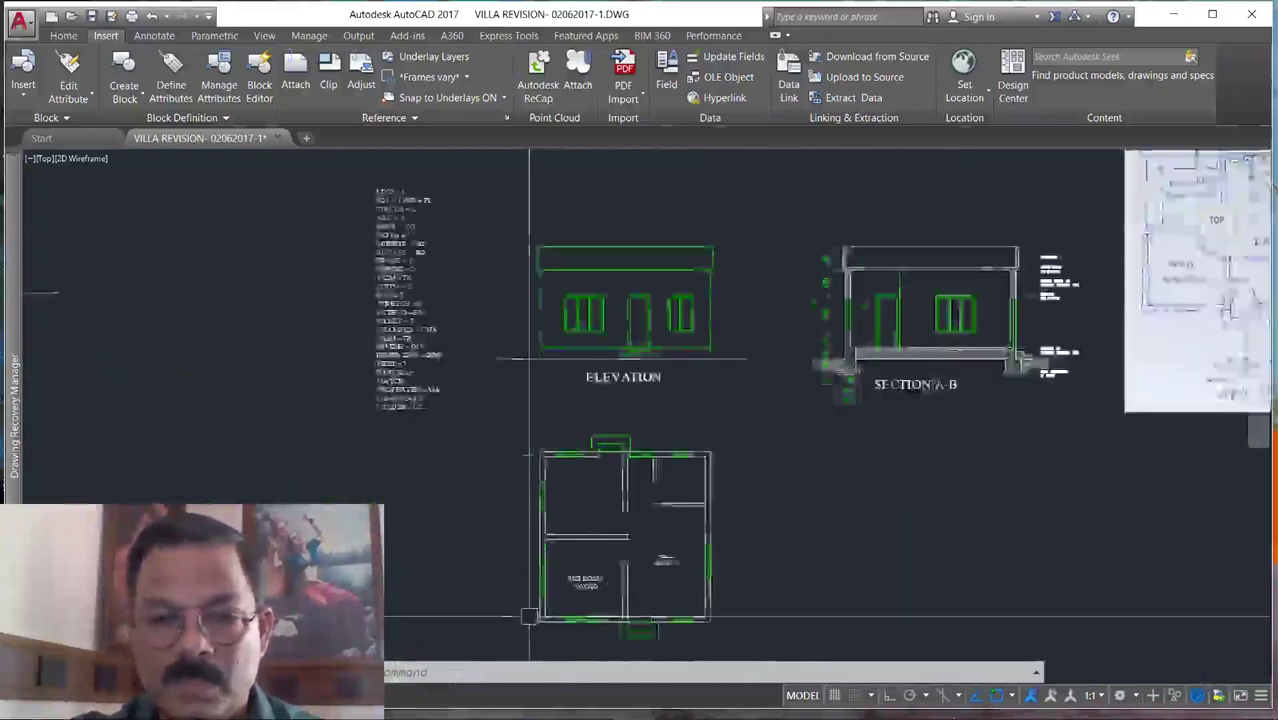
scroll(585, 580, up, 4)
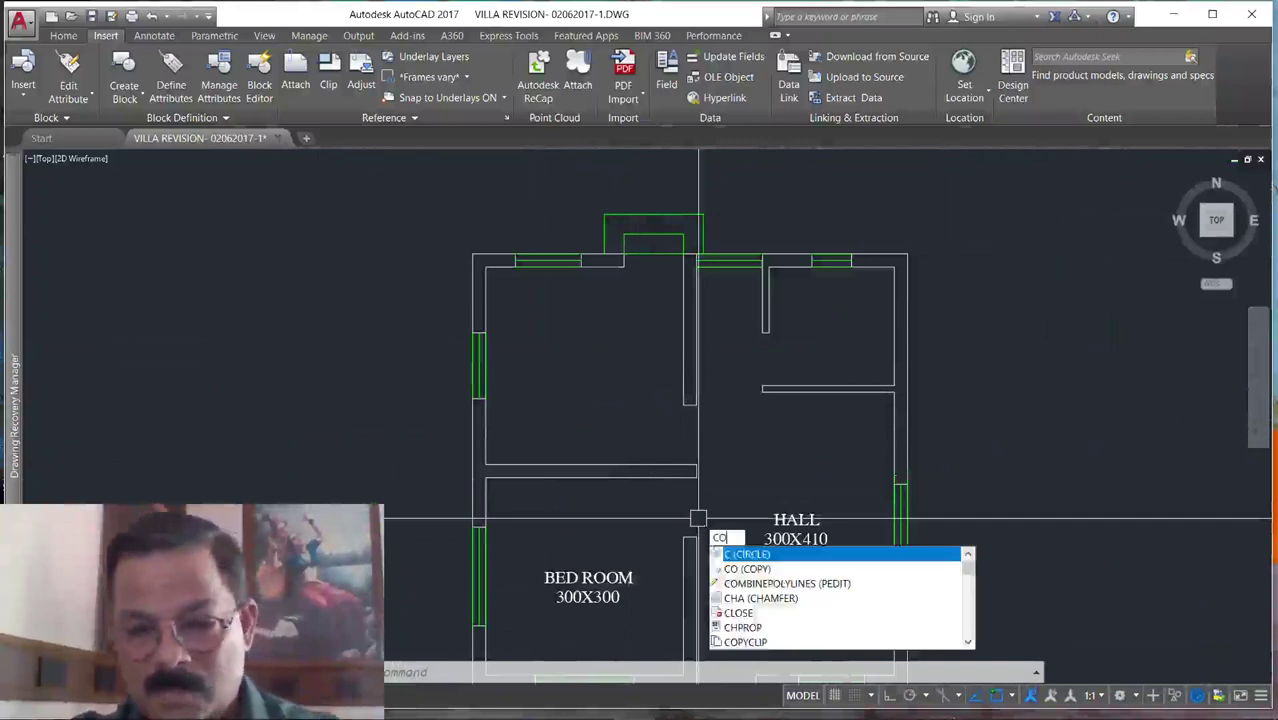
Copy the bedroom label into the upper-left room.
key(Return)
key(Return)
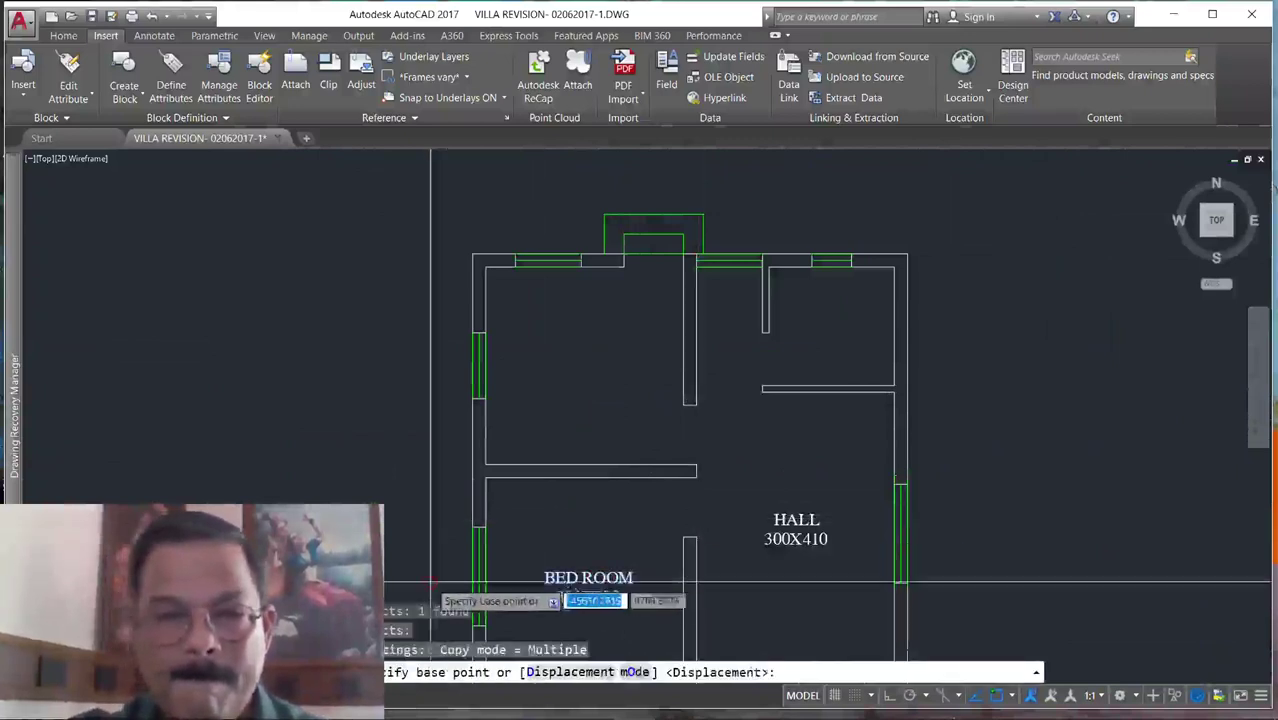
click(431, 580)
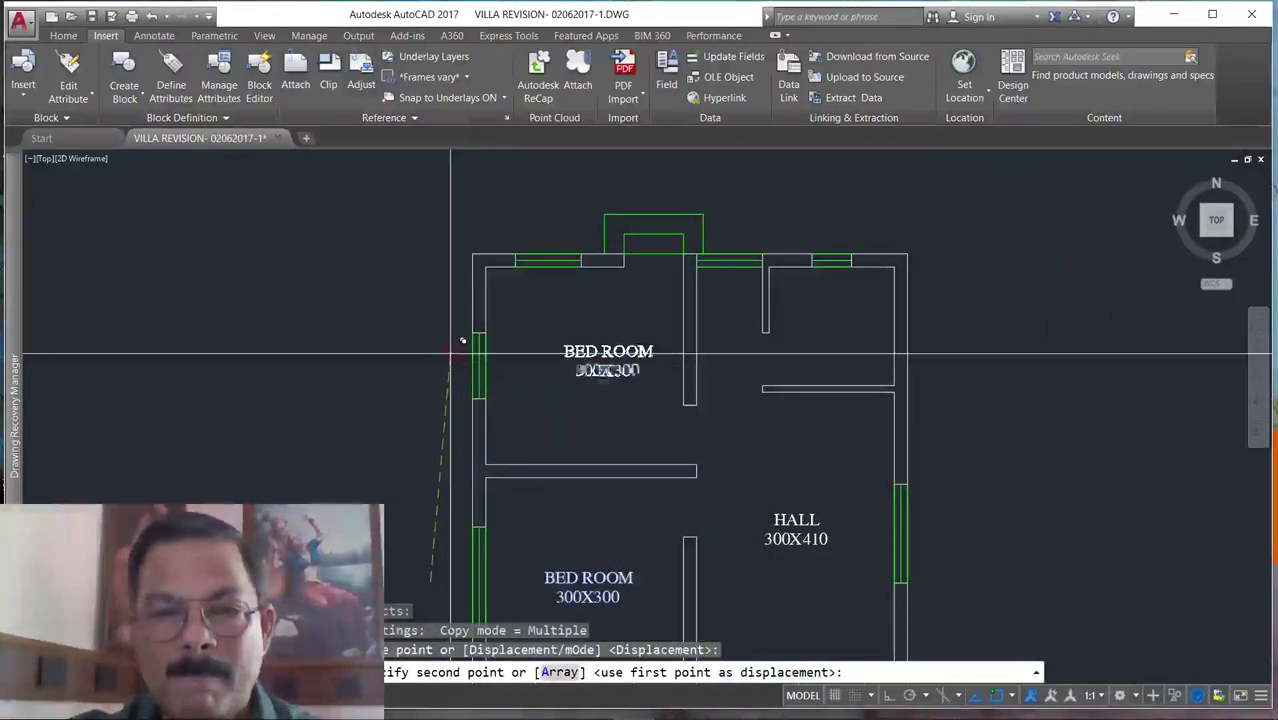
click(451, 353)
key(Escape)
scroll(573, 347, up, 5)
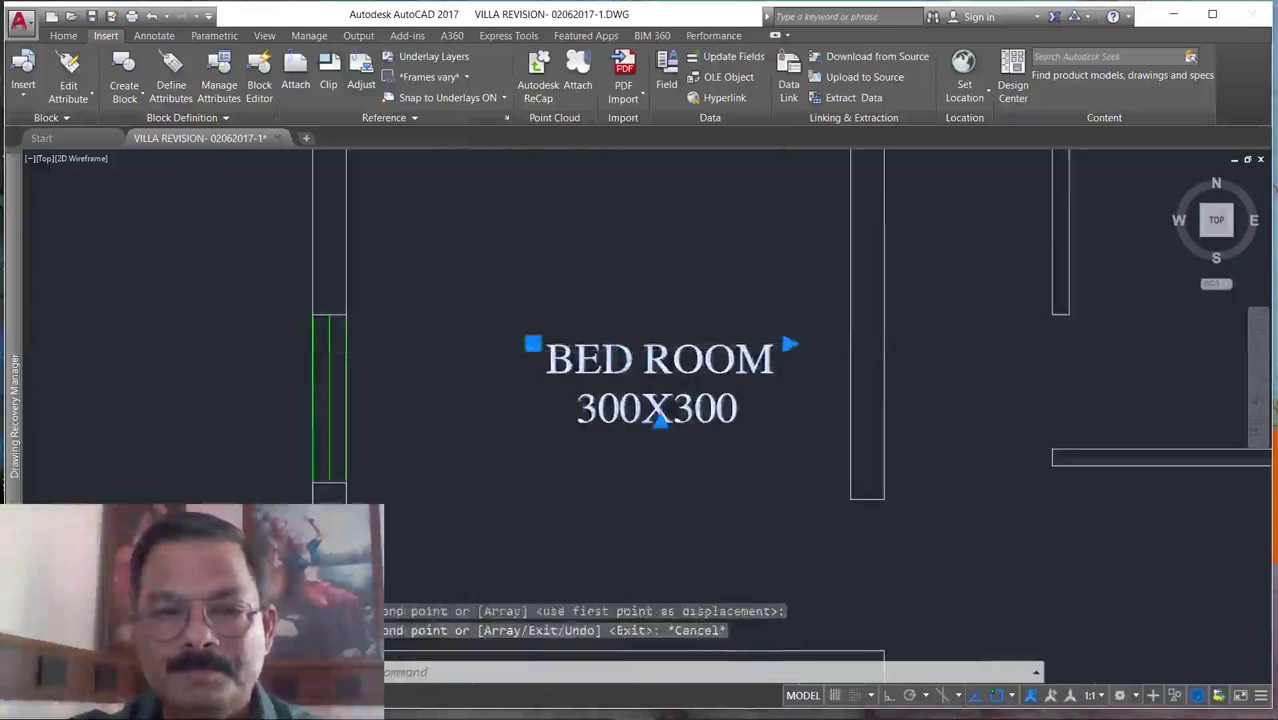
Retype the copy's first line as KITCHEN, keeping 300X300 below it.
double_click(620, 360)
drag(545, 360, 833, 364)
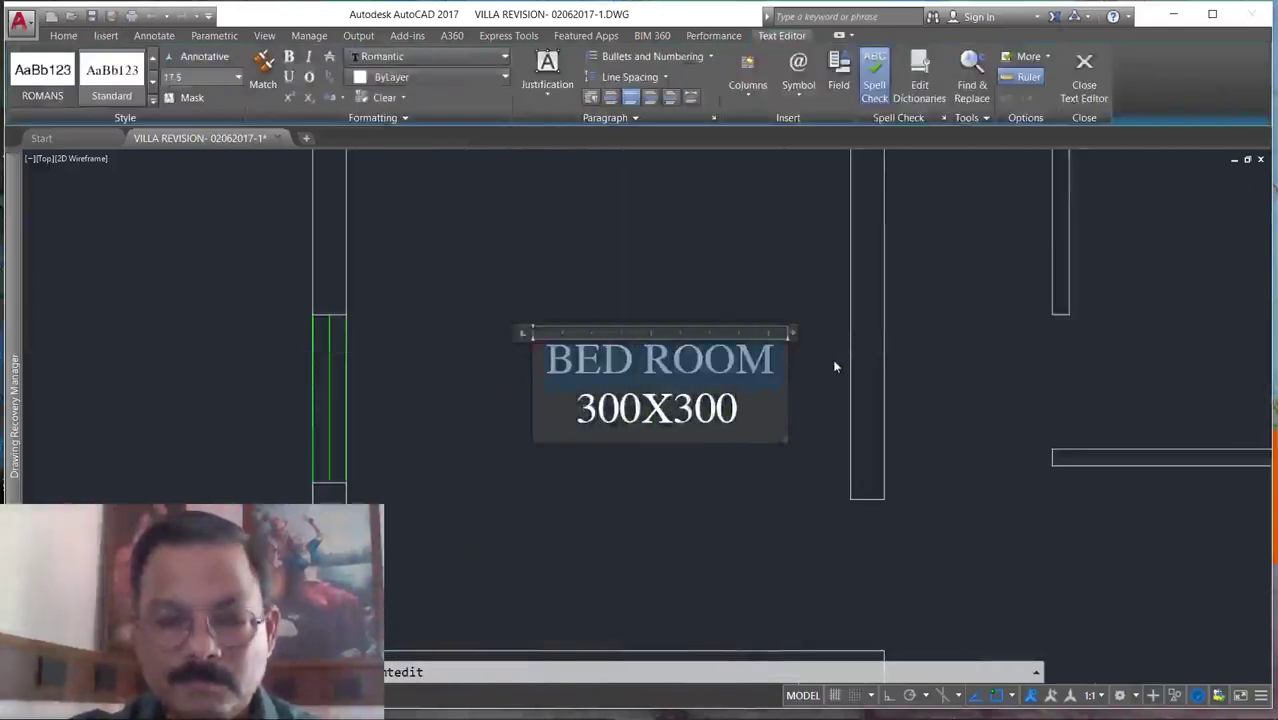
text(KITCHEN)
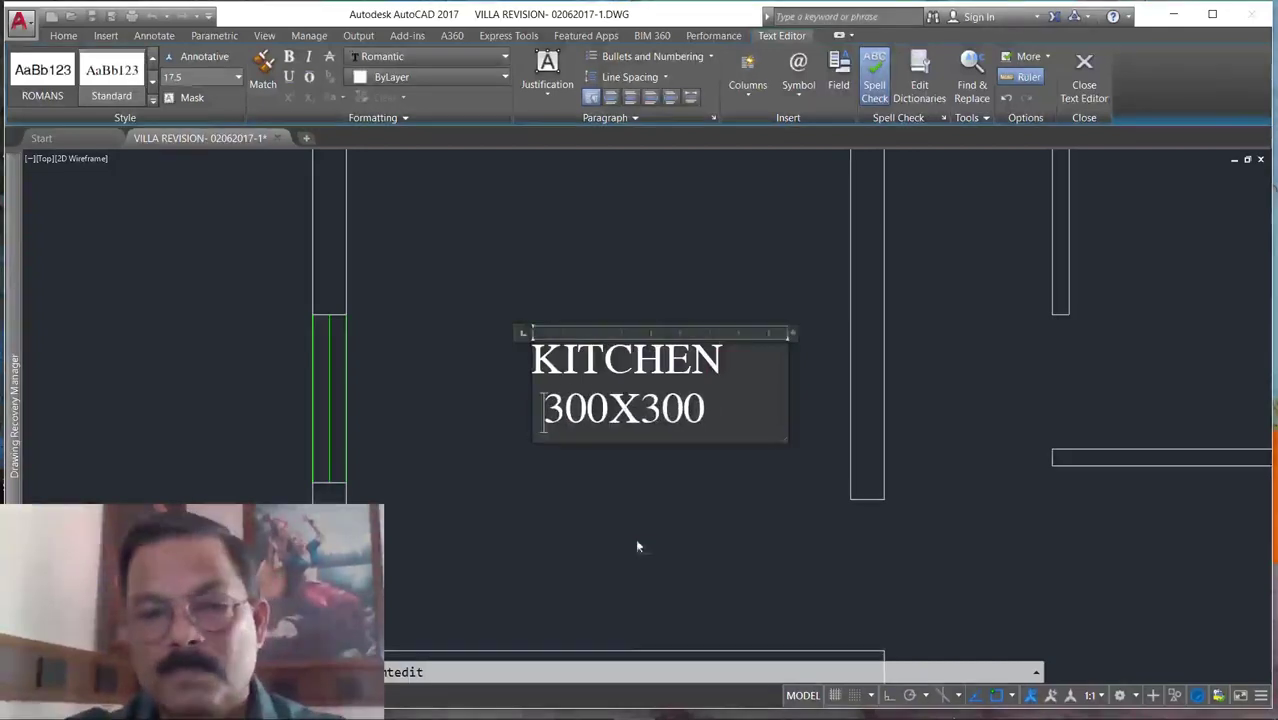
key(Escape)
Start a MOVE command and cancel it.
text(M)
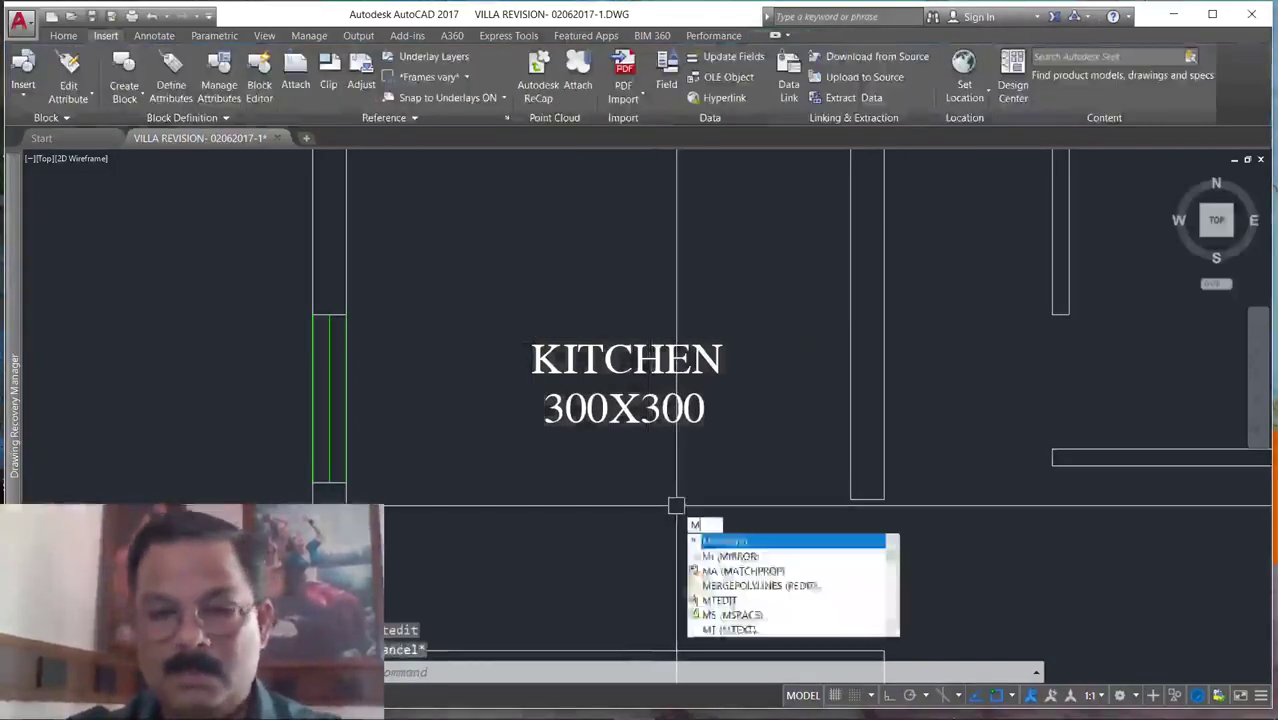
key(Return)
scroll(725, 372, down, 4)
key(Escape)
scroll(720, 350, up, 2)
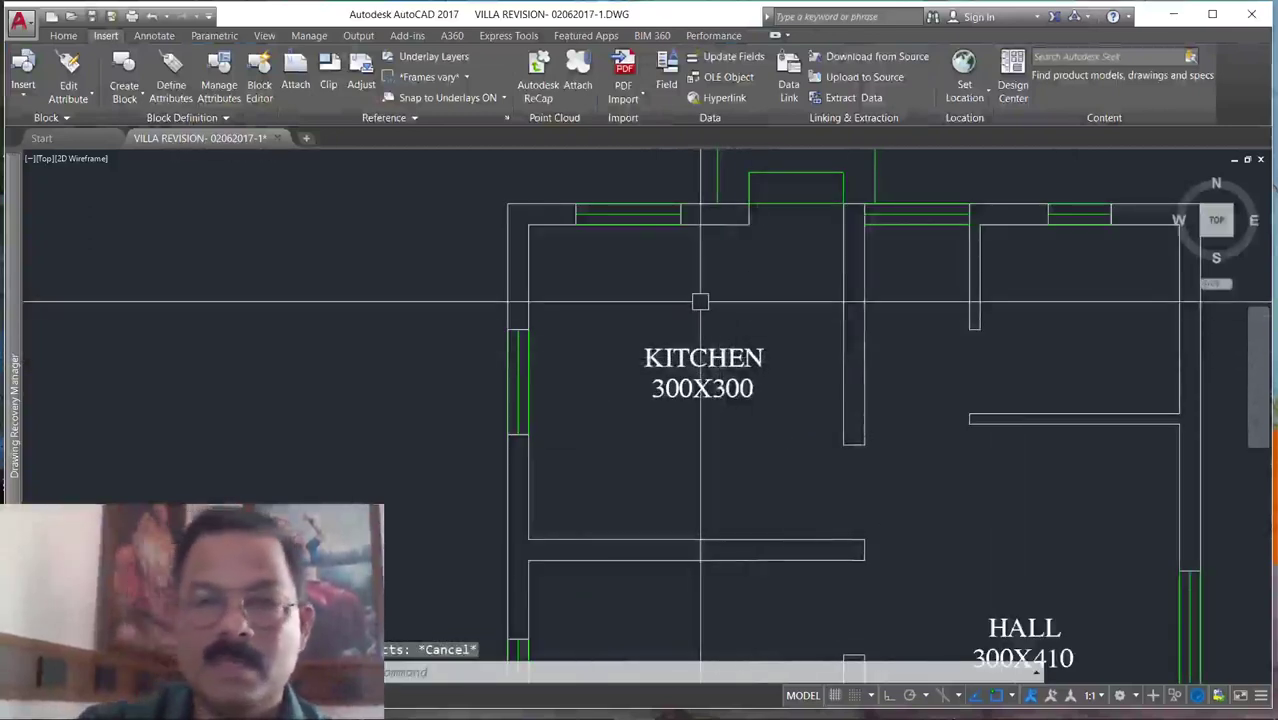
key(Escape)
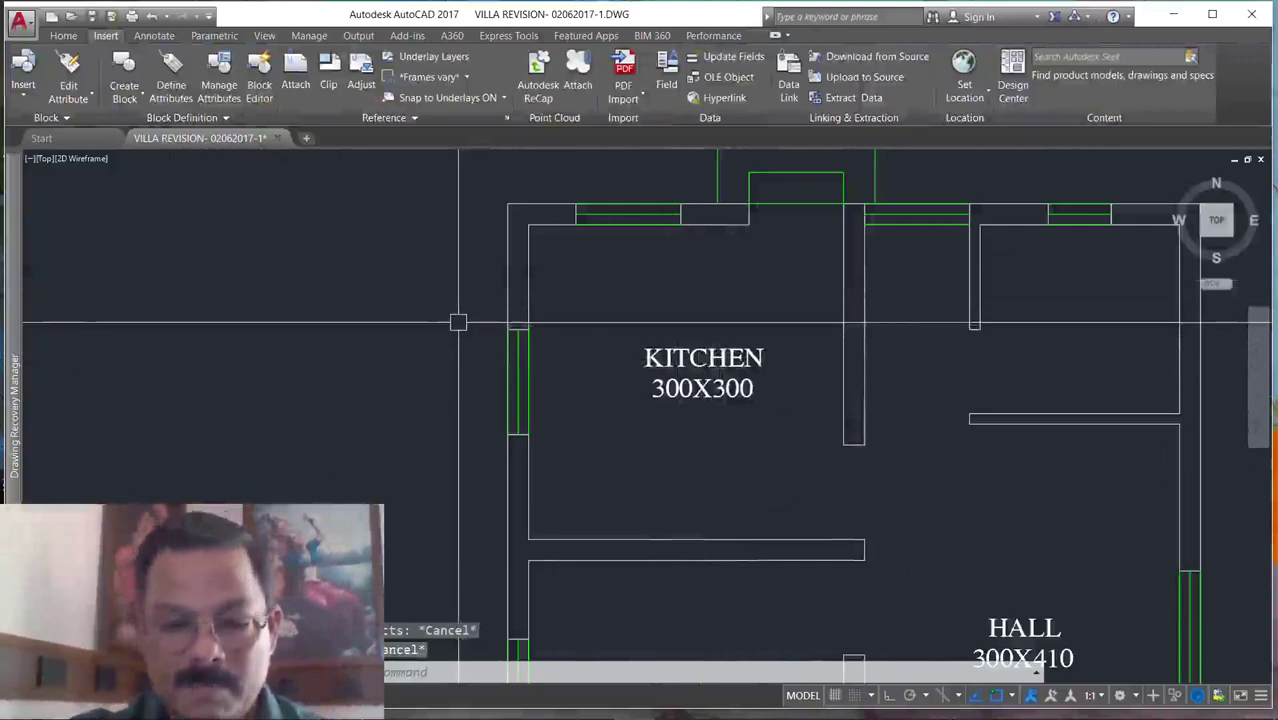
Turn on Ortho mode and start the OFFSET command.
key(Return)
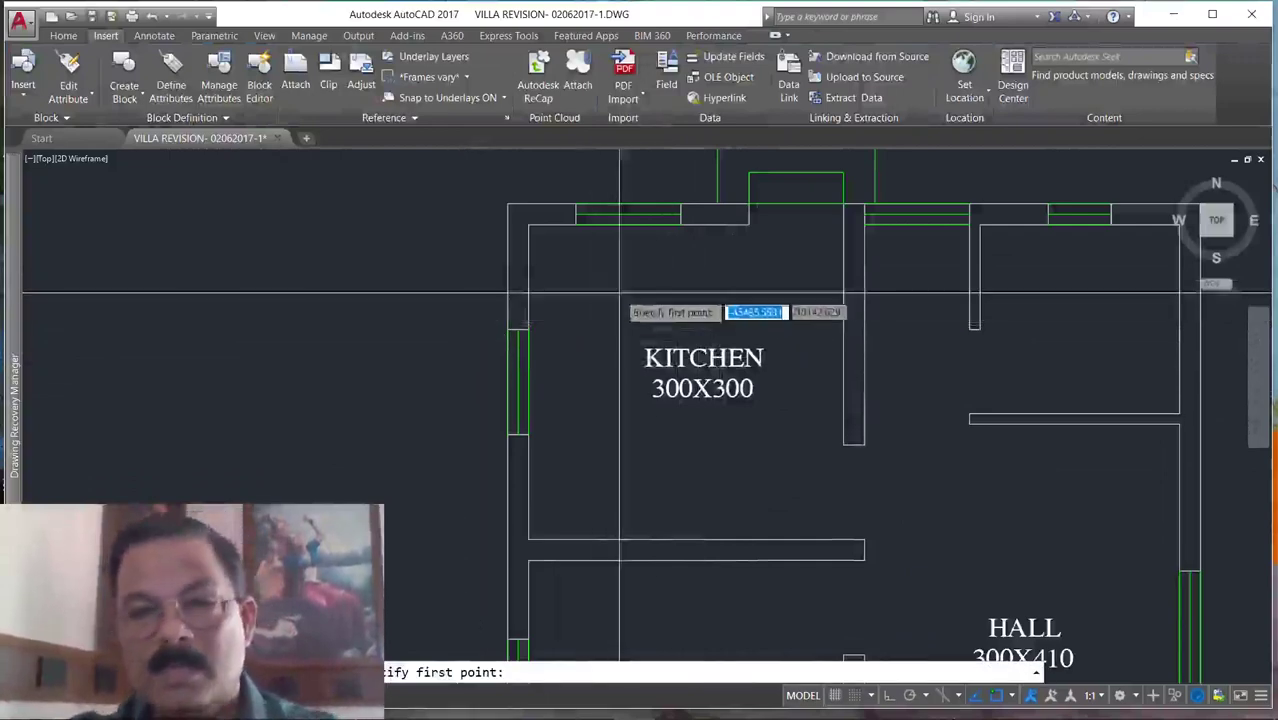
click(744, 227)
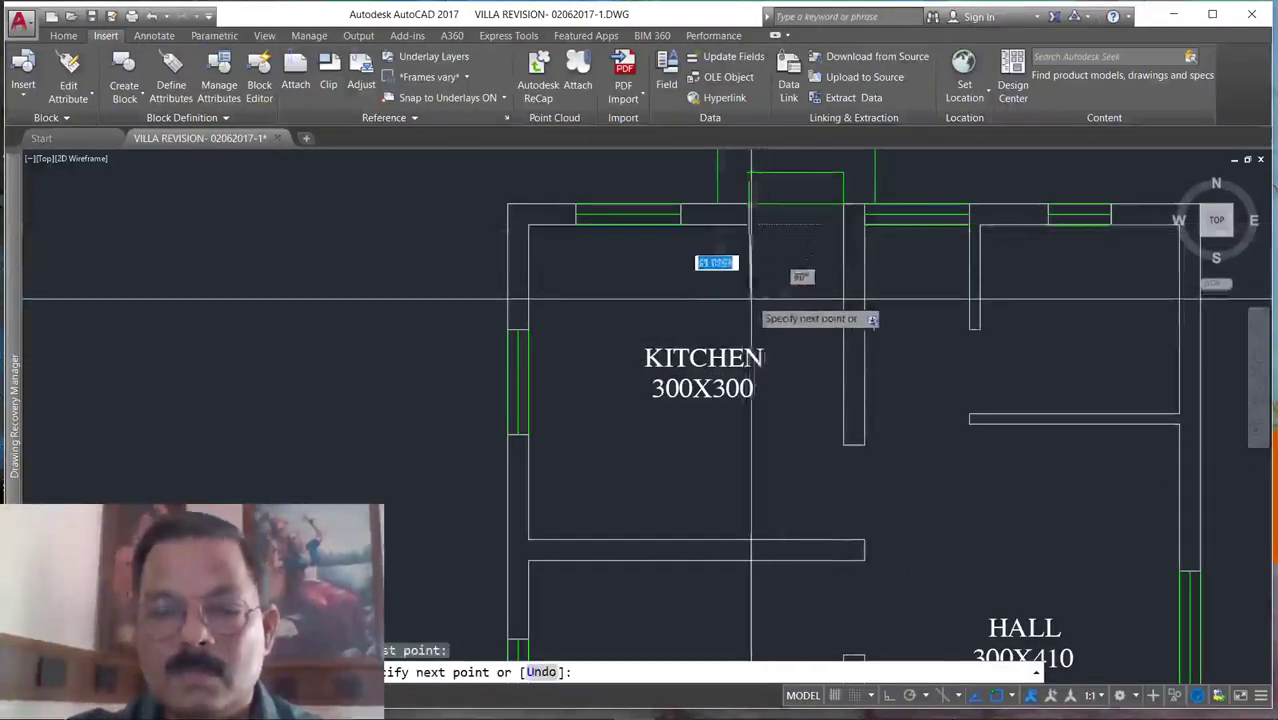
click(888, 697)
key(Escape)
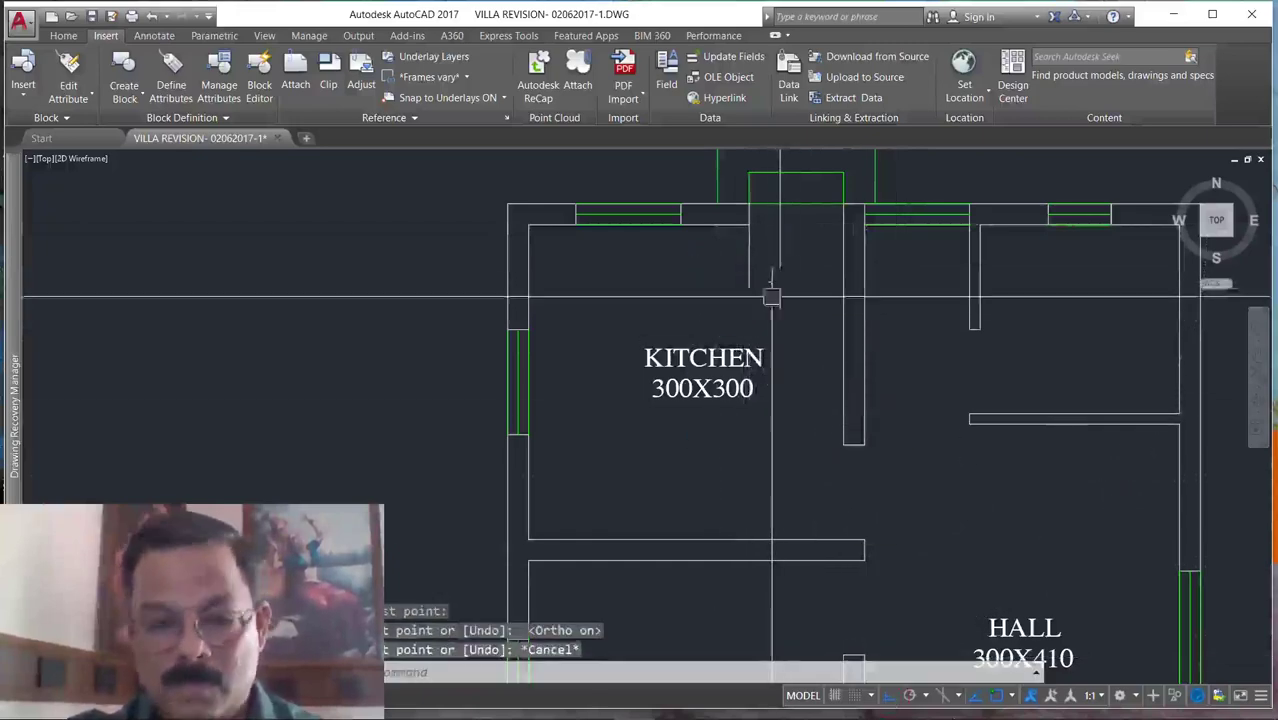
text(o)
key(Return)
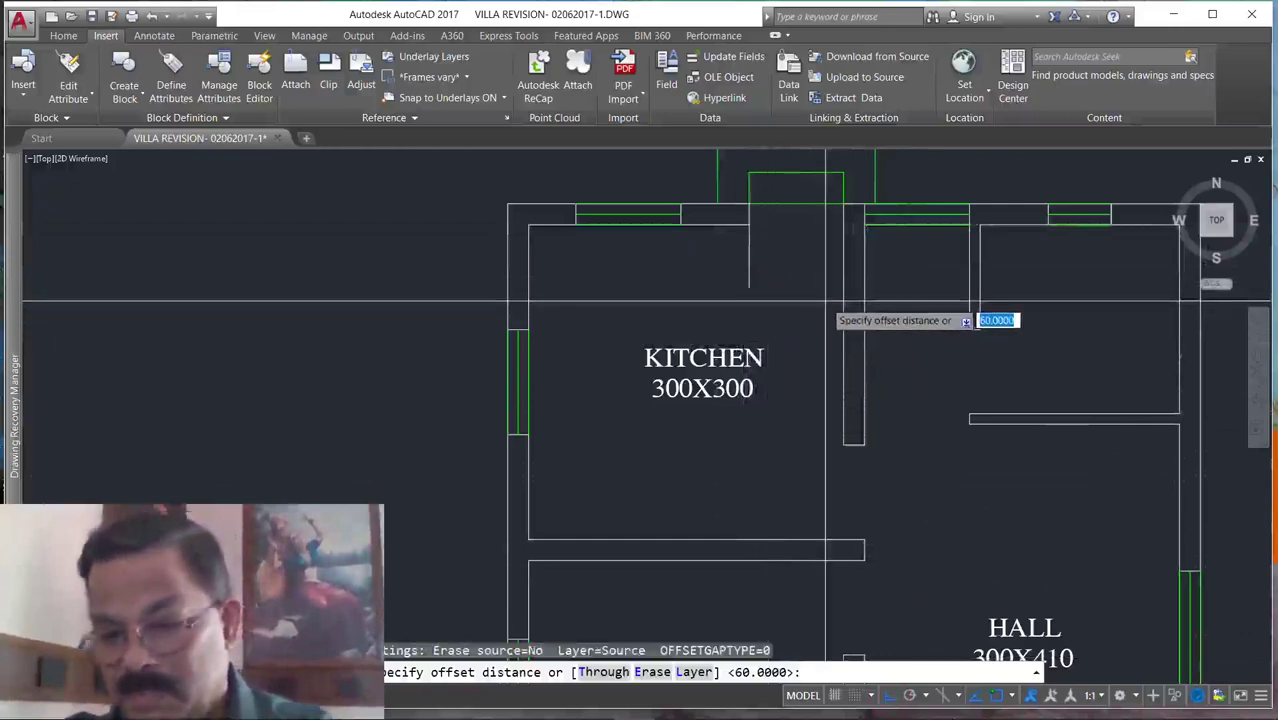
Offset the top and left window lines 60 into the kitchen.
text(60)
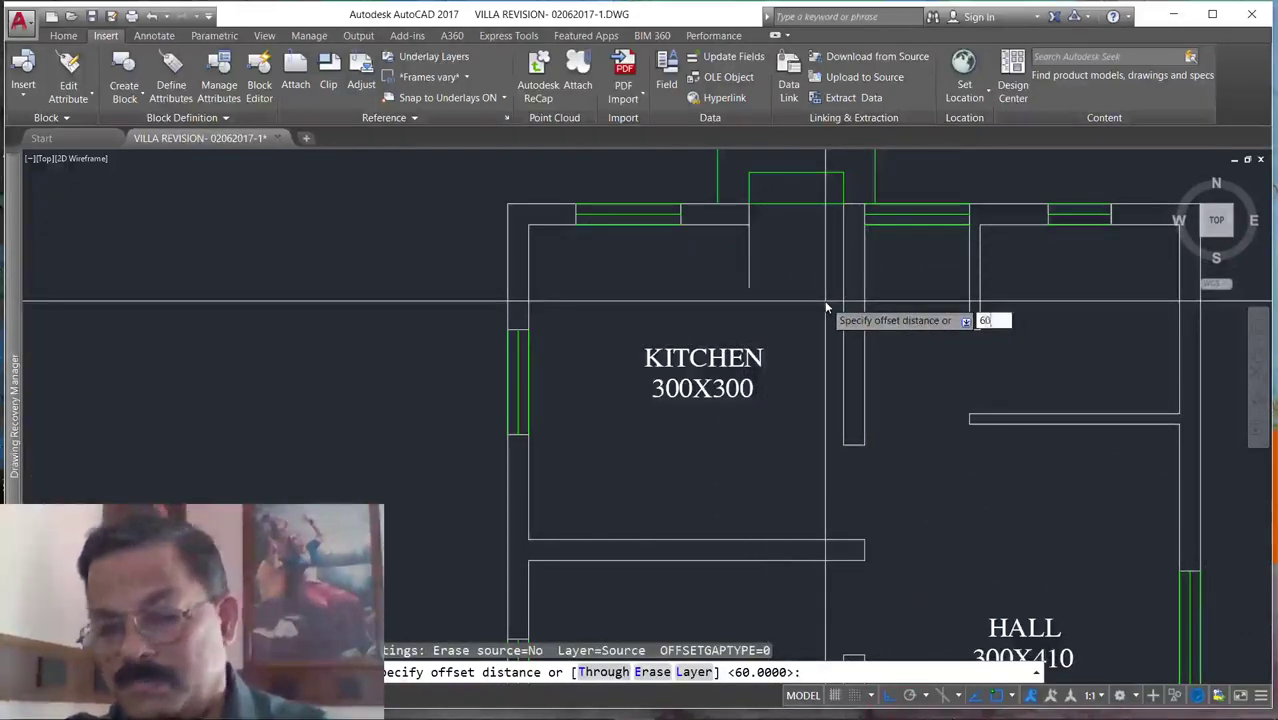
key(Return)
click(606, 229)
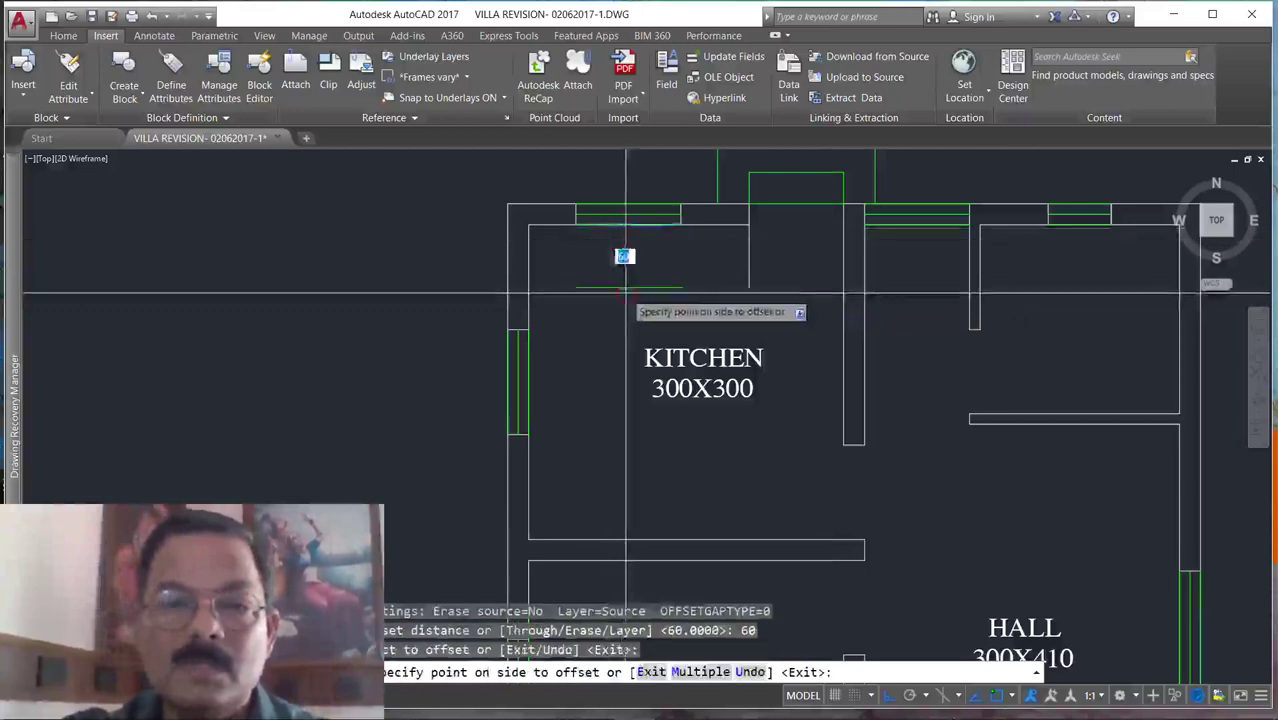
click(622, 263)
click(514, 366)
click(608, 376)
key(Escape)
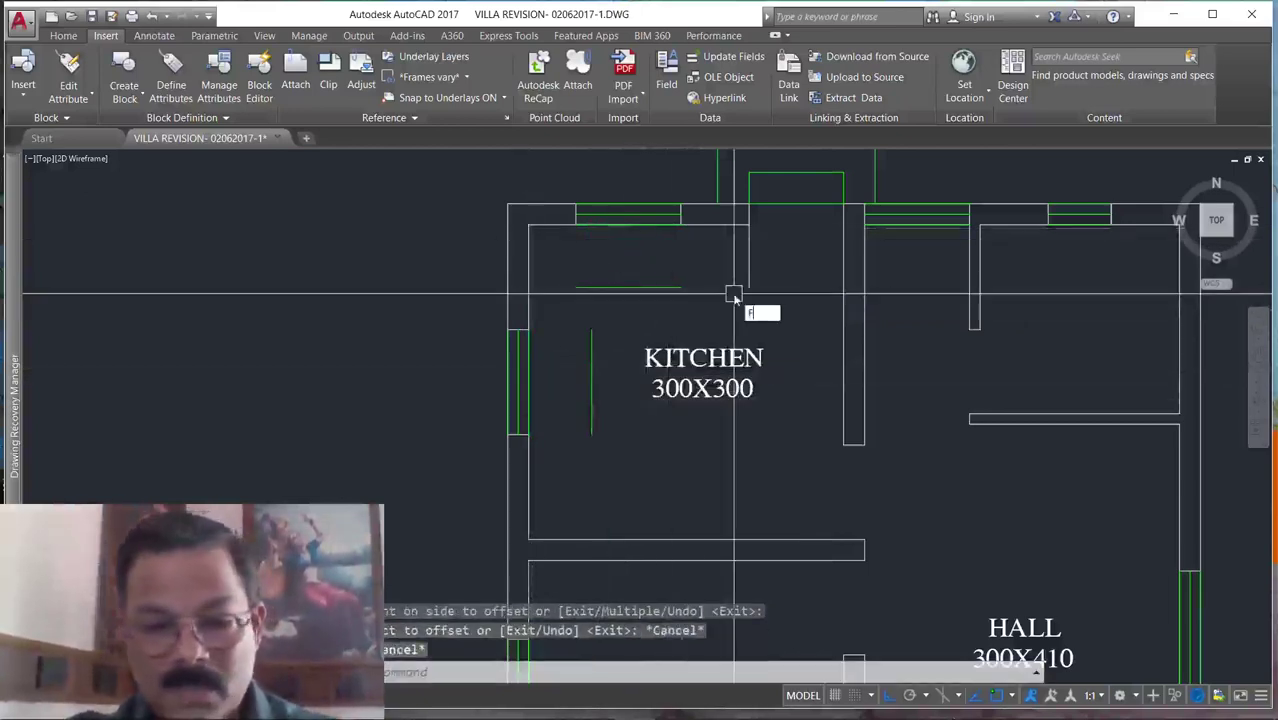
Fillet the two green lines into a clean corner with radius 0.
key(Return)
click(586, 349)
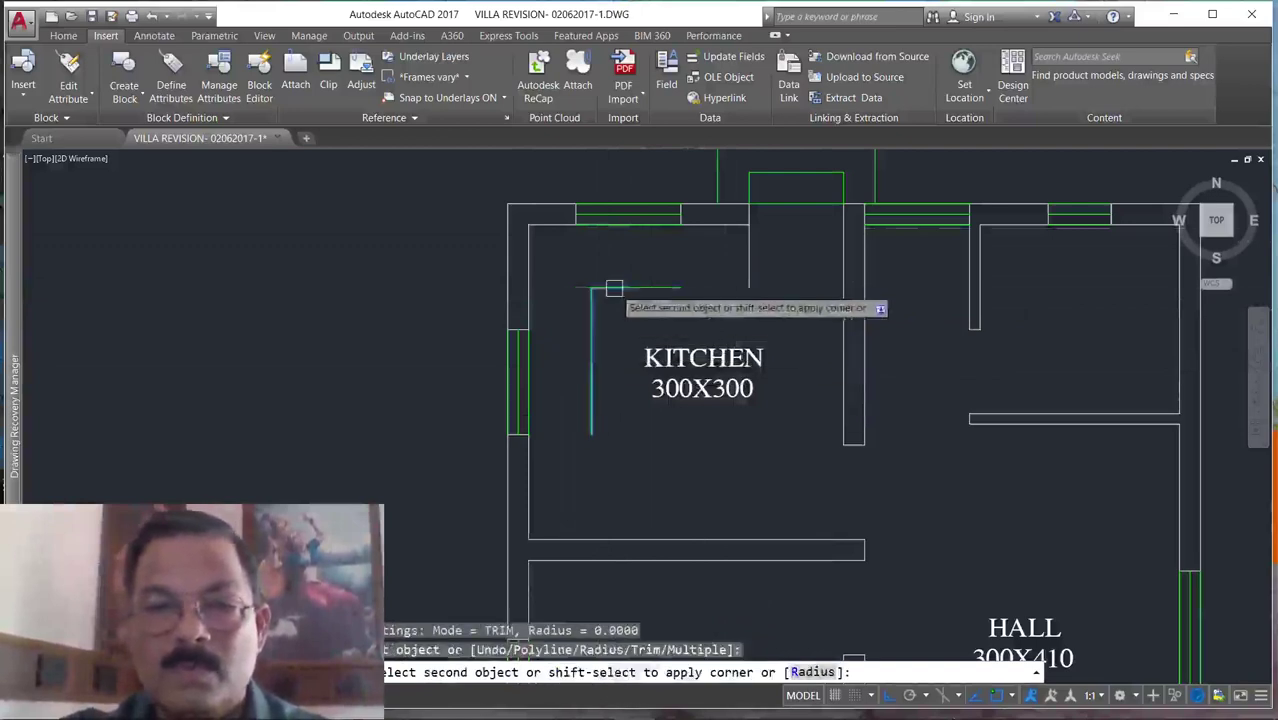
click(625, 288)
key(Return)
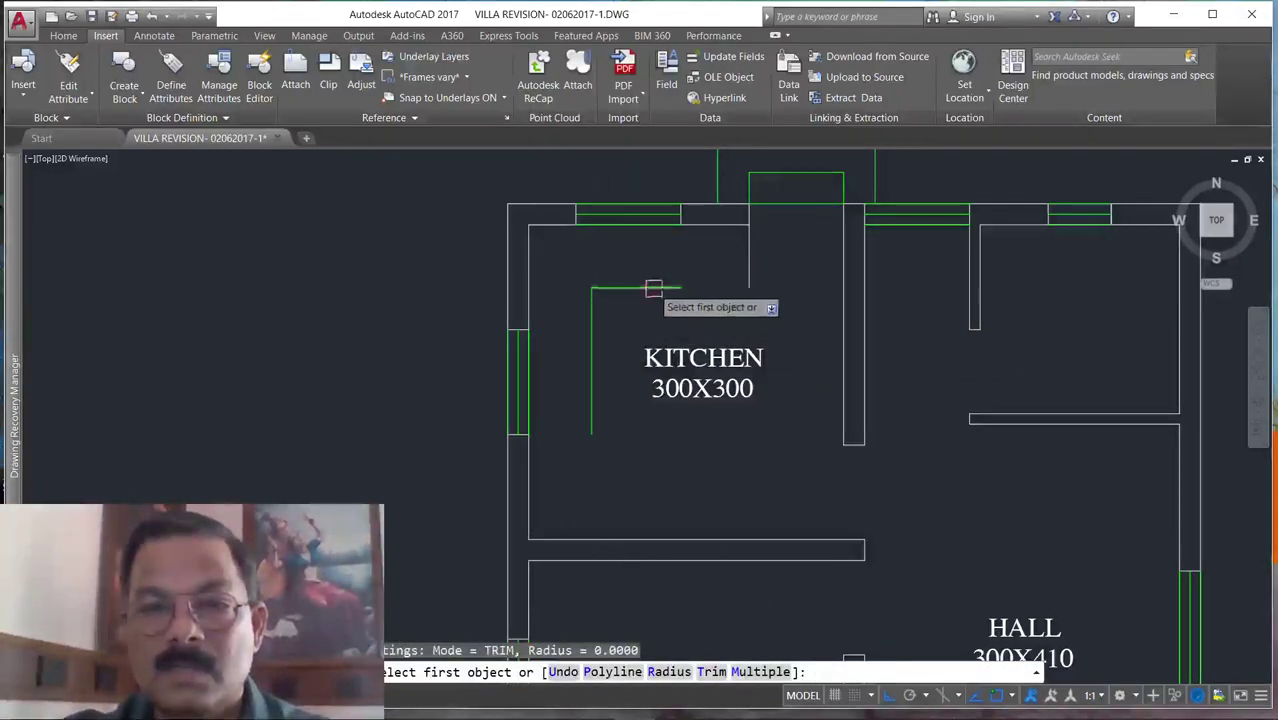
click(653, 288)
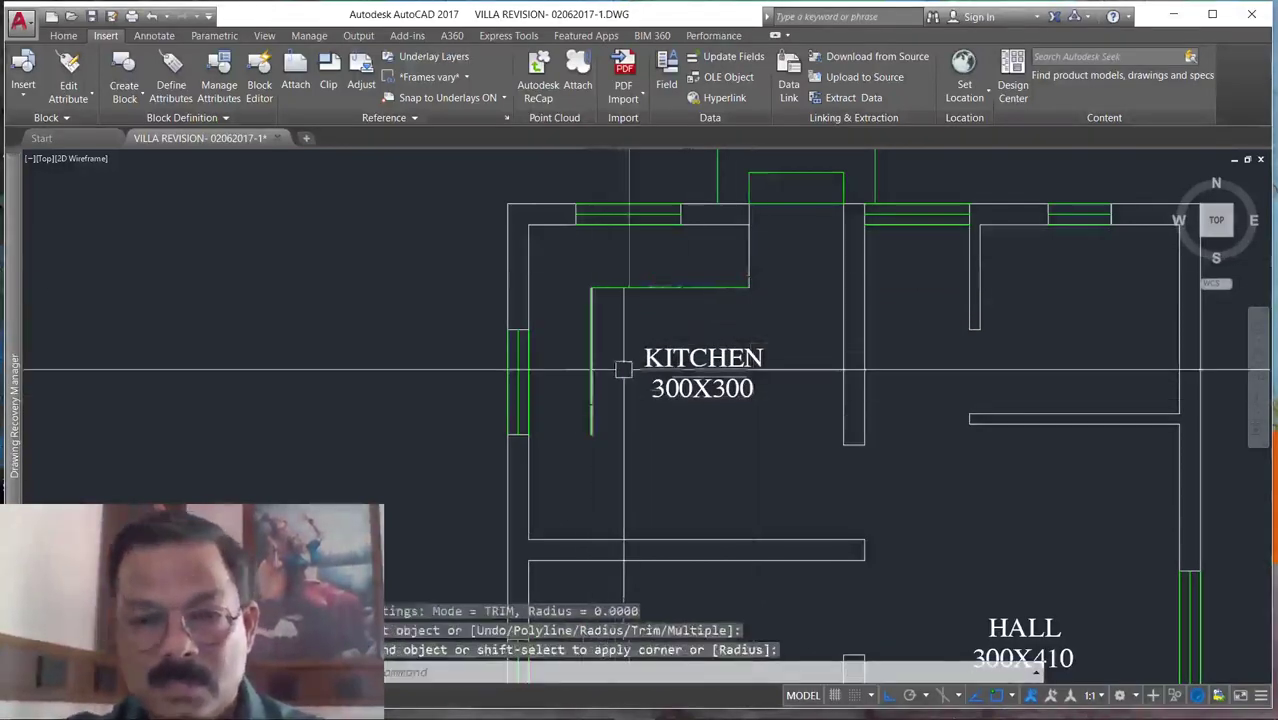
Extend the vertical green line down to the lower kitchen wall.
key(Return)
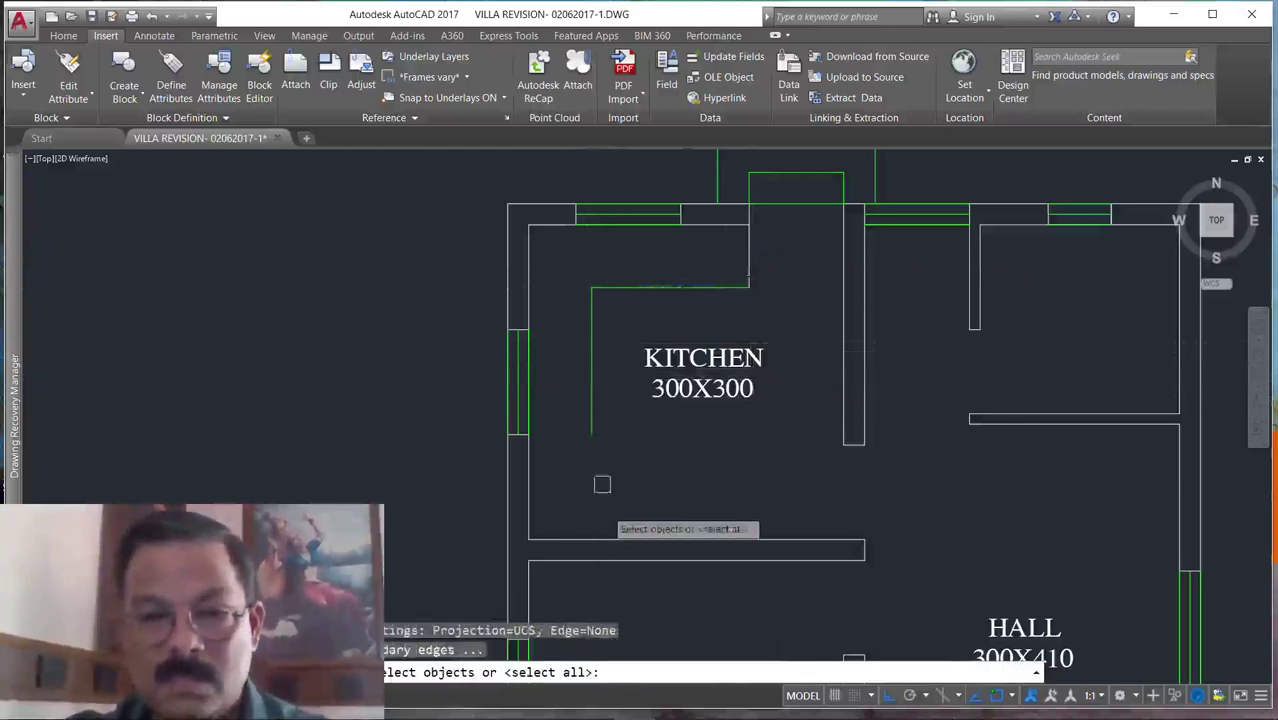
click(605, 540)
key(Return)
click(591, 428)
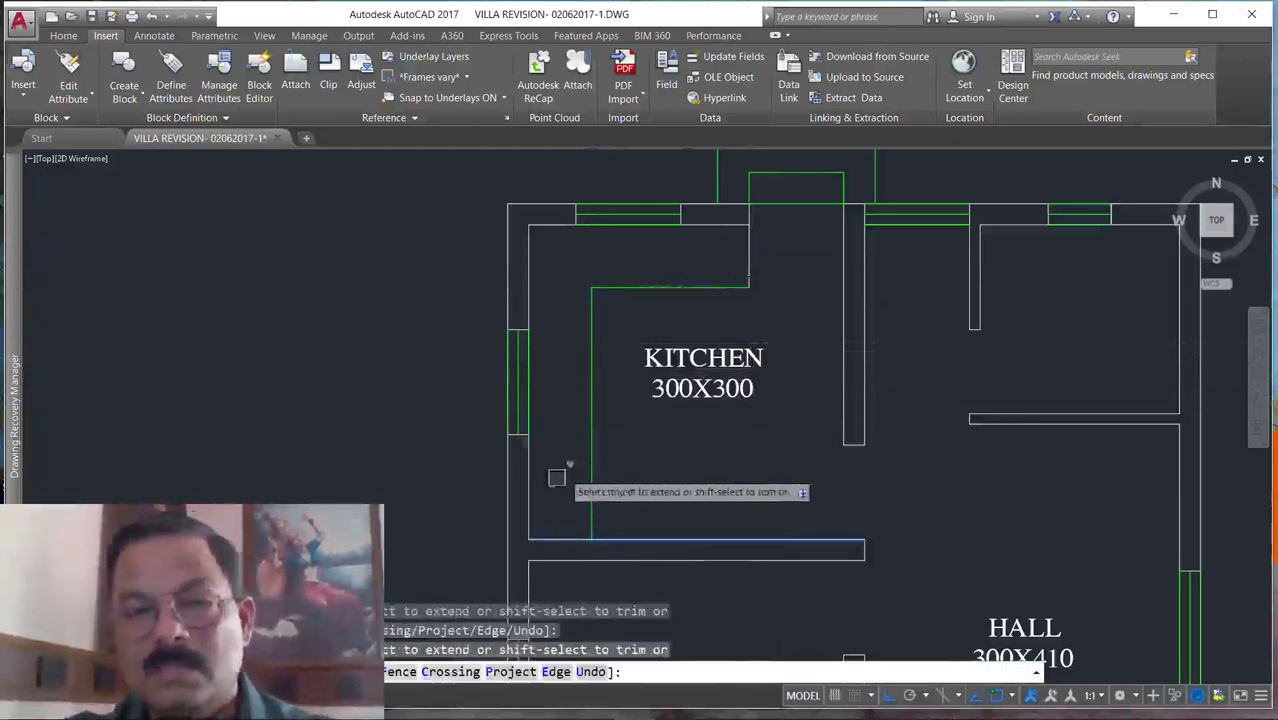
key(Escape)
Start MATCHPROP with the MA alias and cancel it.
text(MA)
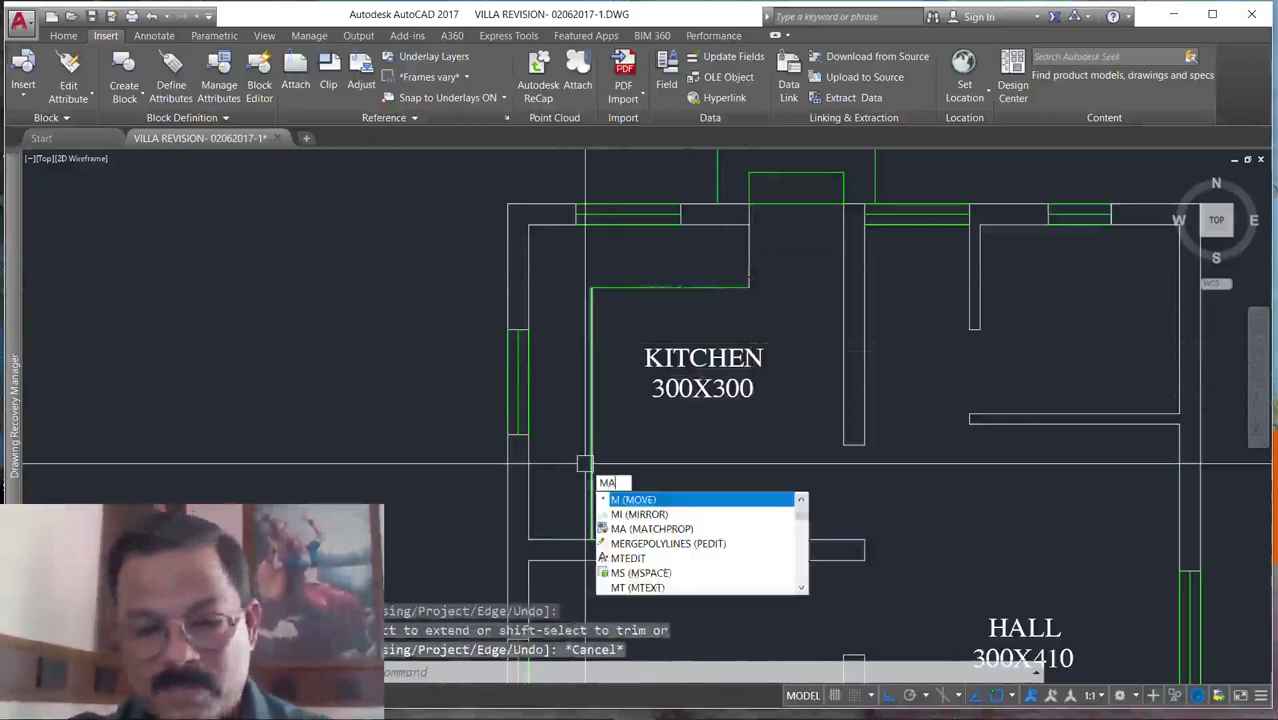
key(Return)
click(735, 294)
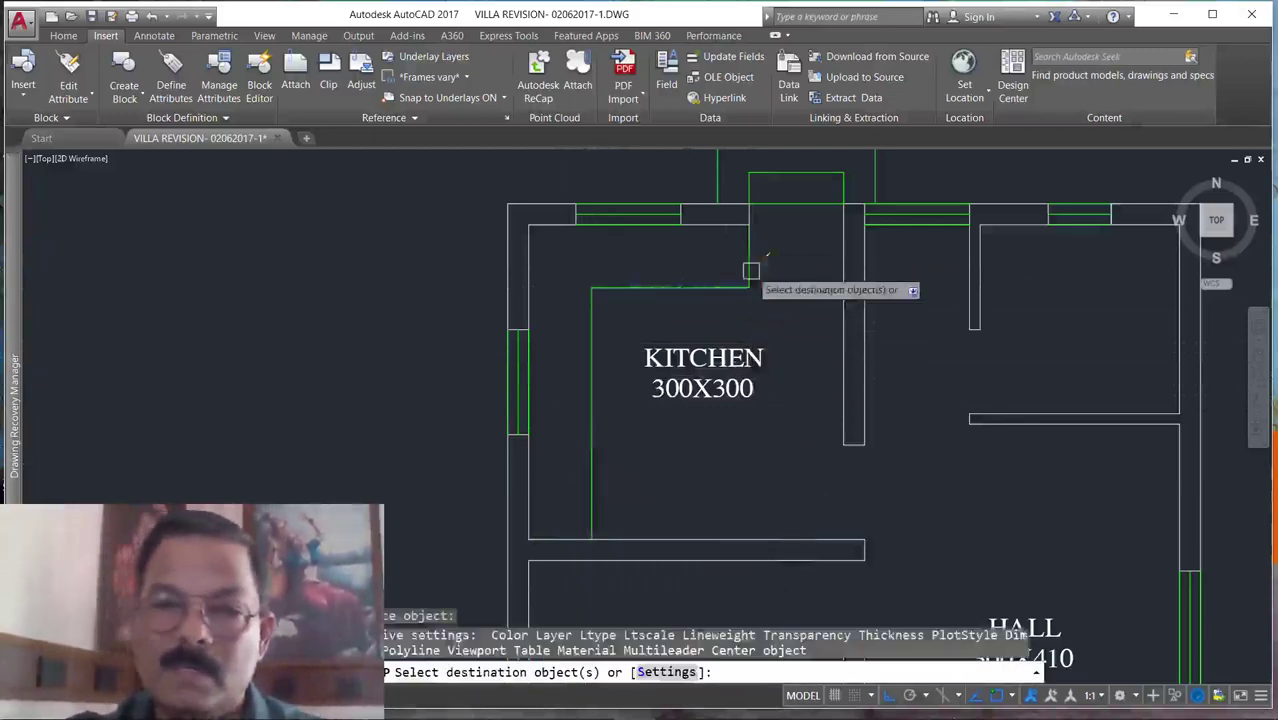
key(Escape)
Zoom out to the whole plan and start COPY on the HALL 300X410 label.
scroll(716, 268, down, 4)
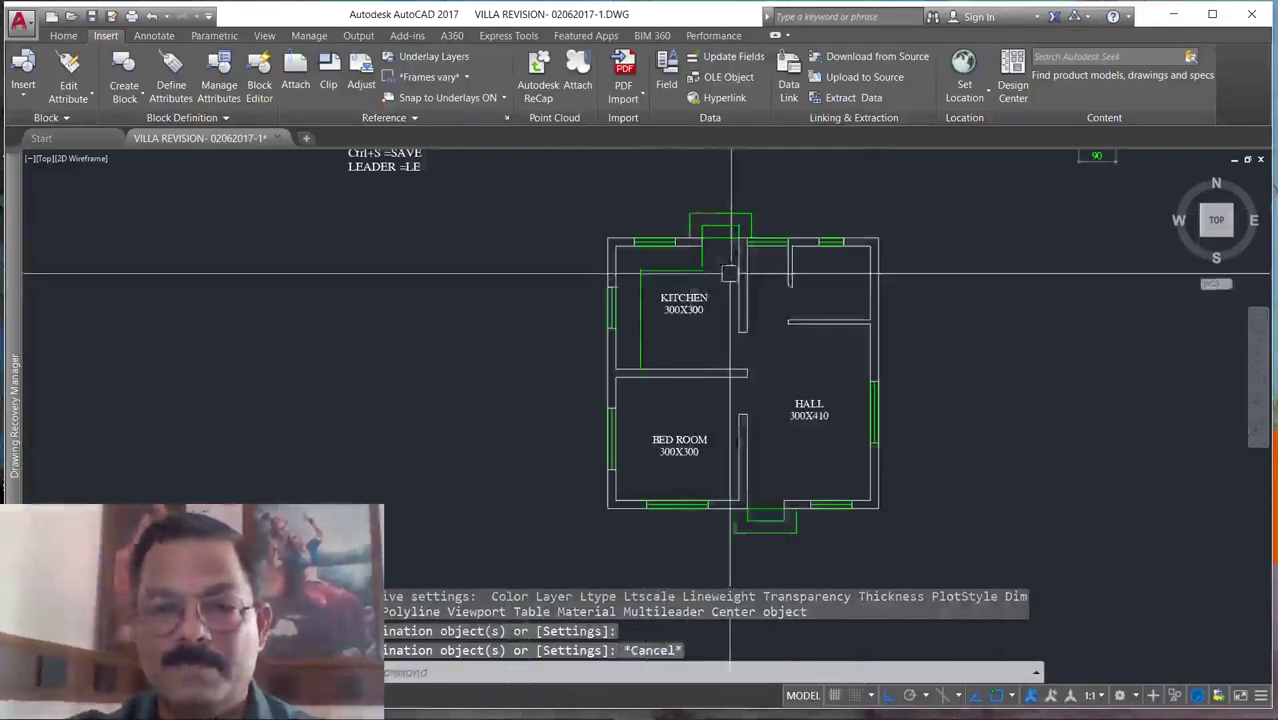
scroll(726, 302, up, 2)
scroll(669, 349, down, 3)
scroll(684, 356, up, 5)
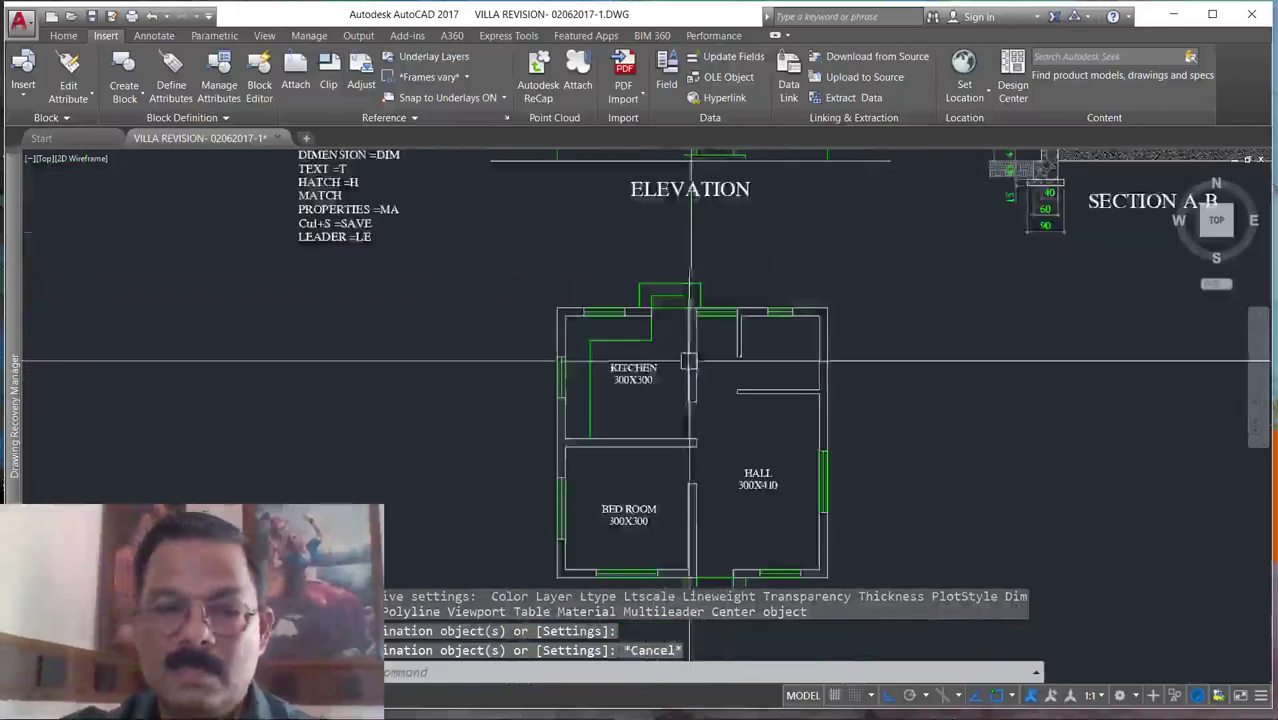
scroll(600, 305, down, 4)
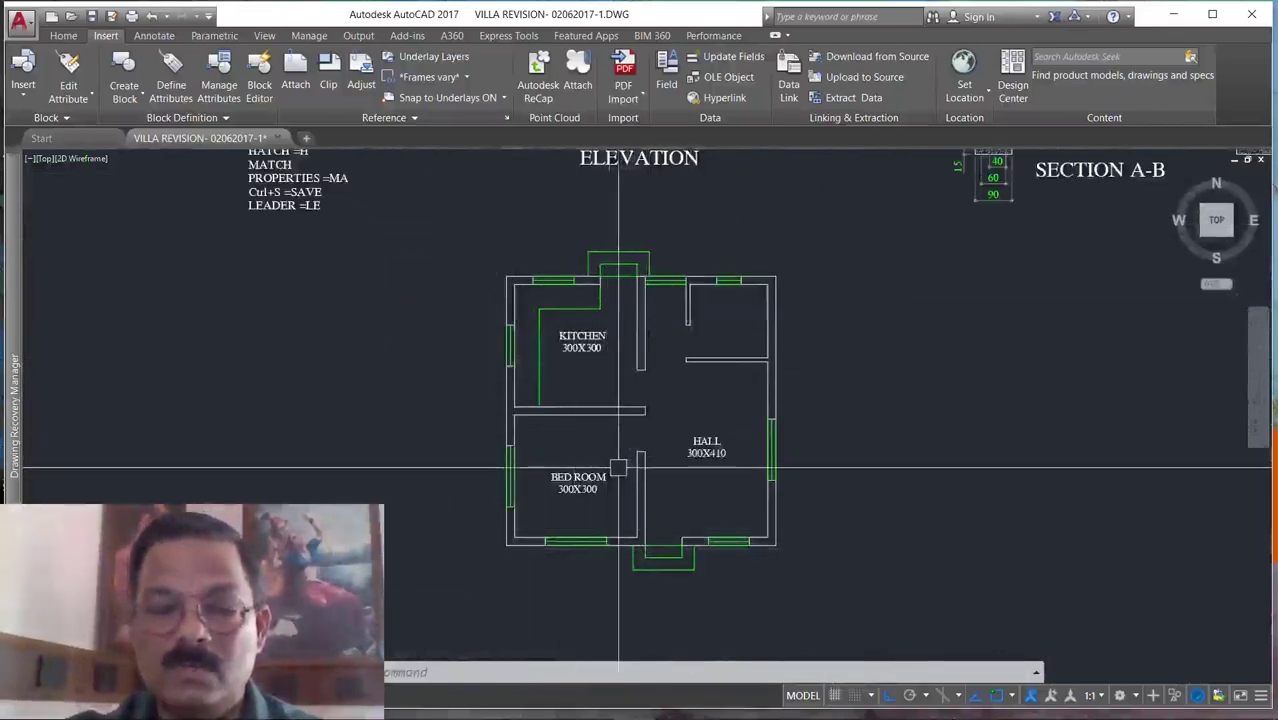
key(Escape)
scroll(609, 460, up, 2)
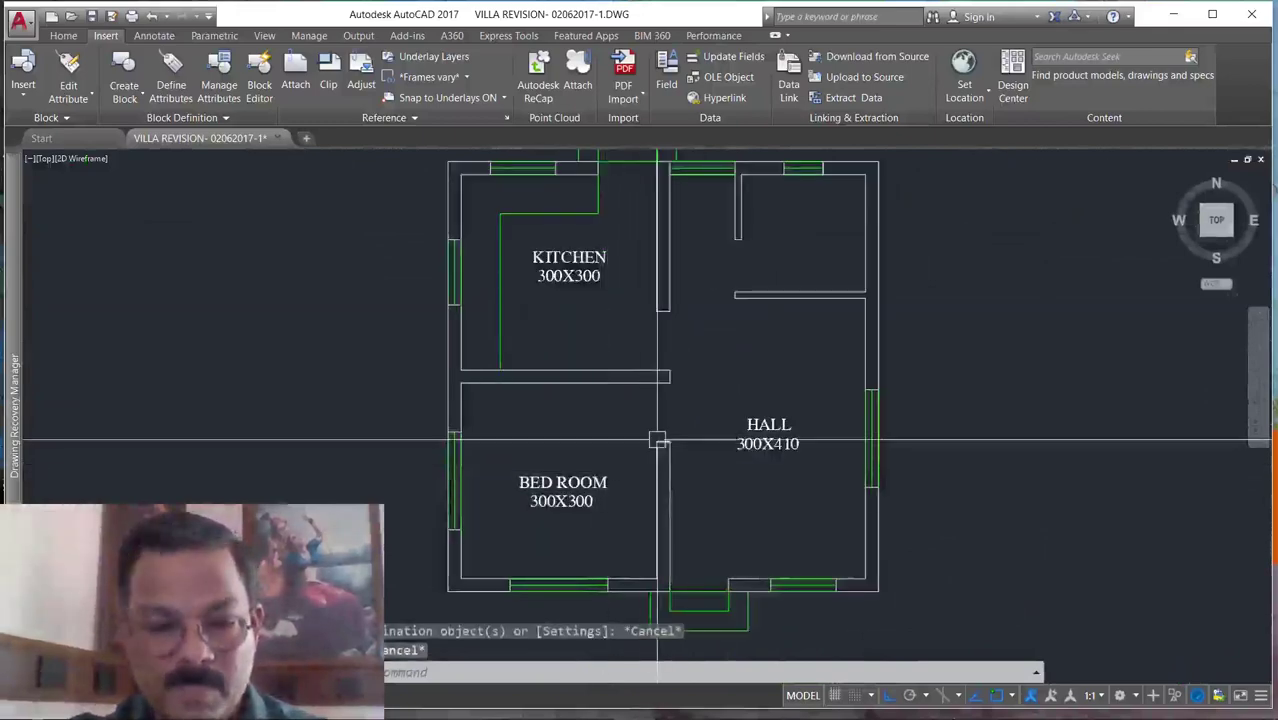
key(Escape)
text(C)
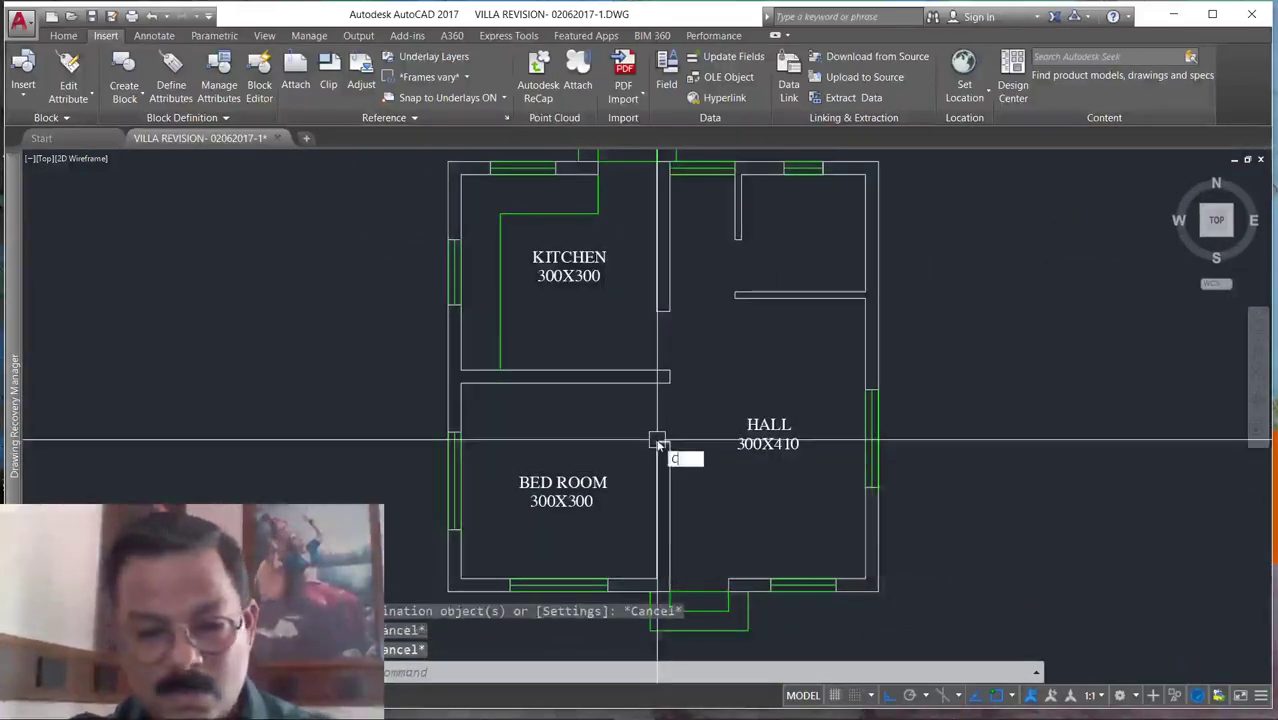
text(O)
key(Return)
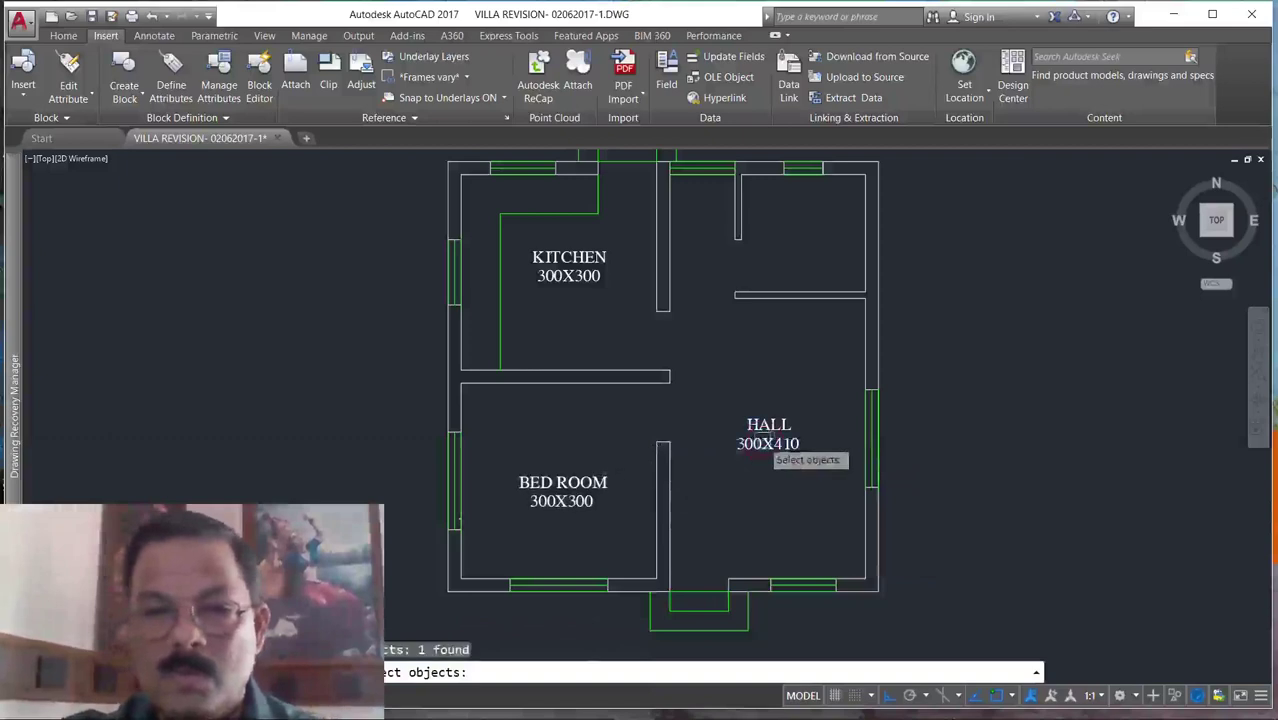
Copy the HALL label to a spot just below the original.
key(Return)
click(966, 400)
click(964, 501)
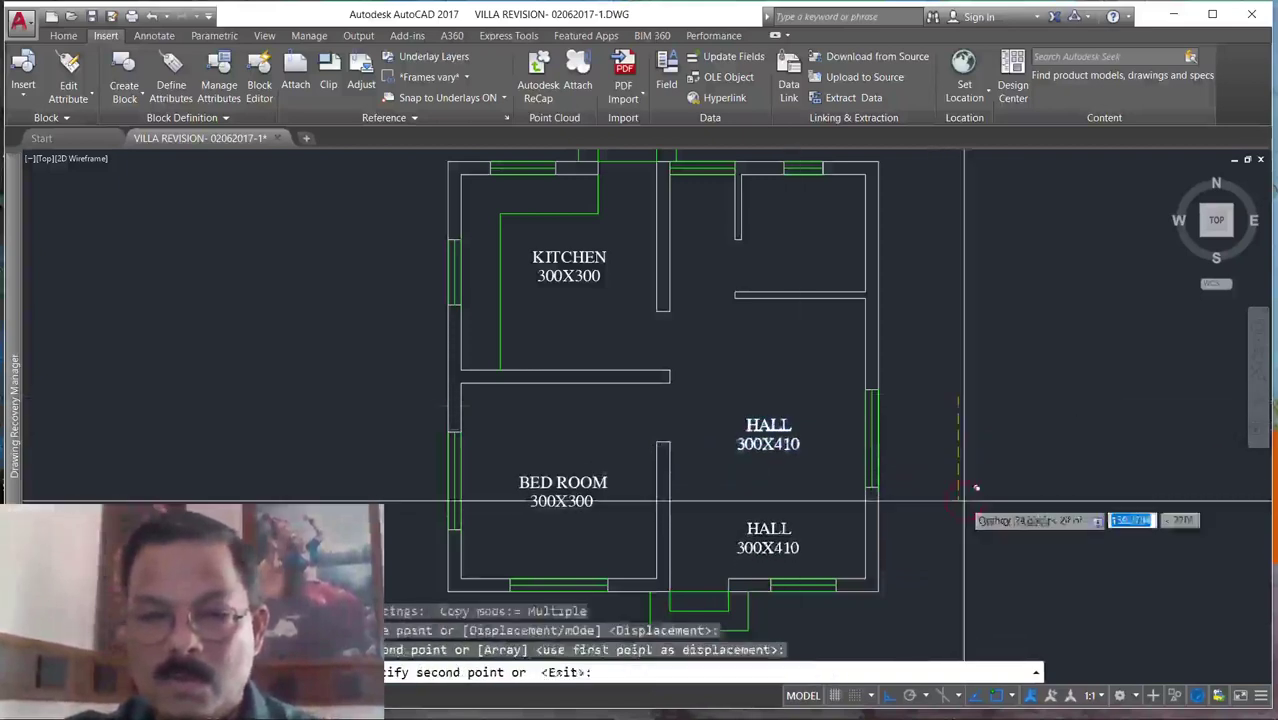
key(Escape)
scroll(800, 435, up, 6)
Replace the copied label's text with D.
click(762, 478)
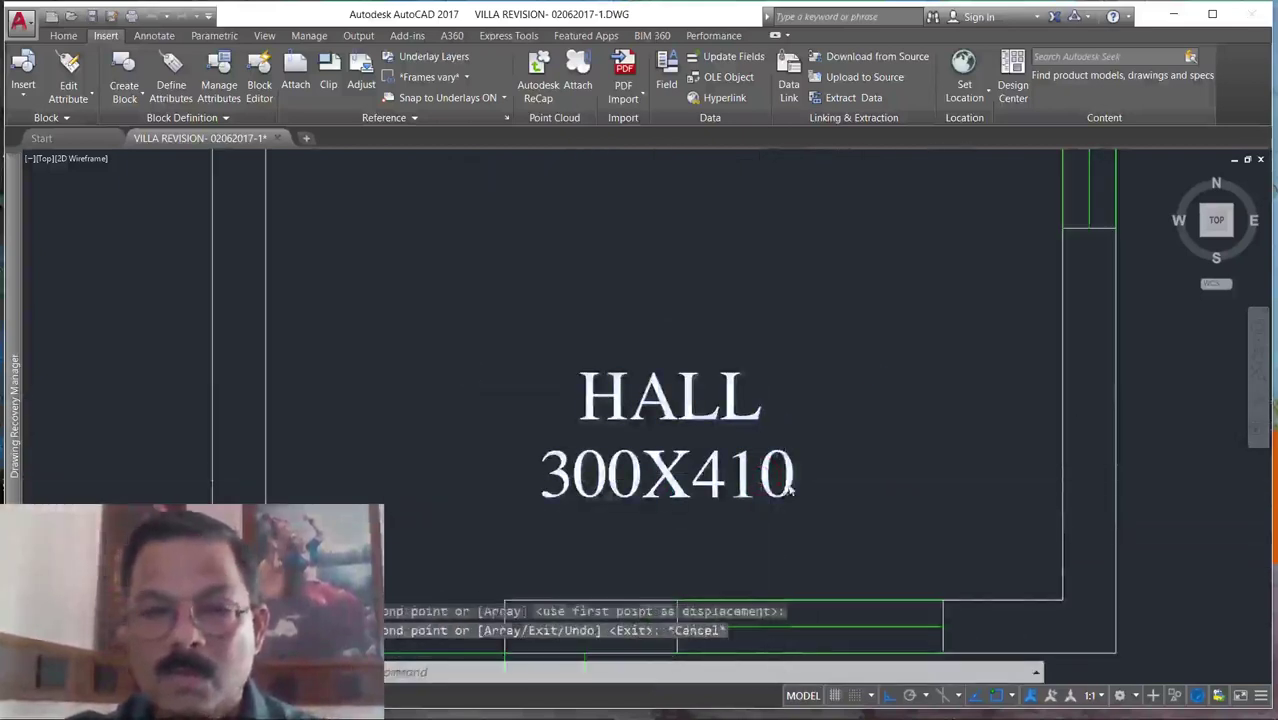
double_click(790, 488)
drag(795, 488, 486, 388)
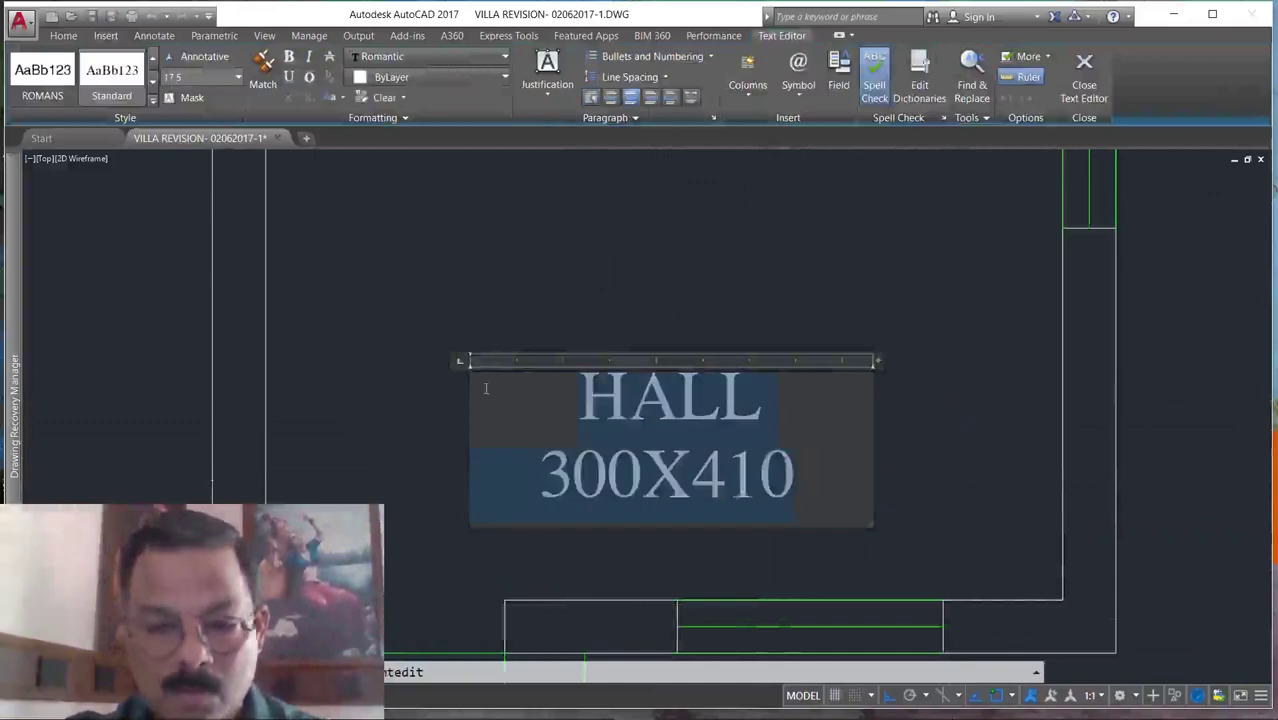
text(D)
click(665, 485)
scroll(740, 370, down, 6)
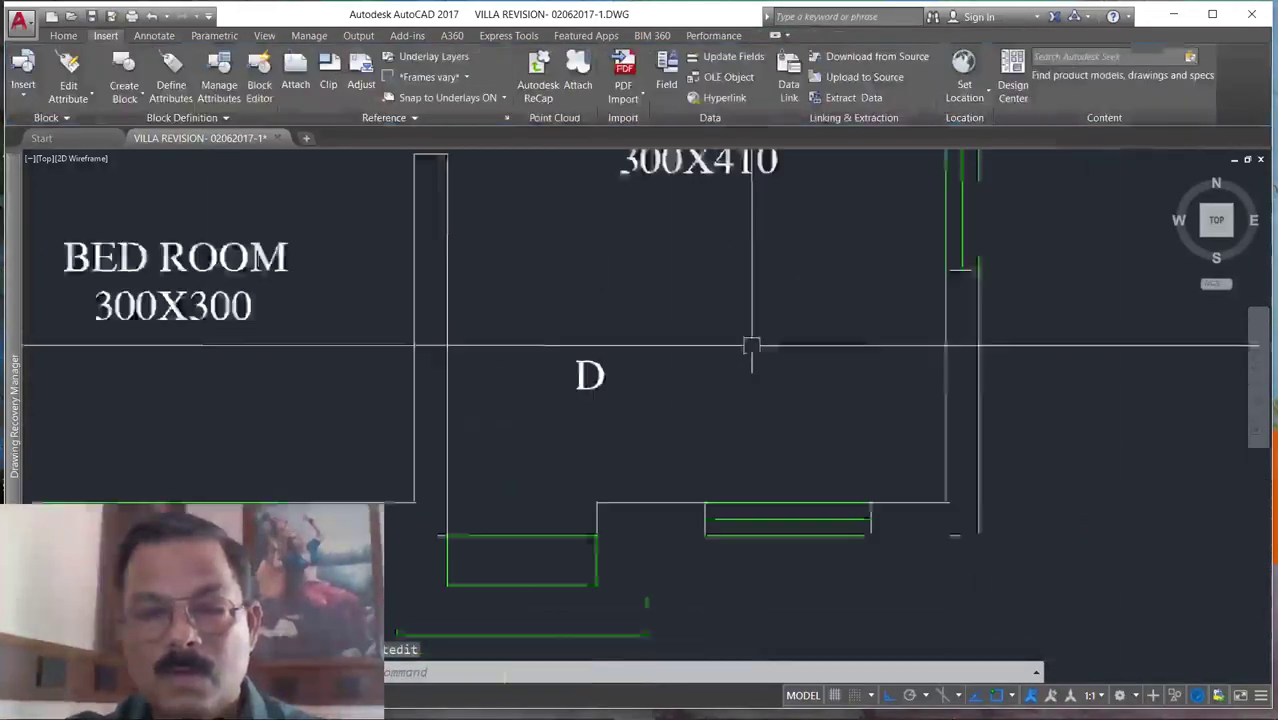
scroll(727, 391, up, 5)
Select the D tag and begin repositioning it.
click(630, 322)
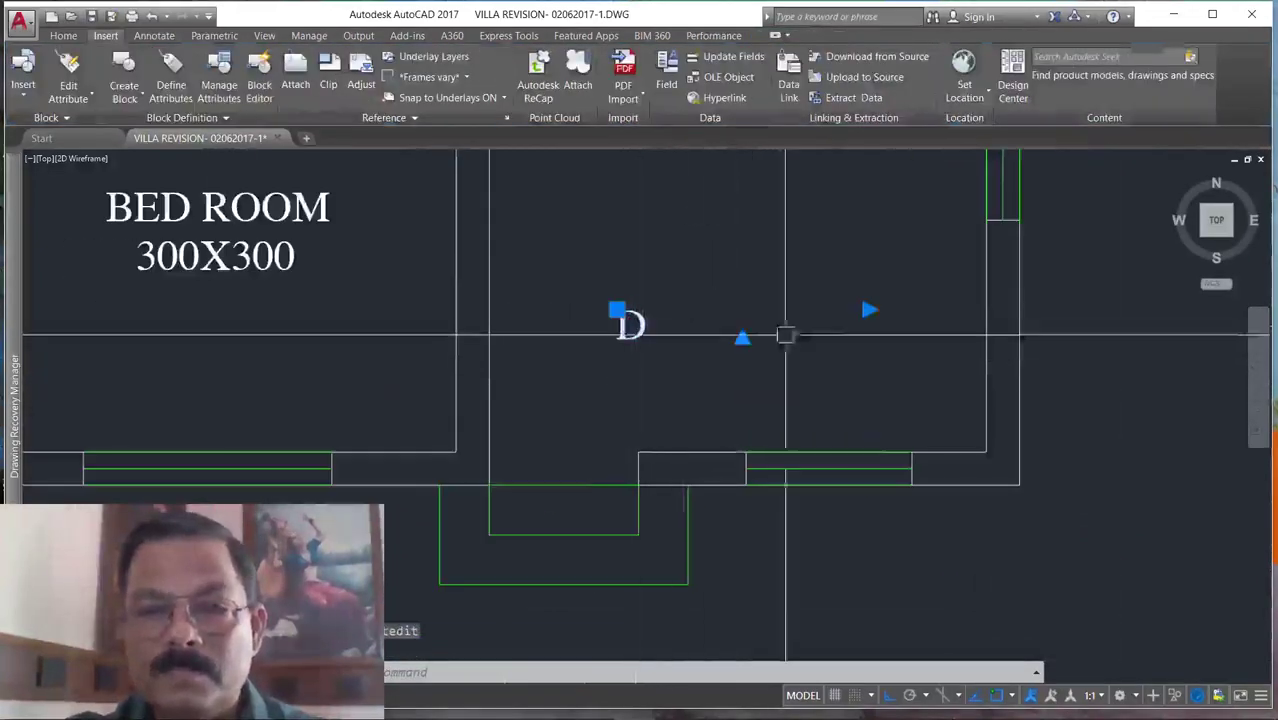
click(868, 310)
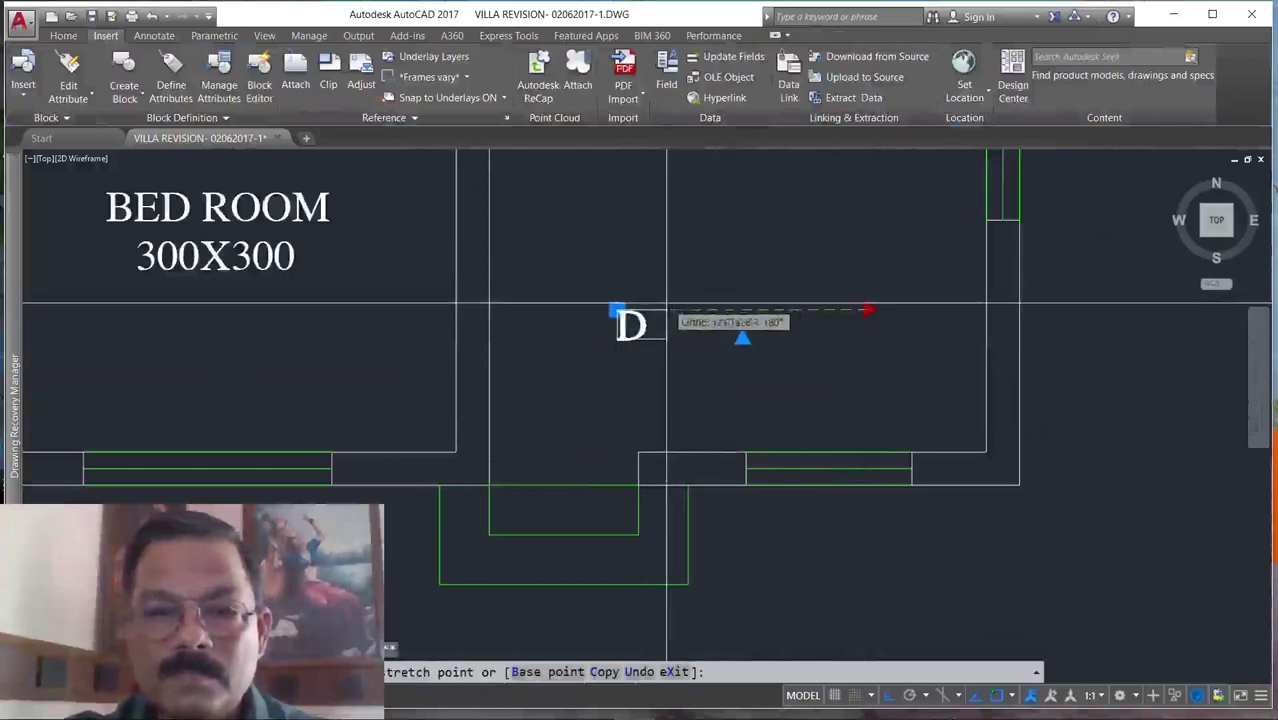
key(Escape)
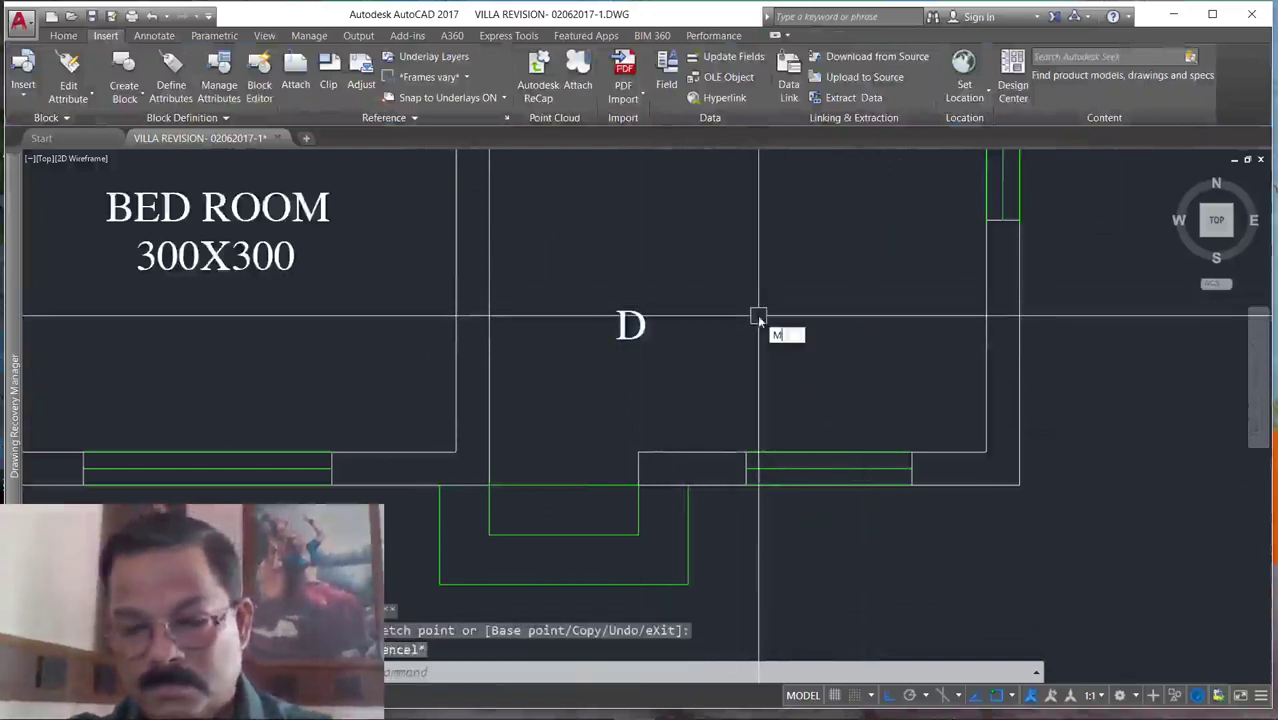
key(Return)
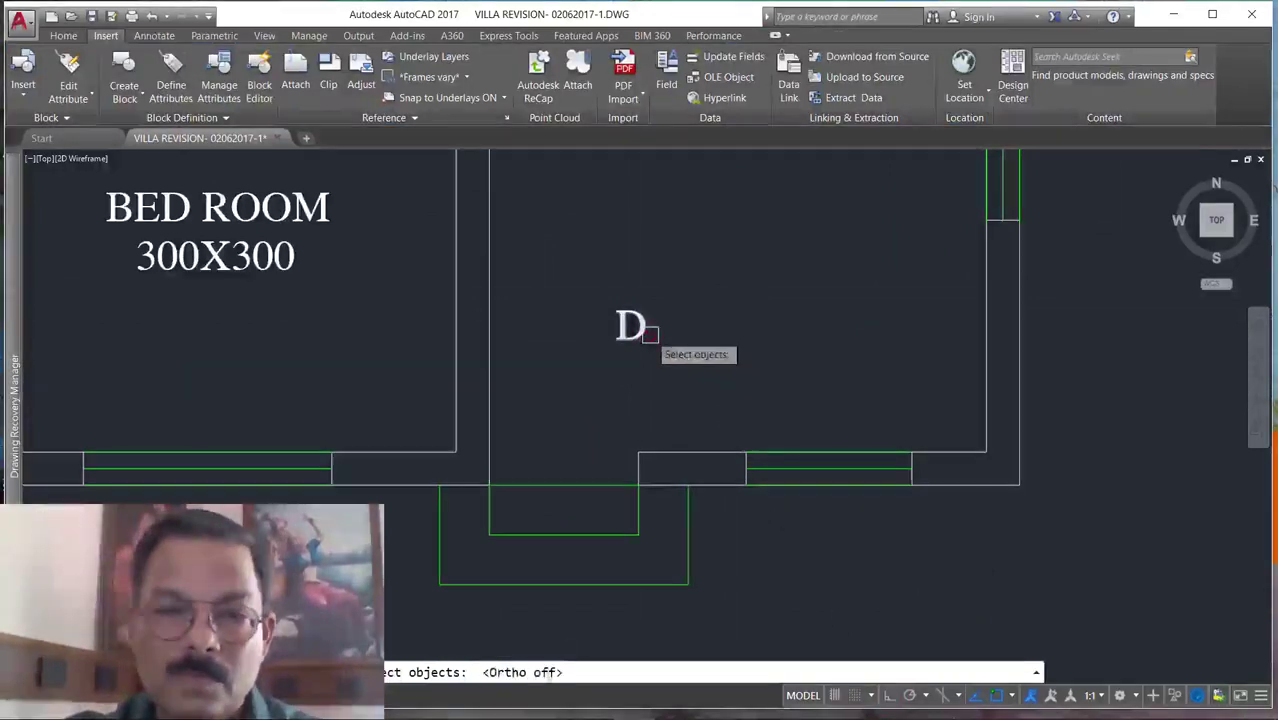
Move the D tag into the lower doorway.
click(648, 333)
key(Return)
click(818, 248)
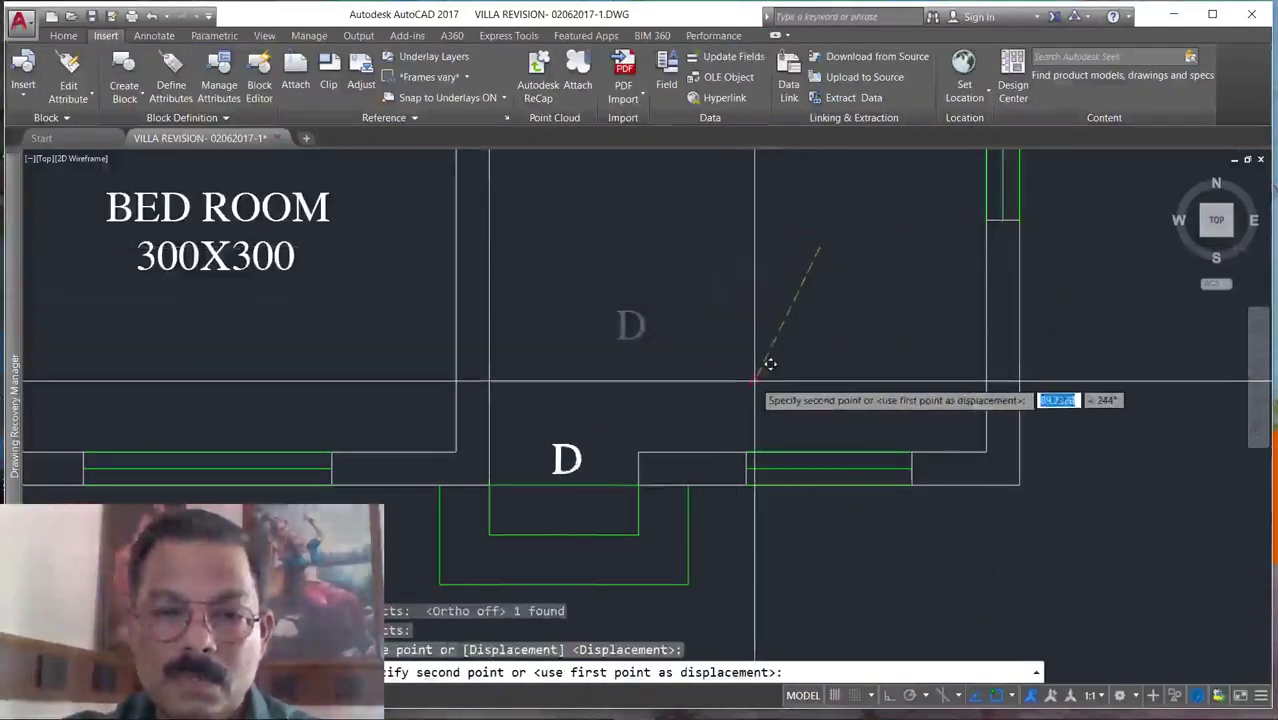
click(770, 363)
Copy the D tag to another door, the kitchen/hall wall and the top door.
text(c)
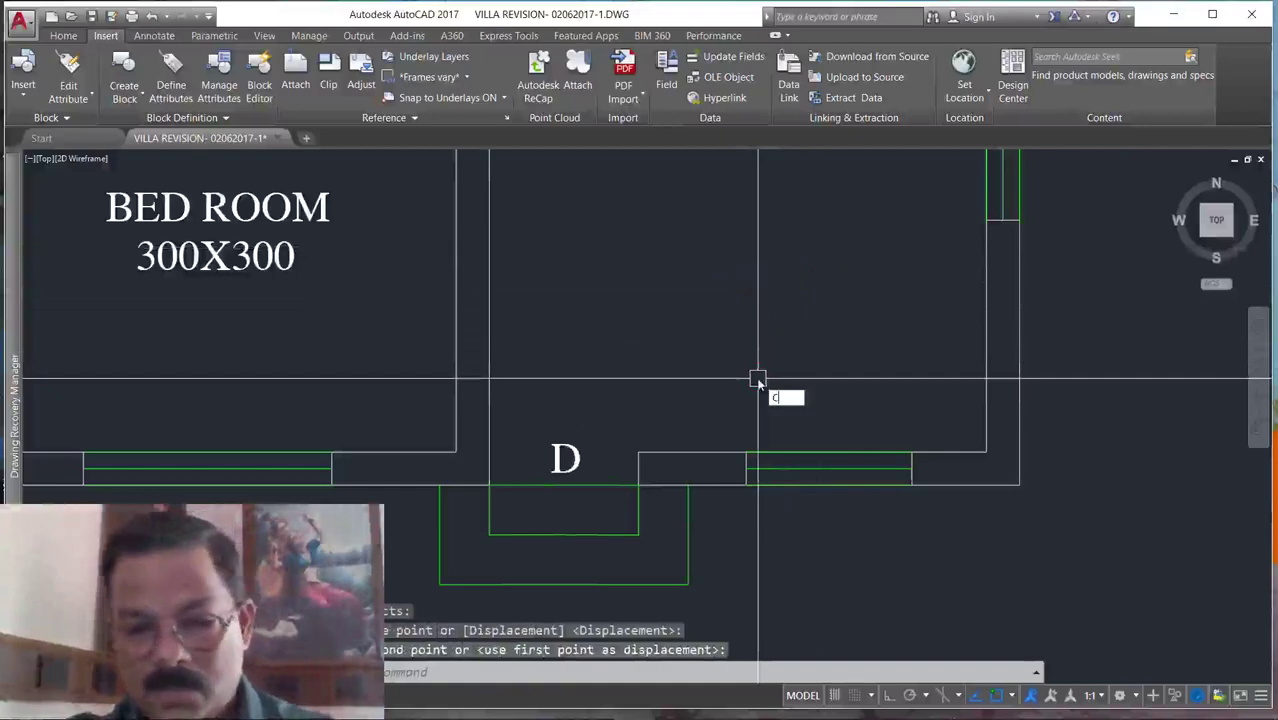
text(o)
key(Return)
key(Return)
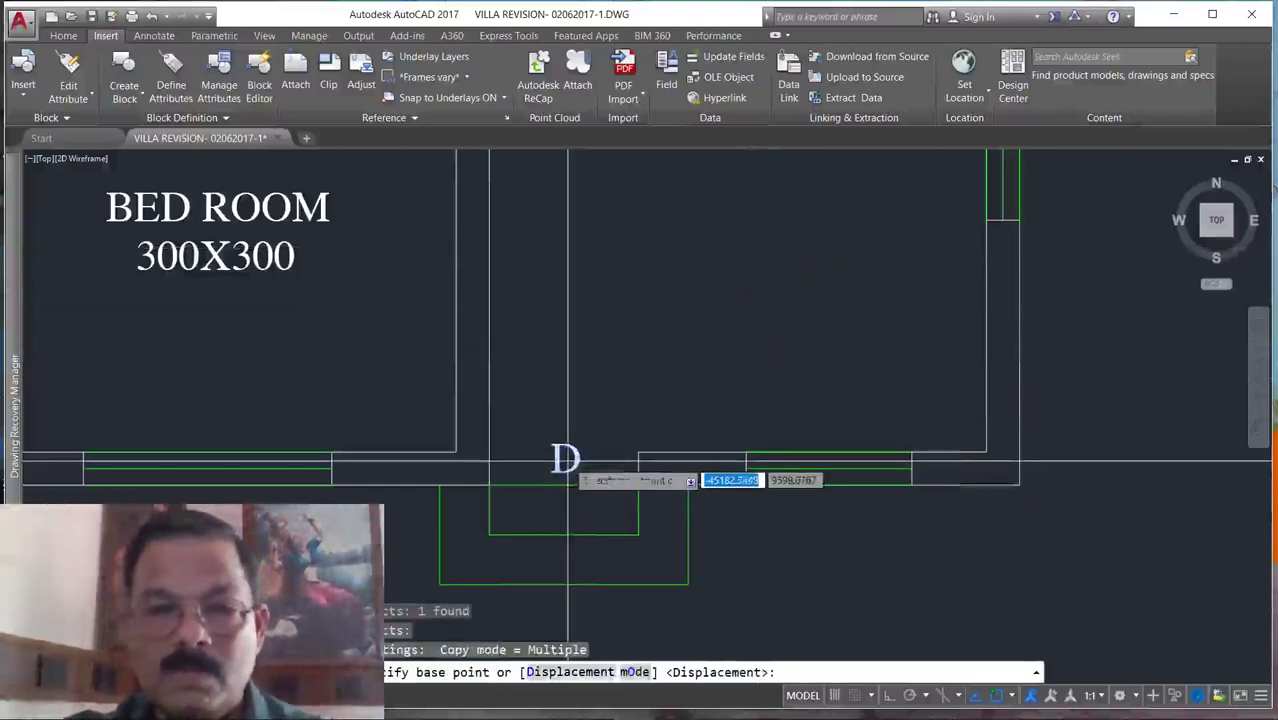
click(566, 460)
scroll(600, 480, down, 3)
scroll(630, 300, up, 2)
scroll(630, 300, up, 2)
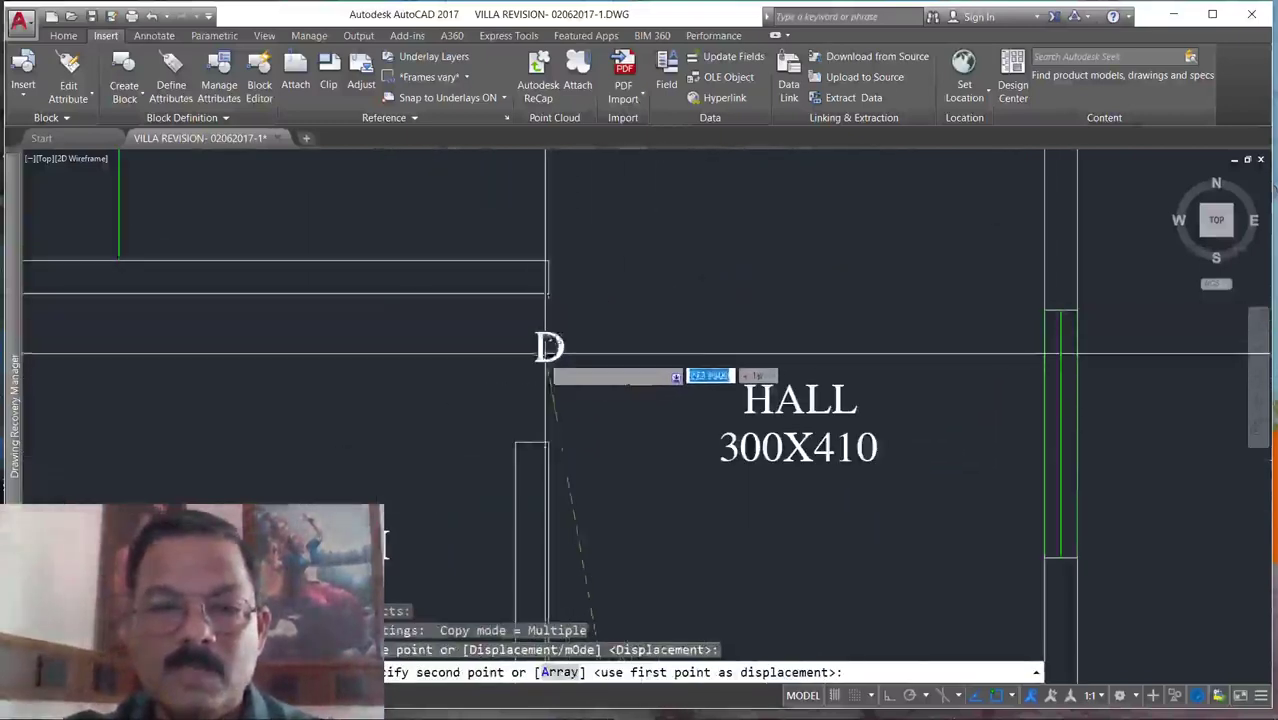
click(529, 360)
scroll(700, 490, down, 4)
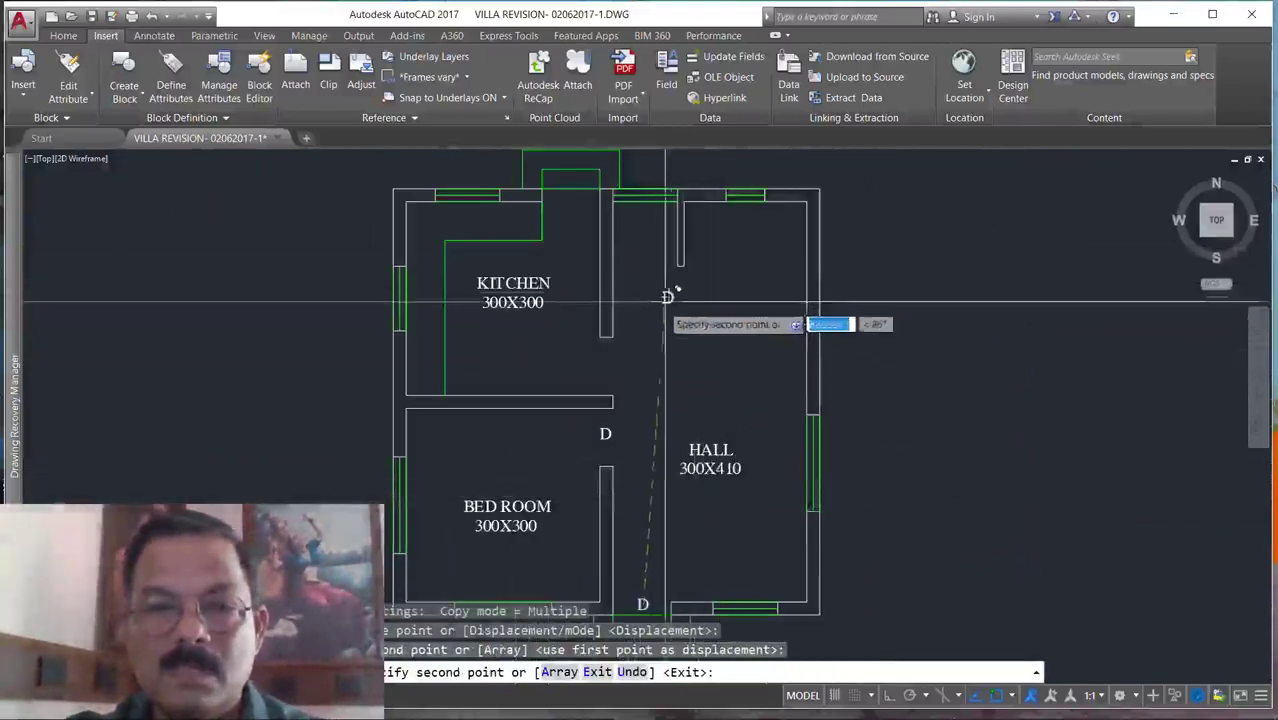
click(605, 369)
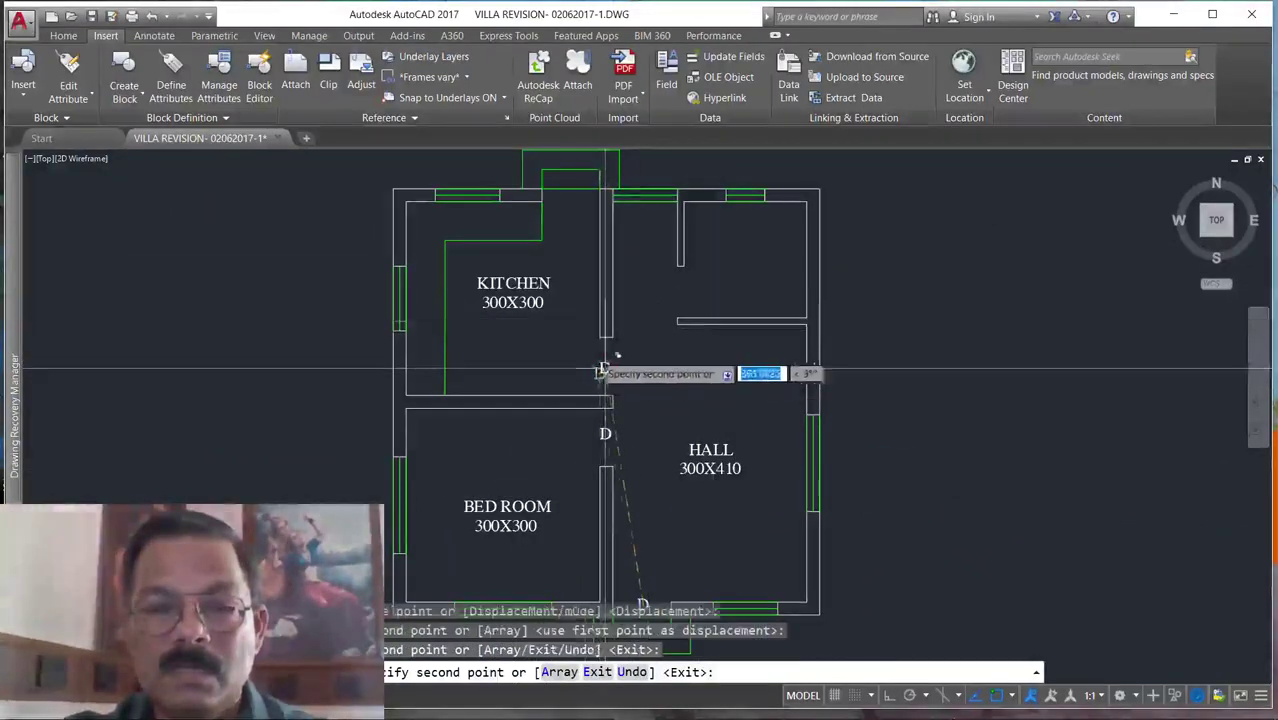
click(586, 189)
key(Escape)
scroll(660, 265, down, 2)
scroll(660, 265, up, 4)
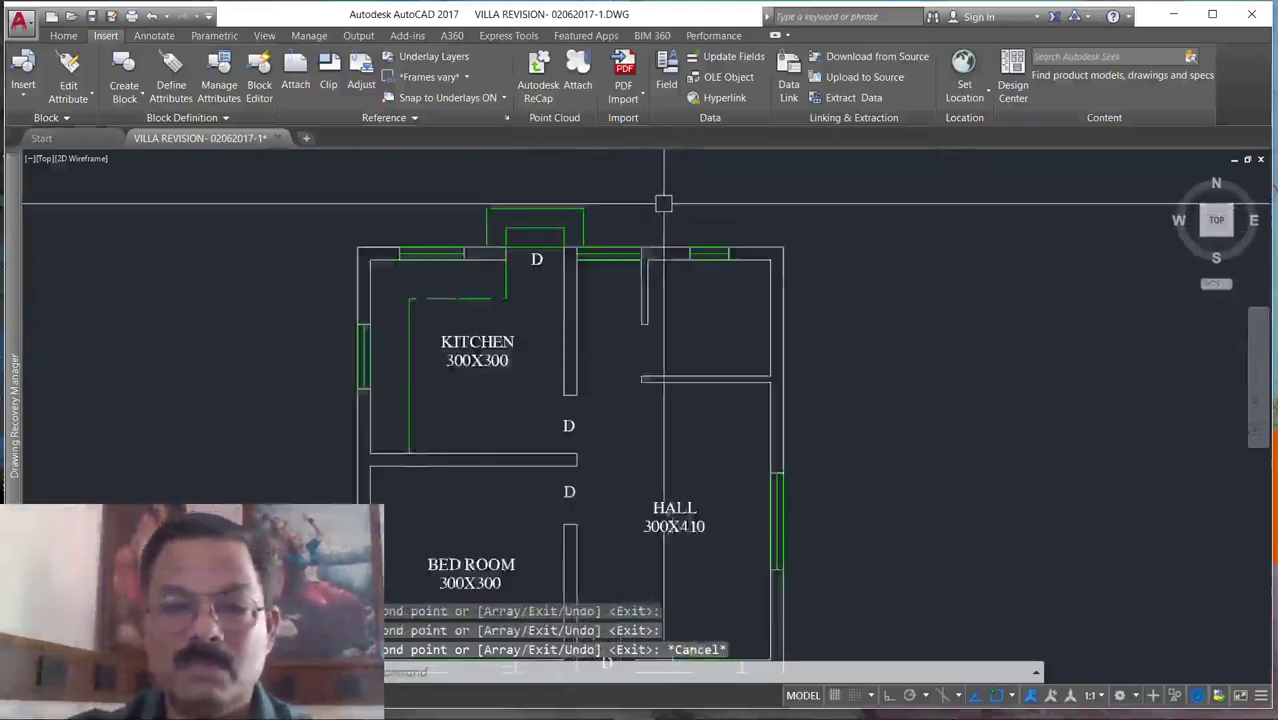
Copy the top-door D tag to the small upper-right room's doorway.
text(co)
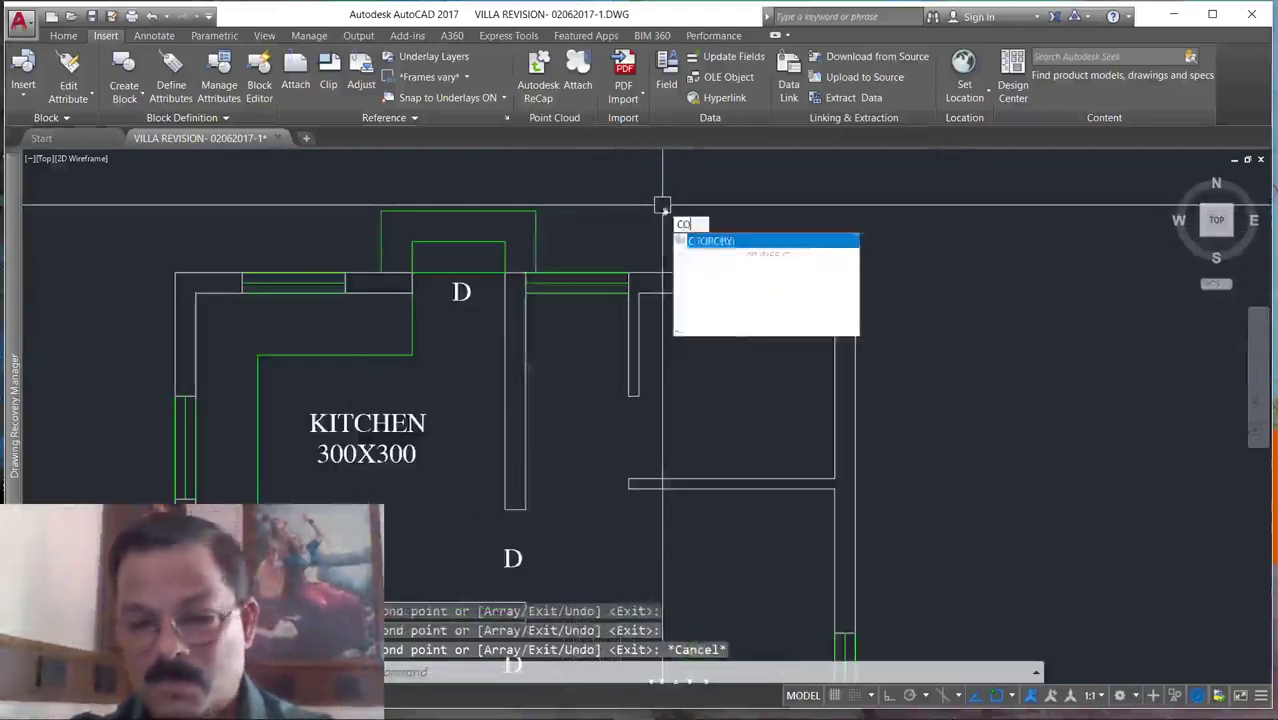
key(Return)
click(460, 293)
key(Return)
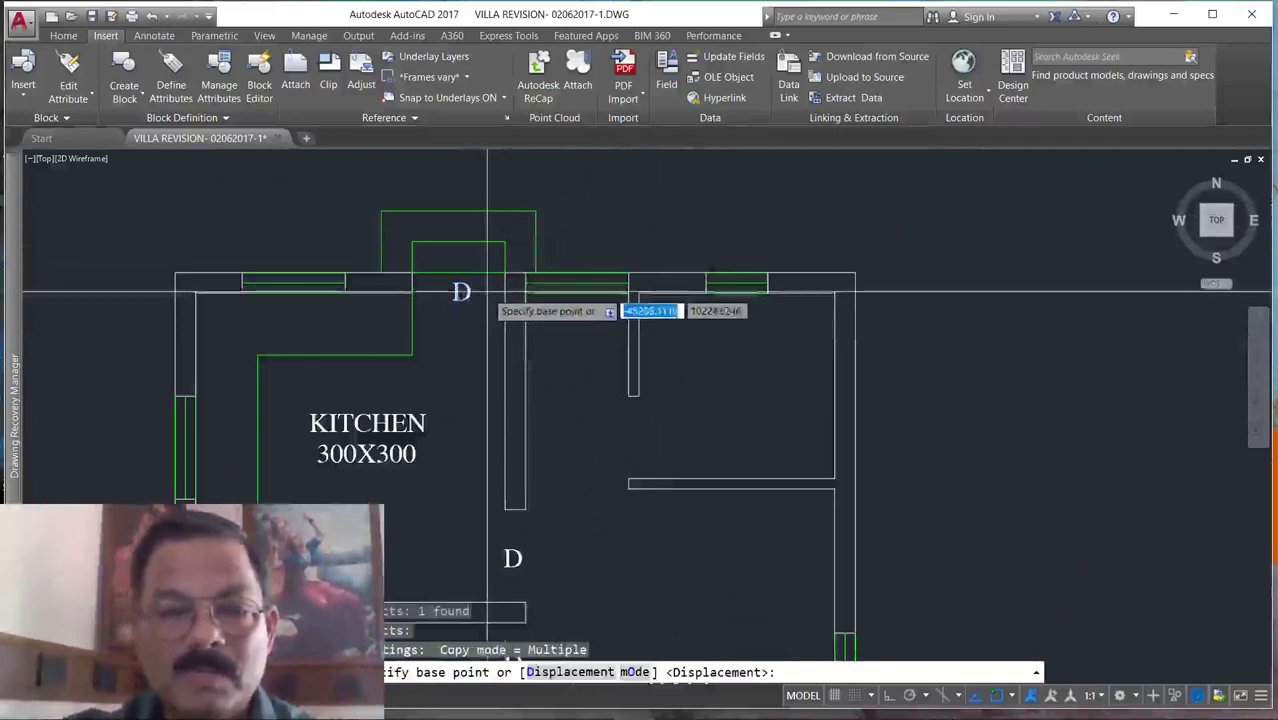
click(483, 289)
click(656, 434)
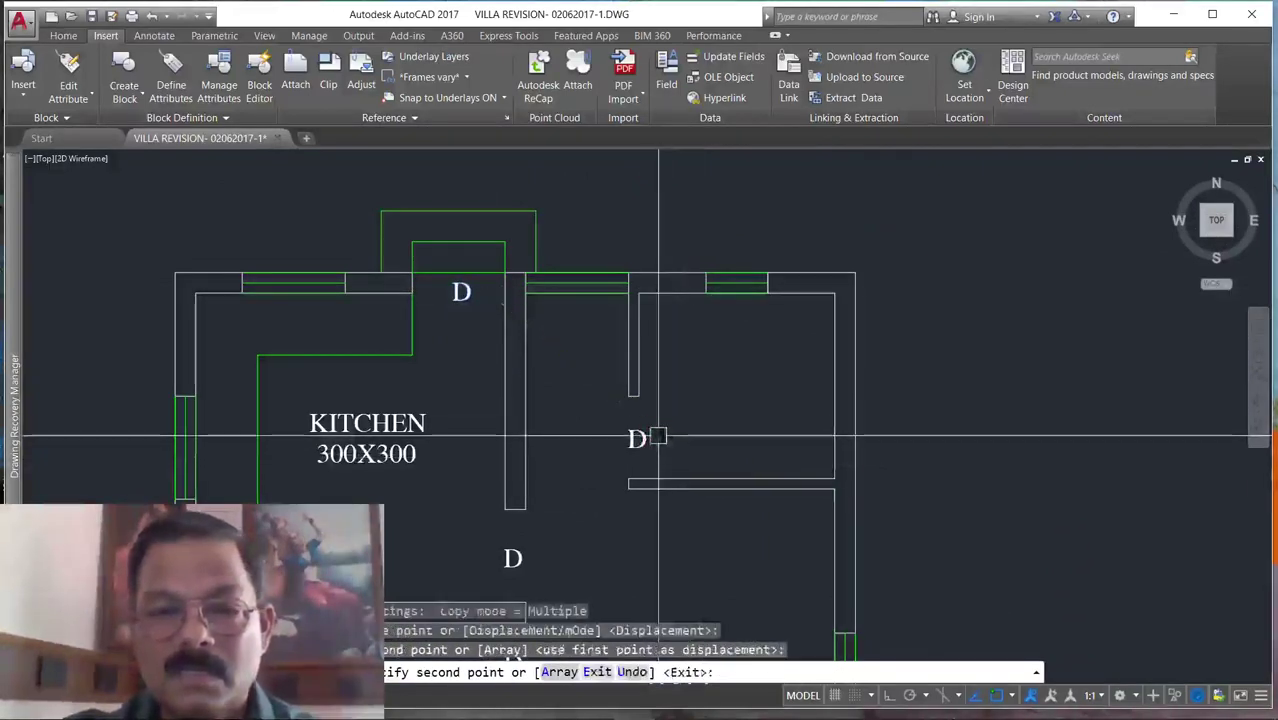
key(Escape)
scroll(655, 420, up, 4)
Change the upper-right door tag to read D1.
double_click(652, 418)
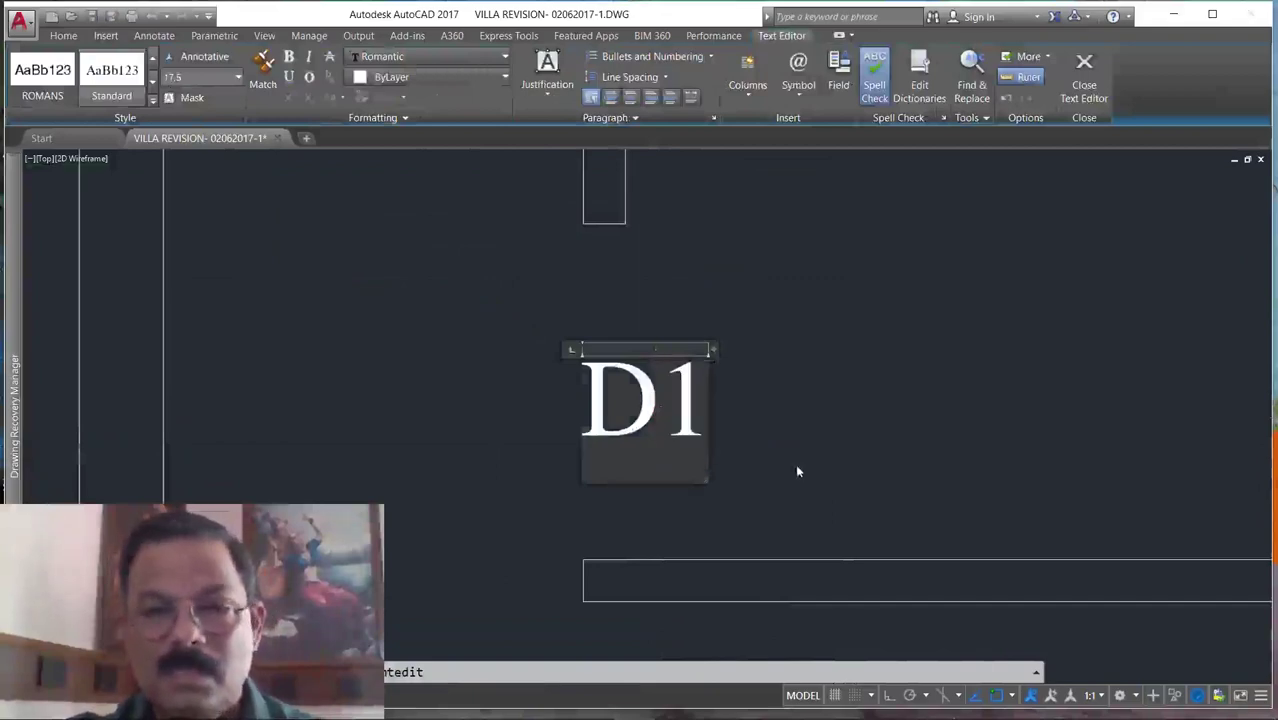
click(779, 386)
scroll(836, 337, down, 10)
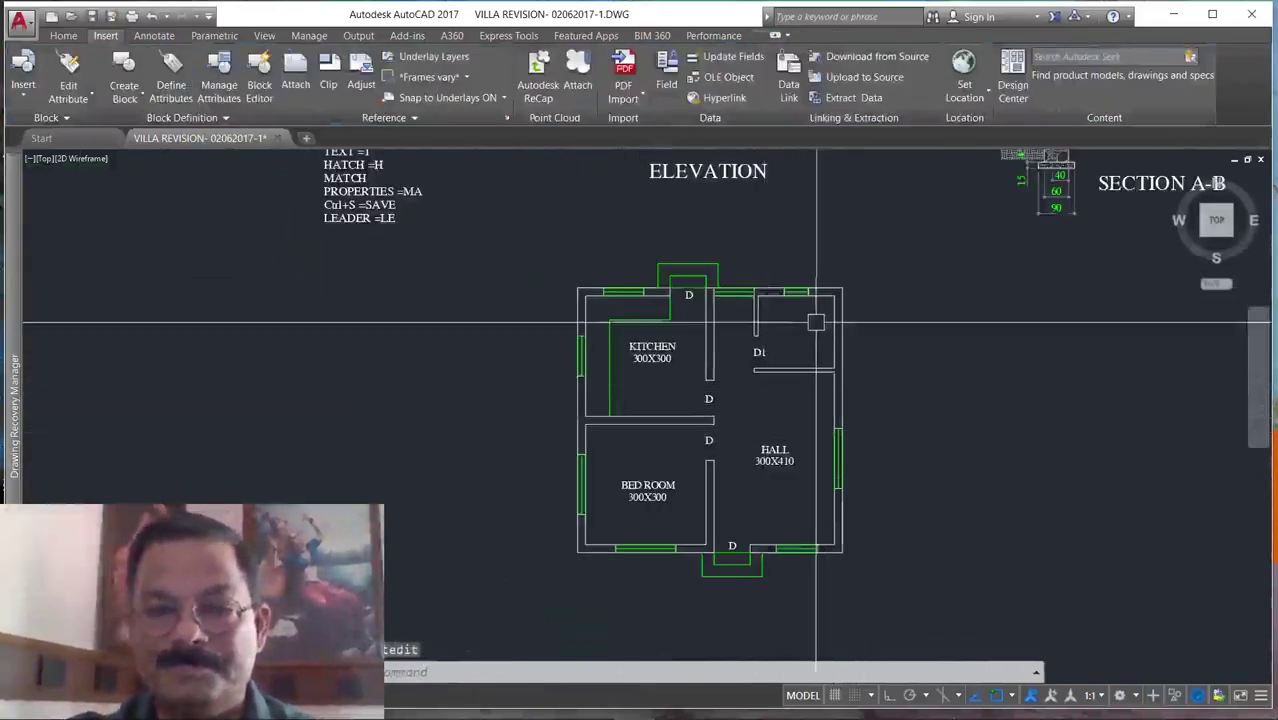
key(Escape)
scroll(816, 322, up, 4)
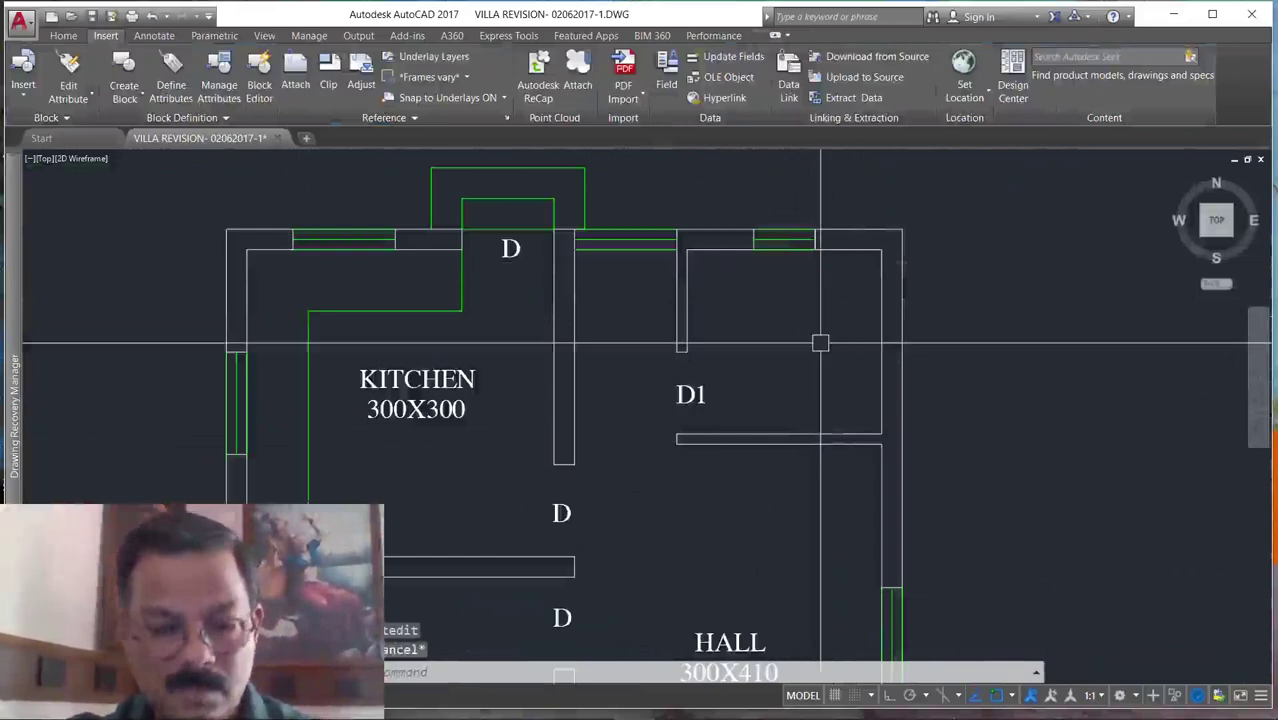
Copy the HALL 300X410 label into the small upper-right room.
text(o)
key(Return)
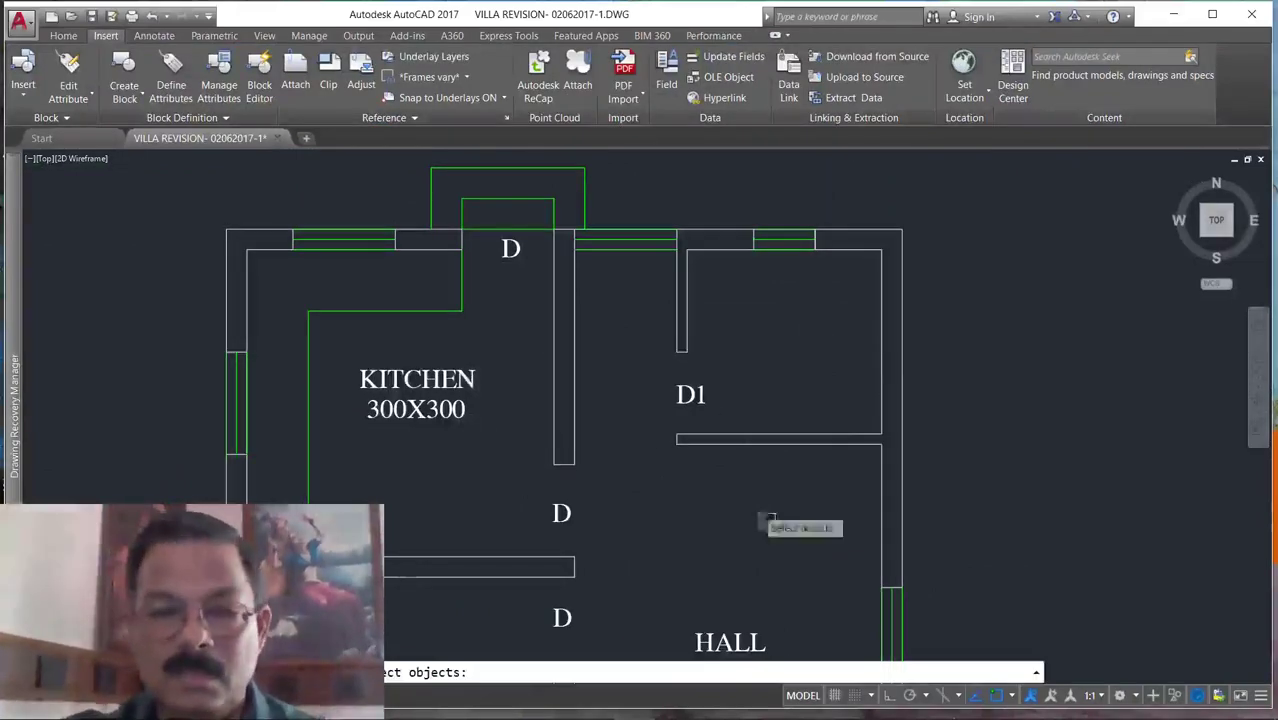
key(Return)
click(940, 620)
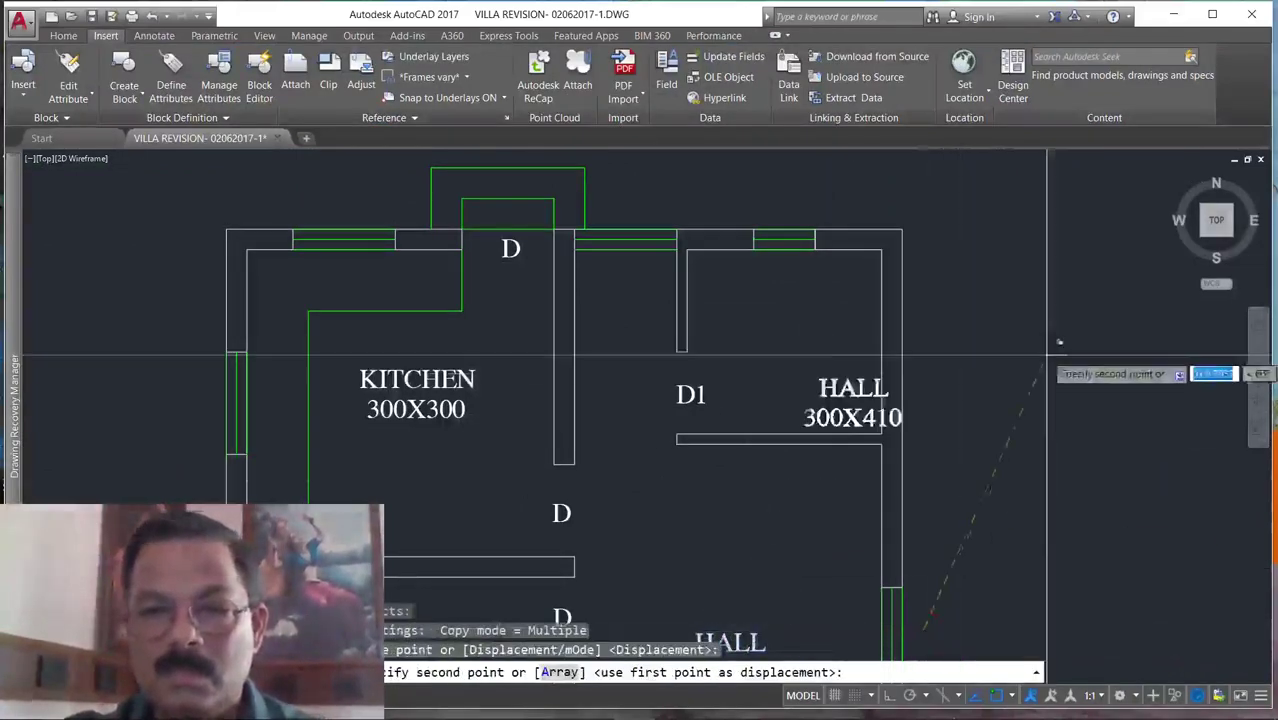
click(1000, 290)
key(Escape)
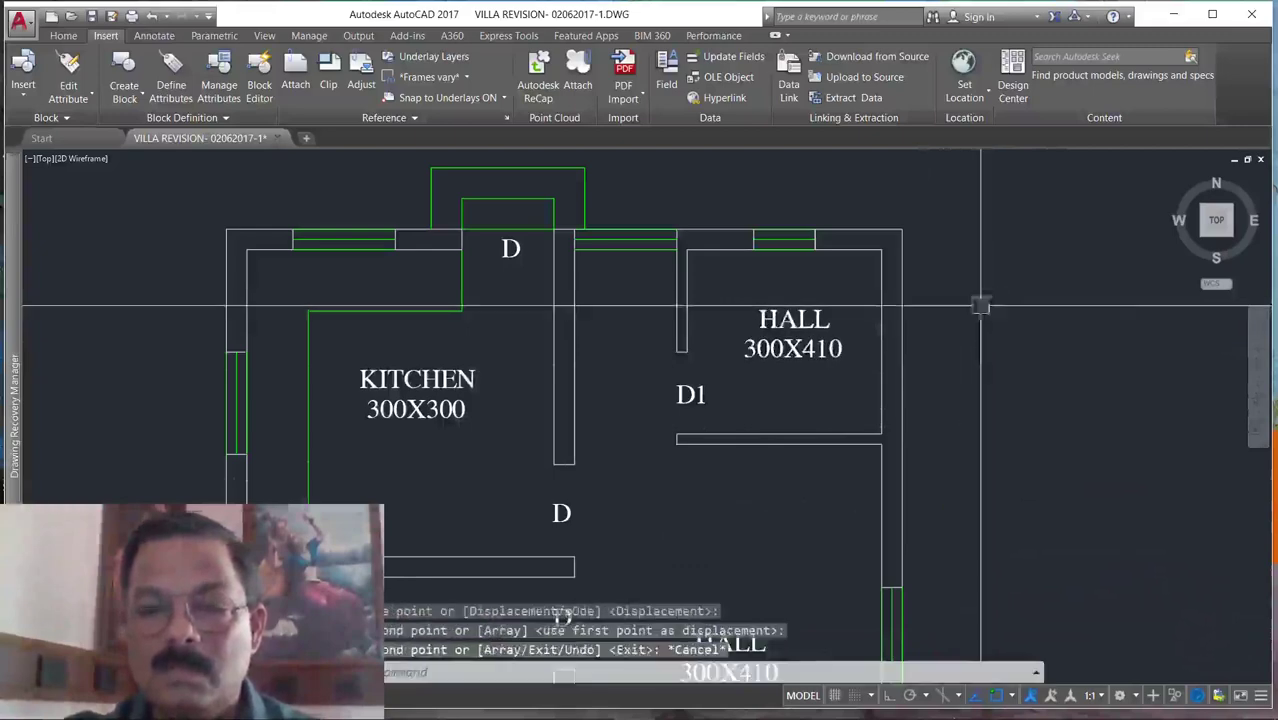
scroll(805, 322, up, 4)
Change the copied HALL 300X410 label to read TOILET over 190X180.
click(811, 318)
double_click(811, 318)
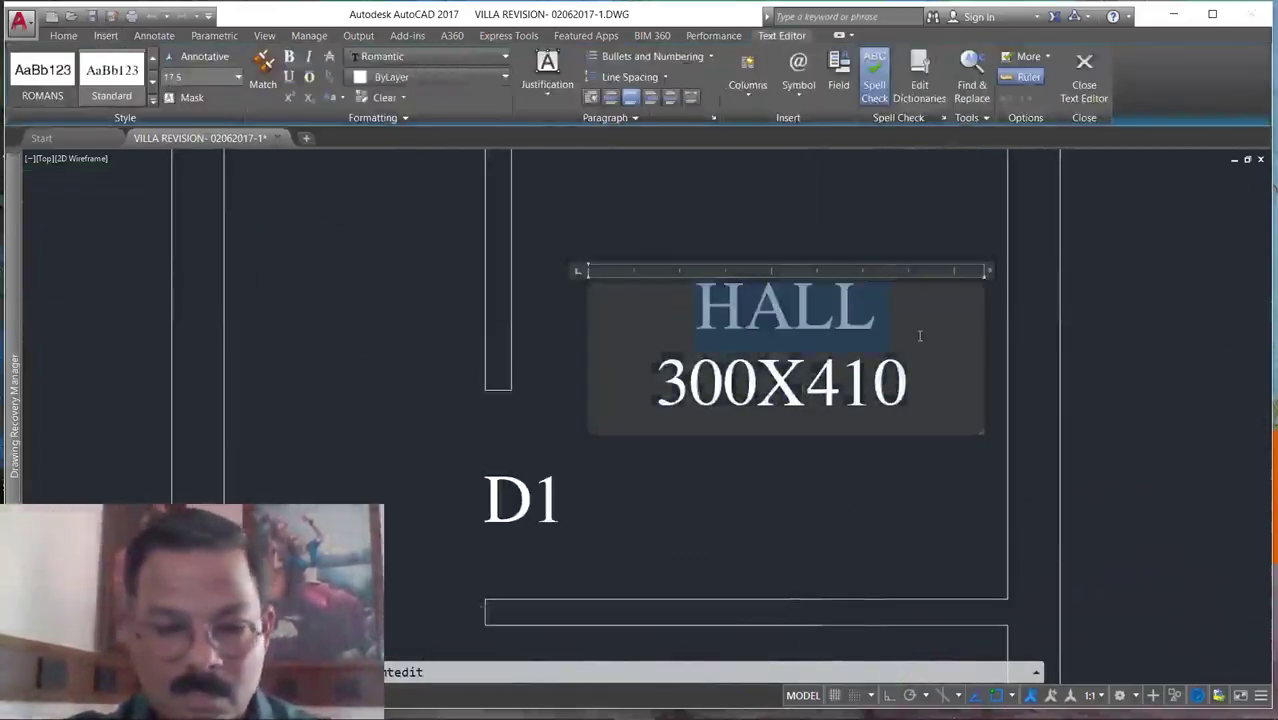
text(TOILET)
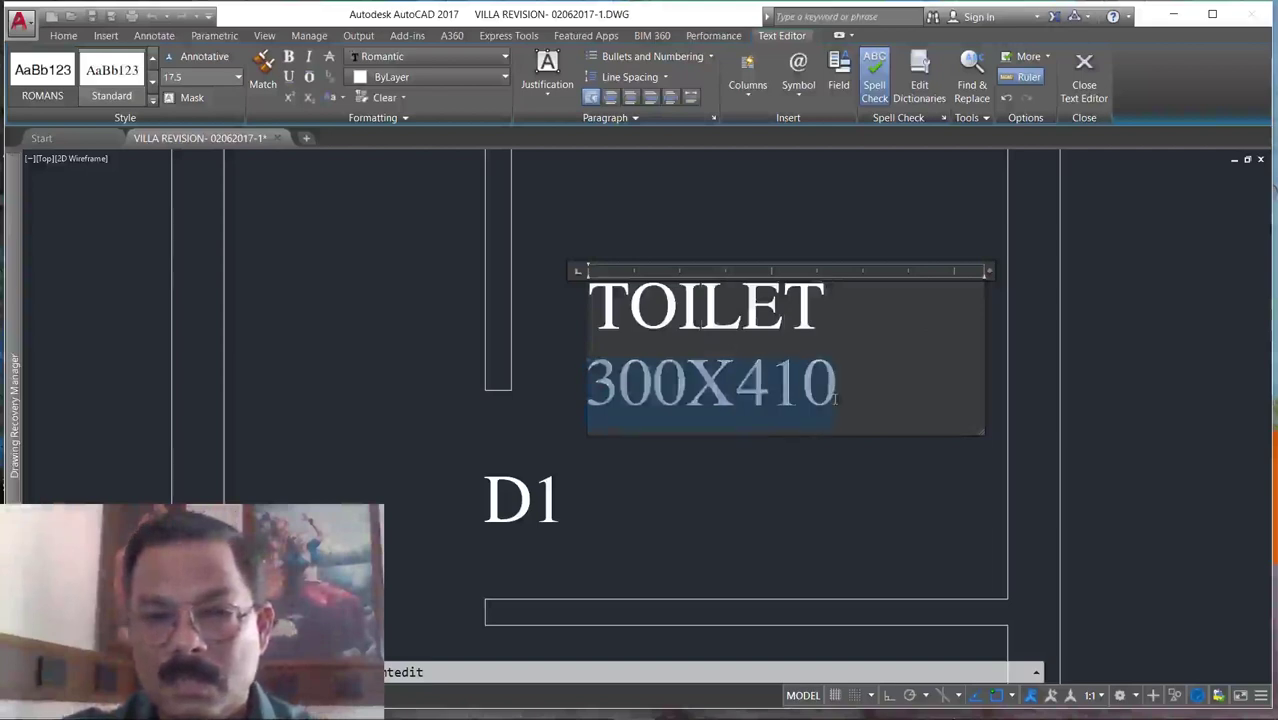
text(190)
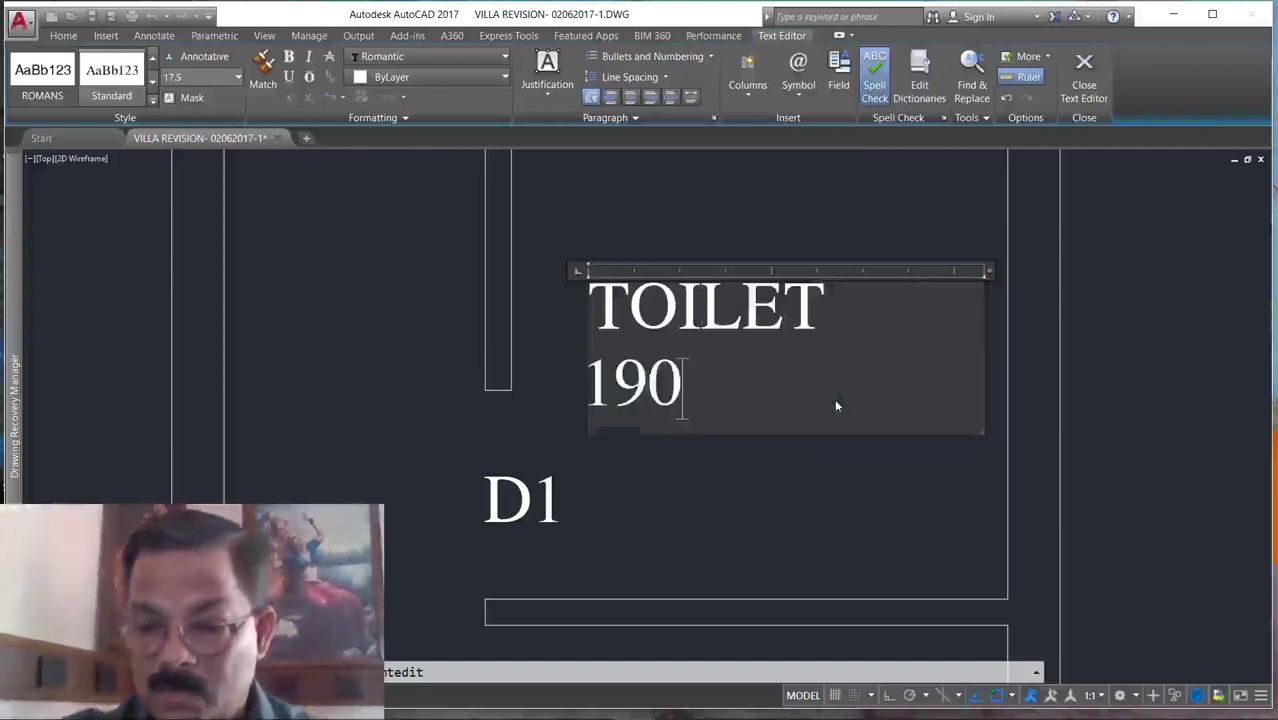
text(X)
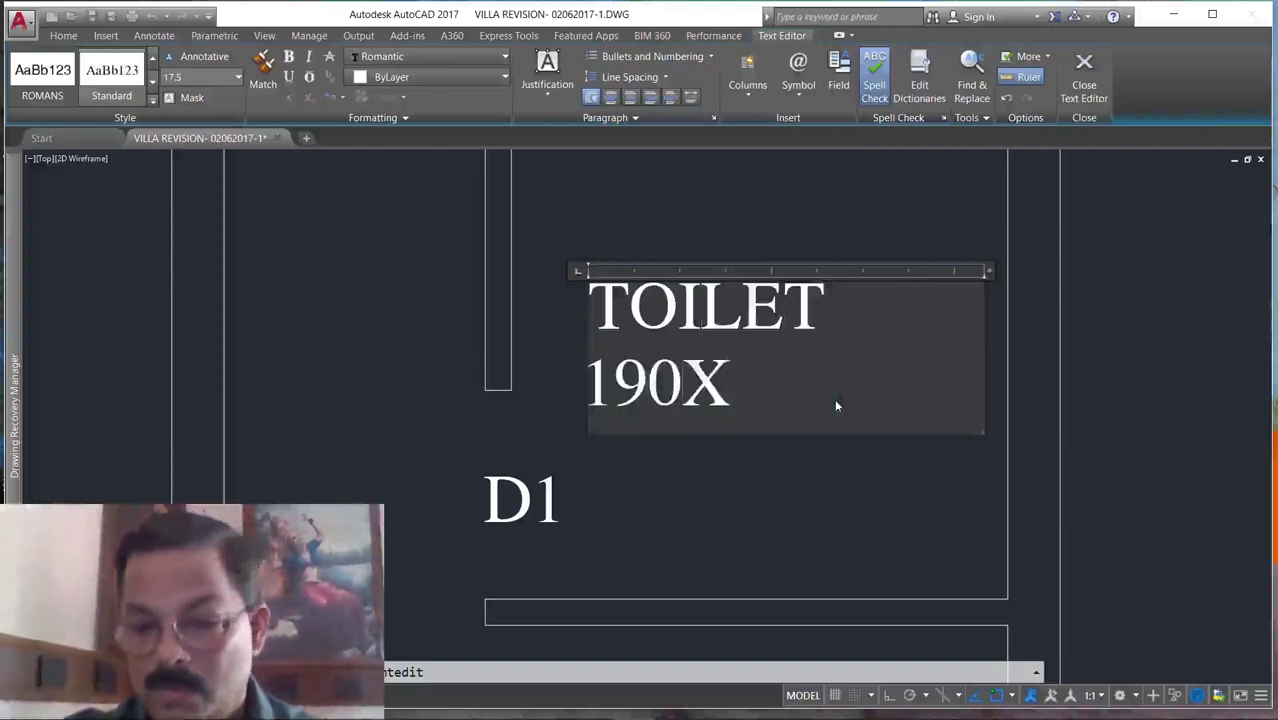
text(180)
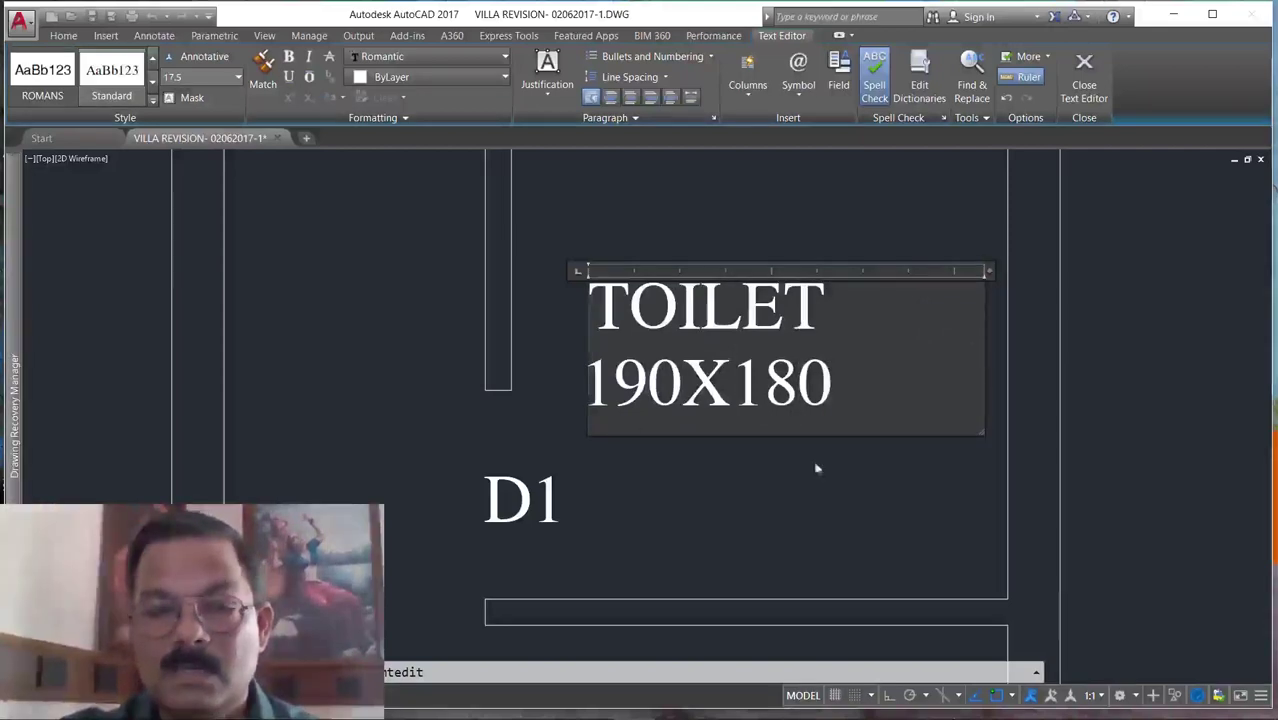
click(910, 219)
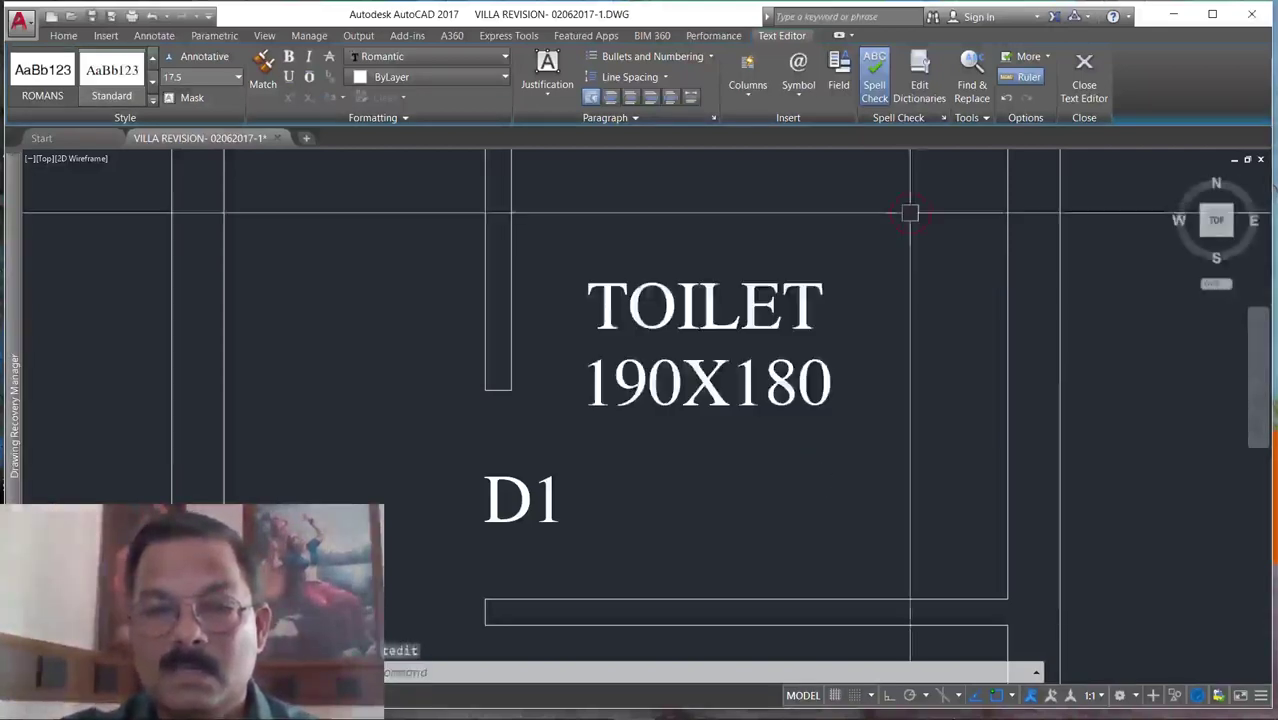
Move the TOILET 190X180 label into the toilet room.
text(m)
key(Return)
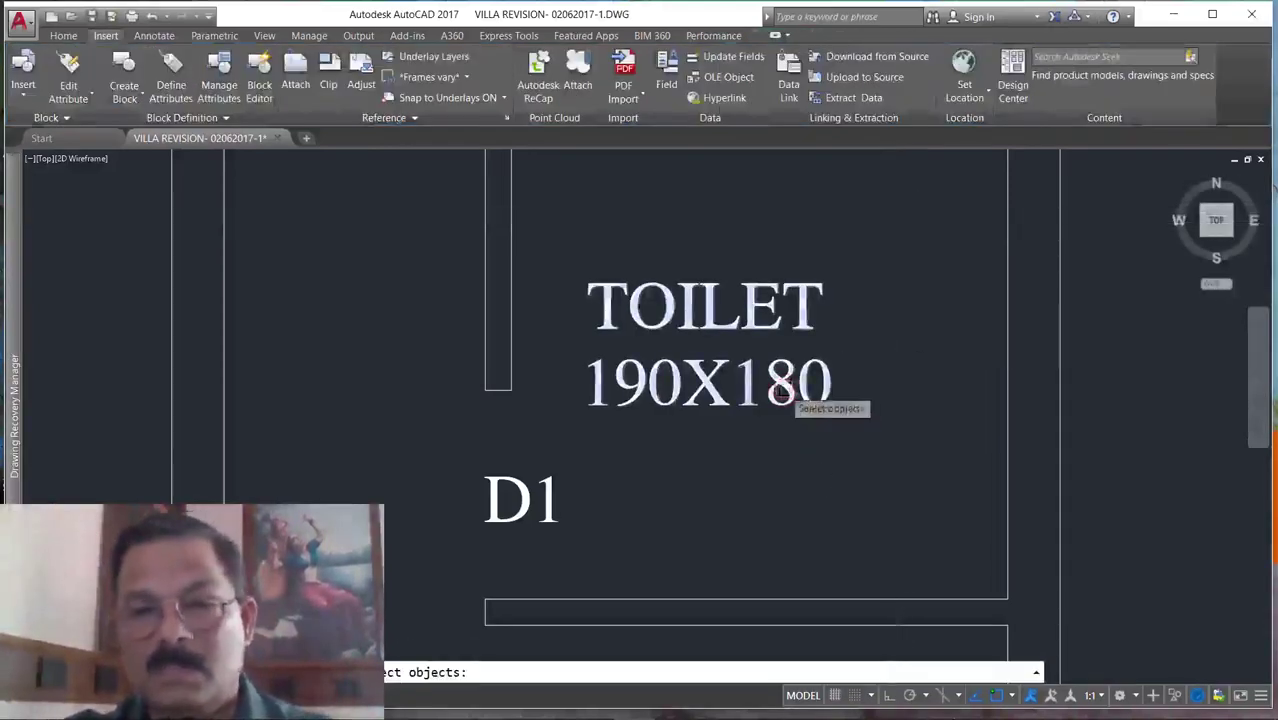
click(827, 405)
key(Return)
click(700, 485)
click(787, 465)
Zoom in and out to compare the labelled plan with the hand-sketched reference.
scroll(873, 366, down, 10)
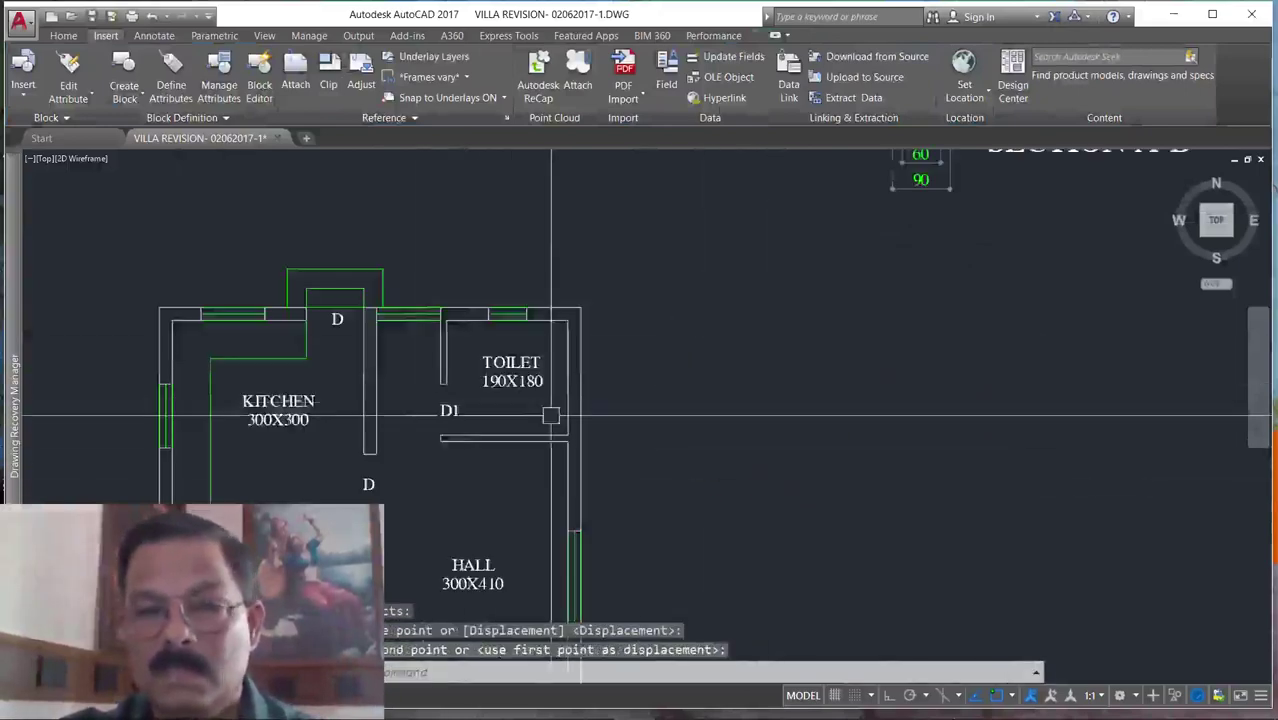
scroll(976, 275, up, 8)
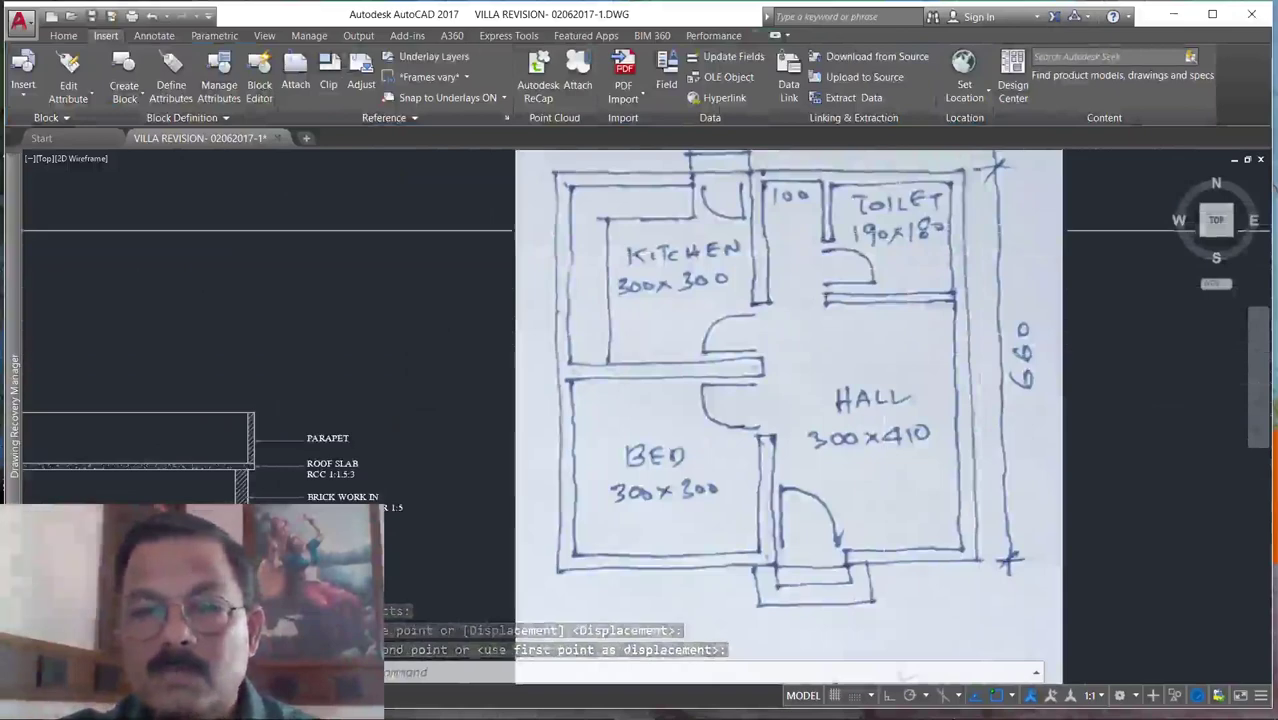
scroll(513, 350, down, 5)
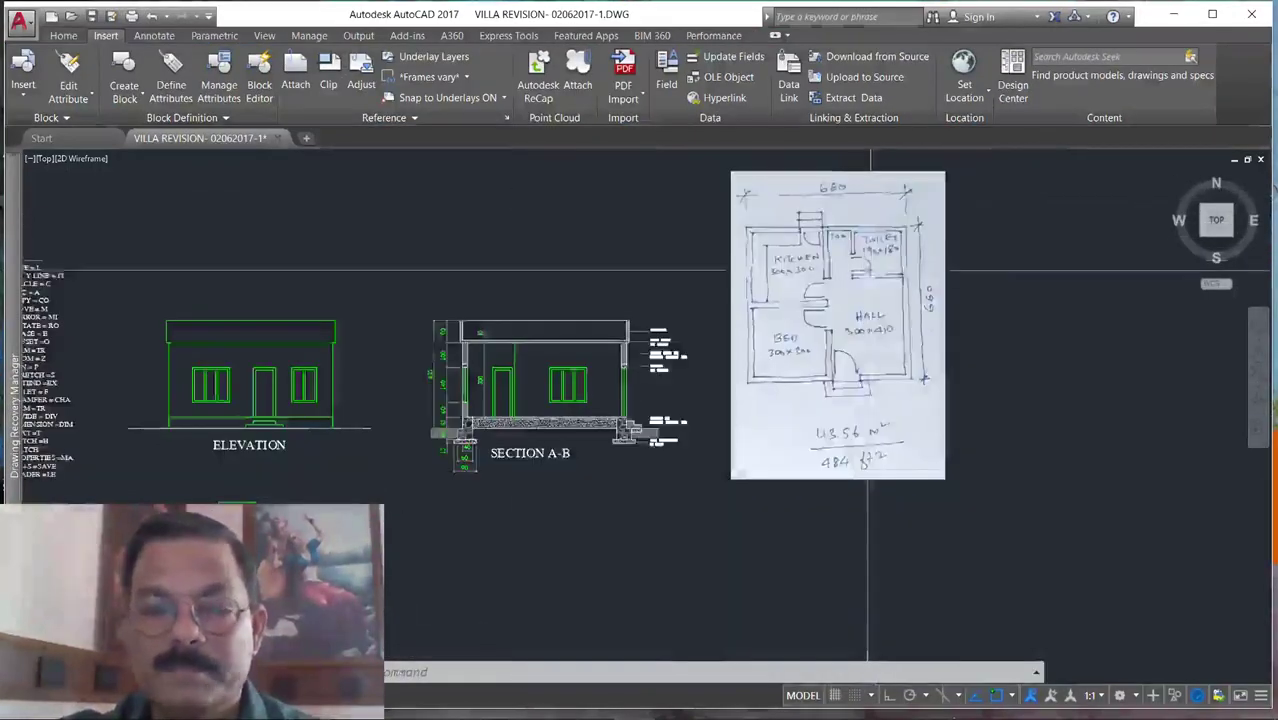
scroll(513, 350, down, 2)
scroll(300, 530, up, 4)
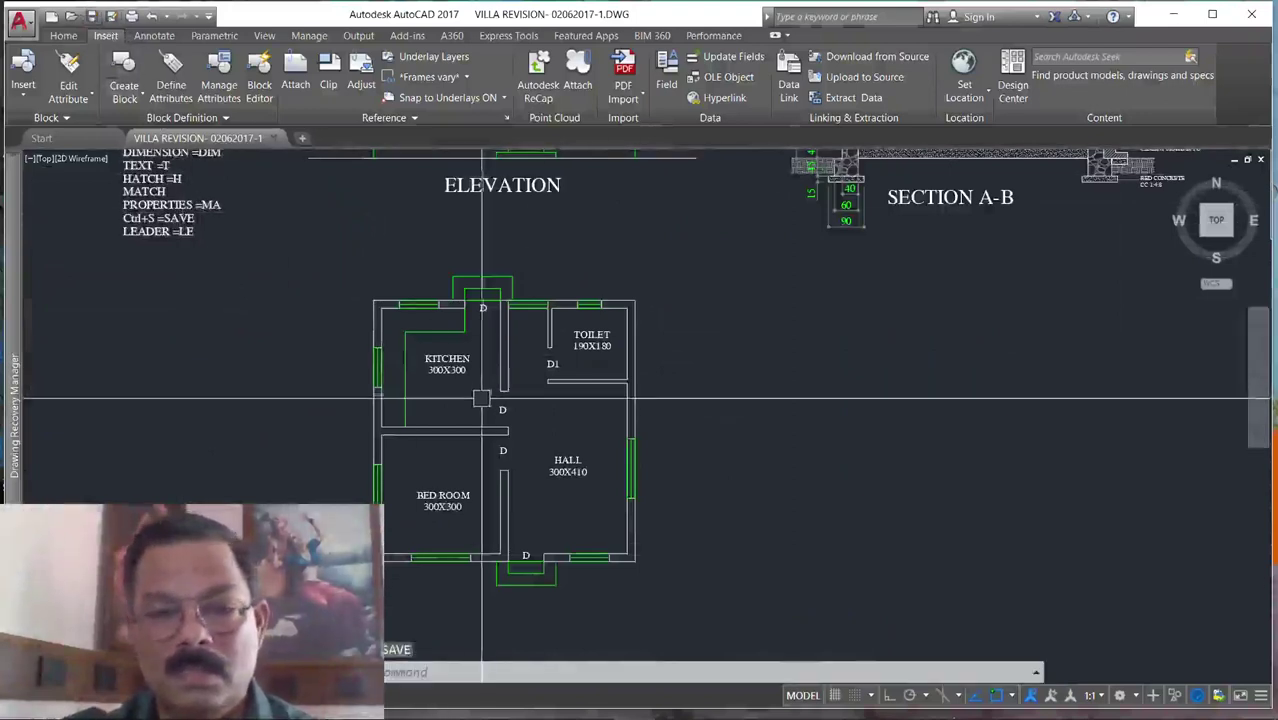
scroll(428, 406, down, 2)
scroll(408, 410, up, 2)
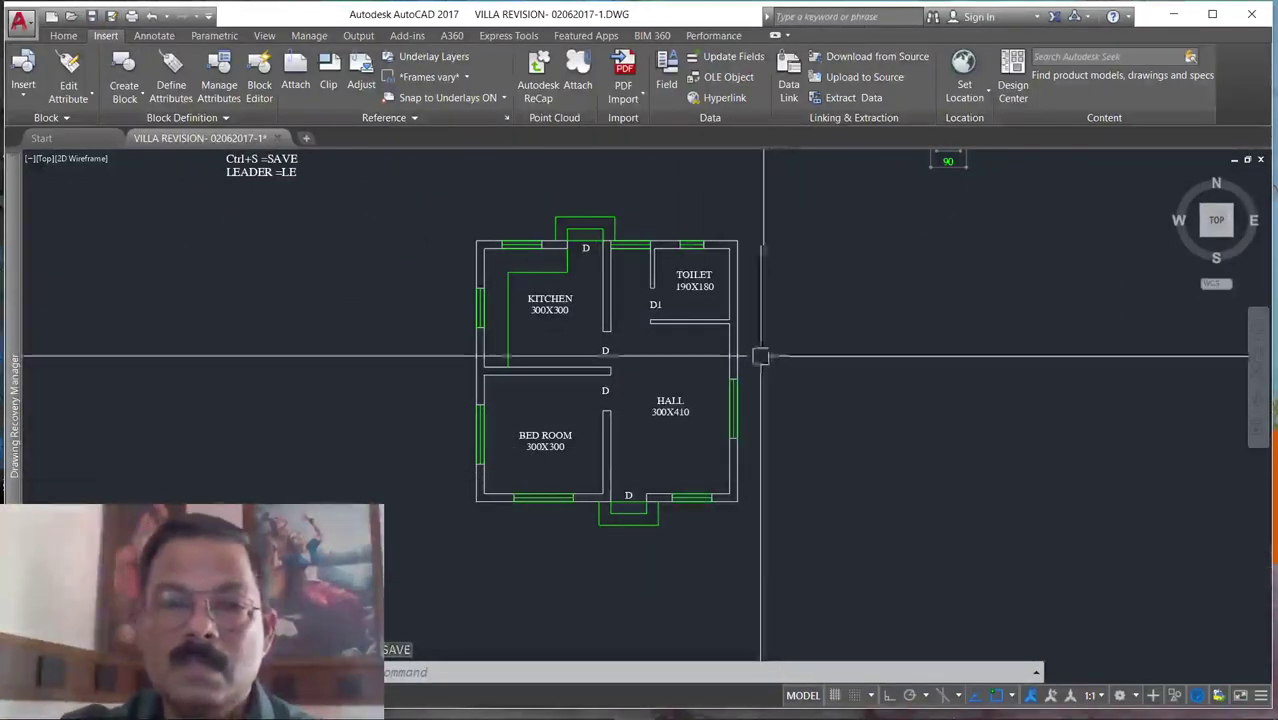
scroll(673, 205, up, 8)
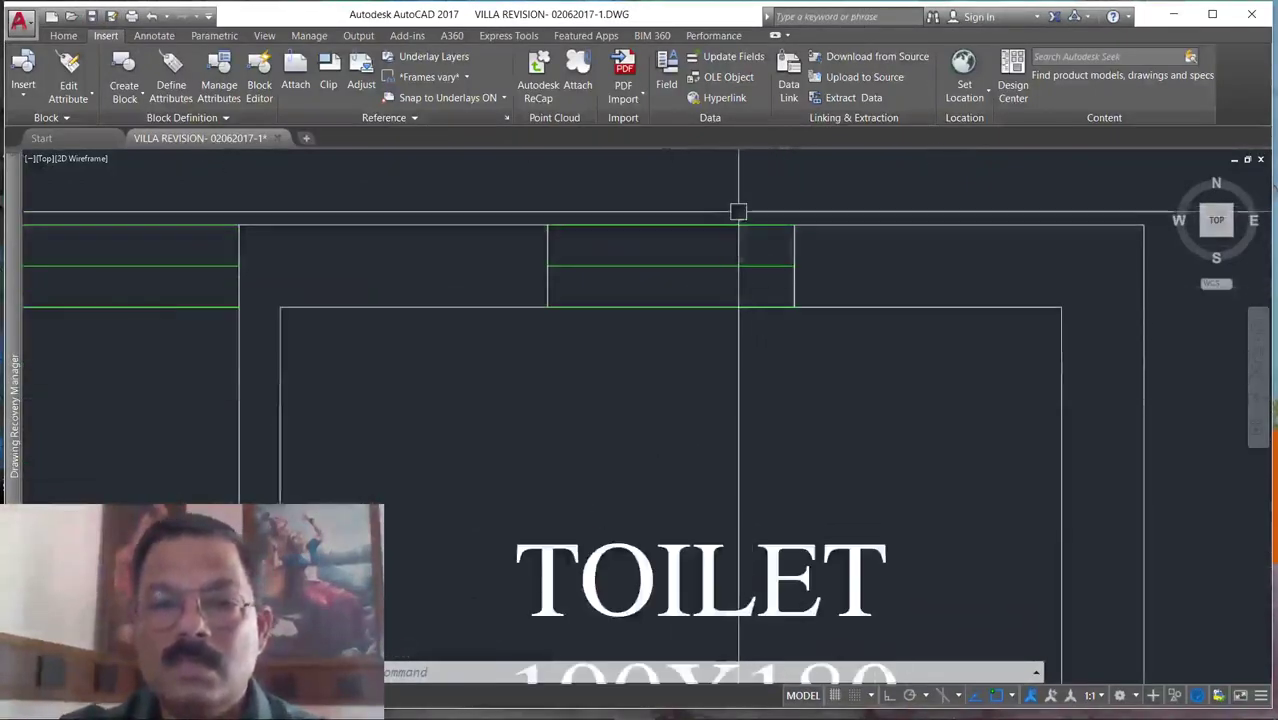
Select the three window lines in the toilet's top wall, then clear the selection.
click(545, 222)
click(517, 205)
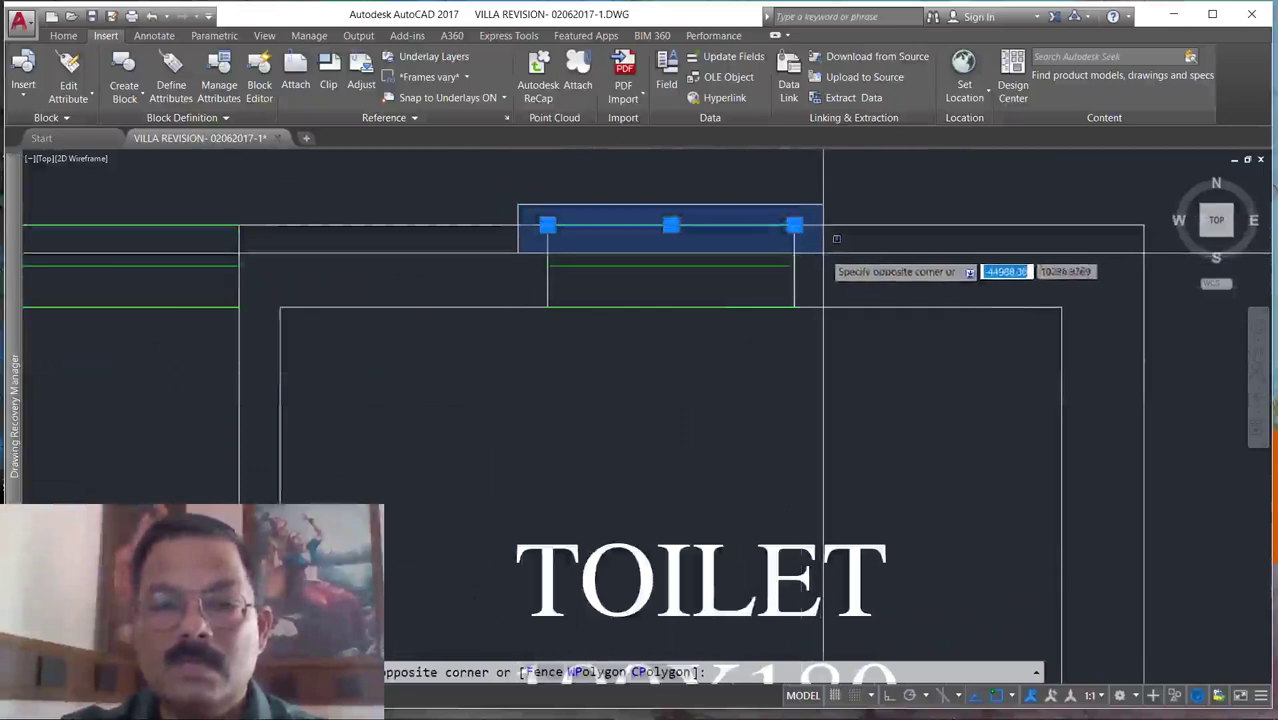
click(803, 280)
click(491, 280)
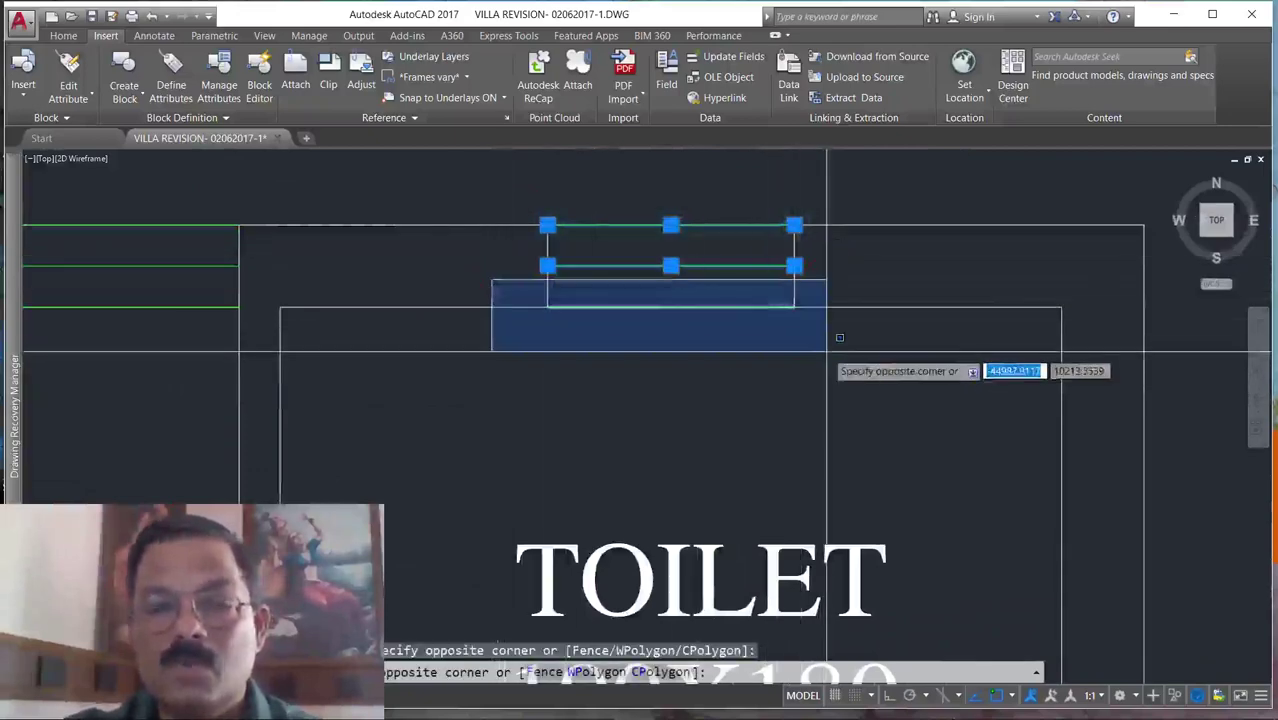
click(826, 351)
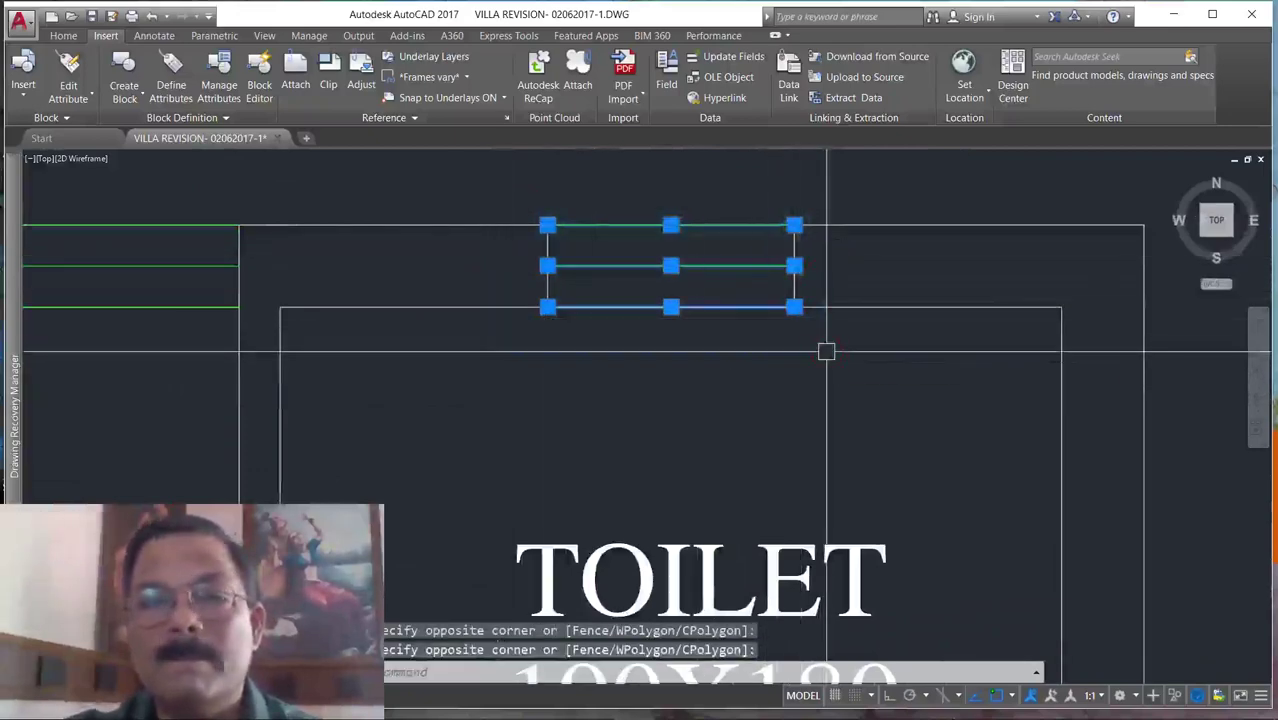
key(Escape)
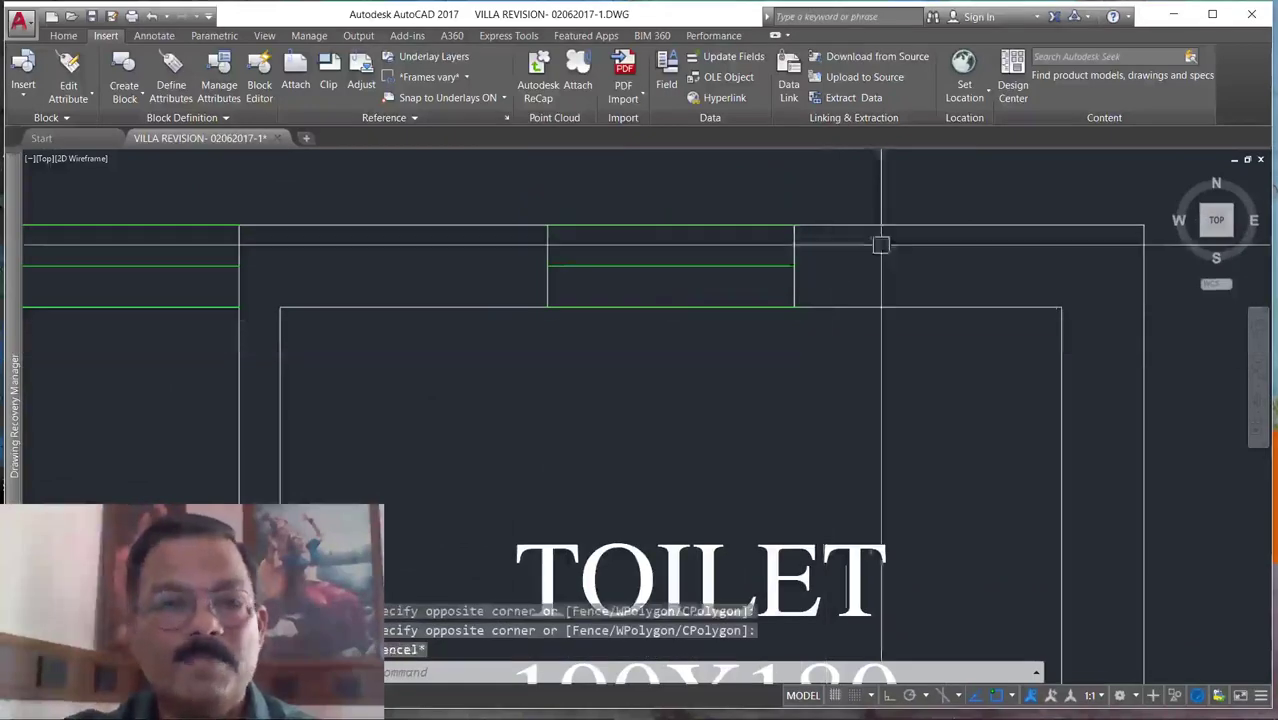
scroll(881, 242, down, 2)
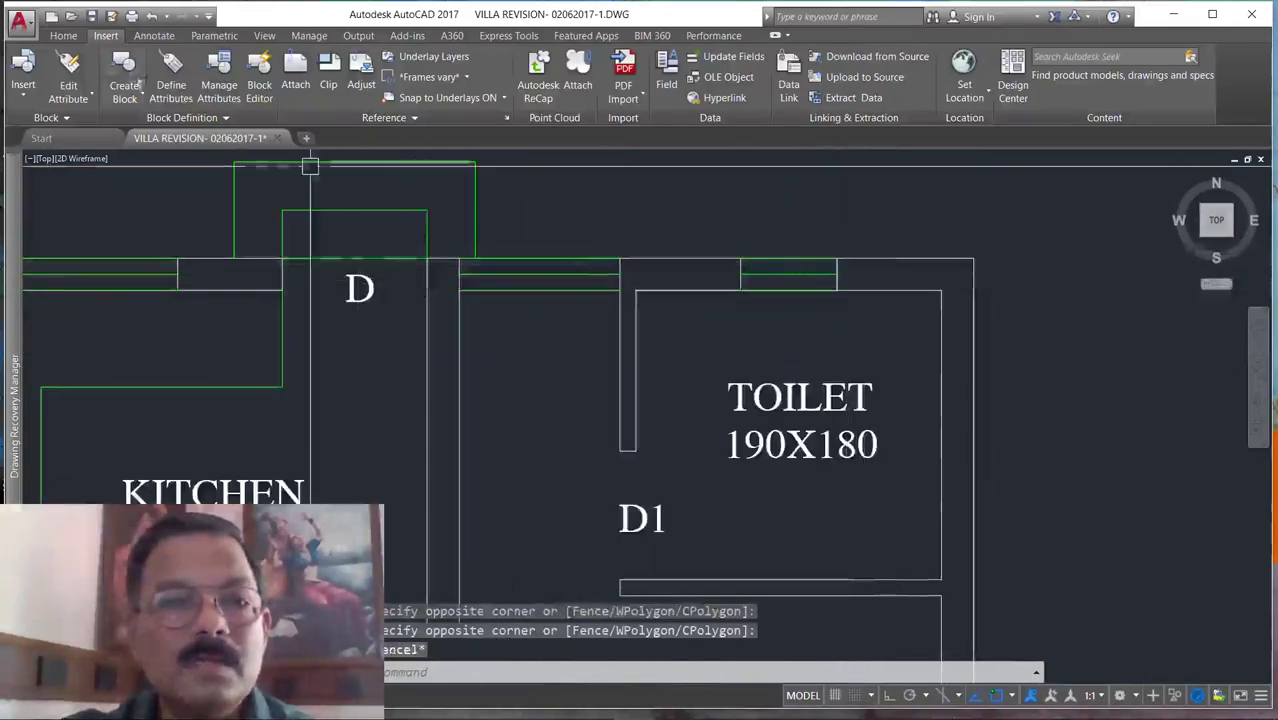
Set the toilet window lines to the DASHED2 linetype in the Properties panel.
click(63, 35)
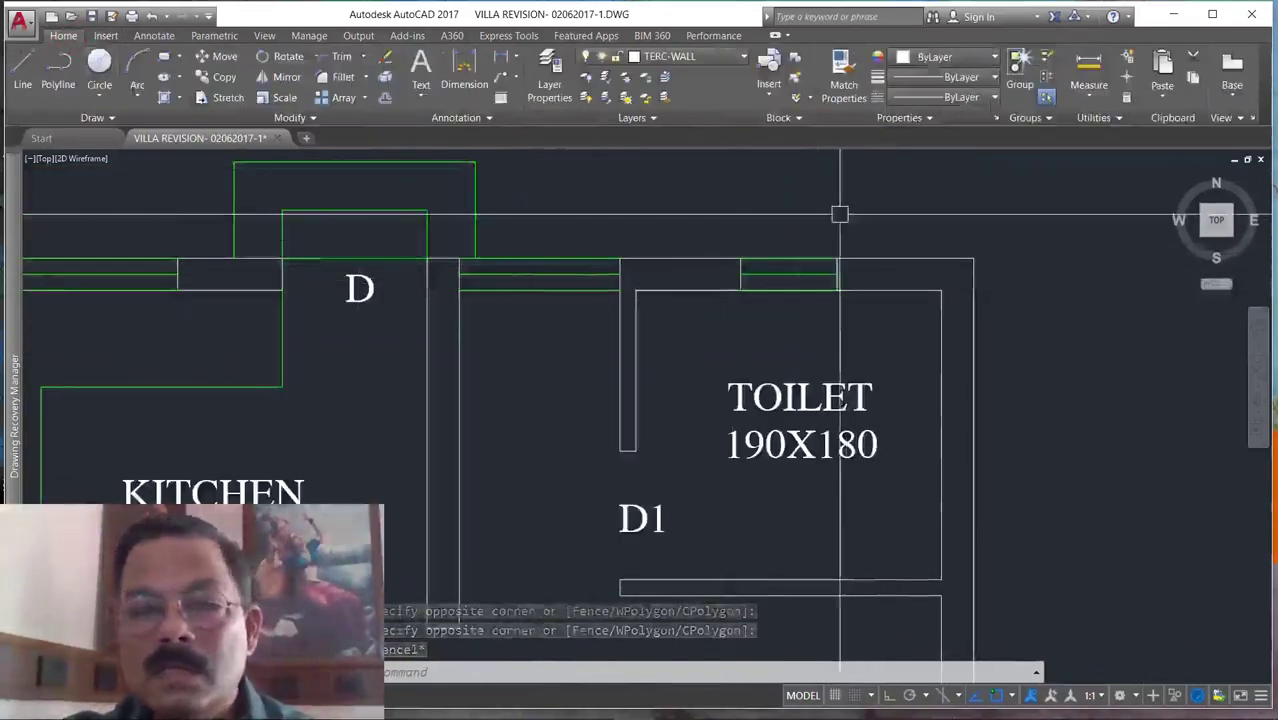
scroll(795, 222, up, 2)
scroll(780, 246, up, 2)
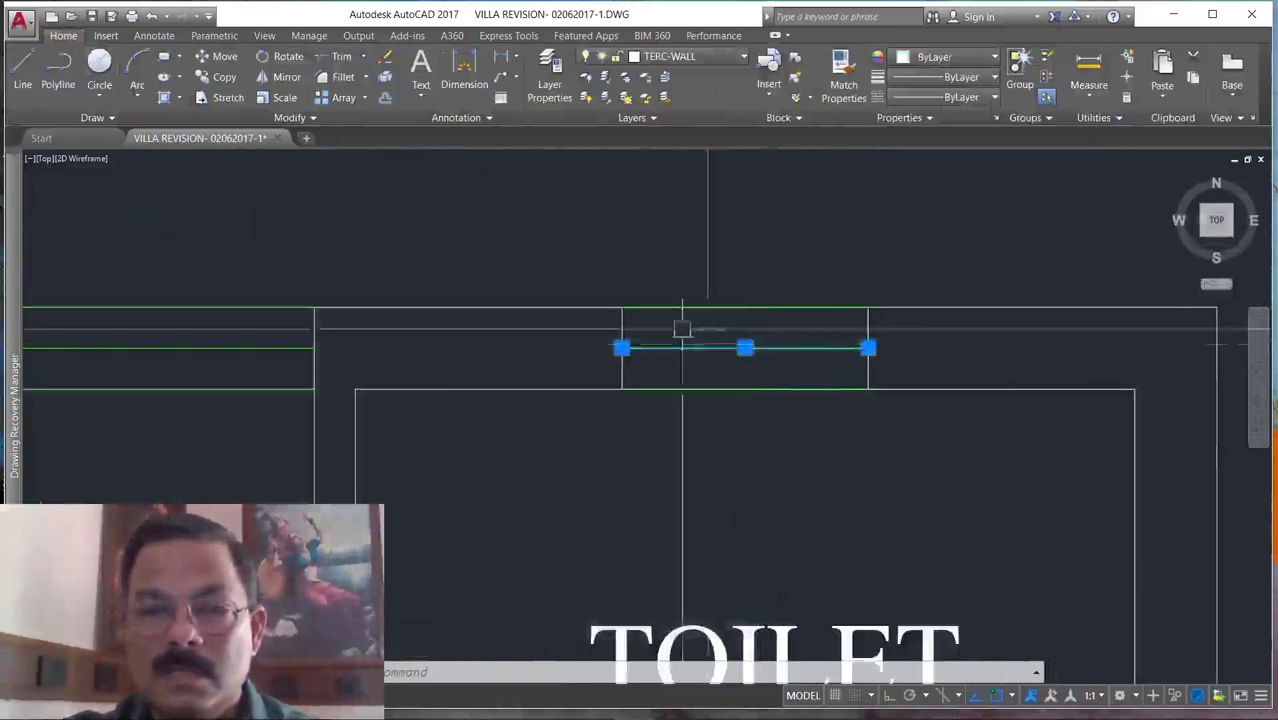
click(585, 285)
click(884, 330)
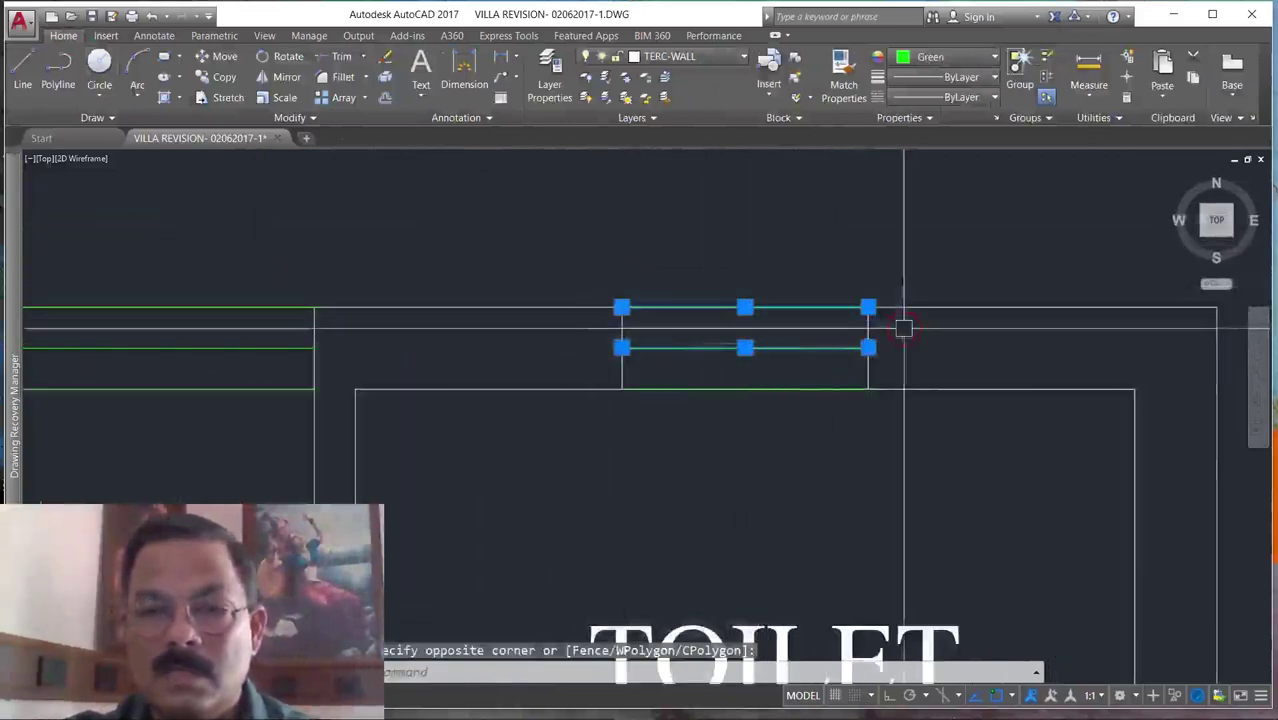
click(566, 375)
click(919, 428)
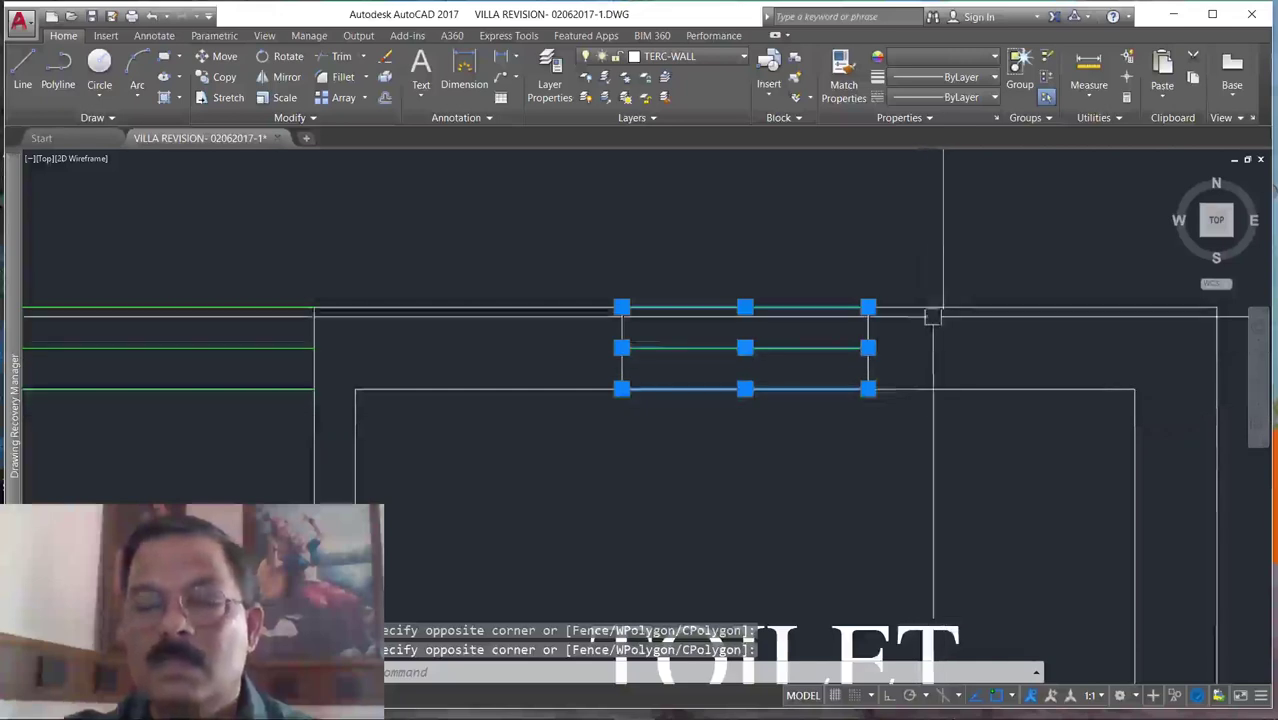
click(995, 97)
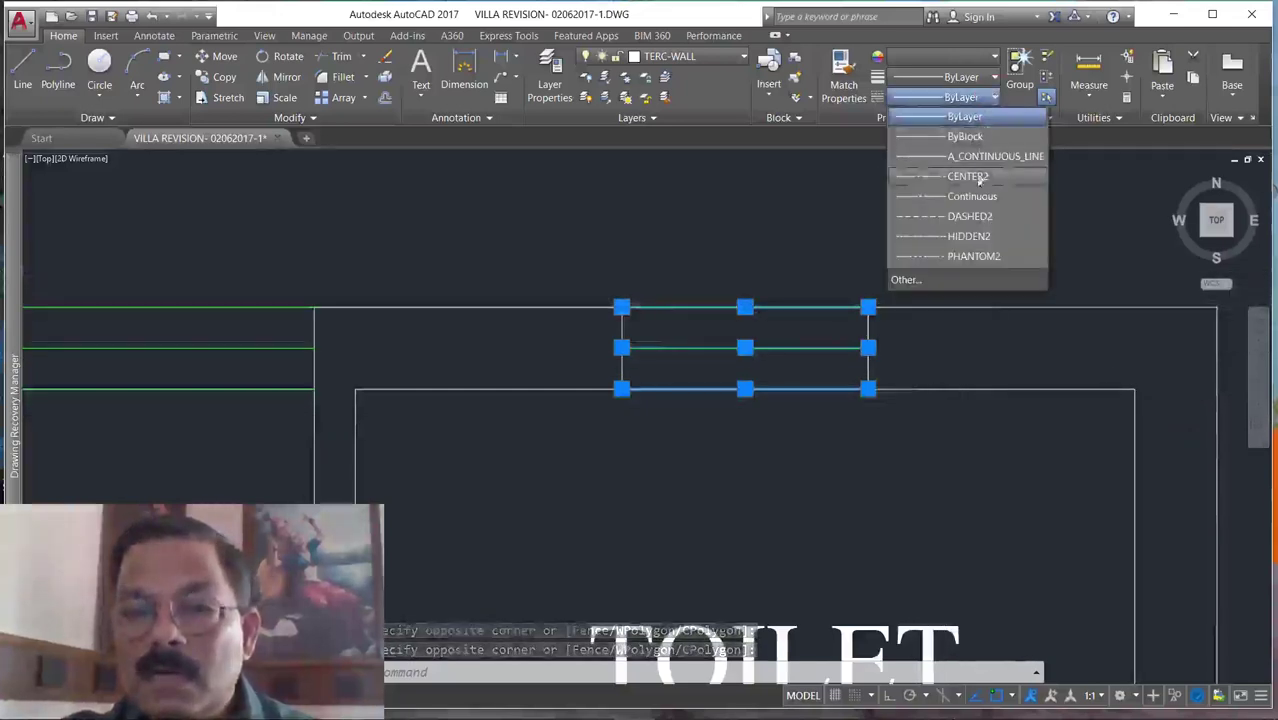
click(977, 217)
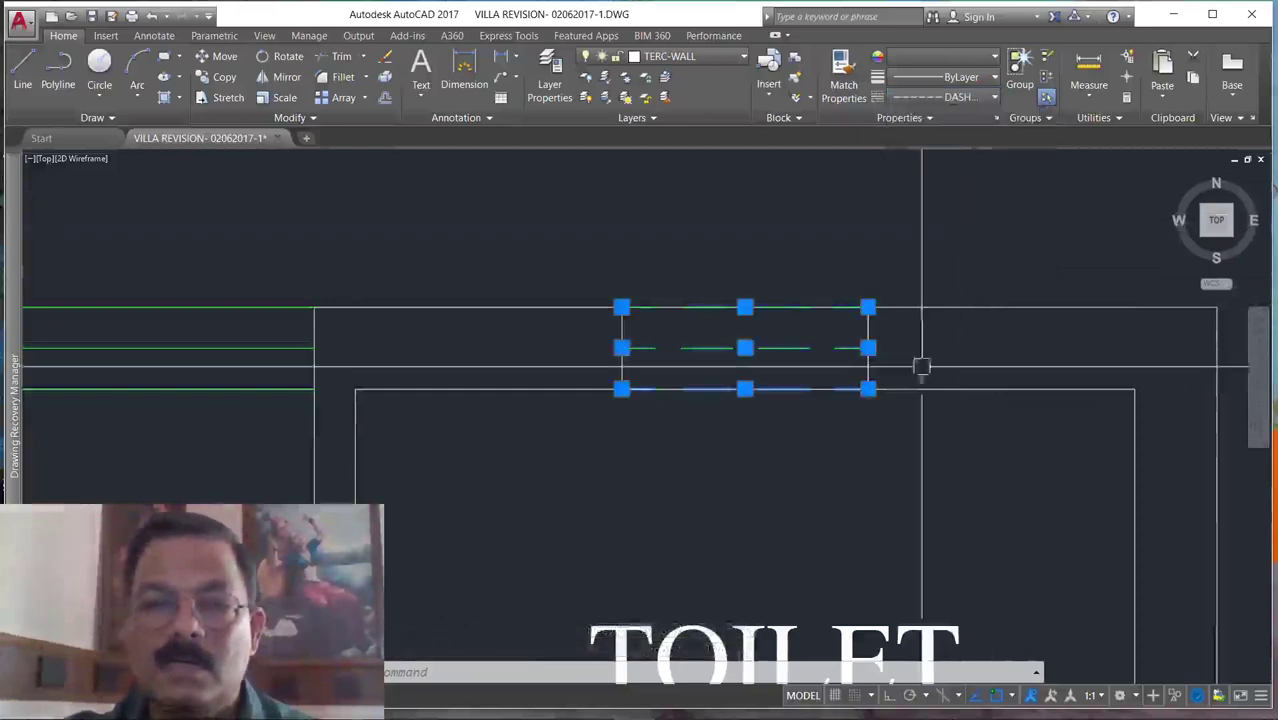
key(Escape)
scroll(876, 277, down, 2)
Save the drawing.
scroll(876, 277, down, 2)
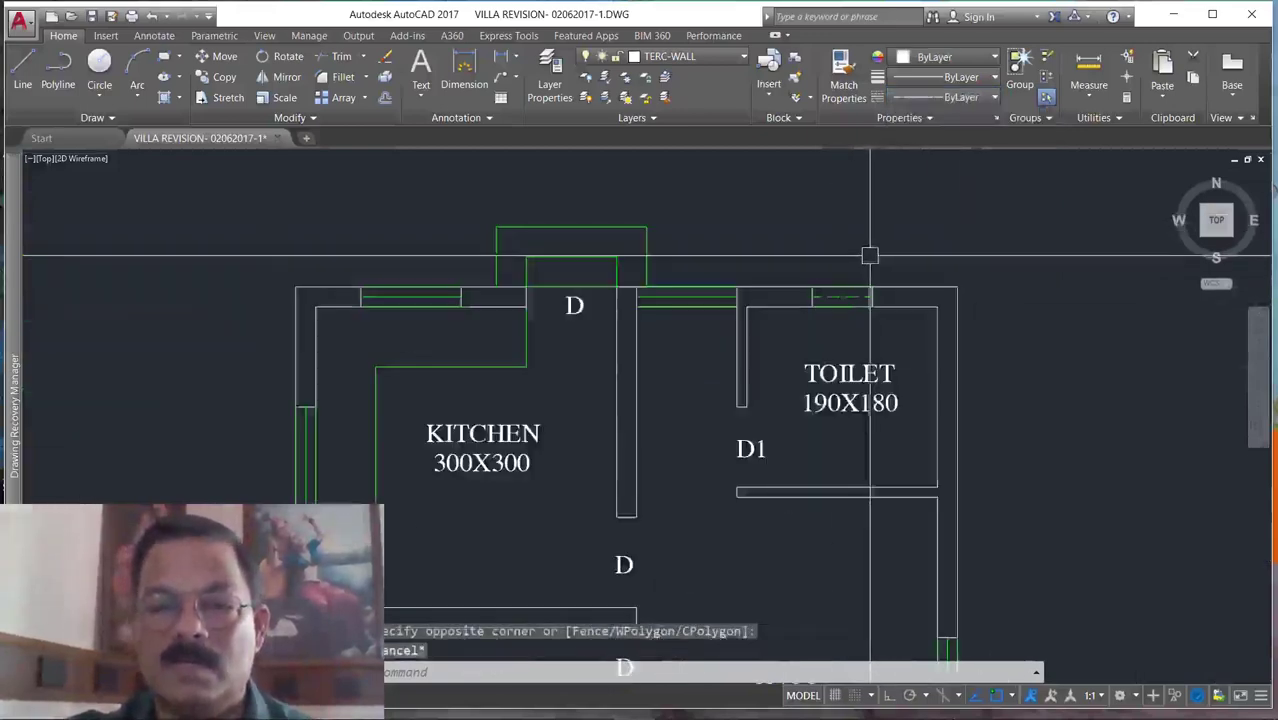
scroll(750, 425, down, 3)
scroll(747, 462, up, 3)
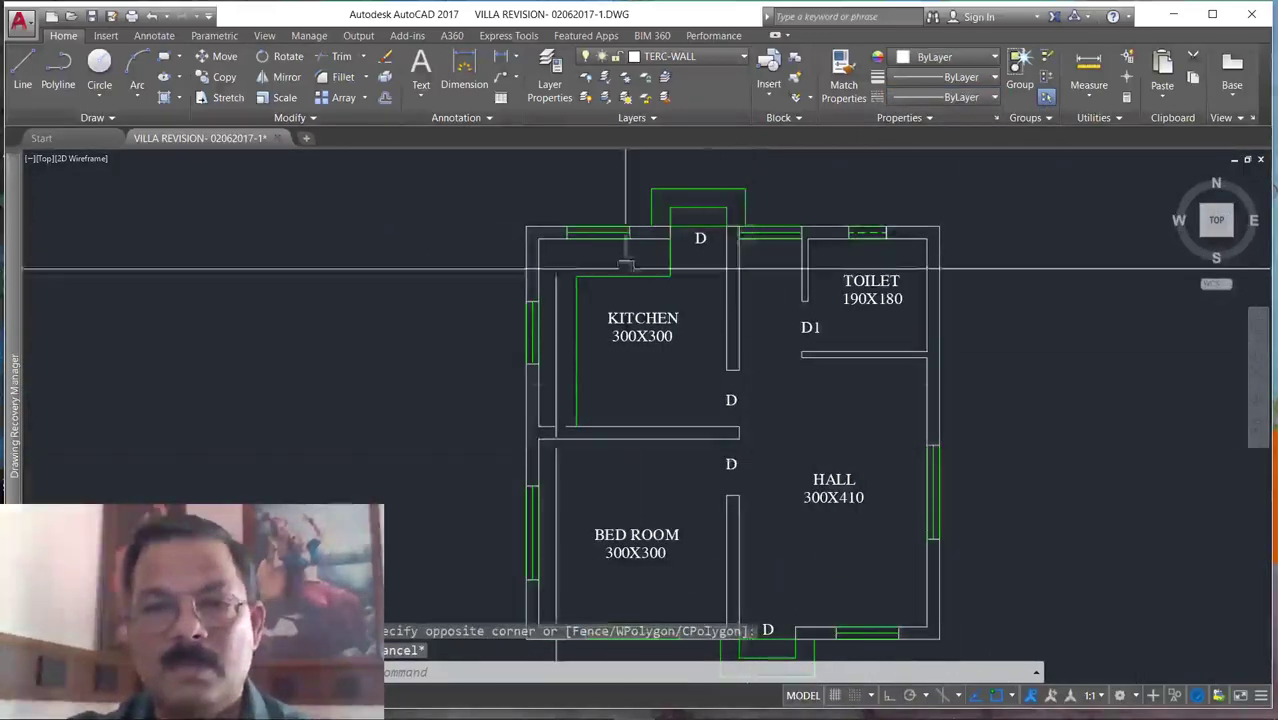
click(91, 17)
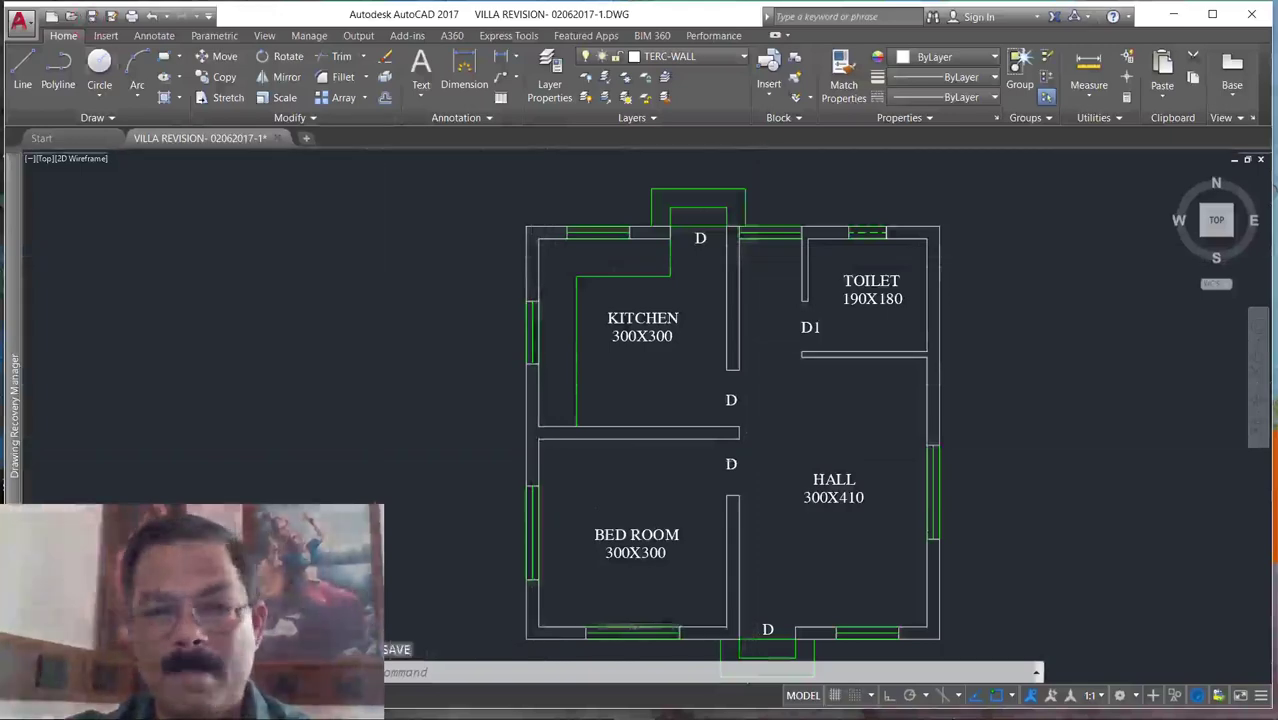
Move the SECTION A-B title slightly to the right.
scroll(487, 340, down, 5)
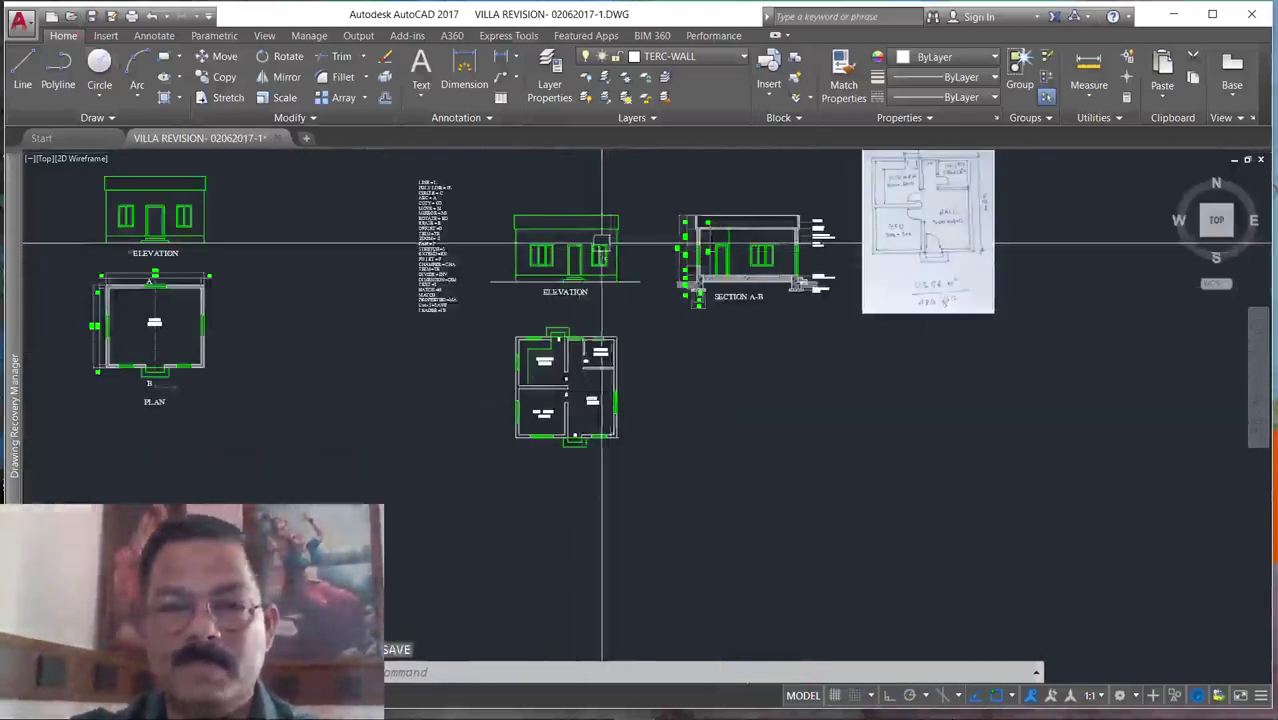
scroll(660, 380, up, 2)
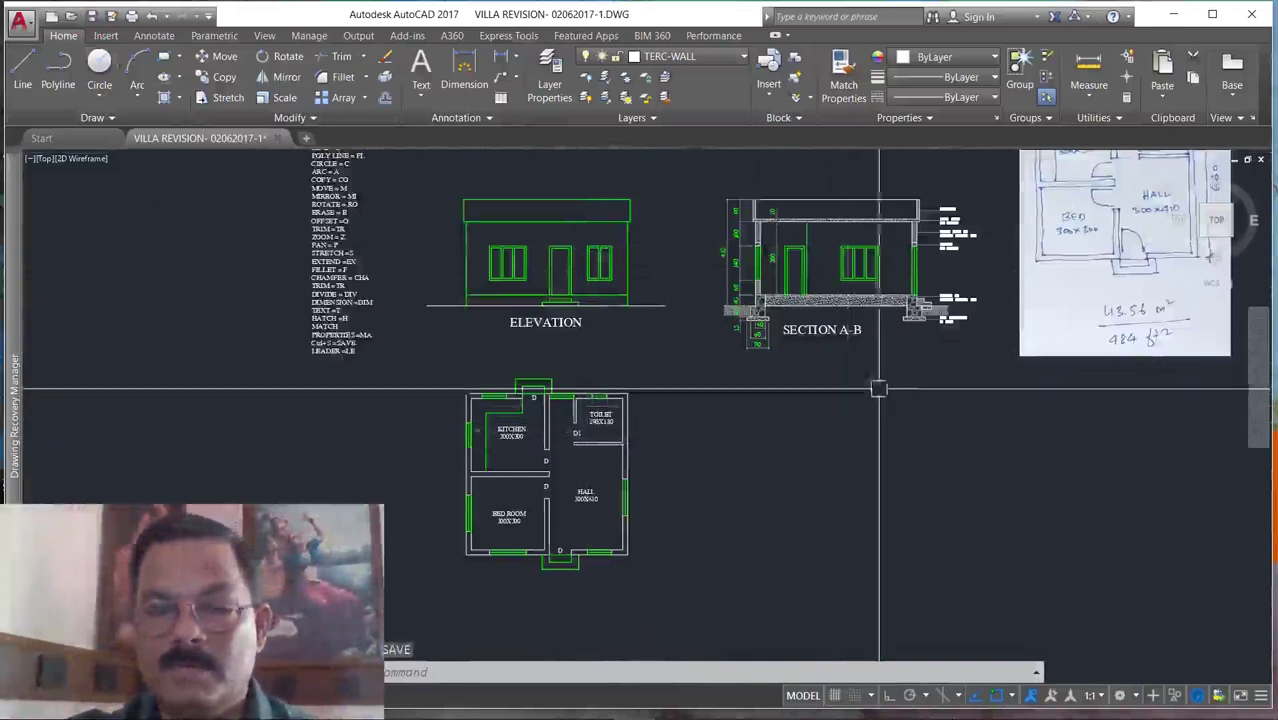
scroll(915, 370, up, 4)
key(Return)
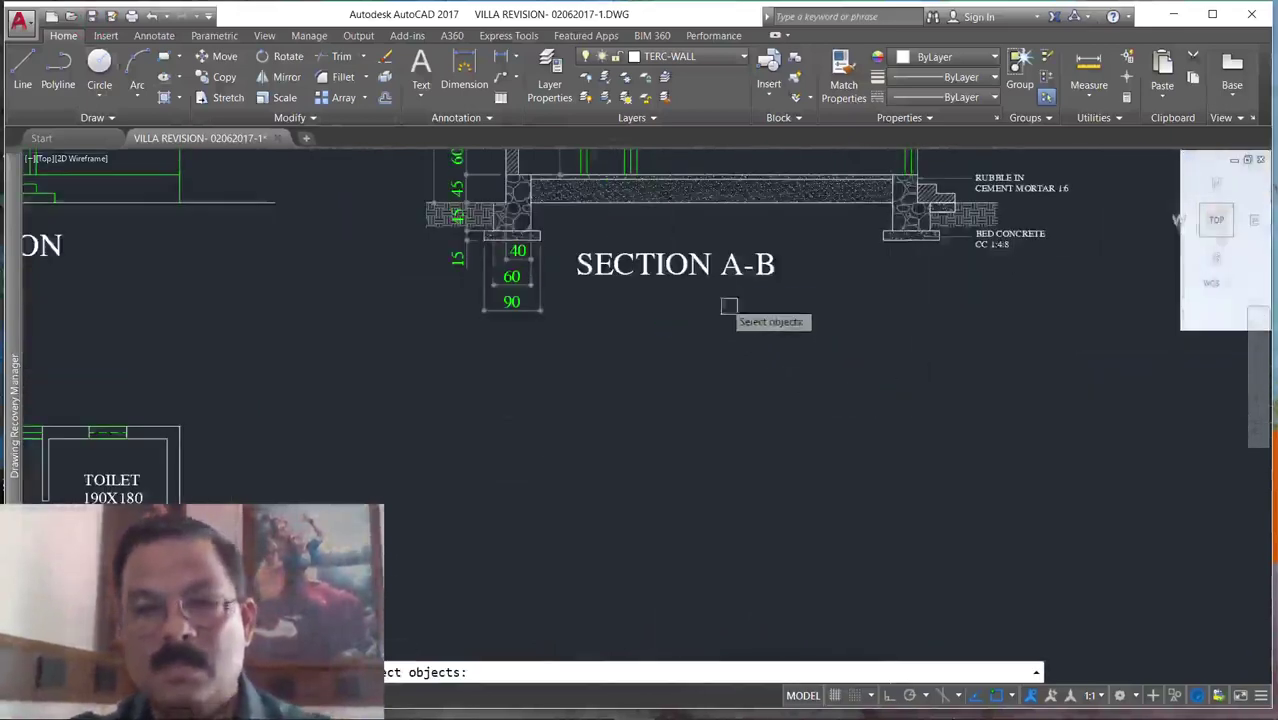
click(724, 270)
key(Return)
click(677, 362)
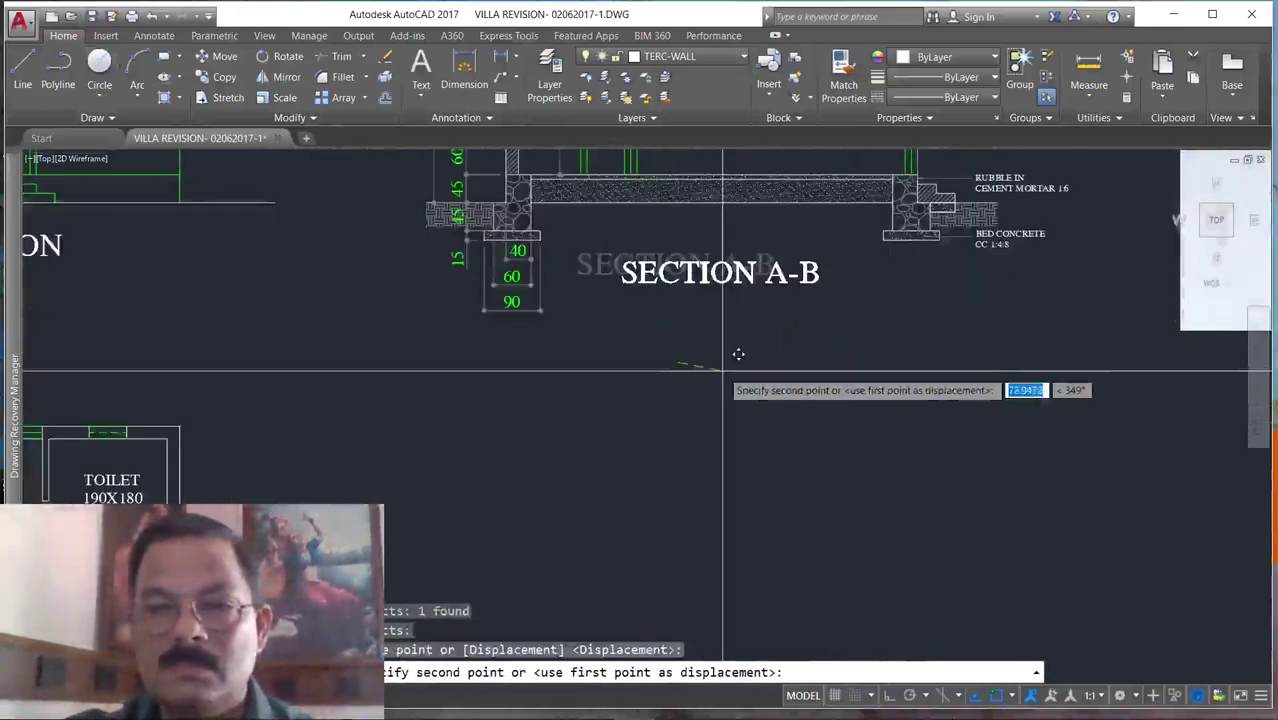
click(727, 358)
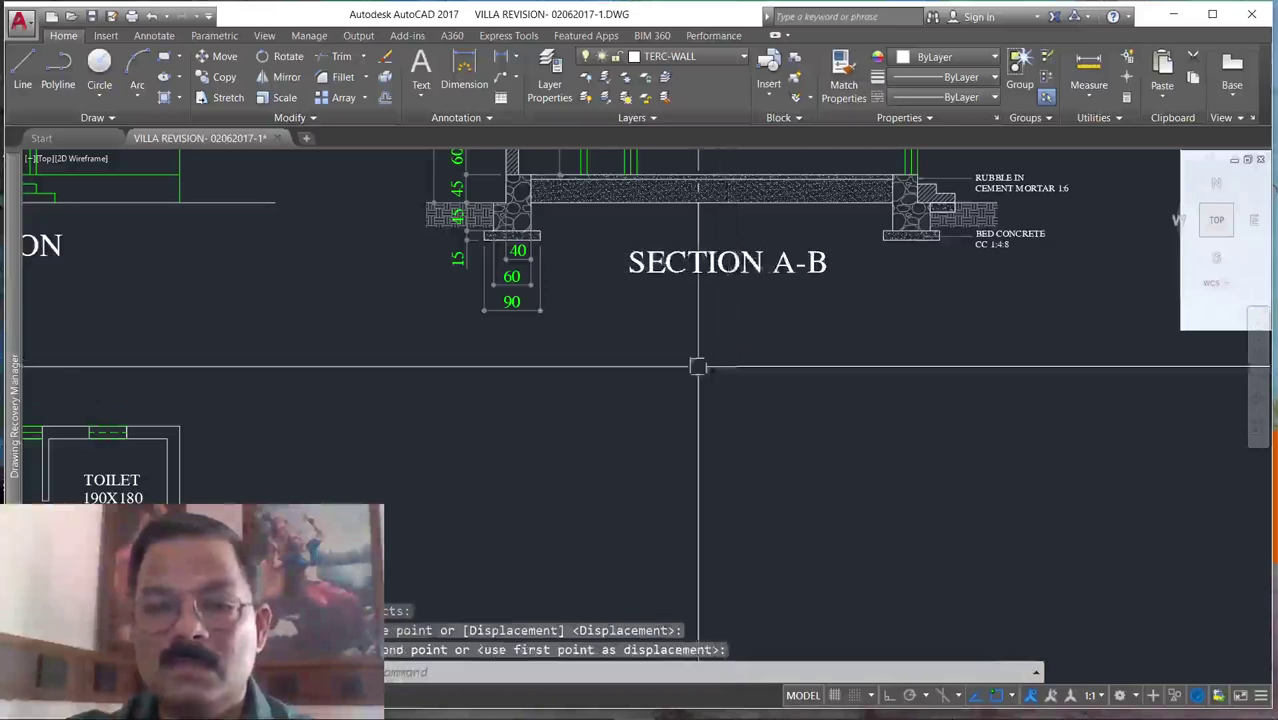
scroll(765, 300, down, 5)
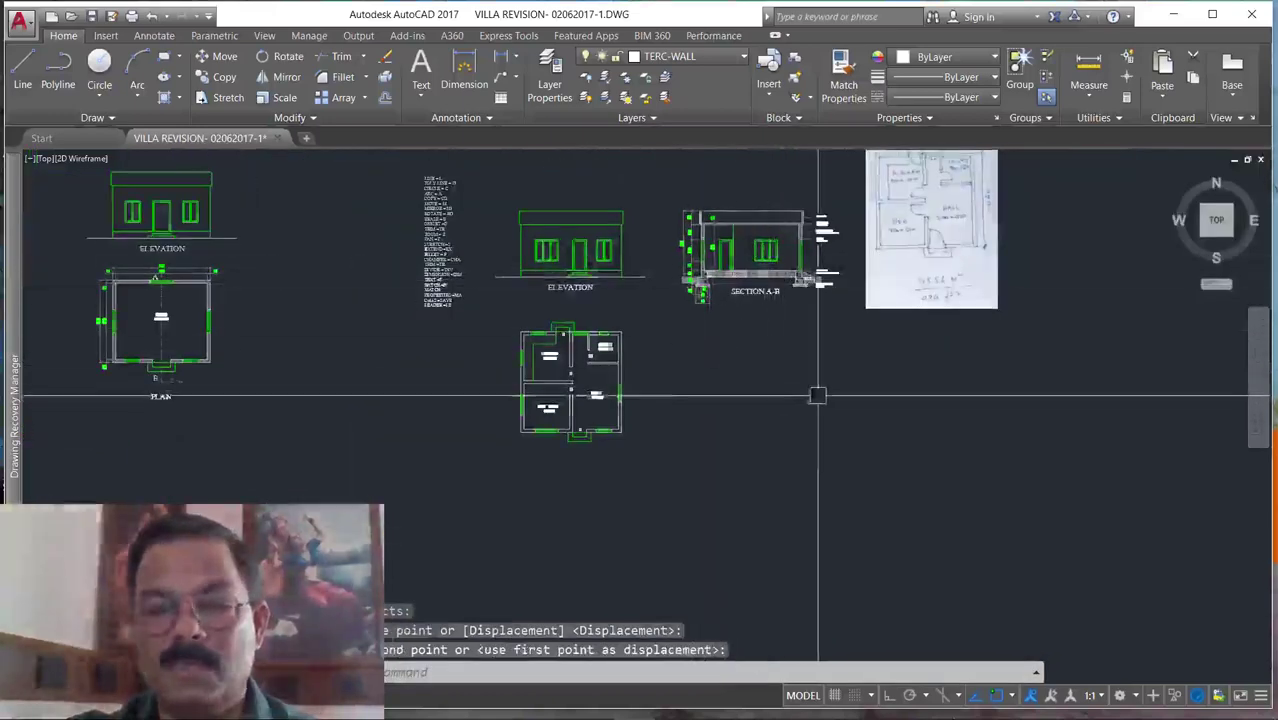
scroll(816, 388, down, 4)
scroll(811, 388, up, 4)
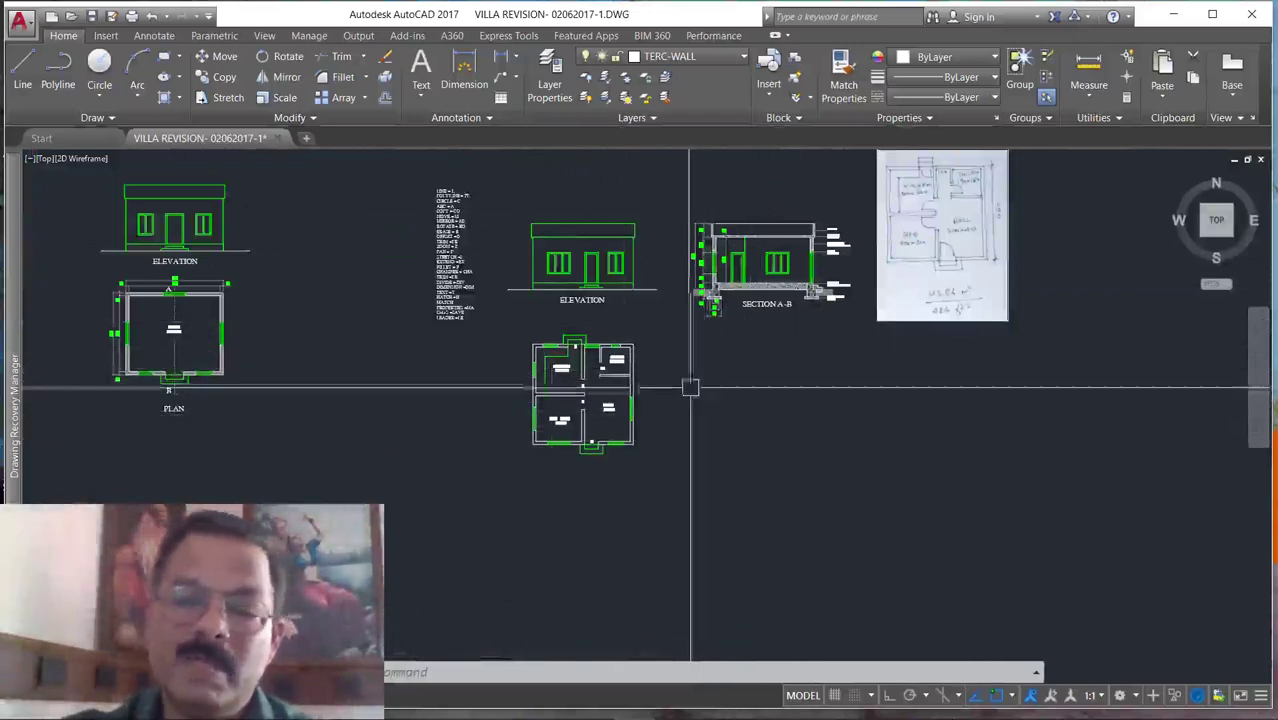
scroll(716, 370, up, 2)
scroll(636, 401, down, 2)
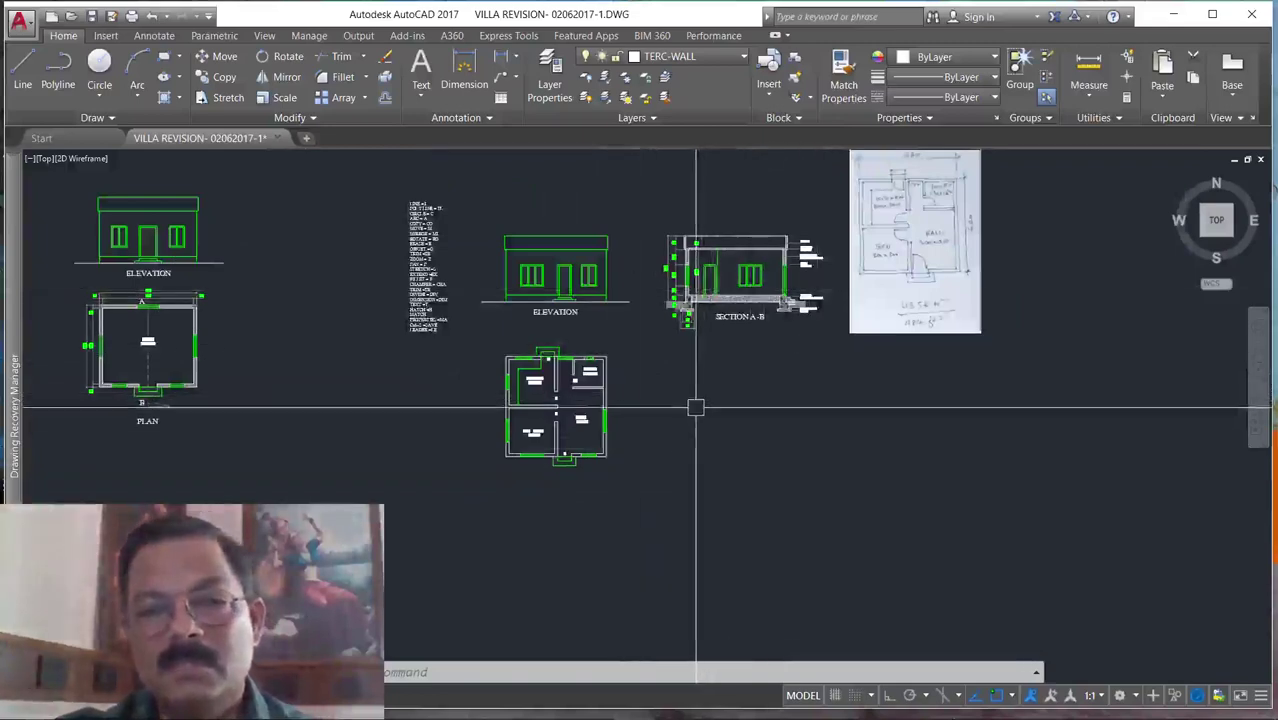
scroll(712, 260, down, 2)
scroll(756, 262, up, 2)
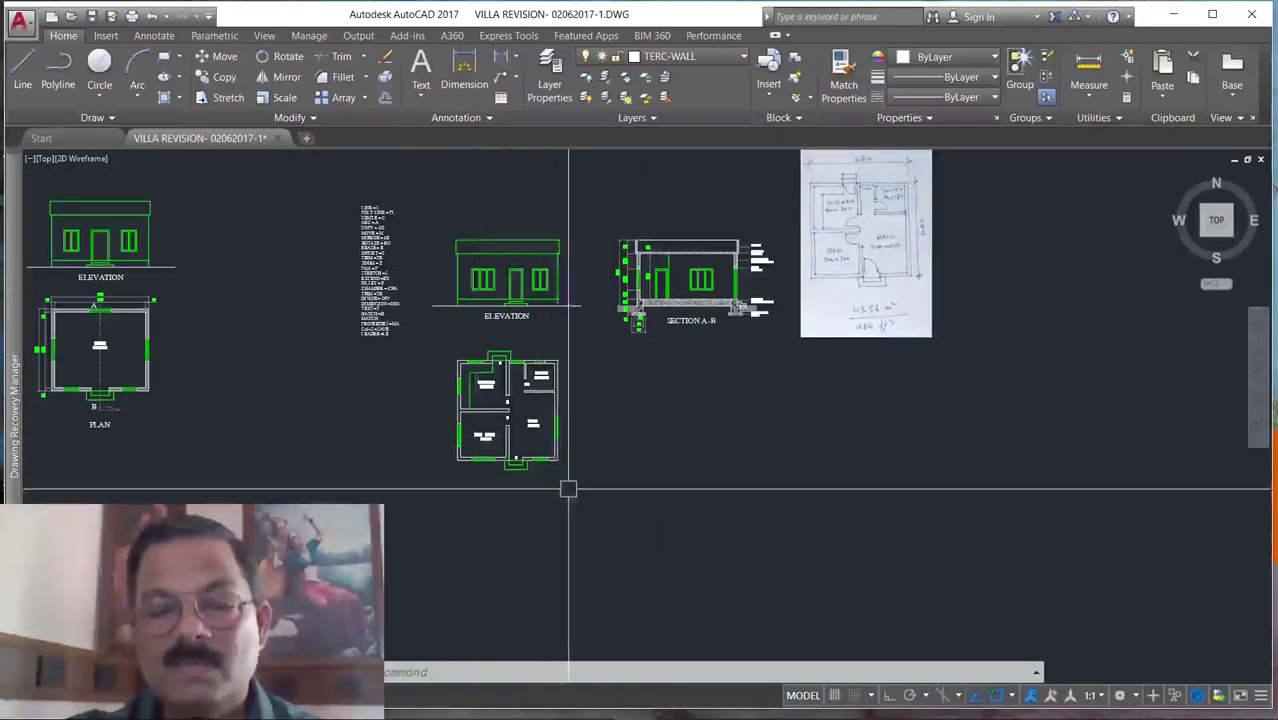
scroll(680, 466, down, 2)
scroll(683, 419, up, 5)
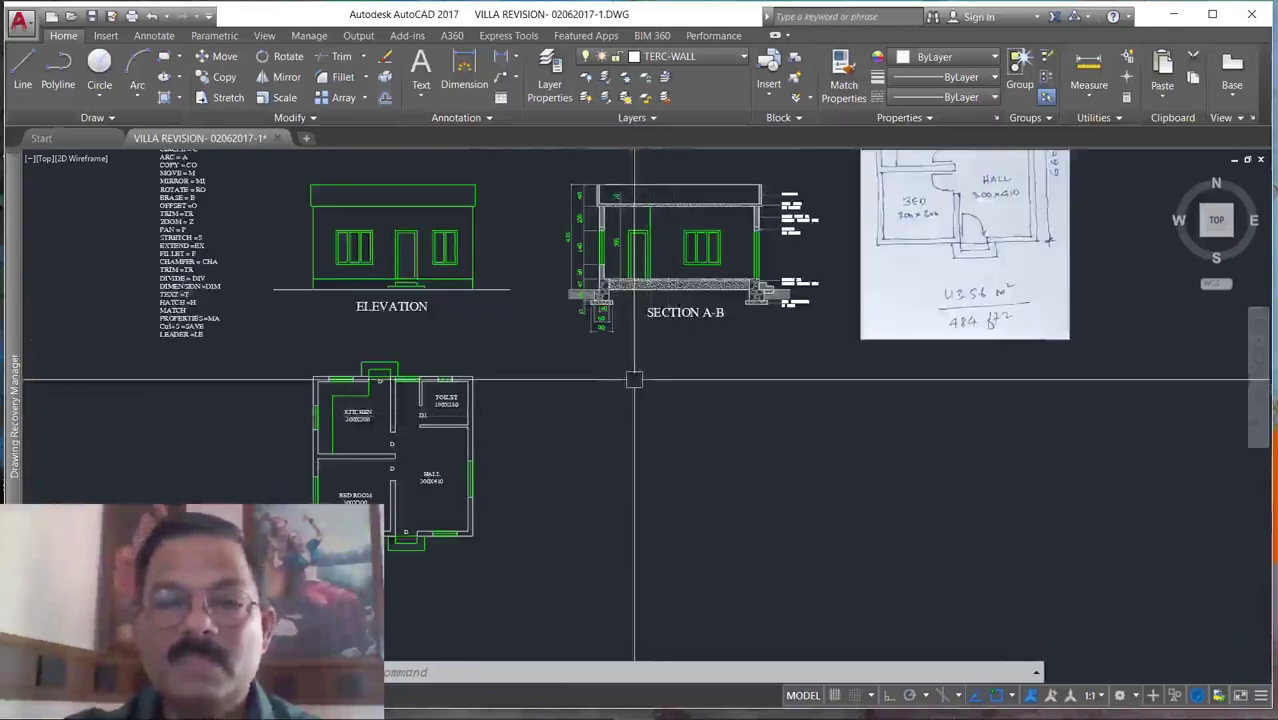
scroll(612, 420, down, 2)
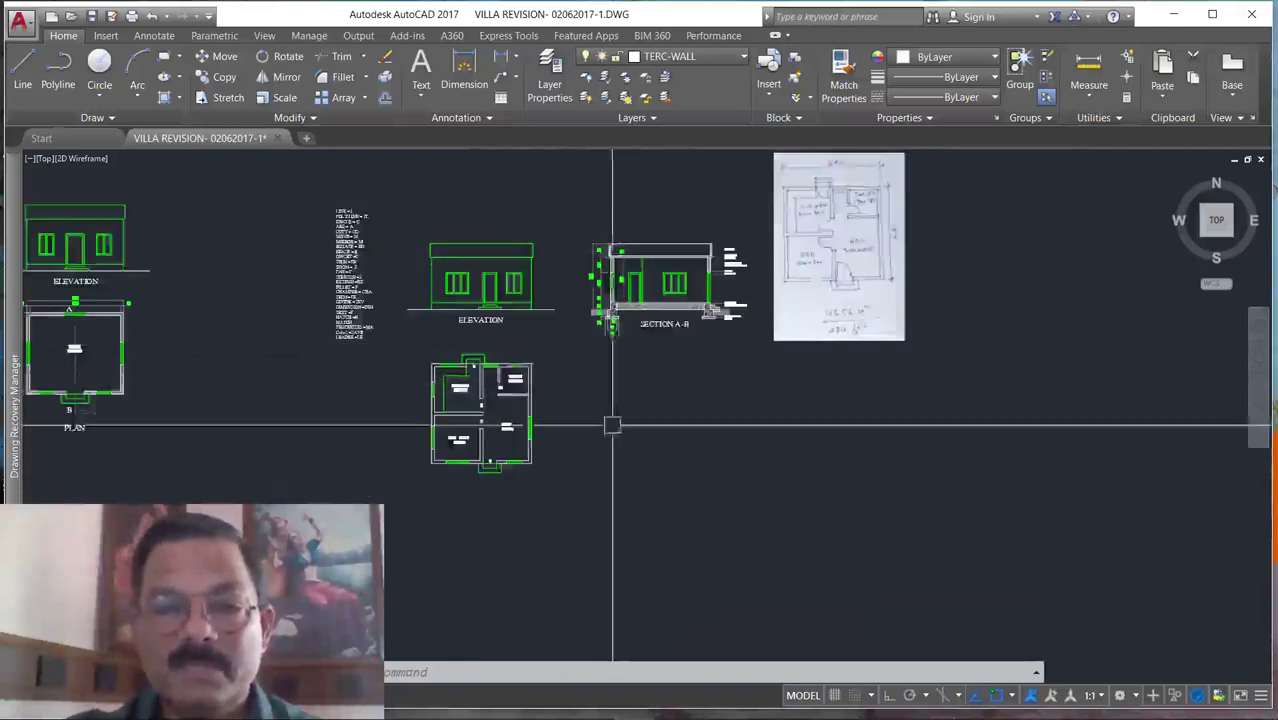
scroll(624, 434, up, 2)
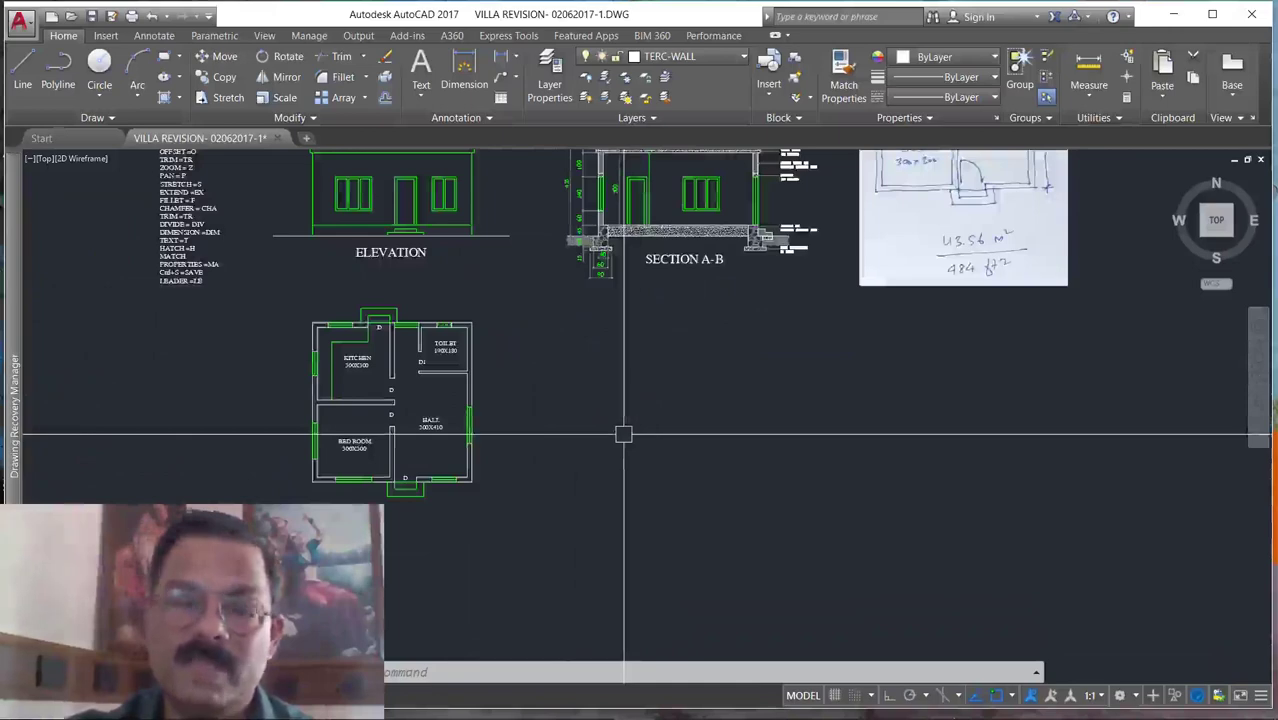
scroll(612, 429, down, 2)
scroll(606, 427, up, 2)
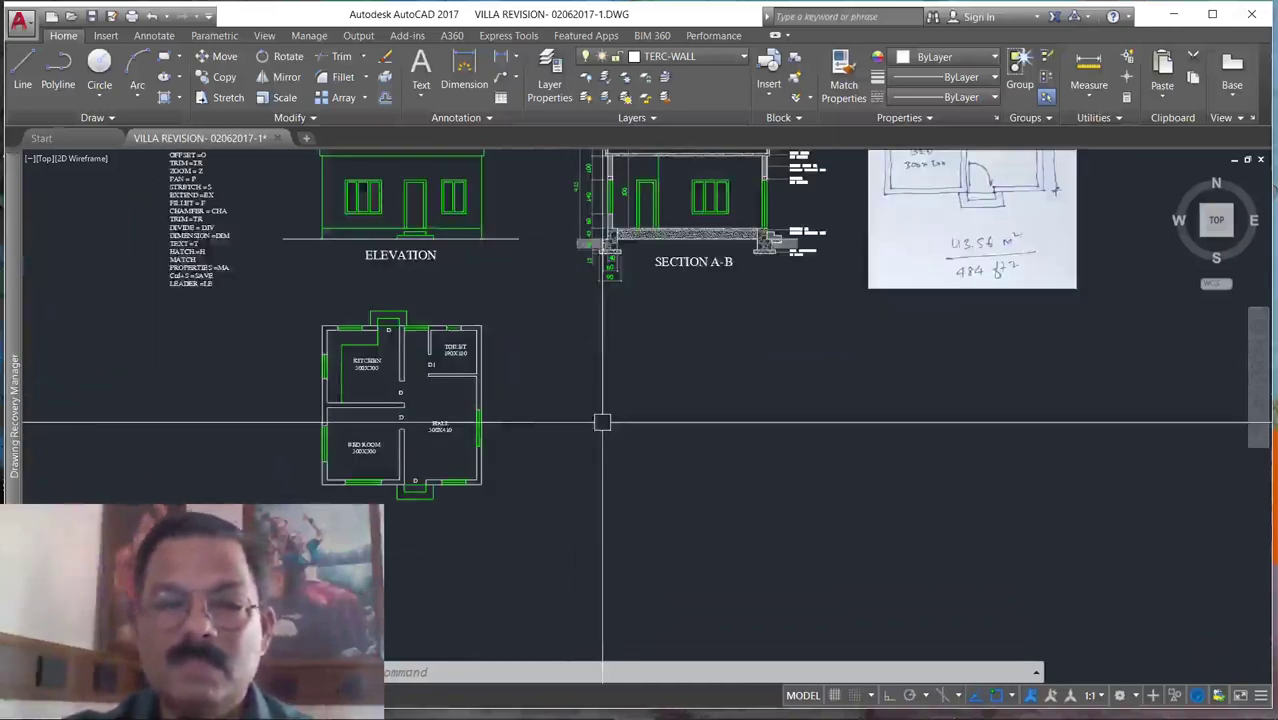
scroll(699, 402, down, 2)
scroll(699, 400, up, 2)
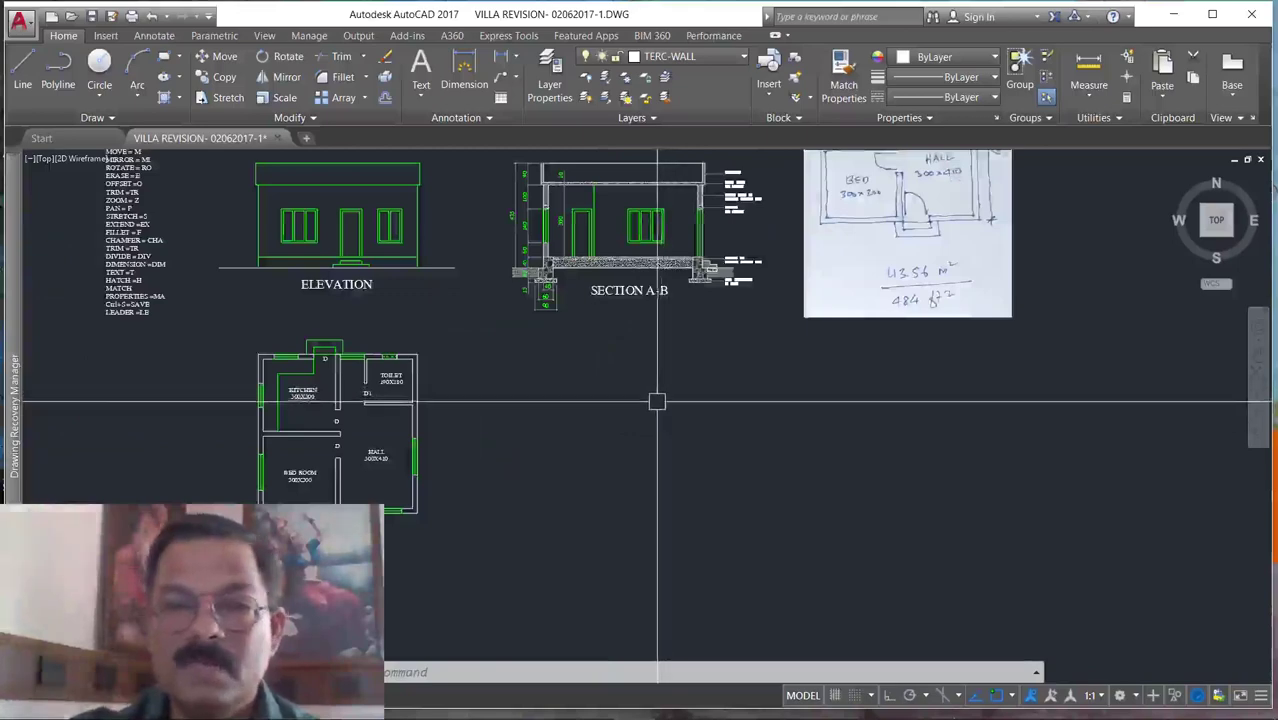
scroll(582, 459, down, 2)
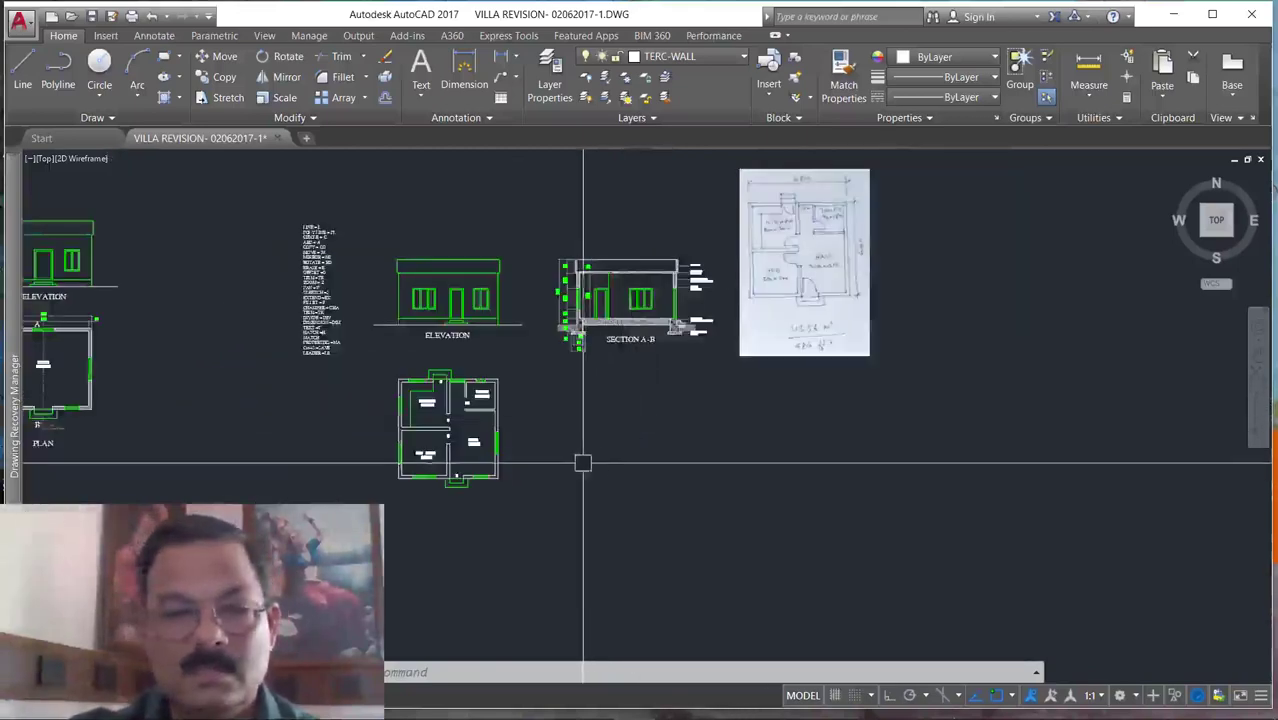
scroll(582, 463, up, 2)
key(Escape)
key(Escape)
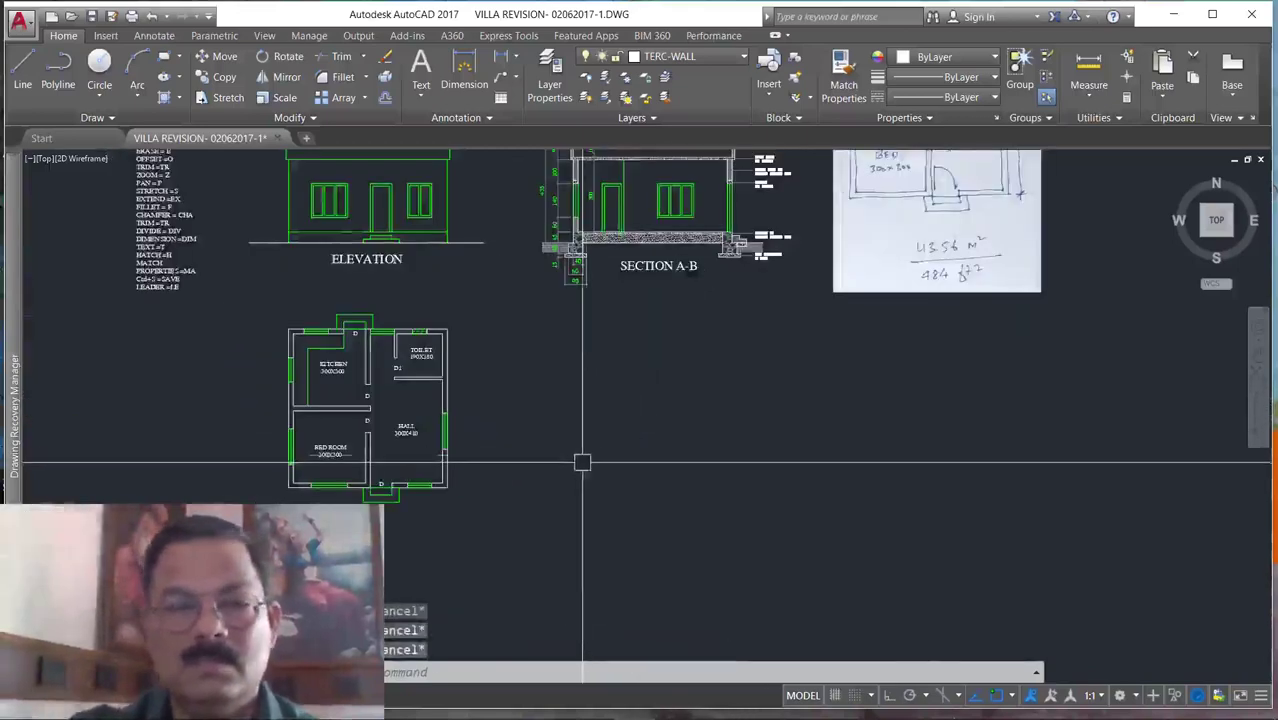
scroll(600, 448, down, 2)
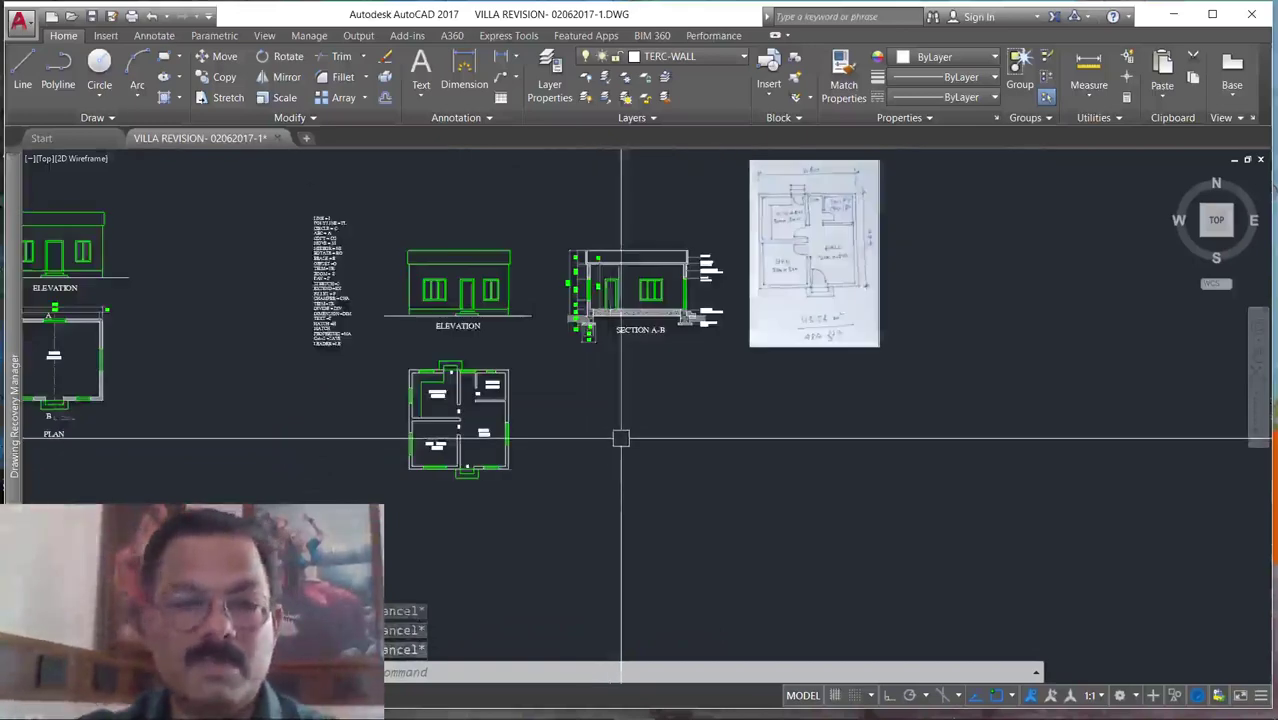
scroll(596, 462, down, 2)
scroll(590, 462, up, 2)
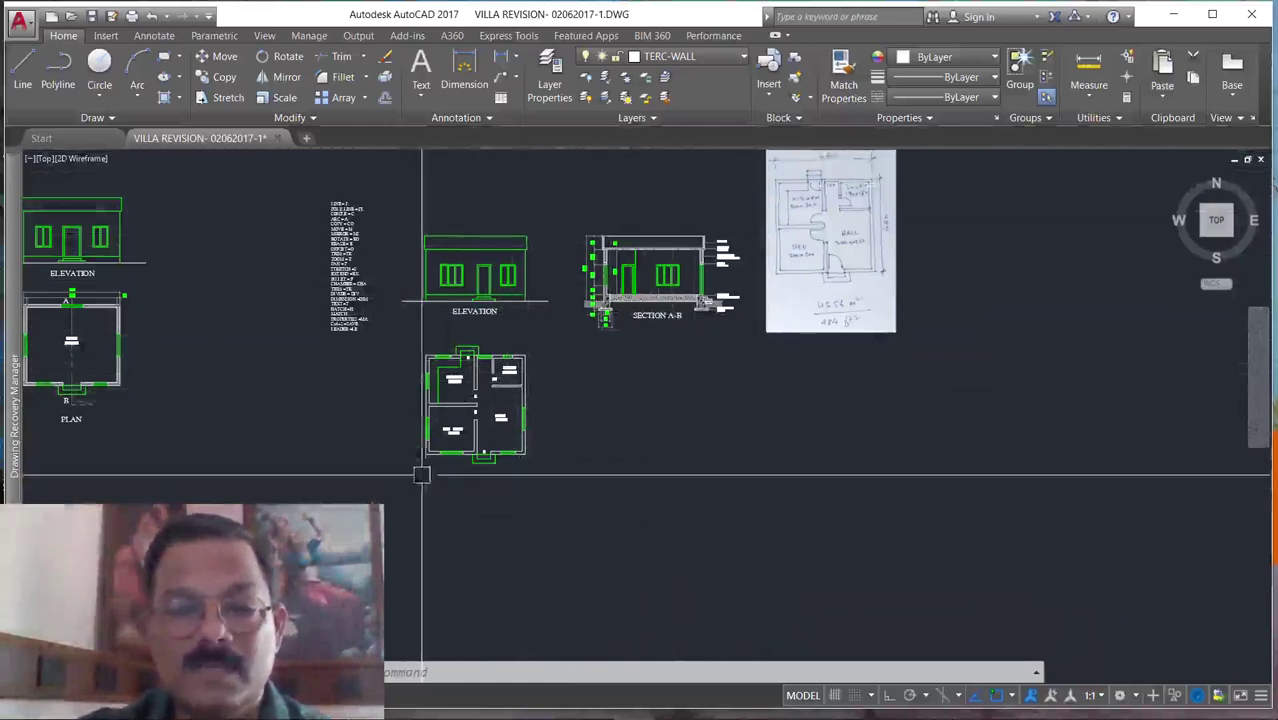
scroll(737, 287, up, 2)
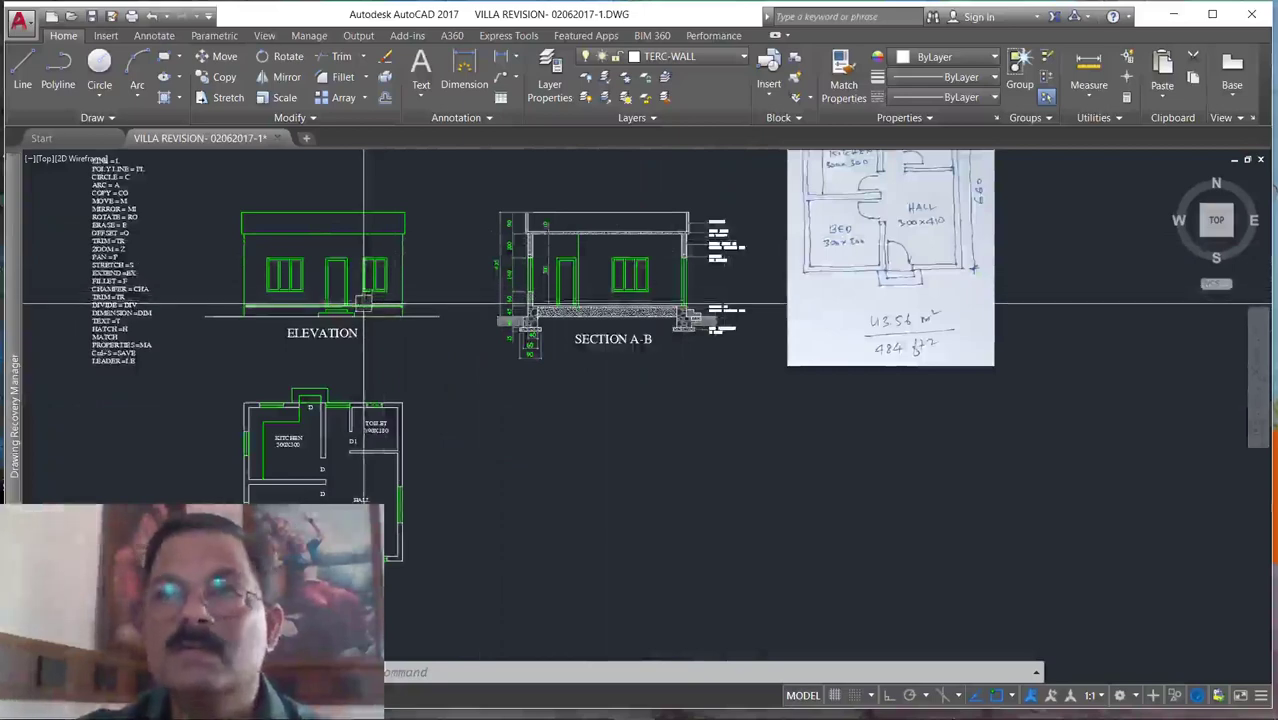
scroll(455, 430, down, 5)
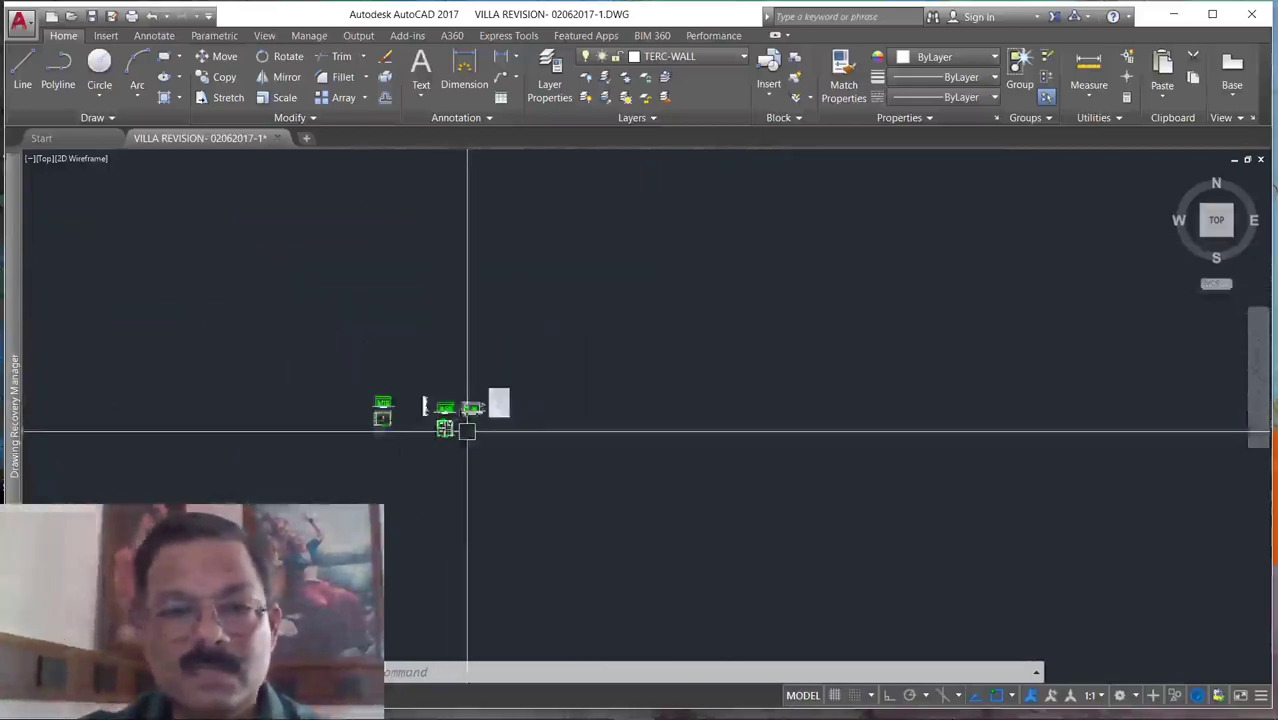
Zoom to the Schedule of Joinery beside the villa section and start the COPY command.
scroll(466, 420, up, 4)
scroll(420, 380, down, 6)
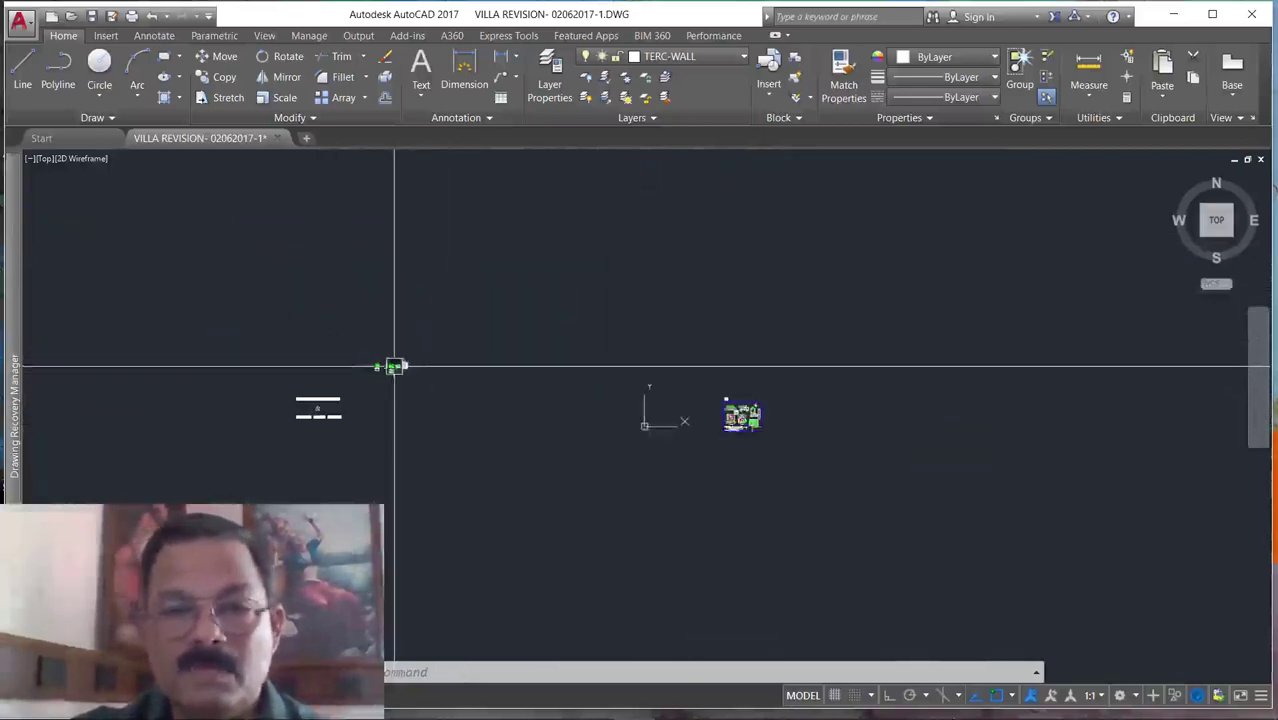
scroll(747, 422, up, 6)
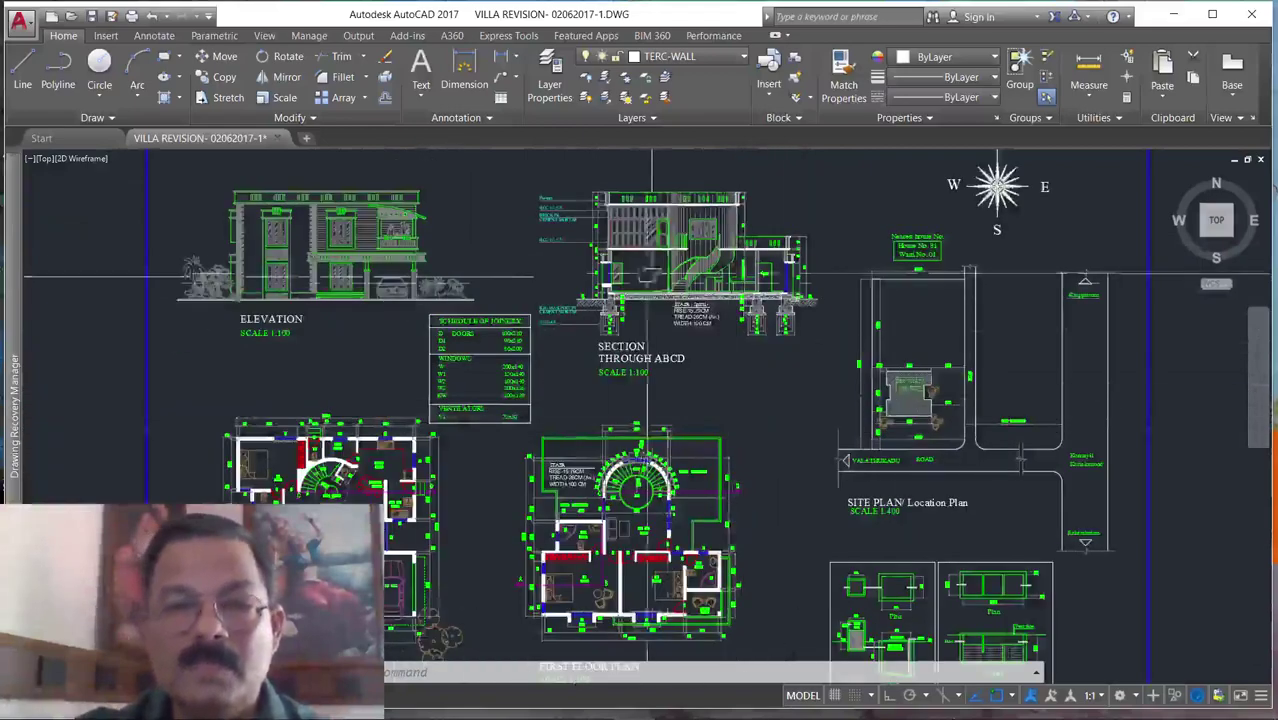
scroll(652, 277, down, 2)
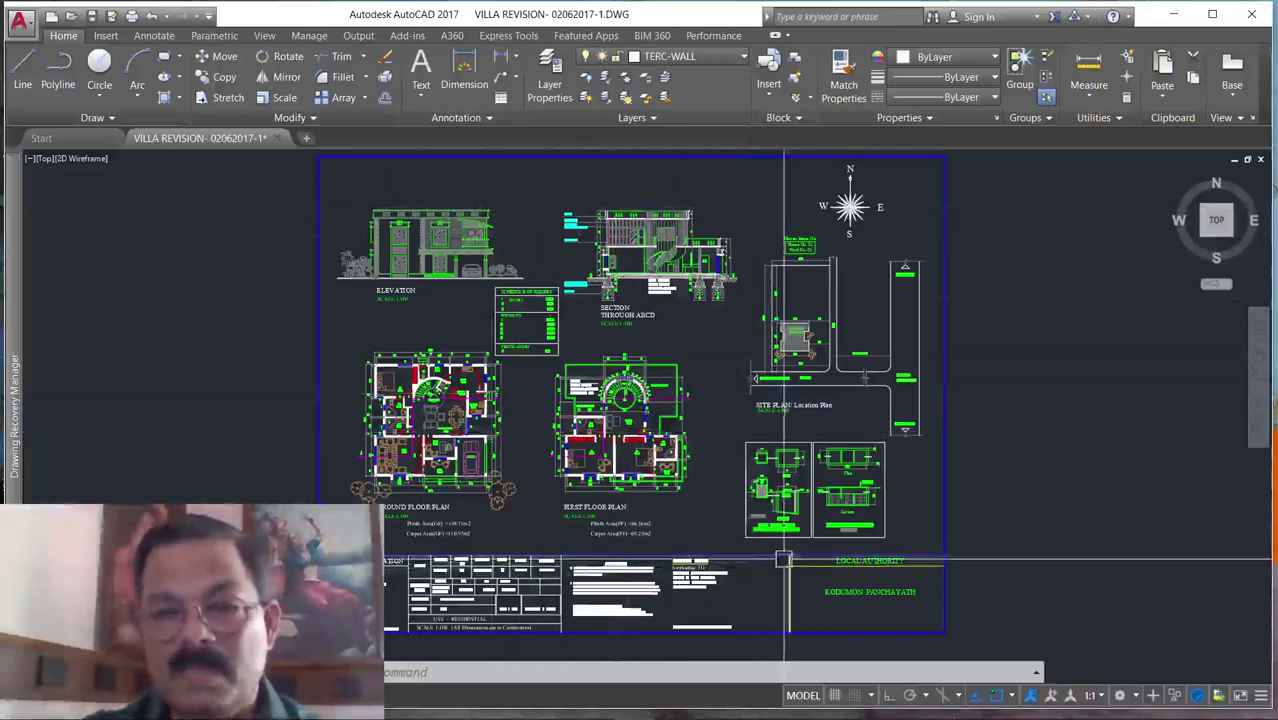
scroll(852, 290, up, 5)
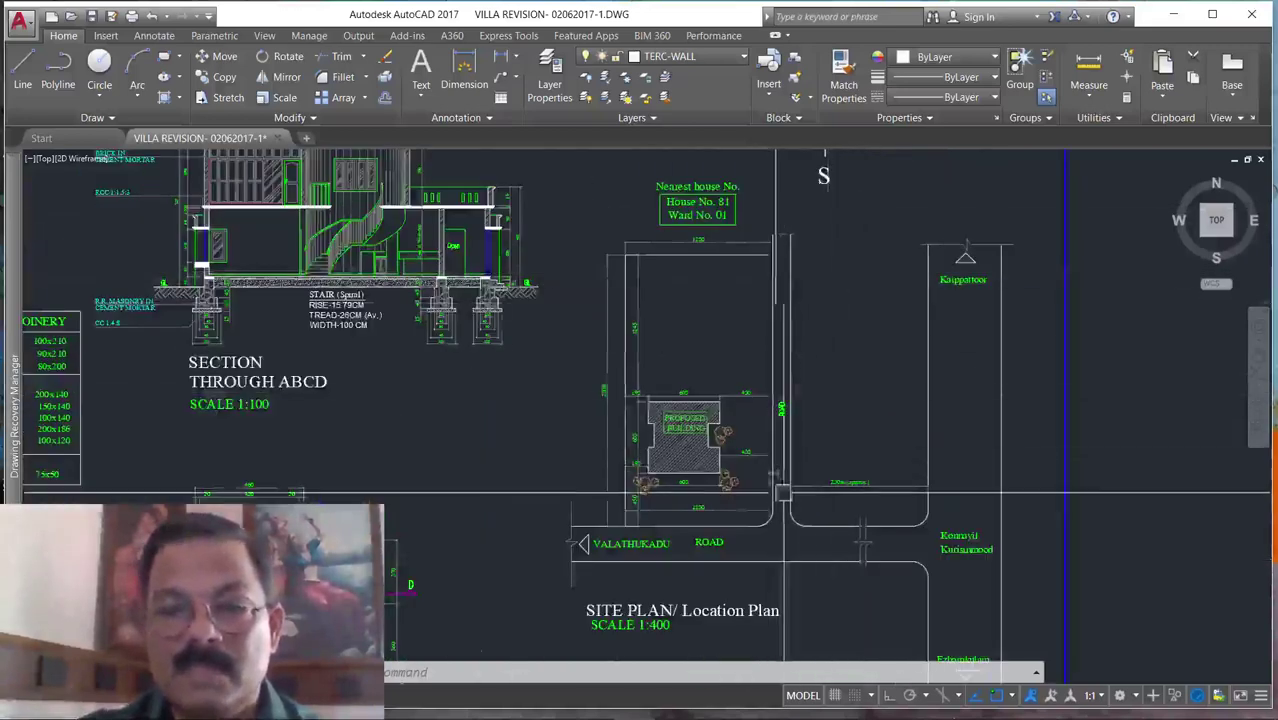
scroll(769, 576, down, 2)
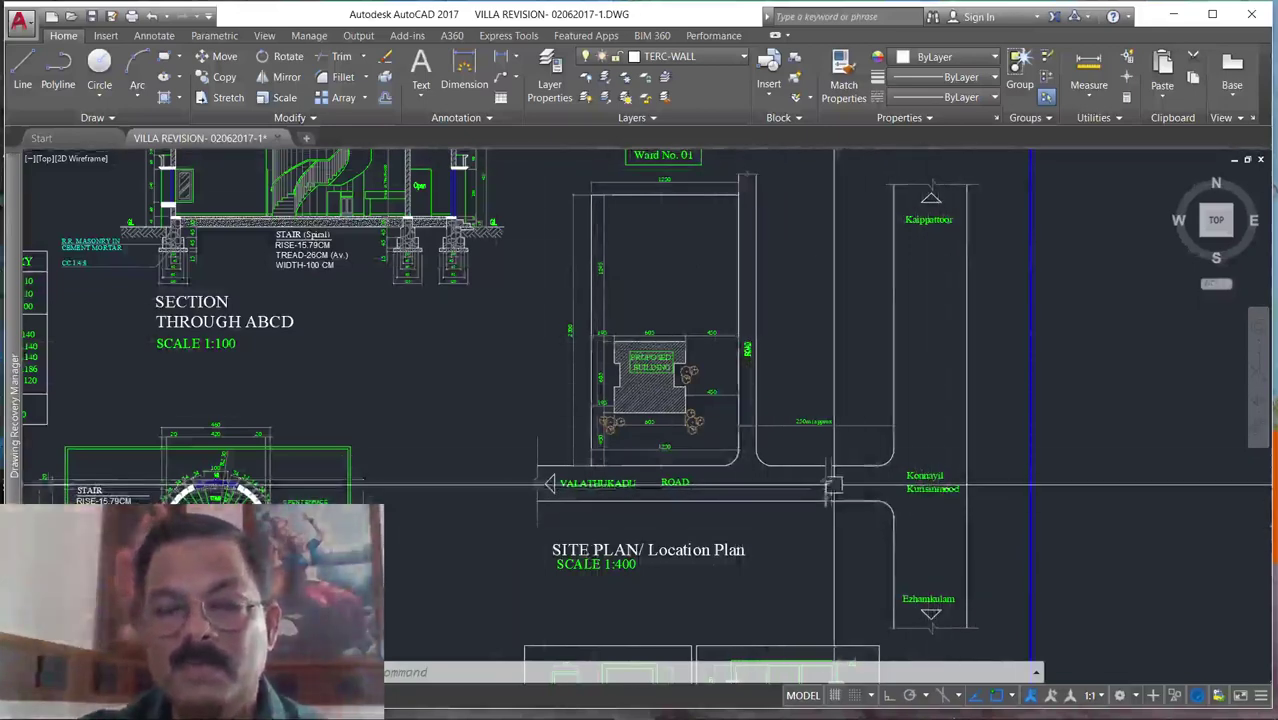
scroll(803, 337, down, 2)
scroll(803, 337, up, 2)
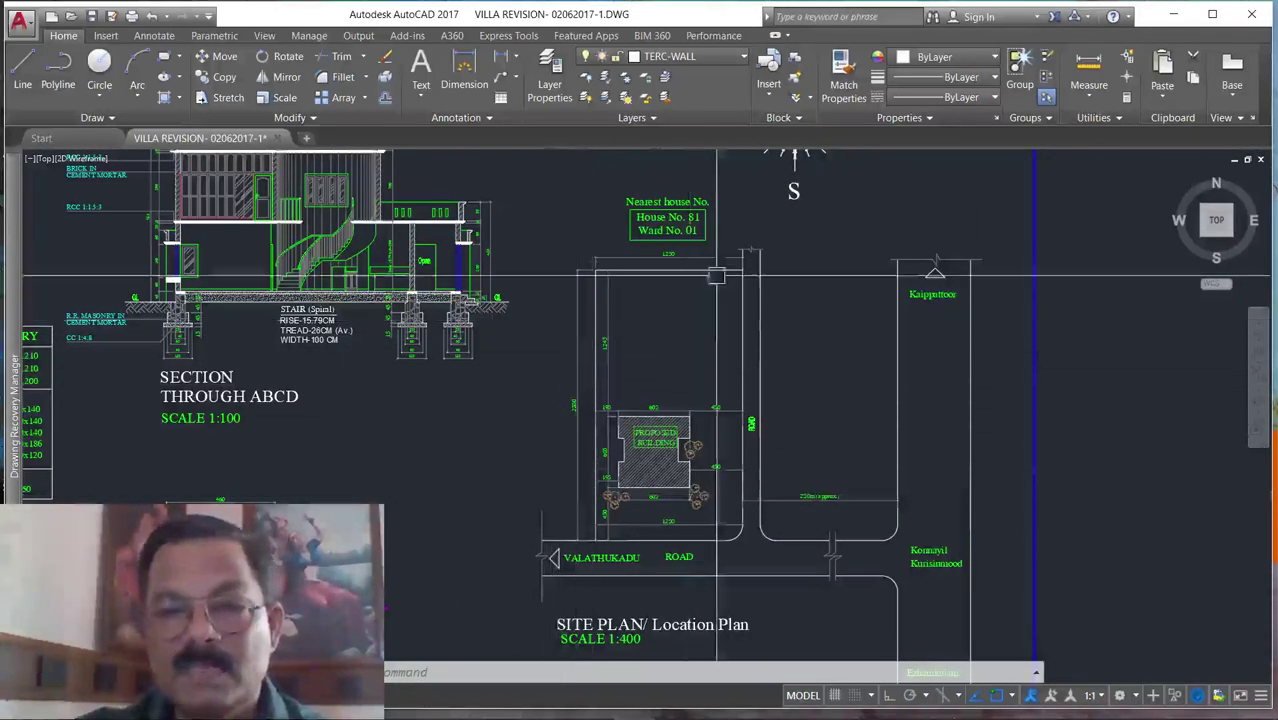
scroll(766, 603, up, 2)
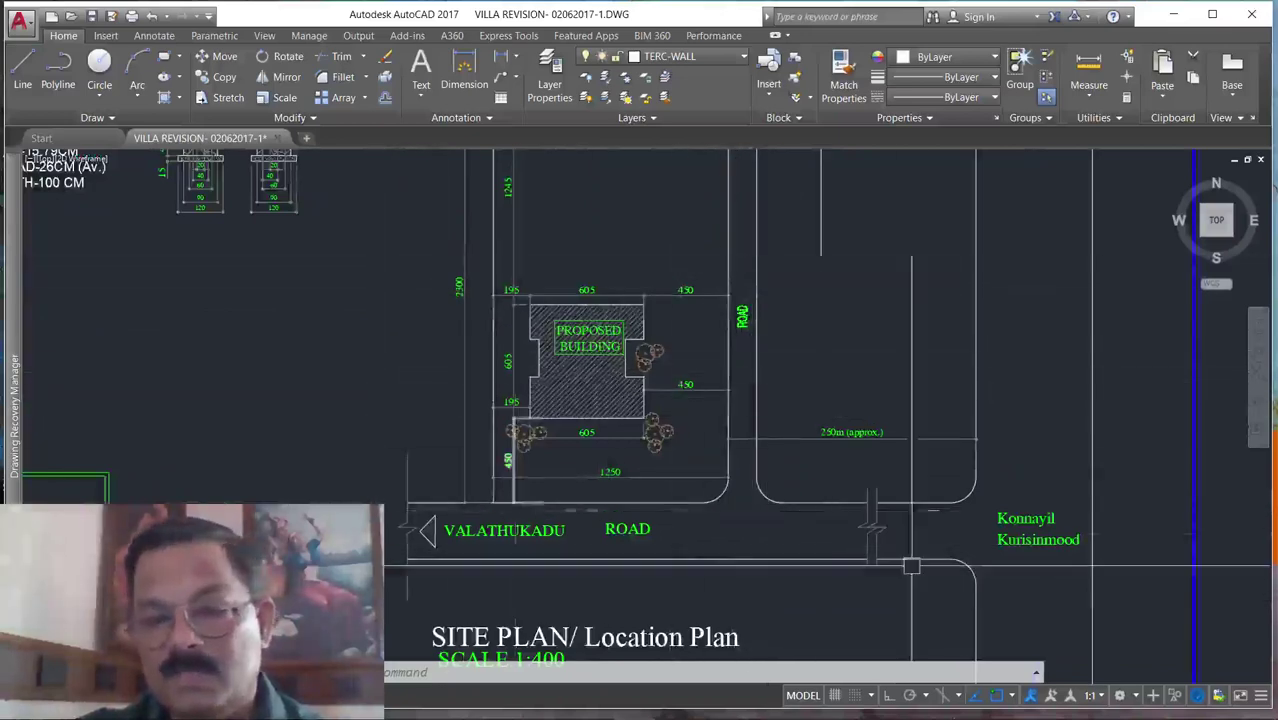
scroll(915, 530, down, 2)
scroll(975, 588, up, 2)
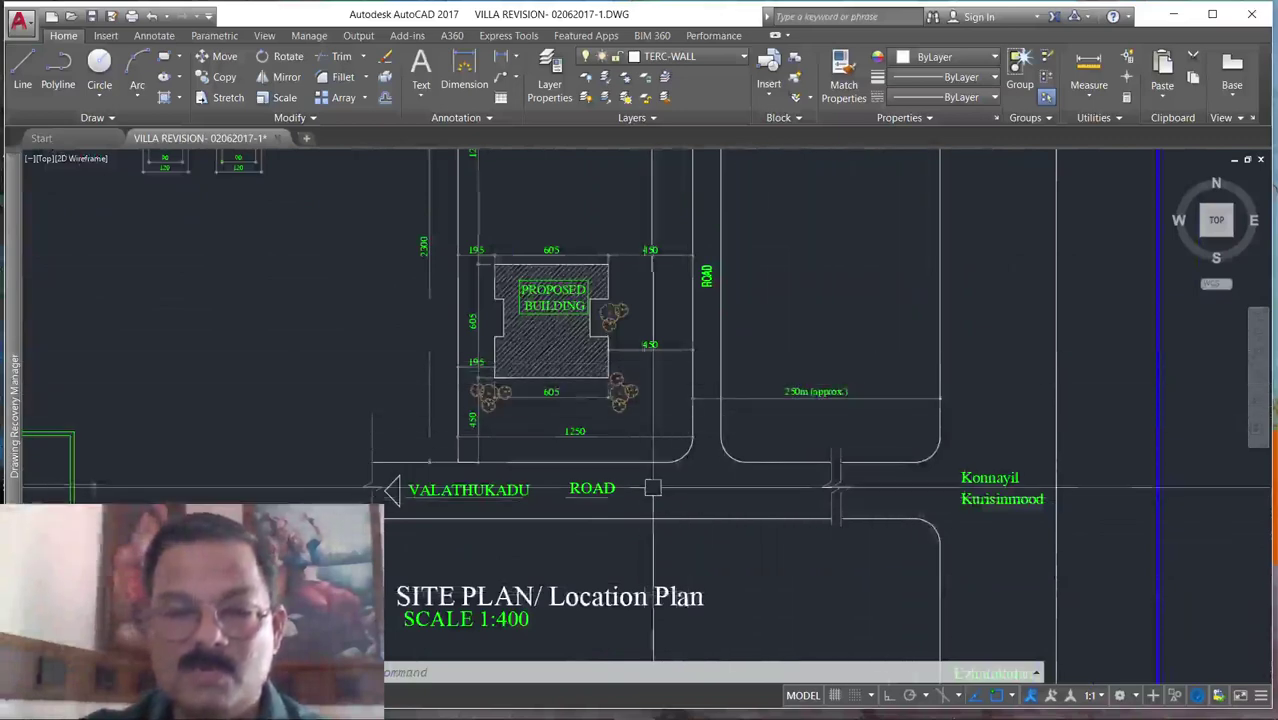
scroll(600, 540, down, 3)
scroll(571, 566, up, 4)
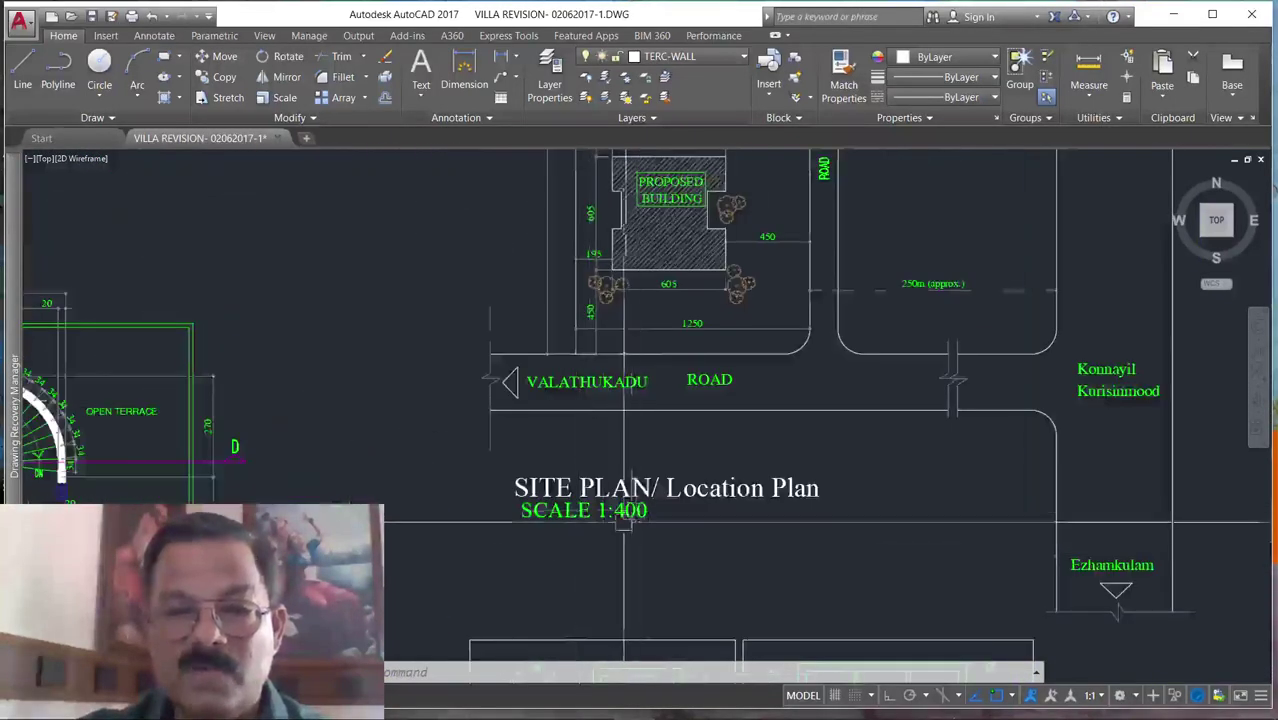
scroll(563, 490, down, 3)
scroll(510, 447, down, 1)
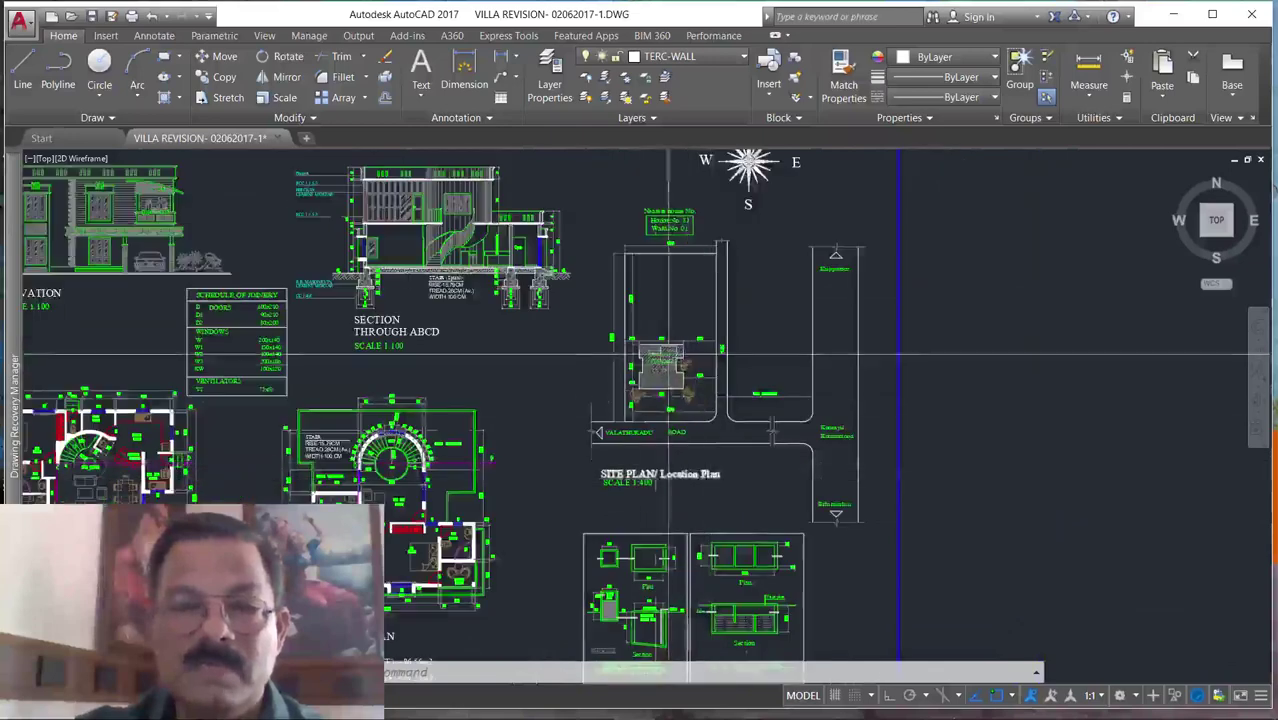
scroll(641, 487, up, 2)
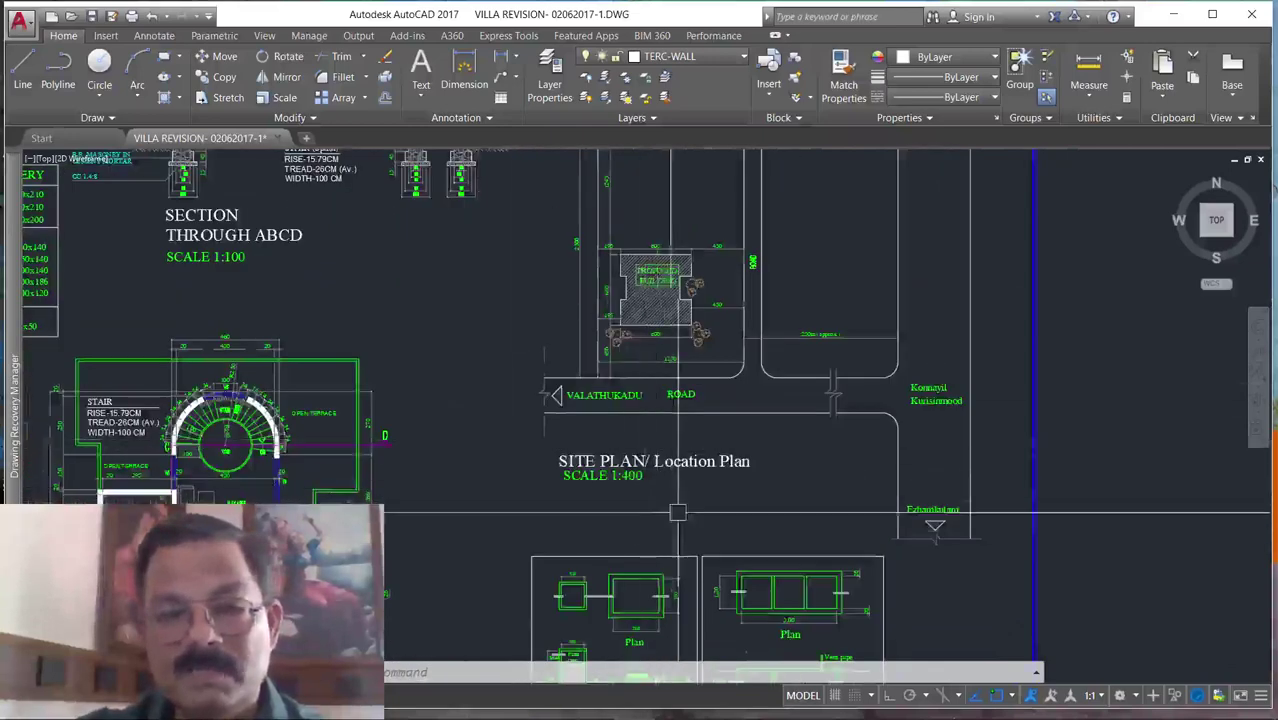
scroll(670, 505, up, 4)
scroll(560, 490, down, 2)
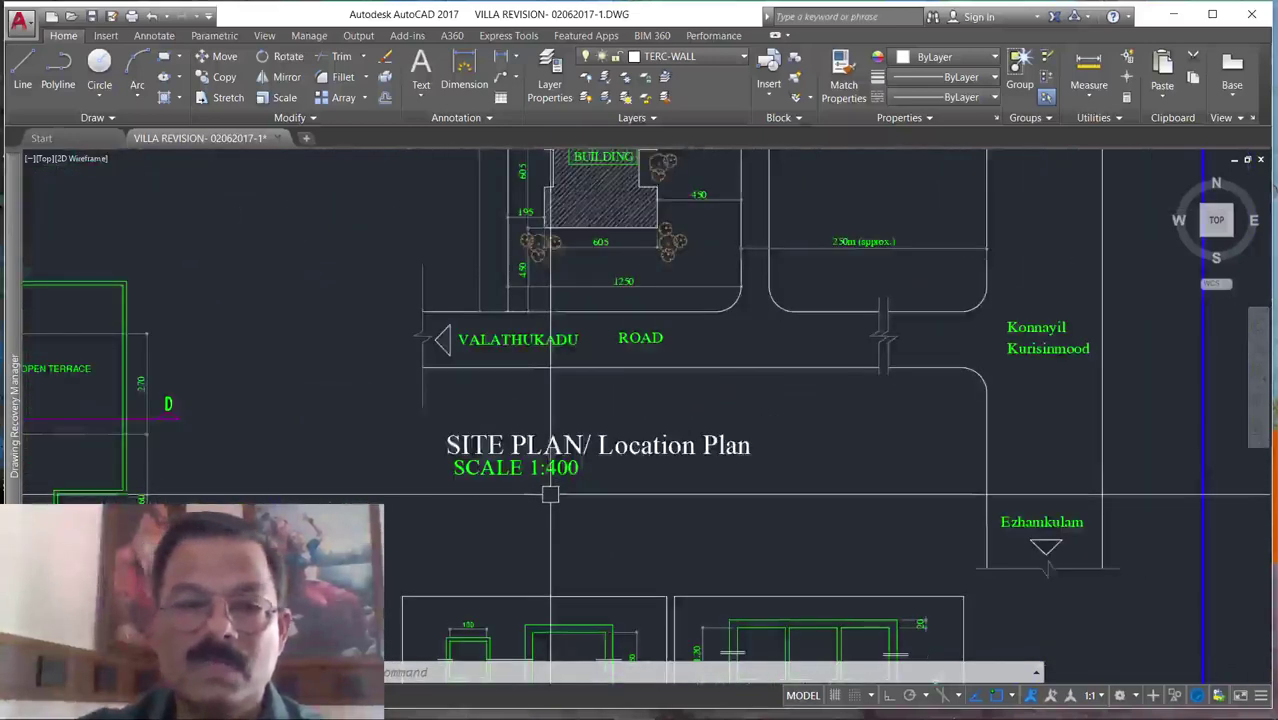
scroll(612, 407, down, 4)
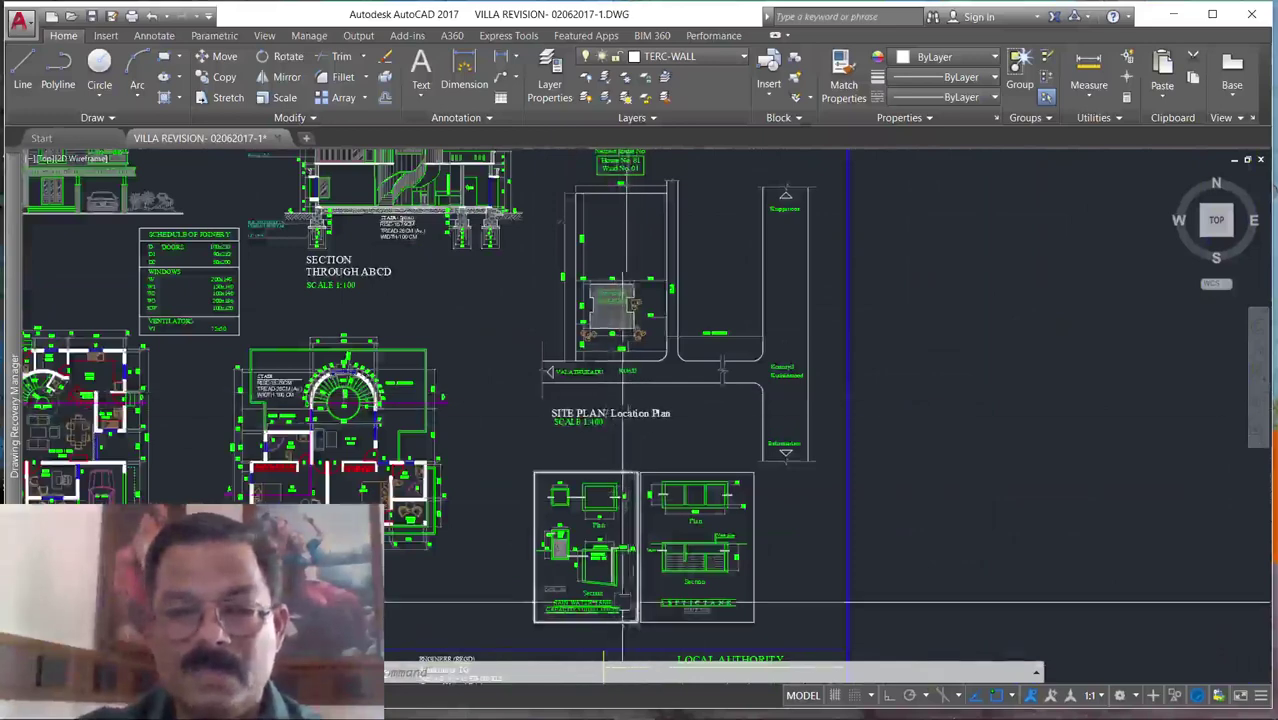
scroll(845, 322, down, 2)
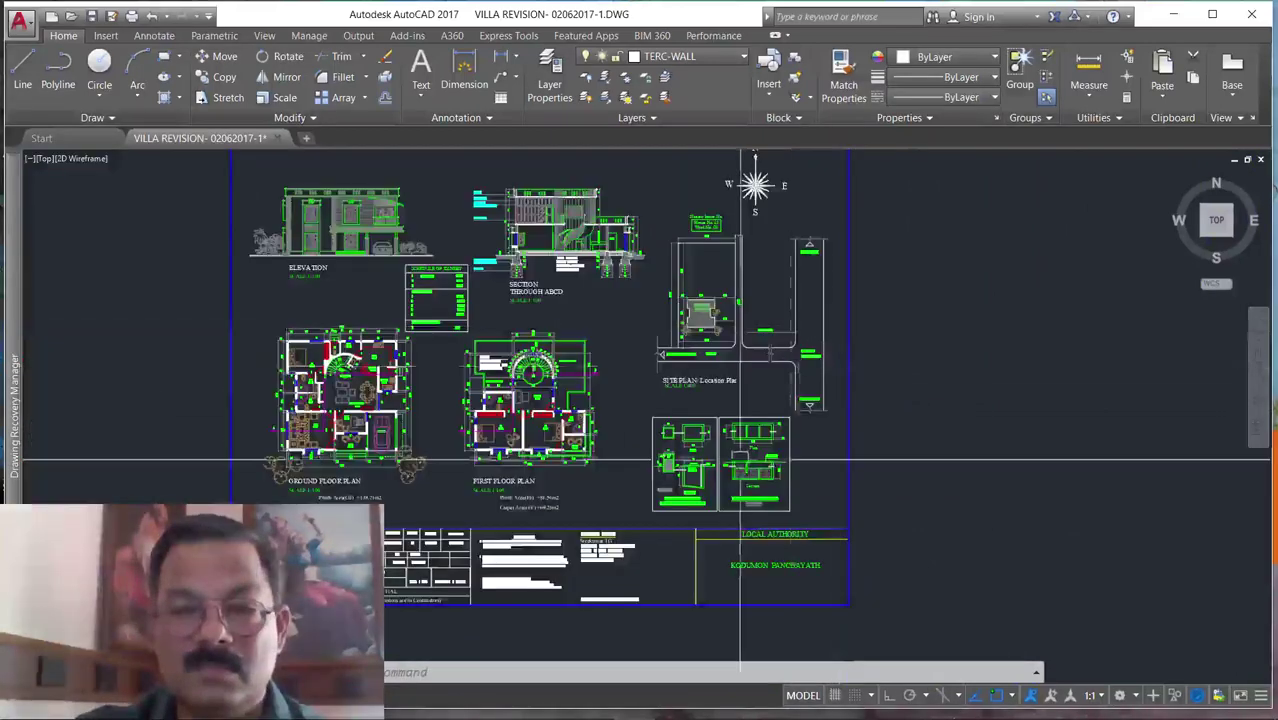
scroll(741, 462, up, 6)
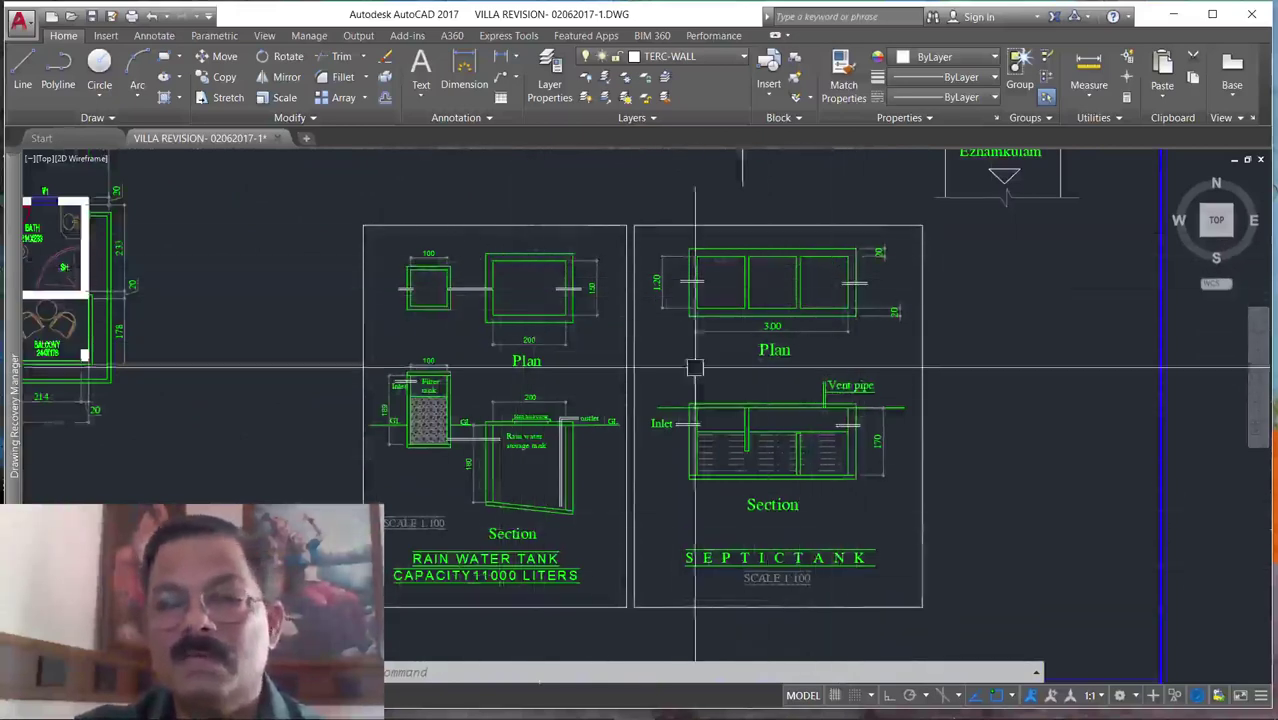
scroll(695, 368, down, 6)
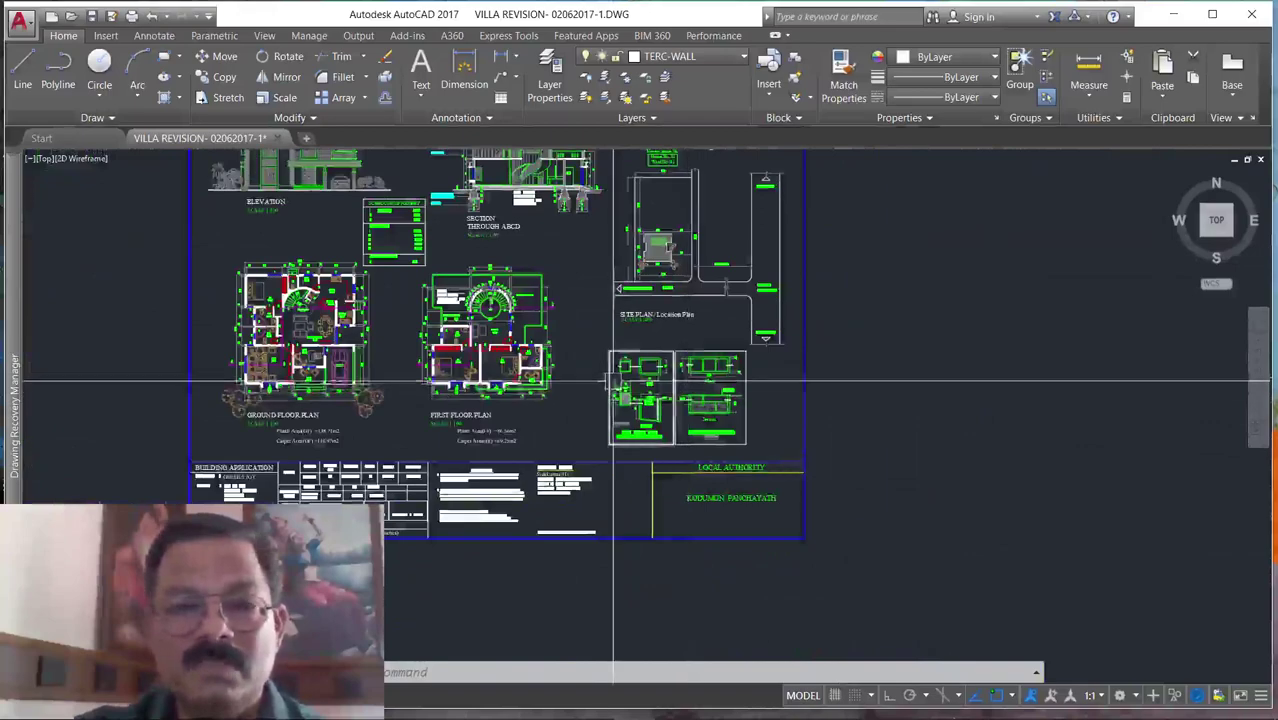
scroll(620, 345, down, 2)
scroll(440, 260, up, 4)
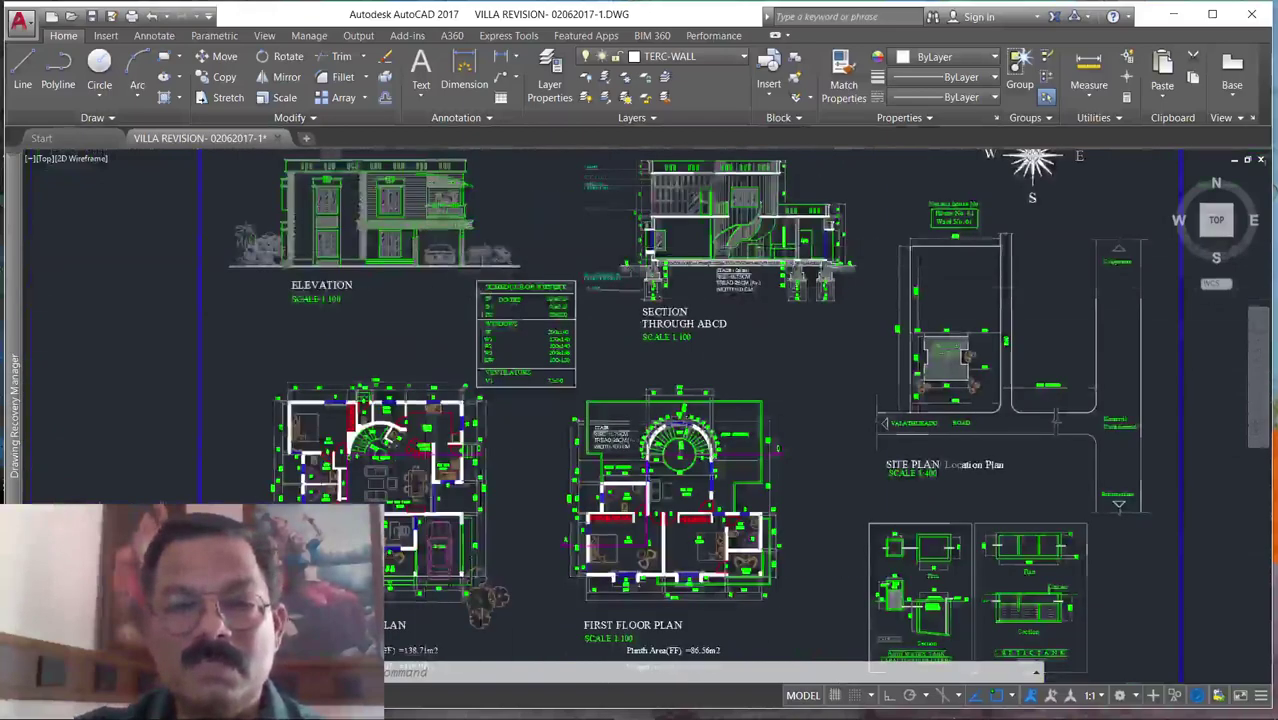
scroll(500, 305, up, 3)
scroll(525, 285, down, 1)
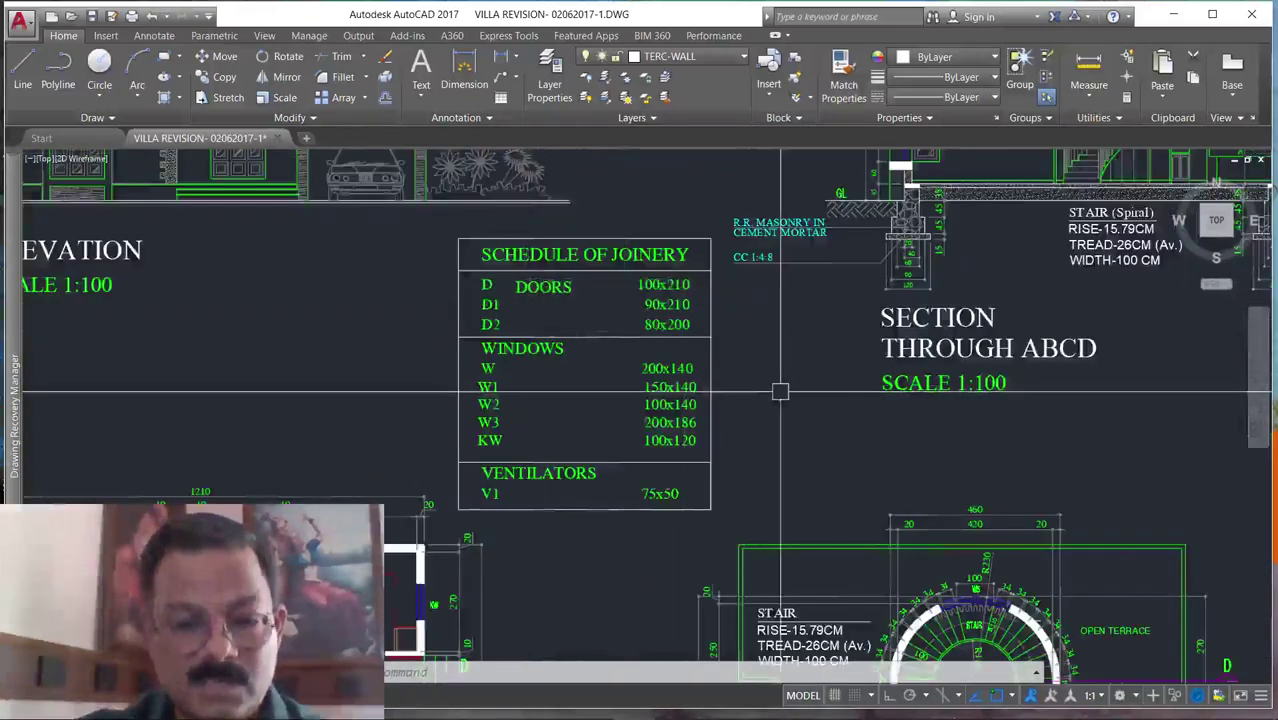
text(o)
key(Return)
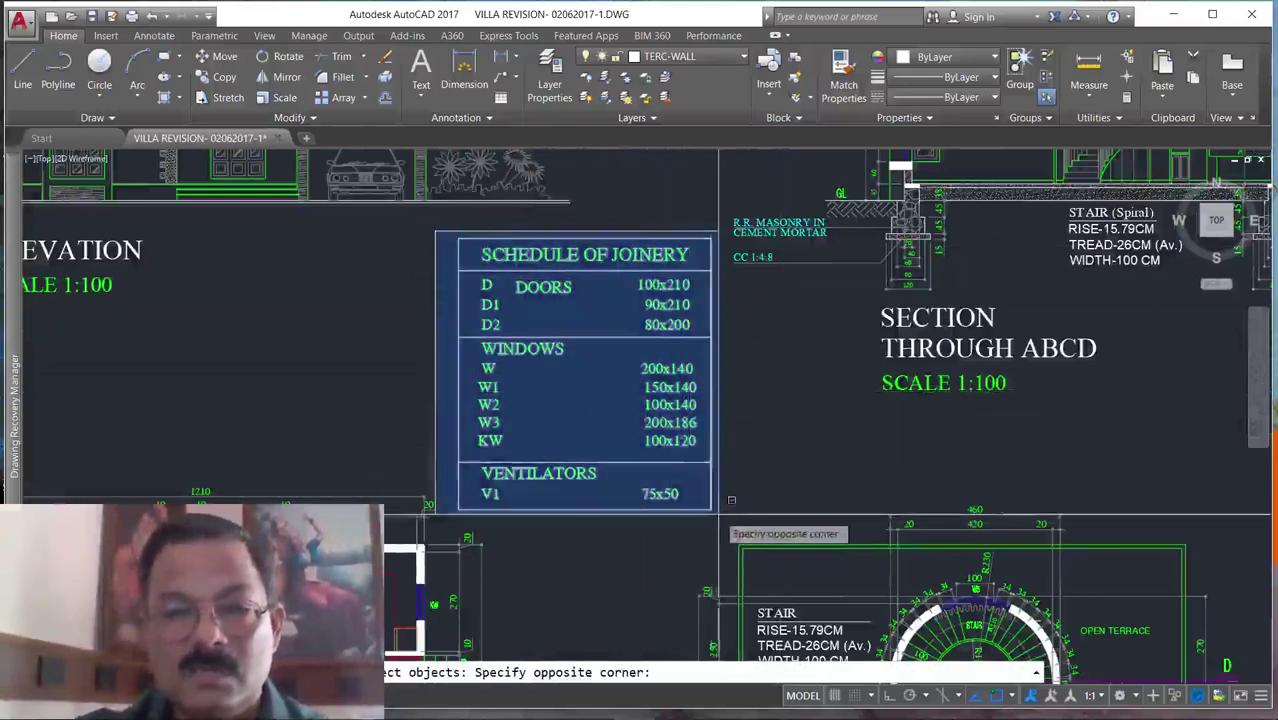
Copy the Schedule of Joinery table to sit beside the small house plan.
click(712, 510)
key(Return)
click(712, 510)
scroll(712, 510, down, 5)
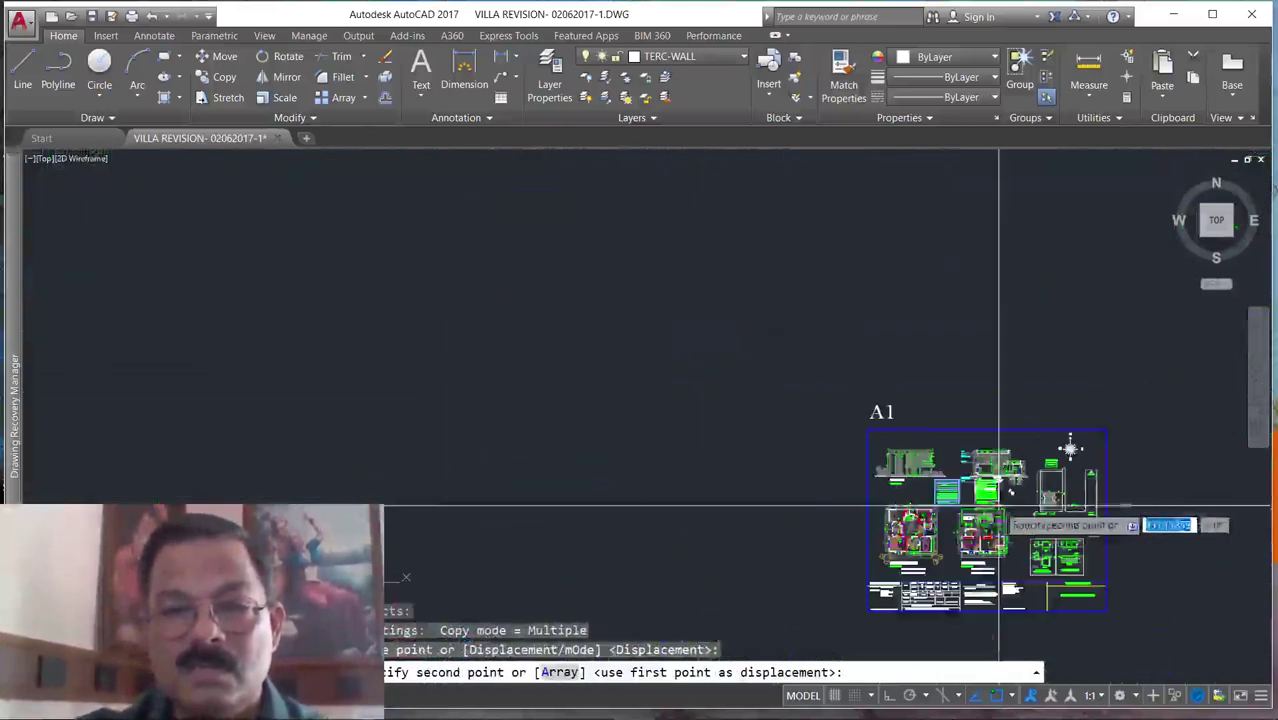
scroll(912, 485, up, 2)
scroll(378, 438, up, 8)
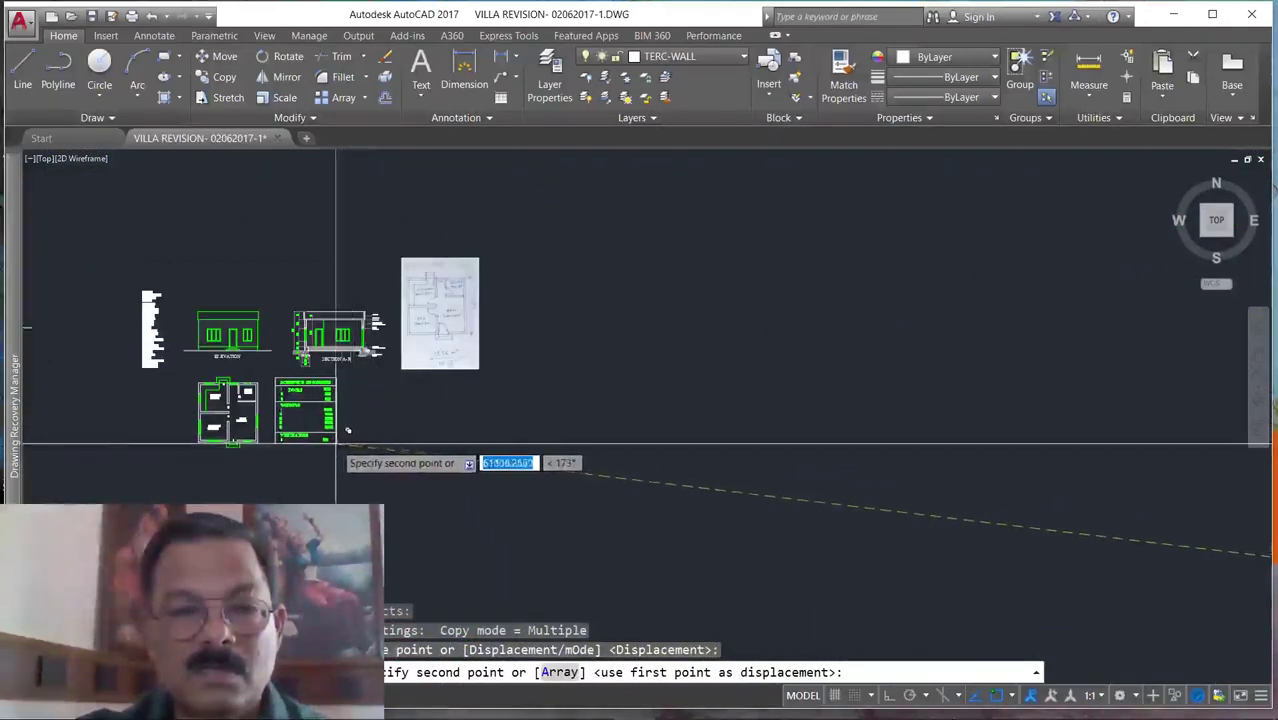
click(338, 447)
key(Escape)
Erase the D2 row and its 80x200 size from the copied schedule.
scroll(300, 425, up, 5)
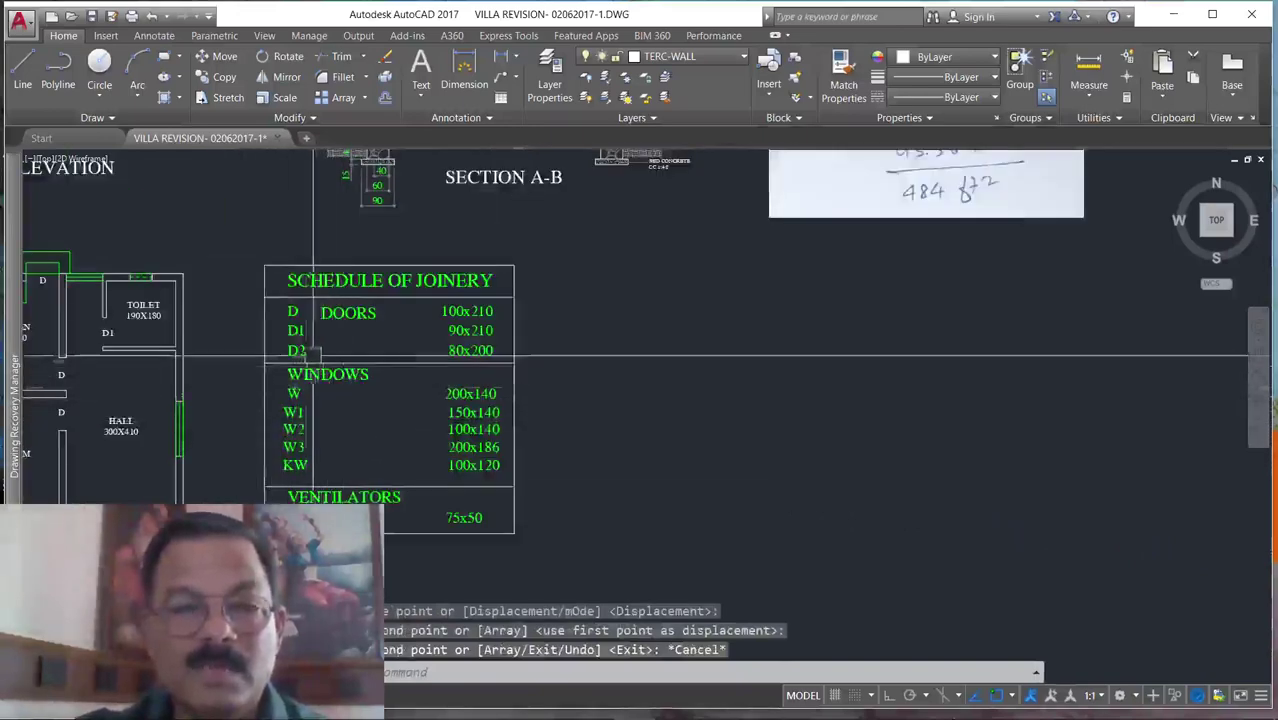
scroll(303, 345, up, 3)
click(252, 358)
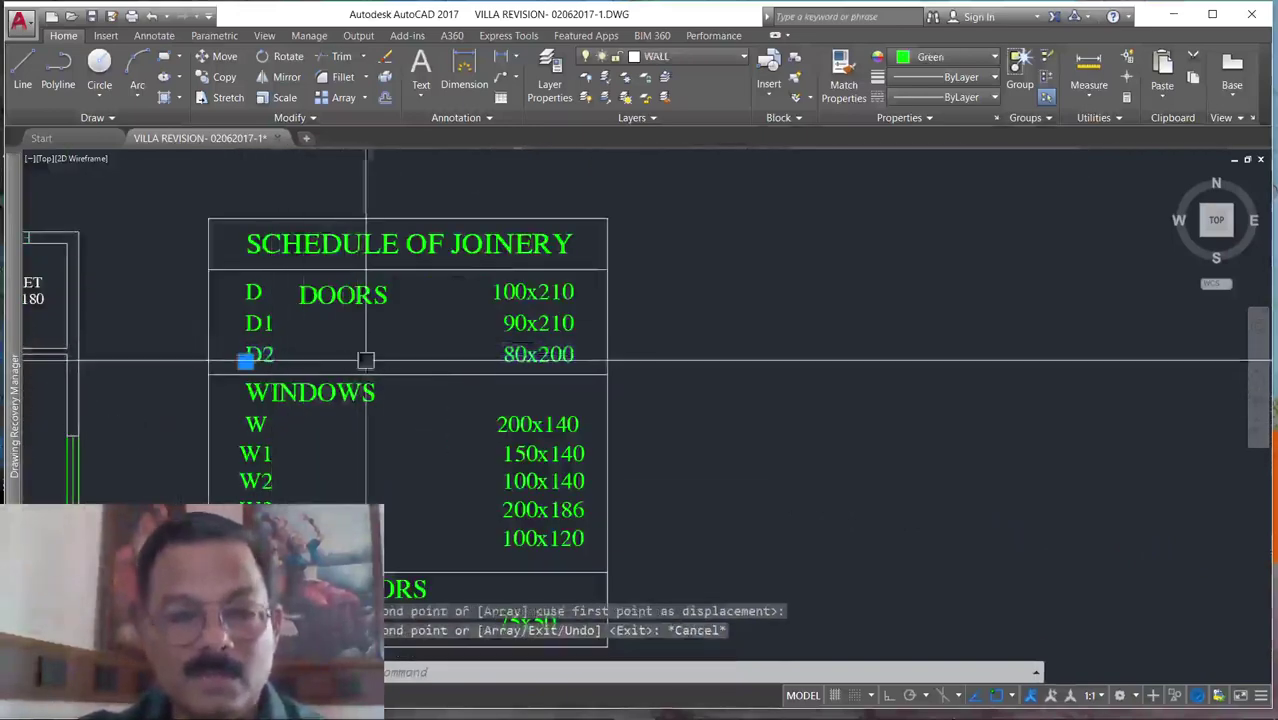
key(Return)
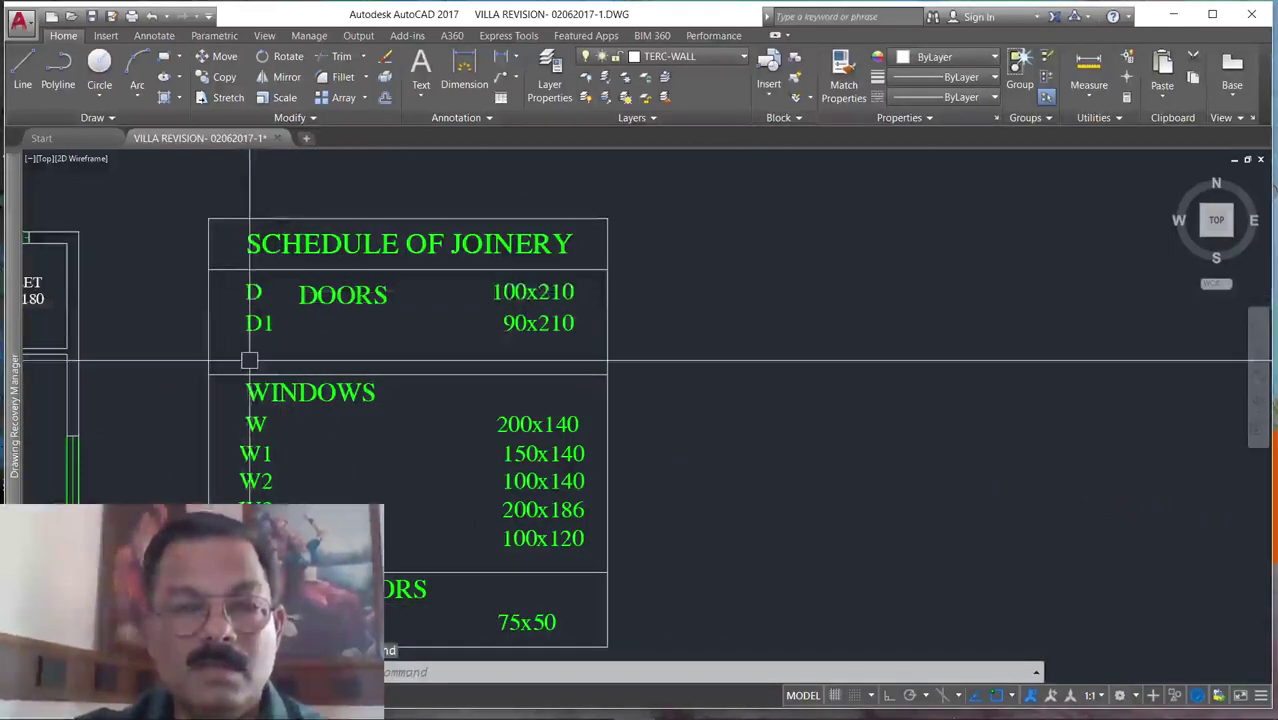
Edit the schedule door sizes so D reads 100x200 and D1 reads 90x200.
scroll(540, 295, up, 4)
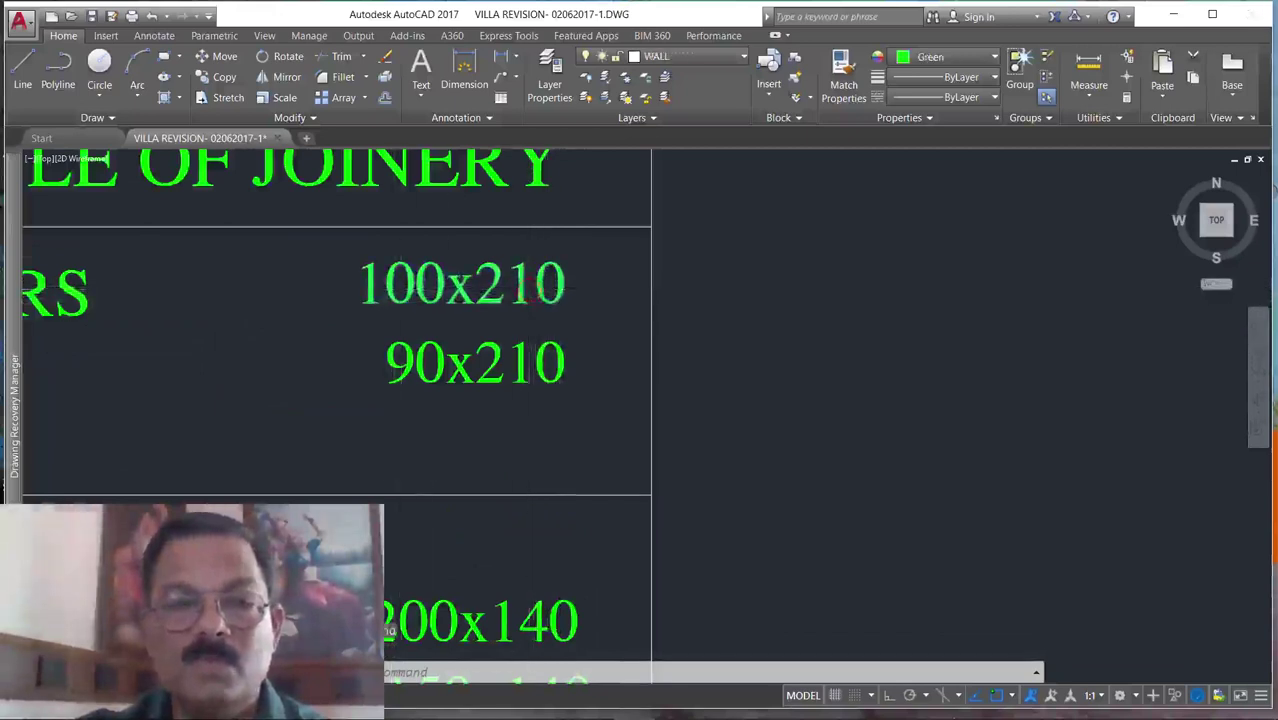
click(518, 295)
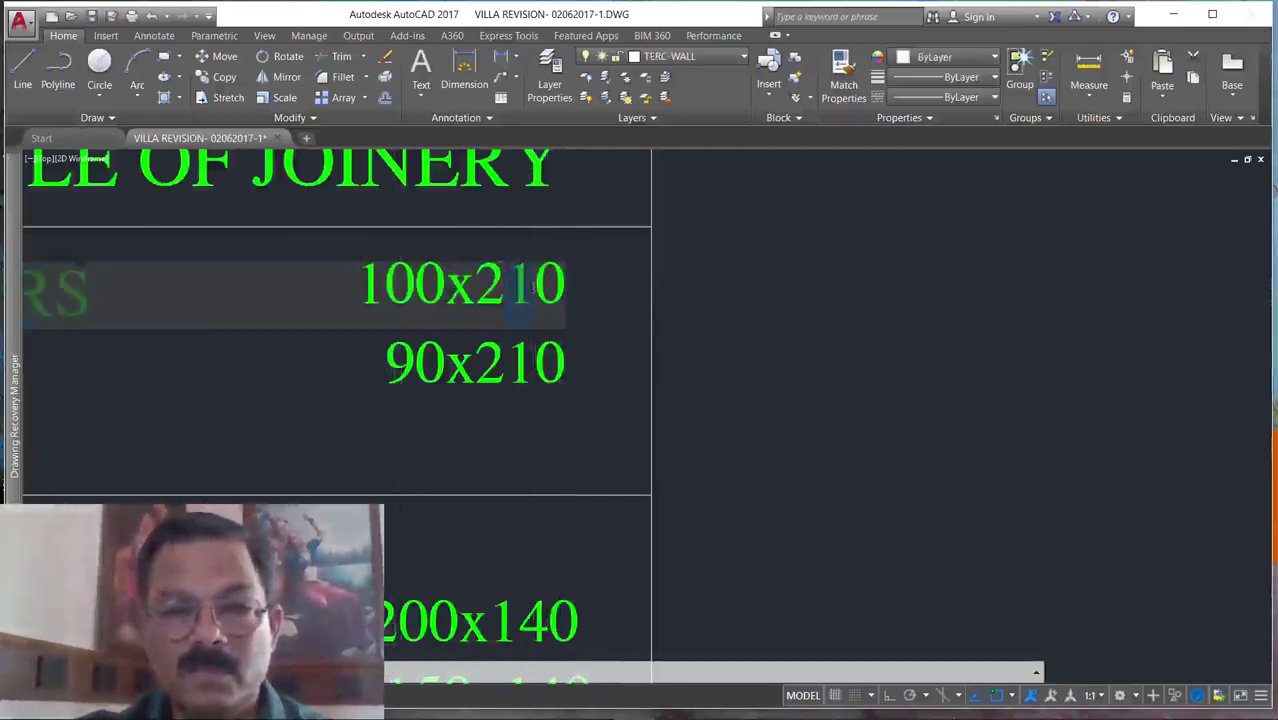
click(515, 355)
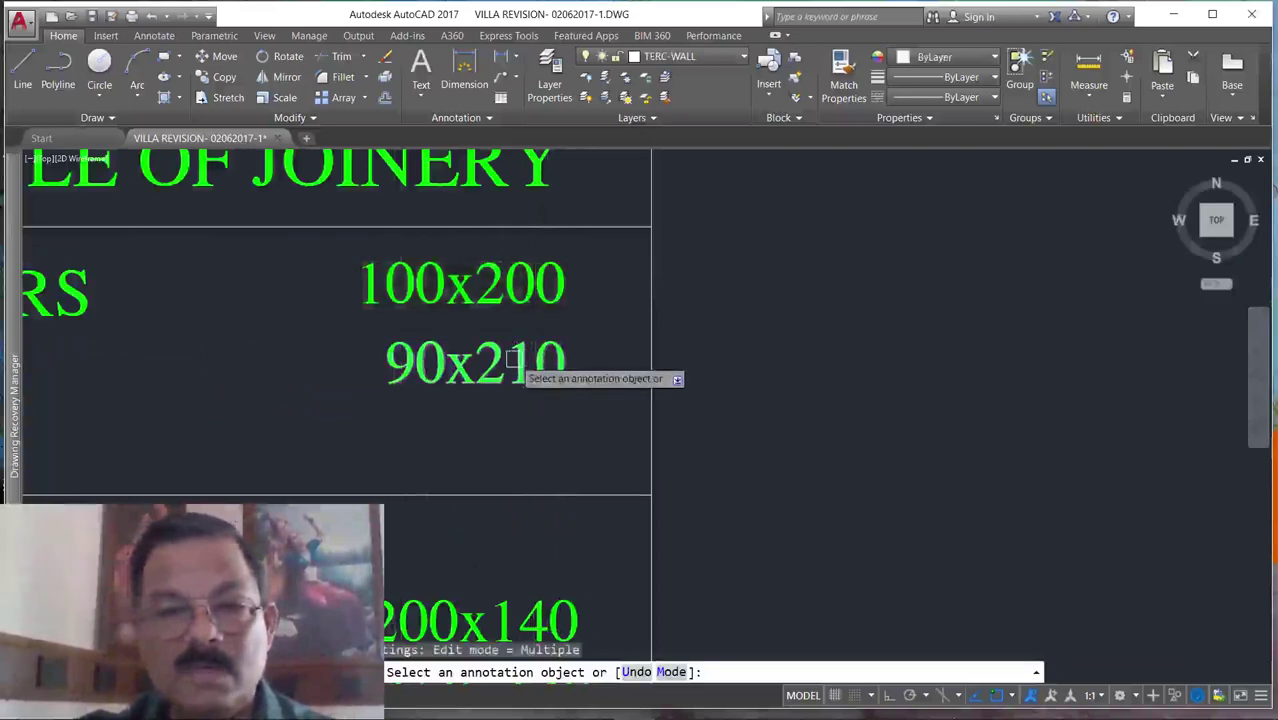
click(515, 362)
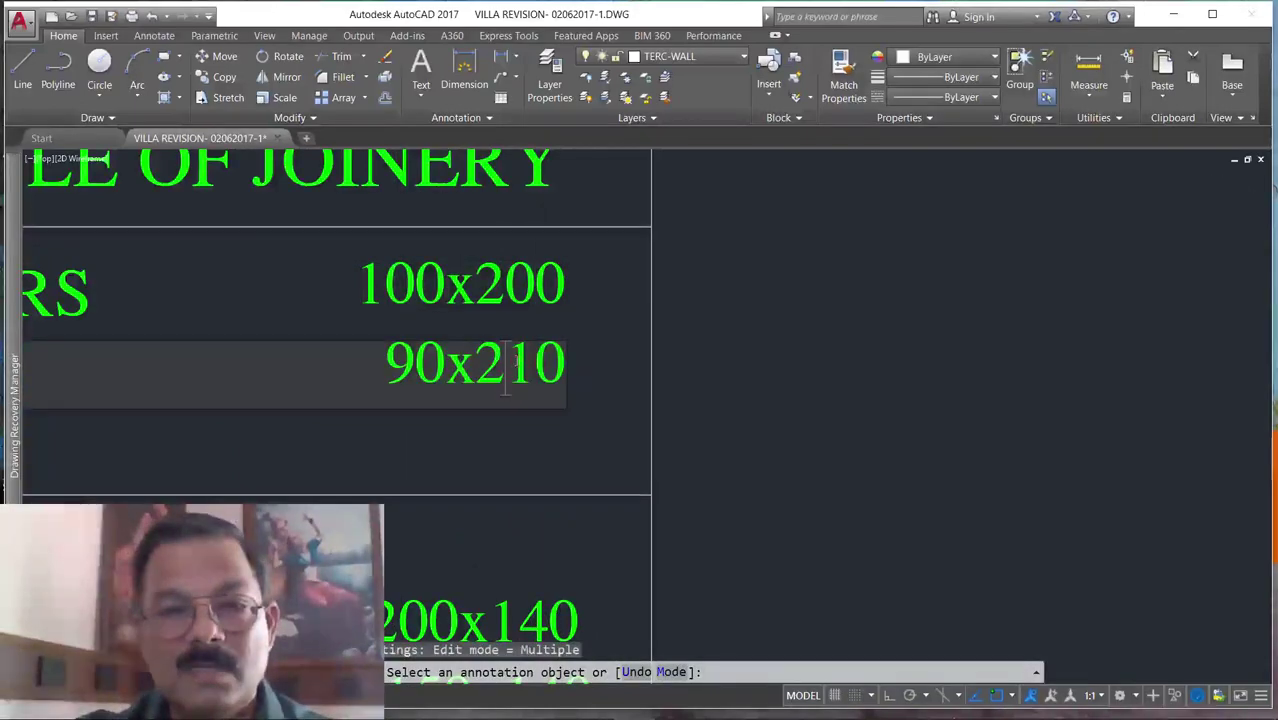
click(425, 325)
Revise door D to 90x200 and door D1 to 80x200.
click(425, 298)
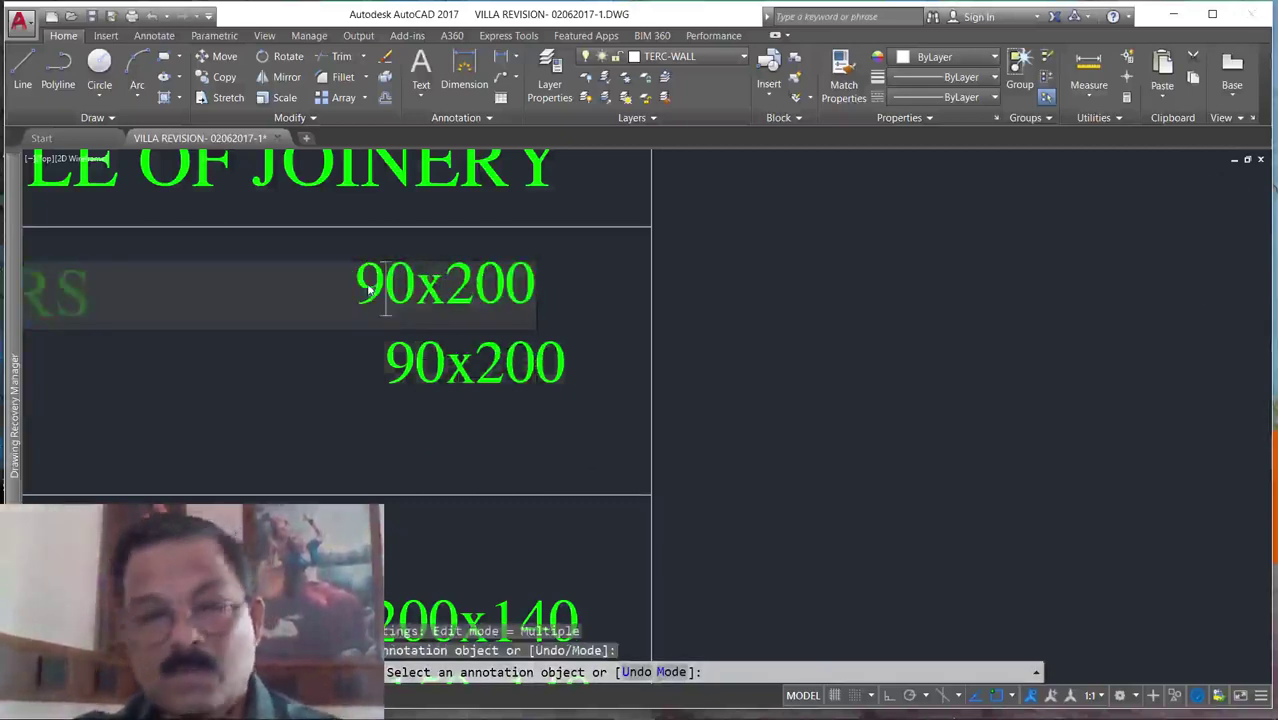
click(418, 366)
click(420, 372)
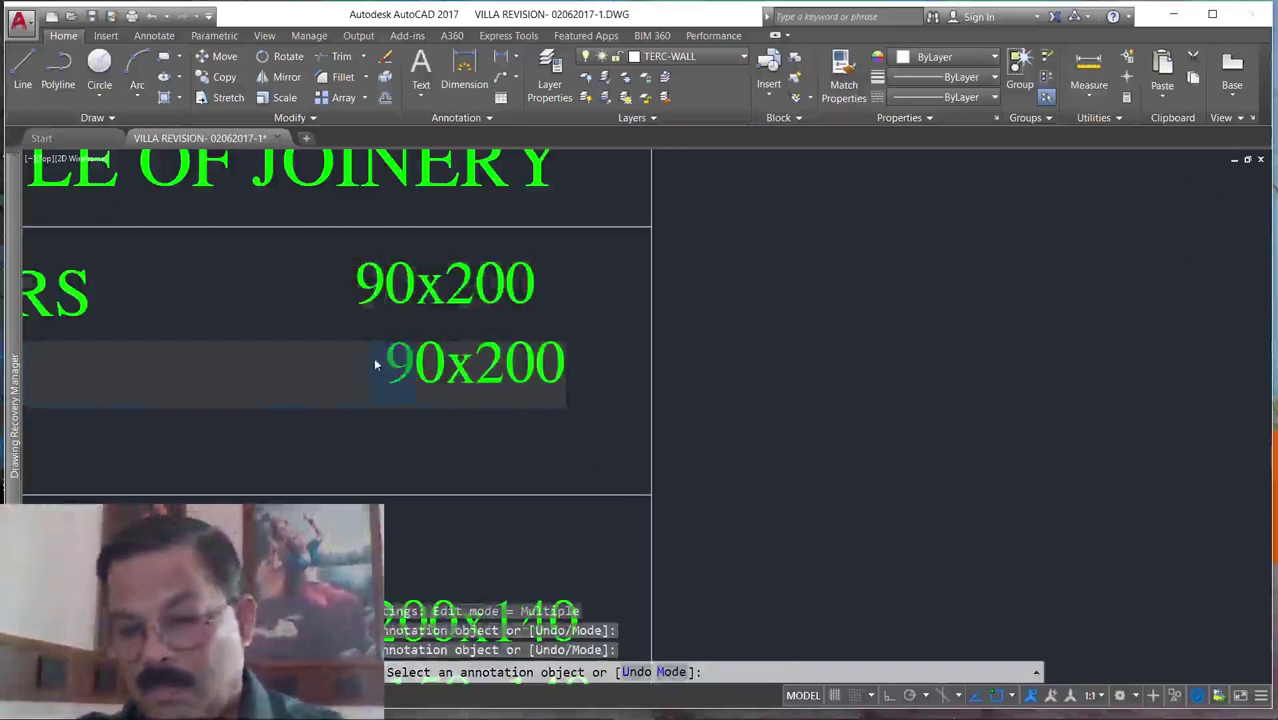
text(8)
click(409, 450)
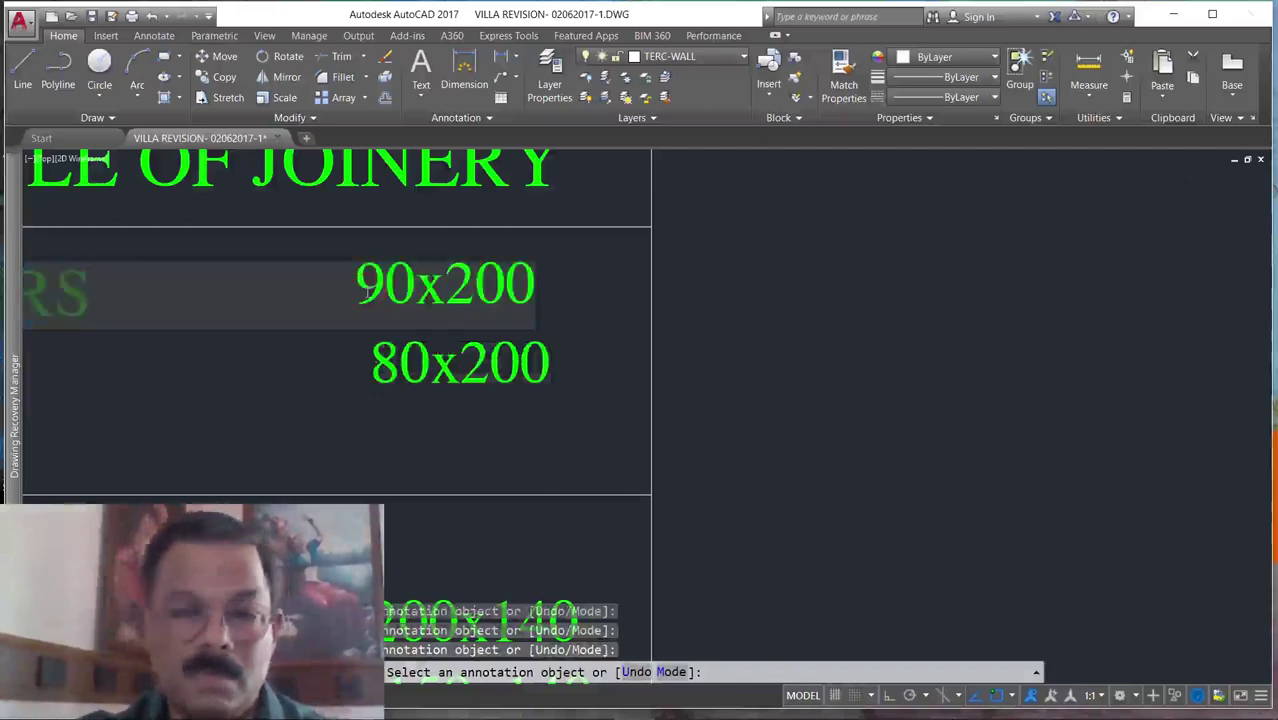
scroll(750, 279, down, 3)
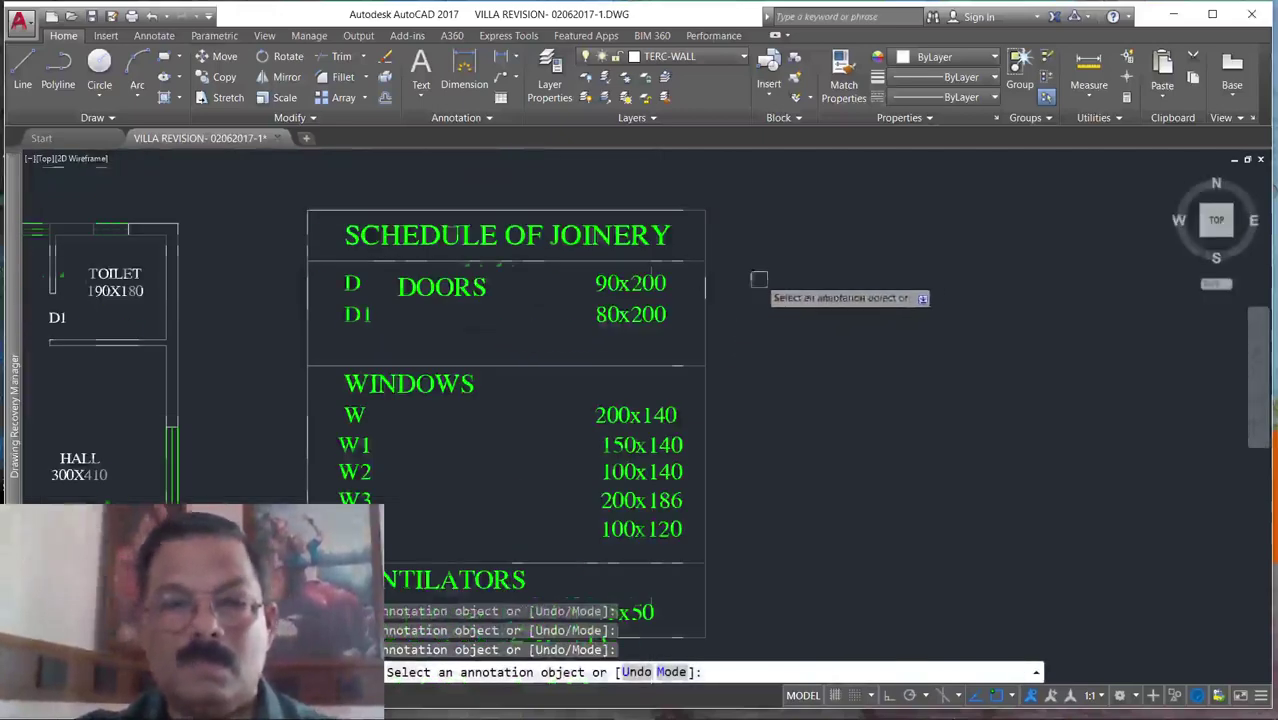
scroll(636, 553, up, 2)
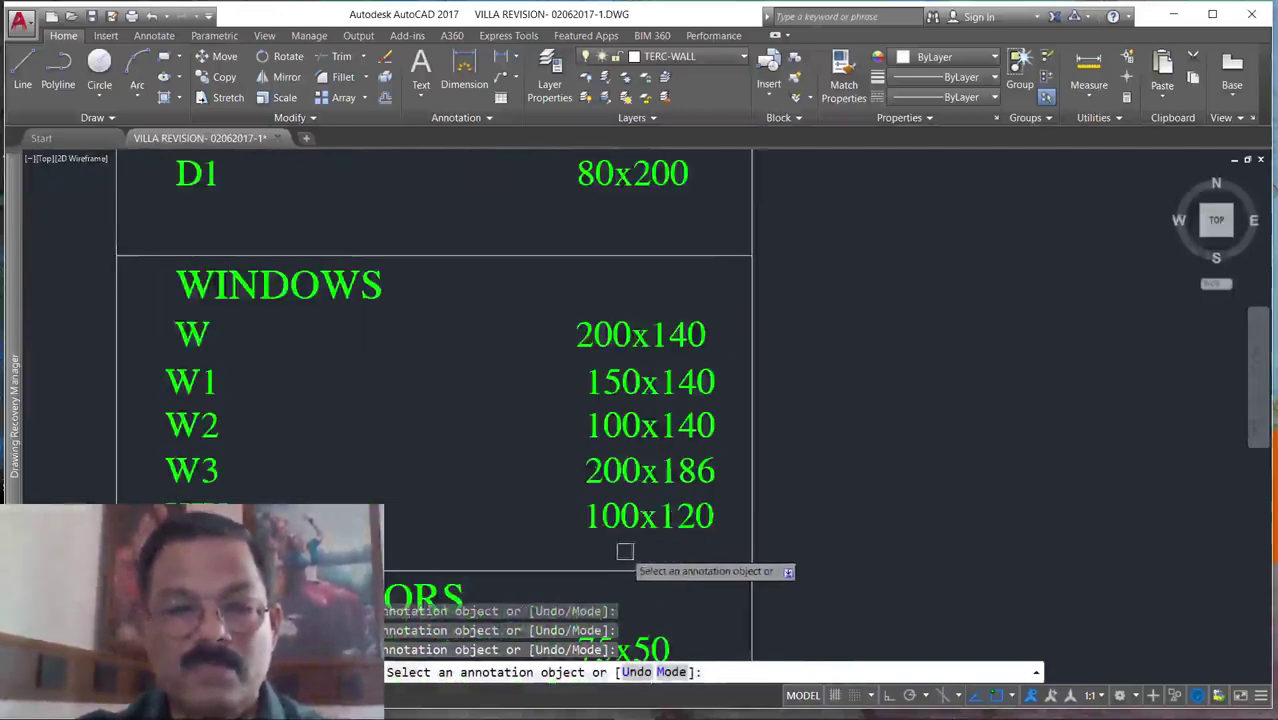
scroll(807, 320, down, 3)
scroll(366, 430, up, 2)
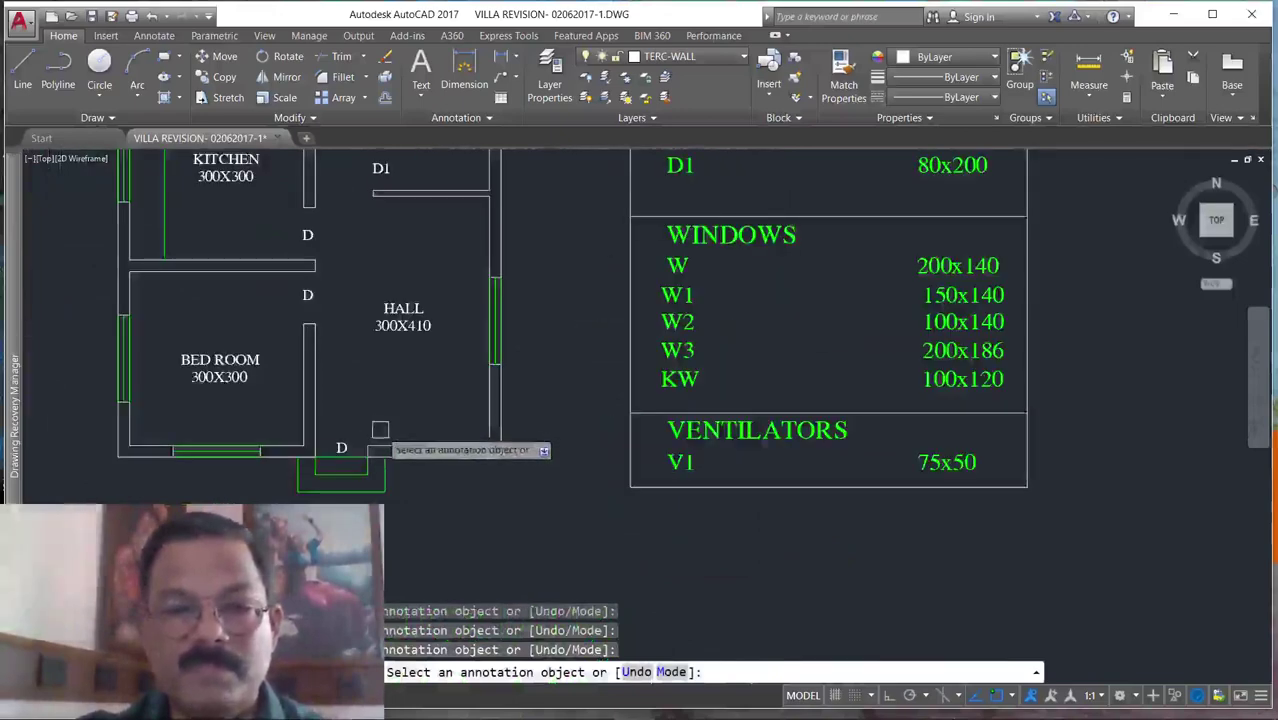
Copy the D tag to the window in the hall's bottom wall.
key(Escape)
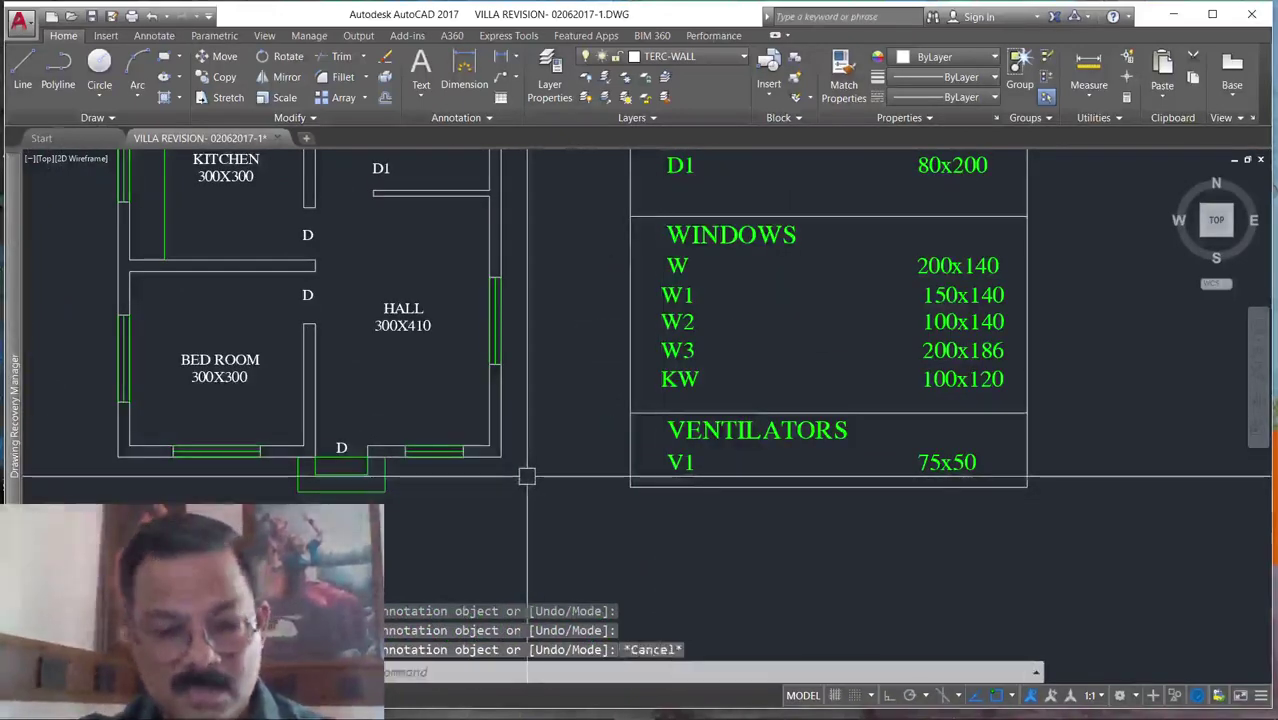
text(co)
key(Return)
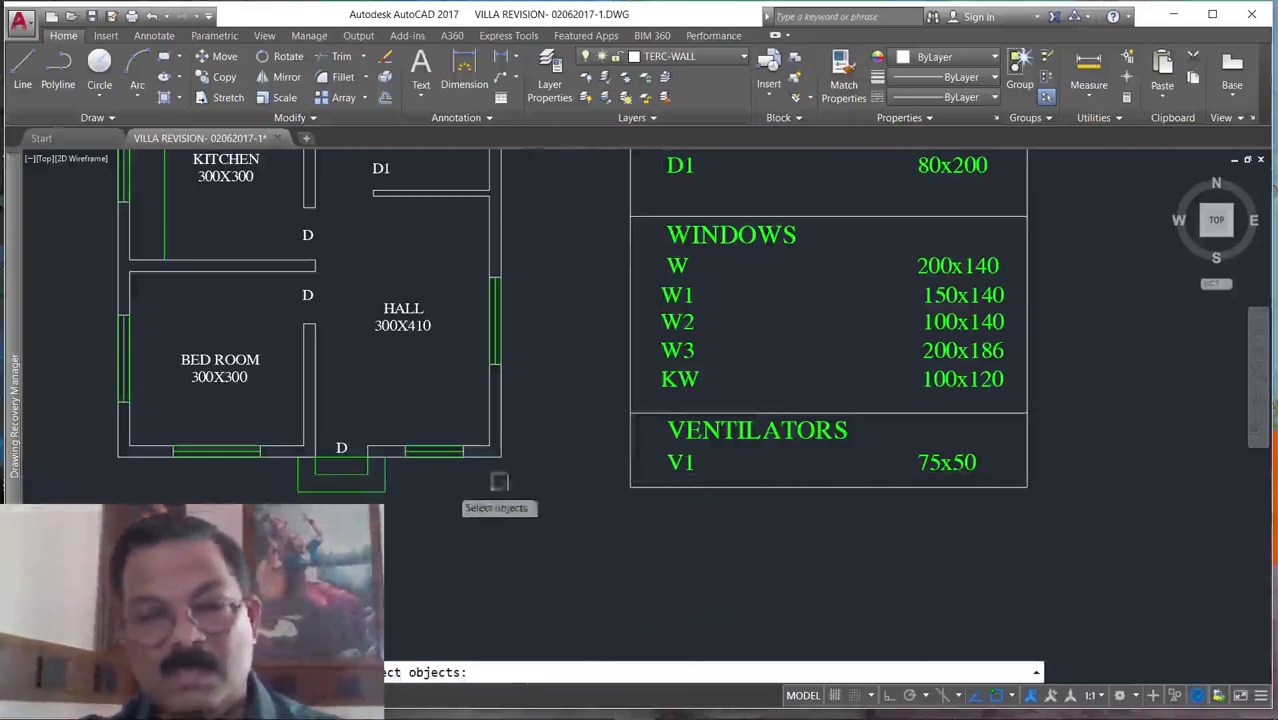
scroll(366, 482, up, 2)
key(Return)
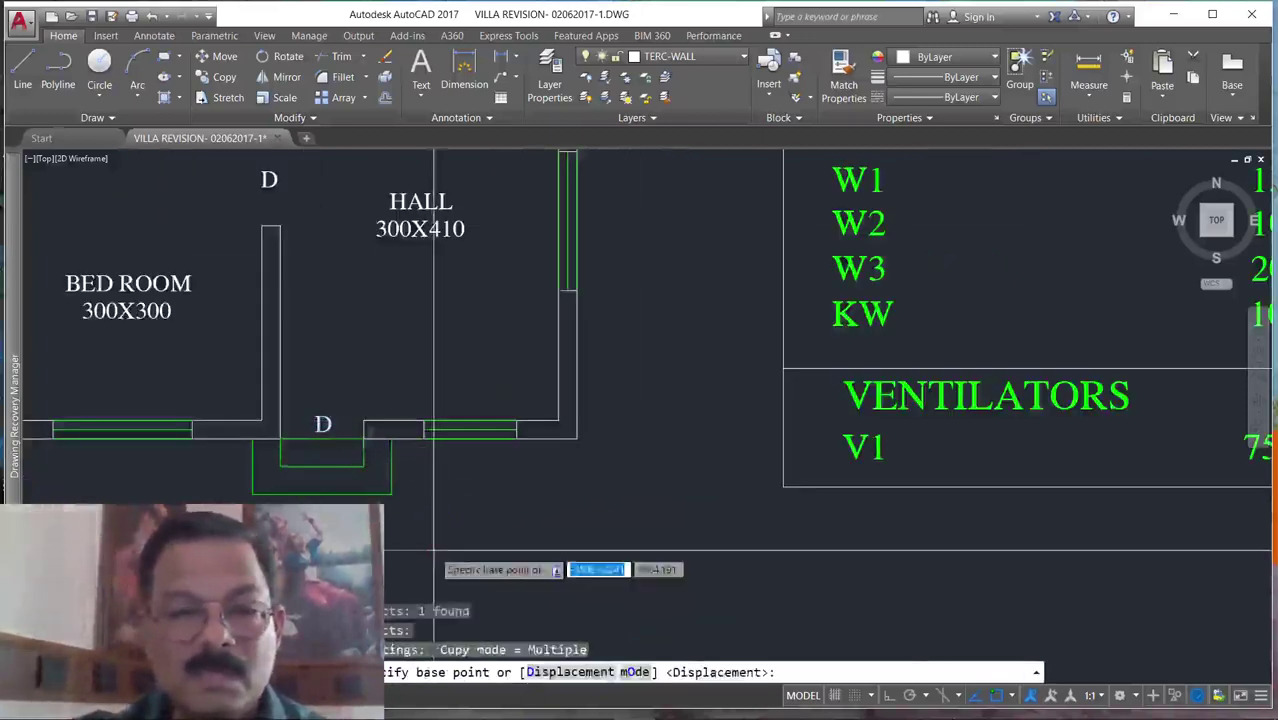
click(433, 550)
click(587, 512)
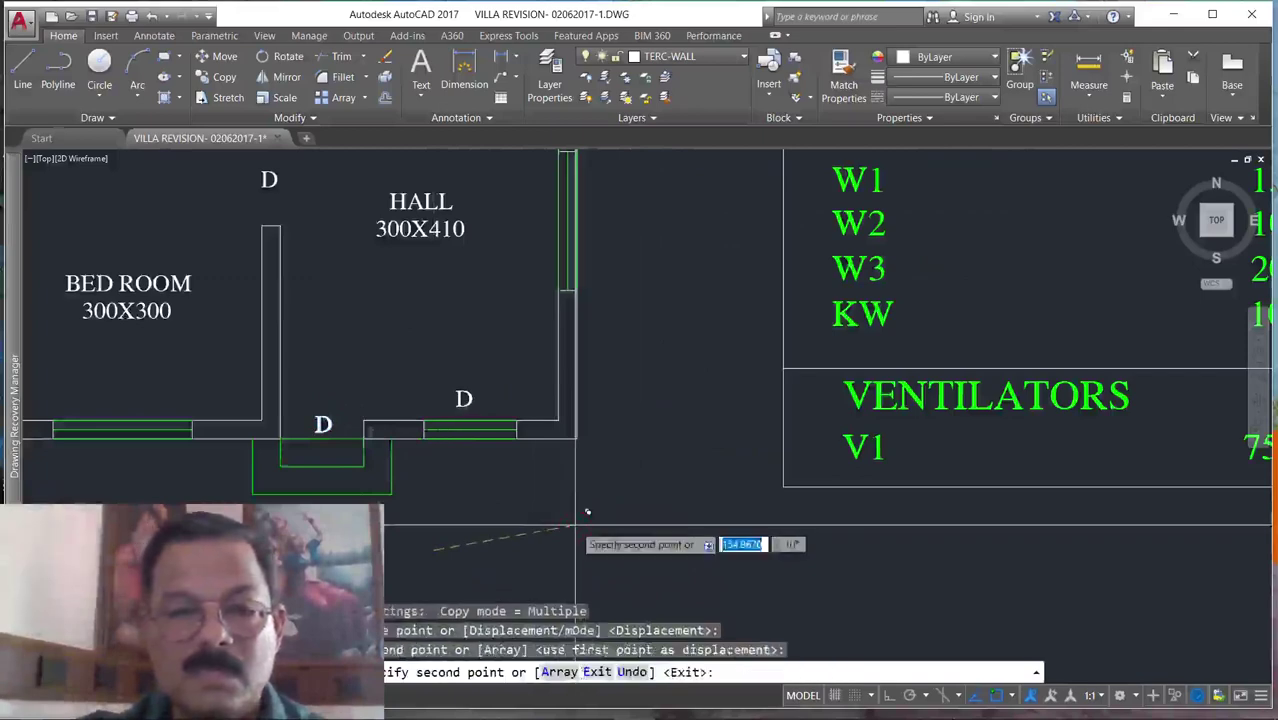
key(Escape)
Change the copied tag's text from D to W1.
scroll(467, 418, up, 4)
click(468, 380)
double_click(470, 378)
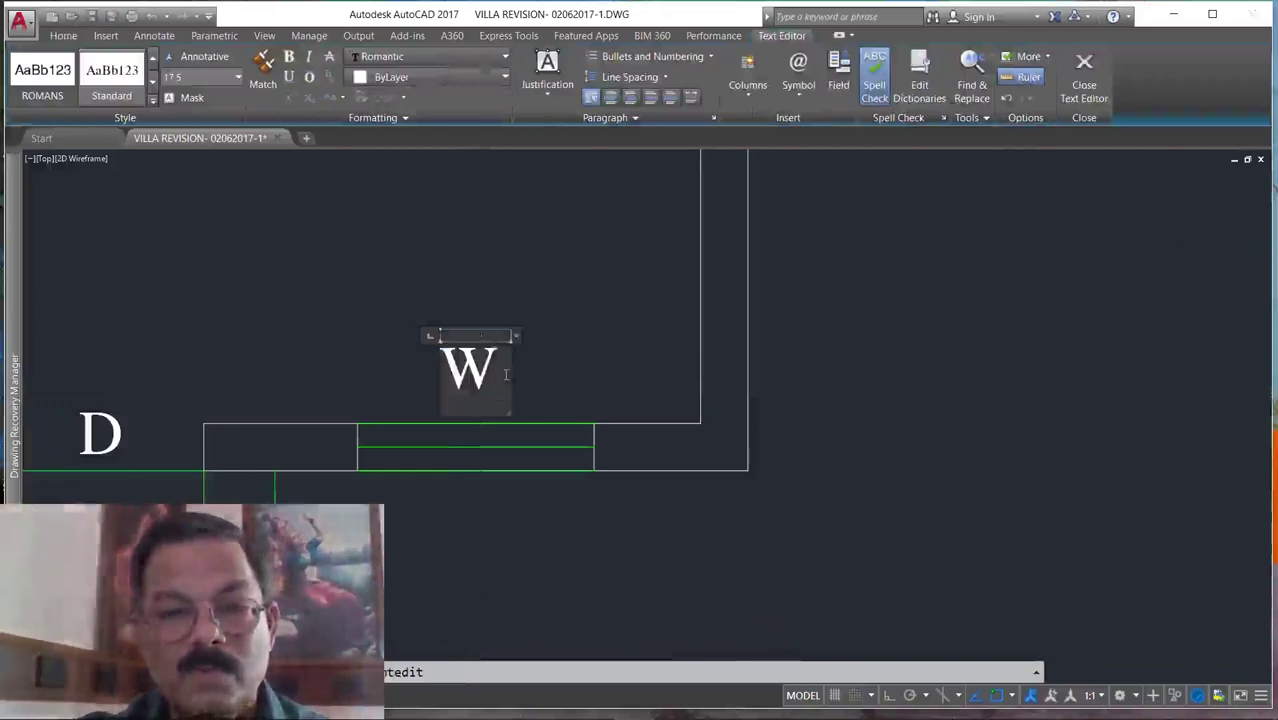
text(1)
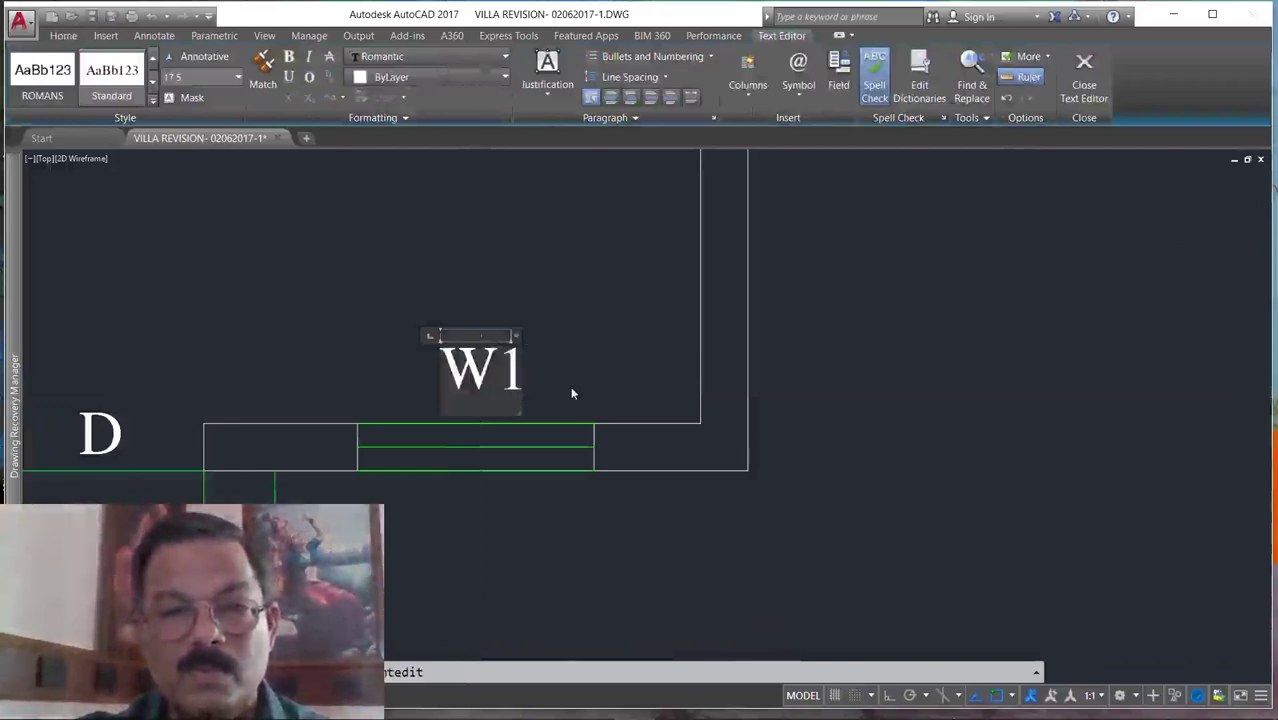
click(573, 391)
scroll(839, 398, down, 4)
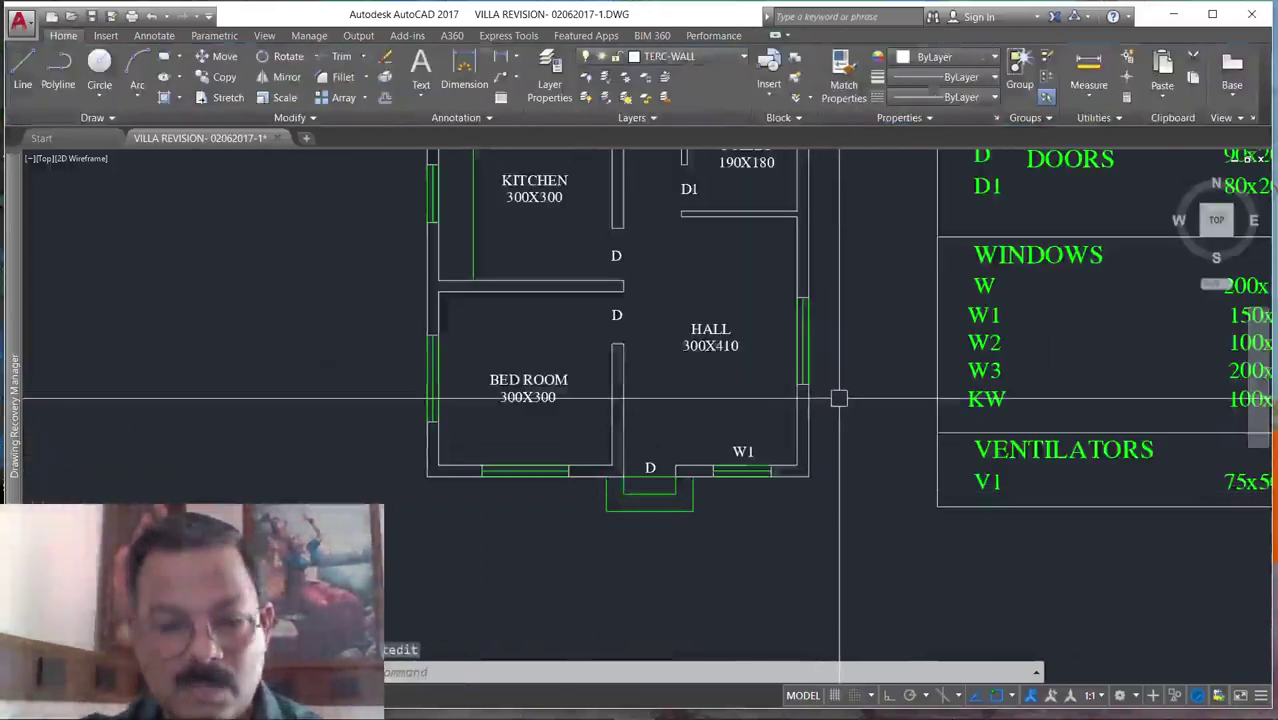
Start copying the W1 tag, picking its base point.
text(co)
key(Return)
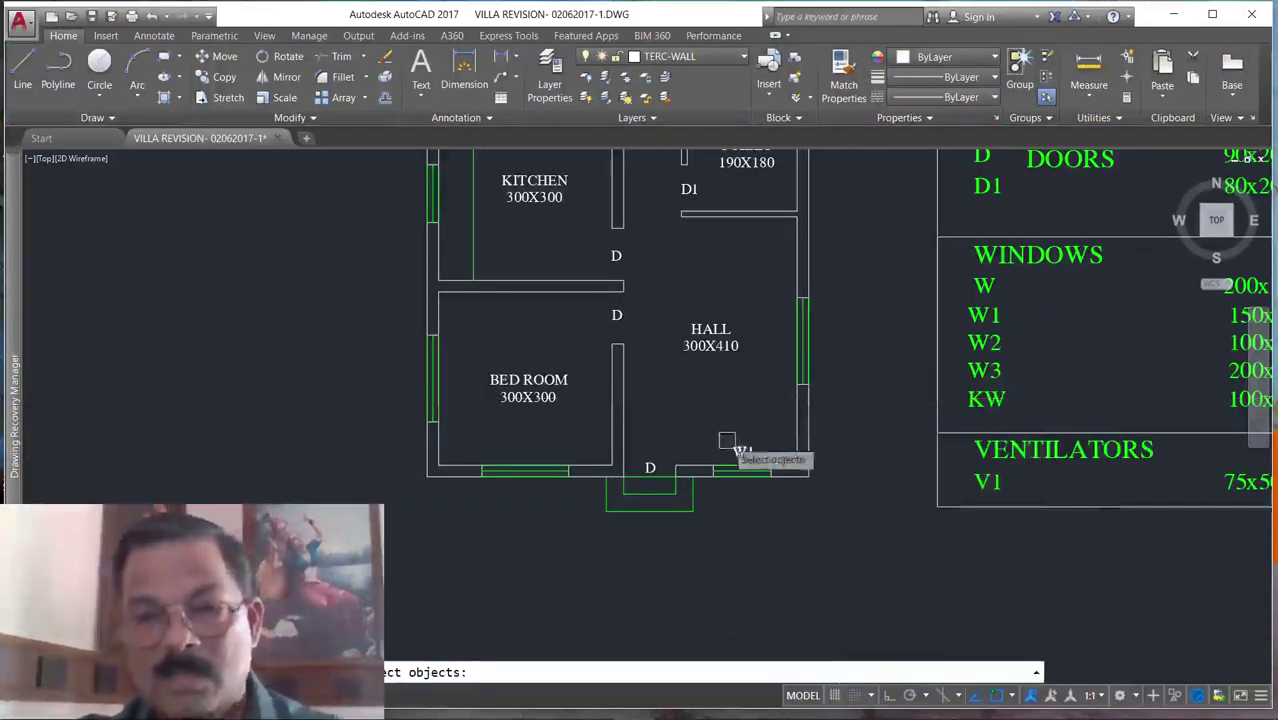
key(Return)
click(750, 448)
Copy the W1 tag to the top wall, kitchen left wall, bedroom left wall and hall right wall windows.
scroll(730, 345, down, 3)
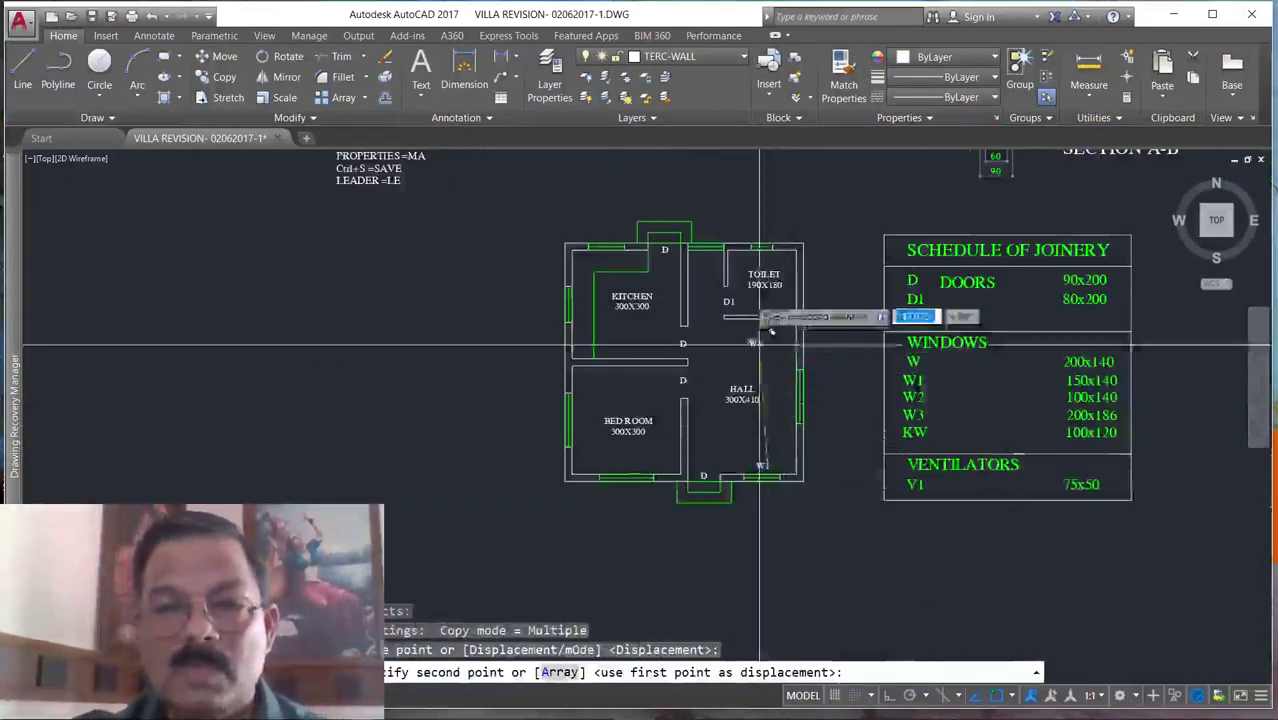
scroll(720, 244, up, 5)
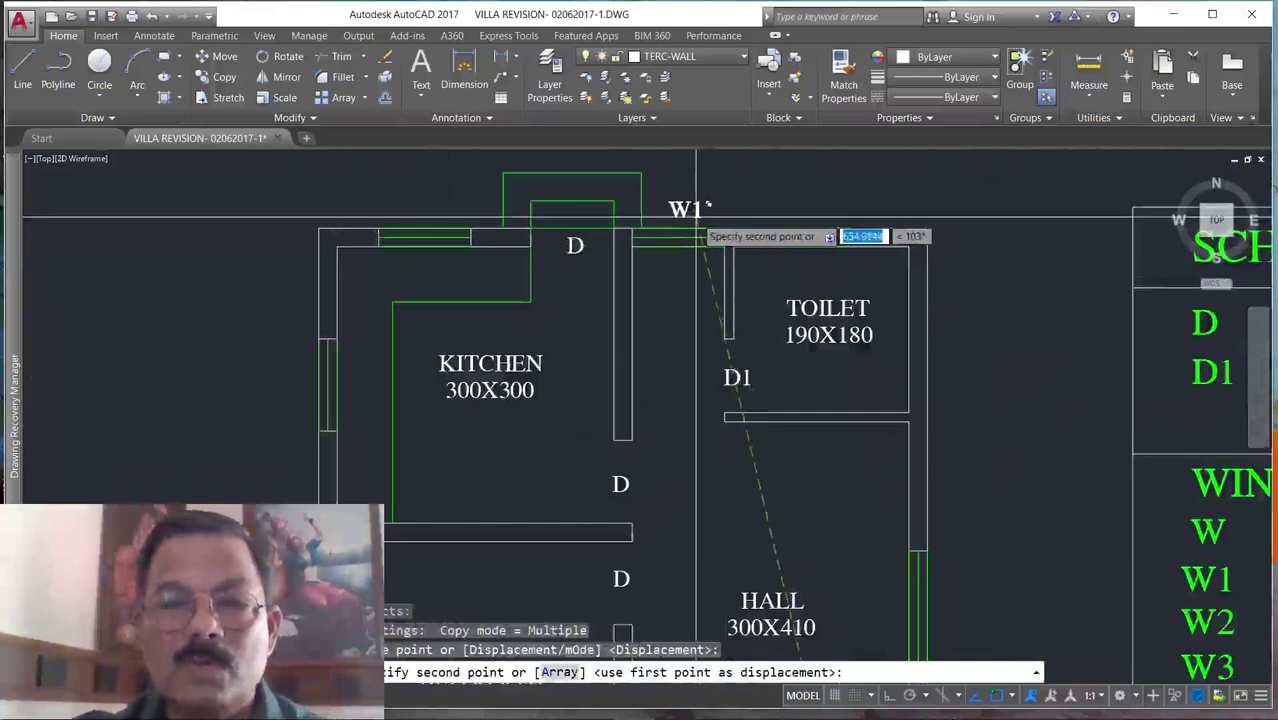
click(690, 215)
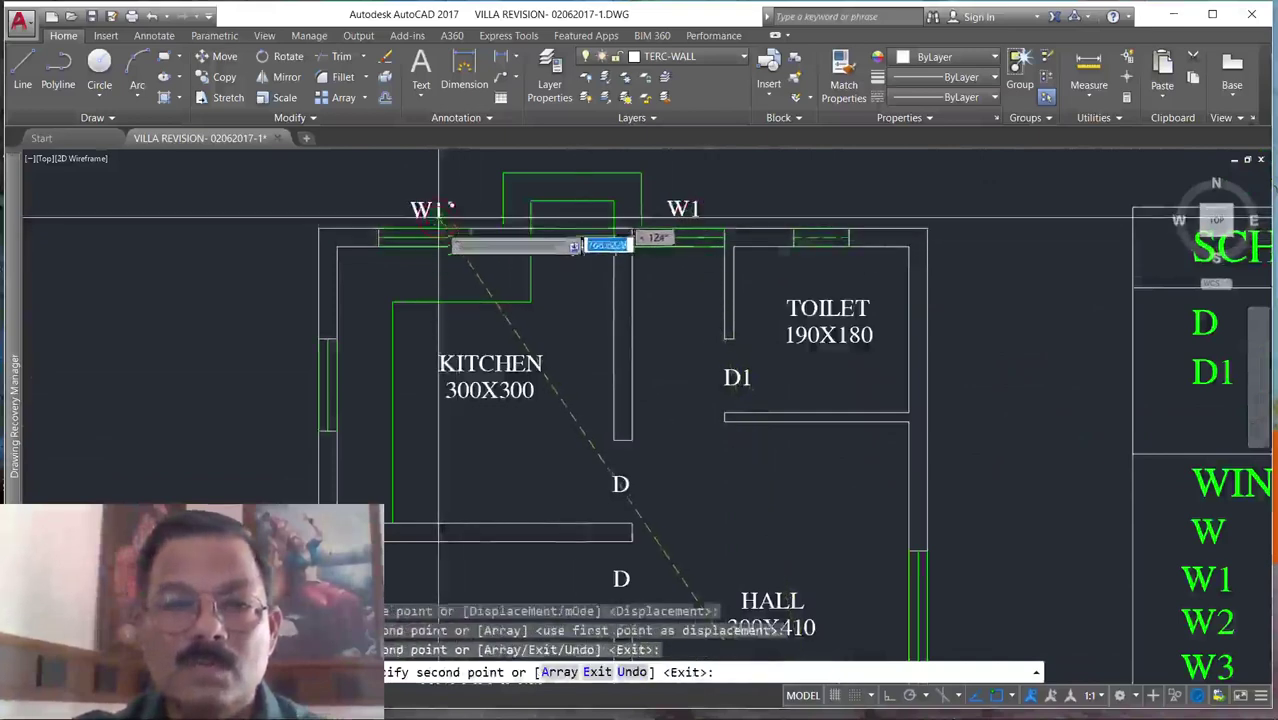
click(298, 378)
scroll(430, 245, down, 4)
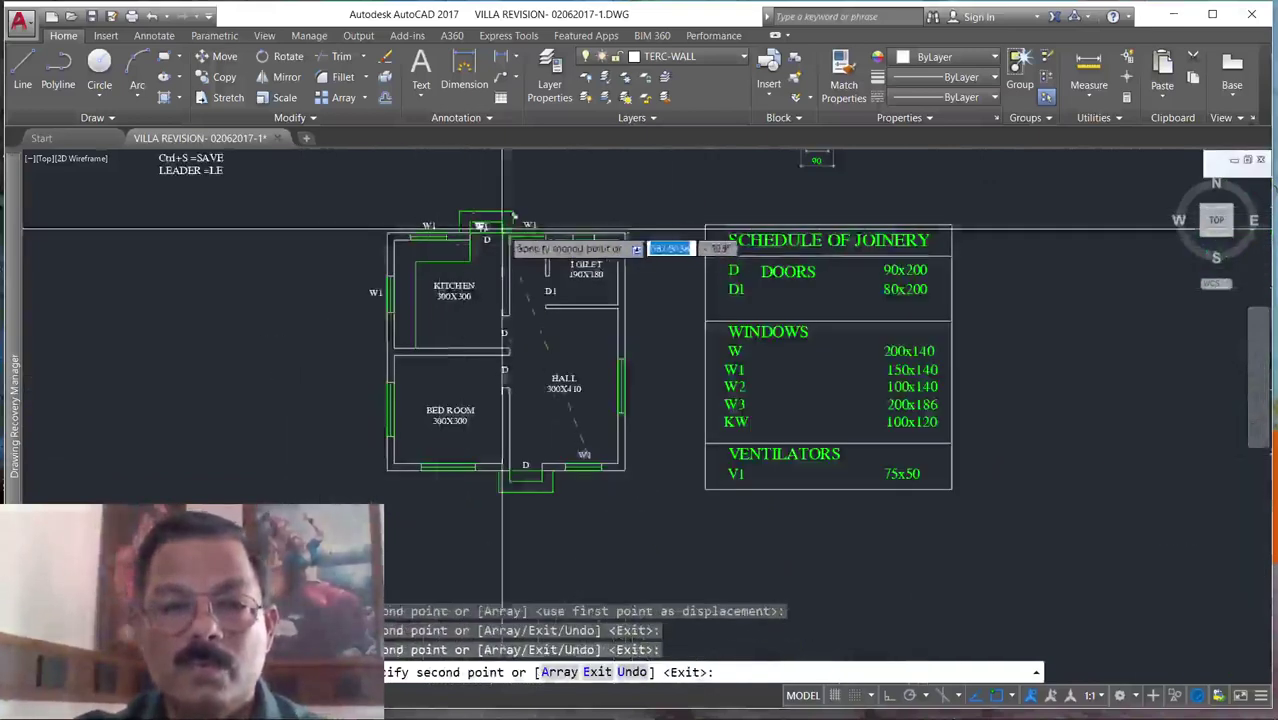
scroll(371, 411, up, 3)
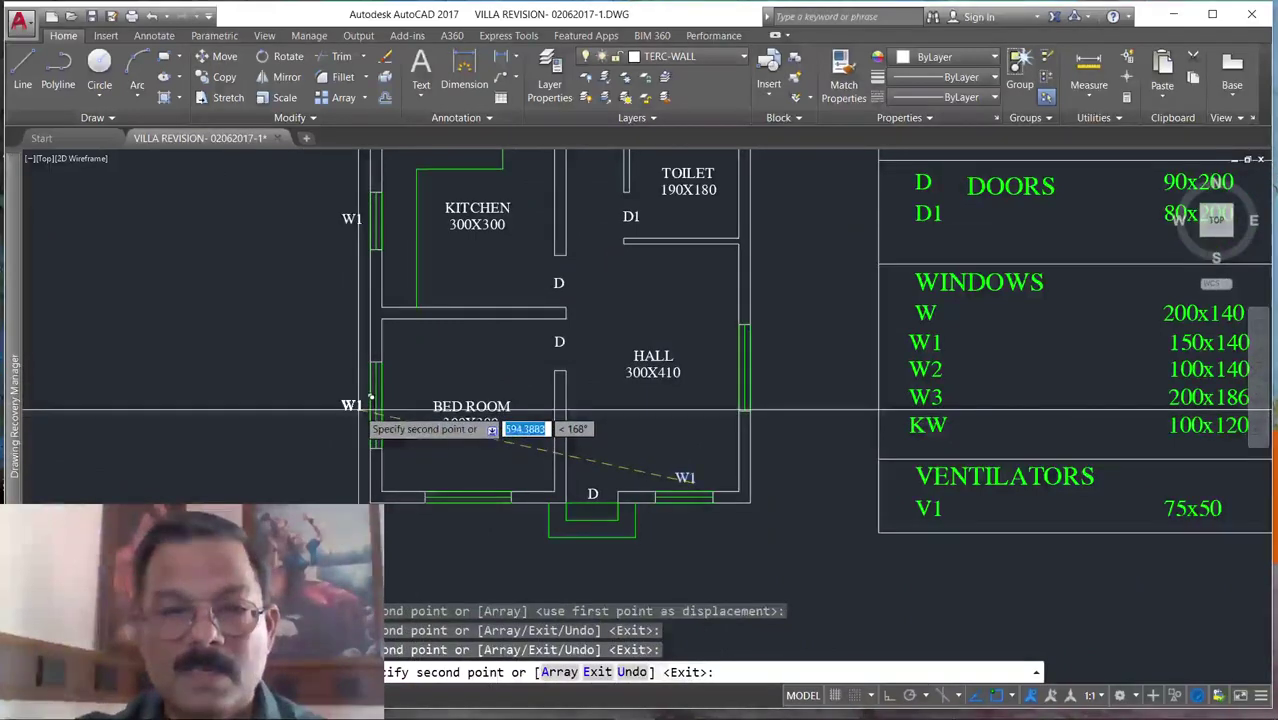
click(371, 398)
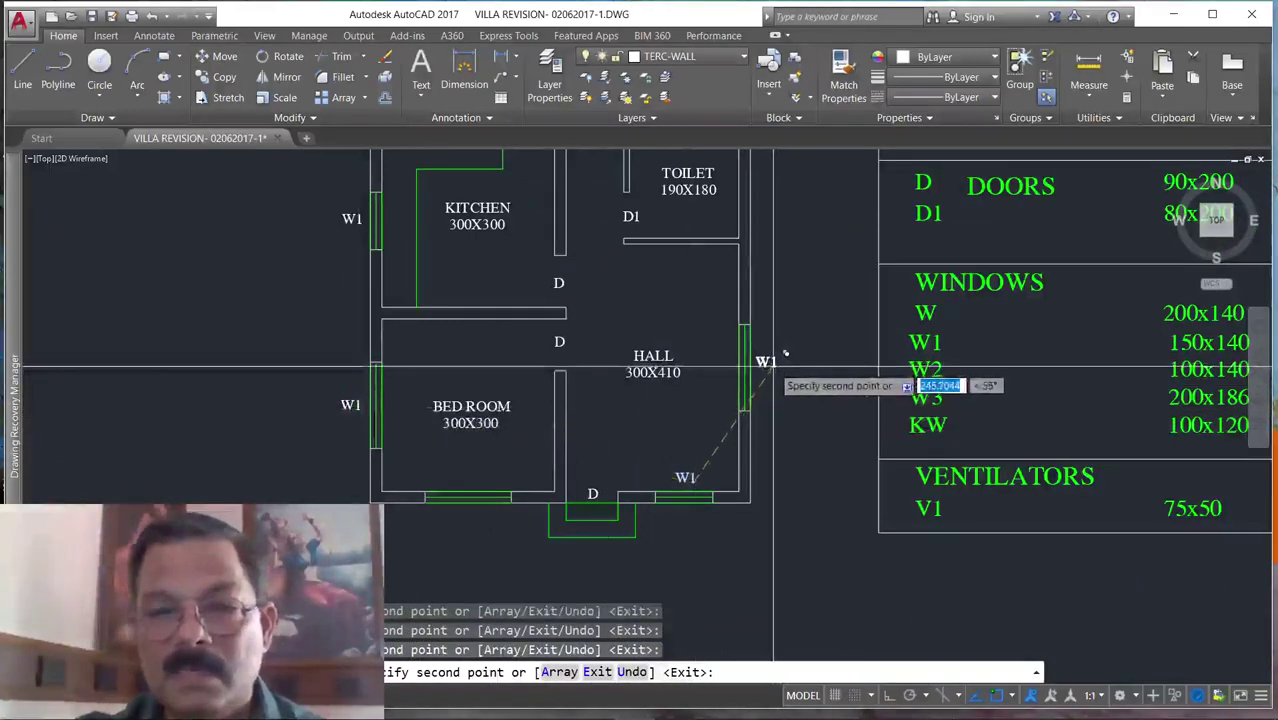
click(786, 353)
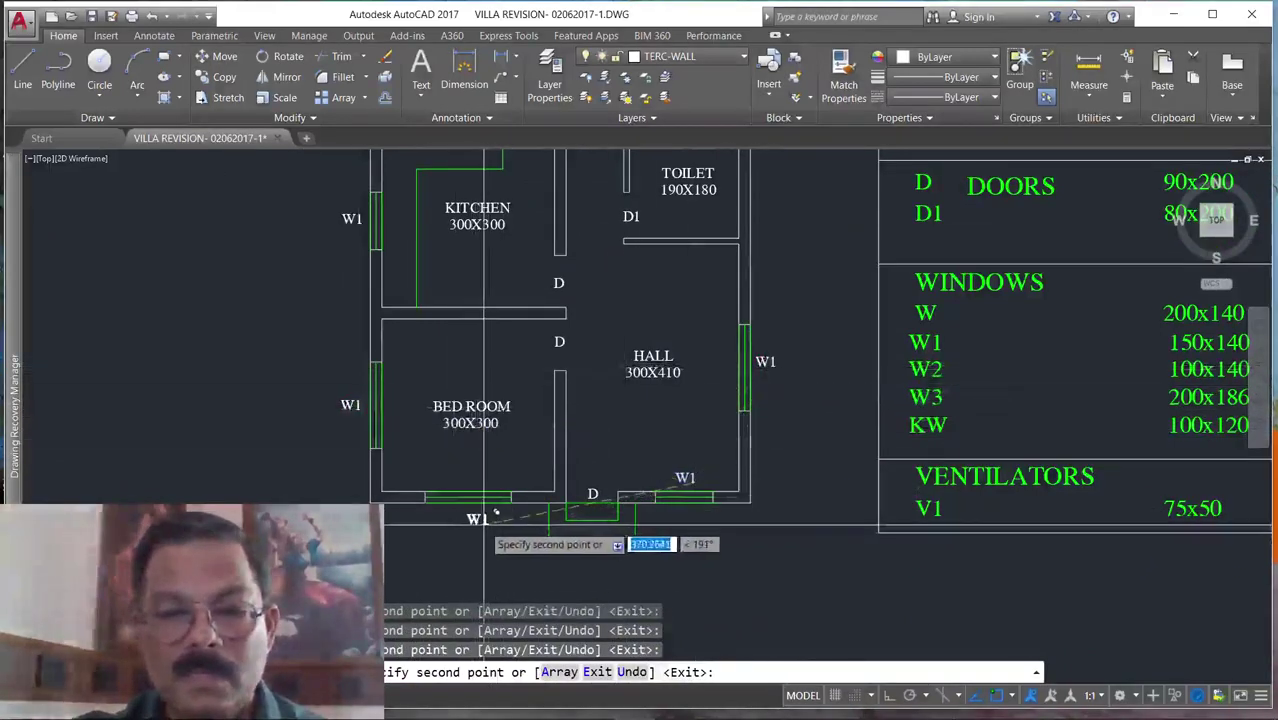
key(Escape)
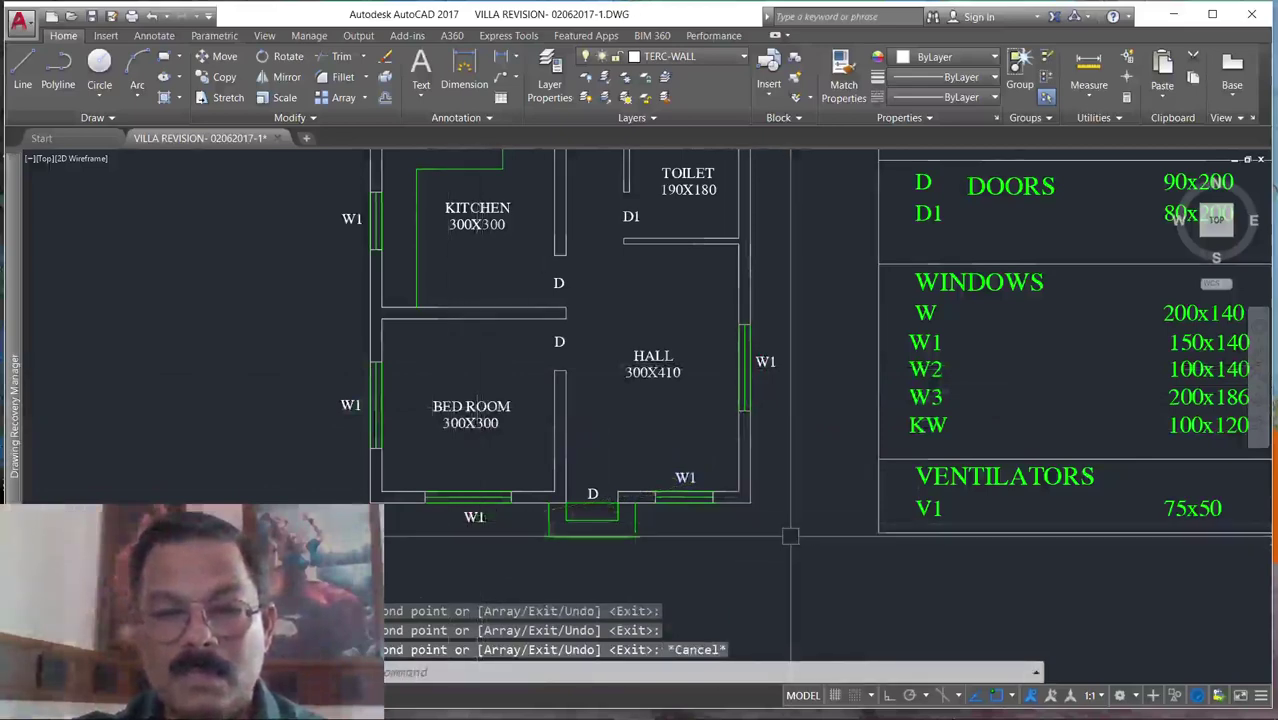
Move the hall's bottom W1 tag to just below the wall.
scroll(785, 537, up, 2)
text(M)
key(Return)
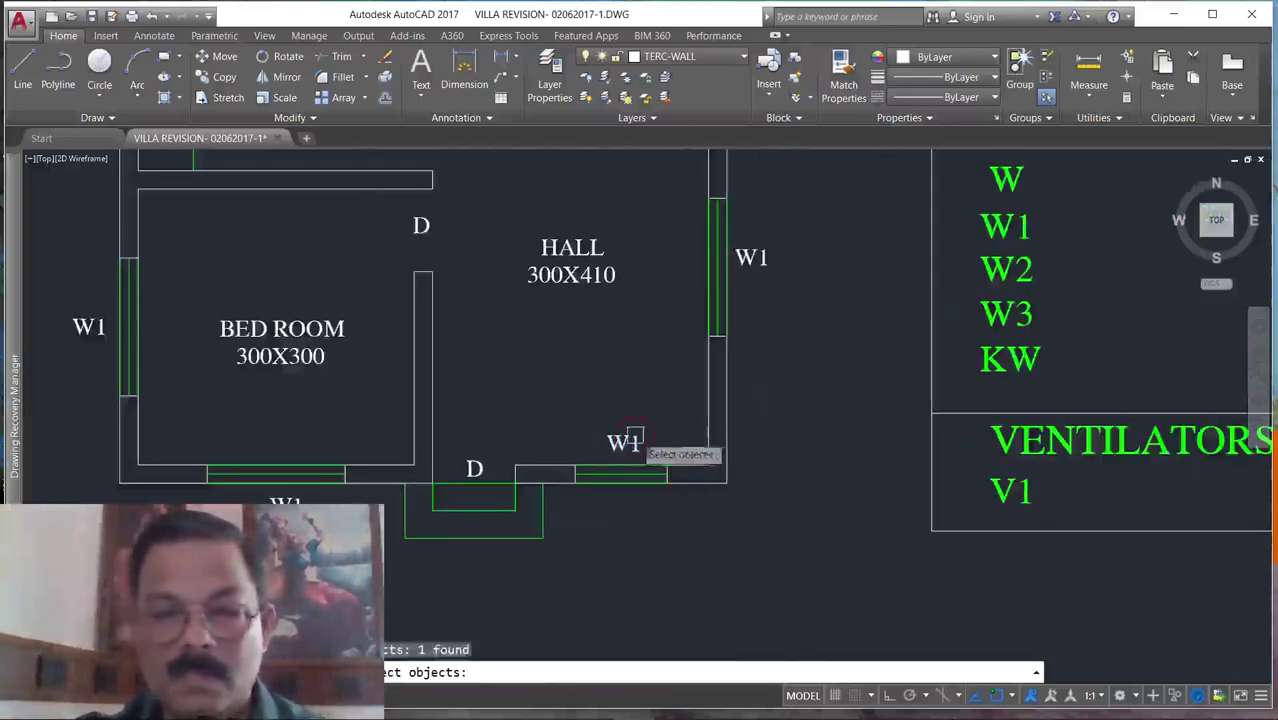
key(Return)
click(817, 375)
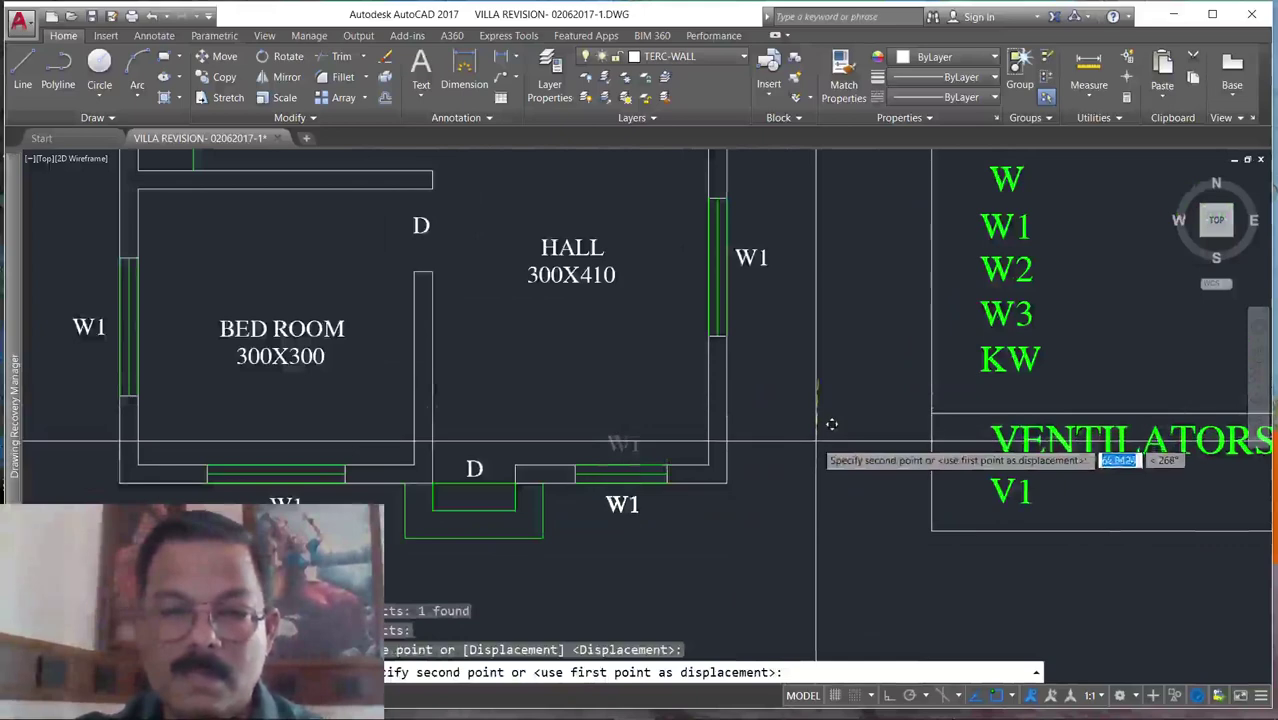
click(818, 430)
Edit the hall's right-wall tag so it reads W.
scroll(785, 254, up, 4)
click(745, 296)
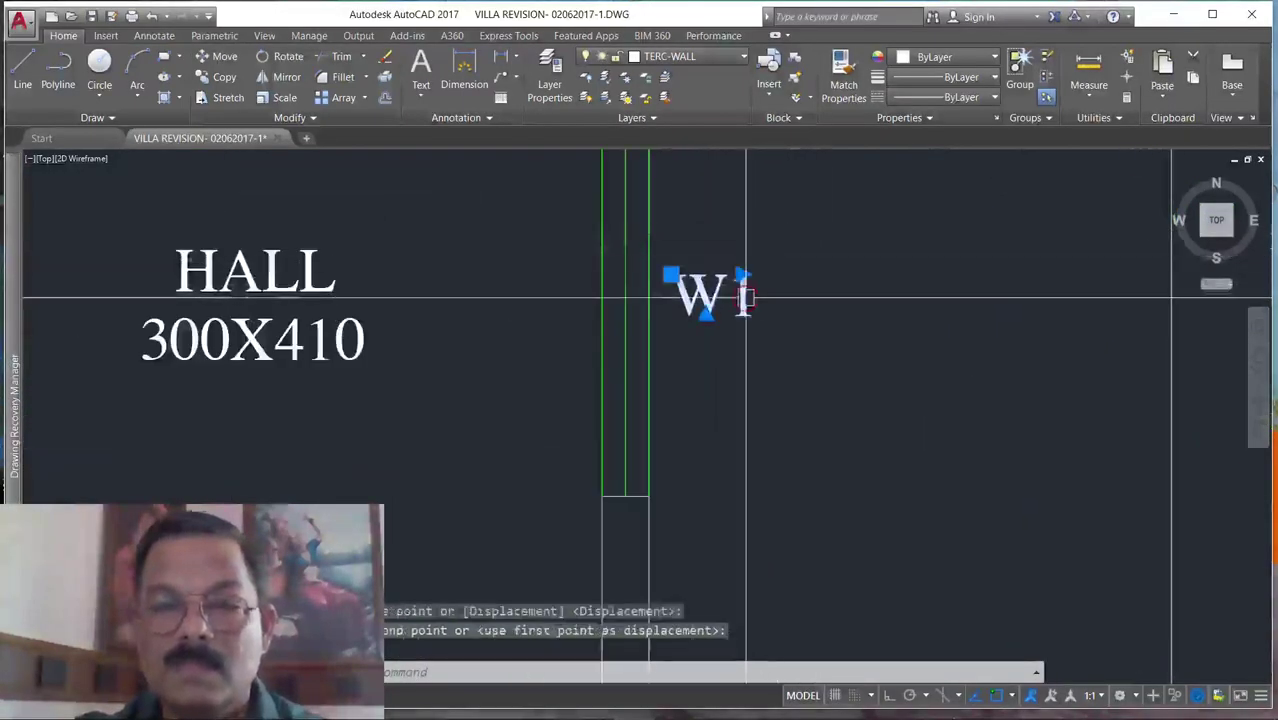
double_click(745, 300)
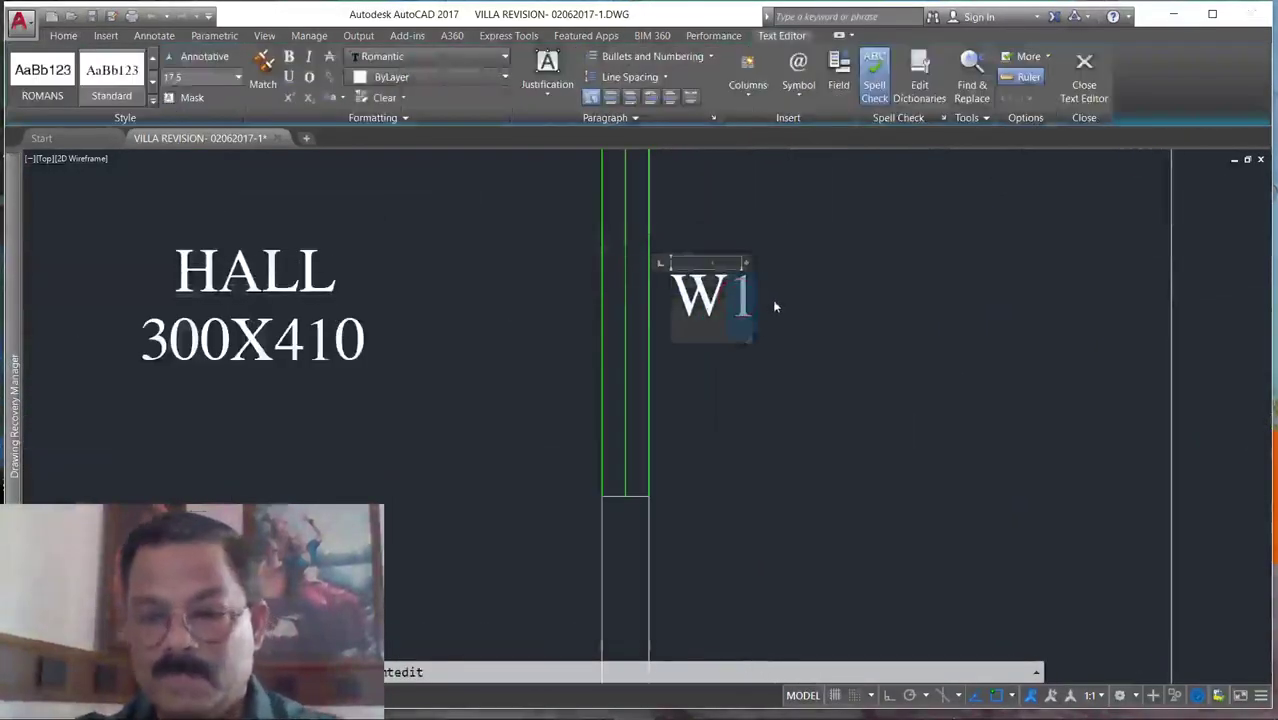
click(791, 408)
scroll(791, 408, down, 5)
Change the tags below the bedroom and beside its left wall from W1 to W.
scroll(679, 483, up, 5)
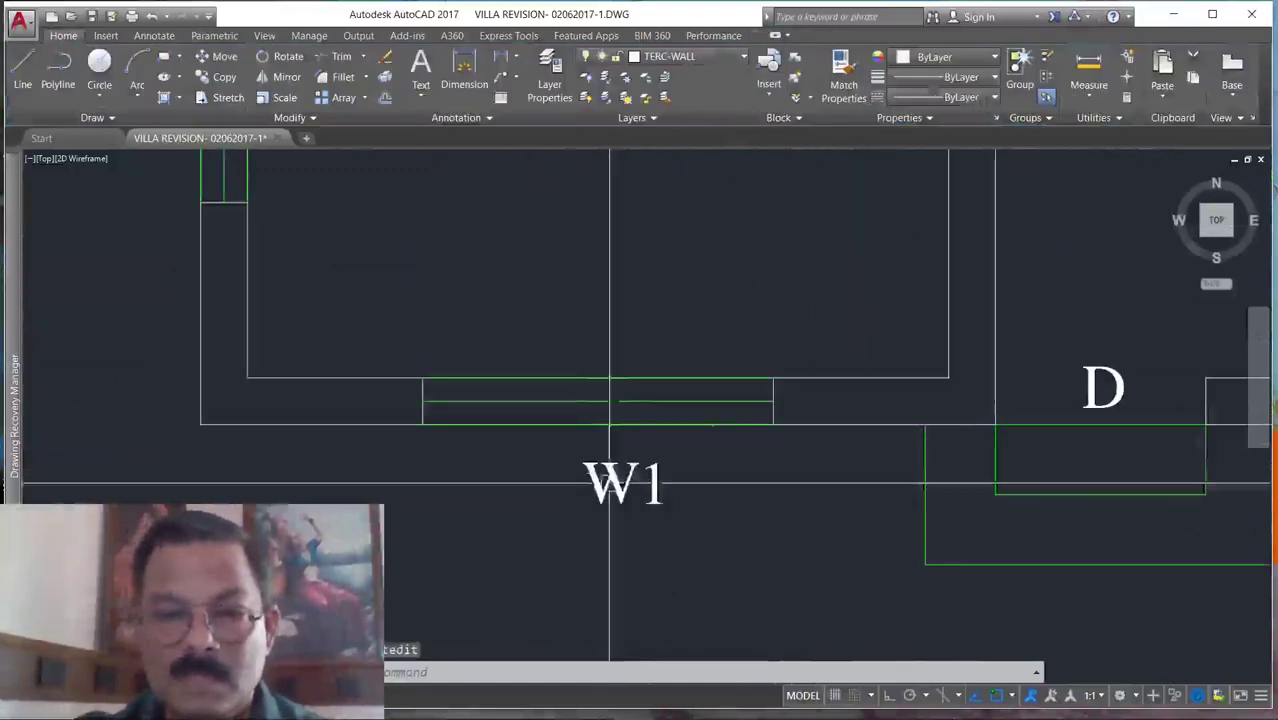
double_click(648, 484)
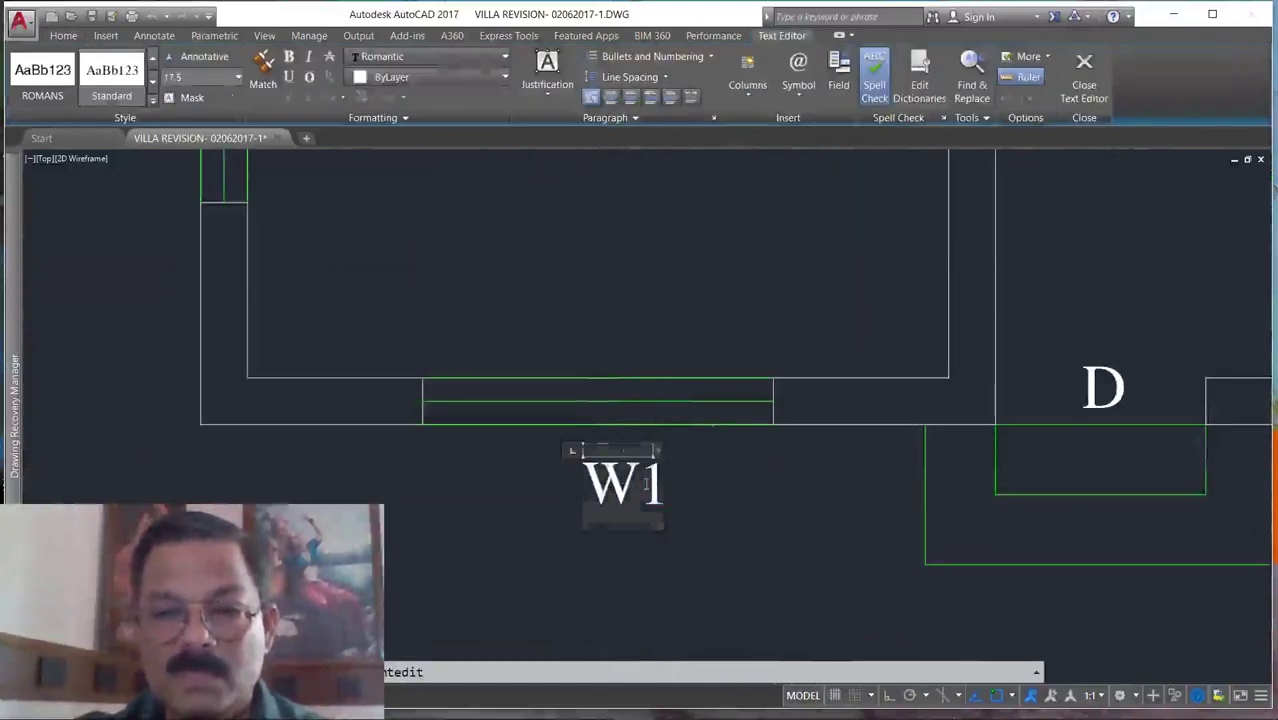
click(710, 561)
scroll(710, 519, down, 6)
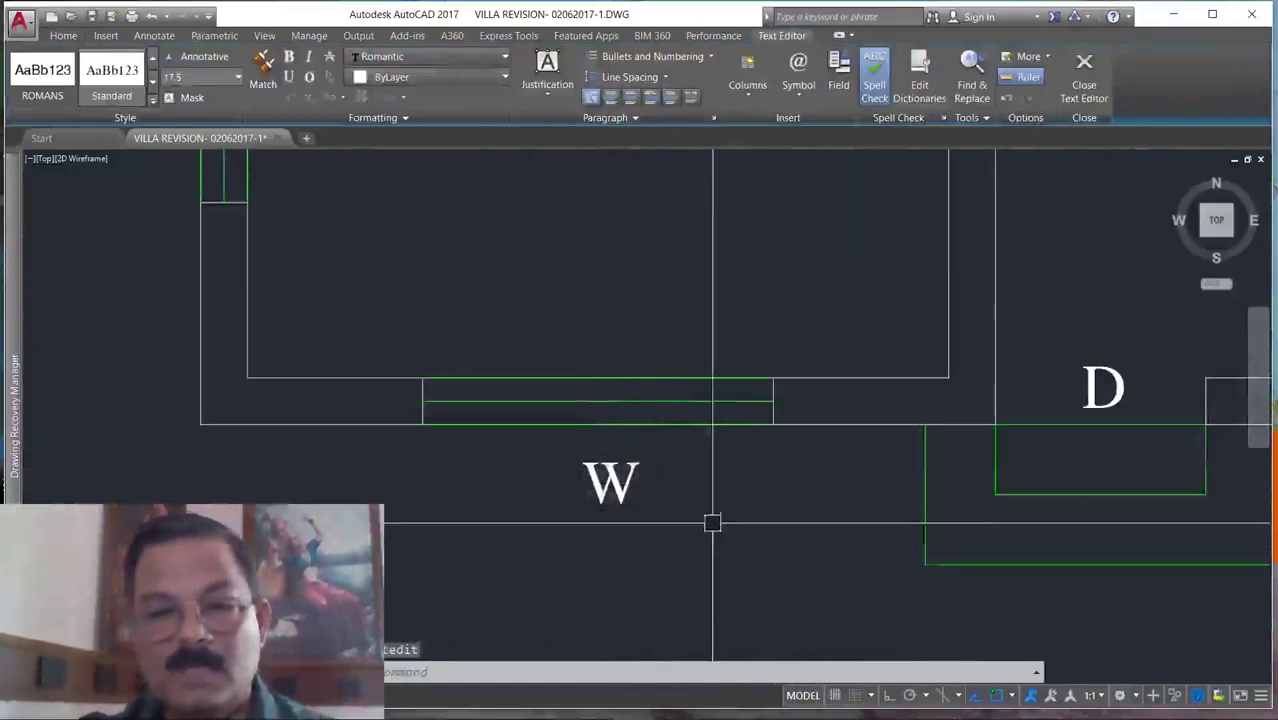
scroll(496, 345, up, 6)
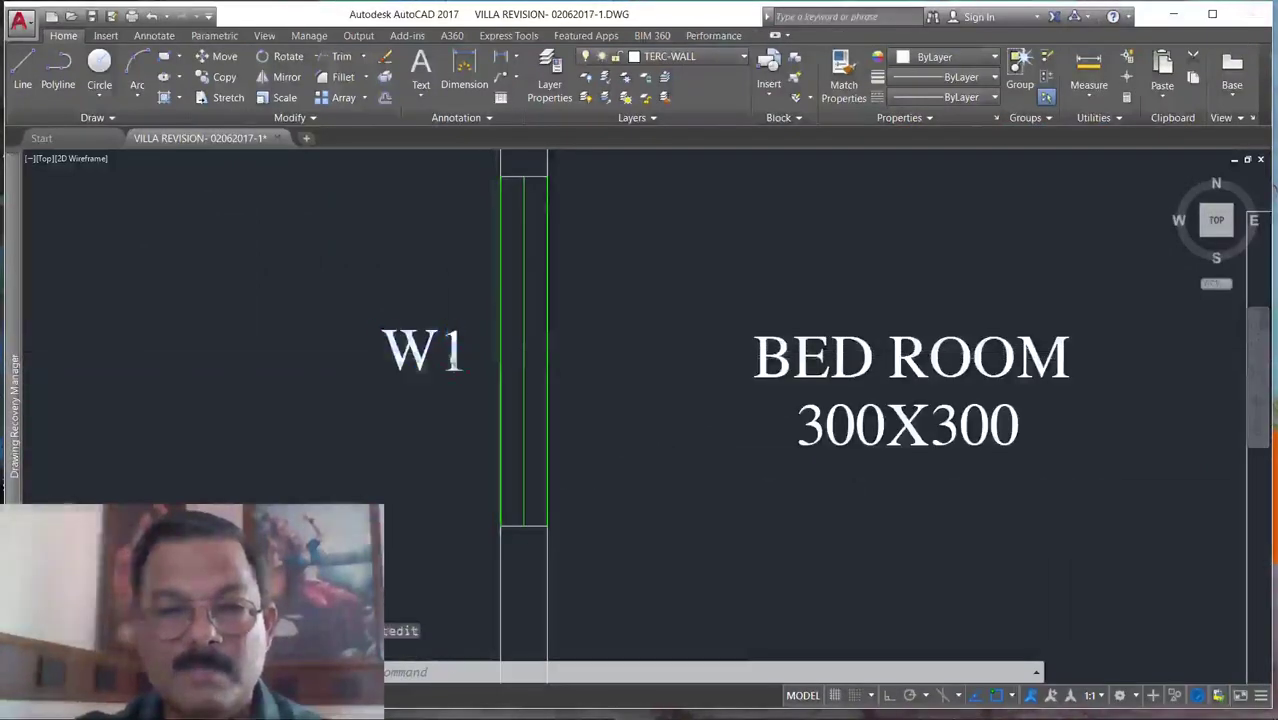
double_click(438, 370)
key(BackSpace)
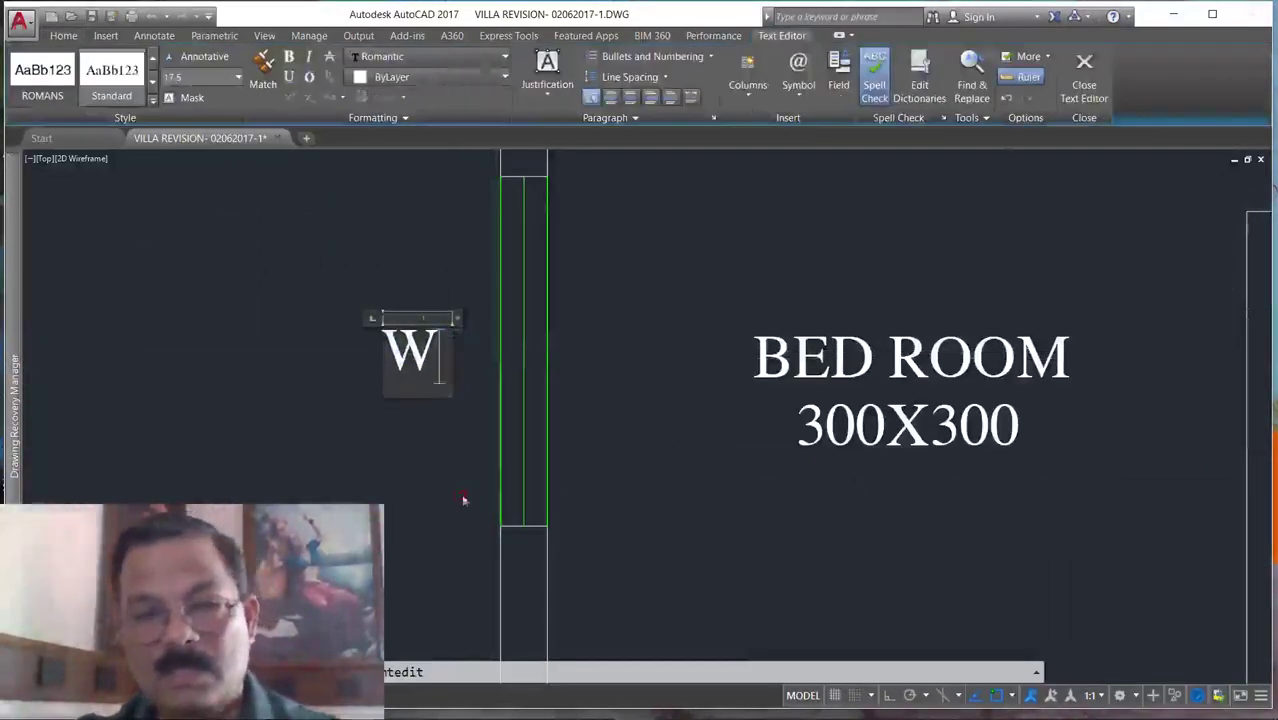
click(487, 410)
scroll(487, 410, down, 5)
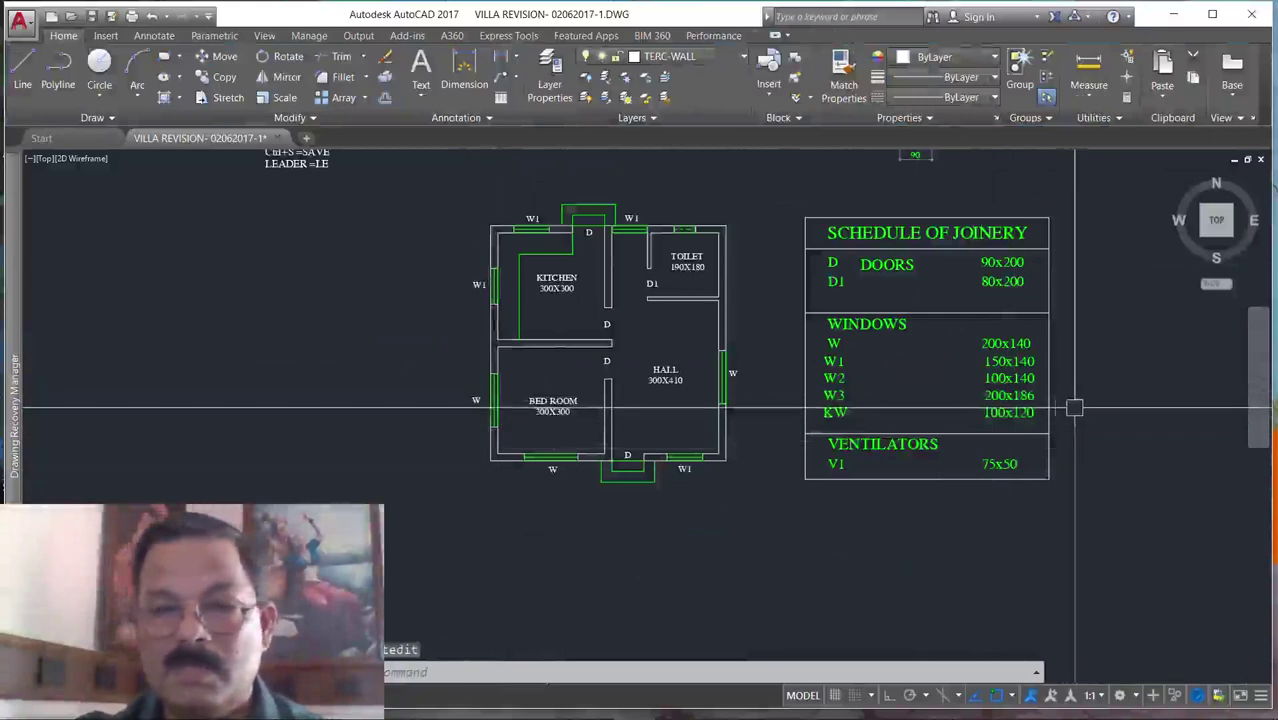
Erase the W2, W3 and KW rows from the joinery schedule.
scroll(1055, 392, up, 4)
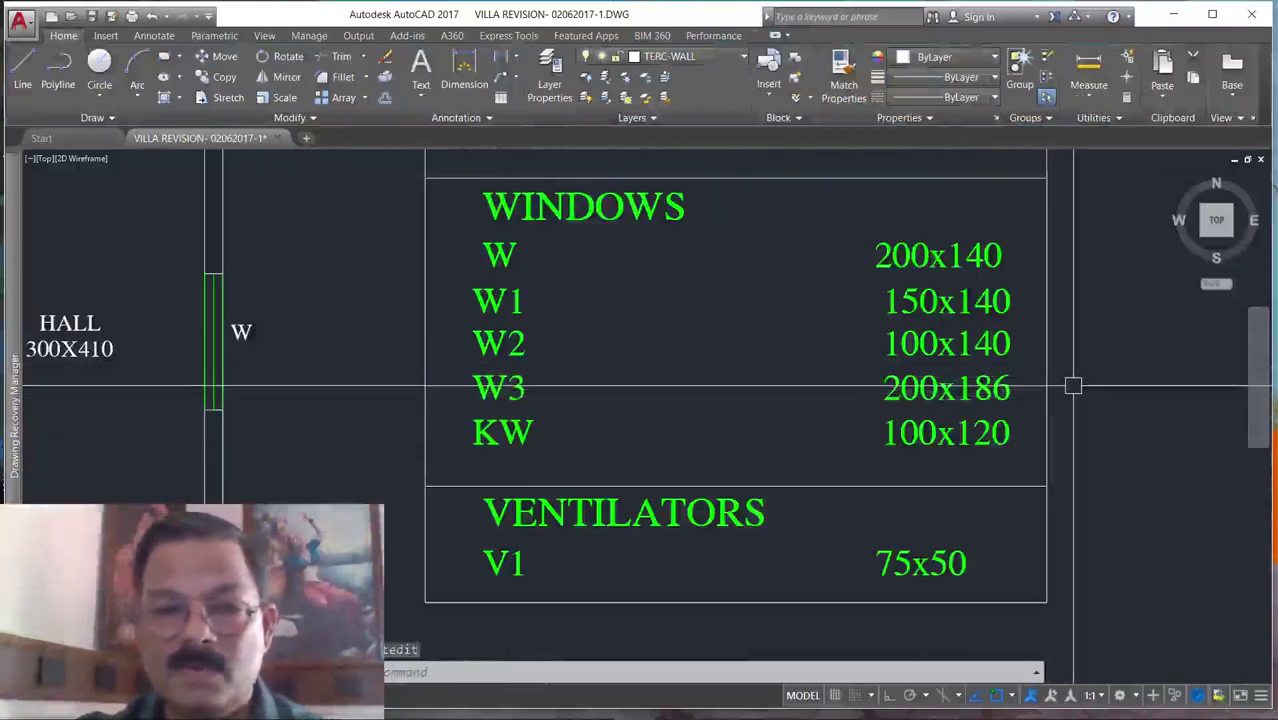
key(Escape)
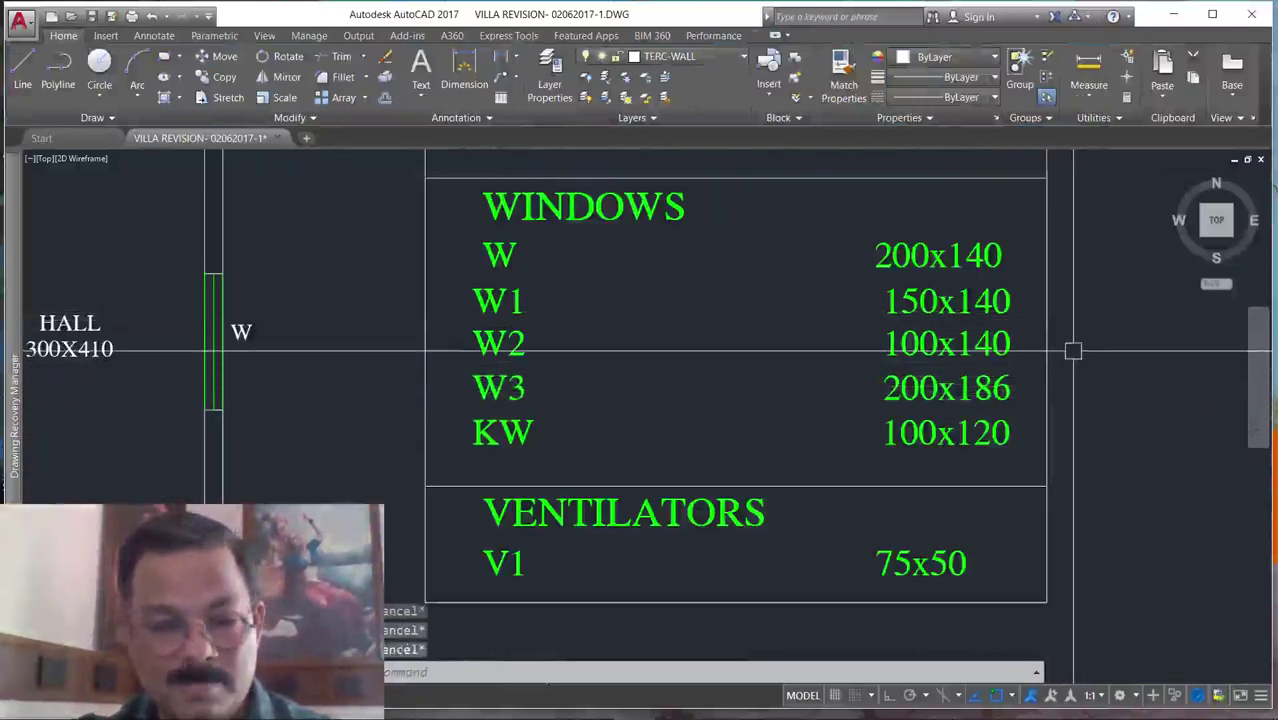
right_click(1073, 350)
click(1110, 375)
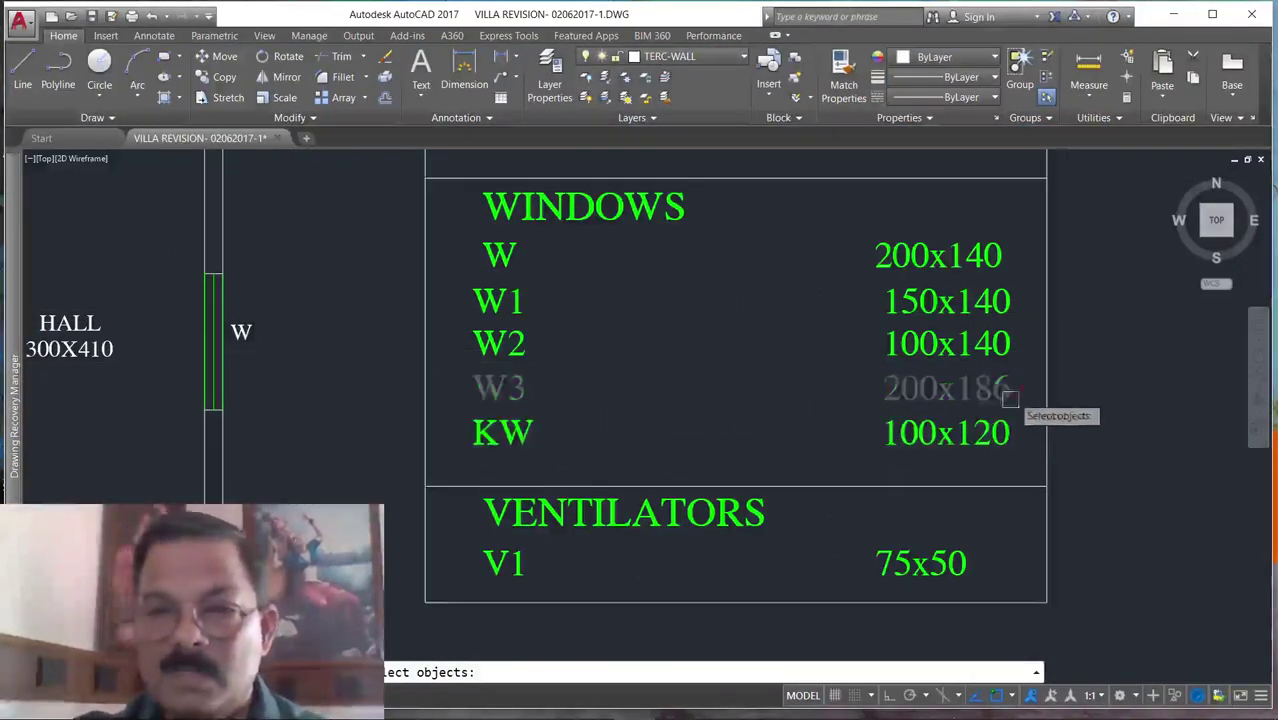
click(1020, 381)
click(481, 444)
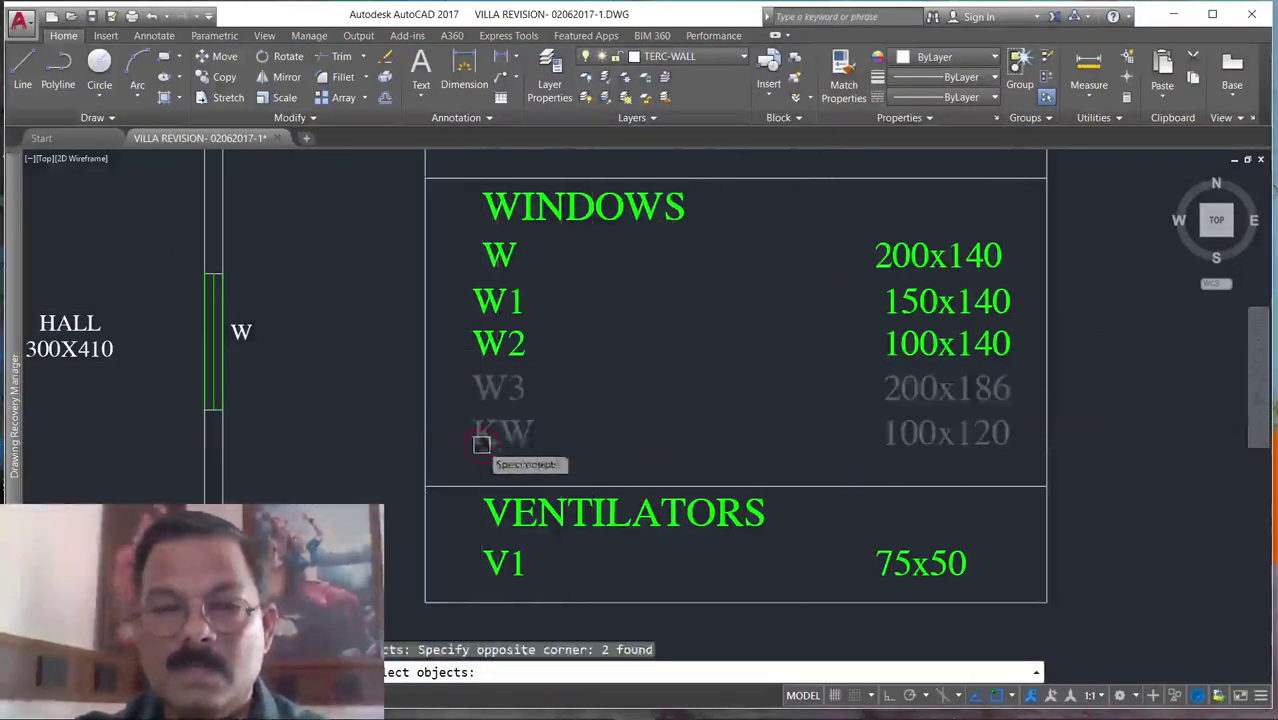
click(516, 350)
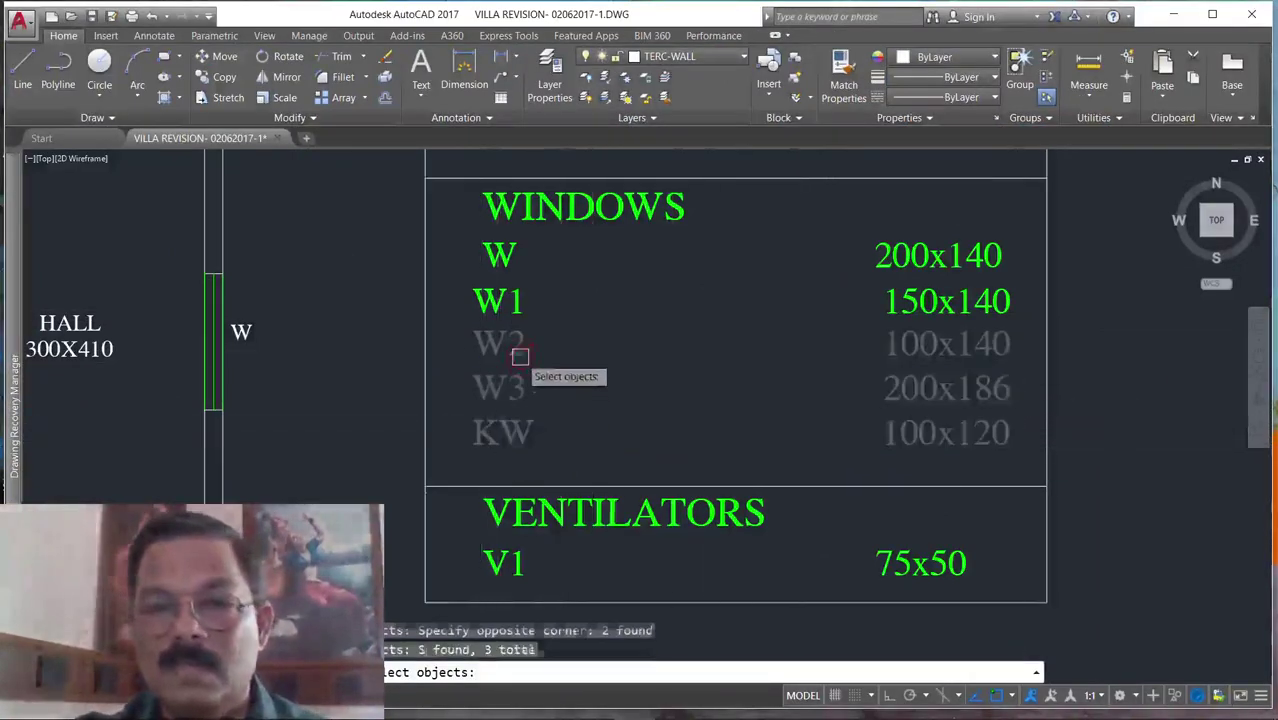
key(Return)
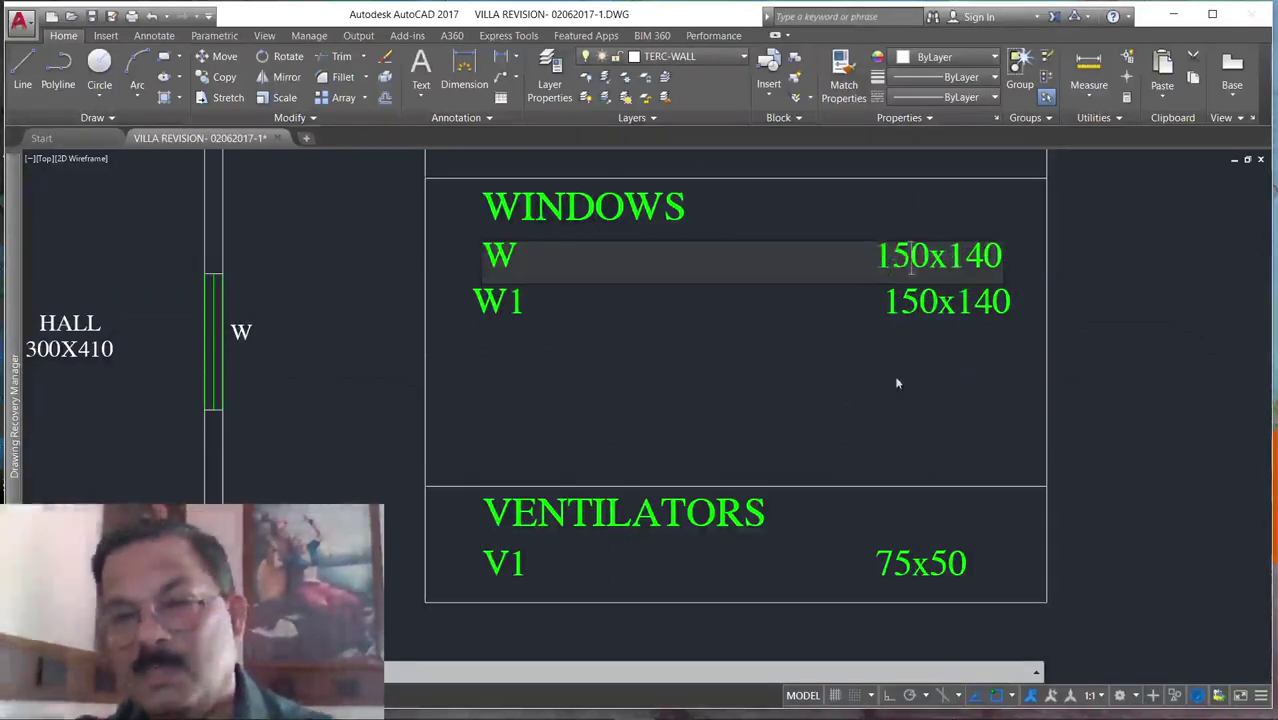
Change the schedule sizes to 100x140 for W1 and 60x50 for V1.
text(ed)
key(Return)
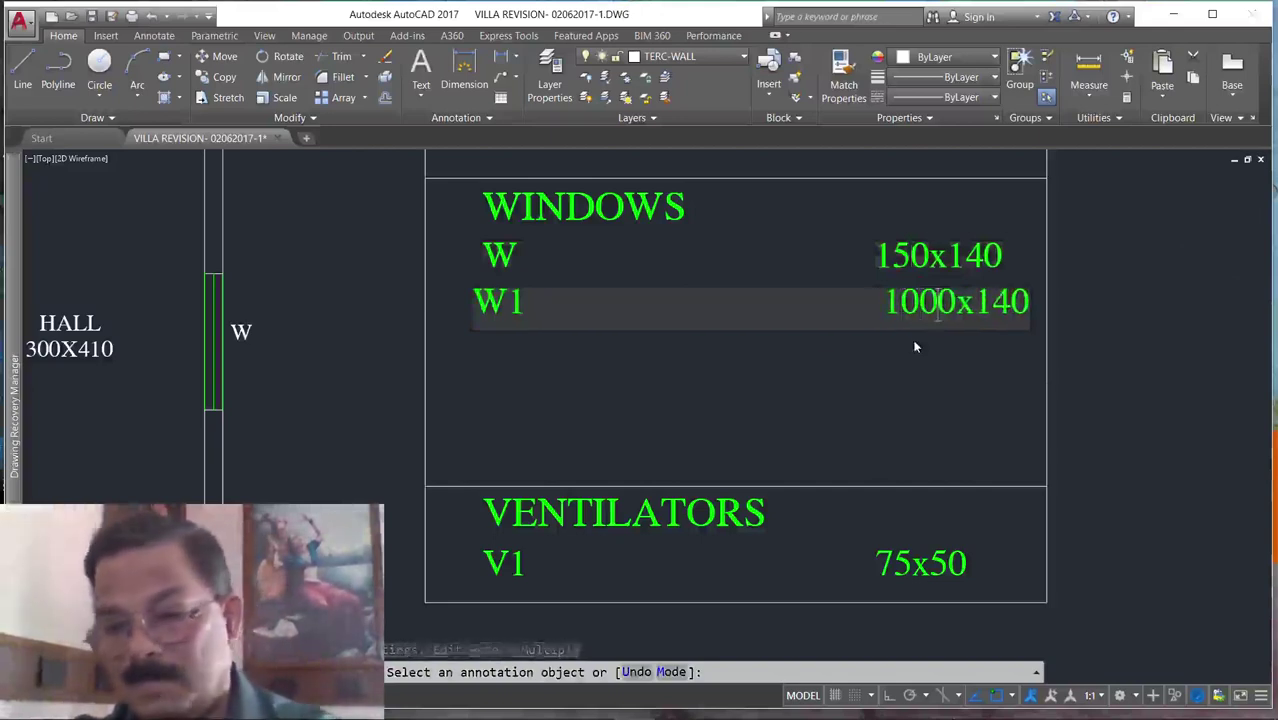
click(885, 430)
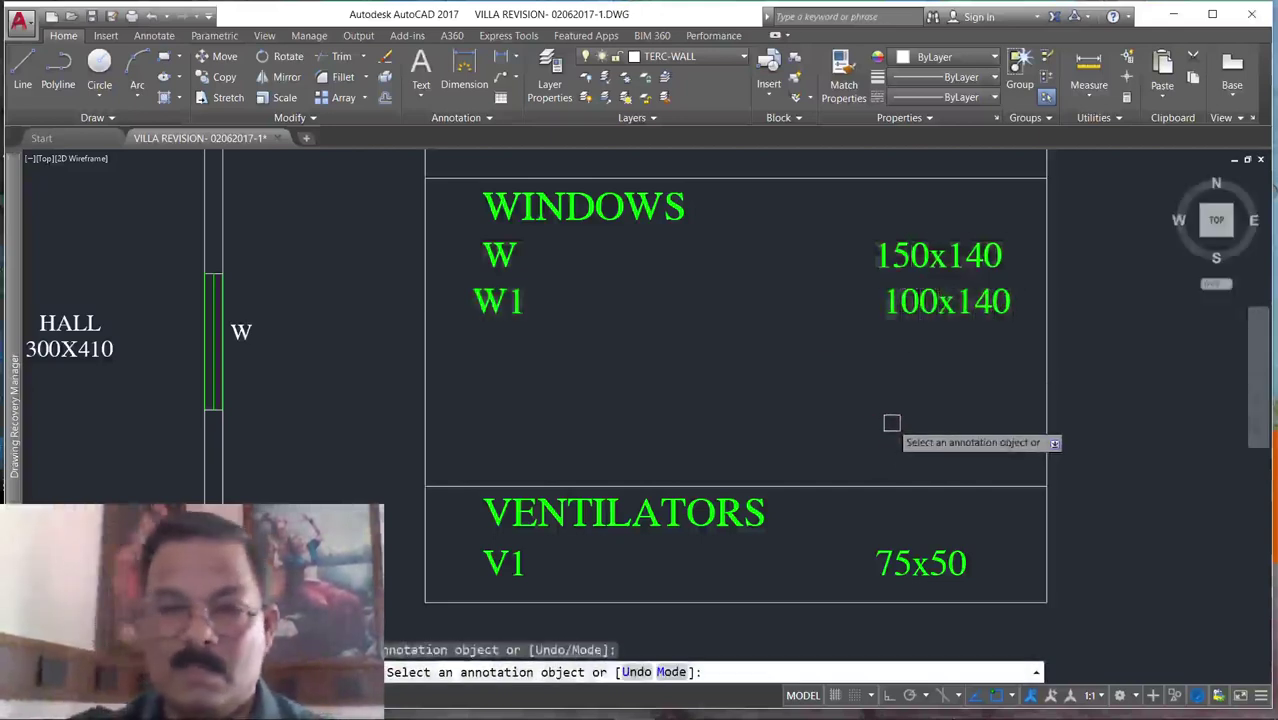
key(Escape)
scroll(960, 565, up, 2)
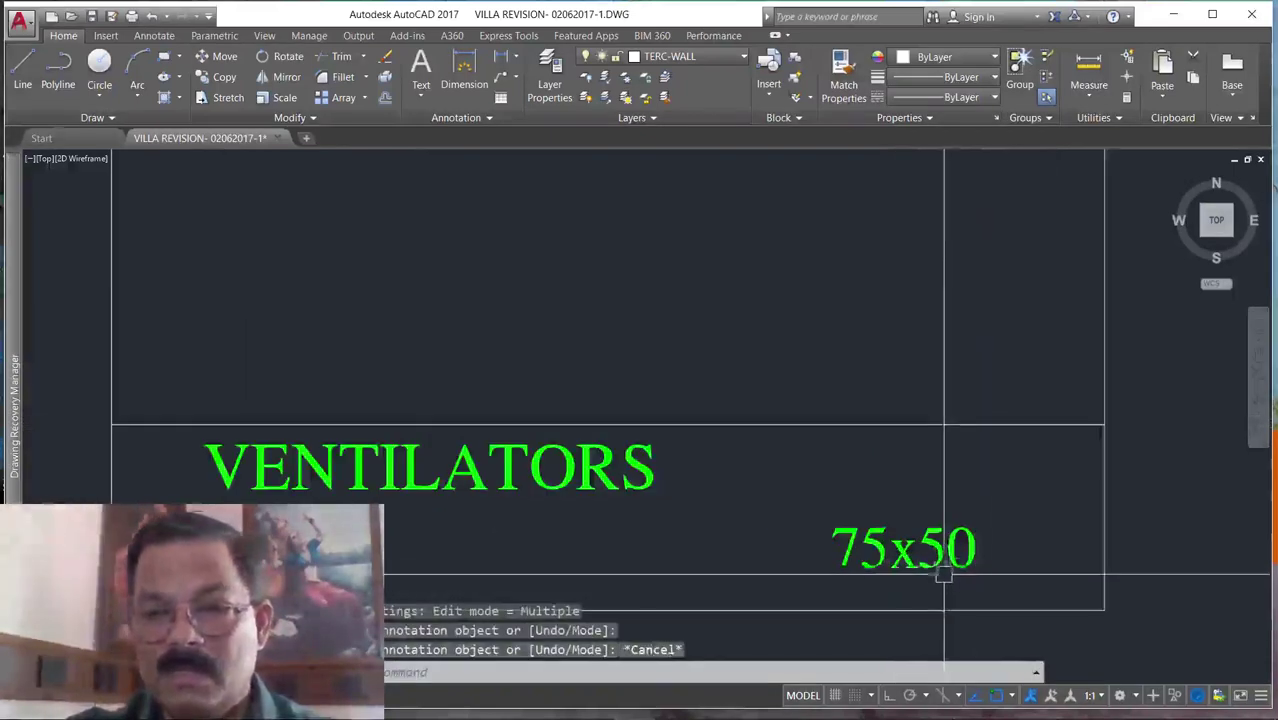
double_click(885, 560)
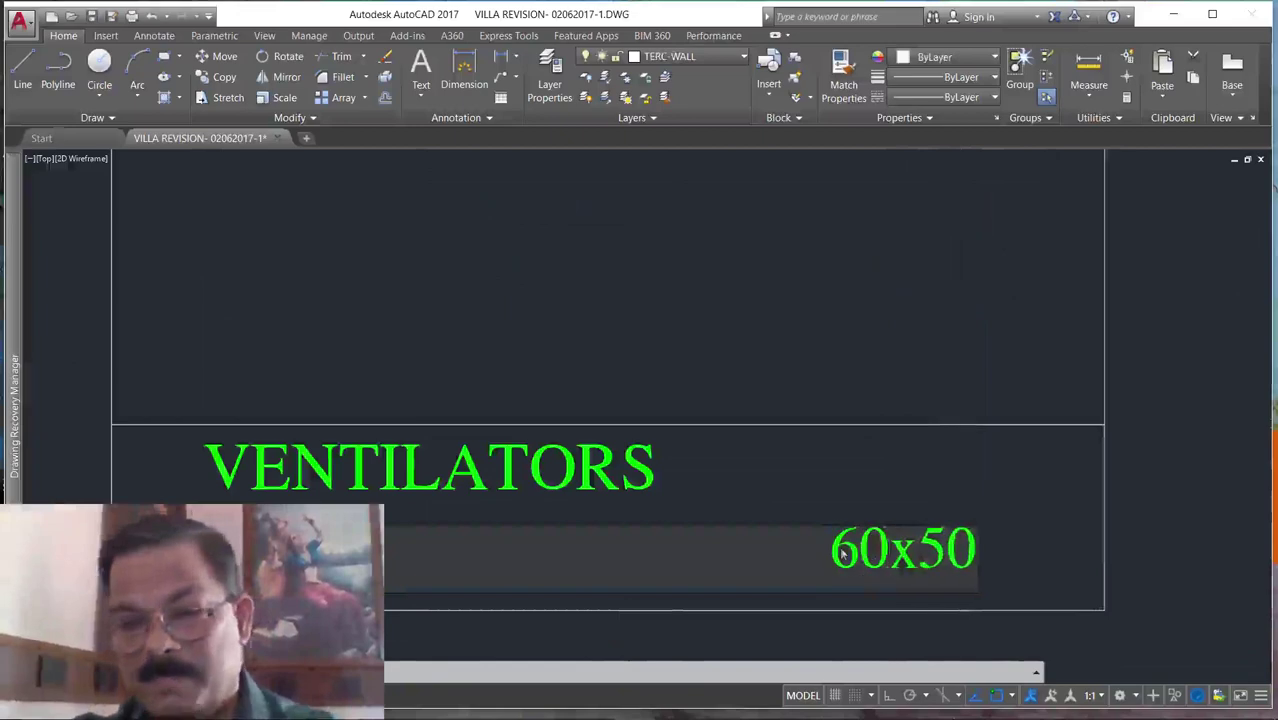
click(960, 565)
scroll(1035, 500, down, 5)
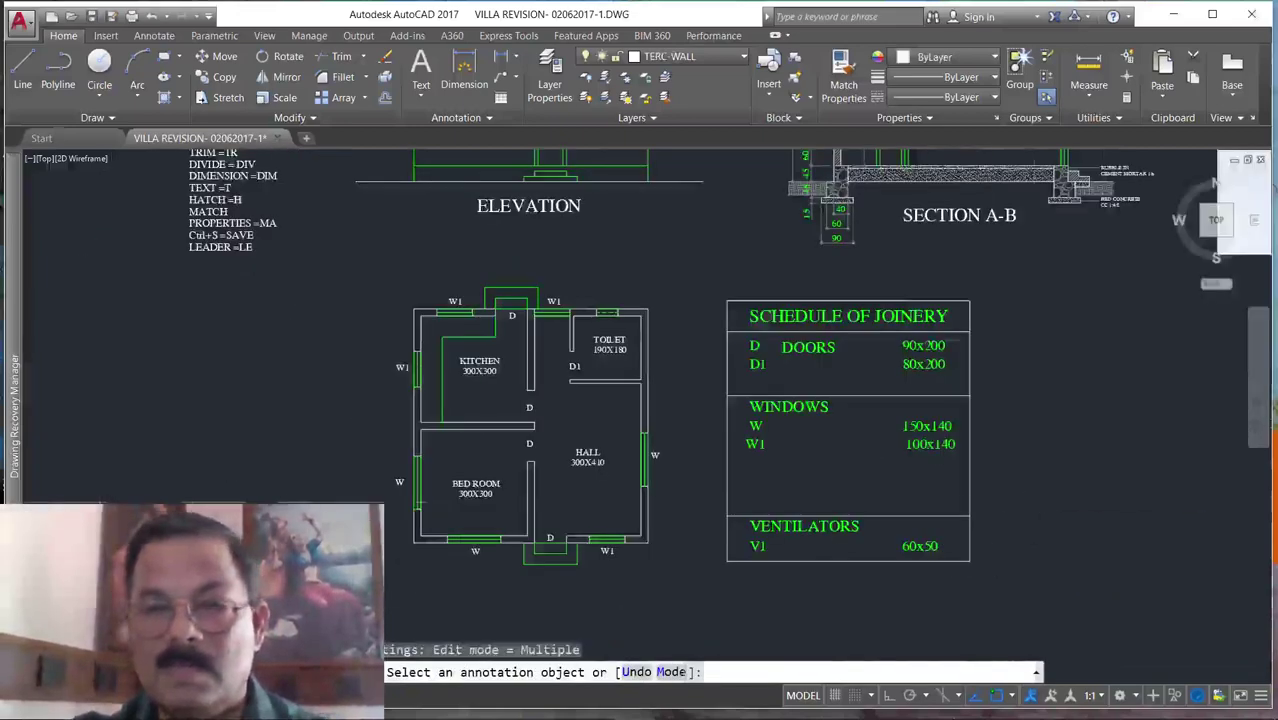
Stretch the VENTILATORS row and bottom border up directly beneath the WINDOWS rows.
scroll(1035, 500, up, 2)
key(Escape)
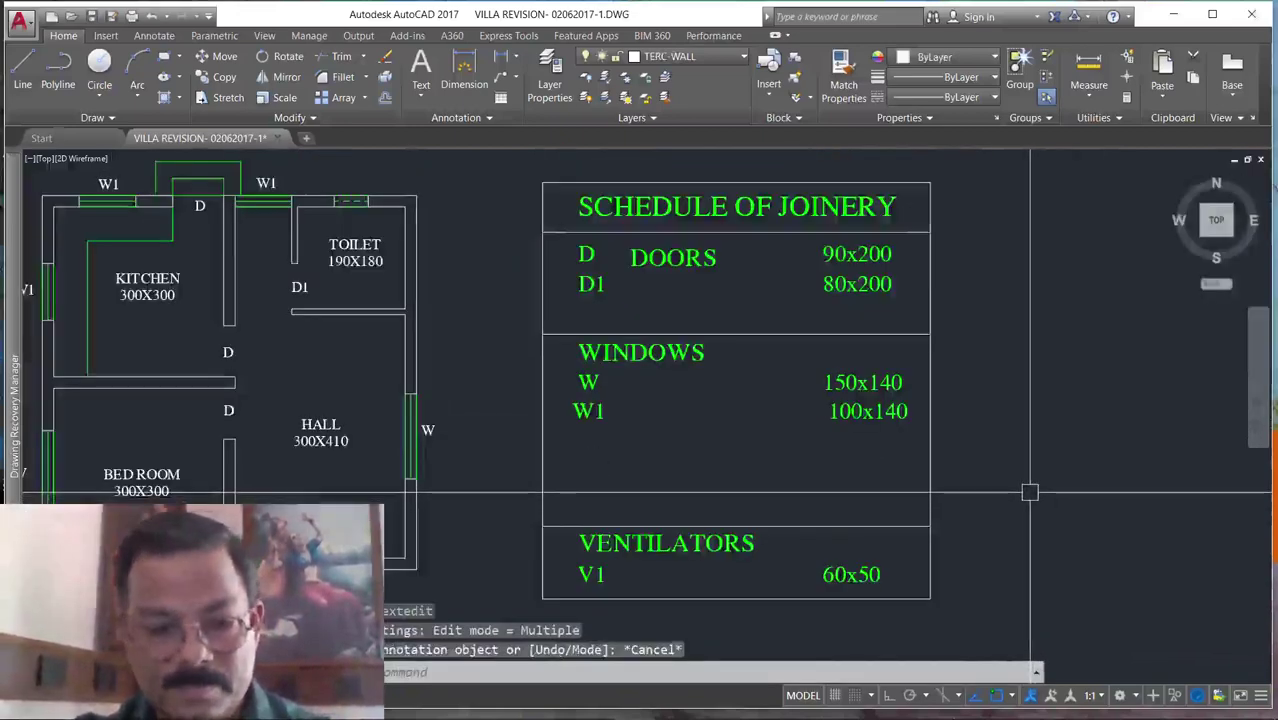
key(Return)
click(1012, 507)
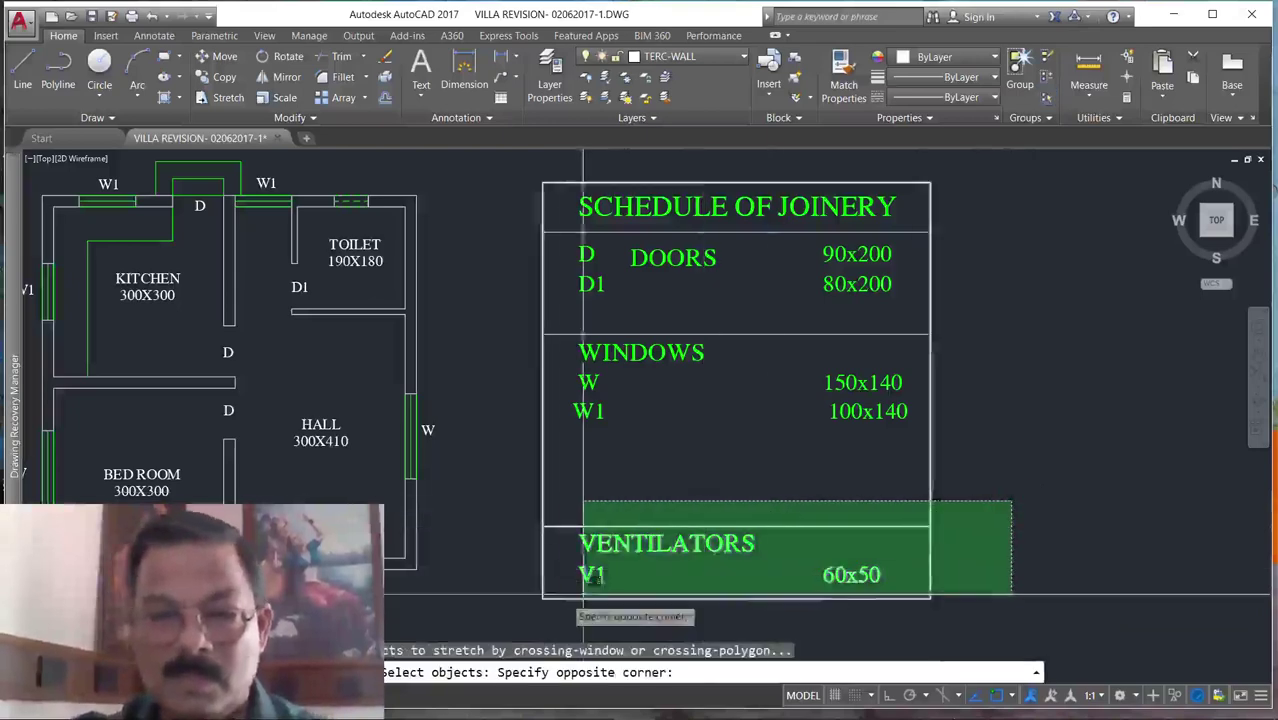
click(543, 611)
key(Return)
click(549, 525)
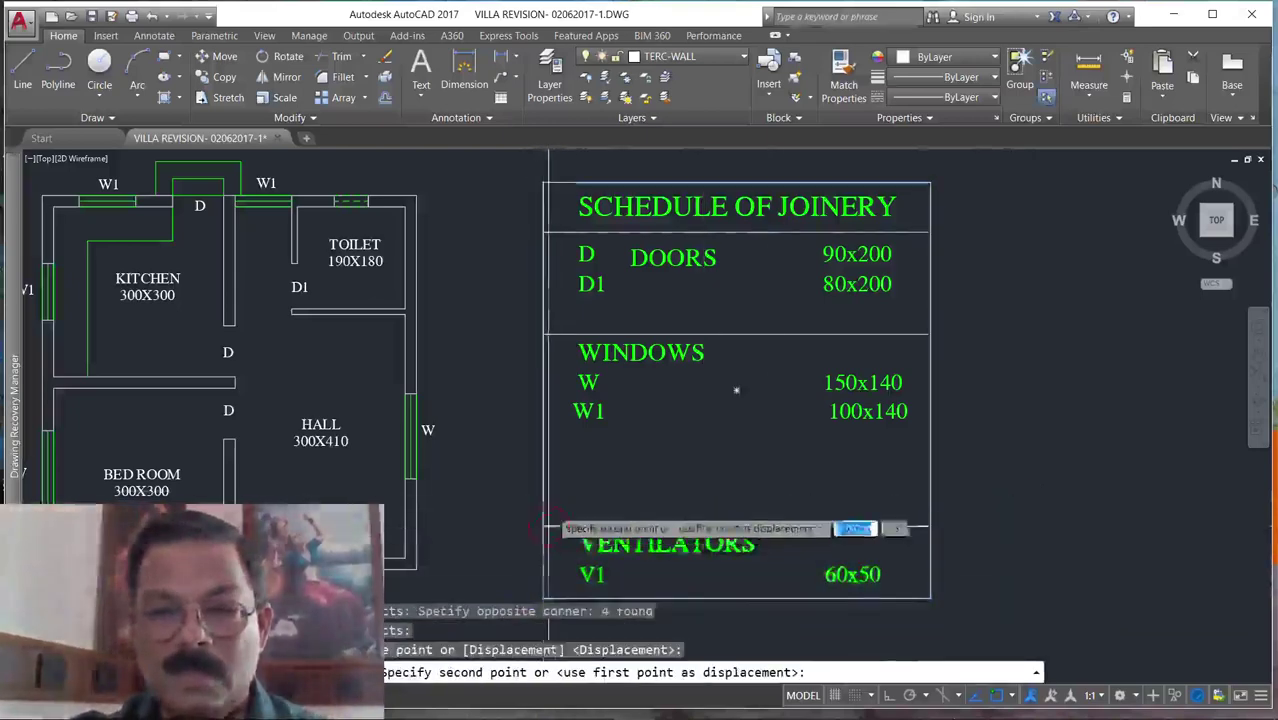
click(543, 440)
key(Escape)
key(Escape)
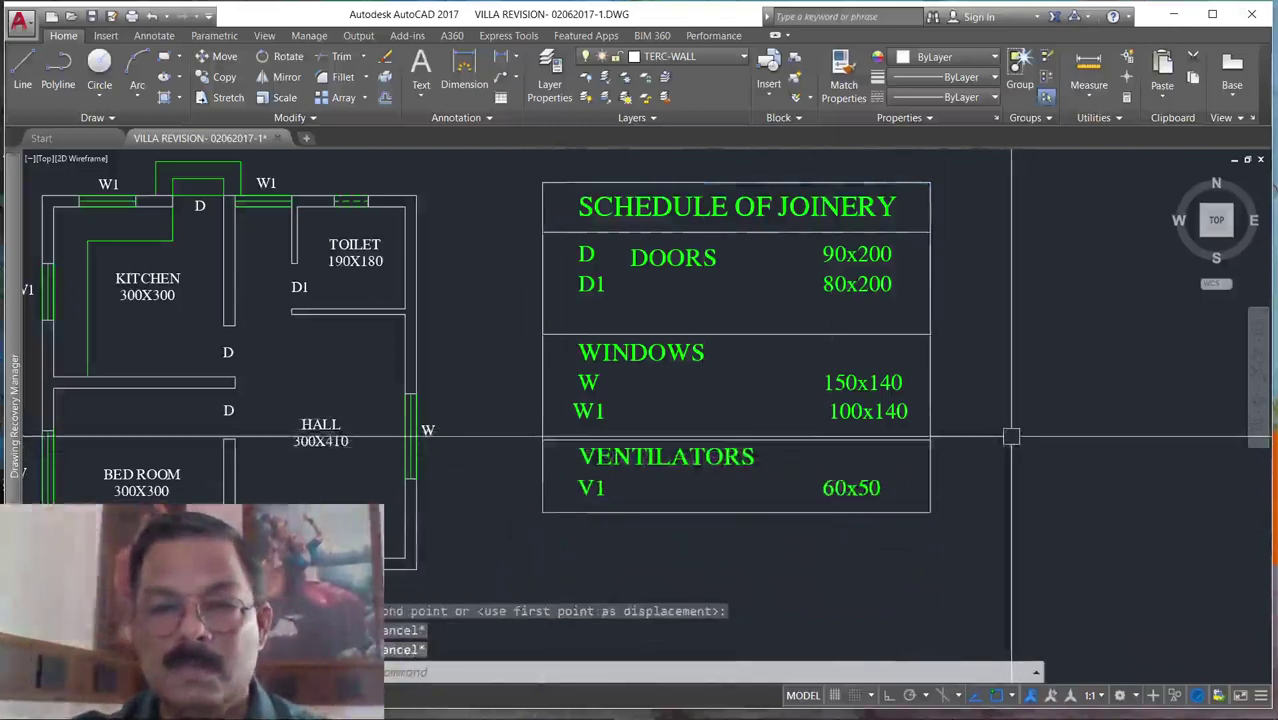
scroll(1011, 436, down, 4)
scroll(985, 377, up, 2)
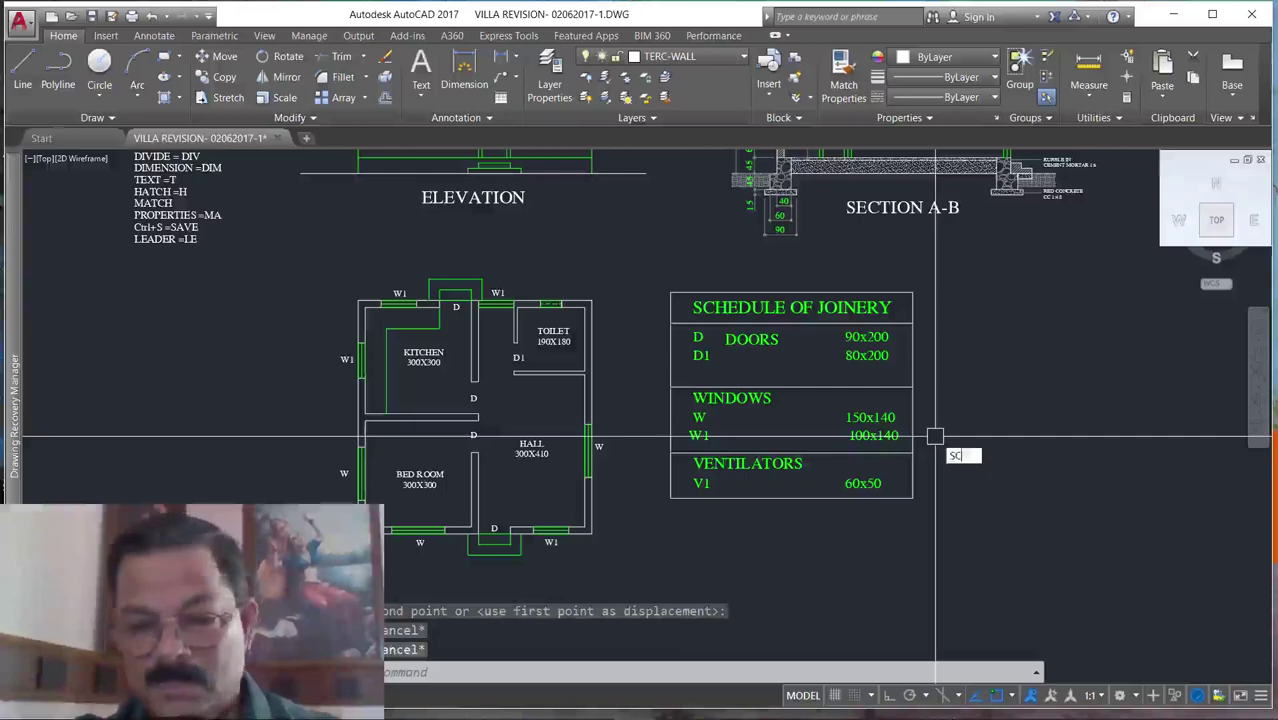
Scale the joinery schedule by 0.7 about its top-left corner.
key(Return)
click(615, 283)
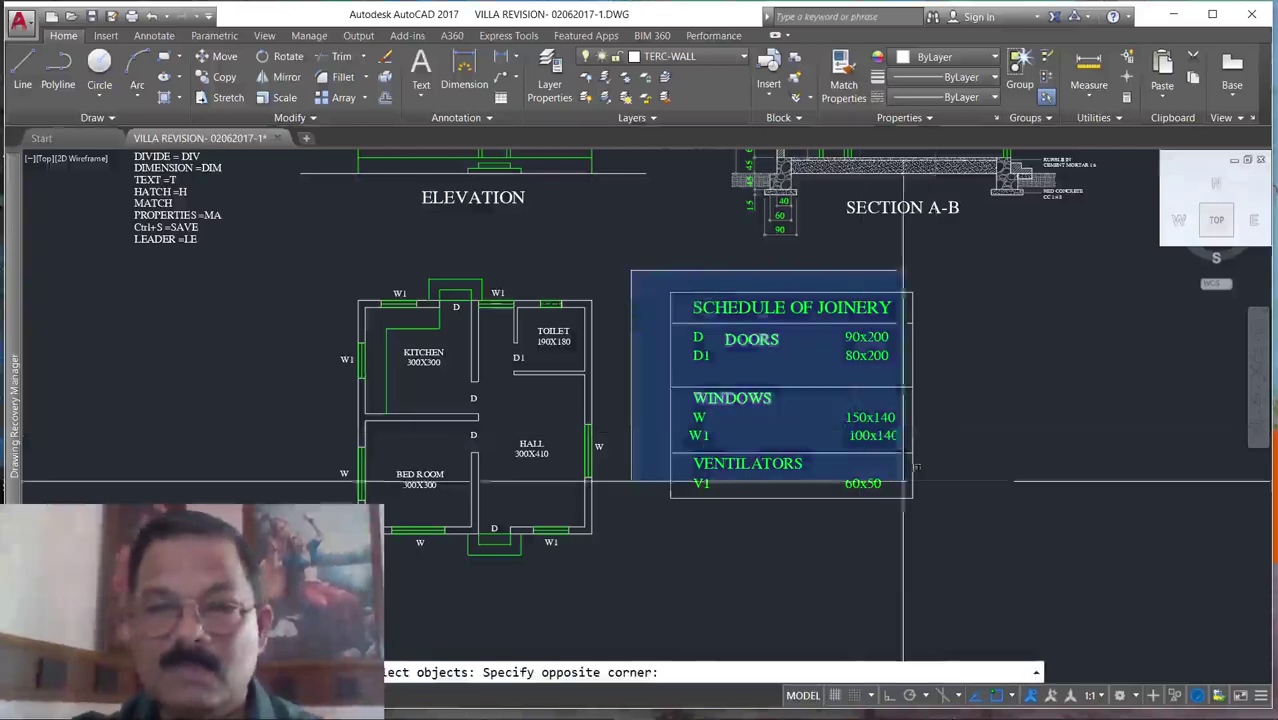
click(955, 505)
key(Return)
click(670, 292)
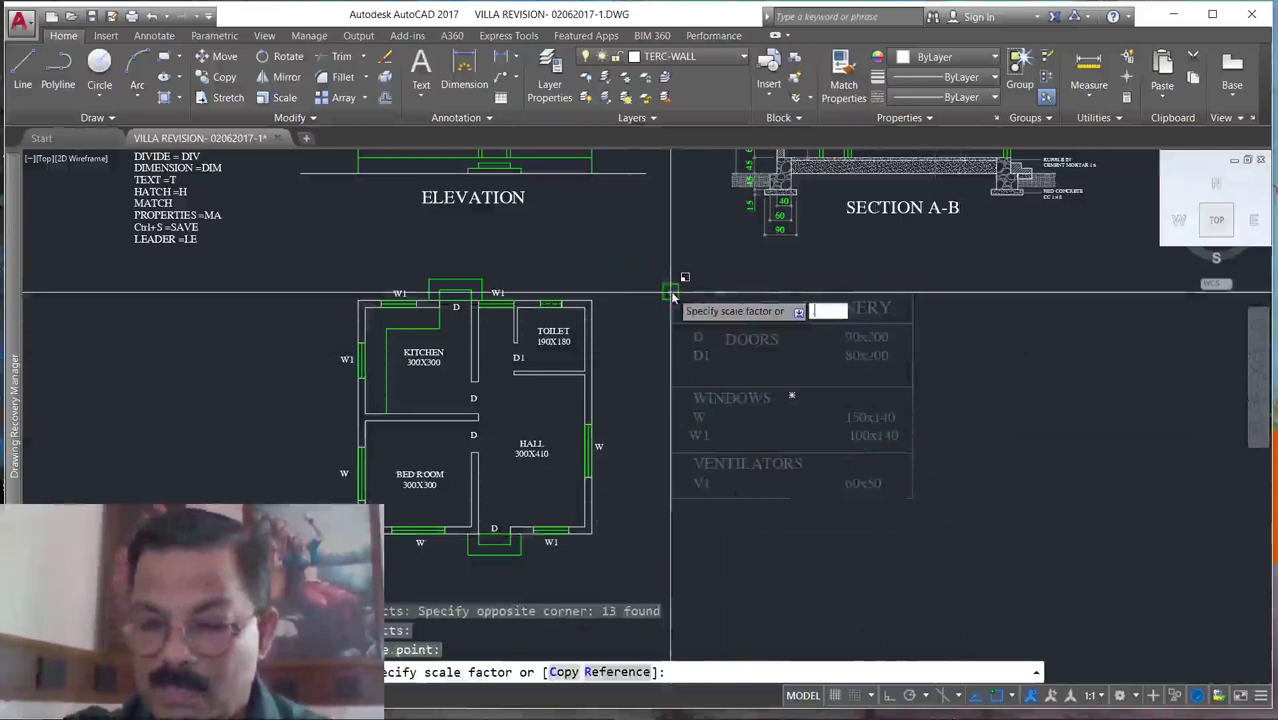
text(.7)
key(Return)
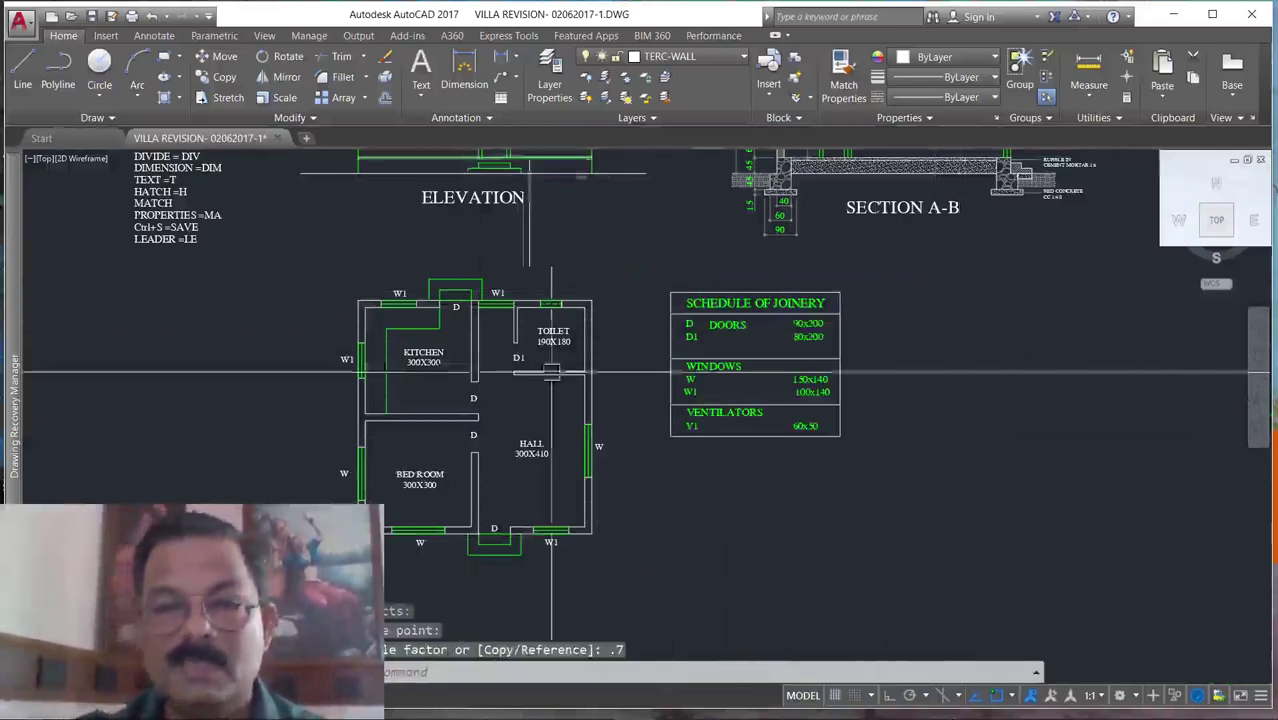
key(Escape)
scroll(700, 458, down, 2)
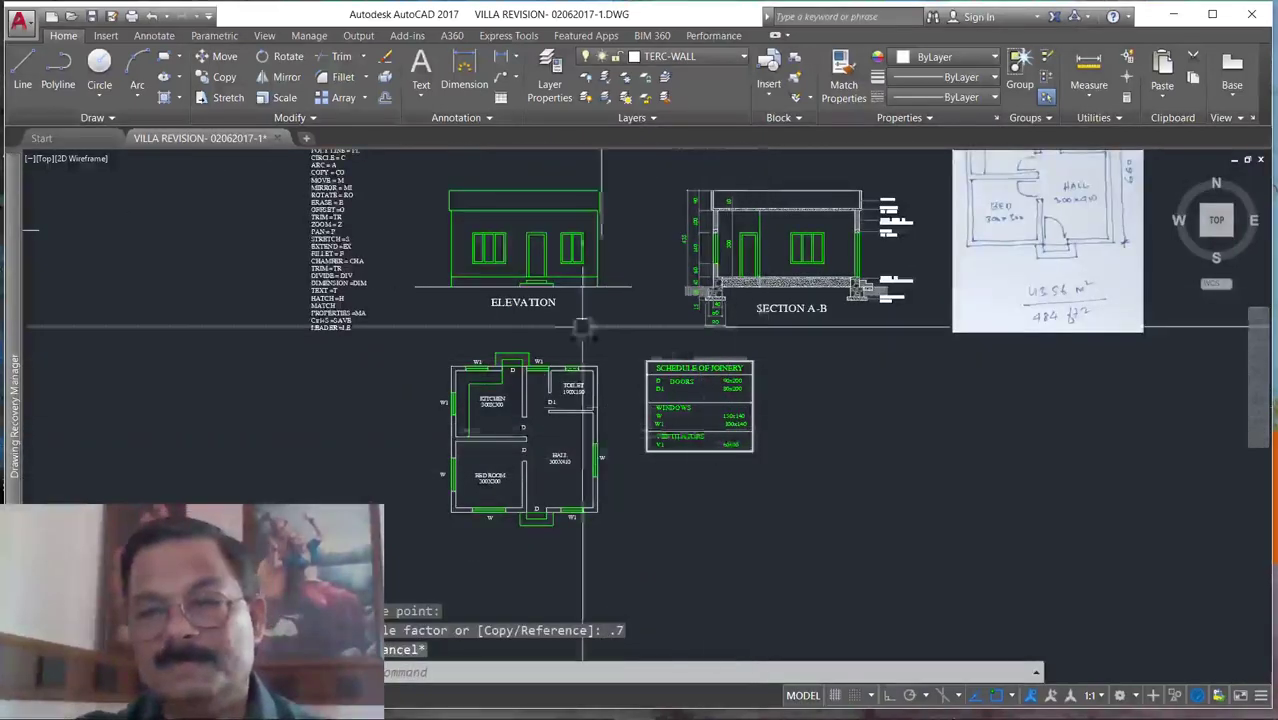
scroll(585, 328, down, 4)
scroll(548, 371, up, 2)
scroll(789, 326, up, 2)
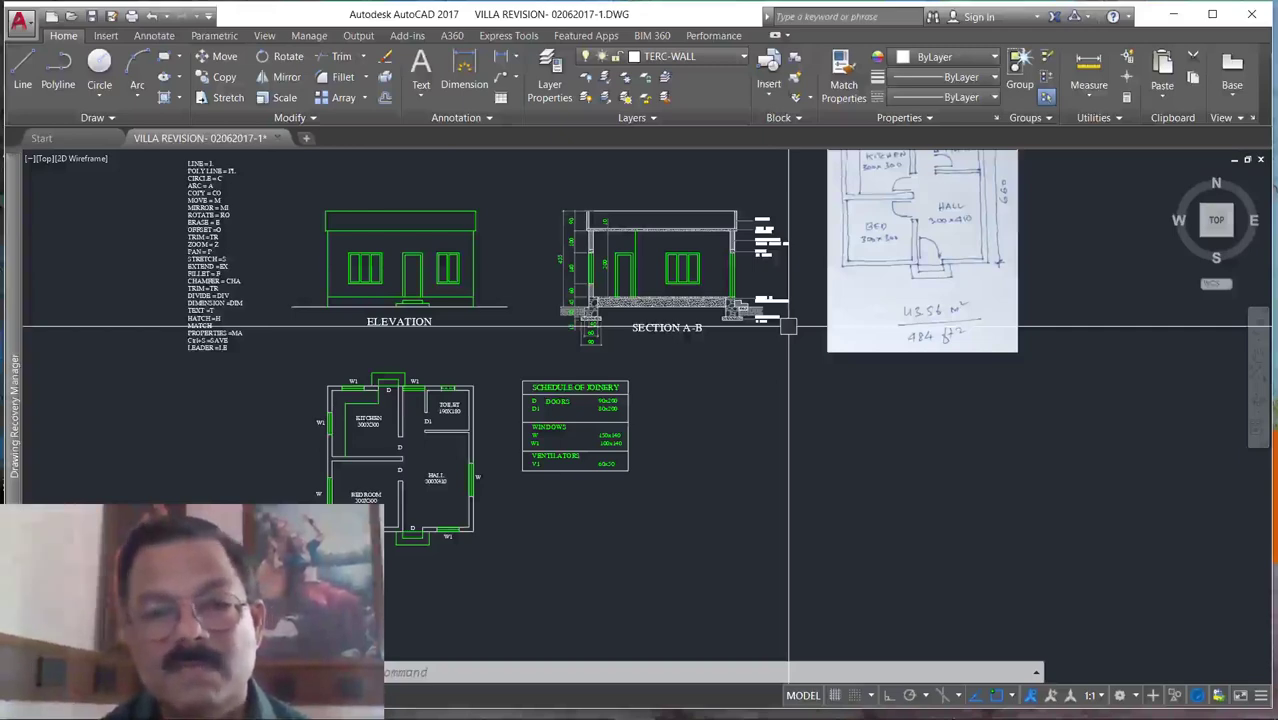
scroll(783, 326, down, 5)
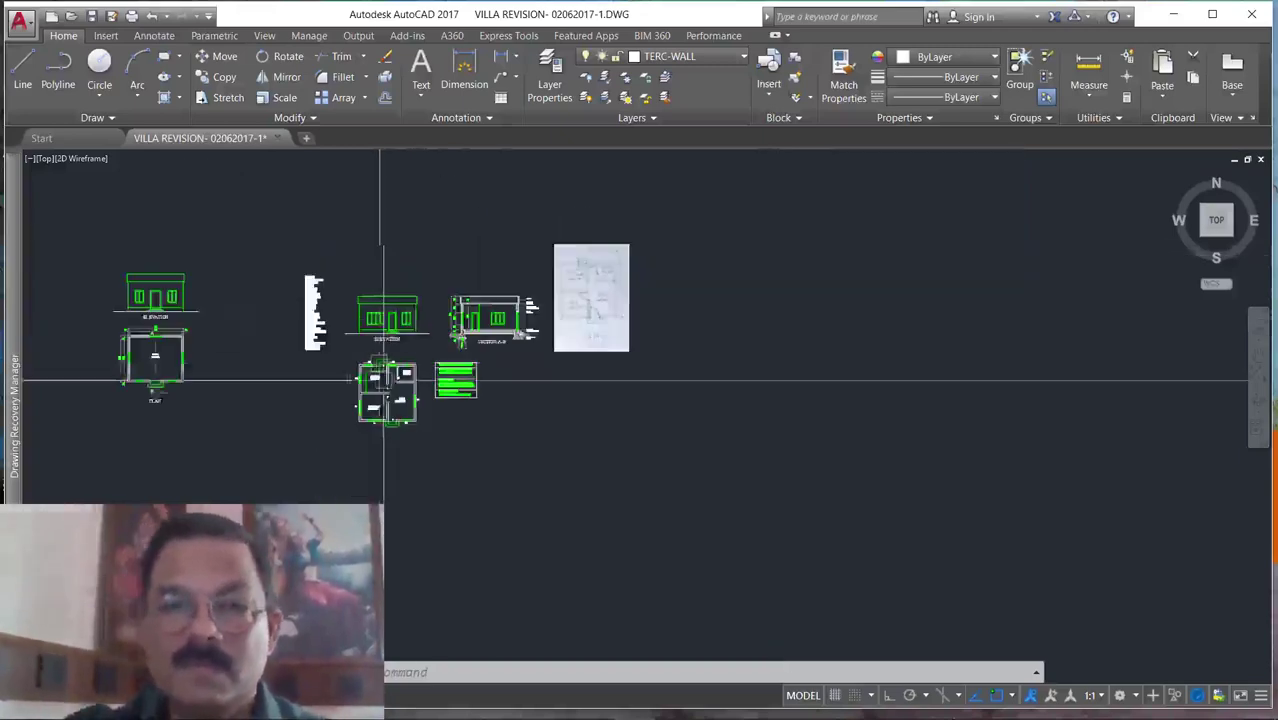
scroll(345, 410, up, 2)
scroll(400, 370, down, 6)
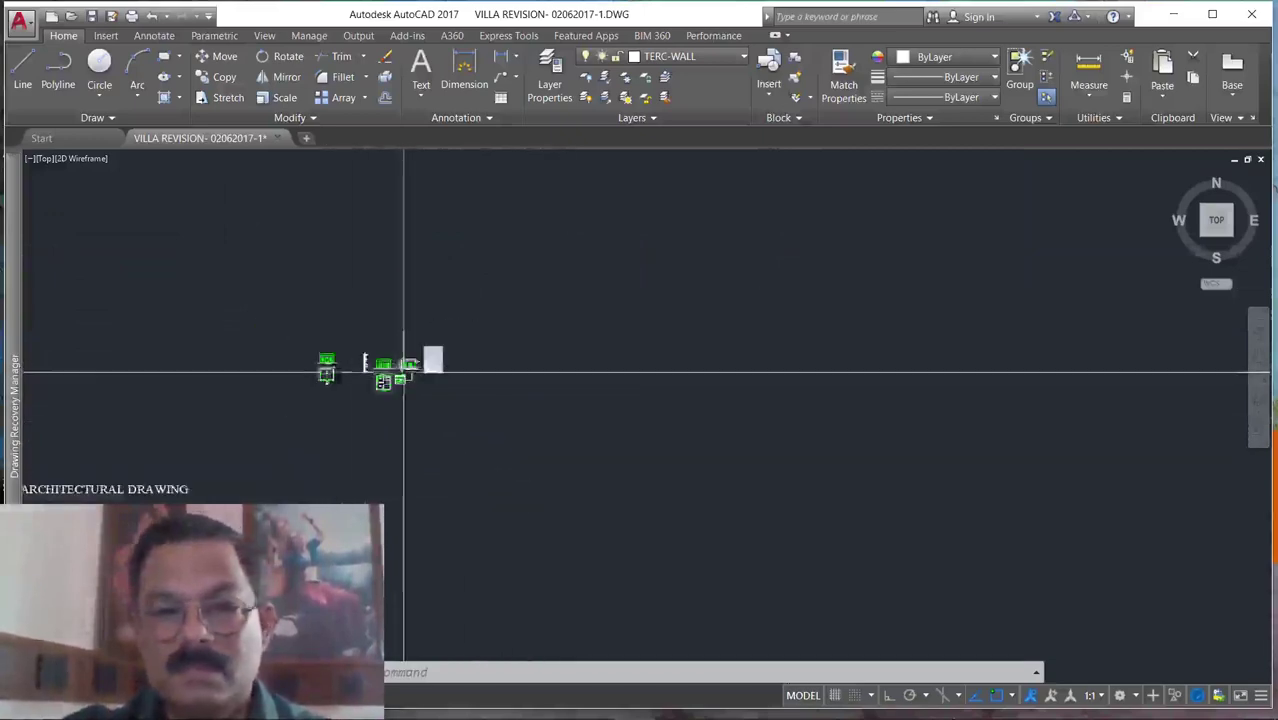
scroll(958, 458, up, 5)
scroll(913, 414, up, 6)
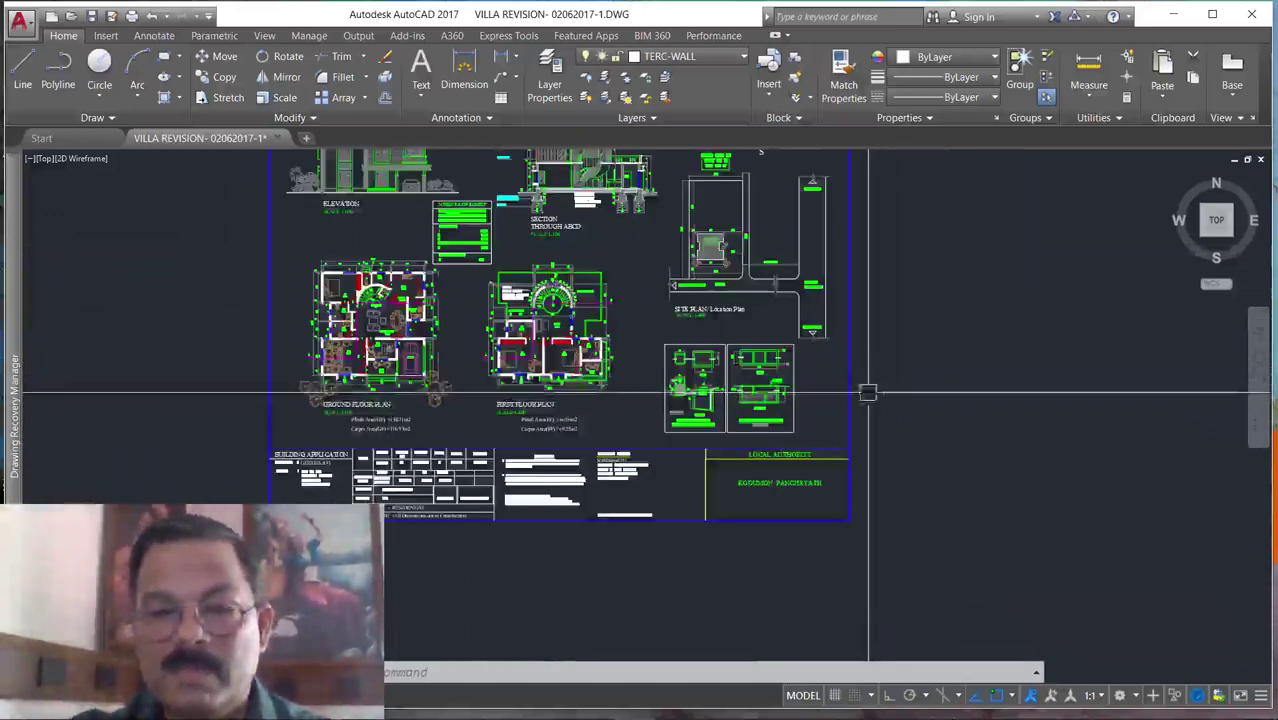
scroll(748, 377, up, 3)
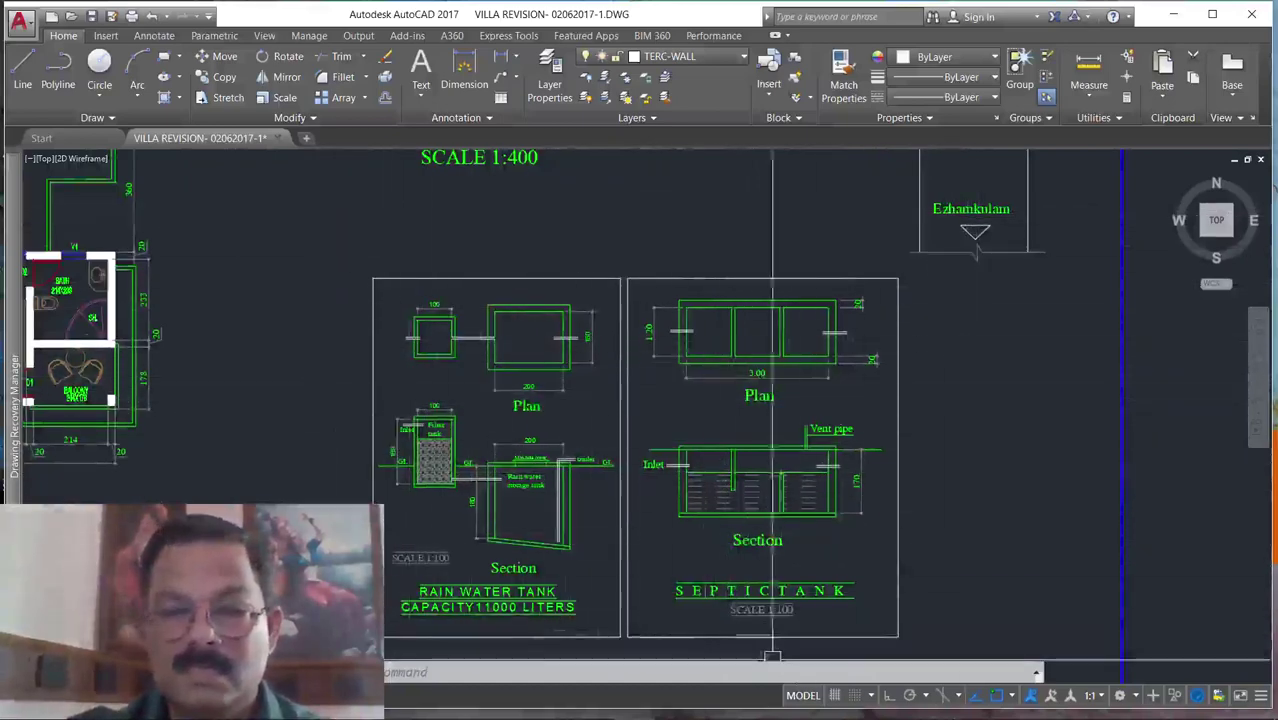
scroll(750, 374, down, 2)
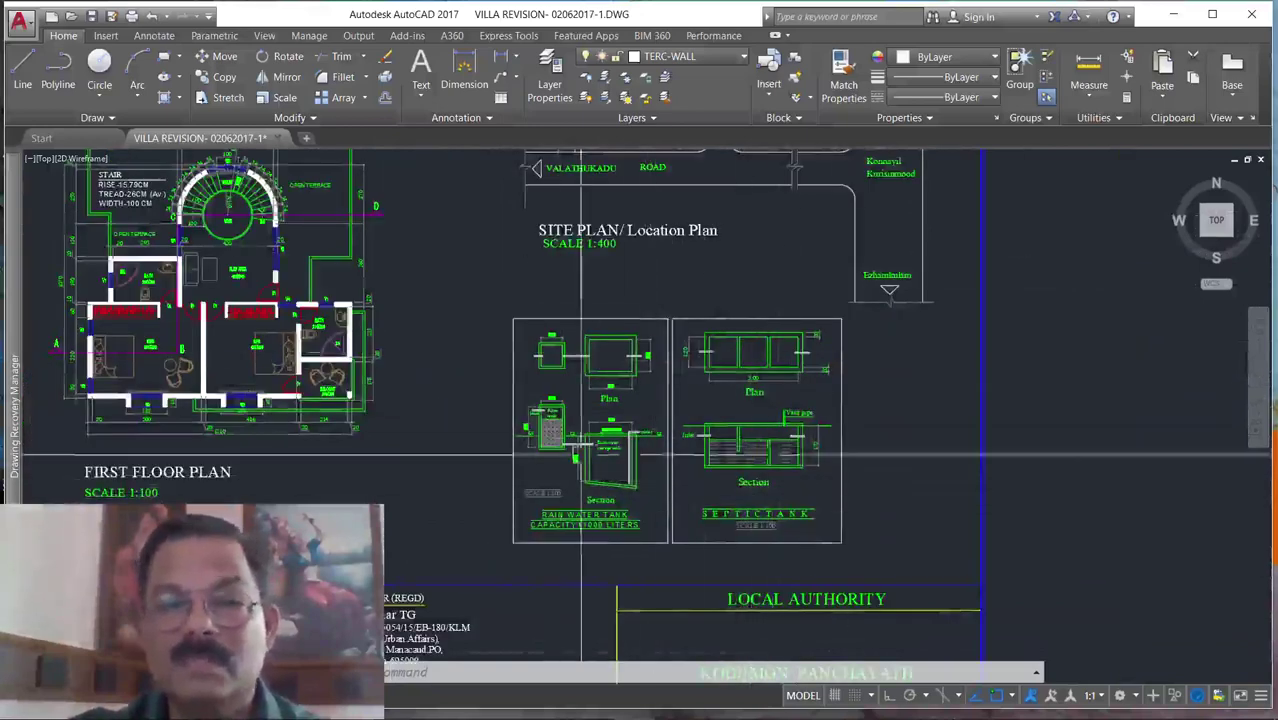
scroll(786, 489, up, 2)
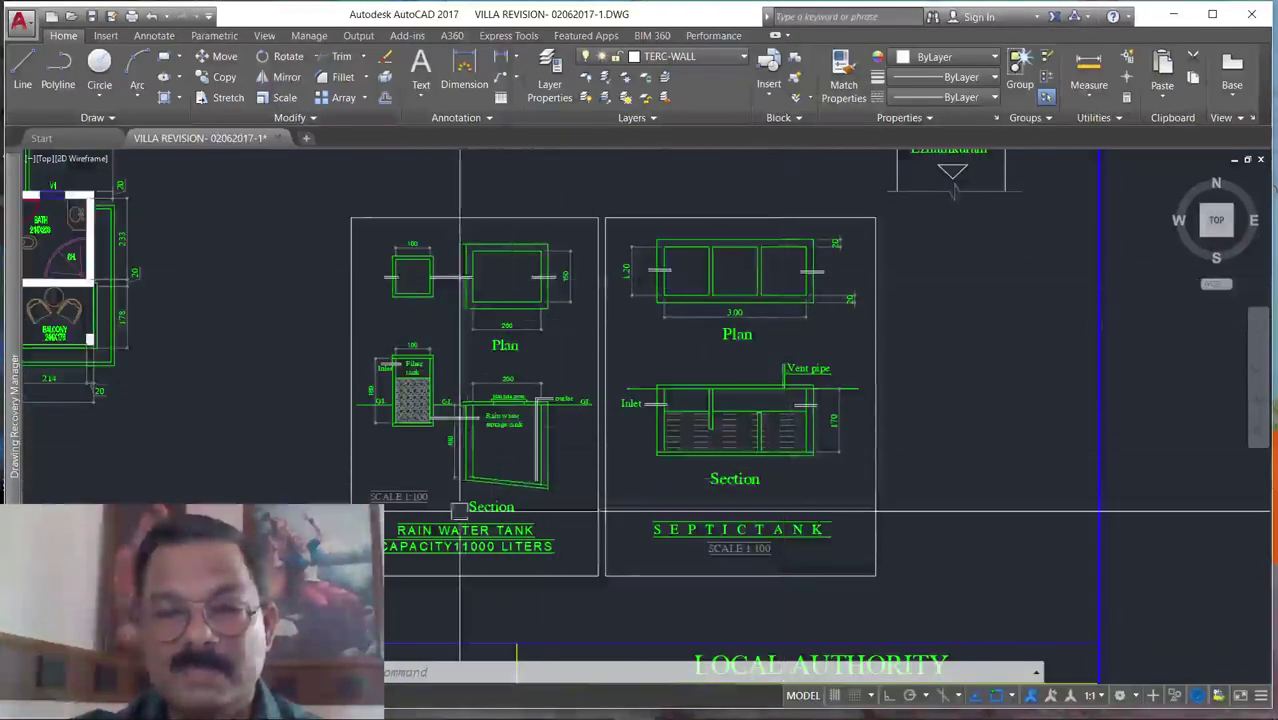
scroll(735, 399, down, 2)
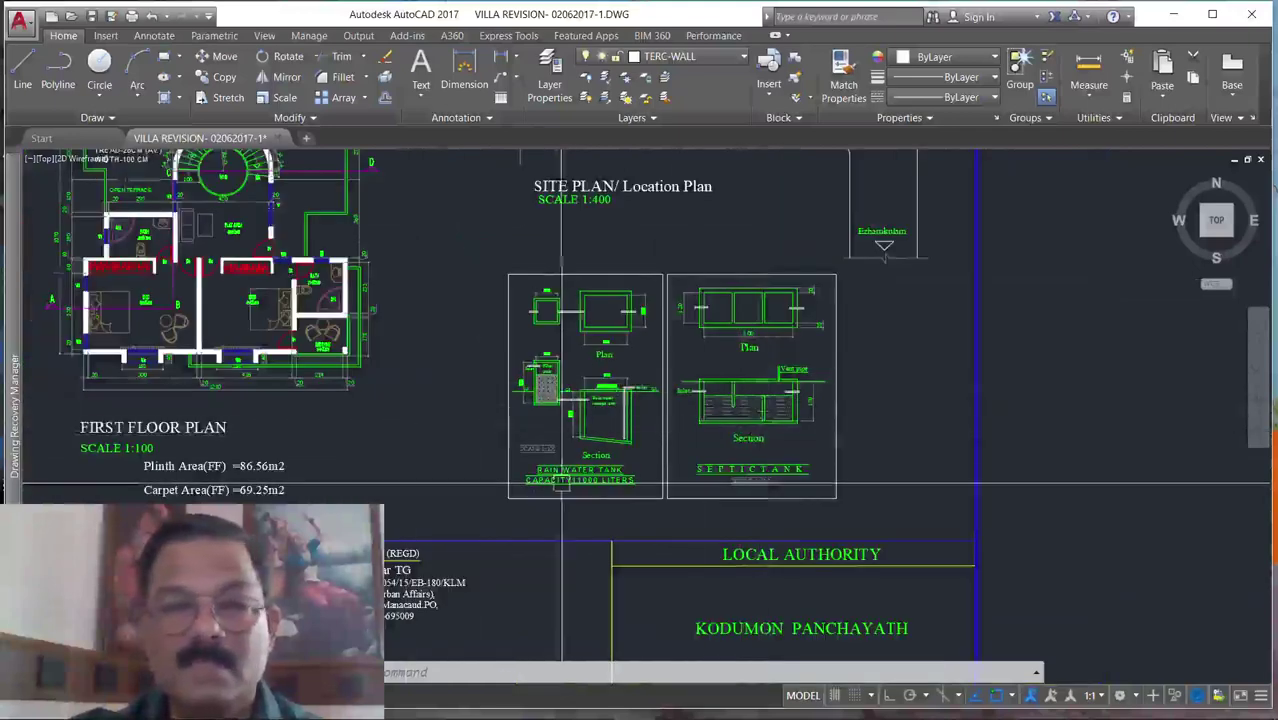
middle_drag(803, 452, 796, 463)
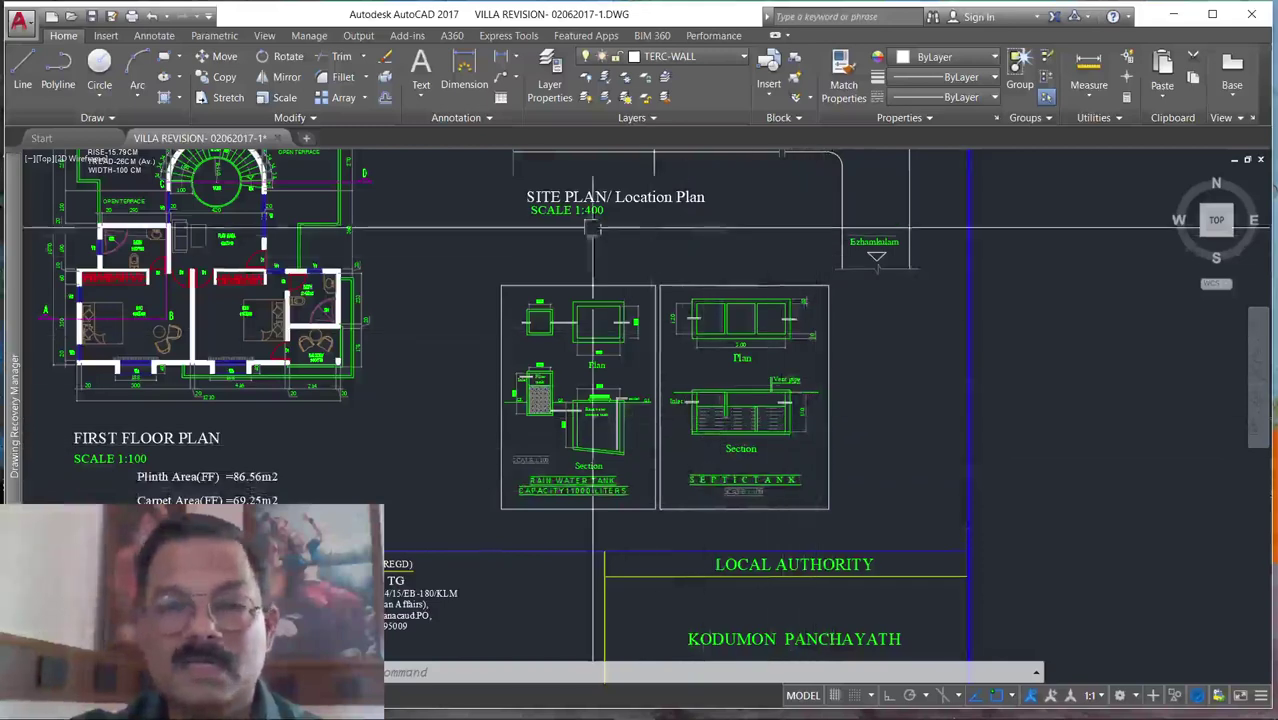
scroll(521, 455, down, 3)
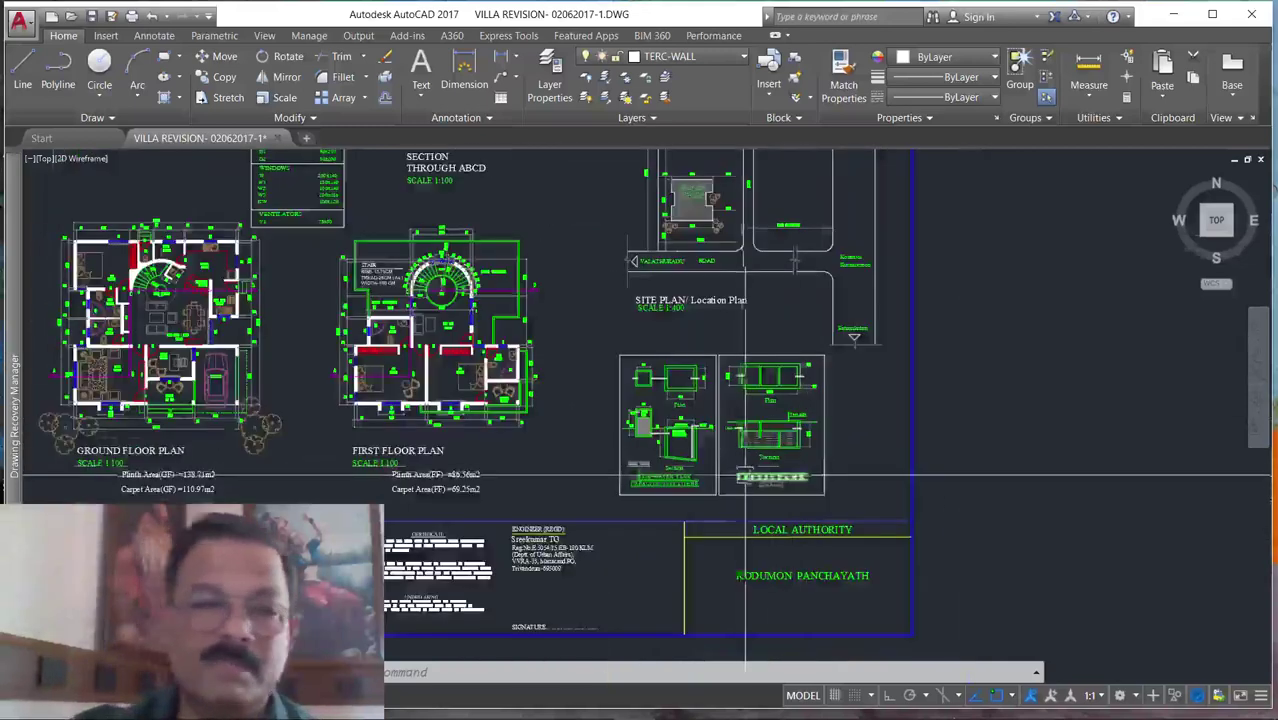
scroll(640, 300, down, 5)
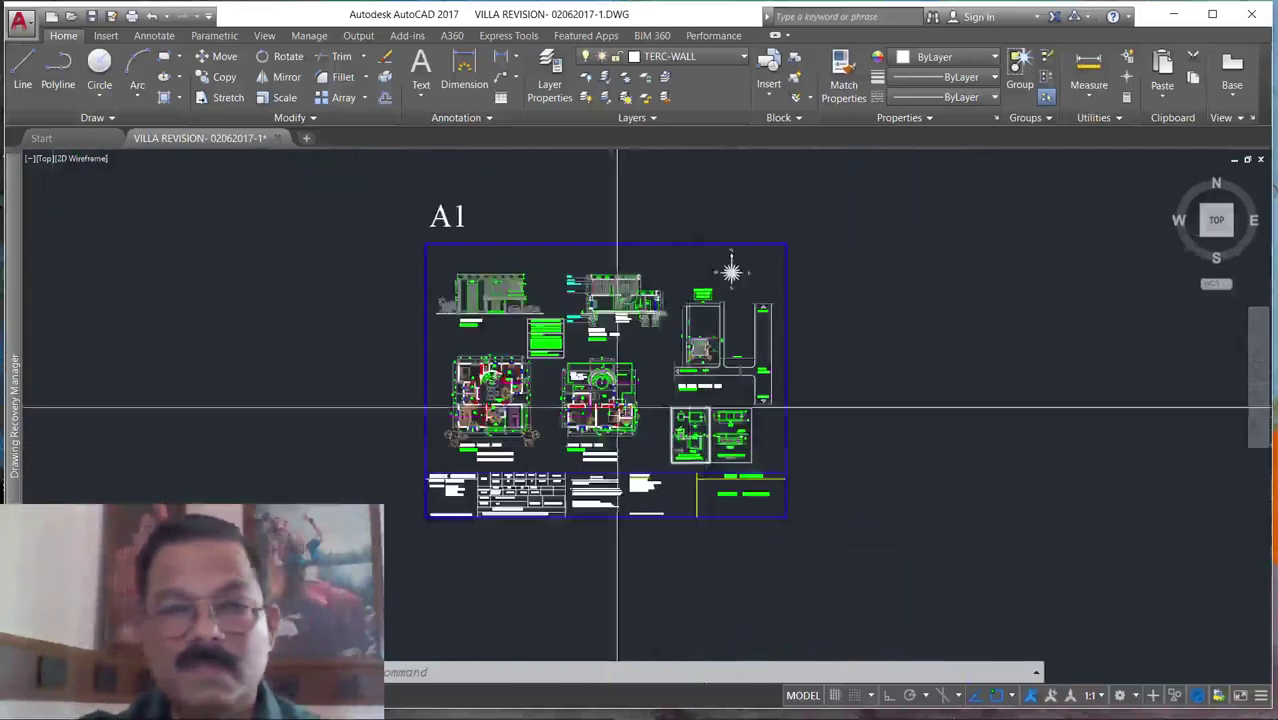
scroll(558, 304, up, 7)
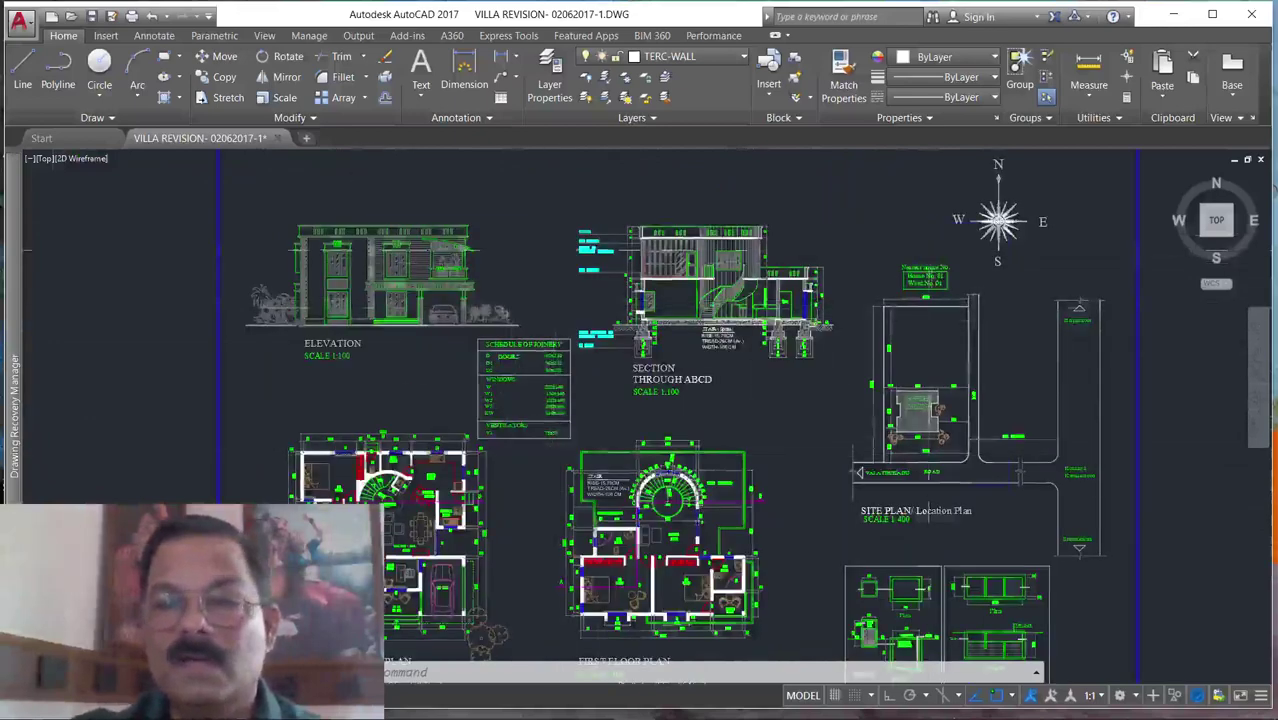
scroll(878, 349, down, 5)
scroll(676, 317, down, 5)
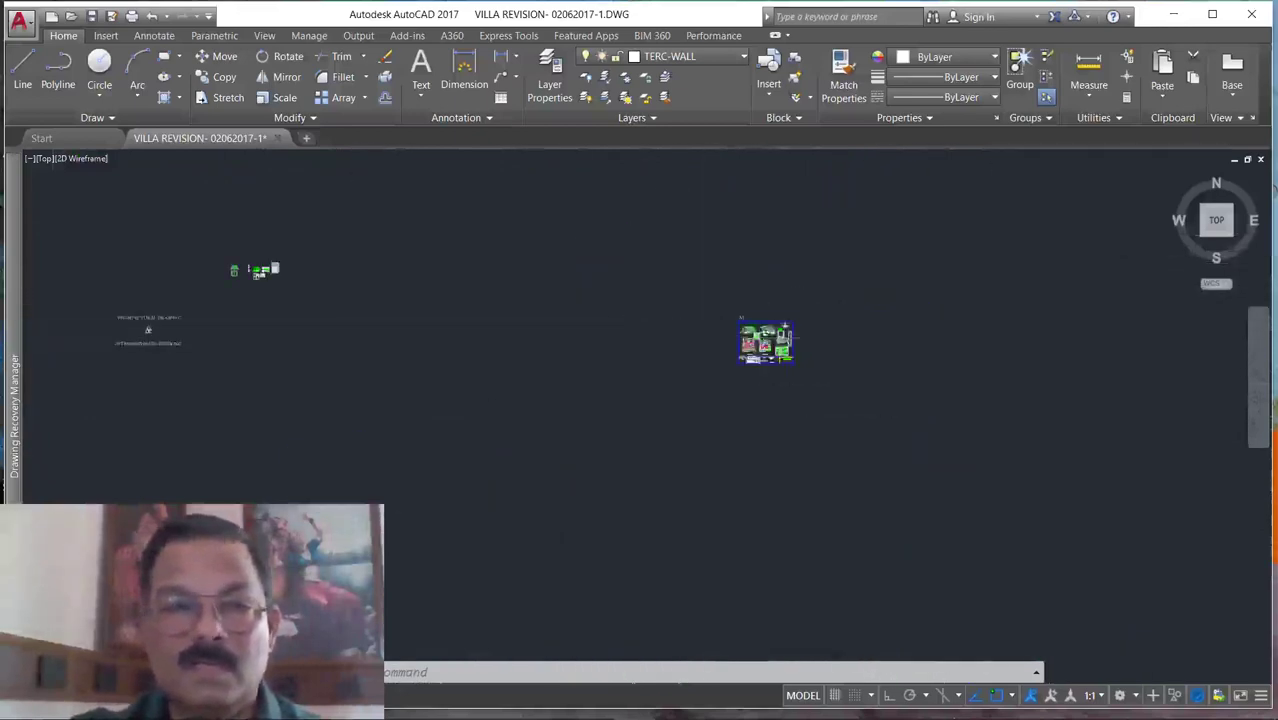
scroll(342, 316, up, 4)
scroll(468, 251, up, 5)
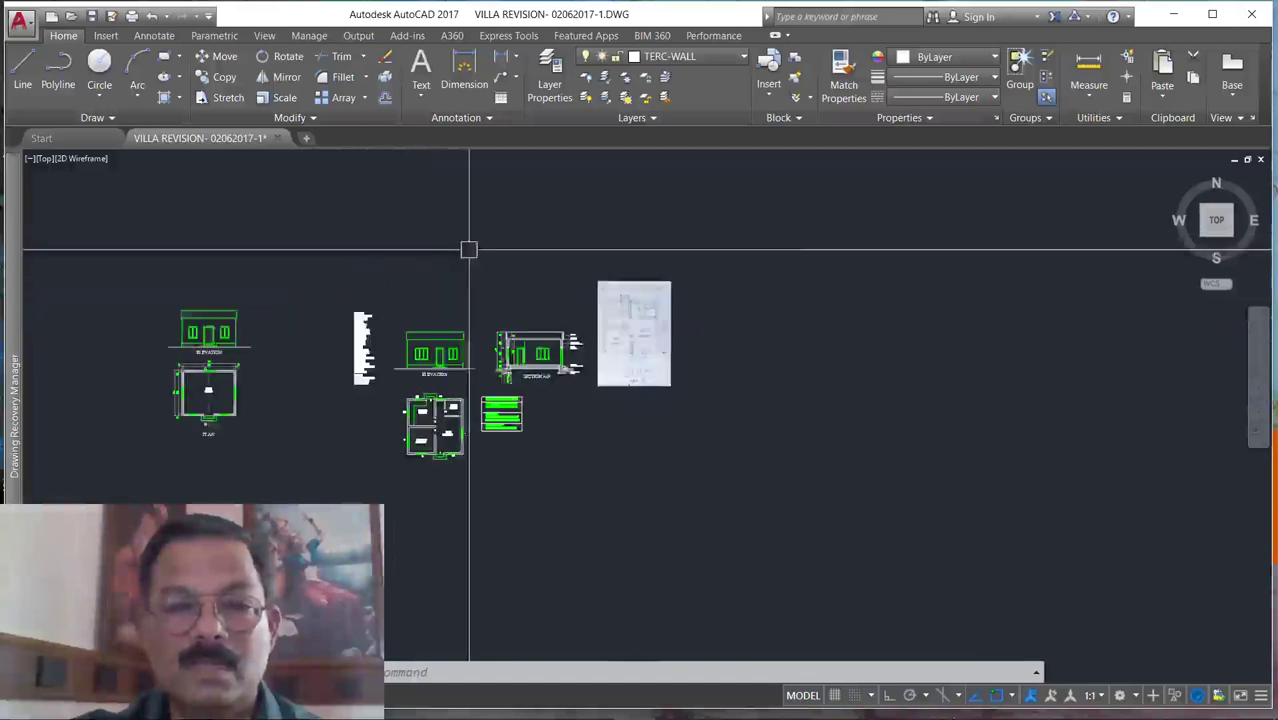
scroll(484, 251, up, 2)
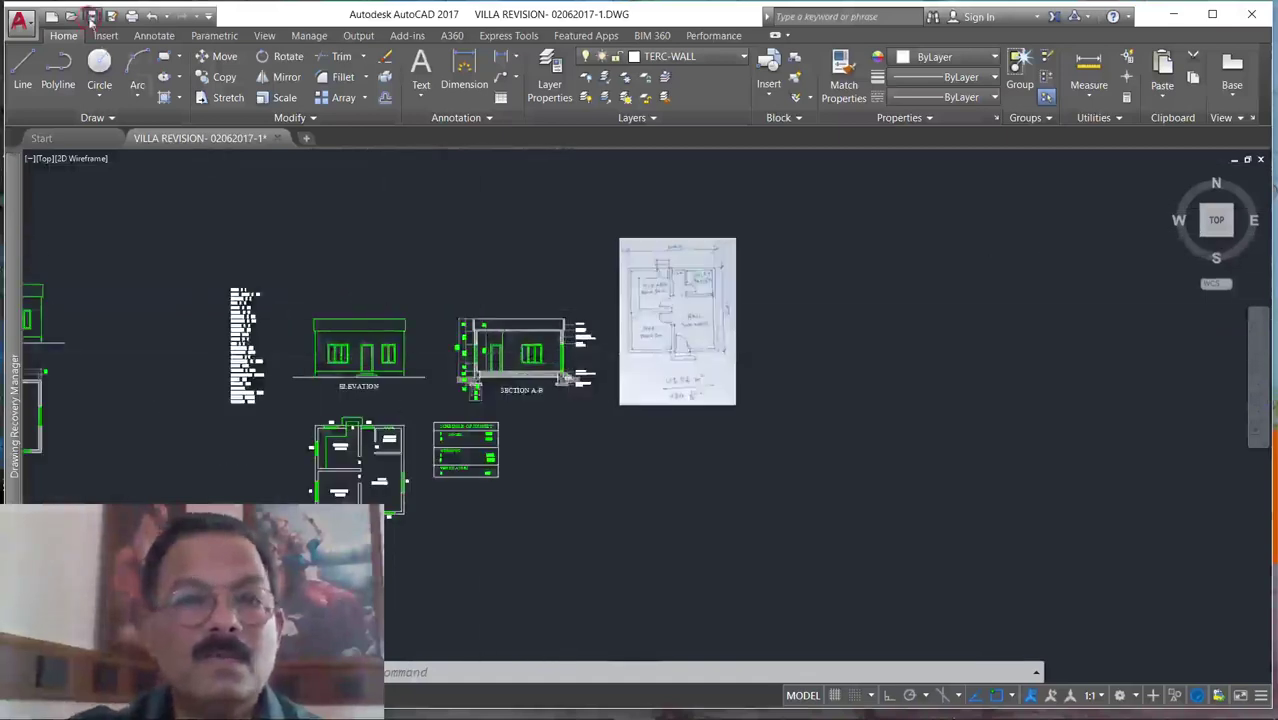